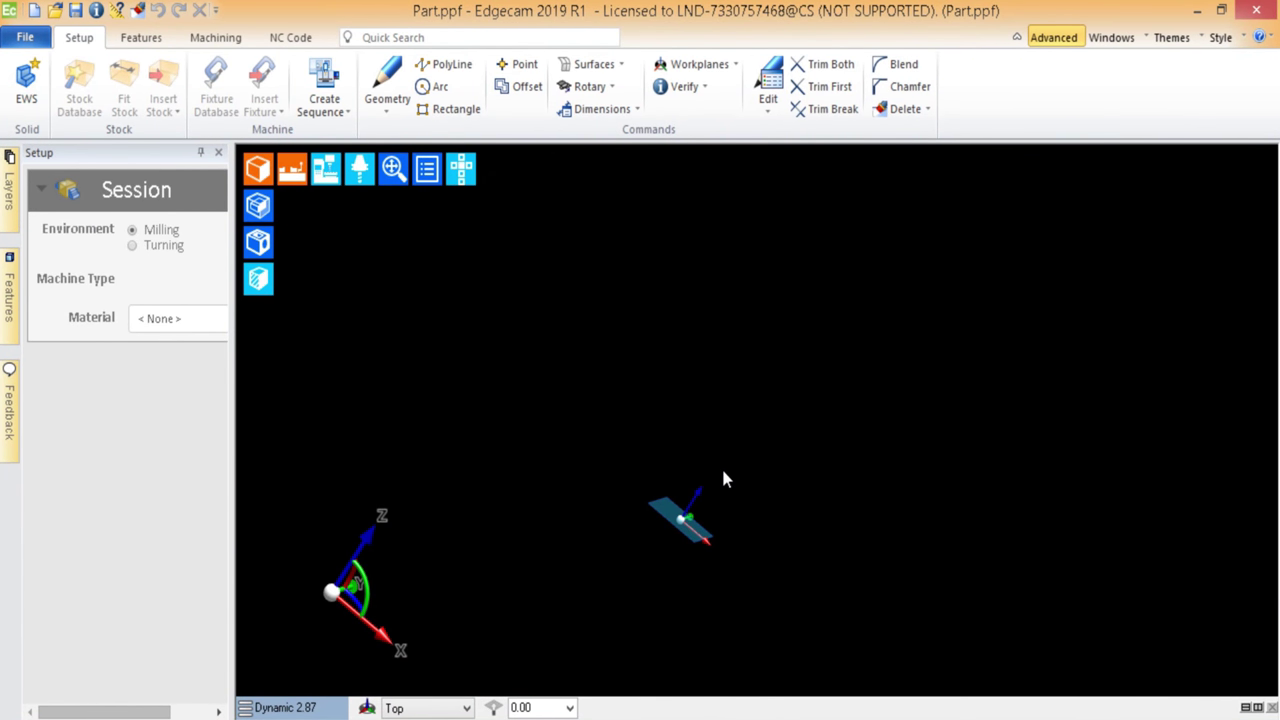
# - Orbit and pan the empty workplane view round to an edge-on front orientation
pyautogui.moveTo(697, 540); pyautogui.dragTo(752, 494, button='middle')
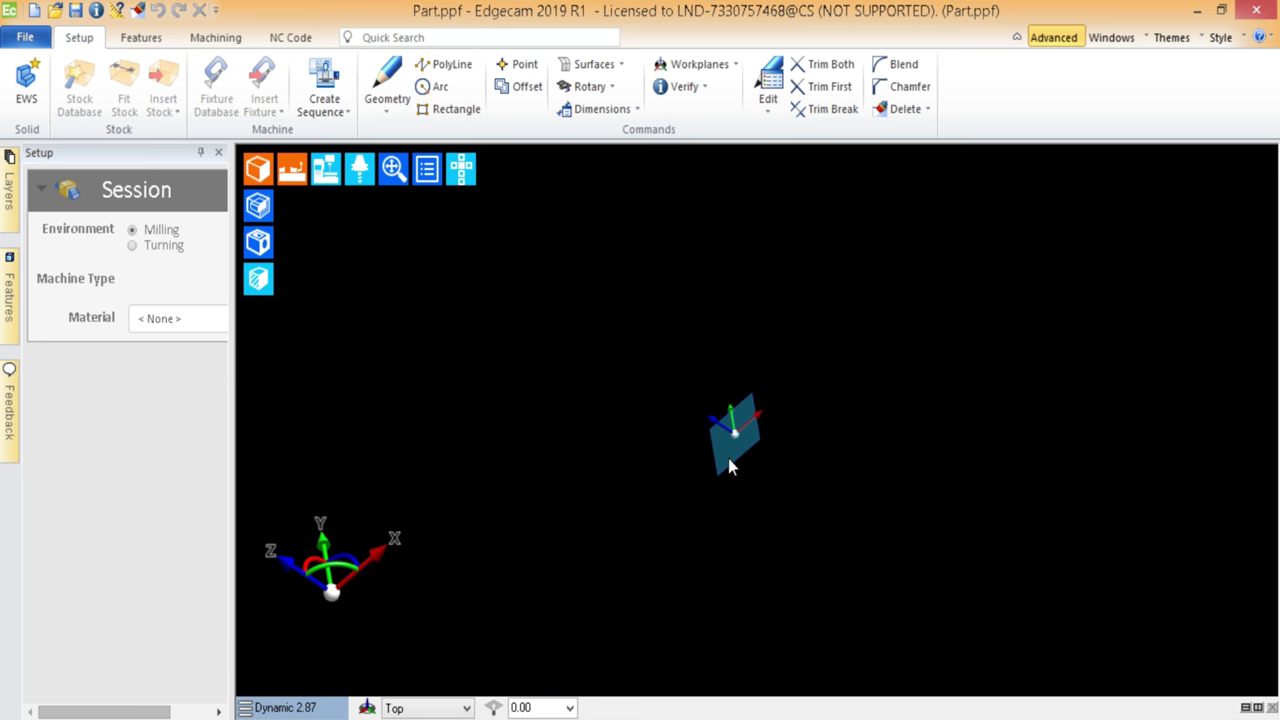
pyautogui.moveTo(700, 506)
pyautogui.keyDown('shift'); pyautogui.mouseDown(button='middle')
pyautogui.moveTo(594, 374)
pyautogui.moveTo(860, 429)
pyautogui.moveTo(768, 505)
pyautogui.moveTo(689, 517)
pyautogui.mouseUp(button='middle'); pyautogui.keyUp('shift')
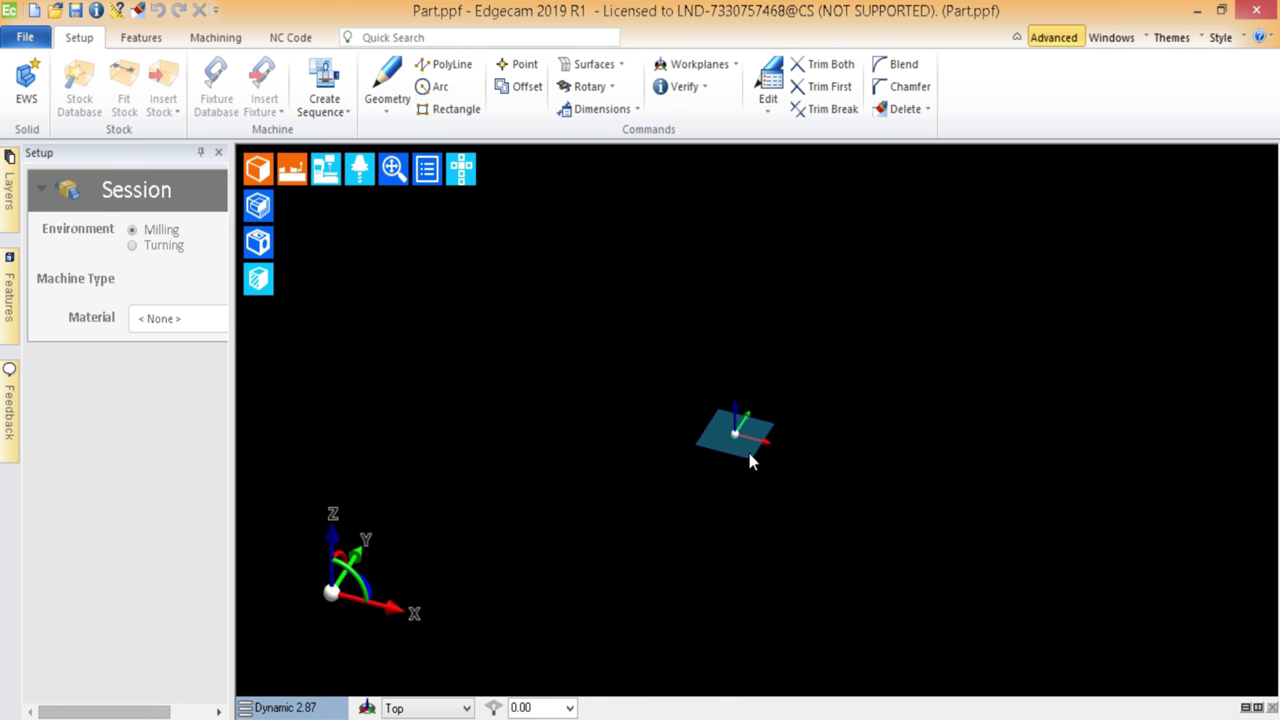
pyautogui.moveTo(751, 457); pyautogui.dragTo(764, 490, button='middle')
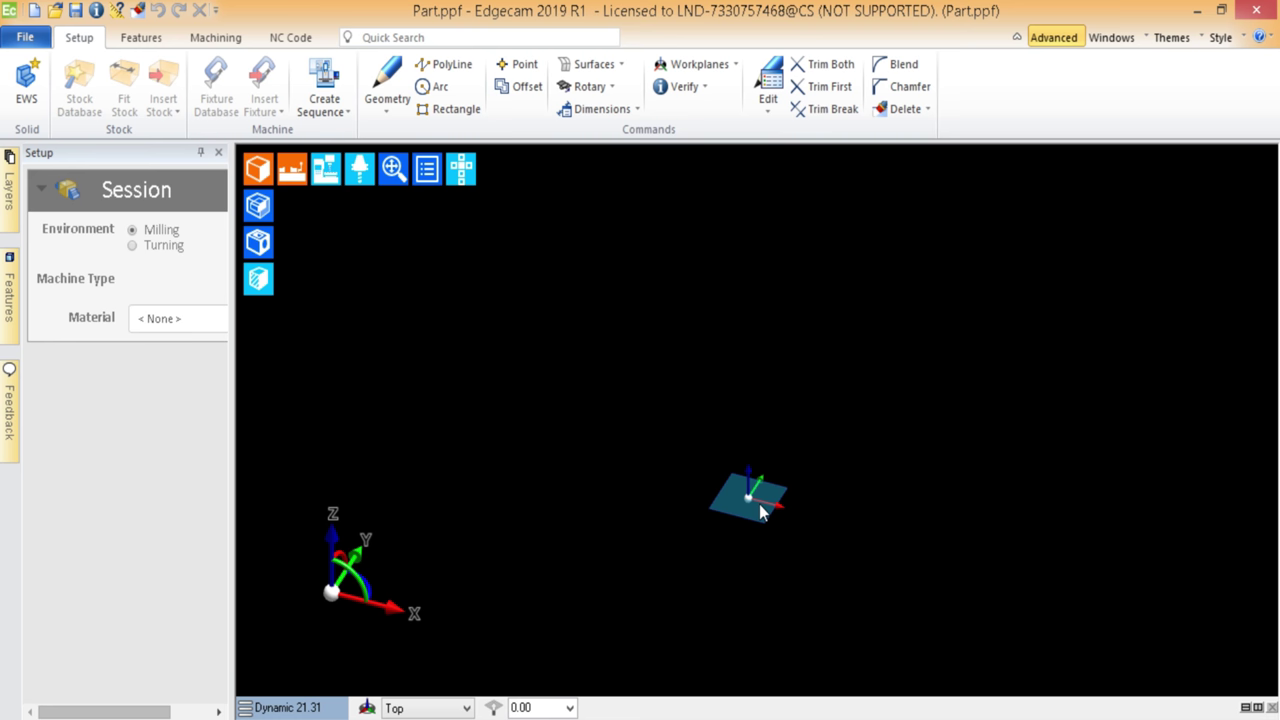
pyautogui.keyDown('shift'); pyautogui.moveTo(755, 520); pyautogui.dragTo(718, 415, button='middle'); pyautogui.keyUp('shift')
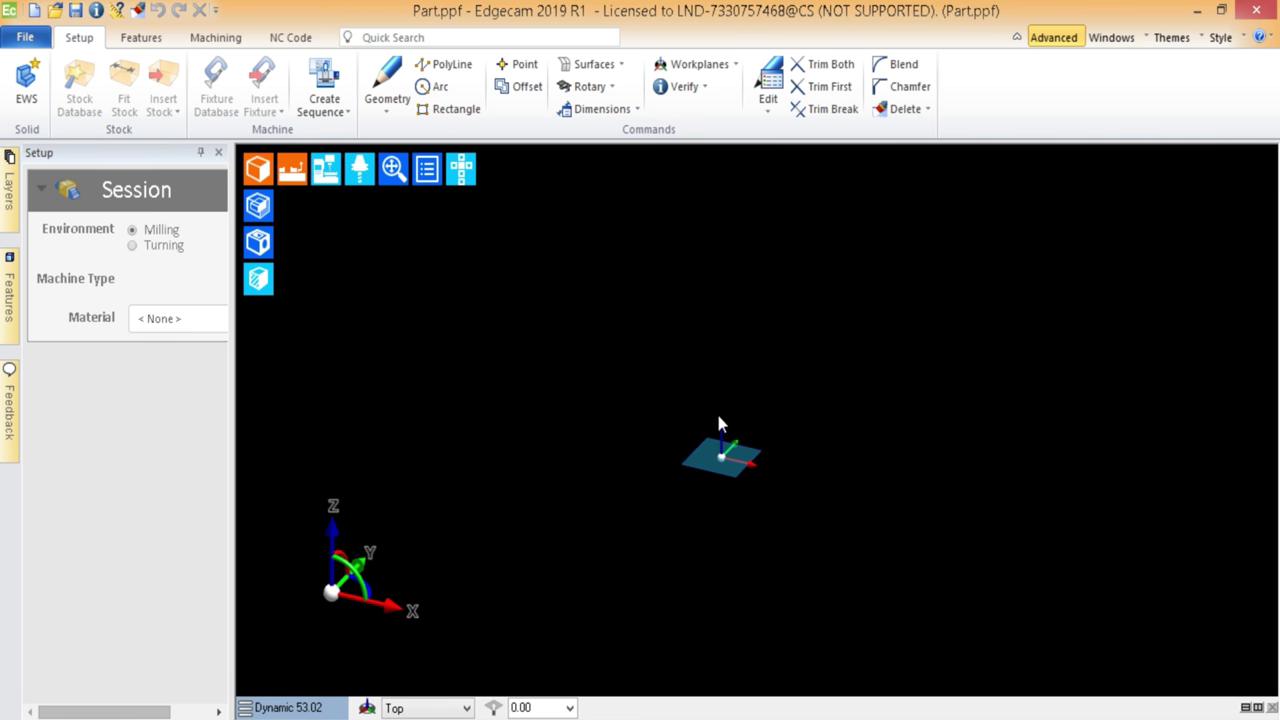
pyautogui.moveTo(733, 525)
pyautogui.keyDown('shift'); pyautogui.mouseDown(button='middle')
pyautogui.moveTo(743, 457)
pyautogui.moveTo(722, 423)
pyautogui.moveTo(731, 514)
pyautogui.moveTo(728, 501)
pyautogui.mouseUp(button='middle'); pyautogui.keyUp('shift')
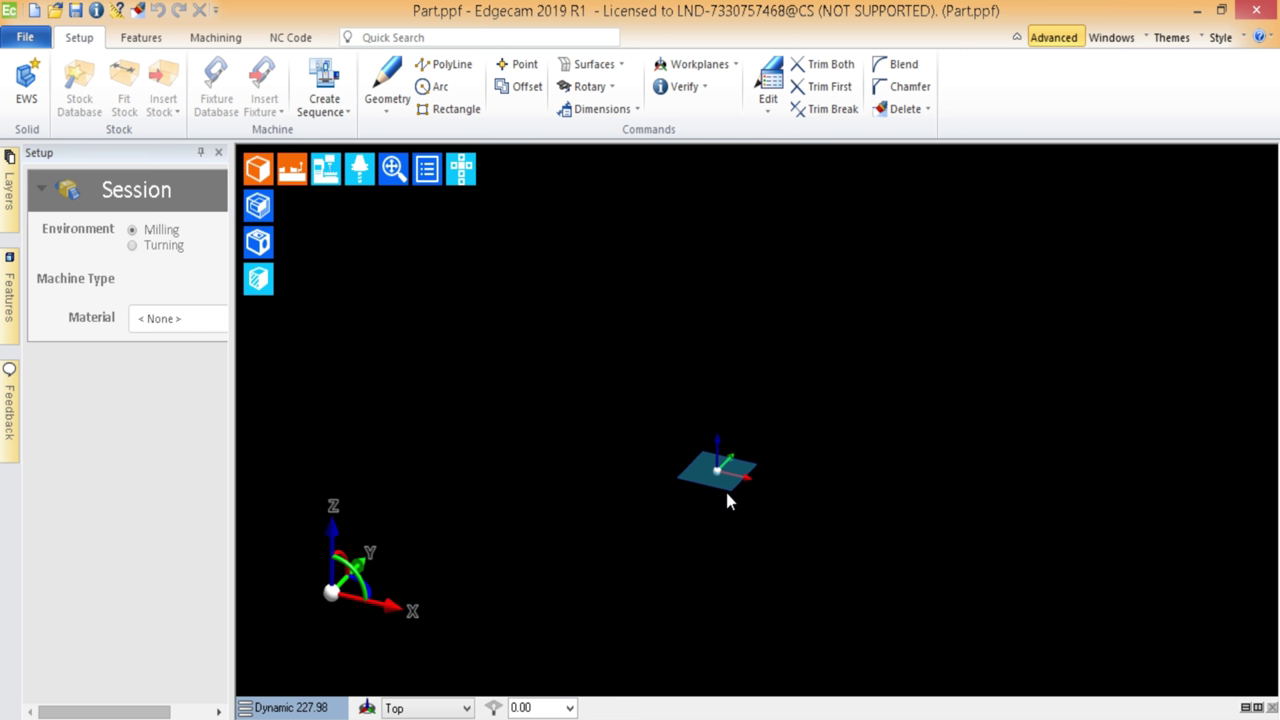
pyautogui.moveTo(729, 437); pyautogui.dragTo(733, 372, button='middle')
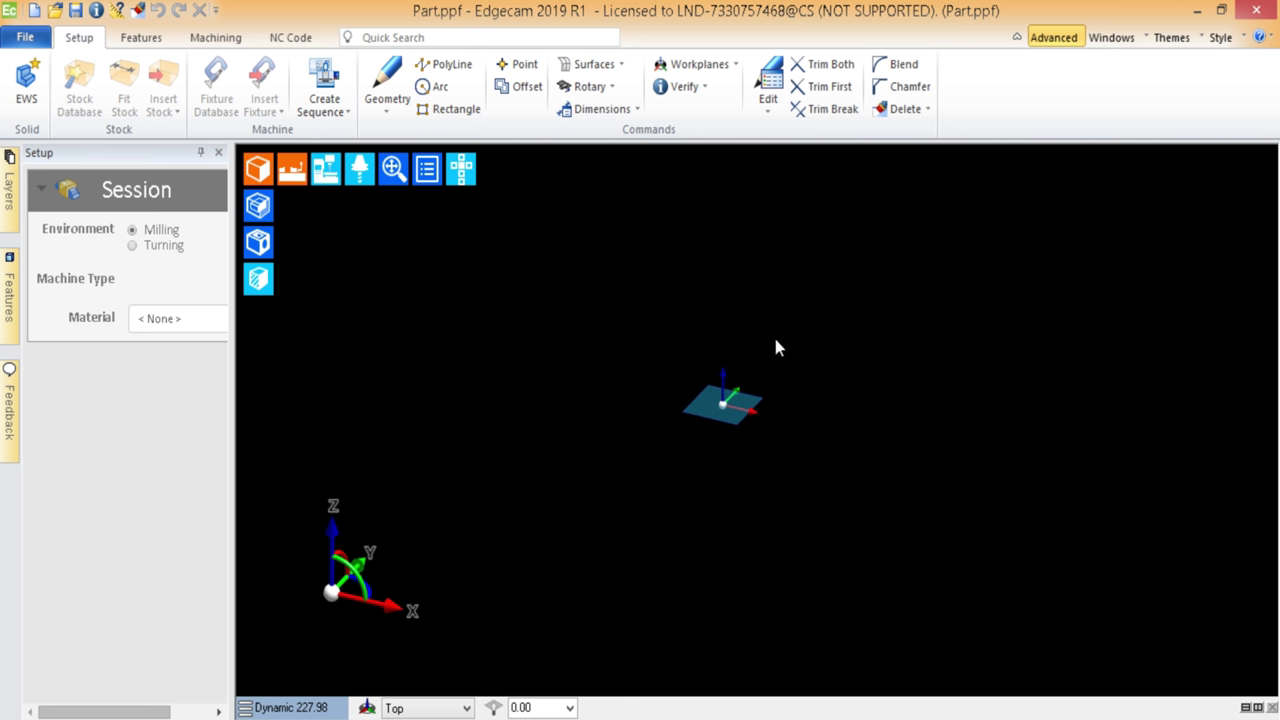
pyautogui.moveTo(740, 453); pyautogui.dragTo(693, 448, button='middle')
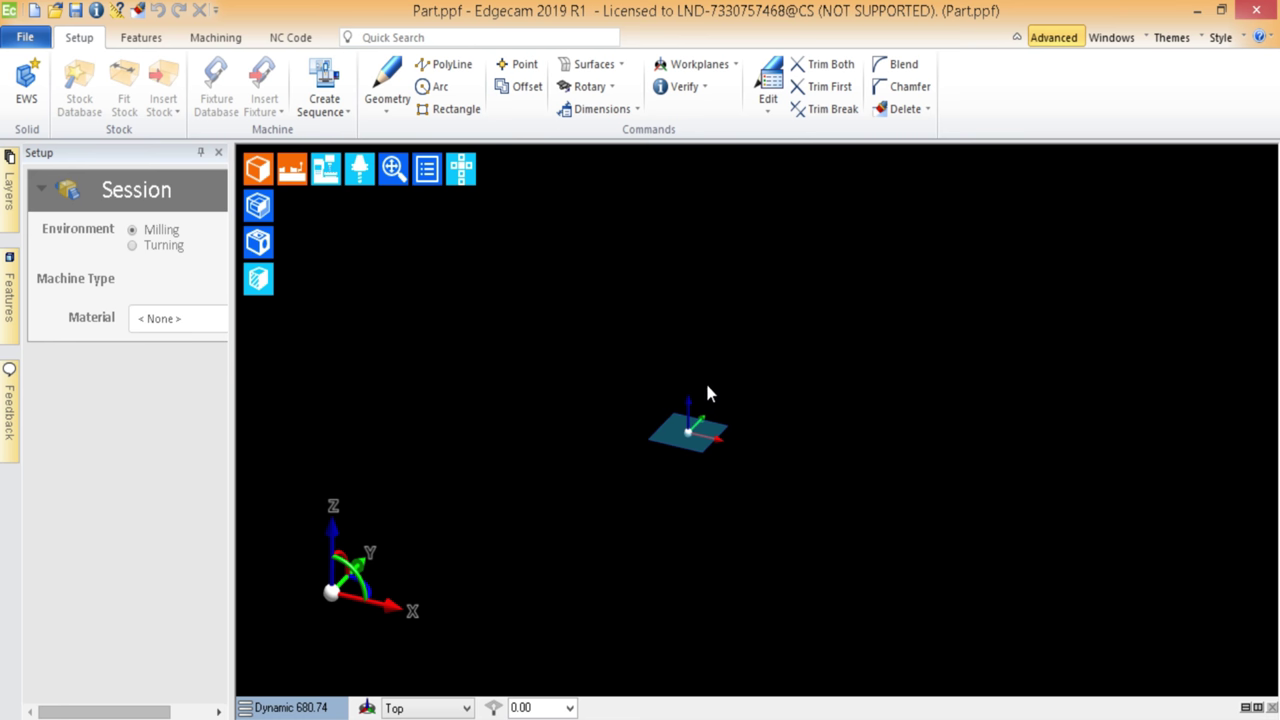
pyautogui.moveTo(775, 492); pyautogui.dragTo(697, 428, button='middle')
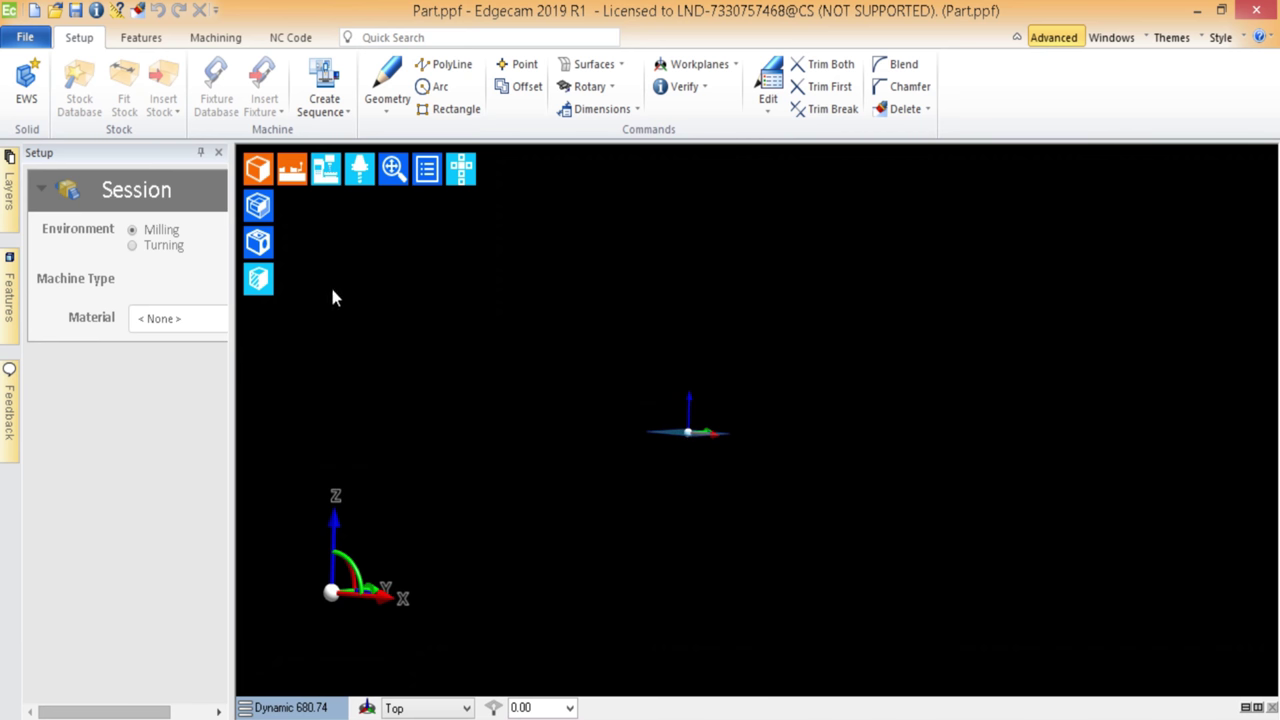
# - Open the part file 'OWB Tourniquet - FS Cavity Insert-1.x_t' from CAM-TUTORIALS
pyautogui.click(55, 10)
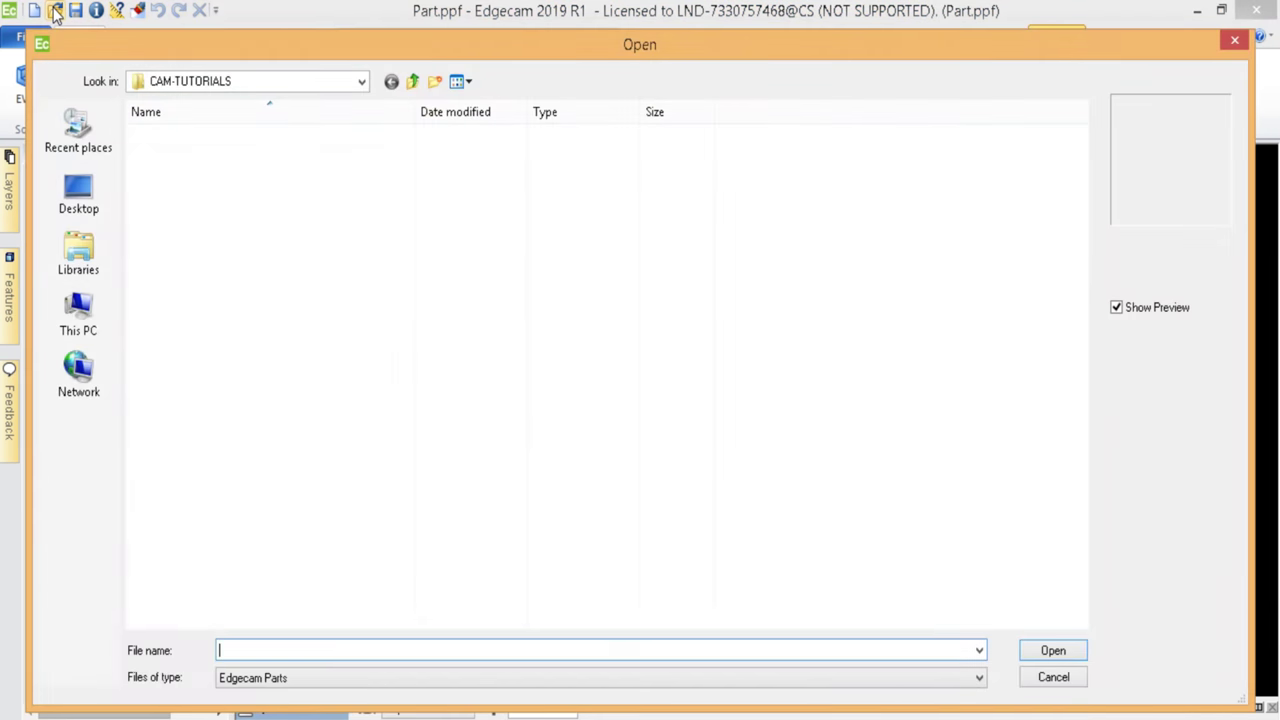
pyautogui.click(340, 425)
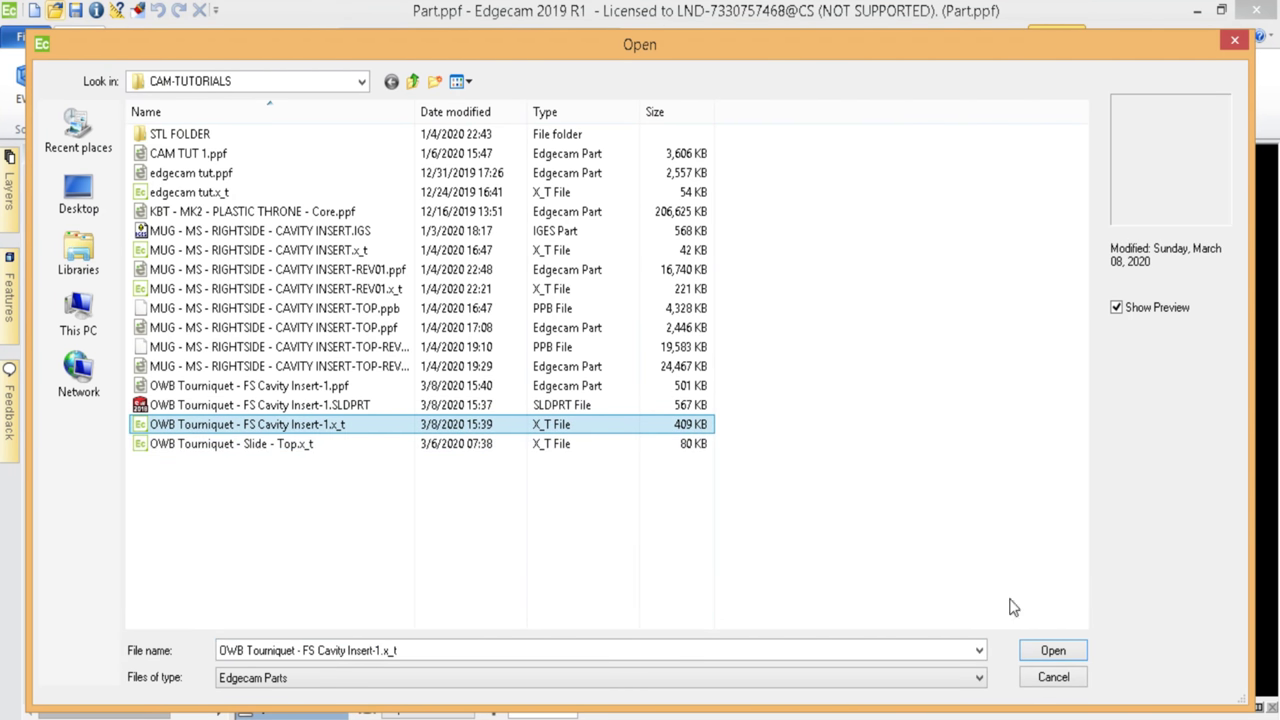
pyautogui.click(1053, 651)
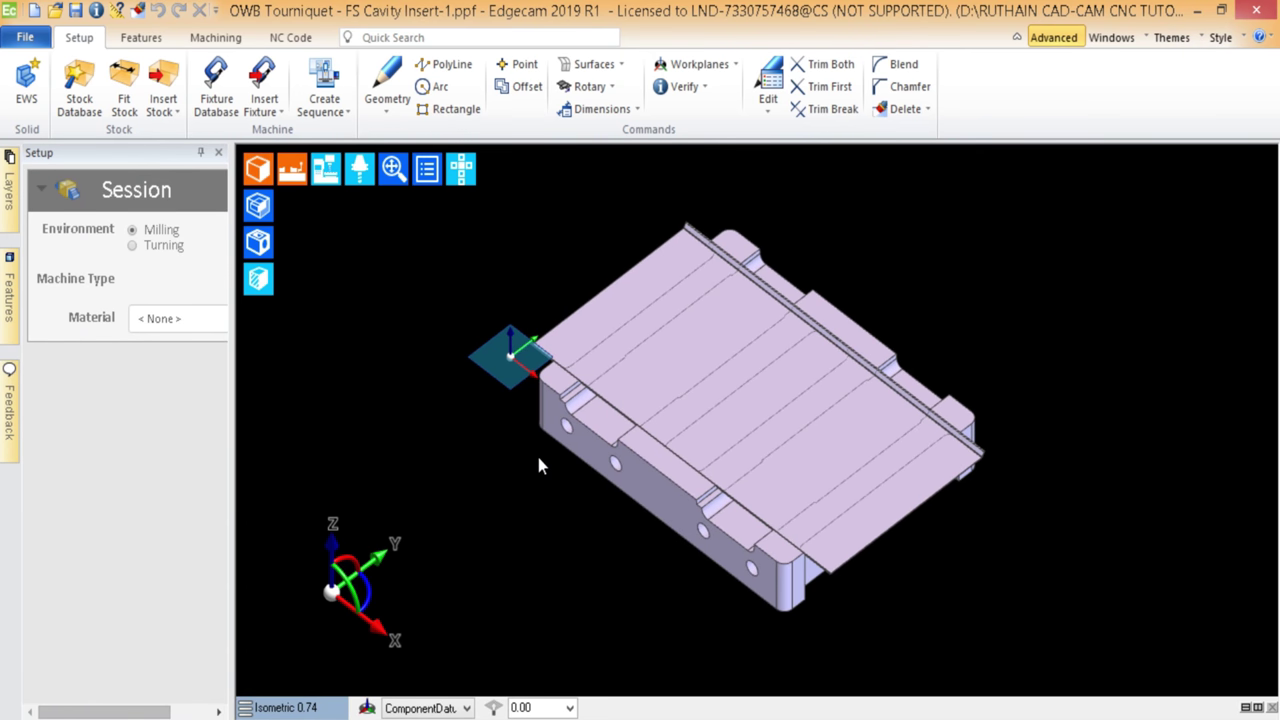
# - Show the cavity insert in the standard Top view and centre it
pyautogui.scroll(3, 690, 425)
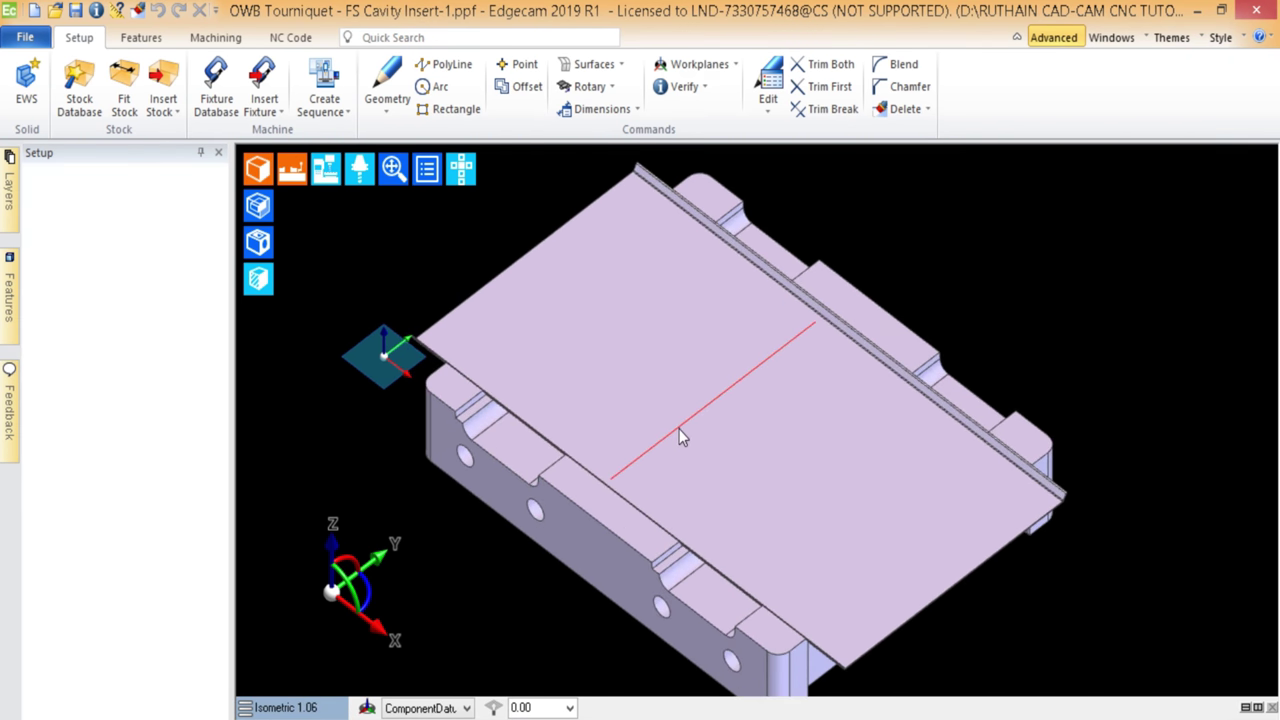
pyautogui.moveTo(690, 470); pyautogui.dragTo(400, 562, button='middle')
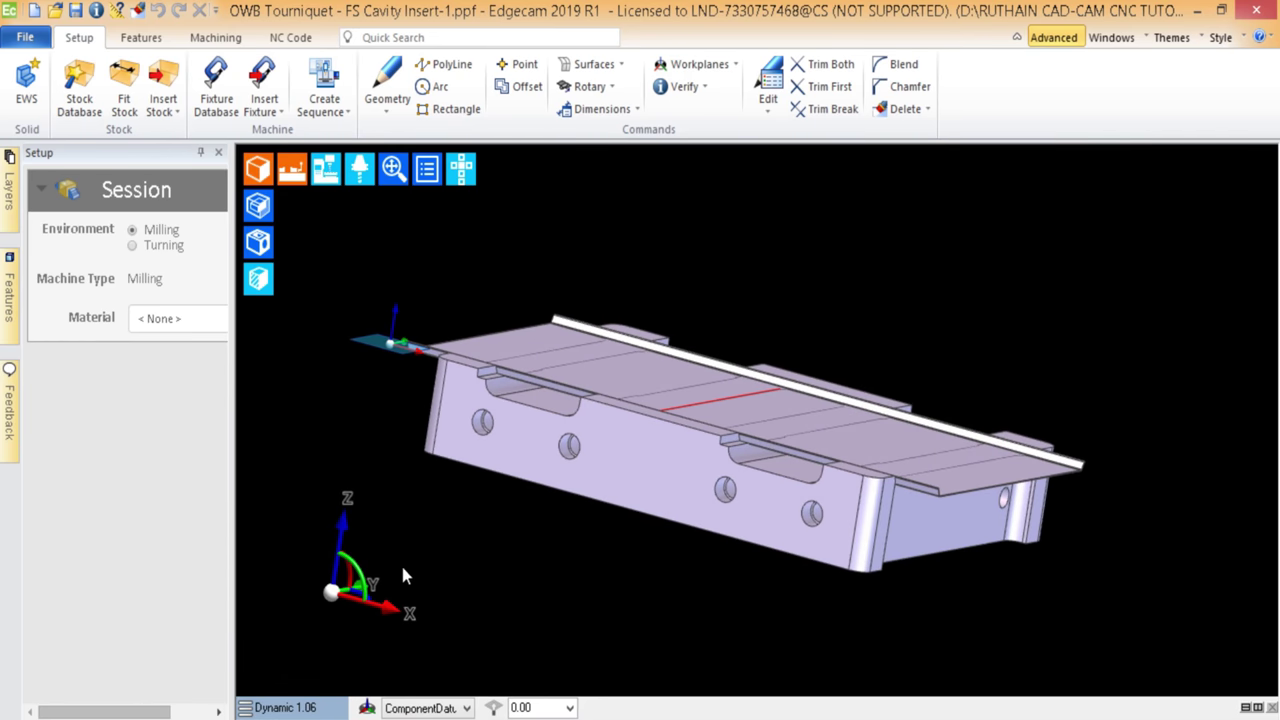
pyautogui.click(288, 710)
pyautogui.click(299, 651)
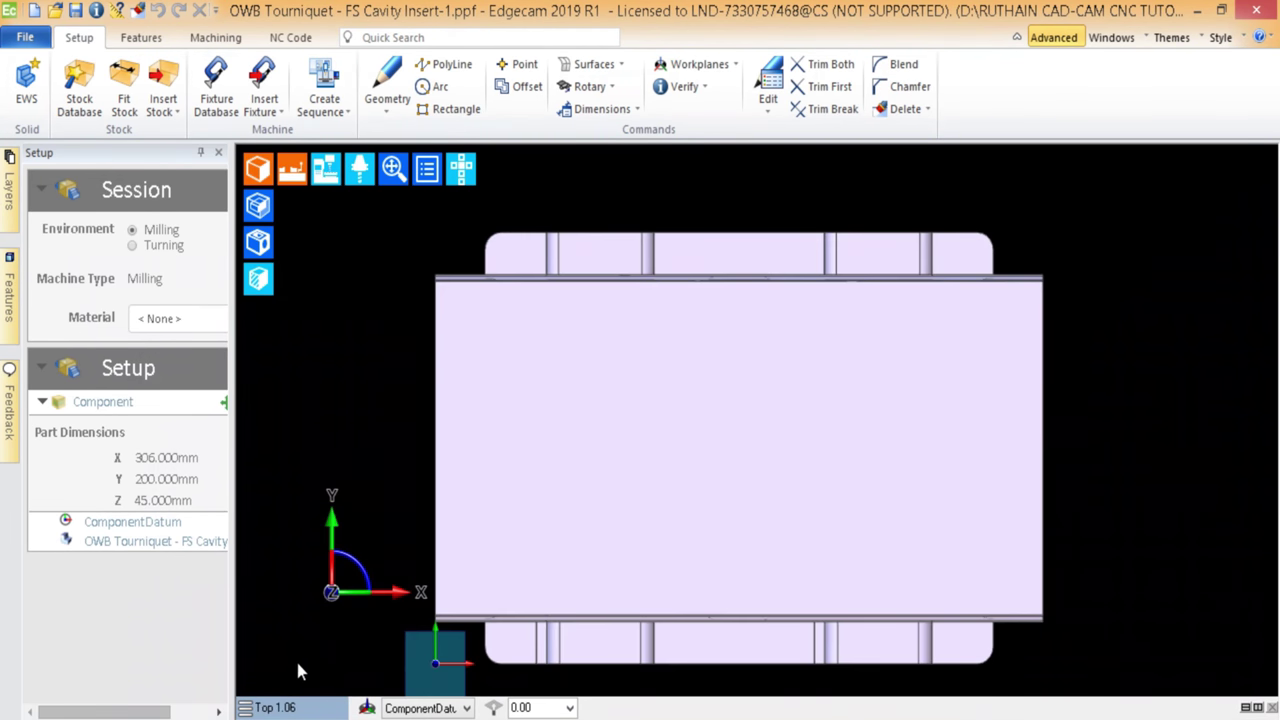
pyautogui.moveTo(697, 509); pyautogui.dragTo(709, 412, button='middle')
pyautogui.moveTo(723, 358); pyautogui.dragTo(703, 424, button='middle')
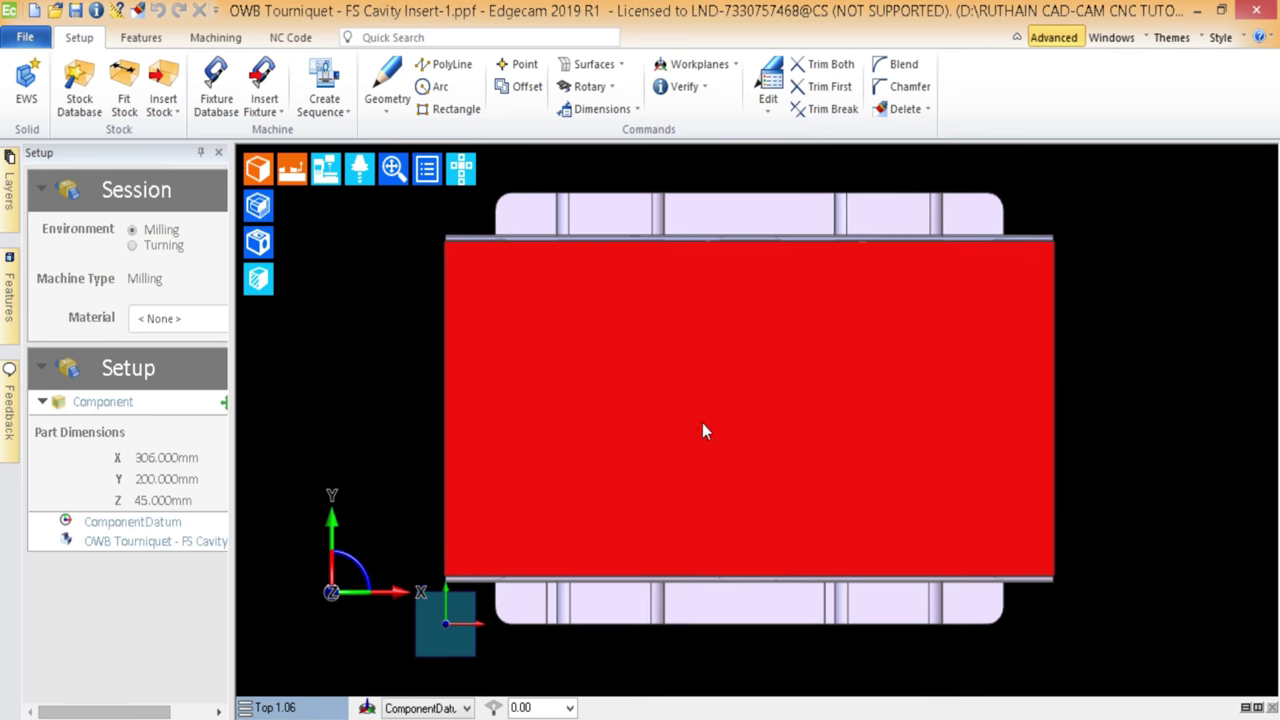
# - Check the Configure View settings, restore the setup panel width, and return to the Setup ribbon
pyautogui.click(200, 152)
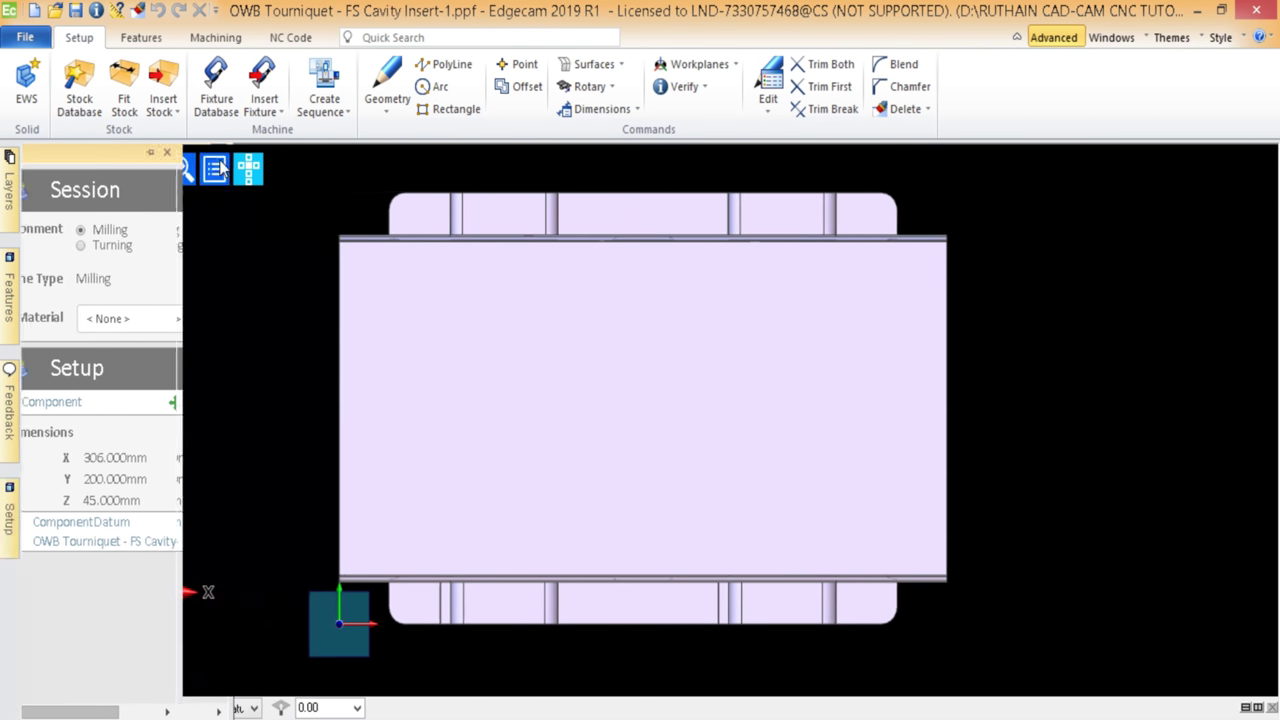
pyautogui.click(214, 168)
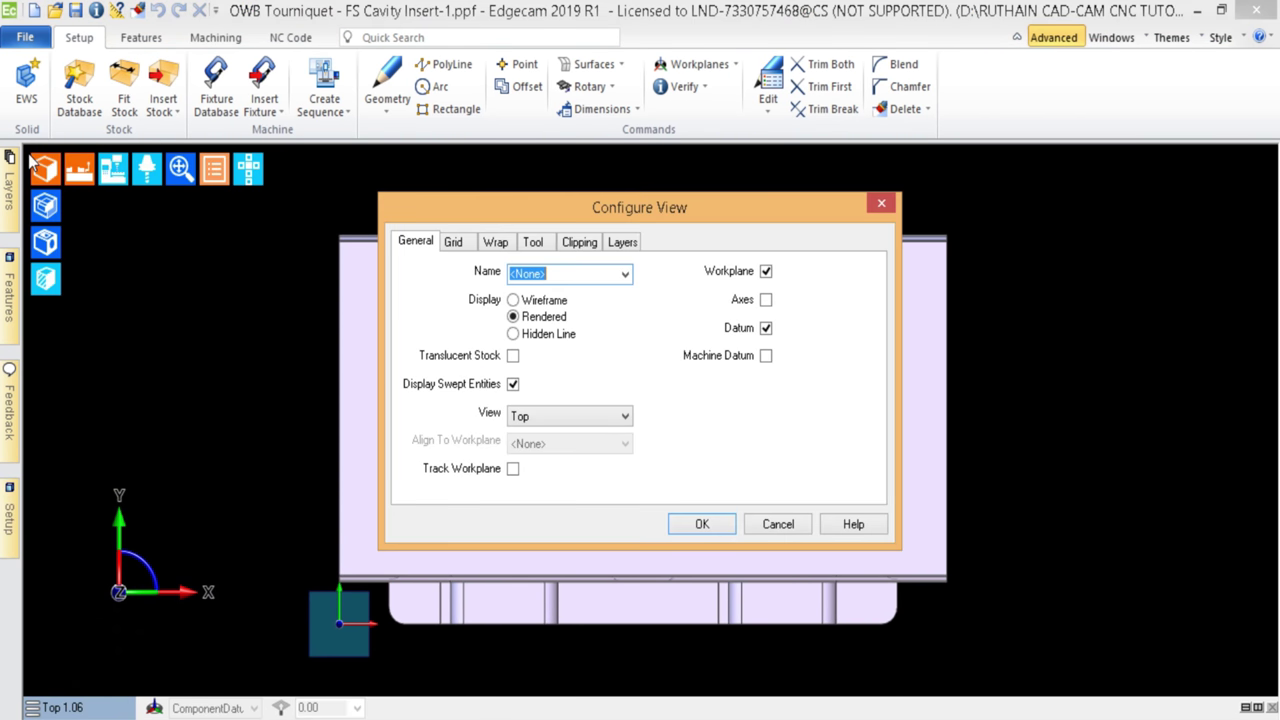
pyautogui.click(880, 204)
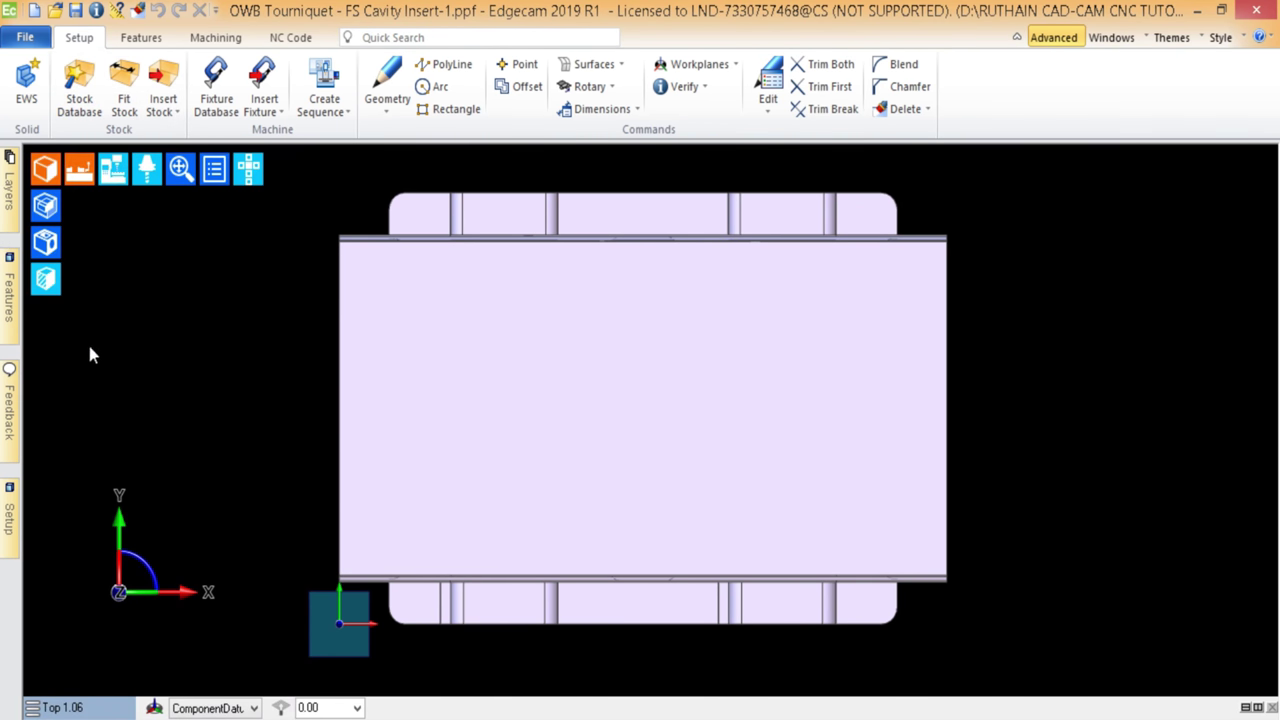
pyautogui.moveTo(5, 535)
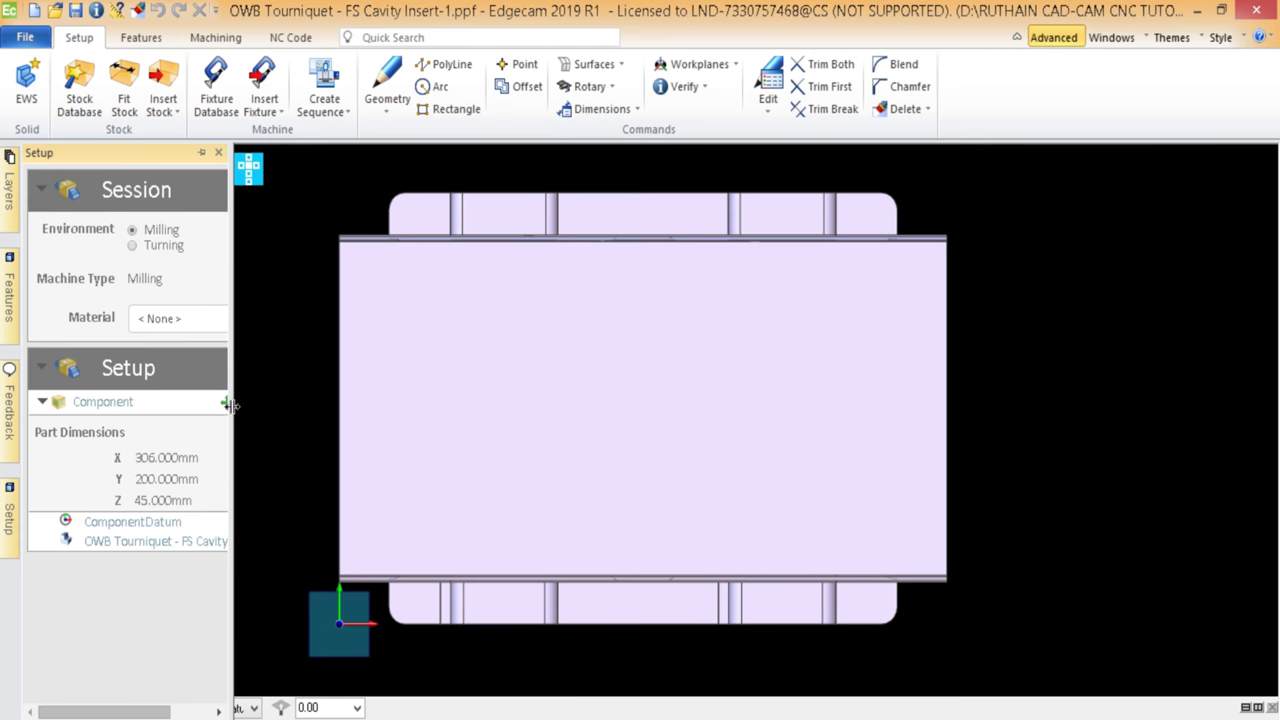
pyautogui.moveTo(232, 402); pyautogui.dragTo(279, 392)
pyautogui.click(215, 37)
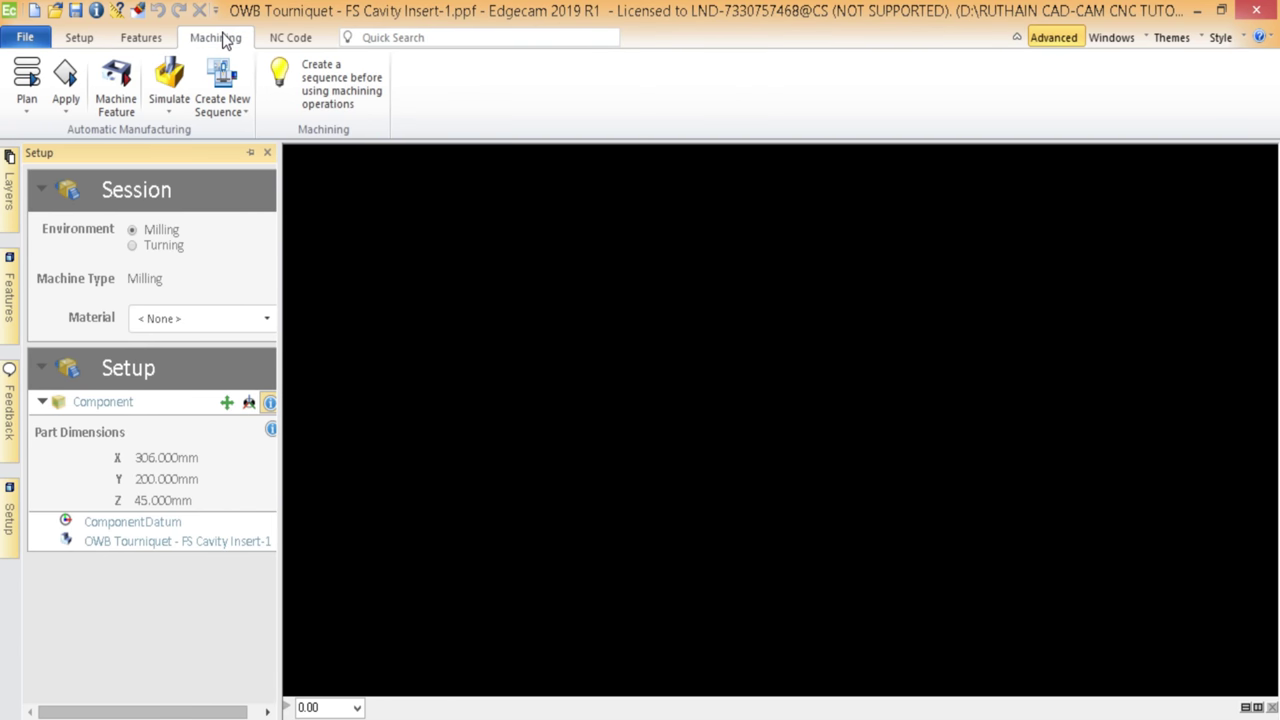
pyautogui.click(78, 38)
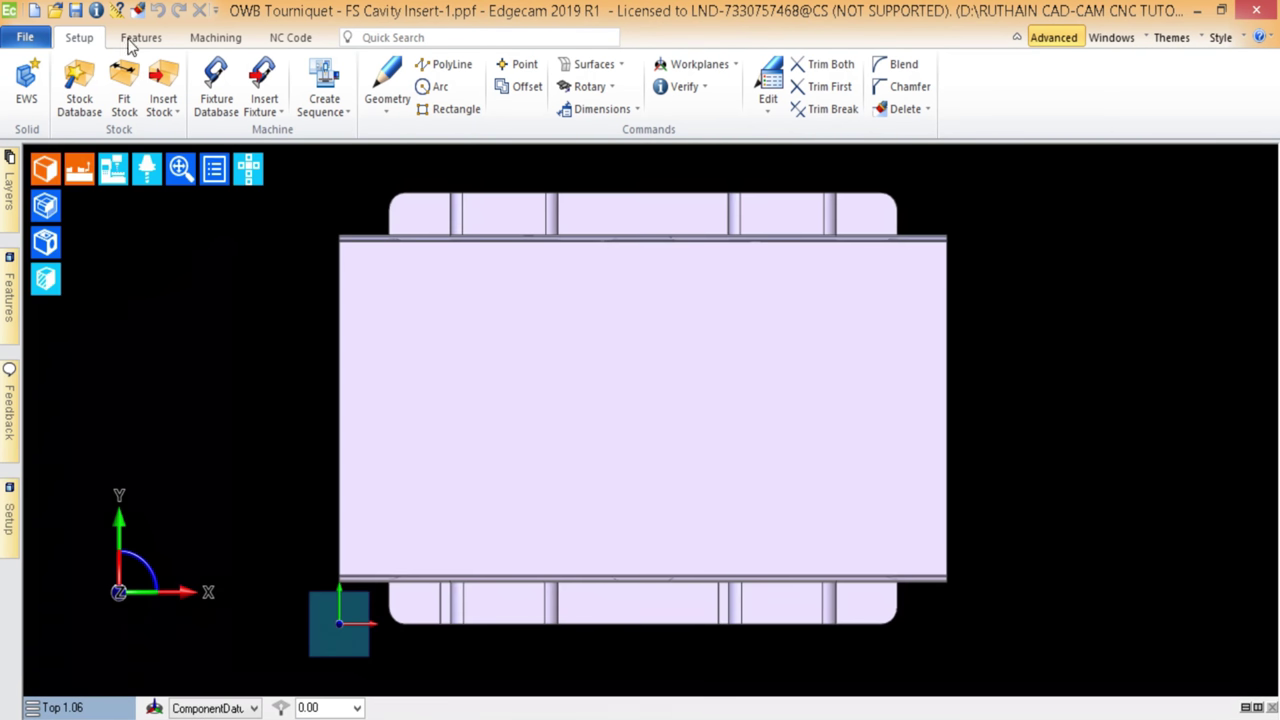
# - Position the component datum at the XY centre of the top face, then view it in 3-D
pyautogui.click(8, 515)
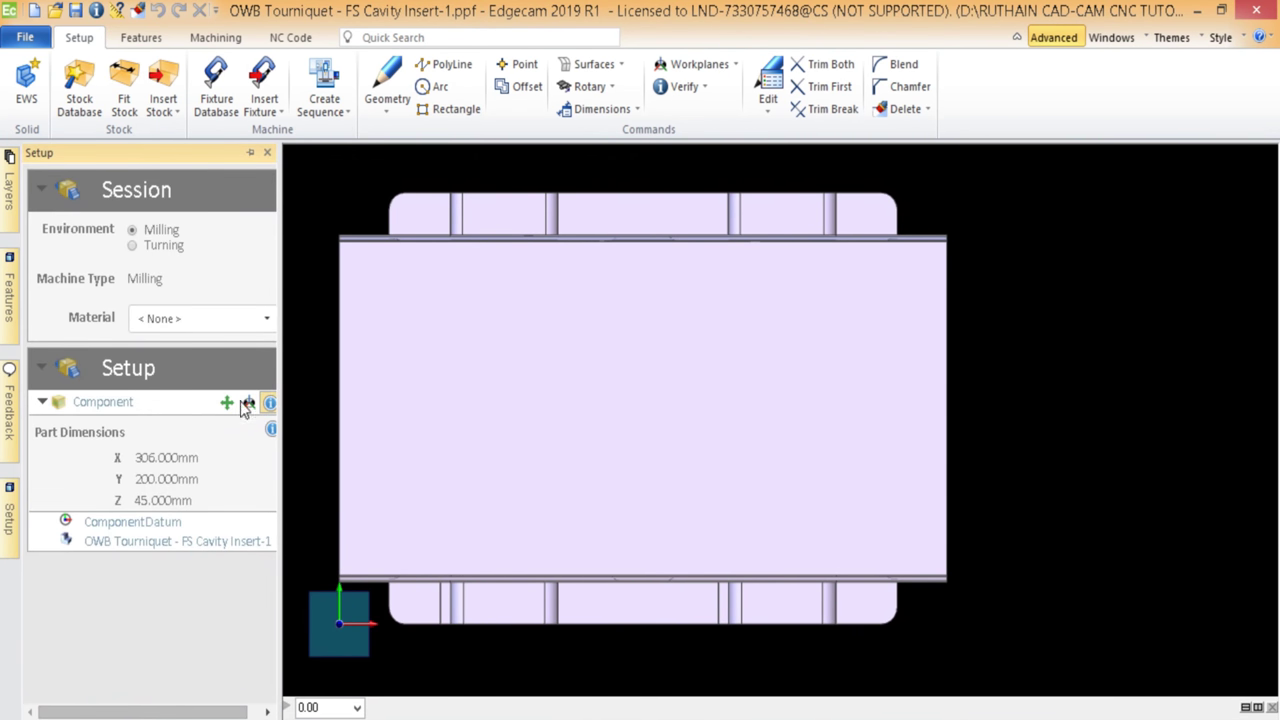
pyautogui.click(245, 404)
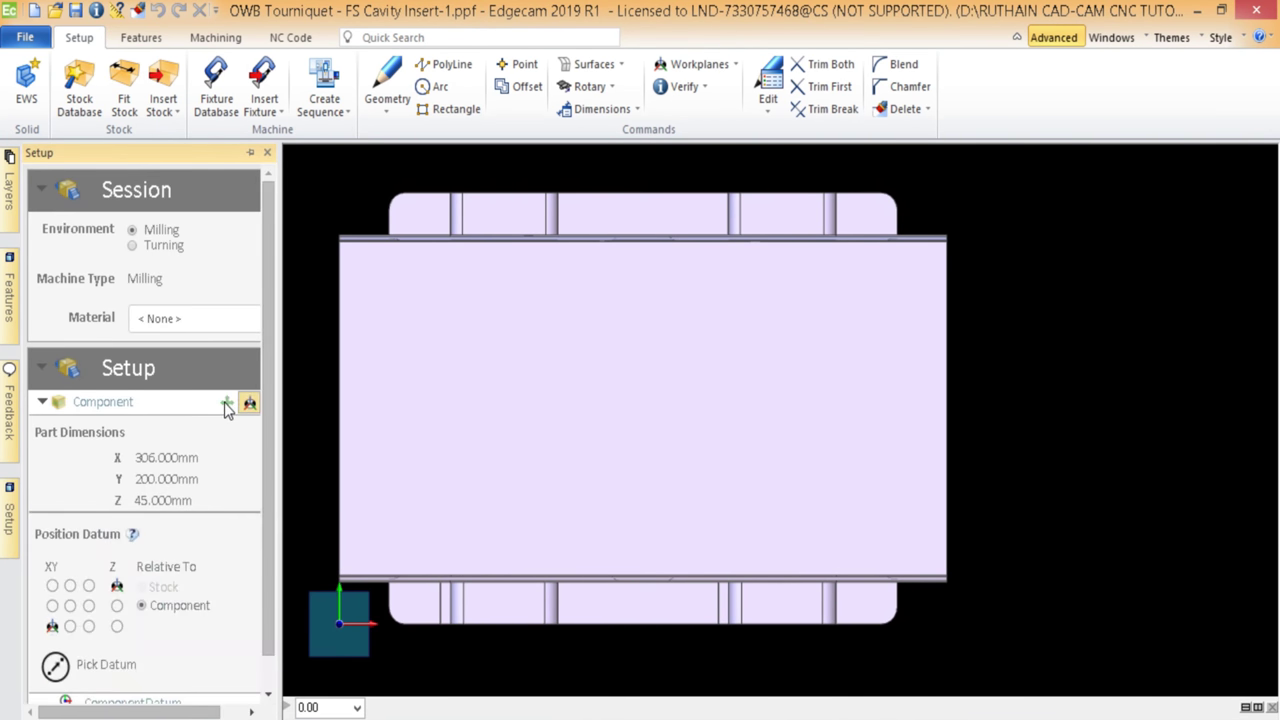
pyautogui.click(70, 605)
pyautogui.moveTo(265, 298); pyautogui.dragTo(466, 391)
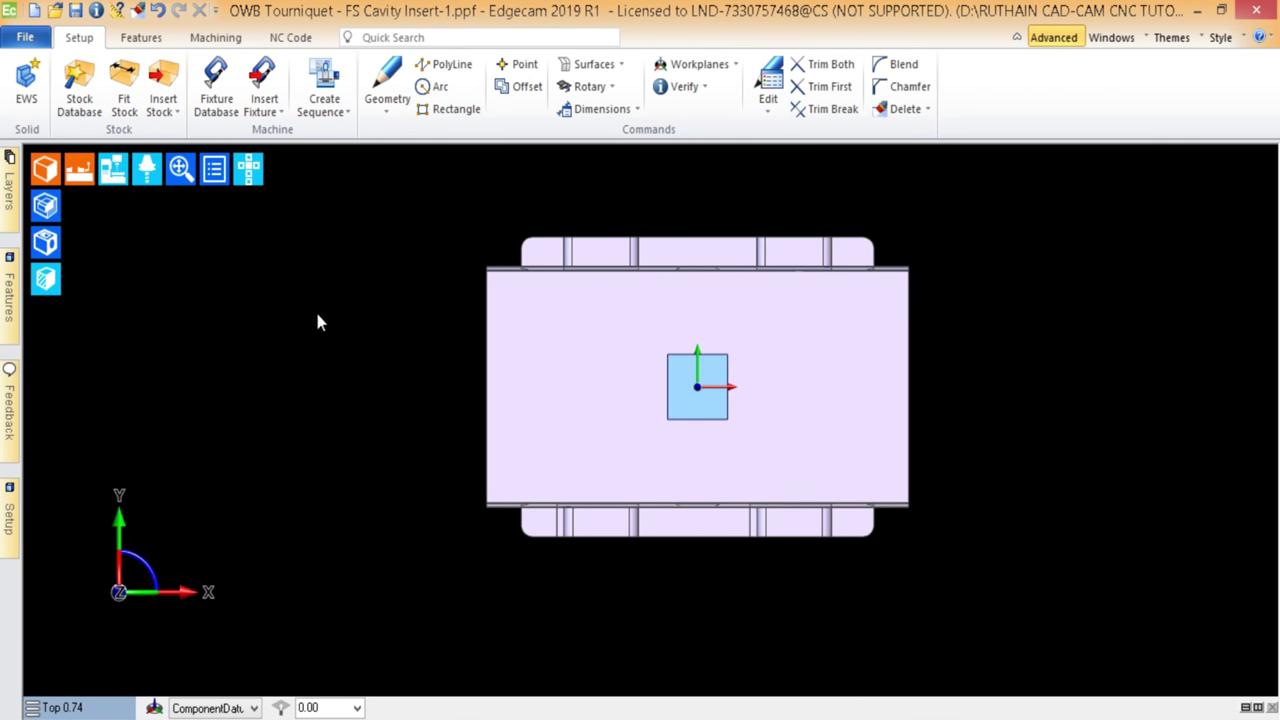
pyautogui.moveTo(588, 448); pyautogui.dragTo(1010, 425, button='middle')
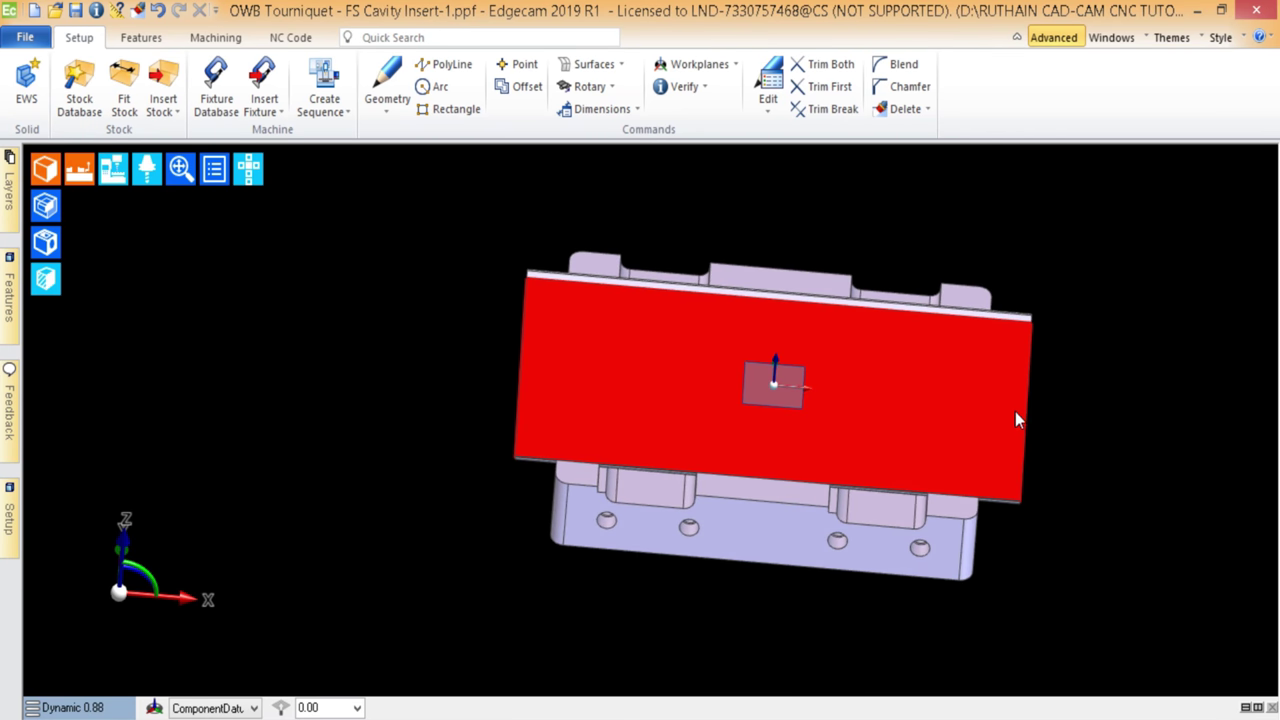
pyautogui.moveTo(1016, 412)
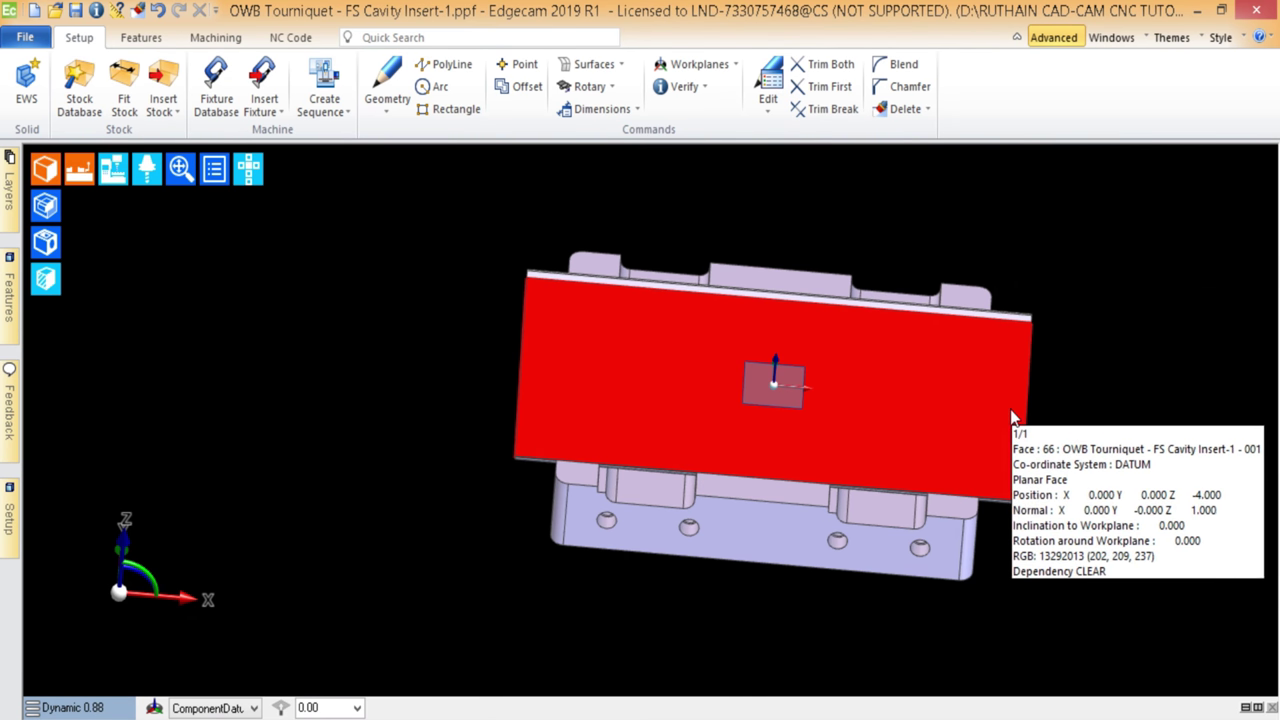
pyautogui.moveTo(1030, 390)
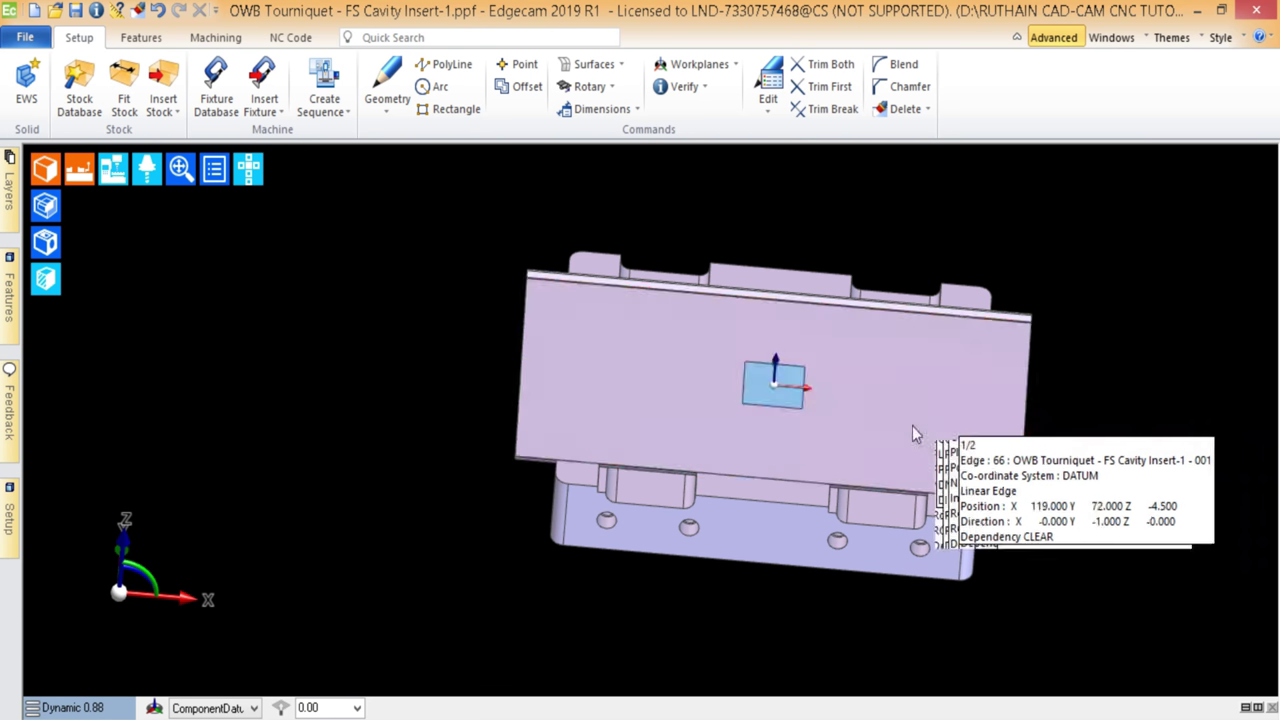
pyautogui.moveTo(876, 426); pyautogui.dragTo(718, 542, button='middle')
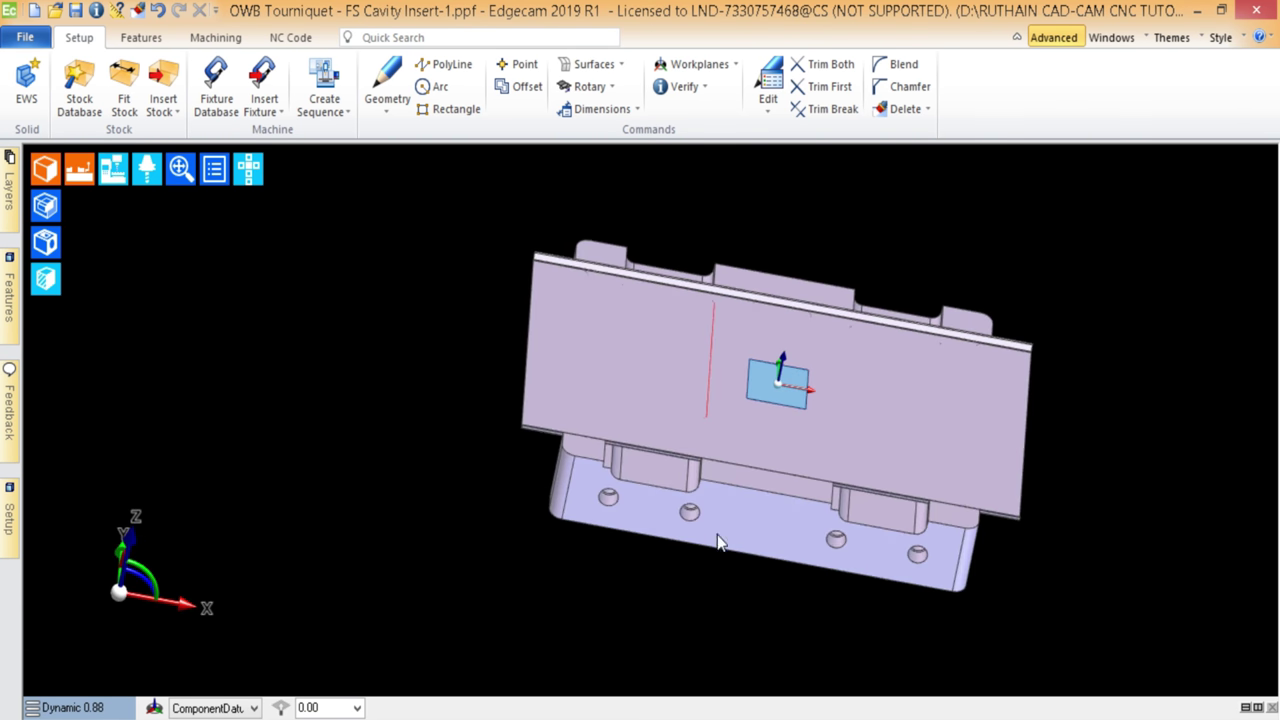
pyautogui.click(95, 708)
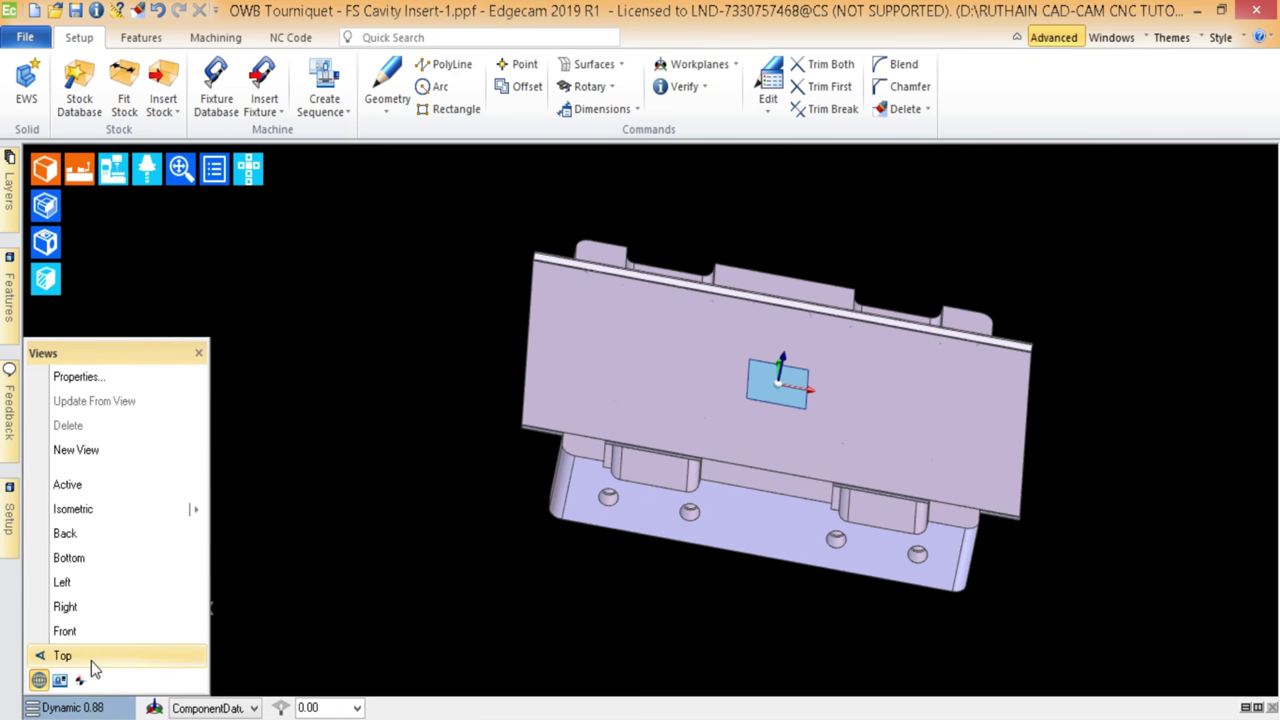
pyautogui.click(88, 656)
pyautogui.scroll(3, 920, 388)
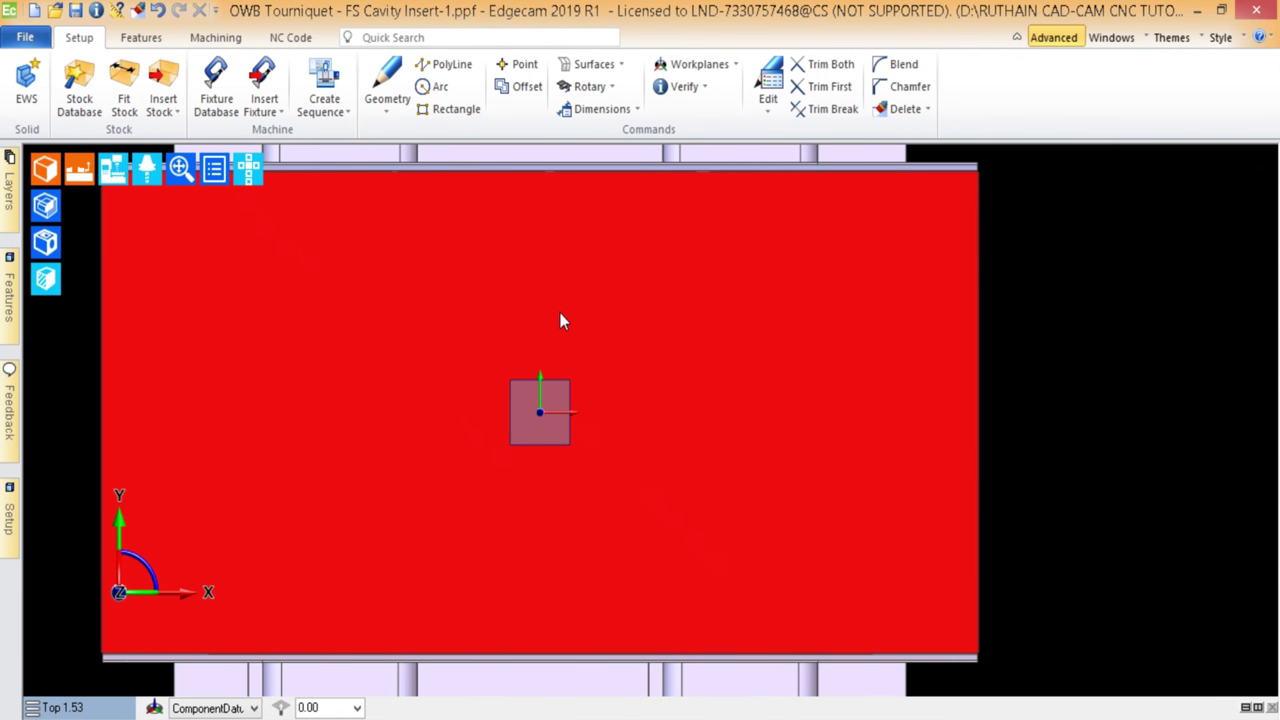
pyautogui.scroll(-4, 786, 386)
pyautogui.scroll(2, 811, 400)
pyautogui.moveTo(811, 400); pyautogui.dragTo(548, 557, button='middle')
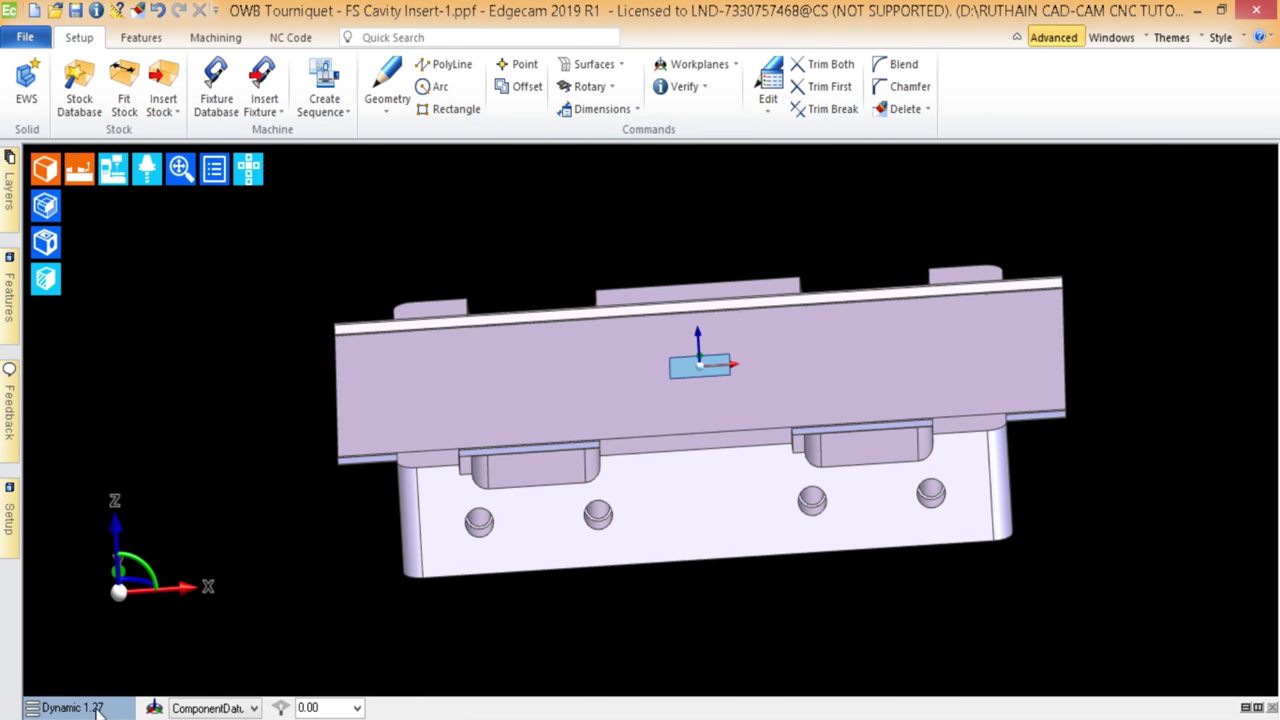
pyautogui.click(100, 710)
pyautogui.click(87, 657)
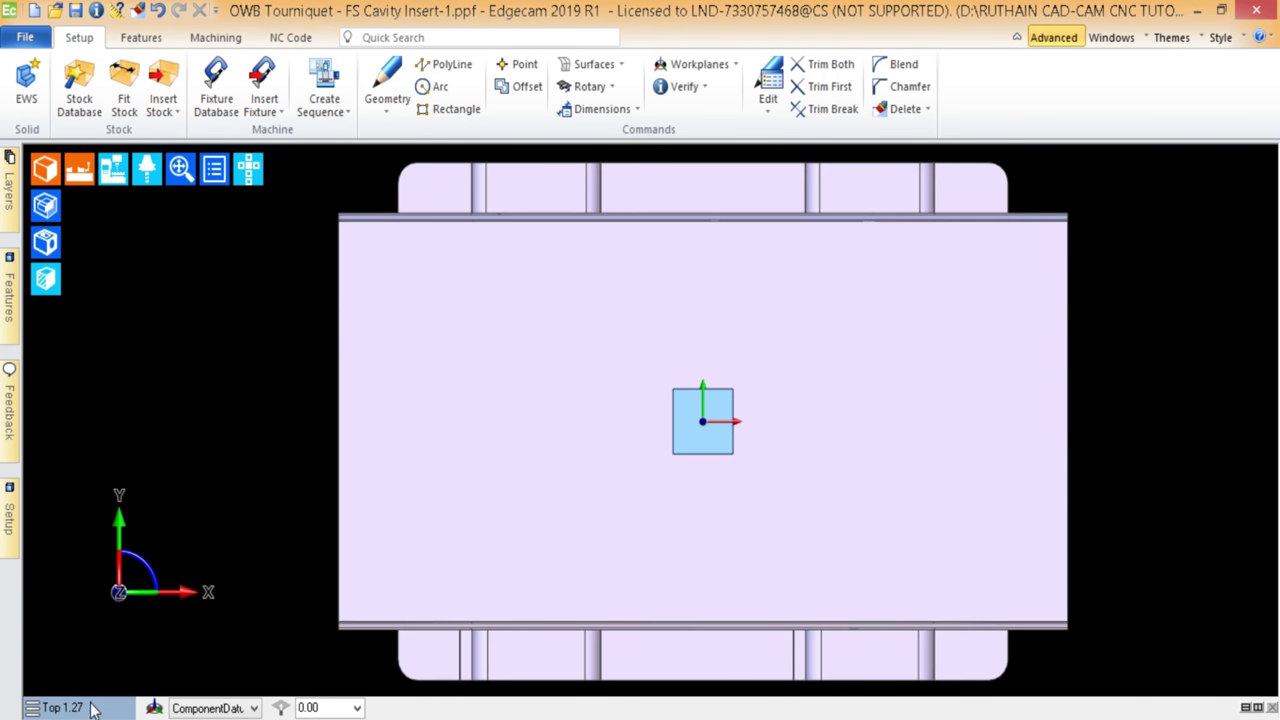
pyautogui.click(98, 707)
pyautogui.click(91, 634)
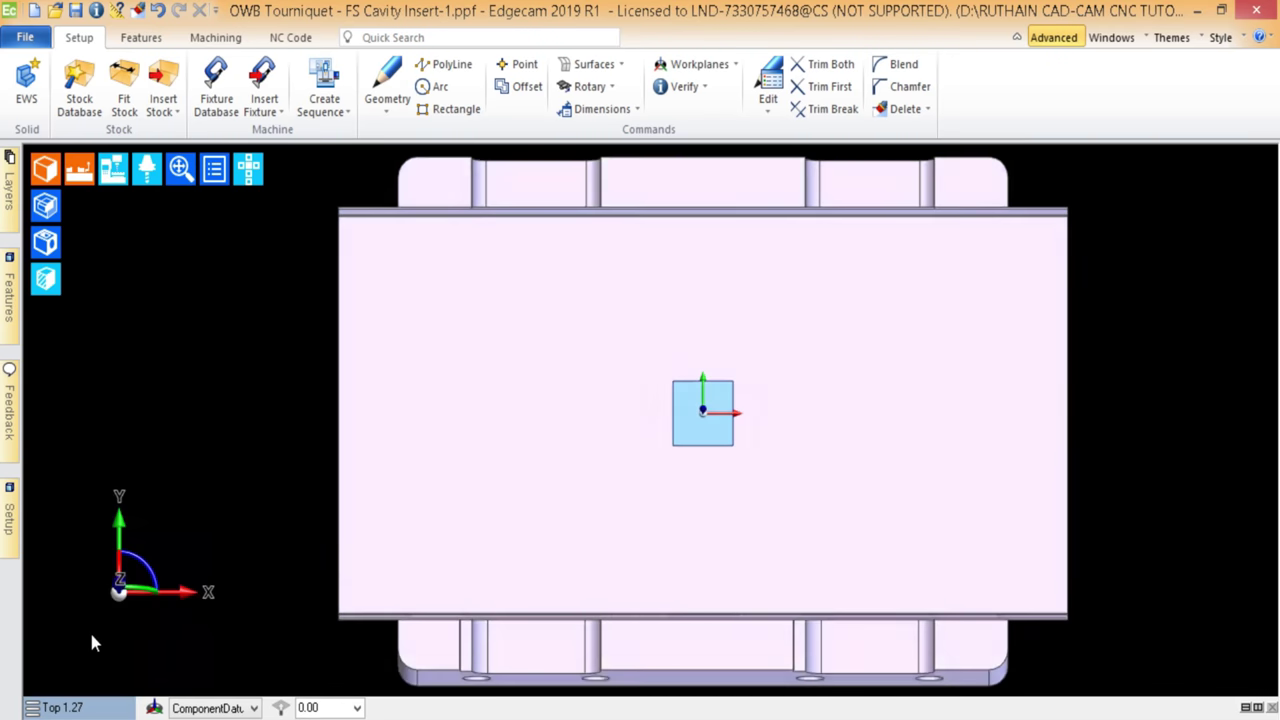
pyautogui.scroll(3, 757, 449)
pyautogui.scroll(-3, 757, 449)
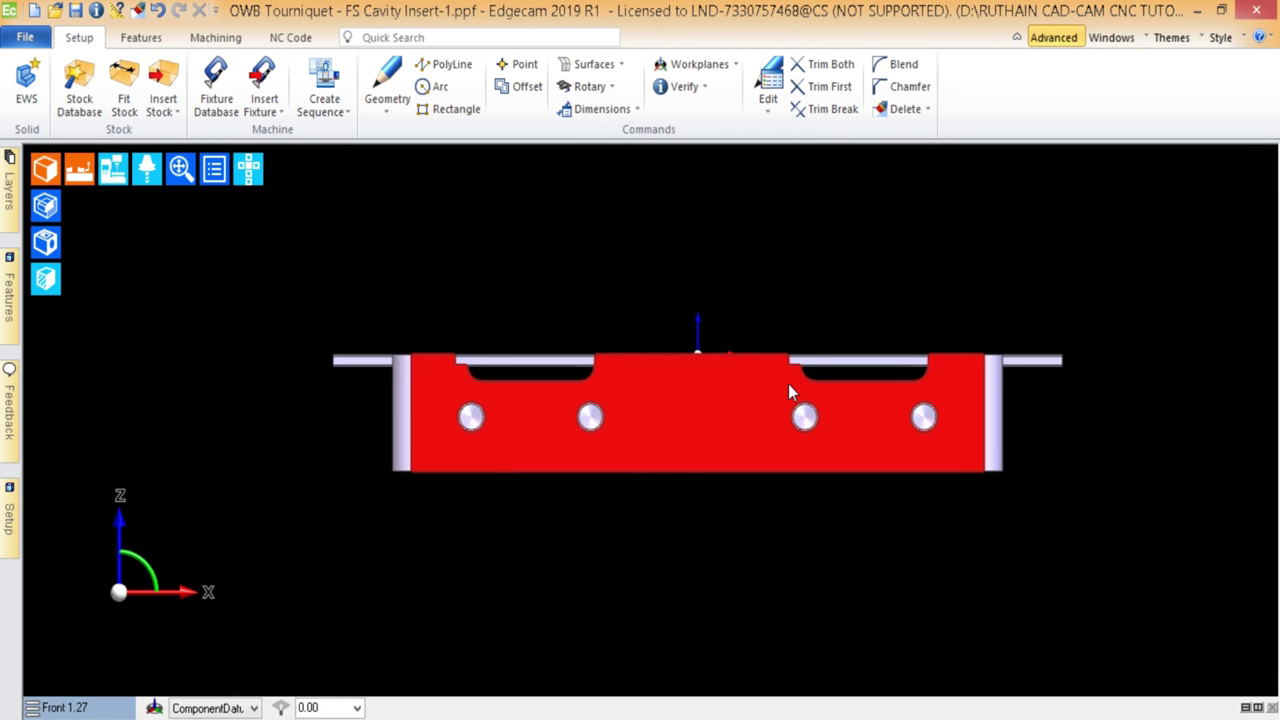
pyautogui.moveTo(791, 391); pyautogui.dragTo(446, 588, button='middle')
pyautogui.click(65, 707)
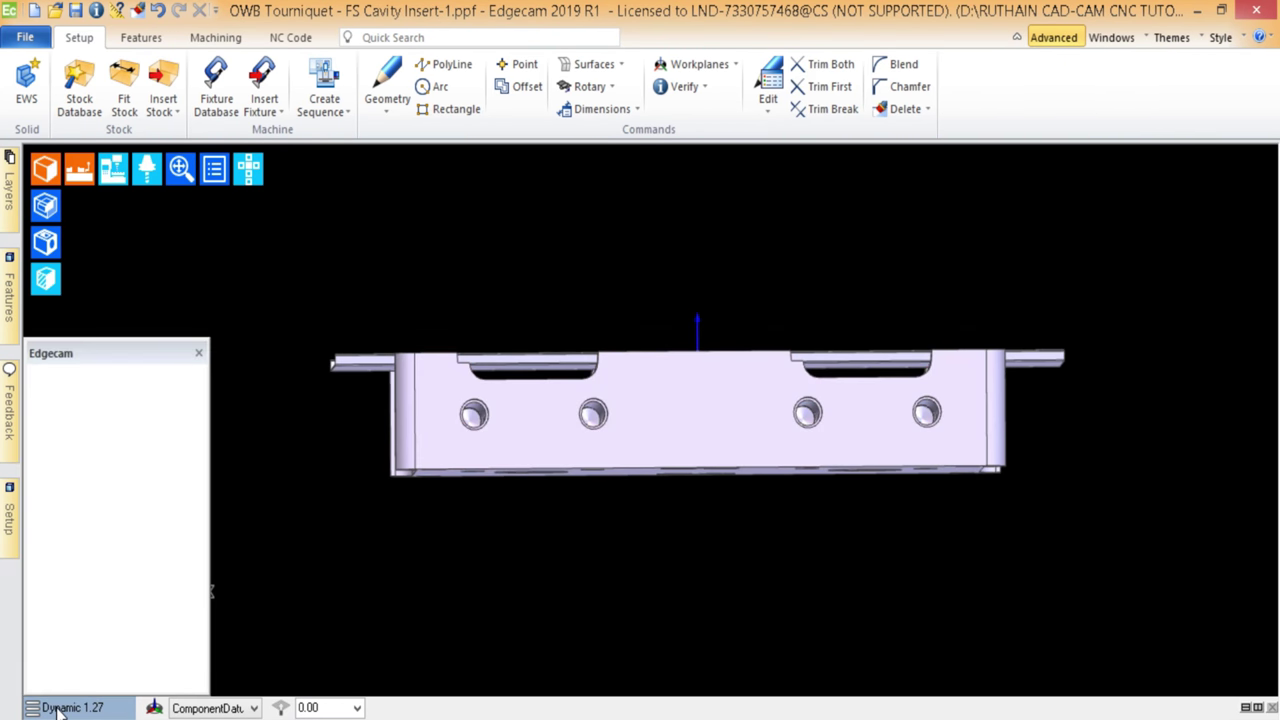
pyautogui.click(85, 653)
pyautogui.scroll(-3, 537, 514)
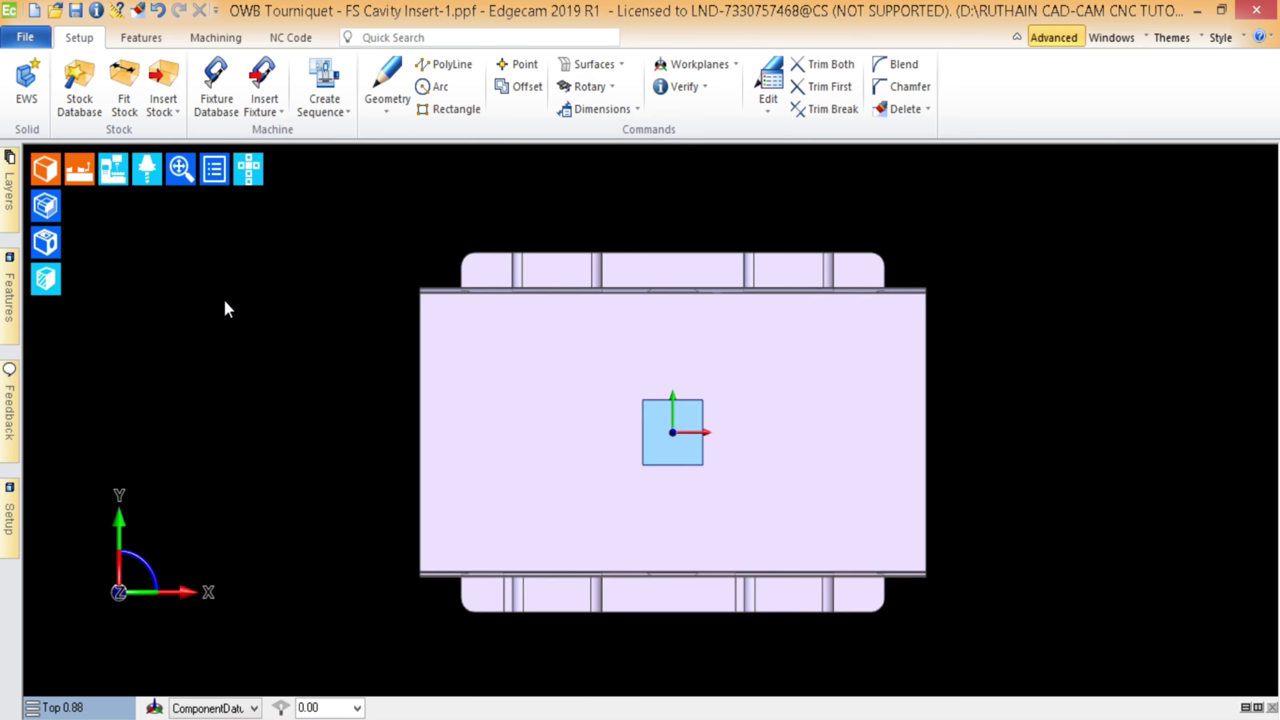
# - Fit Stock with the default 306 × 200 × 45 mm box and zero offsets, then view isometrically
pyautogui.click(124, 90)
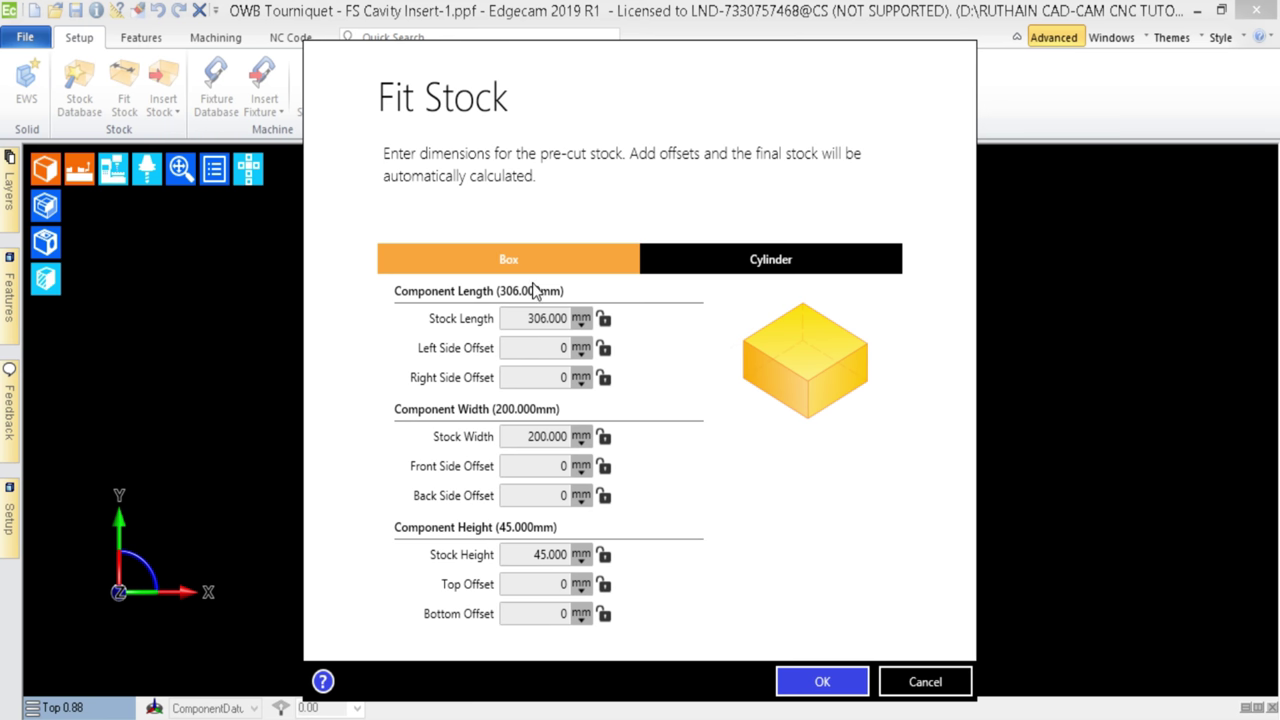
pyautogui.click(801, 681)
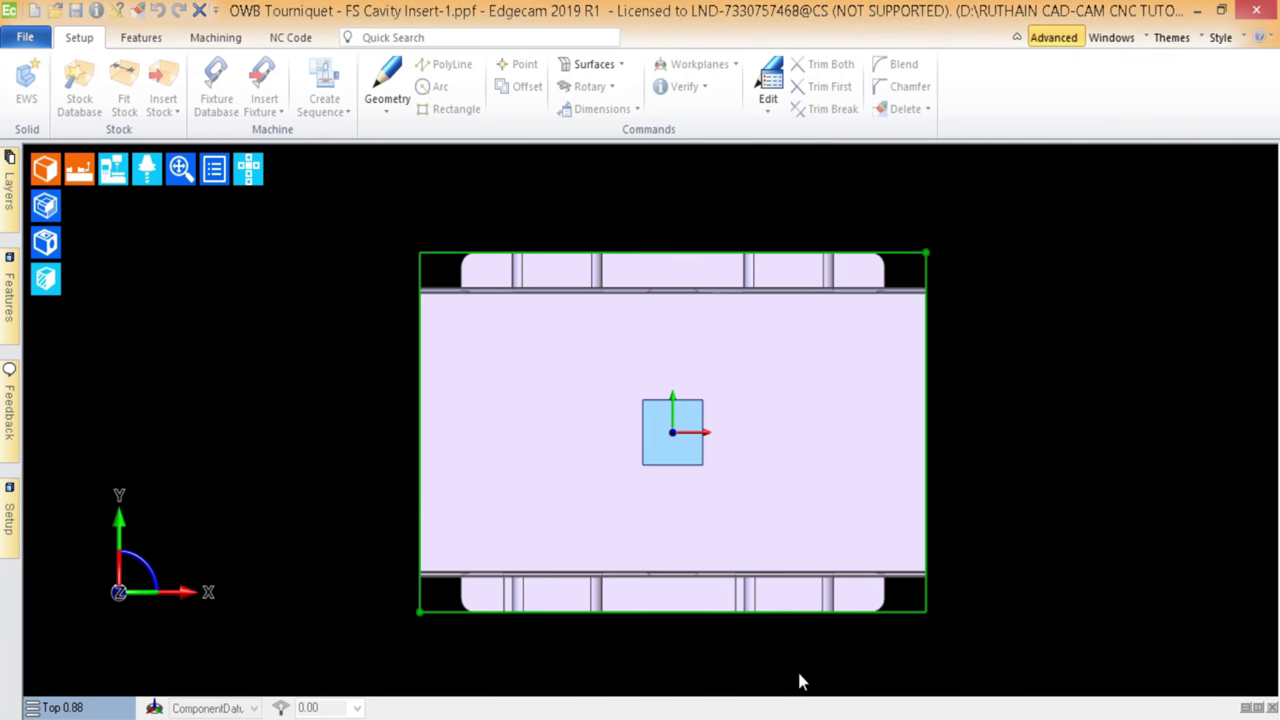
pyautogui.moveTo(726, 298); pyautogui.dragTo(430, 468, button='middle')
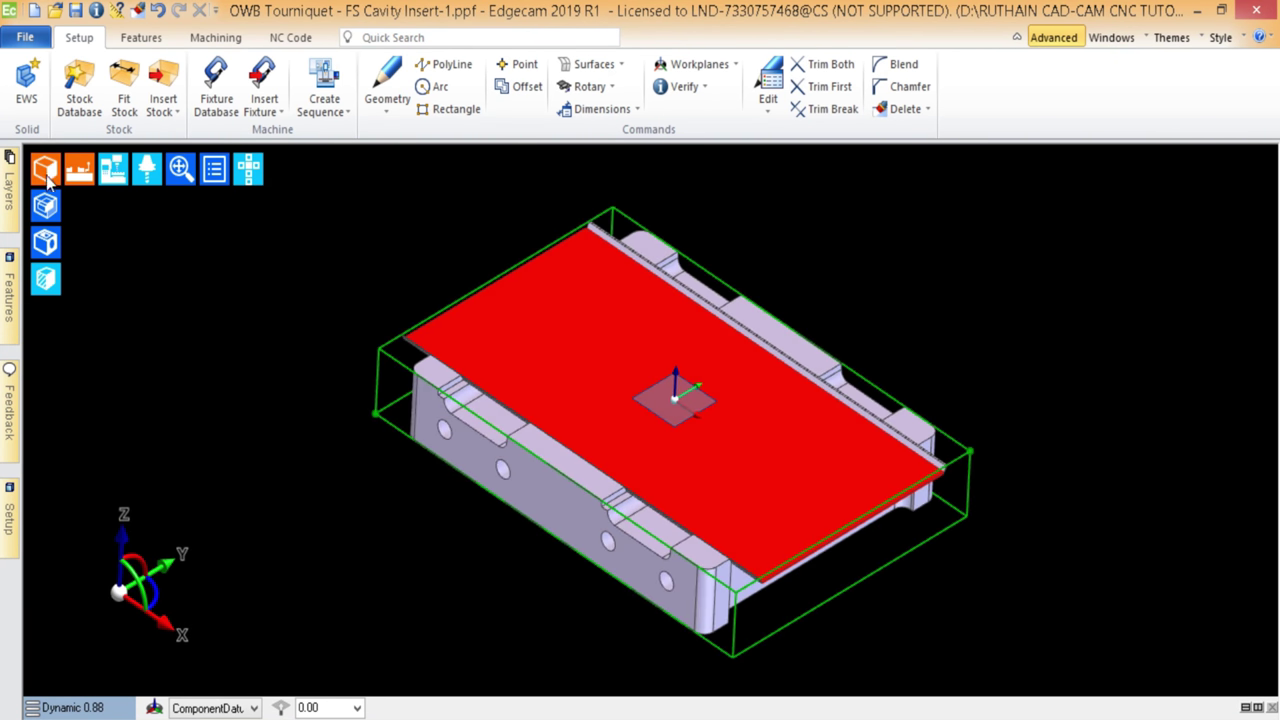
# - Display the stock as a translucent shaded block and orbit around to inspect it
pyautogui.click(45, 205)
pyautogui.moveTo(682, 481)
pyautogui.mouseDown(button='middle')
pyautogui.moveTo(663, 429)
pyautogui.moveTo(737, 449)
pyautogui.moveTo(849, 449)
pyautogui.moveTo(720, 440)
pyautogui.moveTo(620, 371)
pyautogui.moveTo(626, 420)
pyautogui.moveTo(769, 451)
pyautogui.moveTo(590, 437)
pyautogui.moveTo(660, 337)
pyautogui.moveTo(820, 260)
pyautogui.moveTo(813, 176)
pyautogui.moveTo(543, 471)
pyautogui.moveTo(714, 429)
pyautogui.moveTo(667, 446)
pyautogui.mouseUp(button='middle')
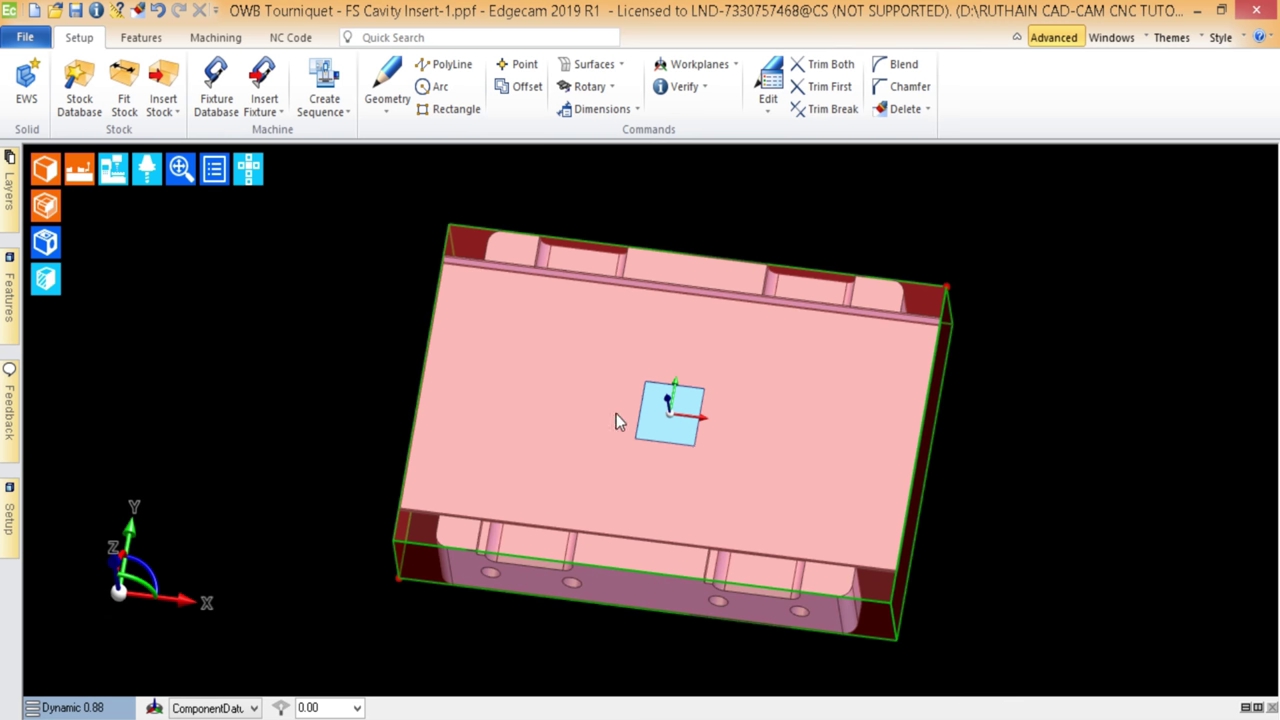
pyautogui.moveTo(530, 438)
pyautogui.mouseDown(button='middle')
pyautogui.moveTo(589, 363)
pyautogui.moveTo(620, 390)
pyautogui.moveTo(603, 423)
pyautogui.moveTo(524, 439)
pyautogui.mouseUp(button='middle')
pyautogui.click(113, 105)
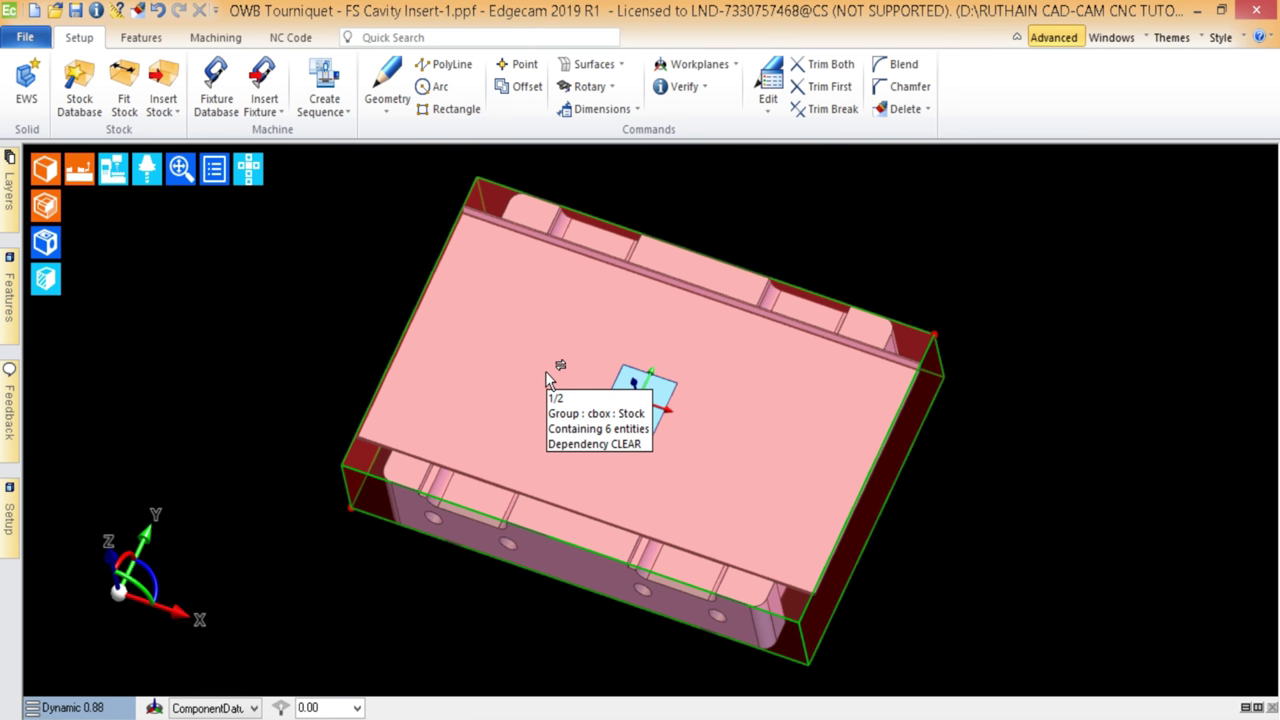
pyautogui.moveTo(589, 443); pyautogui.dragTo(609, 491, button='middle')
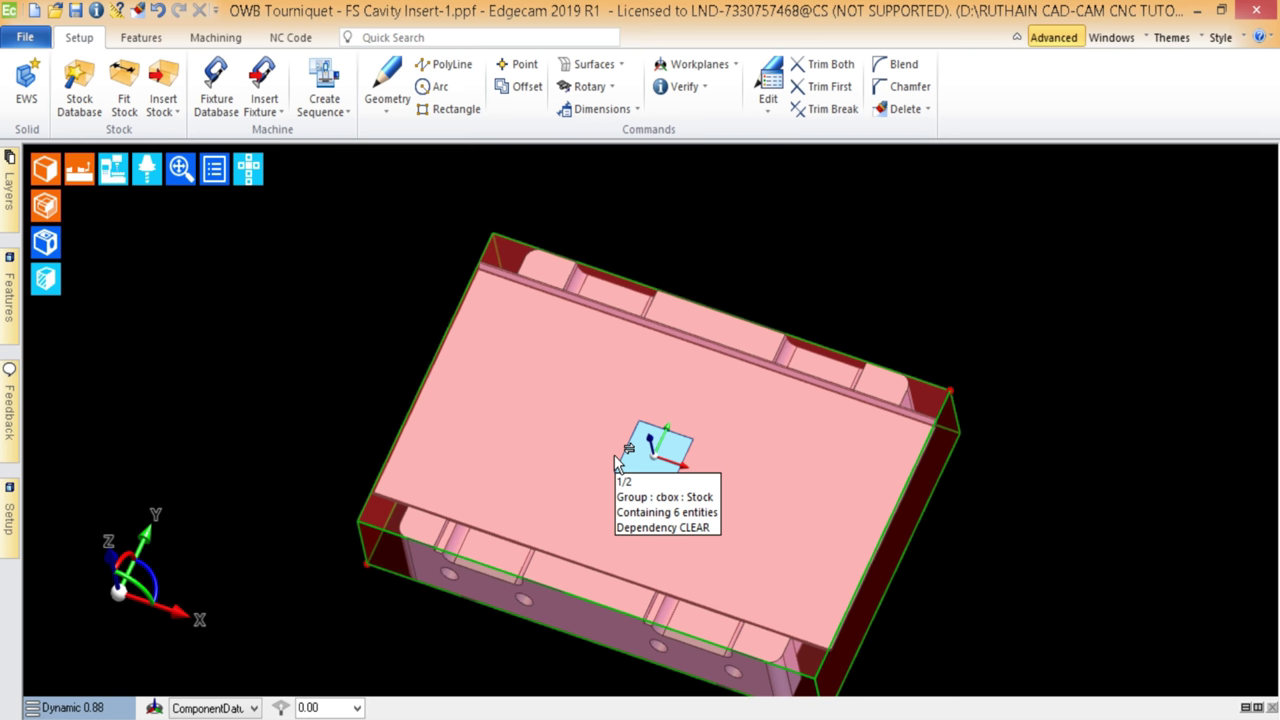
pyautogui.moveTo(571, 434); pyautogui.dragTo(526, 391, button='middle')
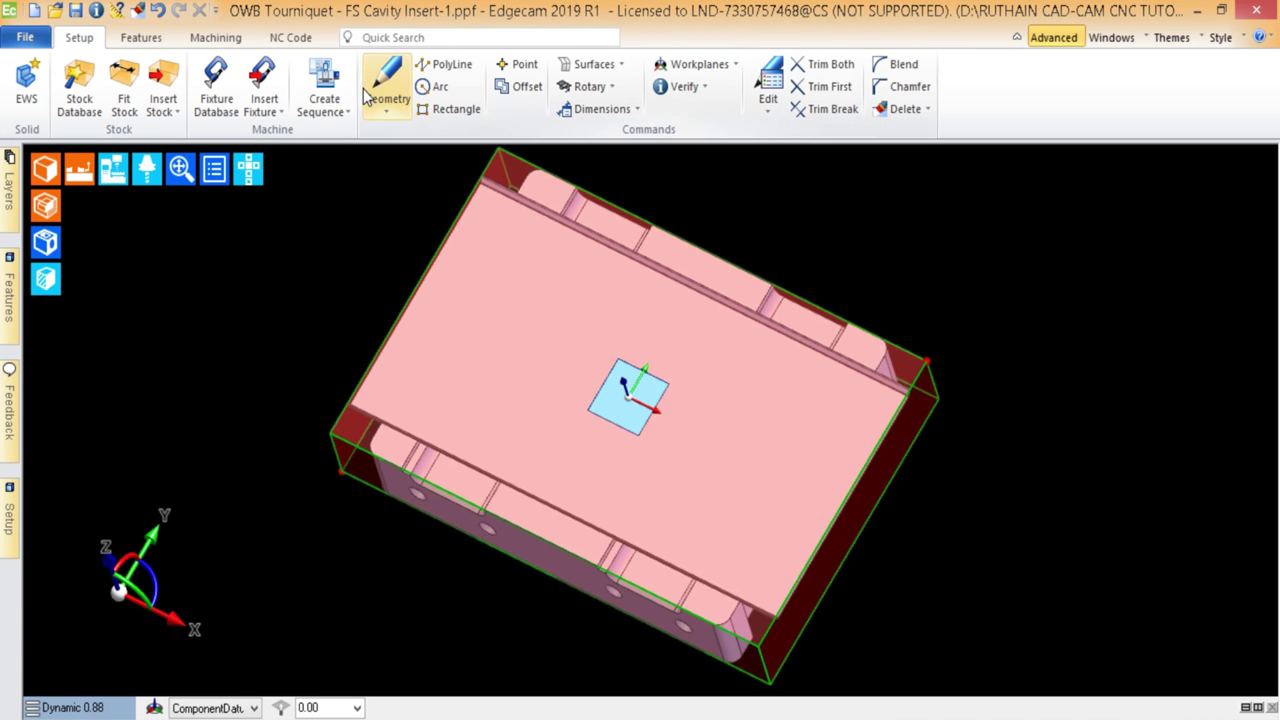
# - Start Create Sequence and scroll through the Machines list in the Create Milling Sequence dialog
pyautogui.moveTo(545, 440); pyautogui.dragTo(497, 340, button='middle')
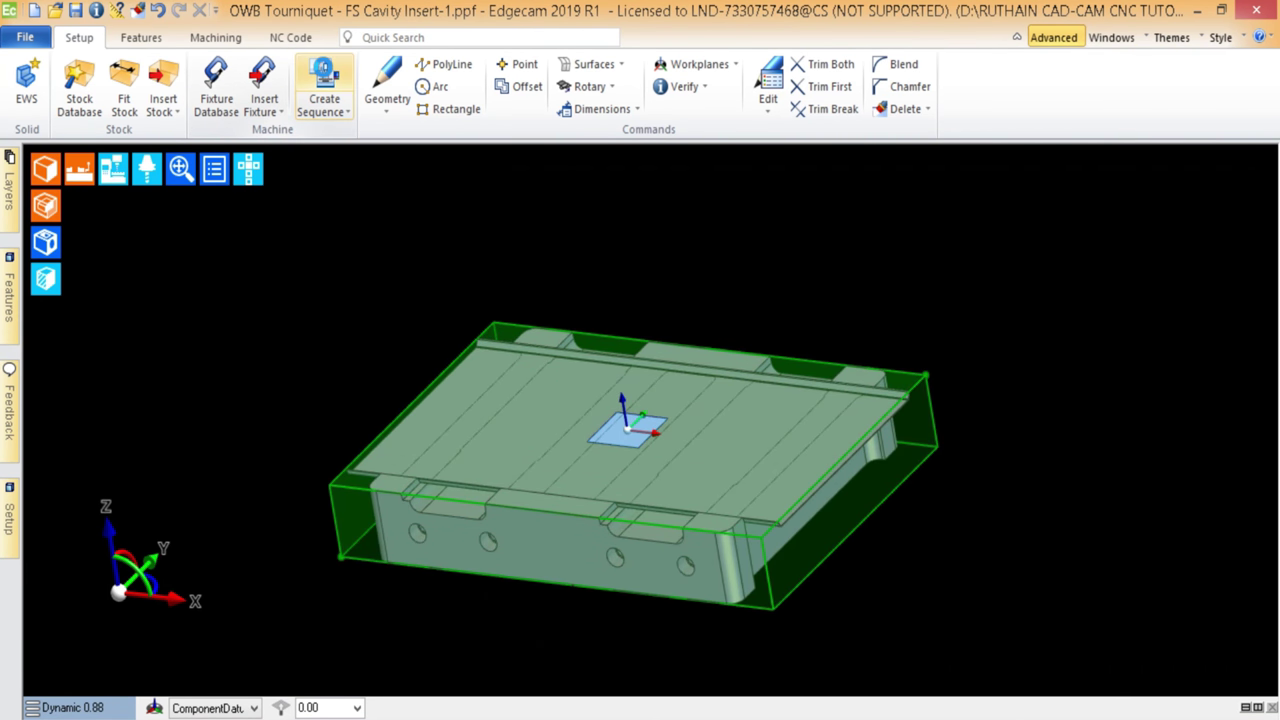
pyautogui.click(324, 88)
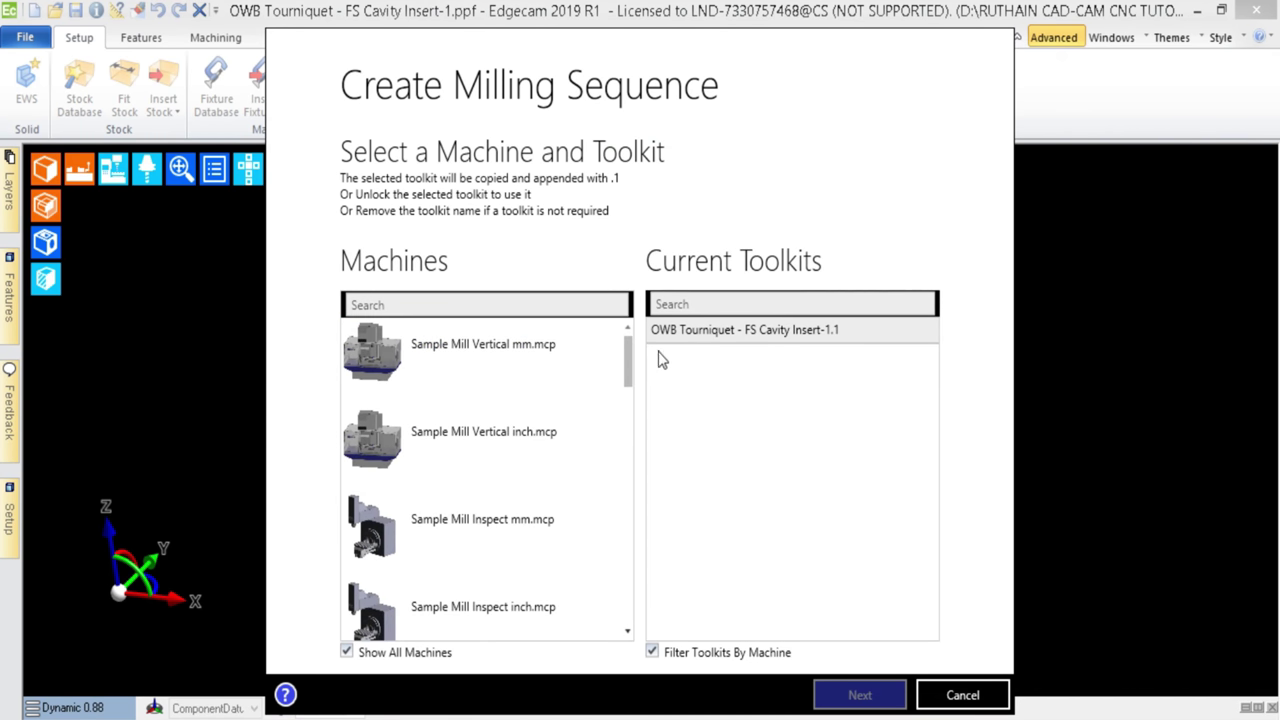
pyautogui.moveTo(629, 362); pyautogui.dragTo(648, 397)
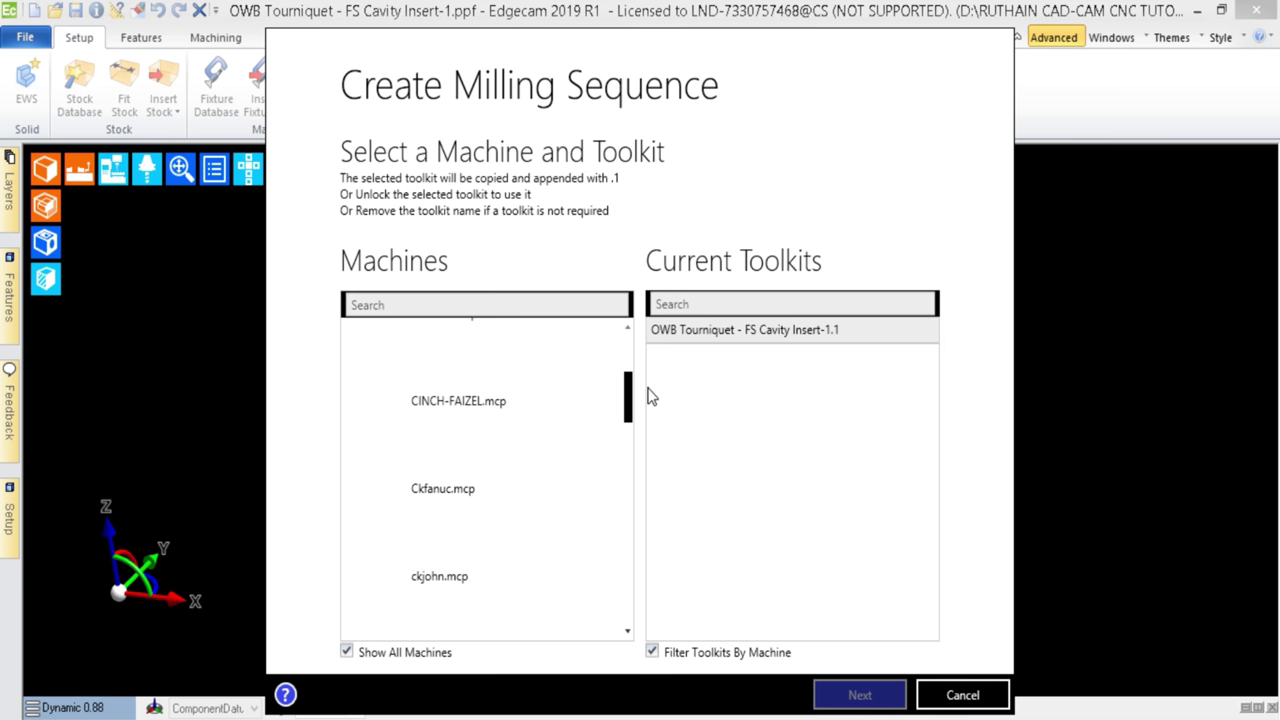
pyautogui.moveTo(648, 397); pyautogui.dragTo(645, 388)
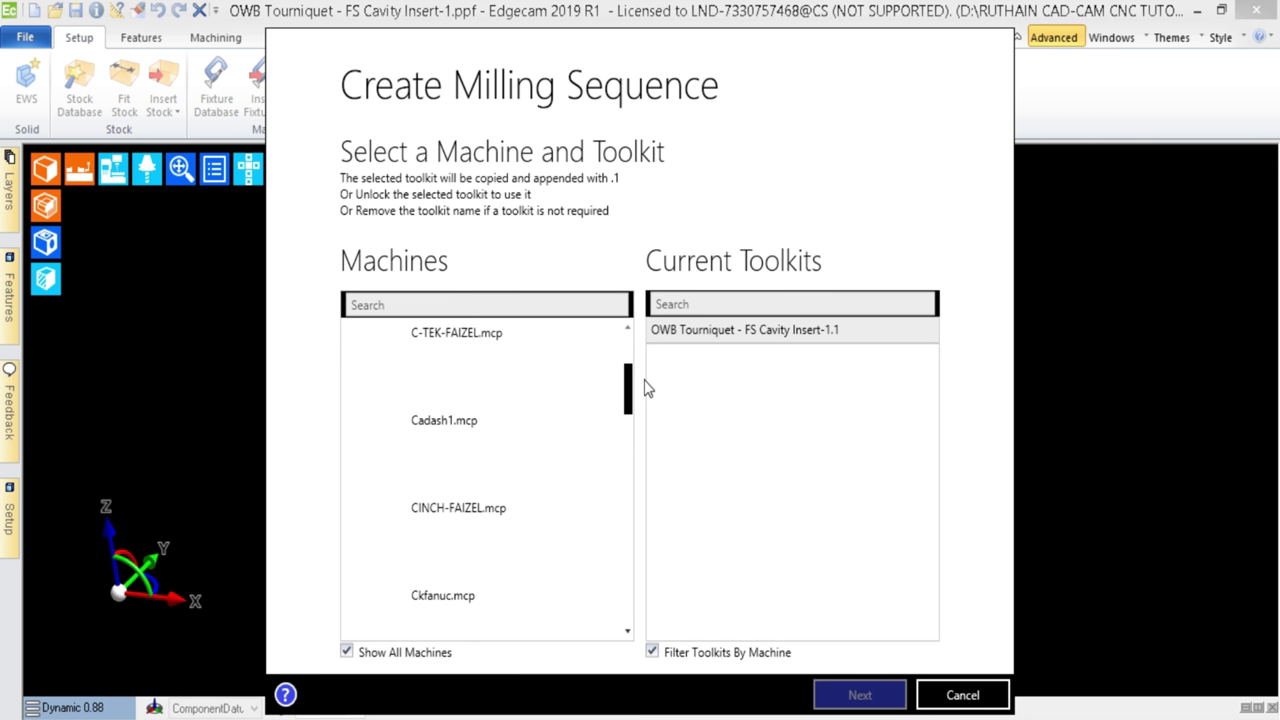
pyautogui.moveTo(645, 388); pyautogui.dragTo(645, 395)
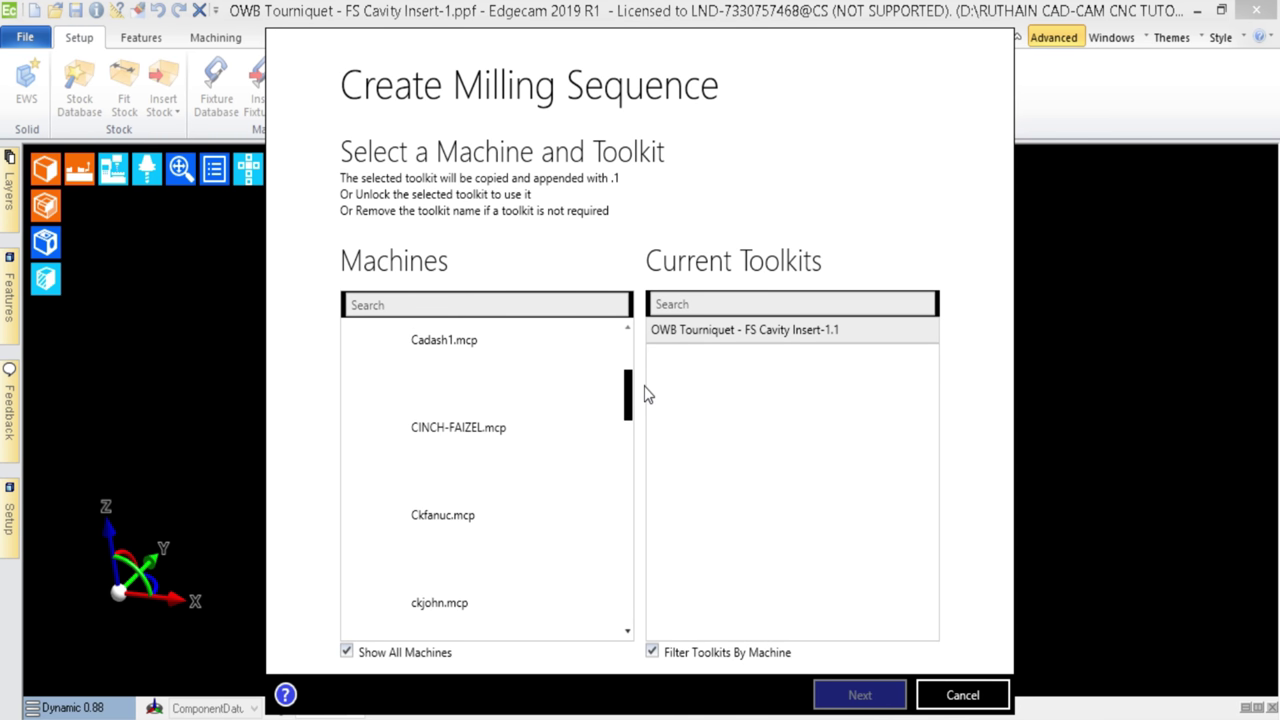
pyautogui.moveTo(645, 395); pyautogui.dragTo(643, 415)
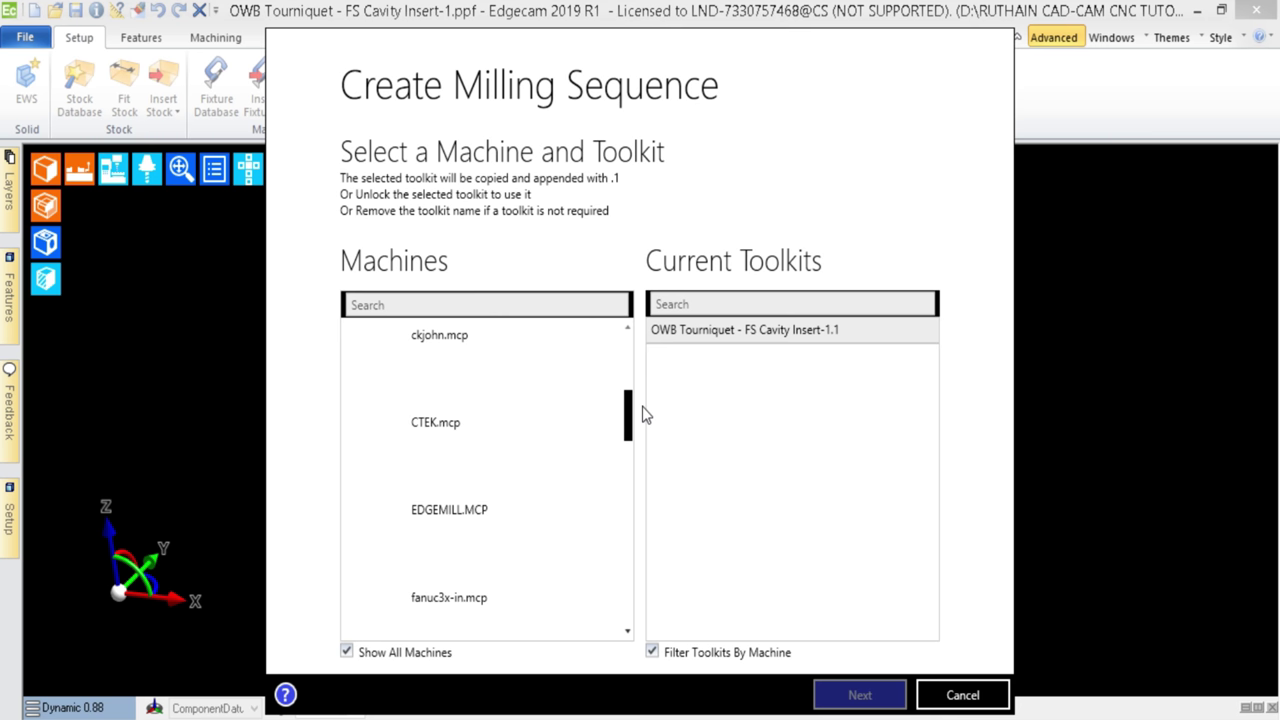
pyautogui.moveTo(644, 416); pyautogui.dragTo(658, 454)
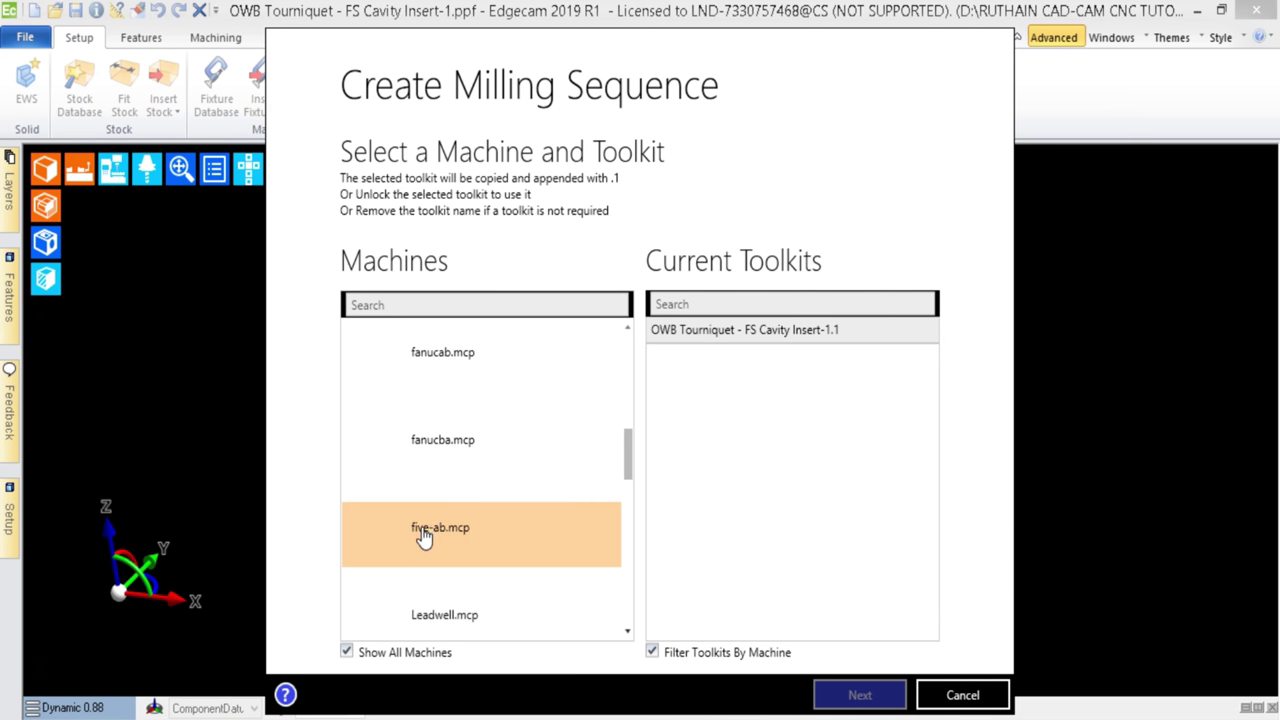
# - After browsing machines and toolkit filters, select Leadwell.mcp as the machine and continue with Next
pyautogui.click(433, 621)
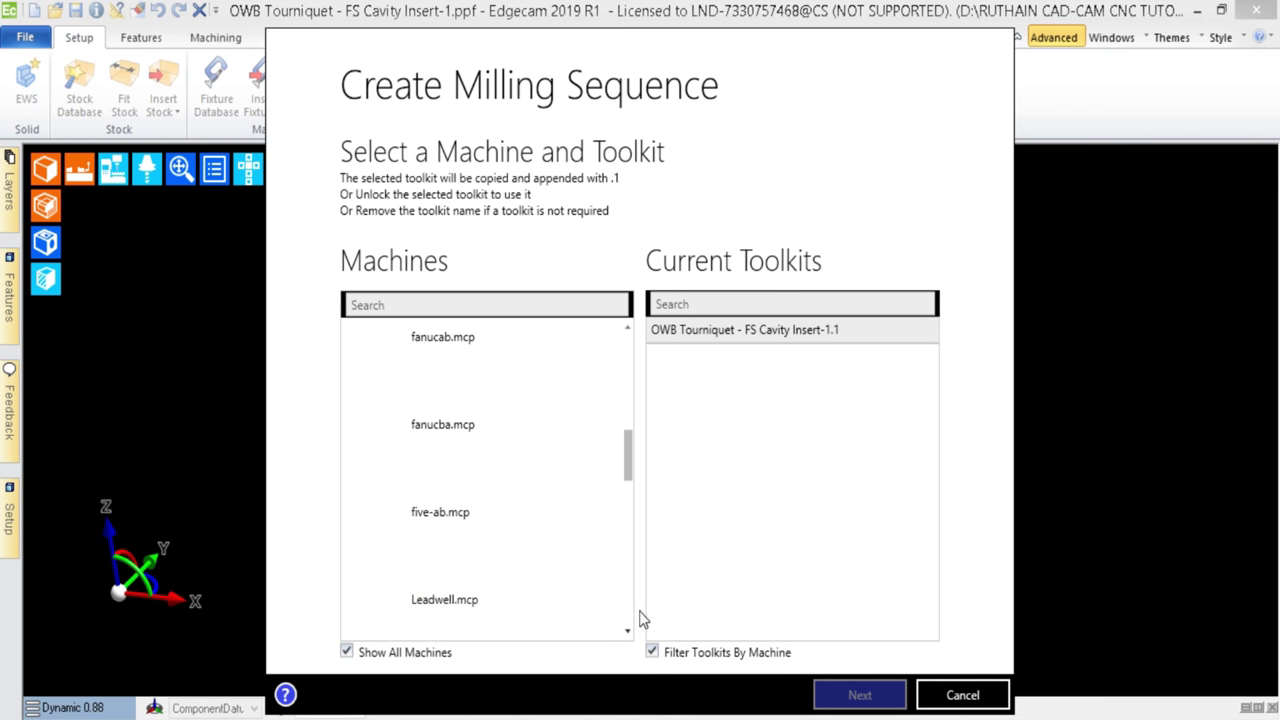
pyautogui.click(651, 652)
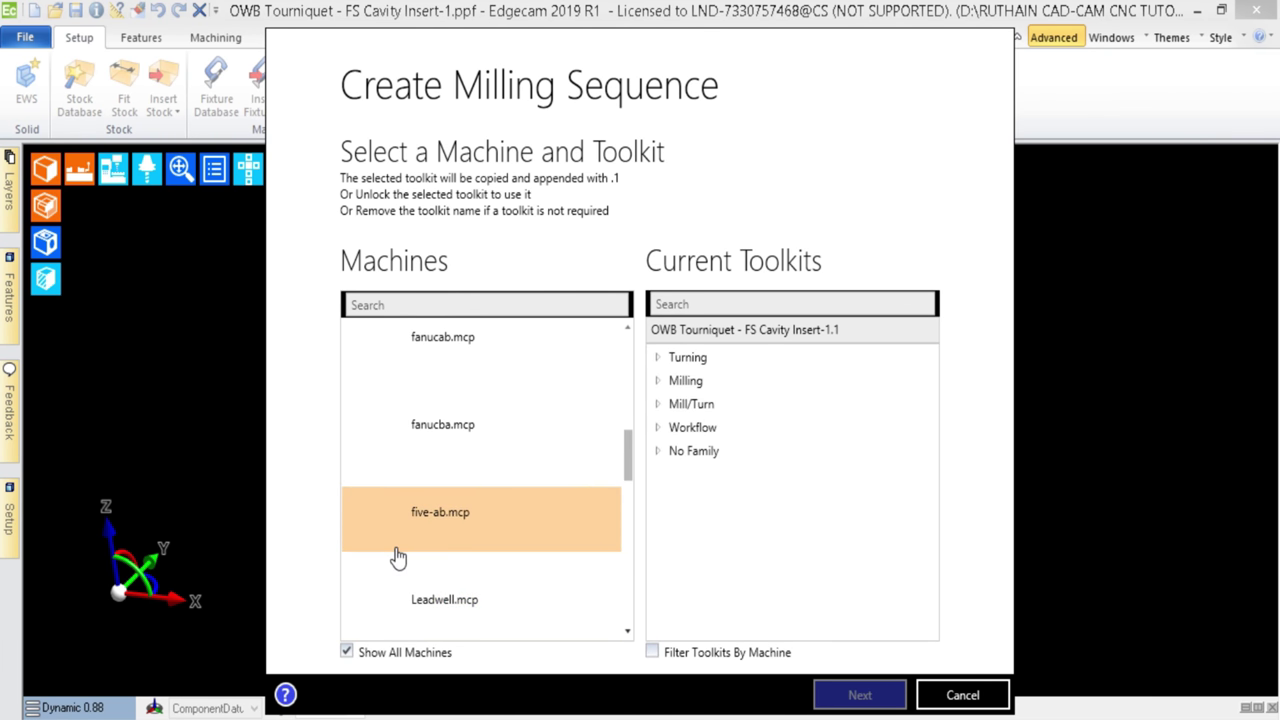
pyautogui.click(435, 617)
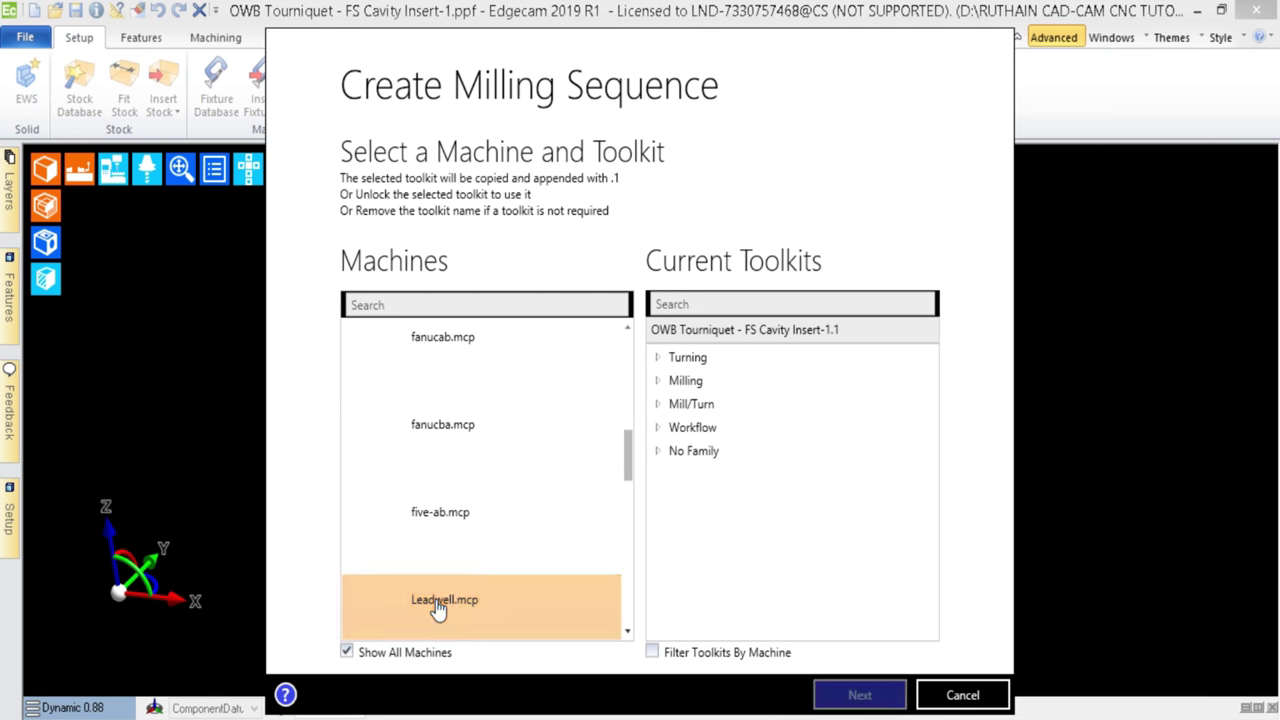
pyautogui.moveTo(628, 457); pyautogui.dragTo(640, 419)
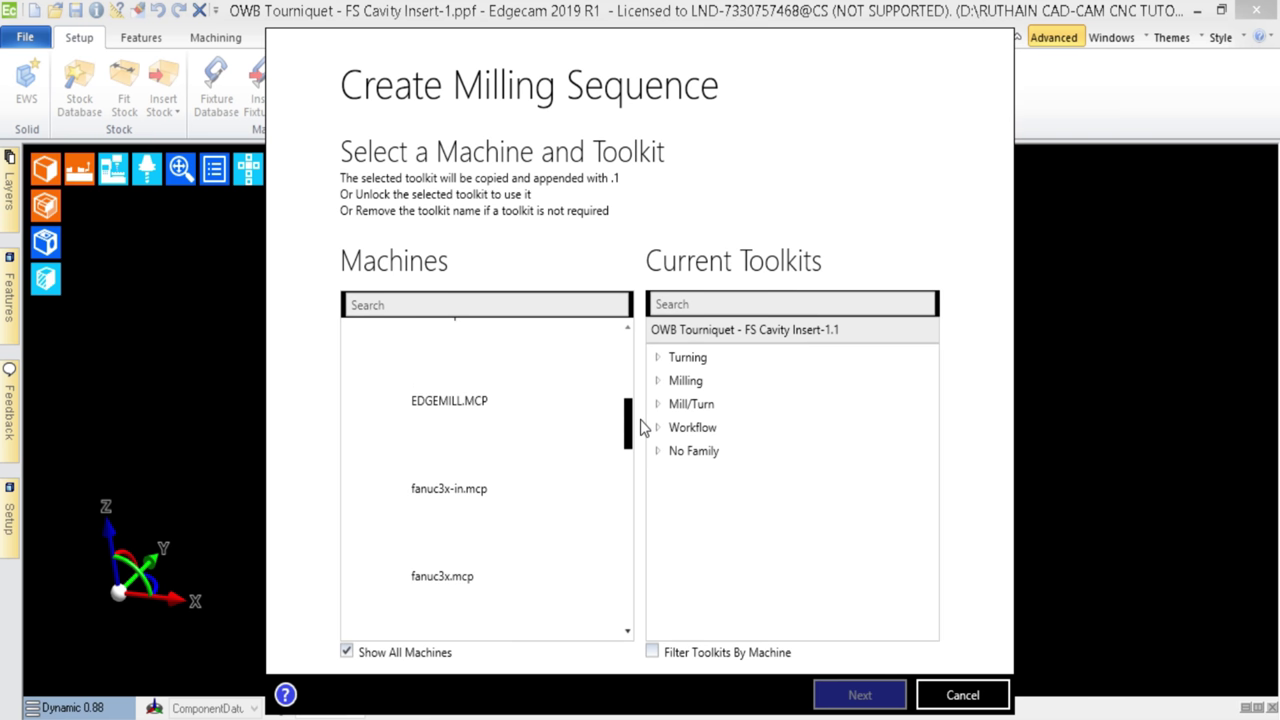
pyautogui.click(432, 404)
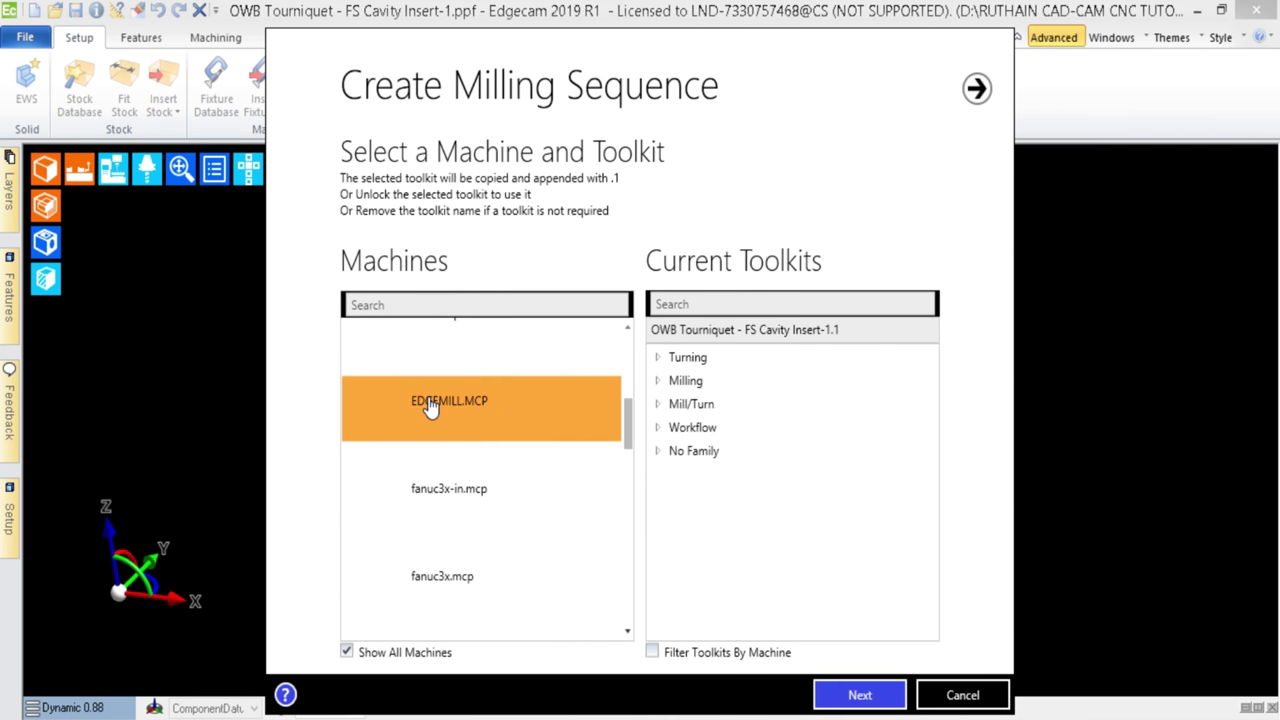
pyautogui.click(437, 410)
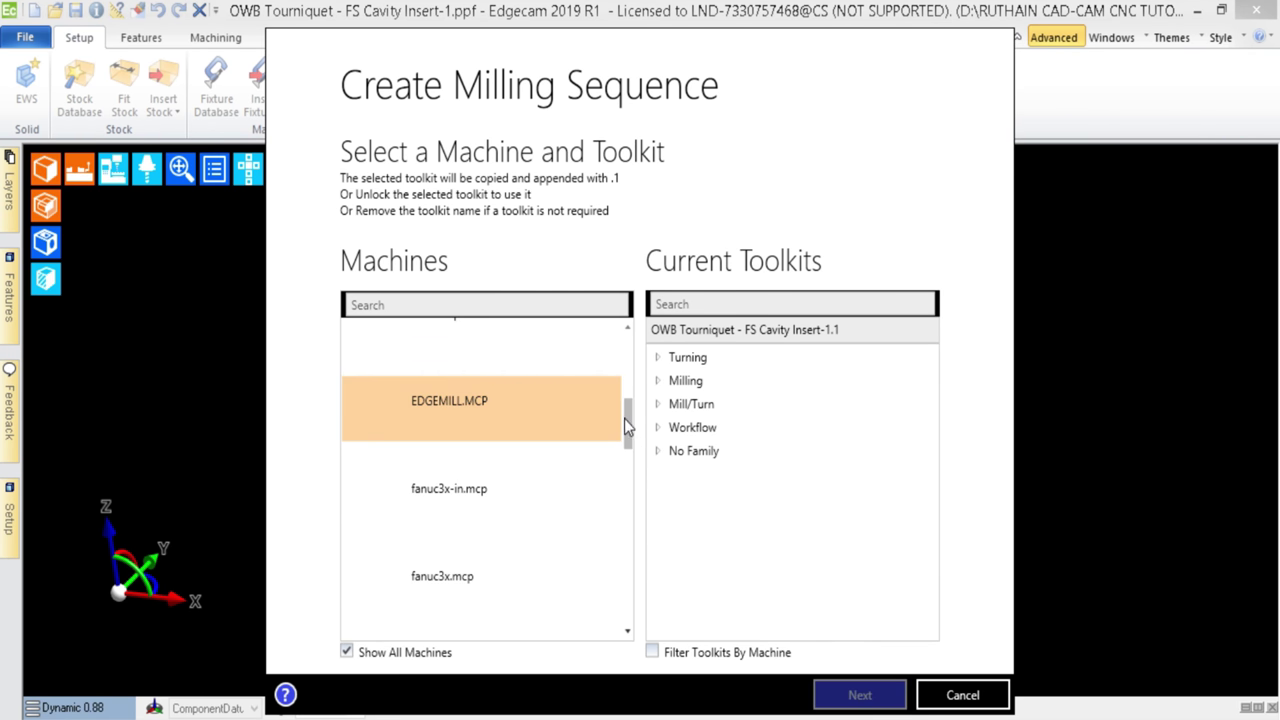
pyautogui.moveTo(629, 423); pyautogui.dragTo(632, 383)
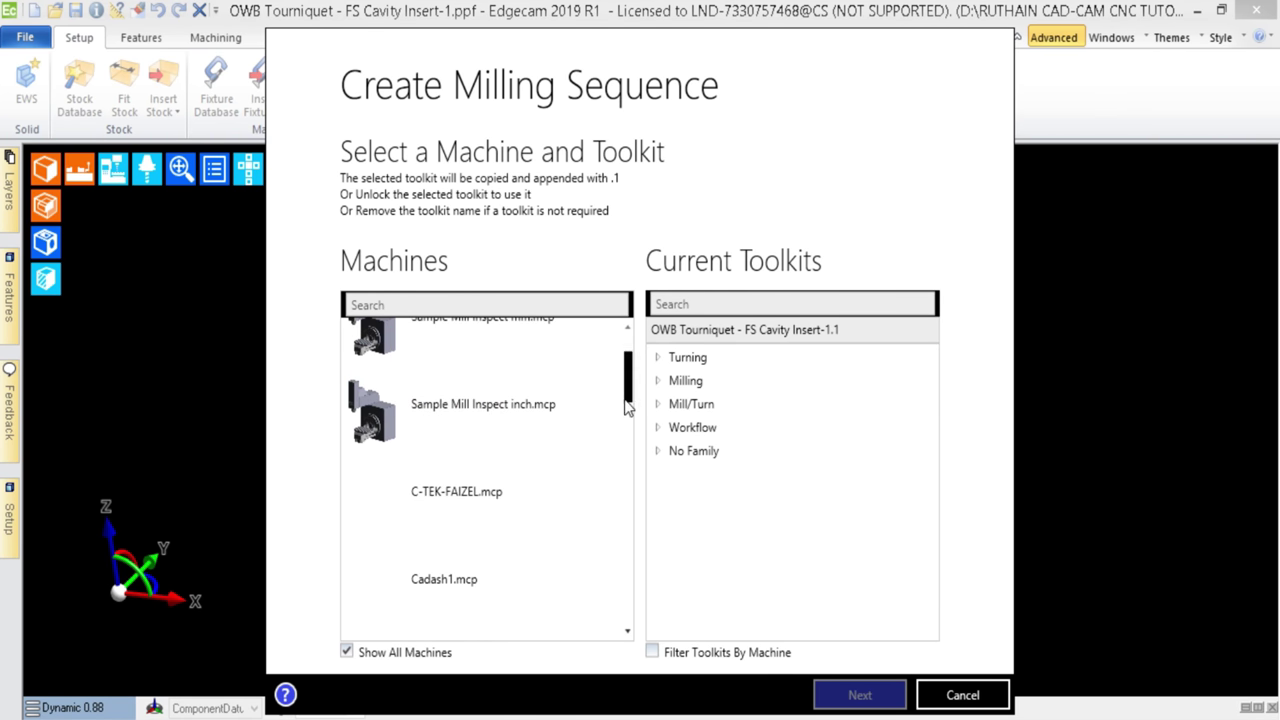
pyautogui.moveTo(627, 372); pyautogui.dragTo(628, 409)
pyautogui.click(664, 654)
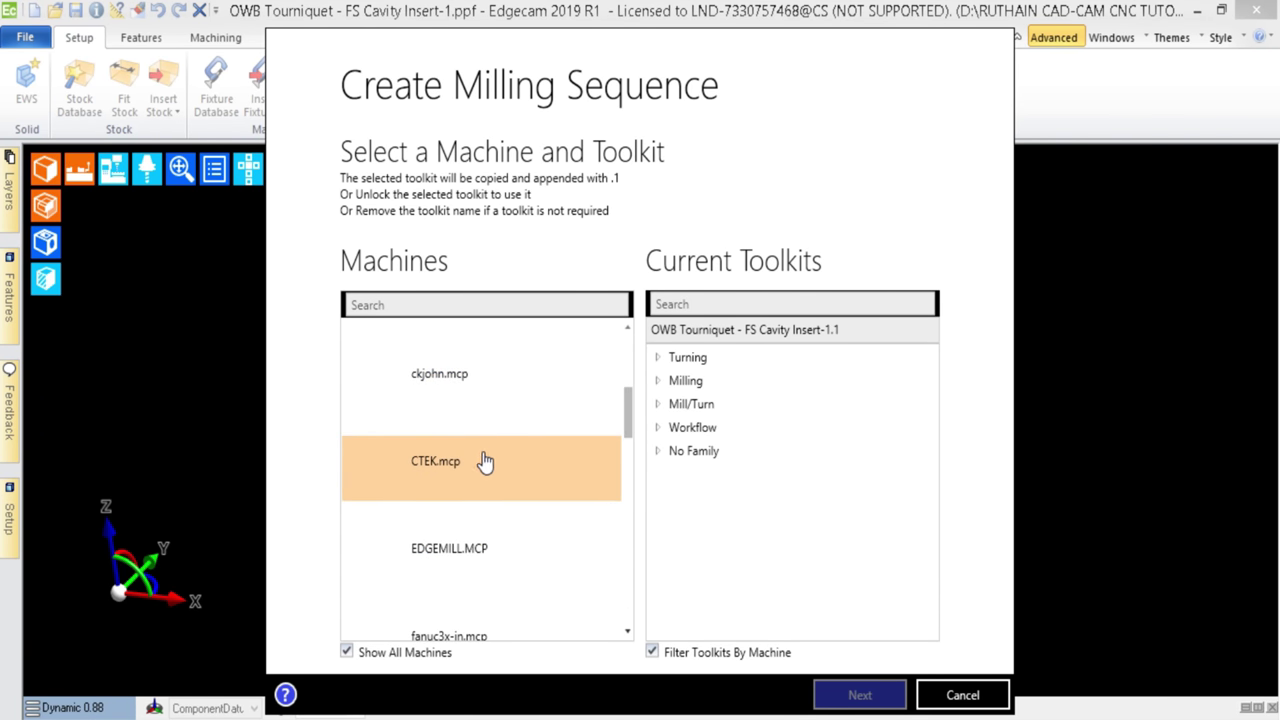
pyautogui.click(423, 470)
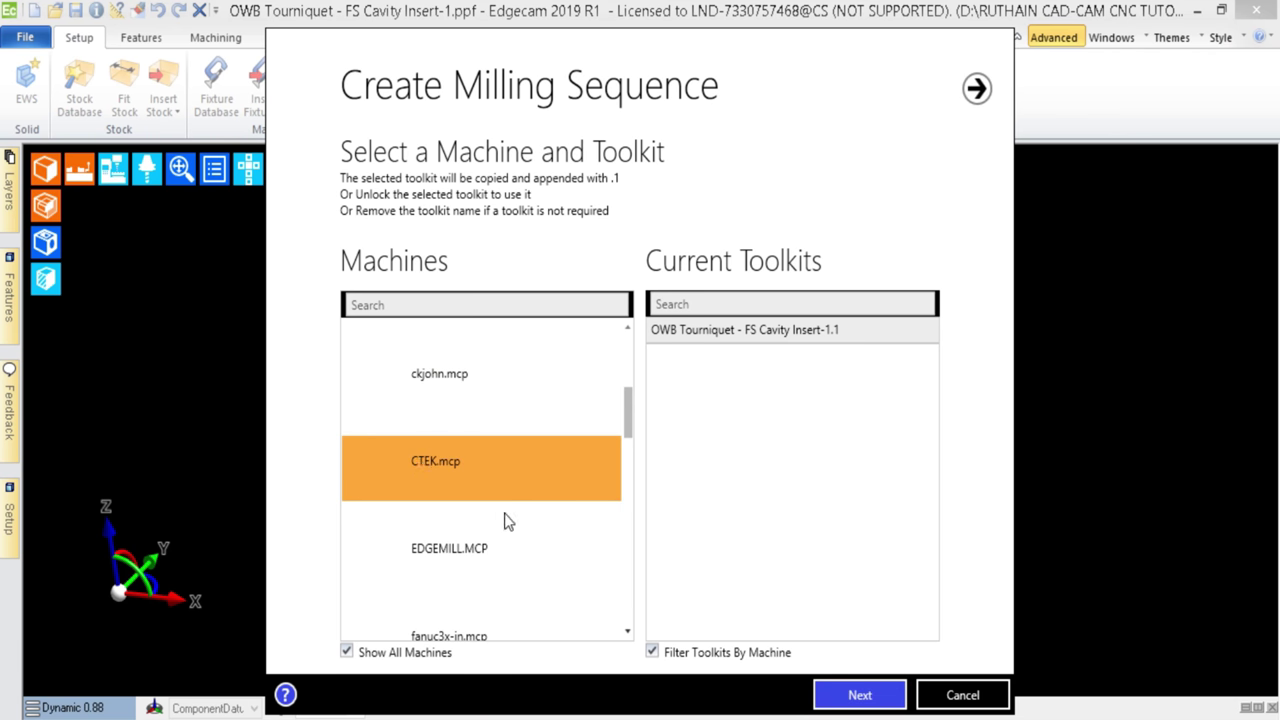
pyautogui.moveTo(634, 423); pyautogui.dragTo(632, 472)
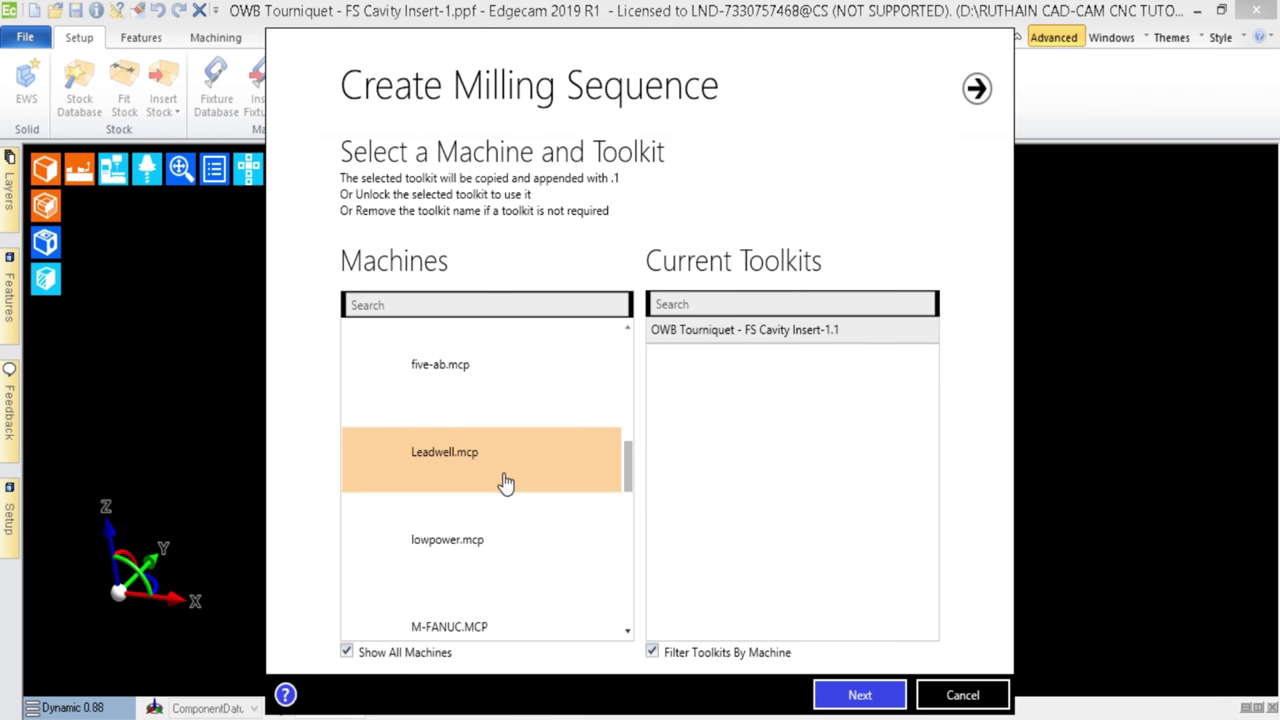
pyautogui.click(445, 458)
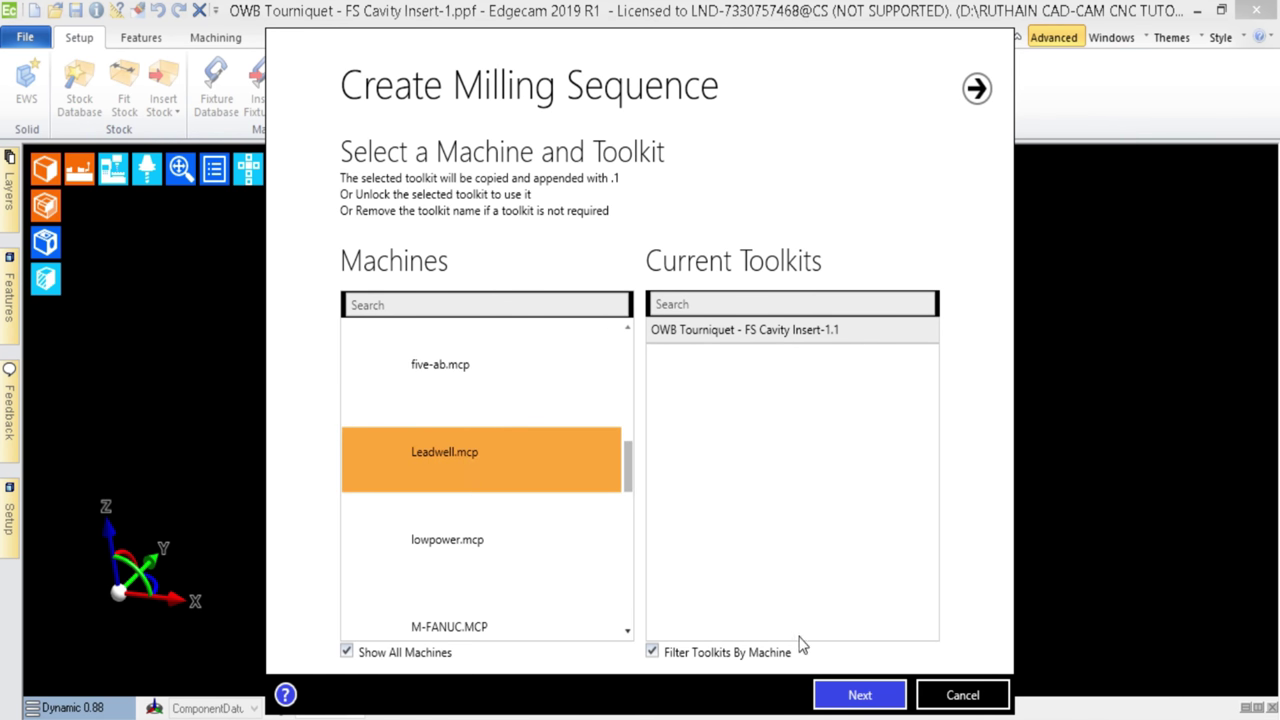
pyautogui.click(858, 698)
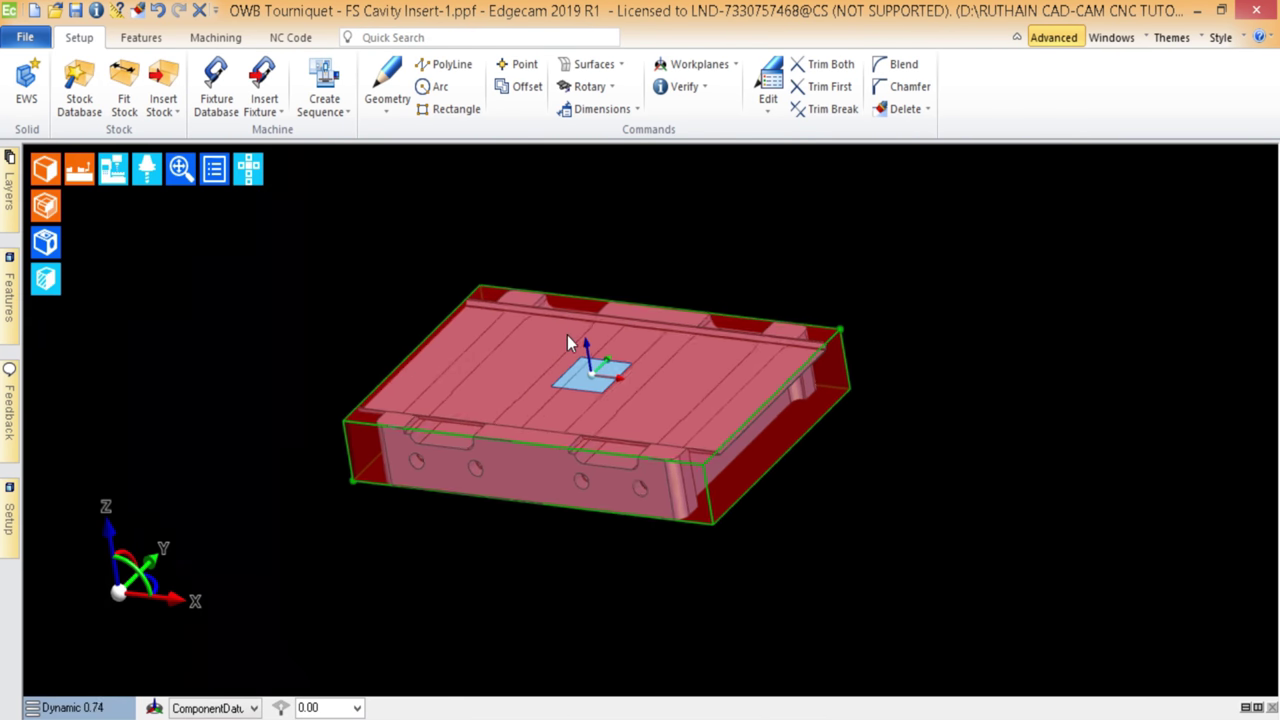
# - Orbit and zoom the cavity insert to inspect it from a tilted front angle
pyautogui.moveTo(567, 335); pyautogui.dragTo(664, 499, button='middle')
pyautogui.scroll(2, 610, 361)
pyautogui.moveTo(722, 514); pyautogui.dragTo(599, 380, button='middle')
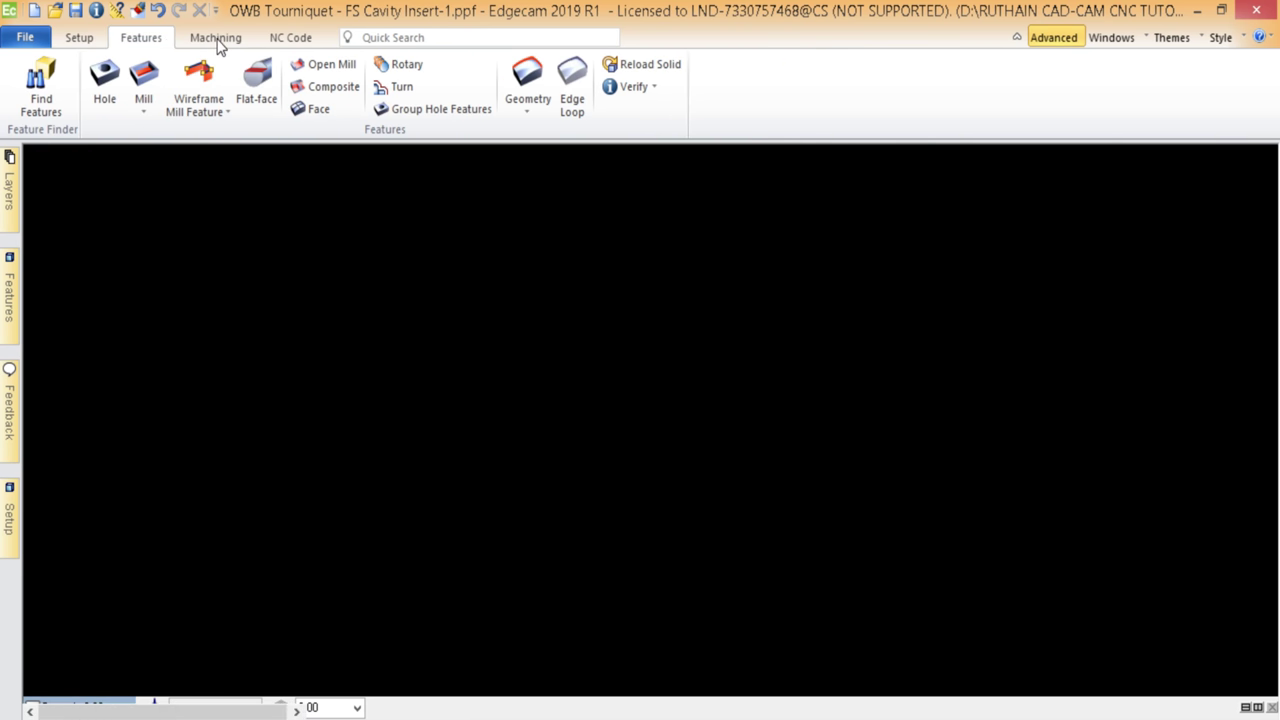
# - Add a 50 mm endmill with 0.8 corner radius as tool T11 in position 11
pyautogui.click(219, 44)
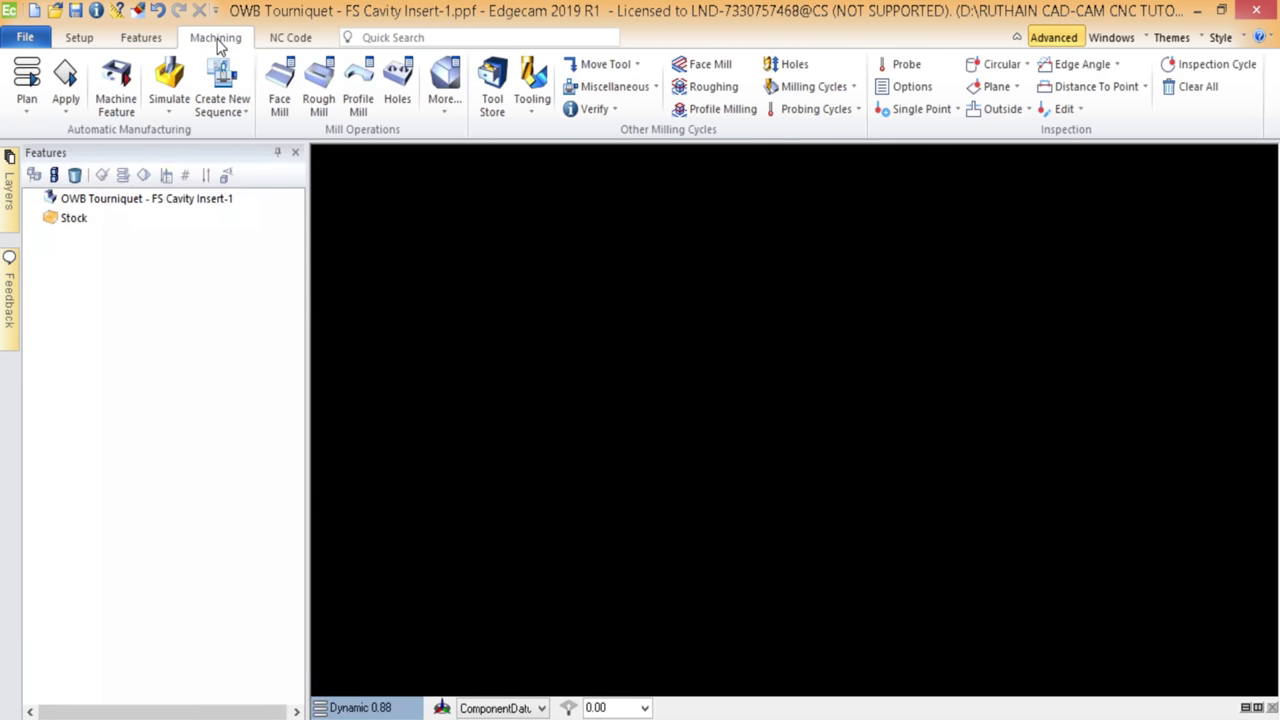
pyautogui.click(198, 112)
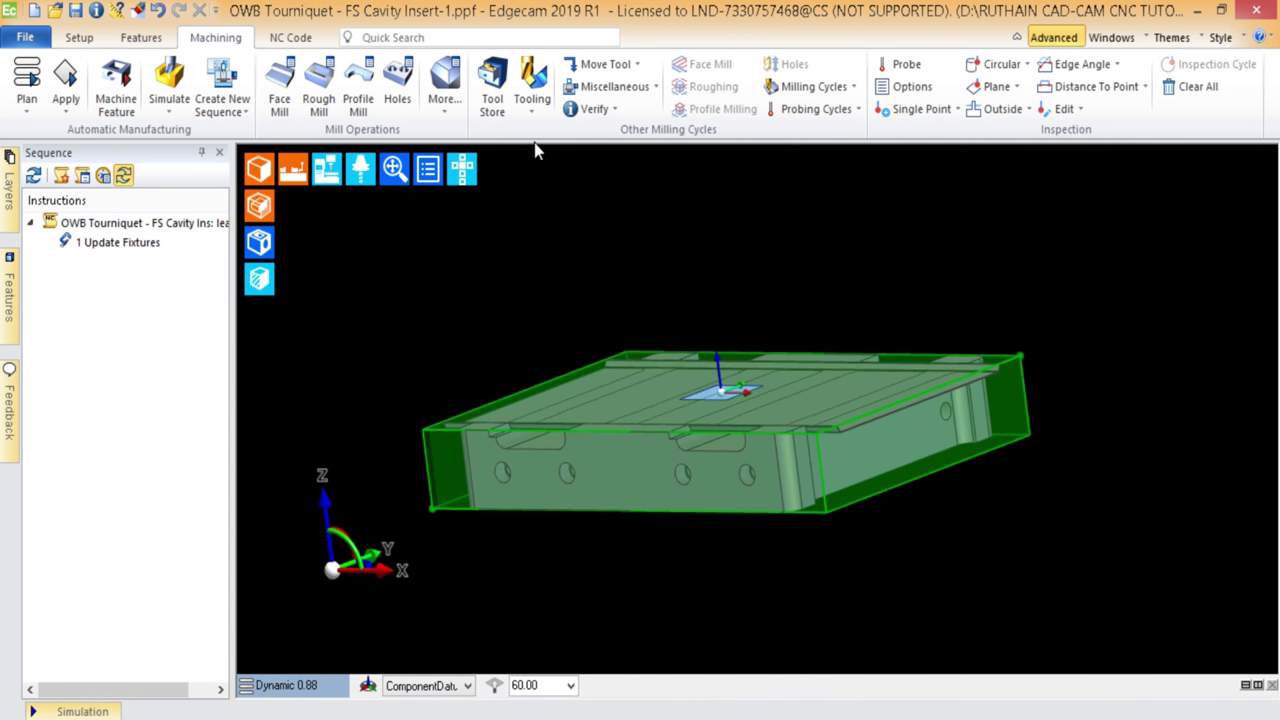
pyautogui.click(532, 88)
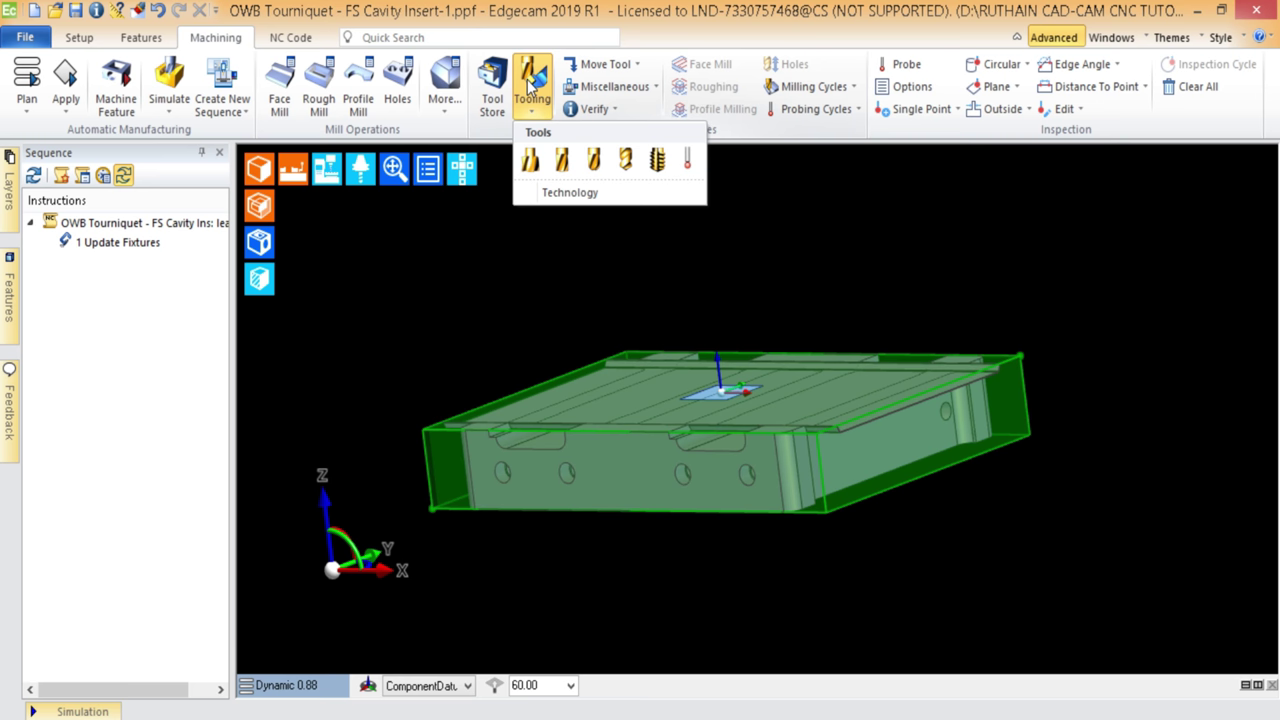
pyautogui.click(563, 162)
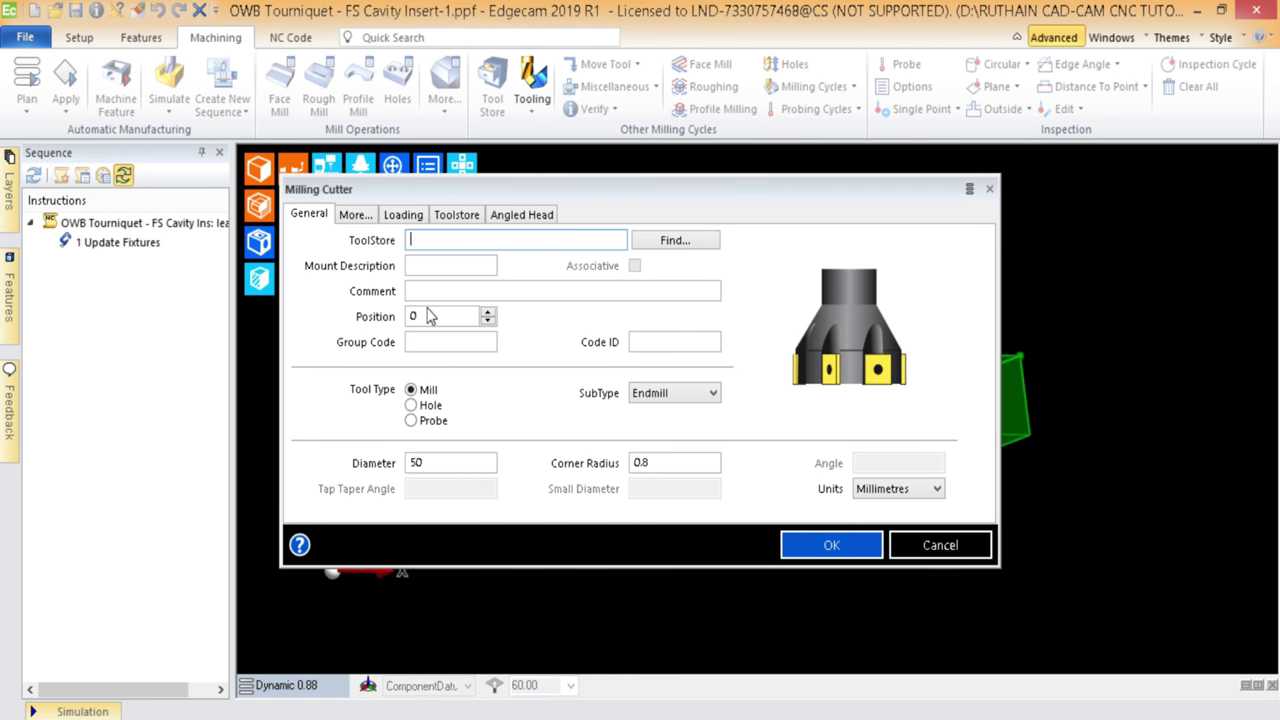
pyautogui.click(419, 318)
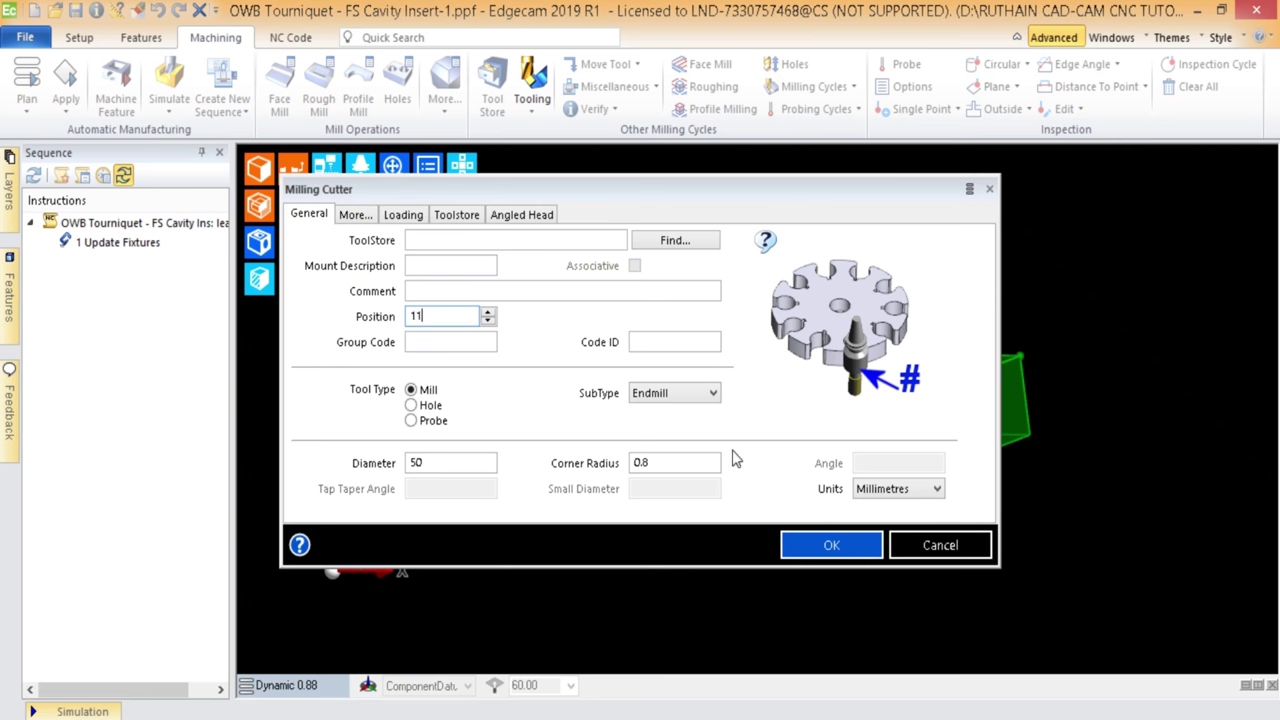
pyautogui.click(832, 547)
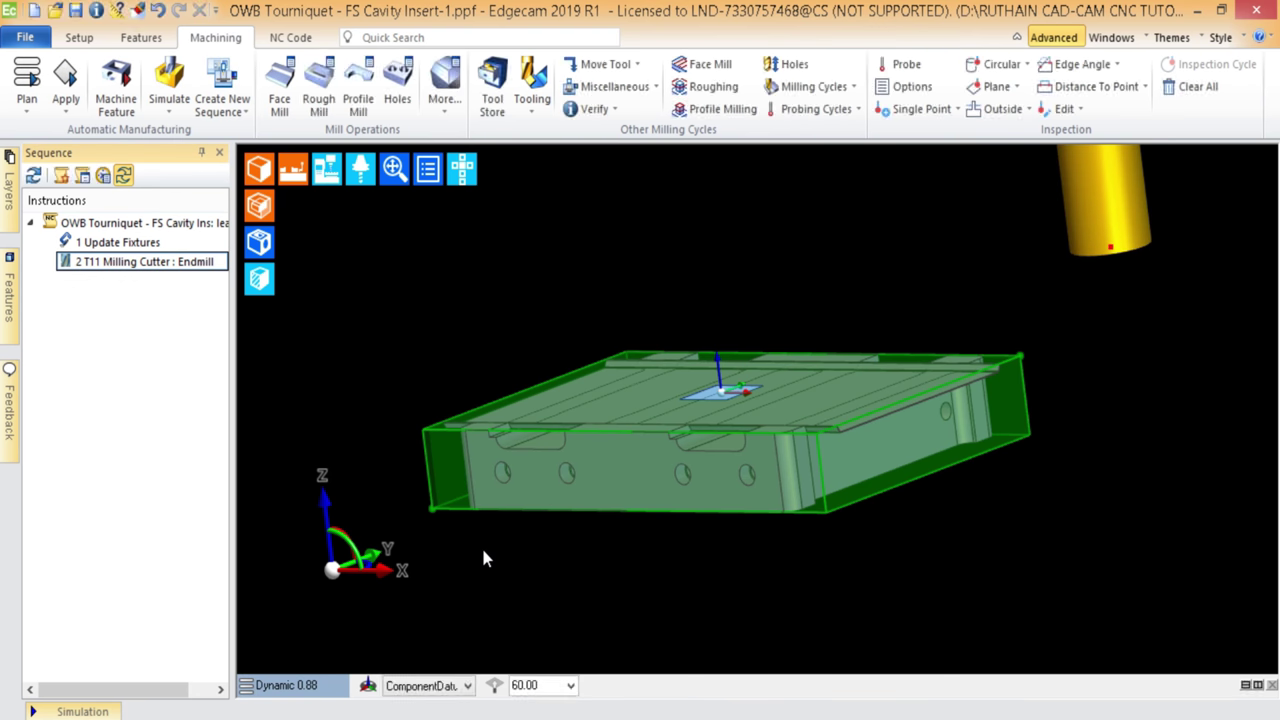
# - Orbit and zoom around the insert, then display it as a solid shaded model
pyautogui.moveTo(604, 387); pyautogui.dragTo(795, 425, button='middle')
pyautogui.scroll(5, 805, 382)
pyautogui.scroll(-3, 872, 402)
pyautogui.scroll(-2, 820, 360)
pyautogui.scroll(2, 686, 377)
pyautogui.scroll(-1, 688, 392)
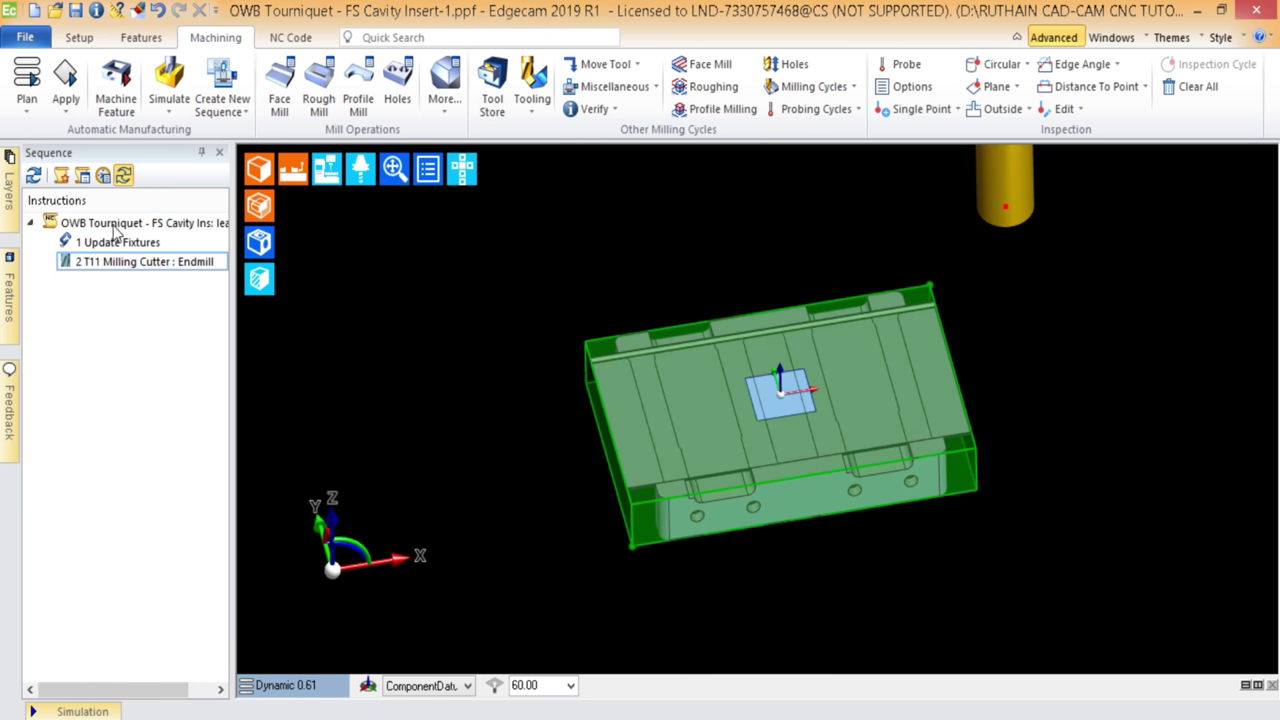
pyautogui.click(263, 206)
# - Zoom in on the part's top and select the narrow chamfer strip face
pyautogui.moveTo(640, 290); pyautogui.dragTo(686, 375, button='middle')
pyautogui.scroll(10, 684, 367)
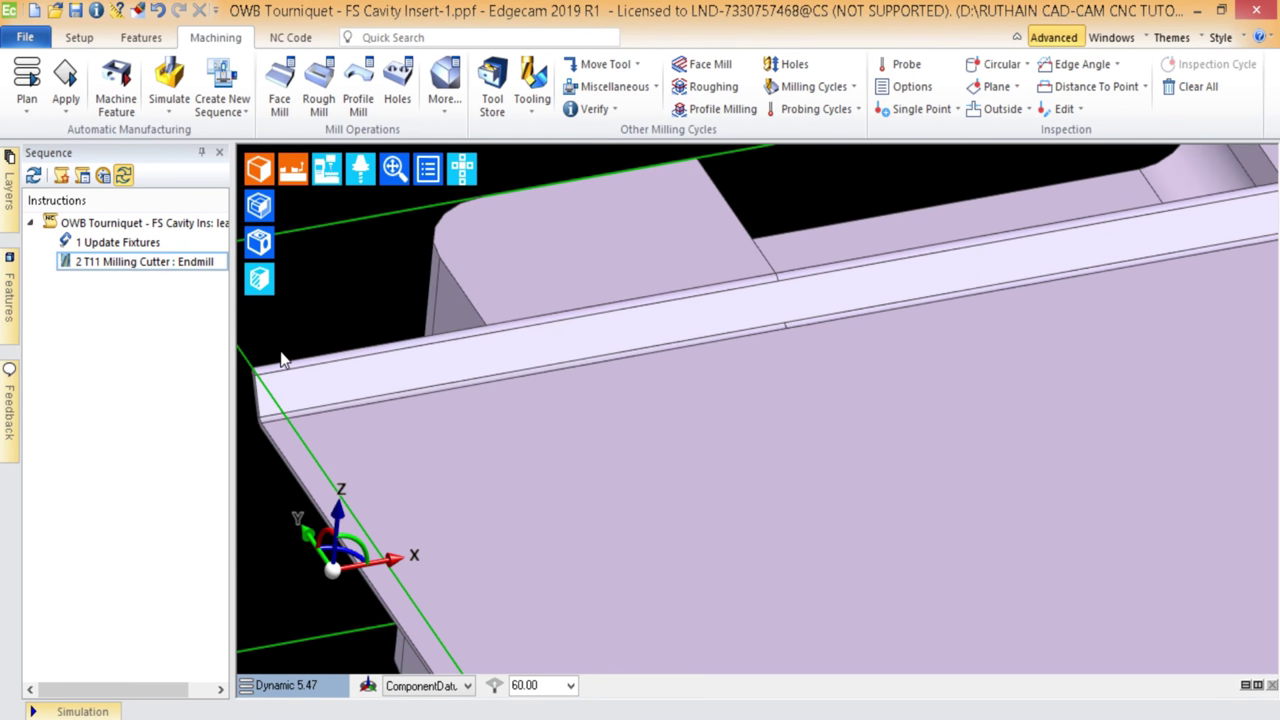
pyautogui.scroll(-6, 1028, 235)
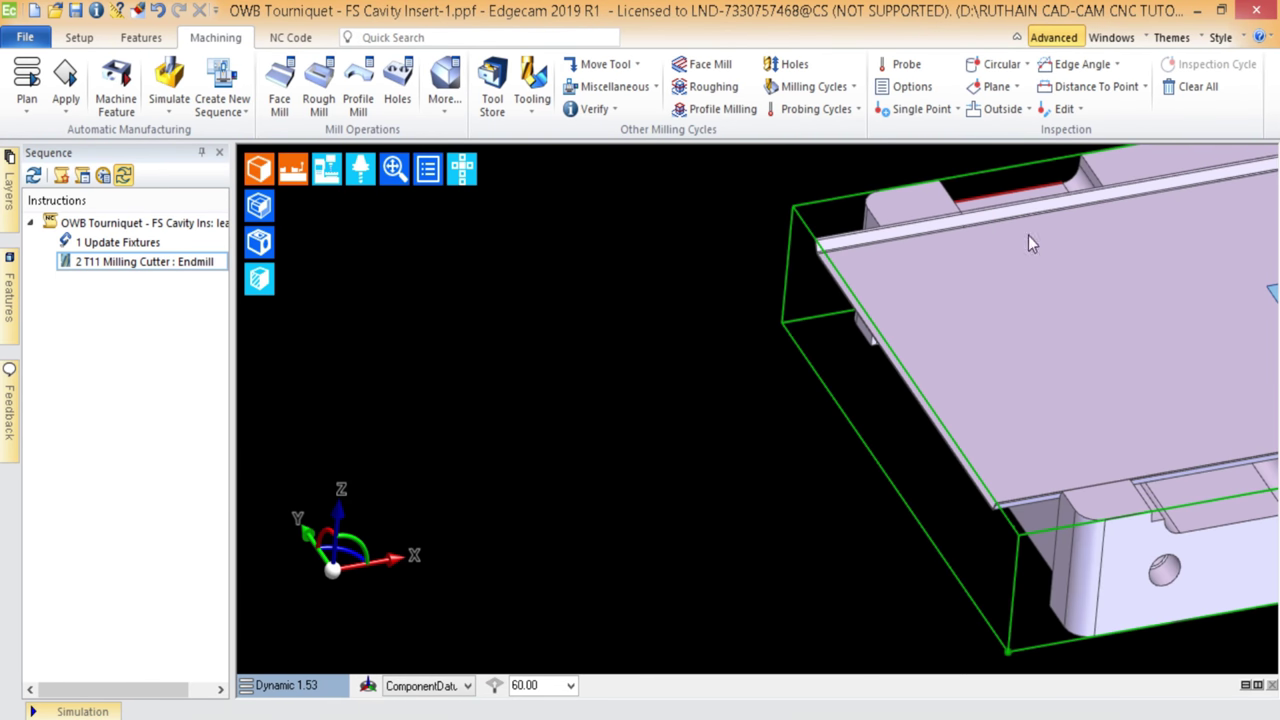
pyautogui.moveTo(763, 344); pyautogui.dragTo(431, 400, button='middle')
pyautogui.scroll(2, 1077, 237)
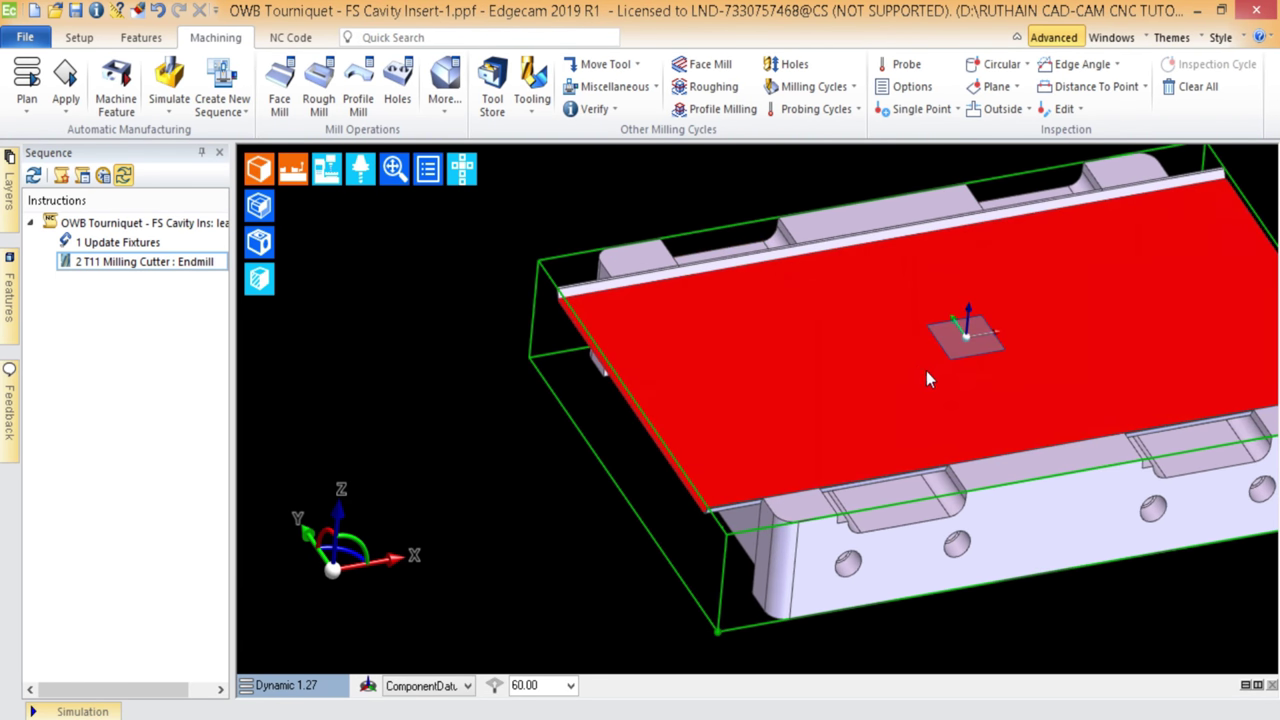
pyautogui.scroll(1, 862, 320)
pyautogui.moveTo(855, 305); pyautogui.dragTo(707, 400, button='middle')
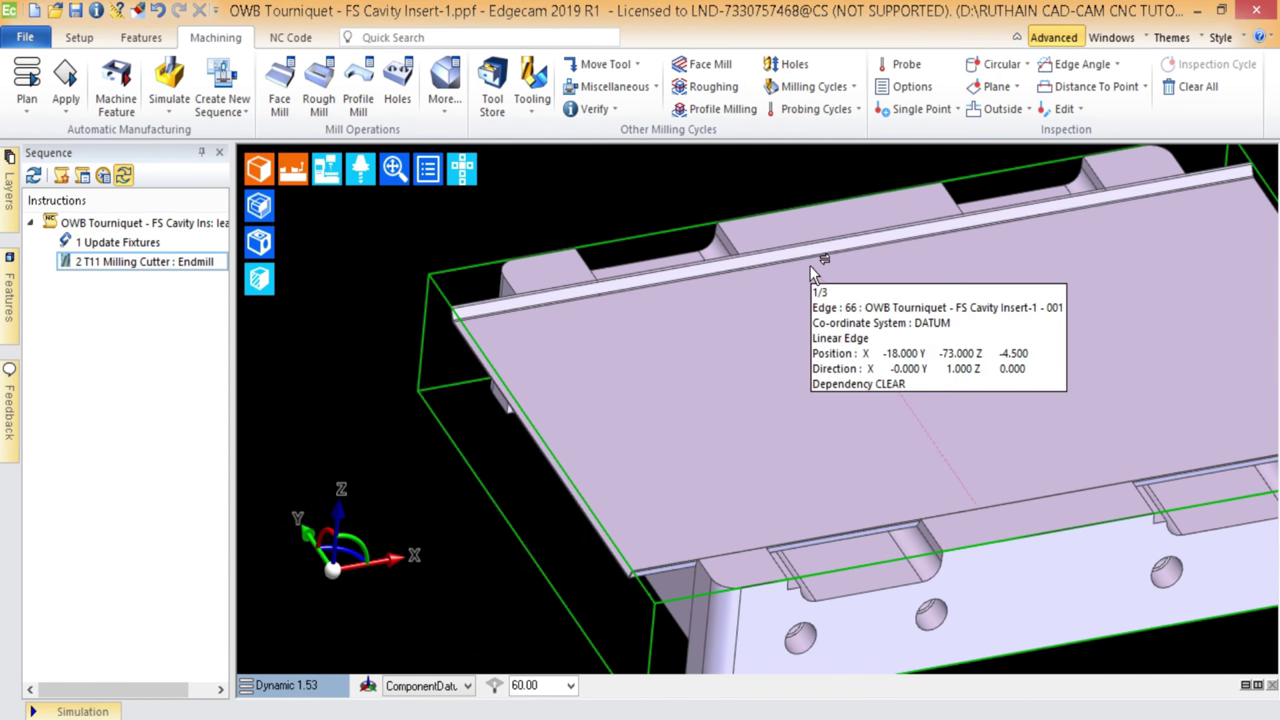
pyautogui.moveTo(755, 243)
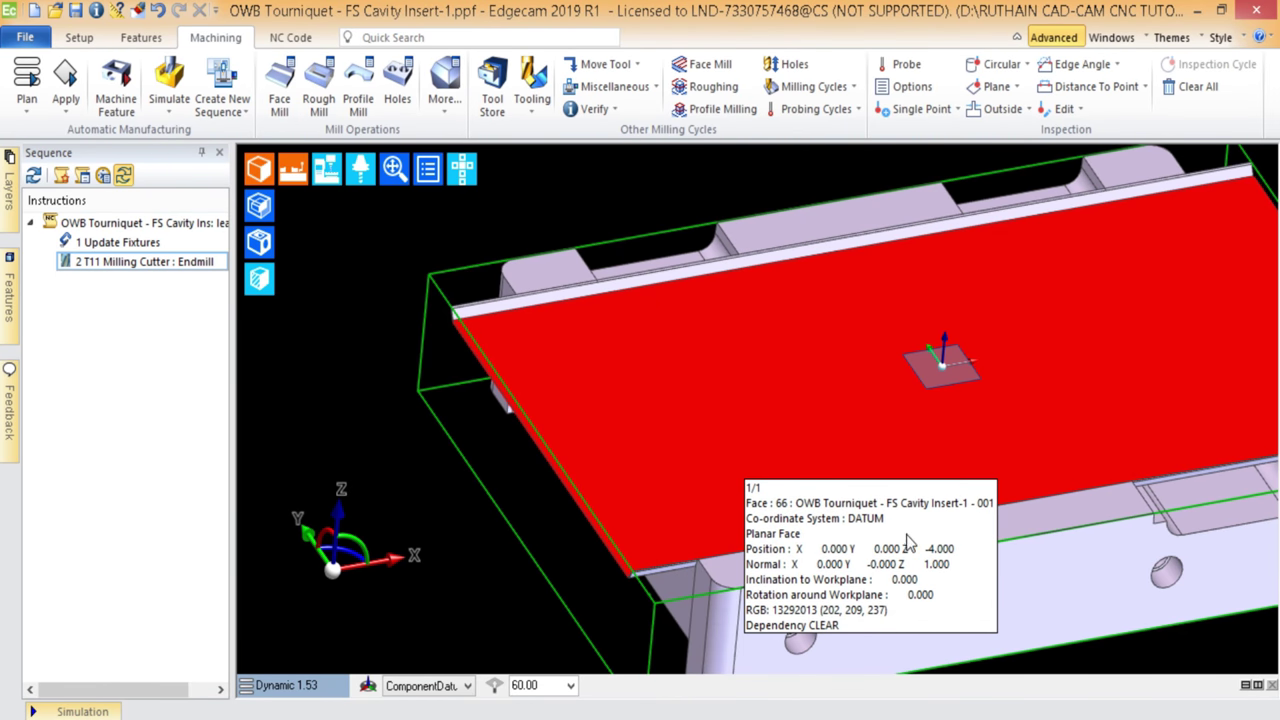
pyautogui.moveTo(908, 540); pyautogui.dragTo(792, 415, button='middle')
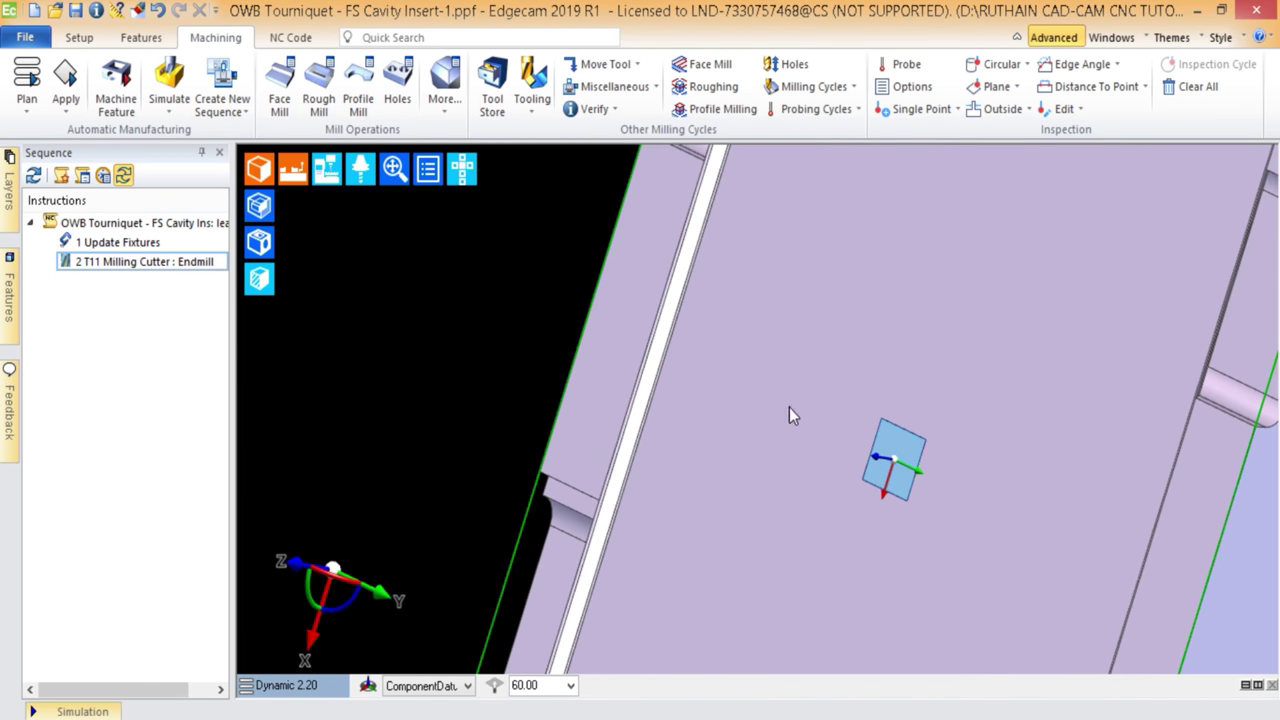
pyautogui.click(662, 313)
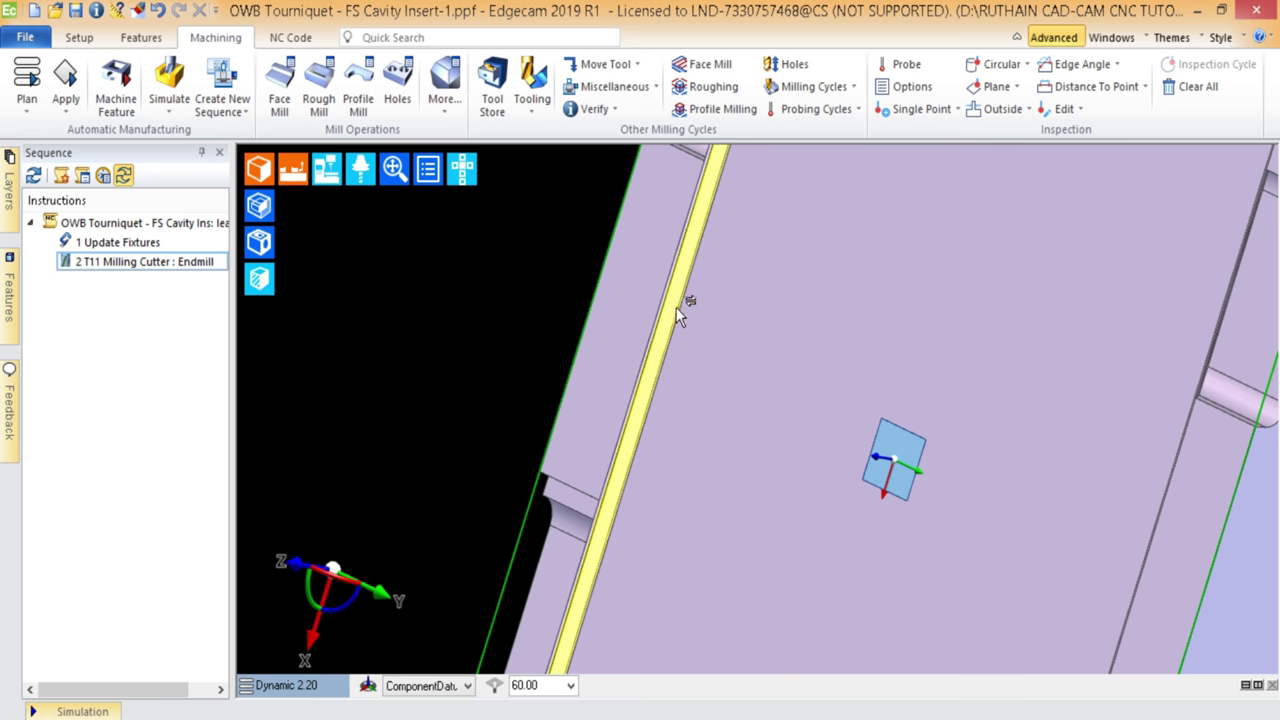
# - Select the flat top face, then orbit back out to an overall view of the part
pyautogui.scroll(-5, 676, 307)
pyautogui.moveTo(679, 371); pyautogui.dragTo(797, 179, button='middle')
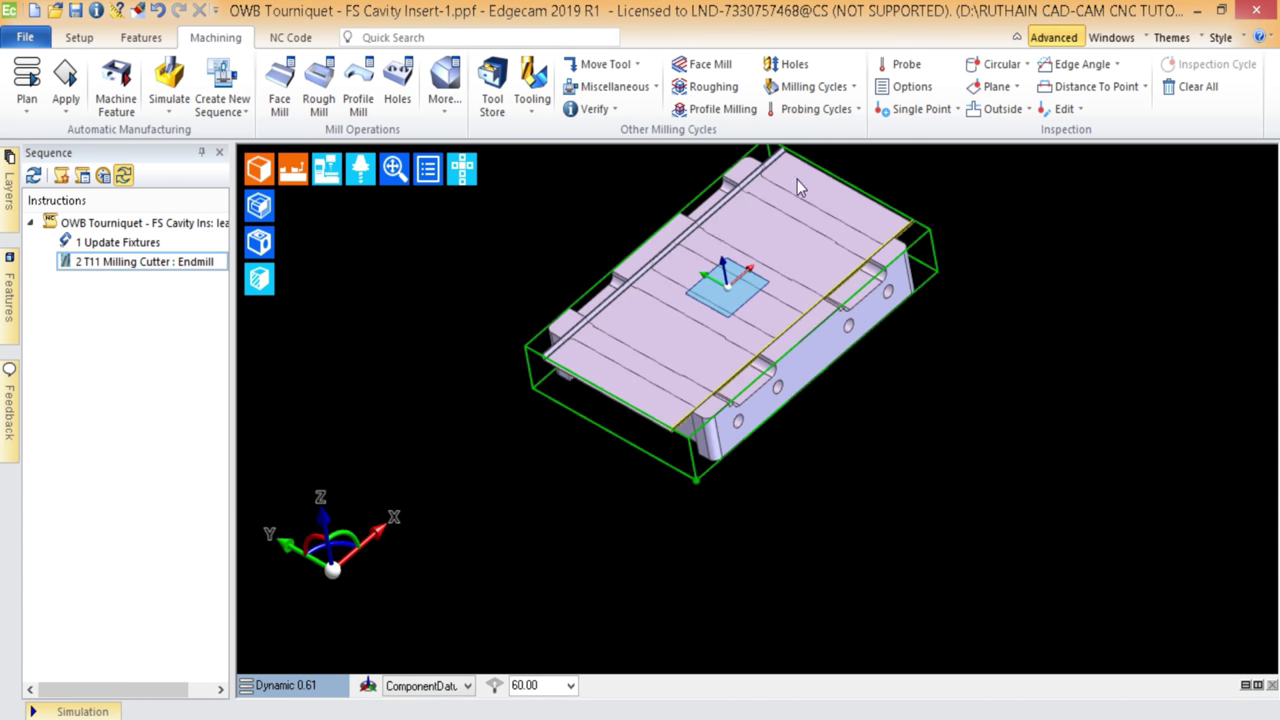
pyautogui.click(789, 250)
pyautogui.scroll(1, 765, 410)
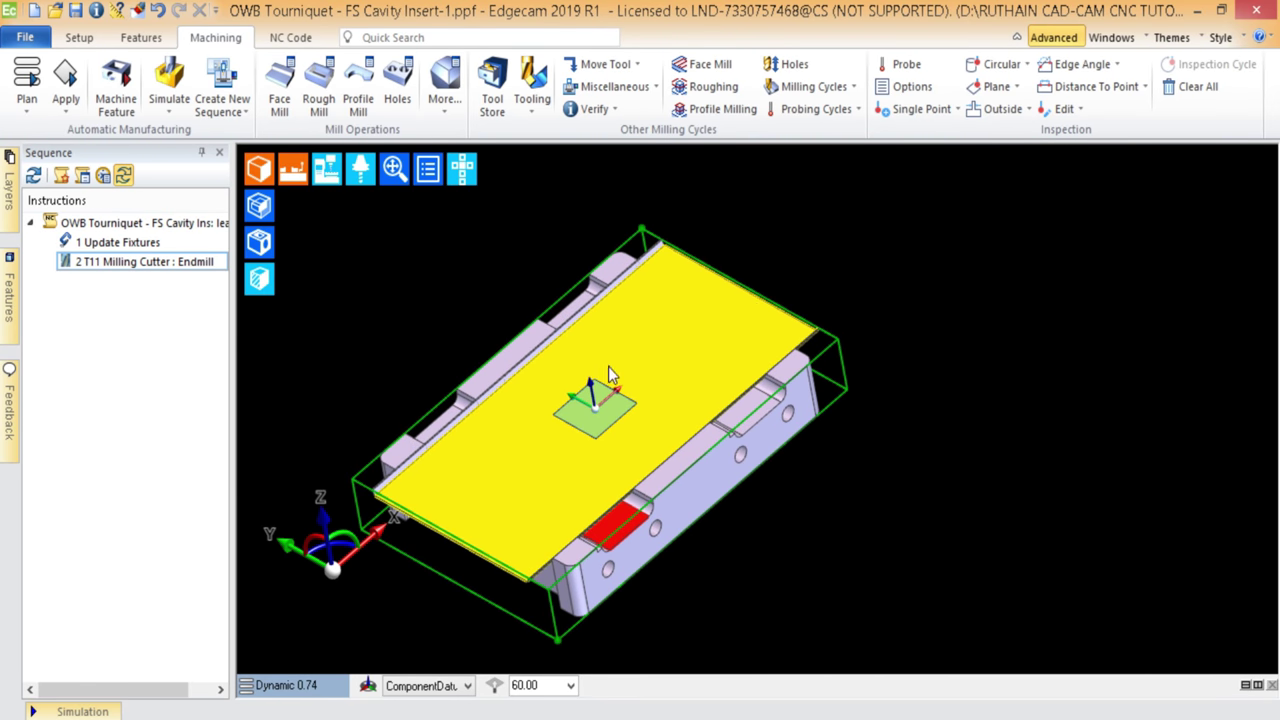
pyautogui.scroll(-3, 968, 311)
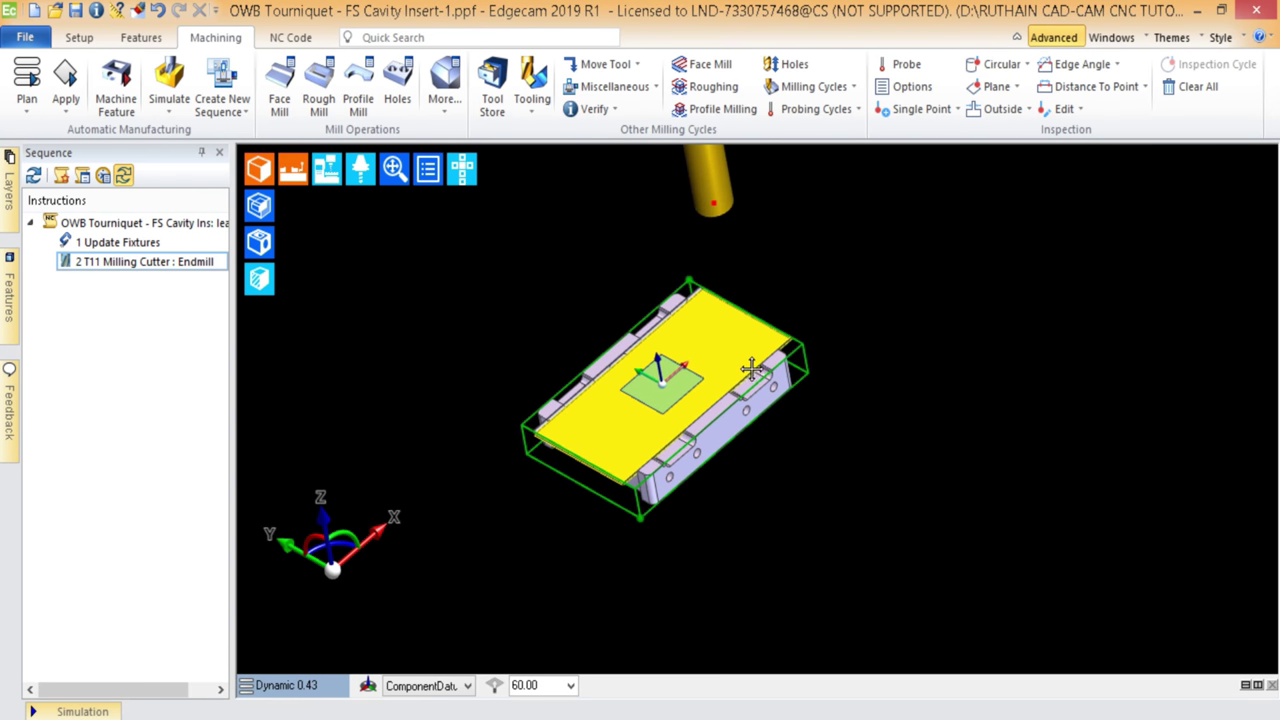
pyautogui.moveTo(729, 384); pyautogui.dragTo(557, 483, button='middle')
pyautogui.scroll(5, 681, 385)
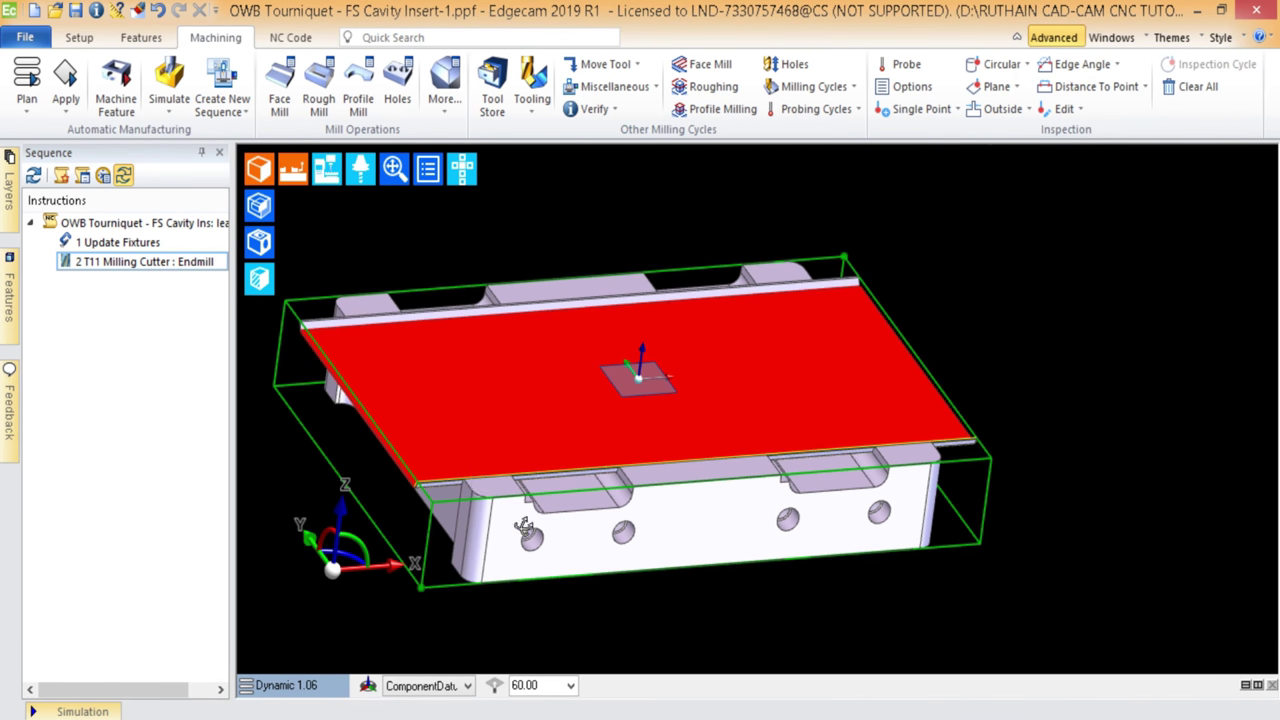
pyautogui.moveTo(640, 400); pyautogui.dragTo(567, 334, button='middle')
pyautogui.scroll(-3, 876, 377)
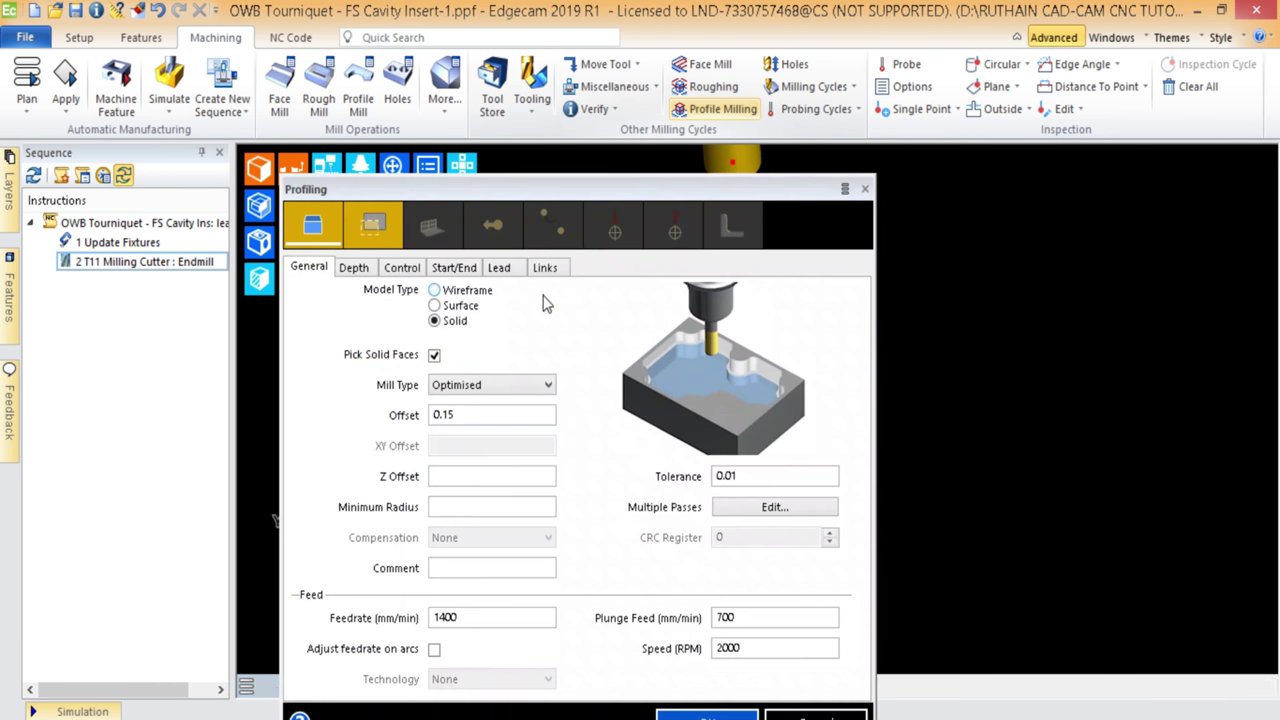
# - Close the Profiling dialog without applying, switch to the Top view, and show the layer list
pyautogui.click(865, 189)
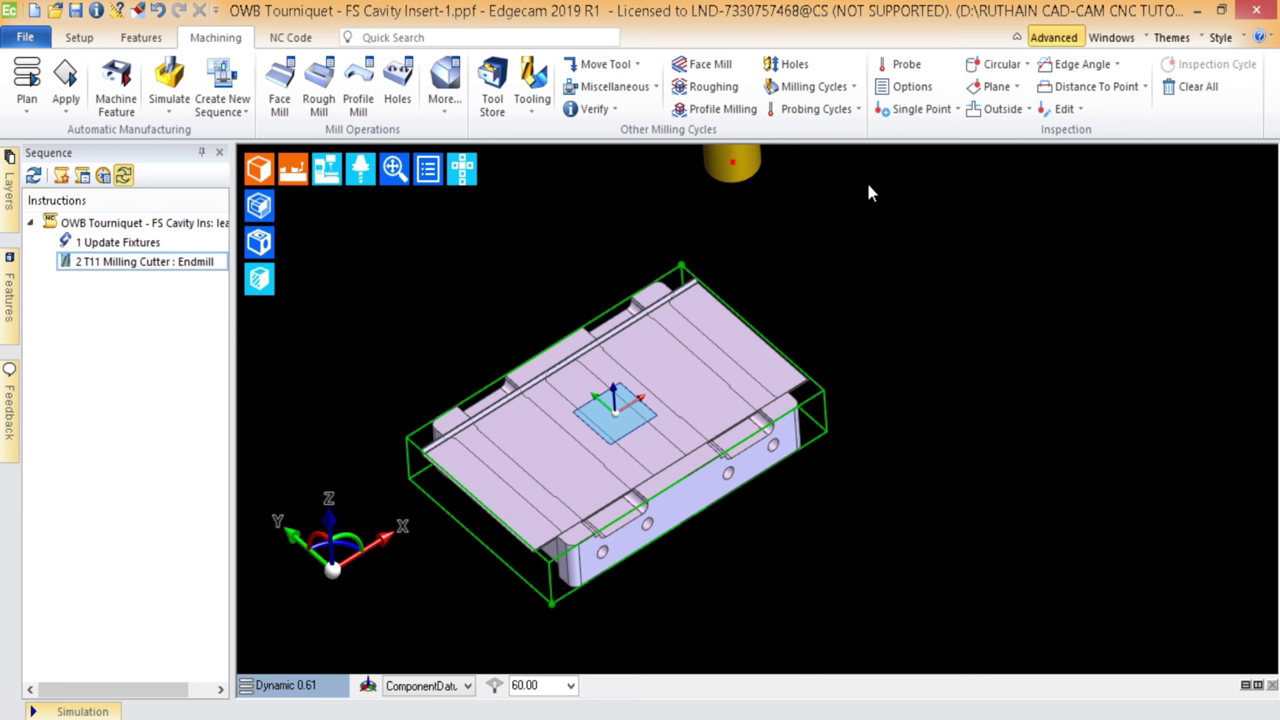
pyautogui.click(272, 686)
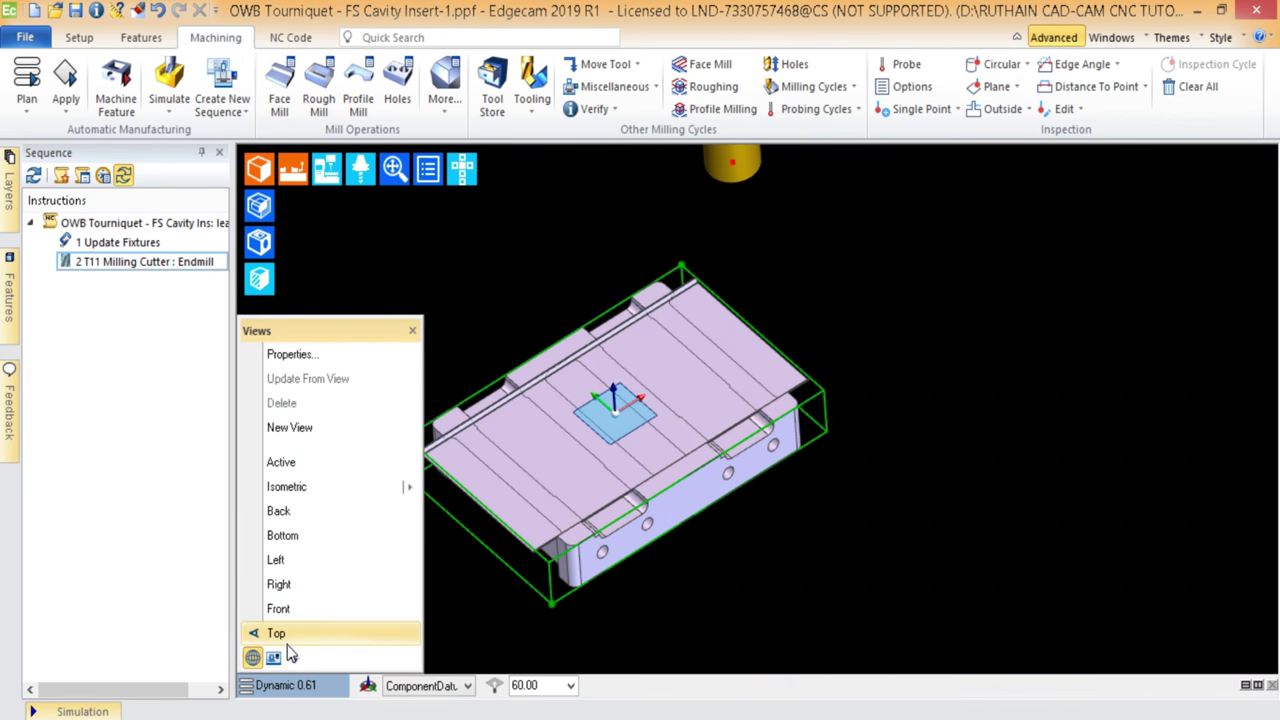
pyautogui.click(285, 628)
pyautogui.click(8, 195)
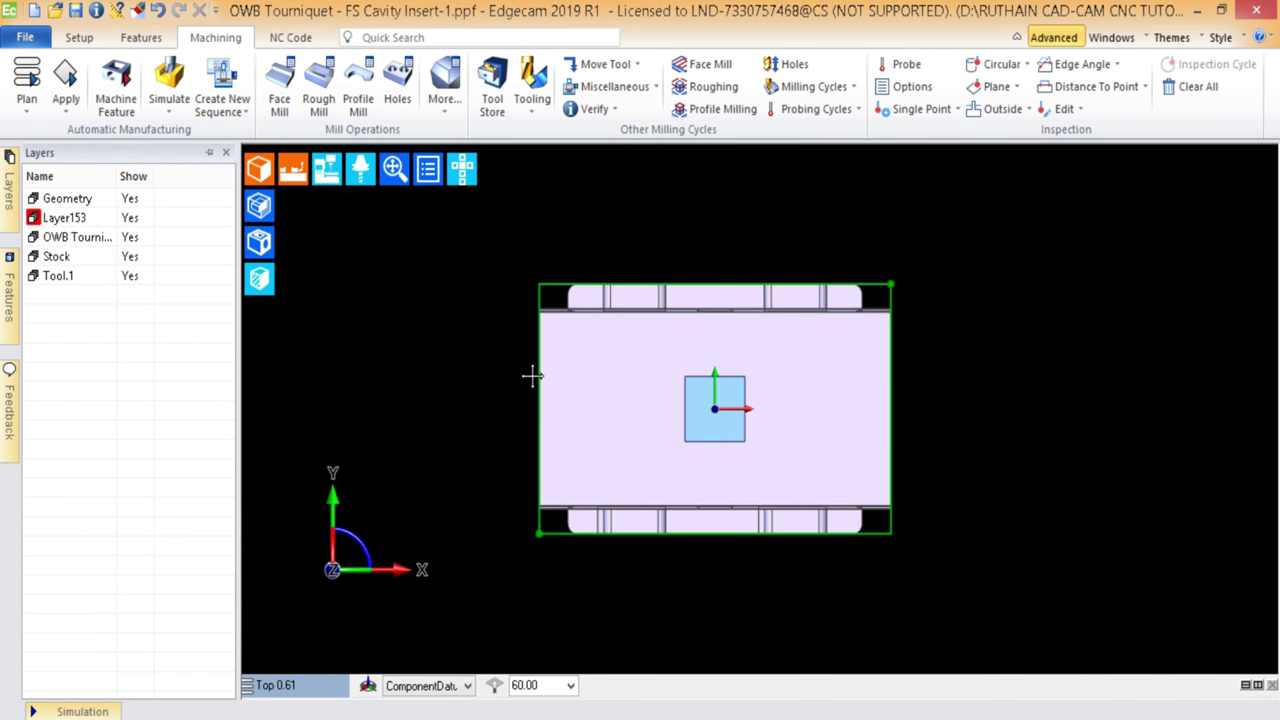
# - Start copying geometry from the solid, accepting the body and faces silhouette option
pyautogui.click(149, 38)
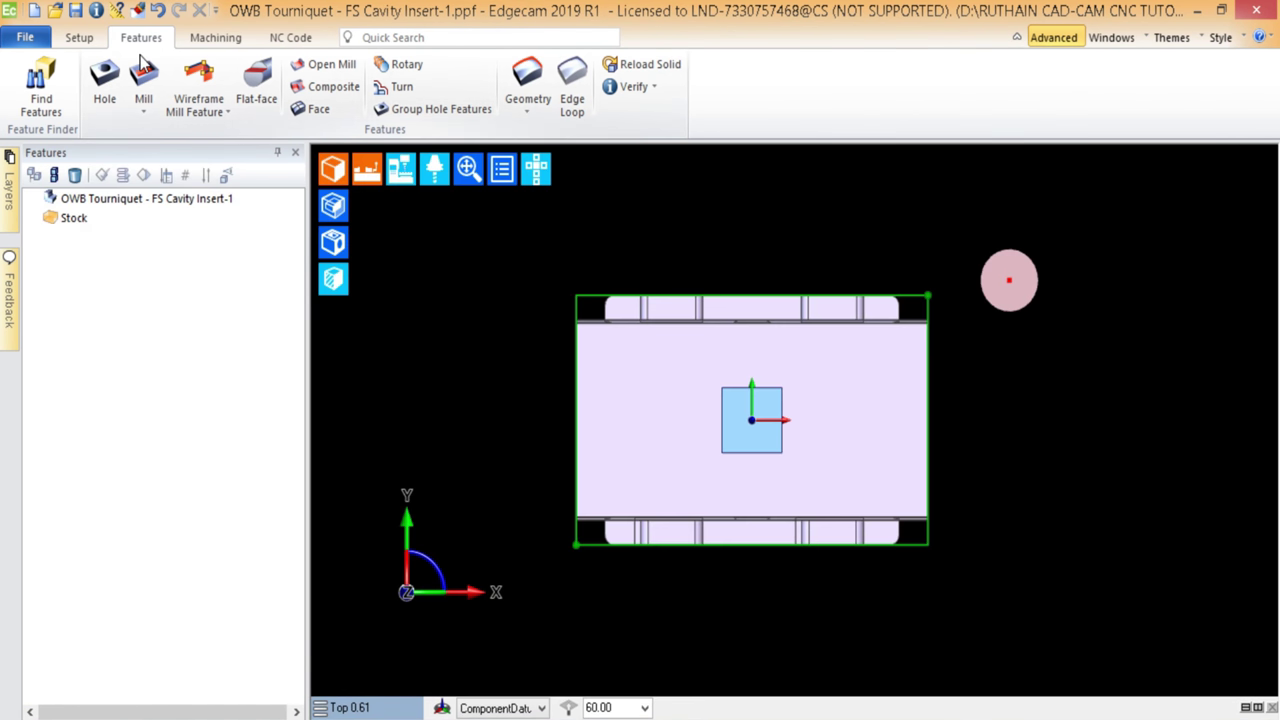
pyautogui.click(527, 90)
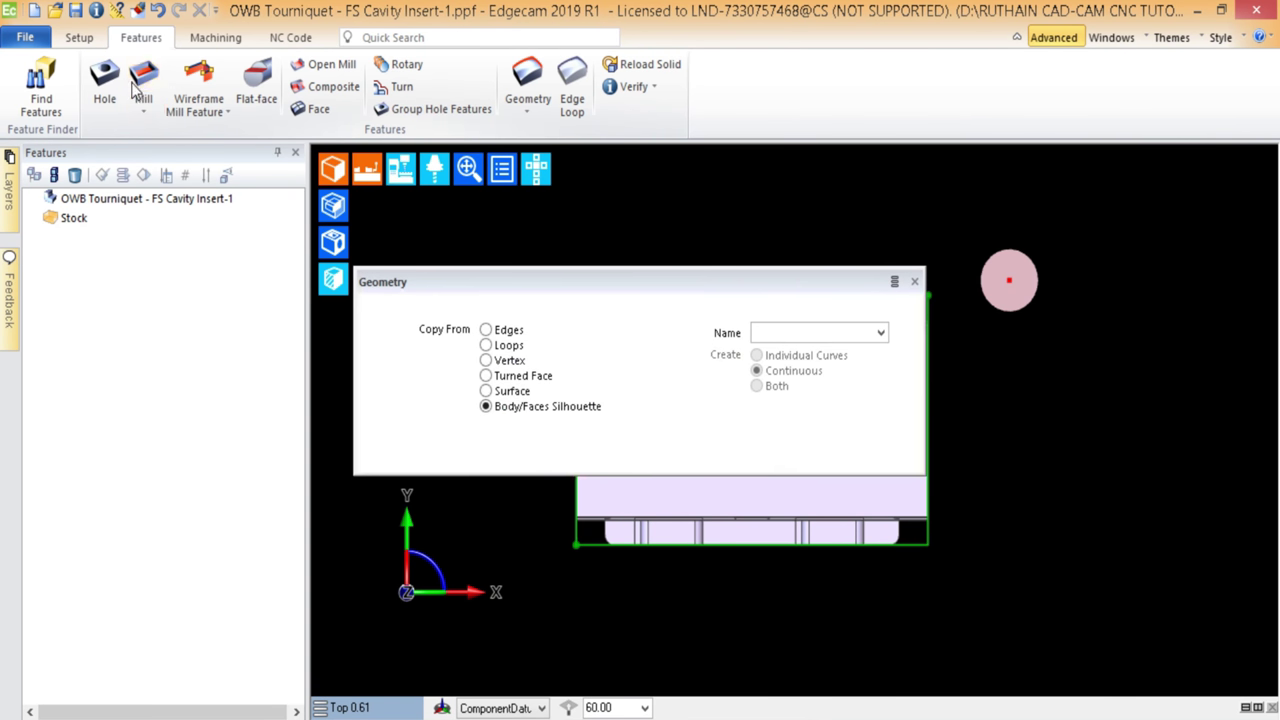
pyautogui.click(755, 455)
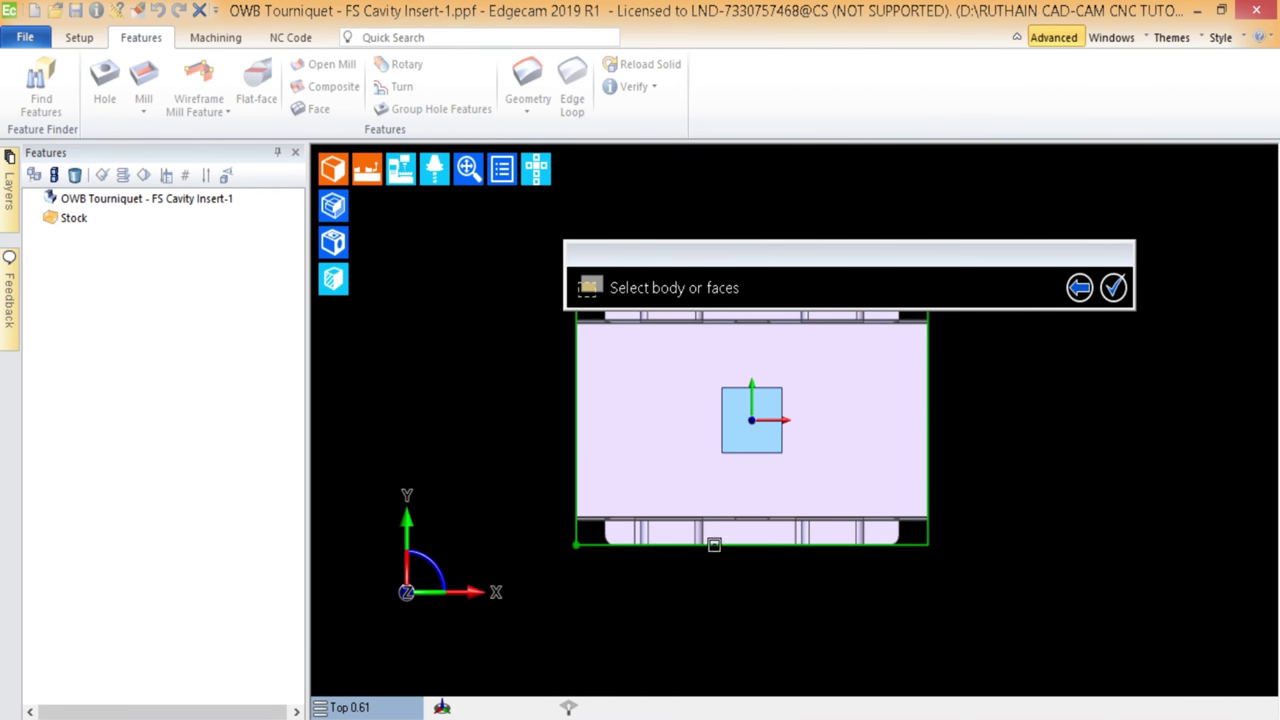
# - Pick the insert's top edge strip face and the narrow face along the upper edge
pyautogui.moveTo(711, 537); pyautogui.dragTo(558, 495, button='middle')
pyautogui.scroll(6, 558, 495)
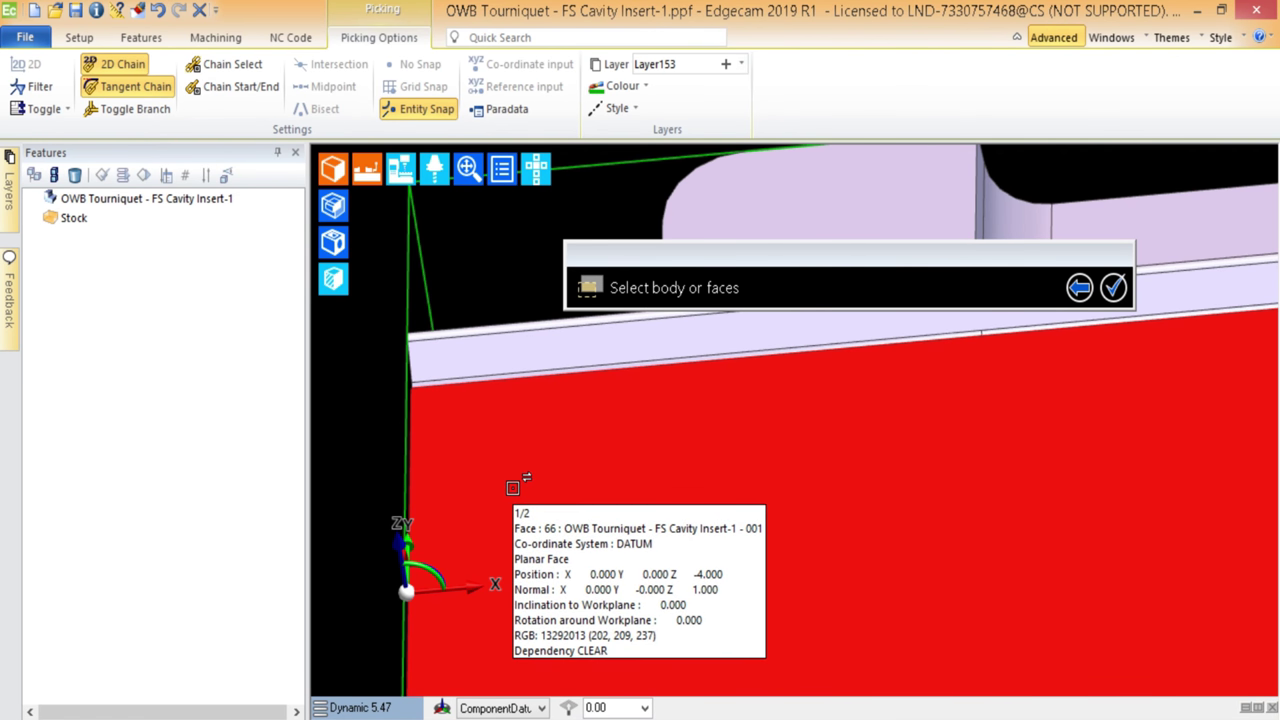
pyautogui.scroll(-3, 508, 462)
pyautogui.scroll(2, 524, 468)
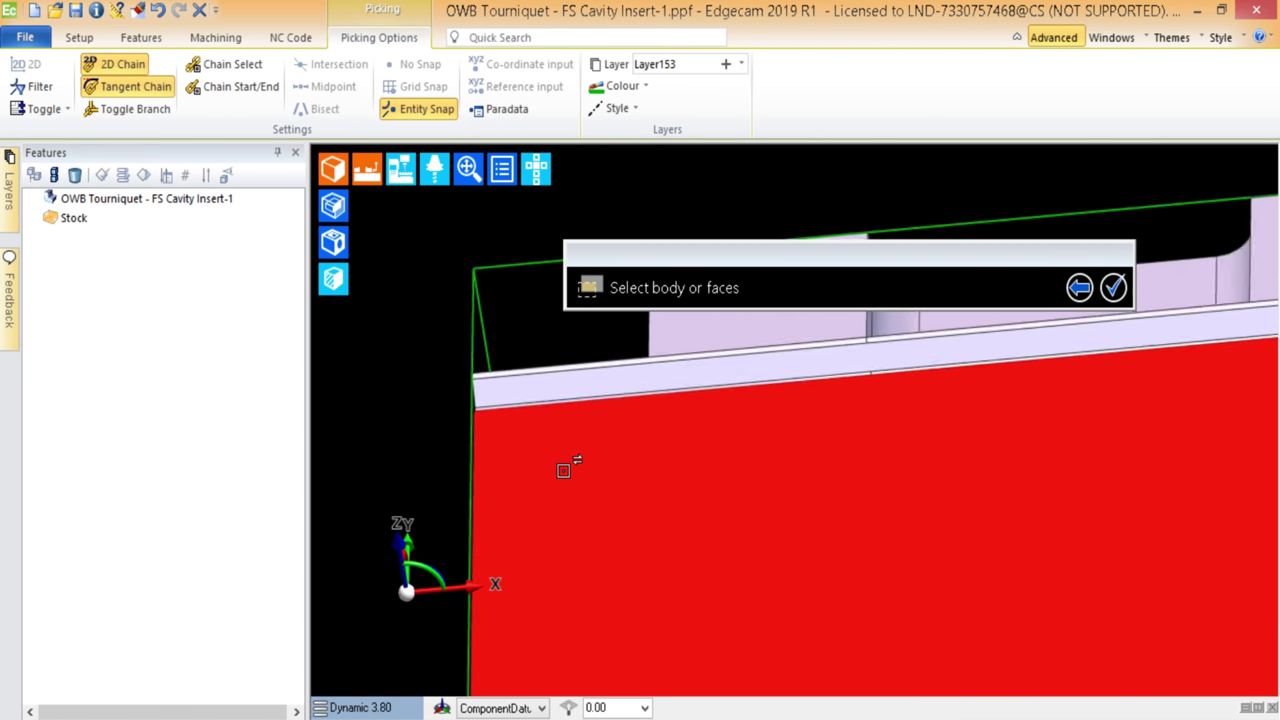
pyautogui.scroll(3, 497, 349)
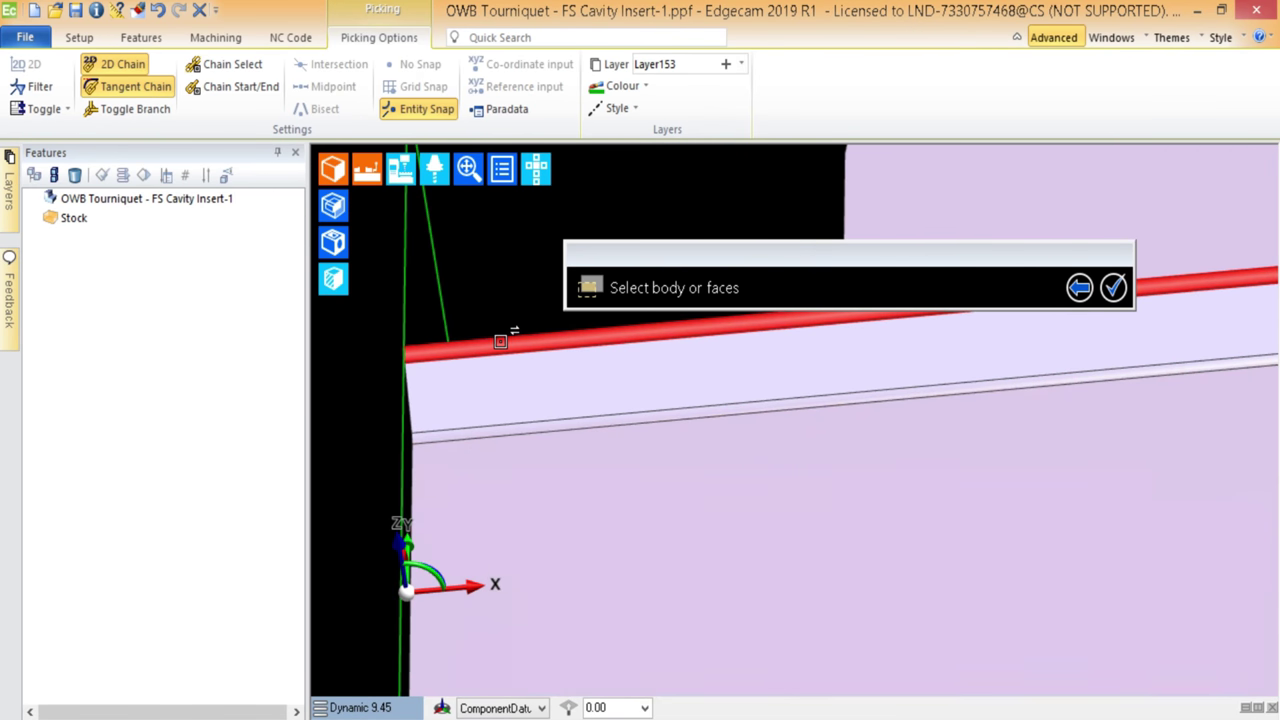
pyautogui.click(505, 344)
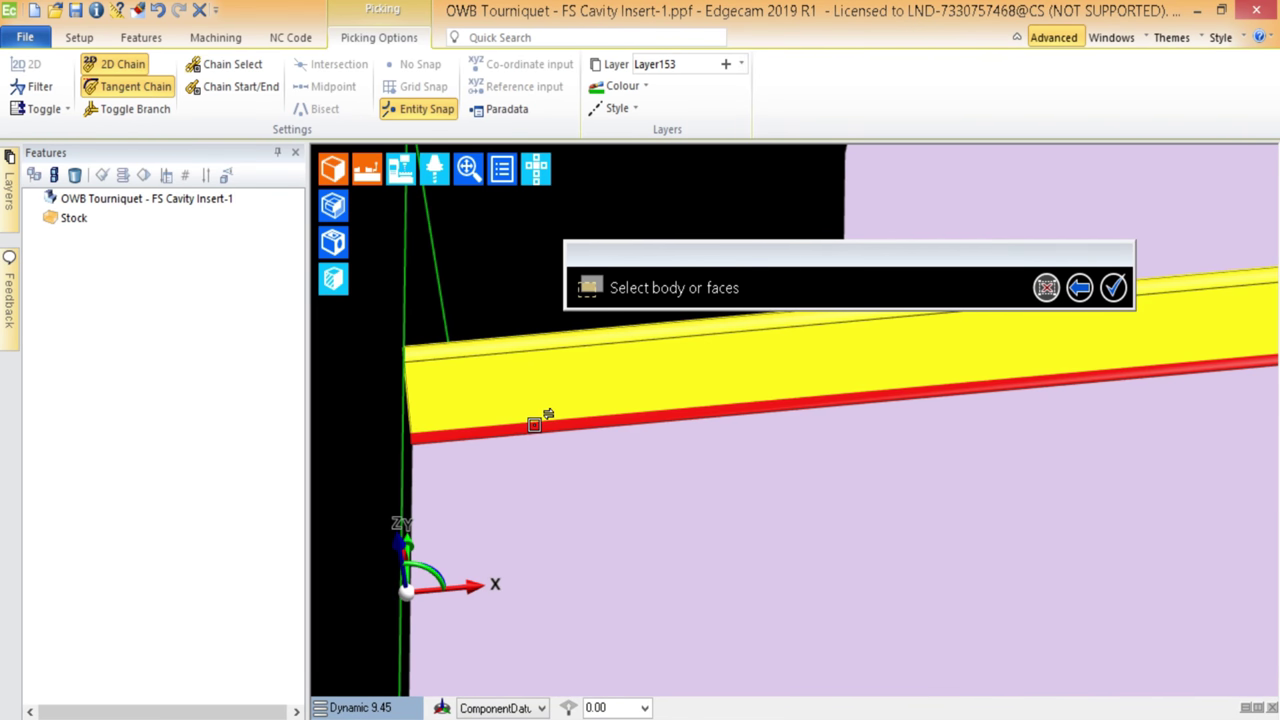
pyautogui.scroll(-5, 537, 485)
pyautogui.scroll(6, 734, 429)
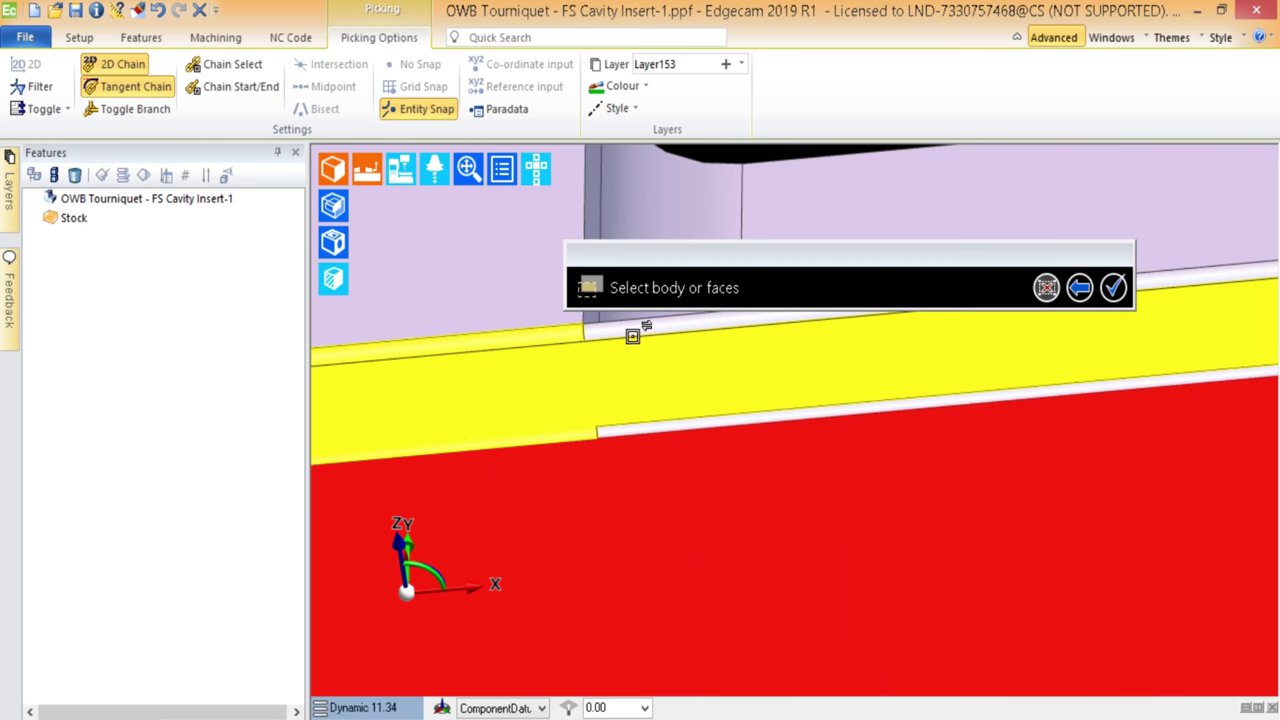
pyautogui.scroll(-7, 651, 443)
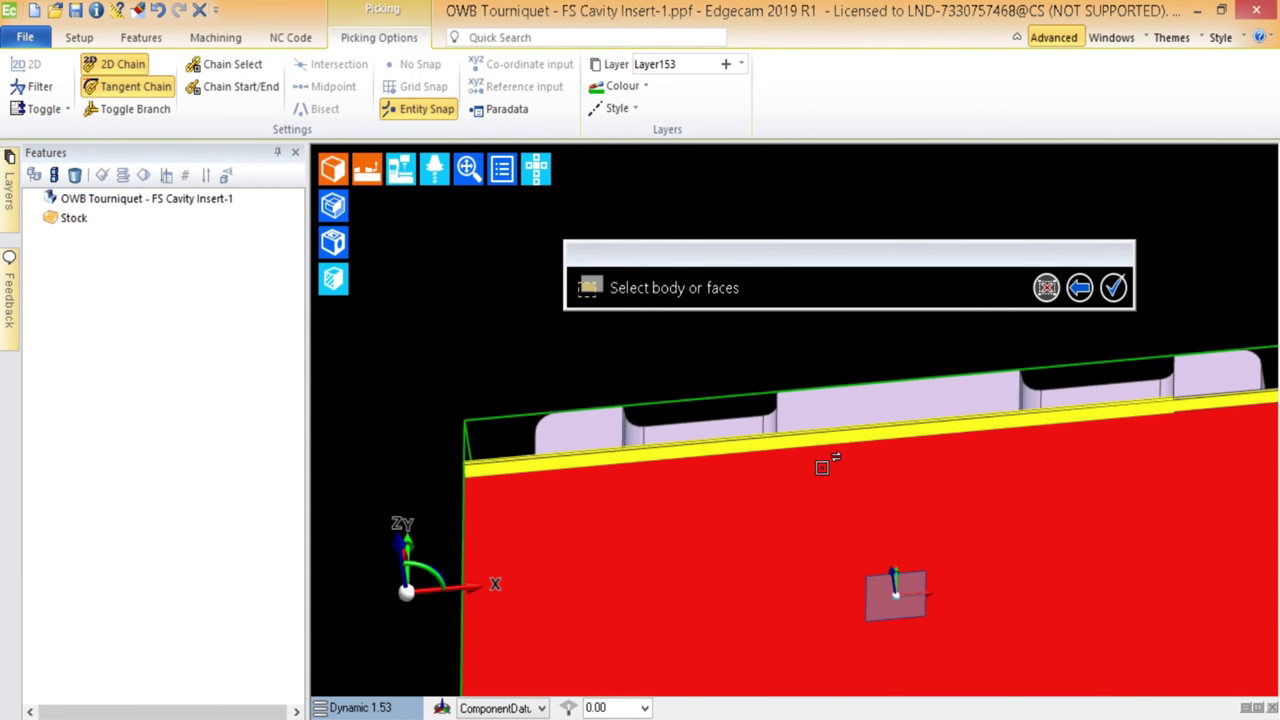
pyautogui.scroll(3, 846, 513)
pyautogui.scroll(3, 1152, 362)
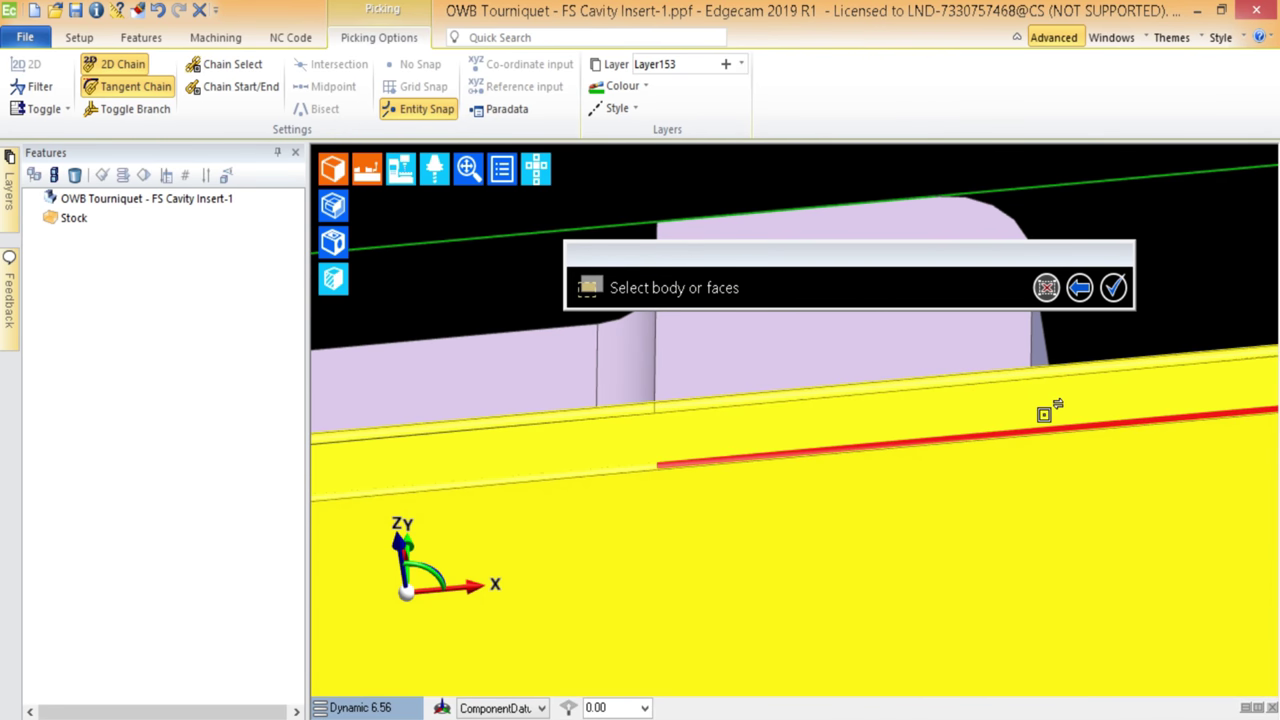
pyautogui.scroll(-8, 1044, 413)
pyautogui.moveTo(1044, 413); pyautogui.dragTo(938, 381, button='middle')
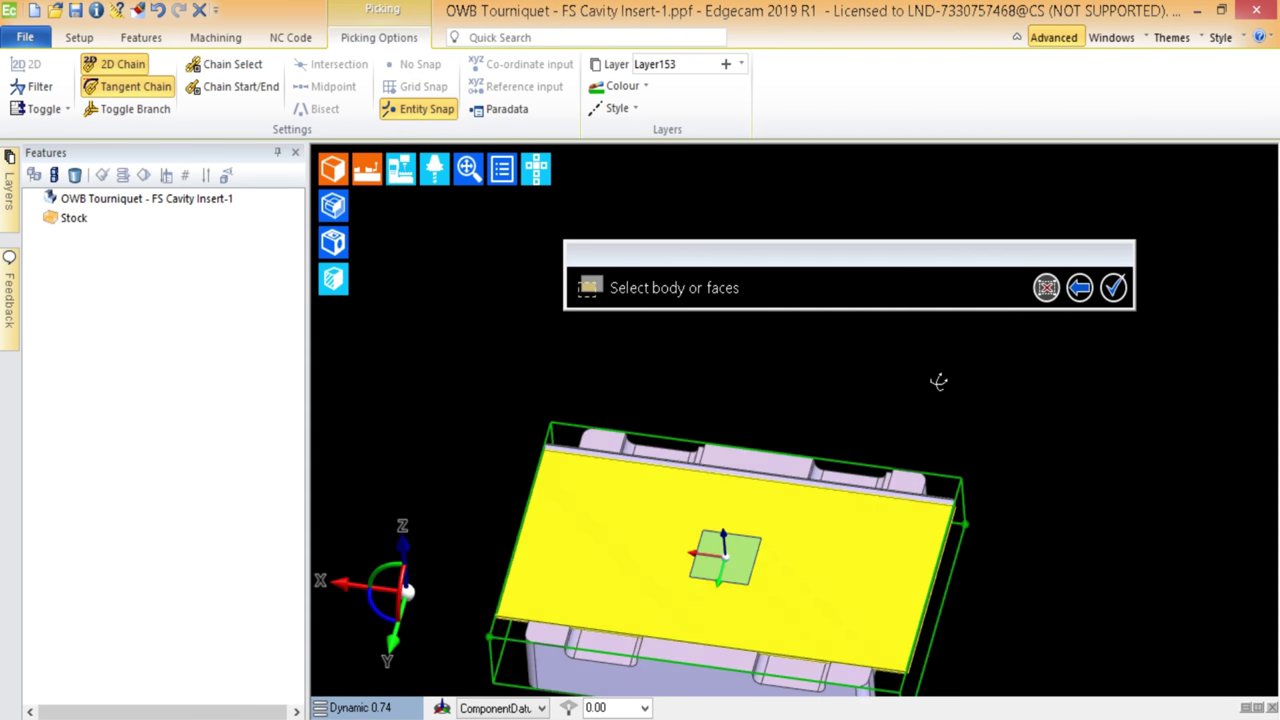
pyautogui.scroll(9, 563, 466)
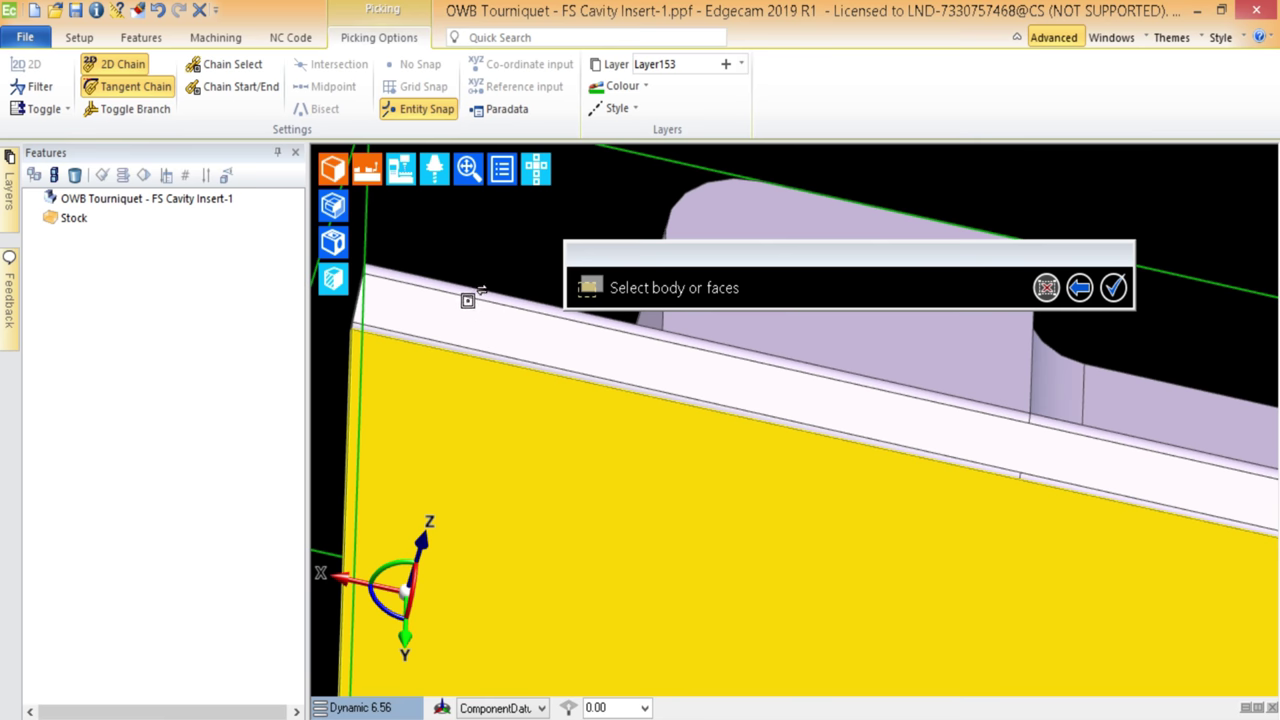
pyautogui.click(450, 295)
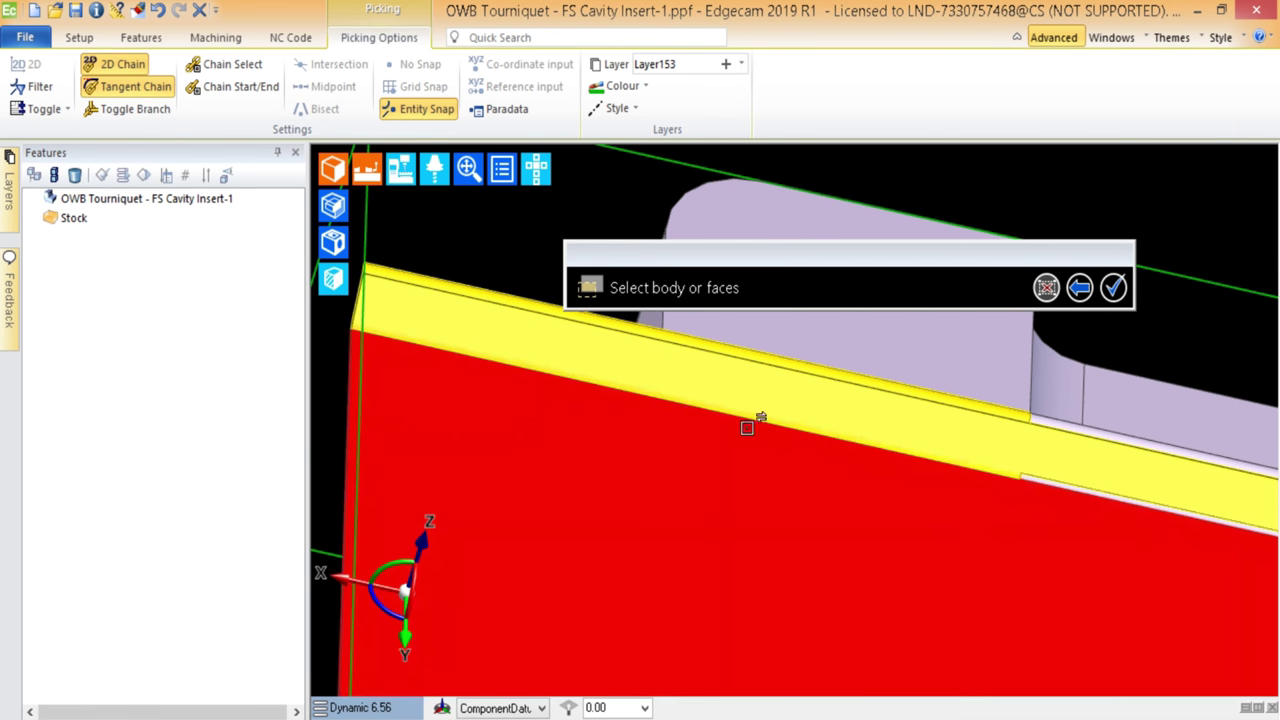
# - Add the insert's large top face and finish the face selection
pyautogui.moveTo(747, 428); pyautogui.dragTo(794, 466, button='middle')
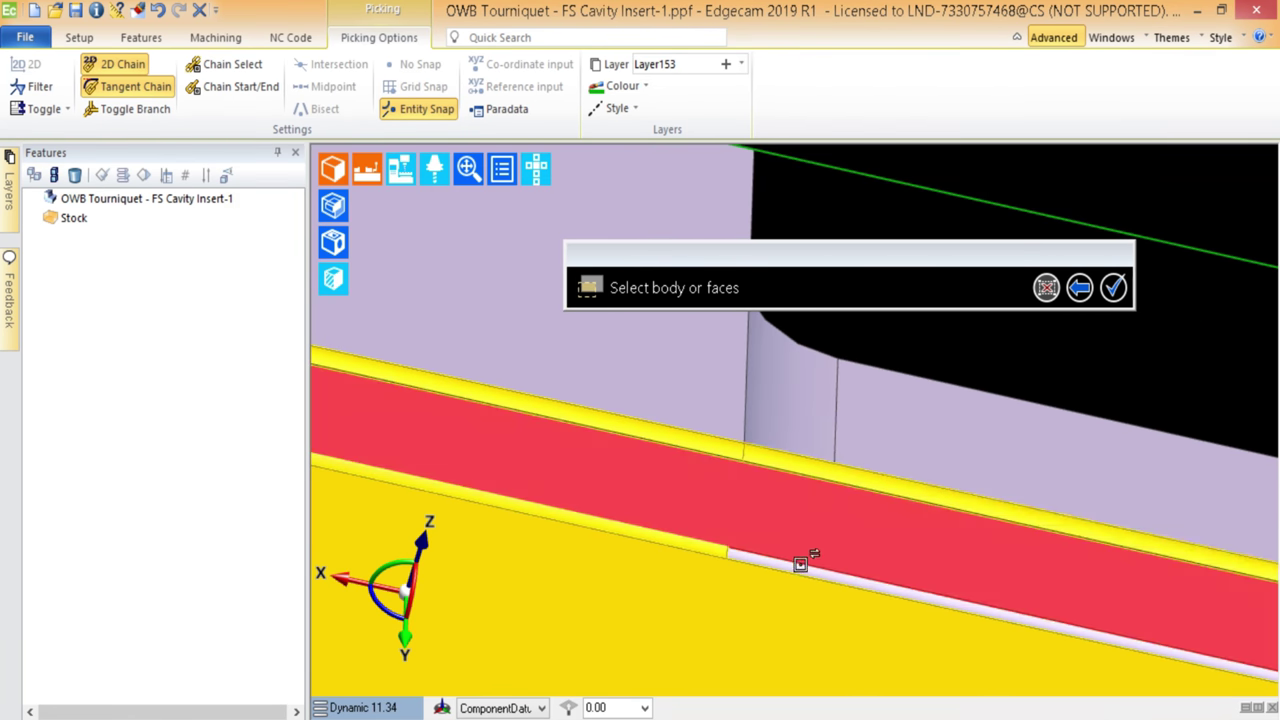
pyautogui.scroll(-8, 800, 564)
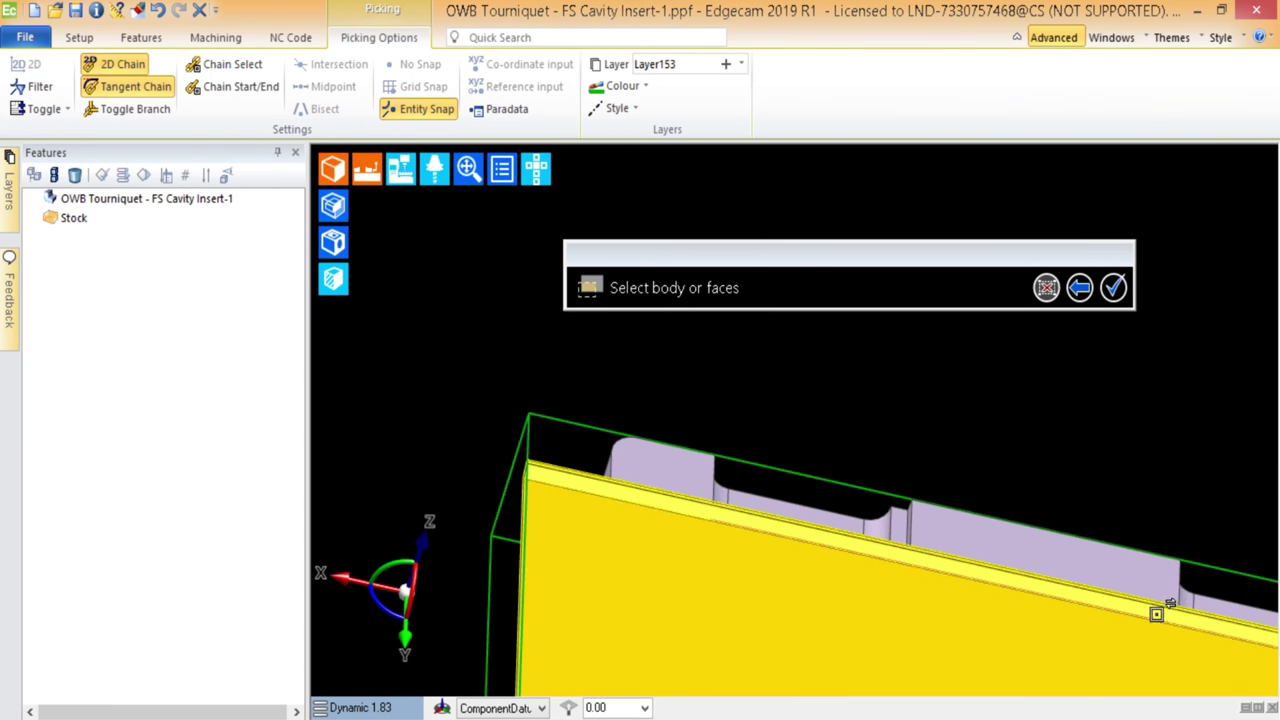
pyautogui.scroll(6, 988, 523)
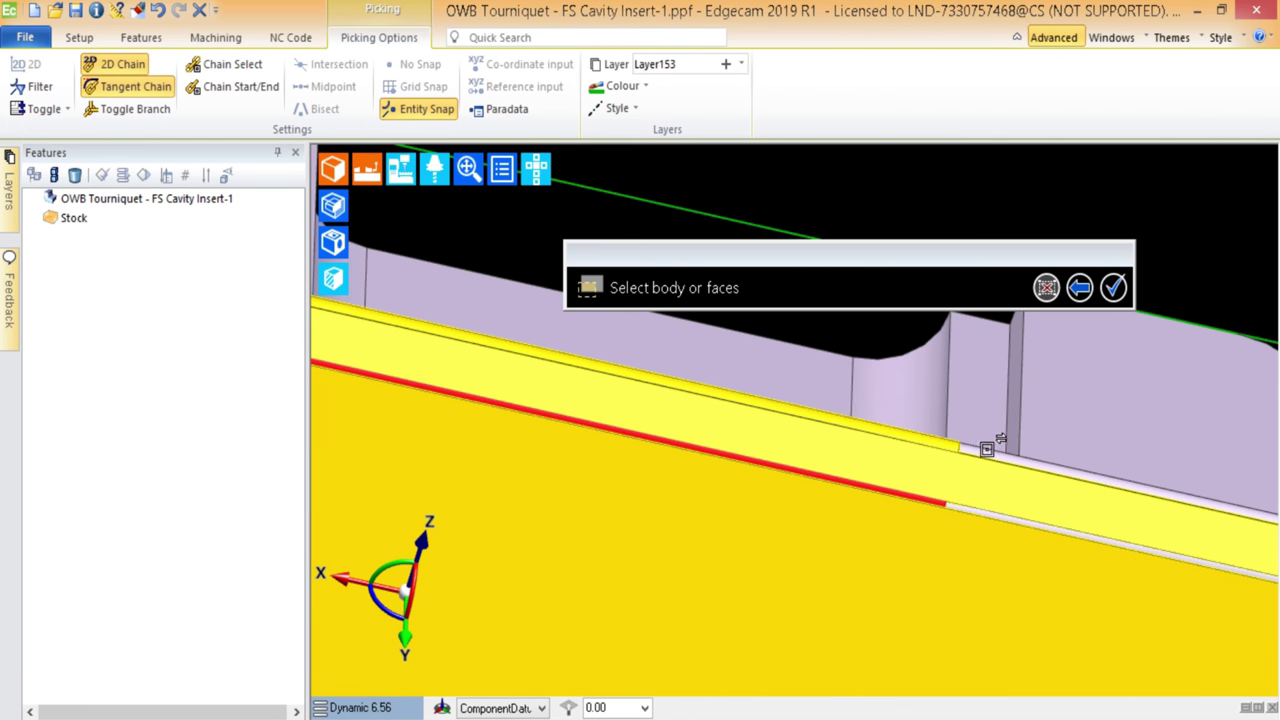
pyautogui.scroll(-4, 925, 502)
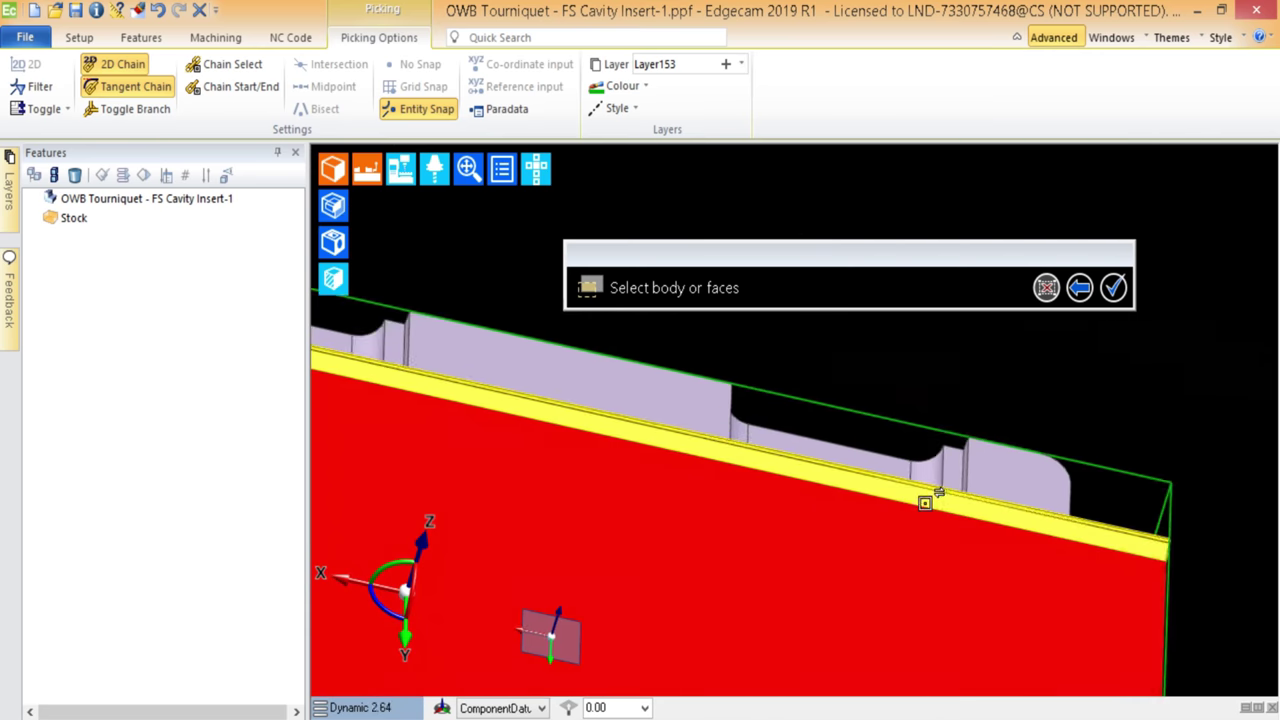
pyautogui.moveTo(925, 502); pyautogui.dragTo(1075, 523, button='middle')
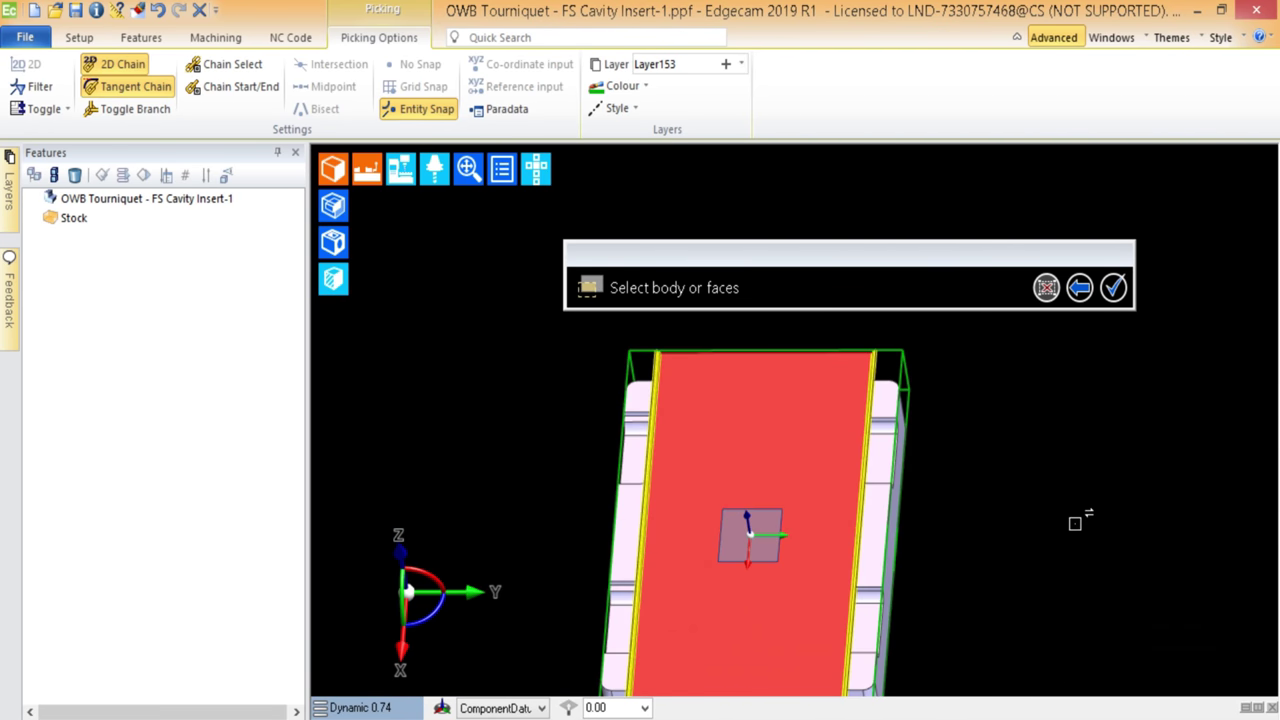
pyautogui.click(1070, 438)
pyautogui.moveTo(1074, 431); pyautogui.dragTo(1150, 520, button='middle')
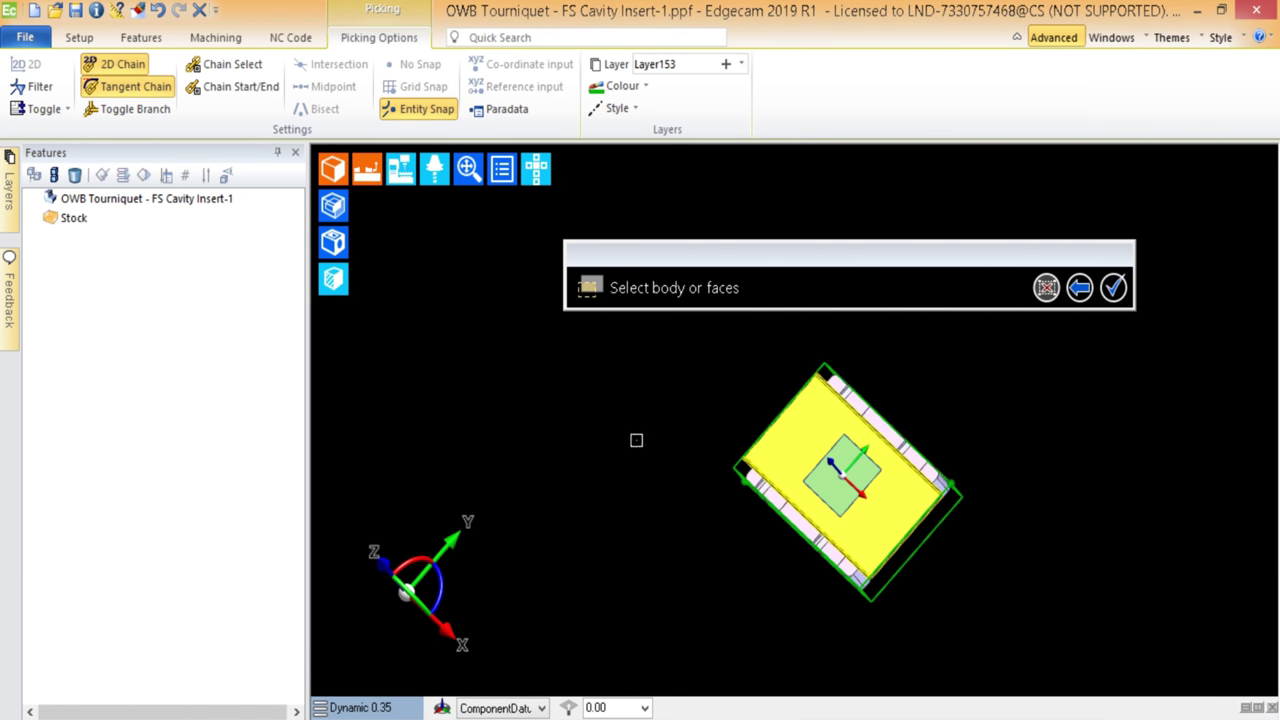
pyautogui.rightClick(636, 440)
# - Hide the OWB Tourniquet solid layer in the Layers list
pyautogui.moveTo(695, 472); pyautogui.dragTo(946, 440, button='middle')
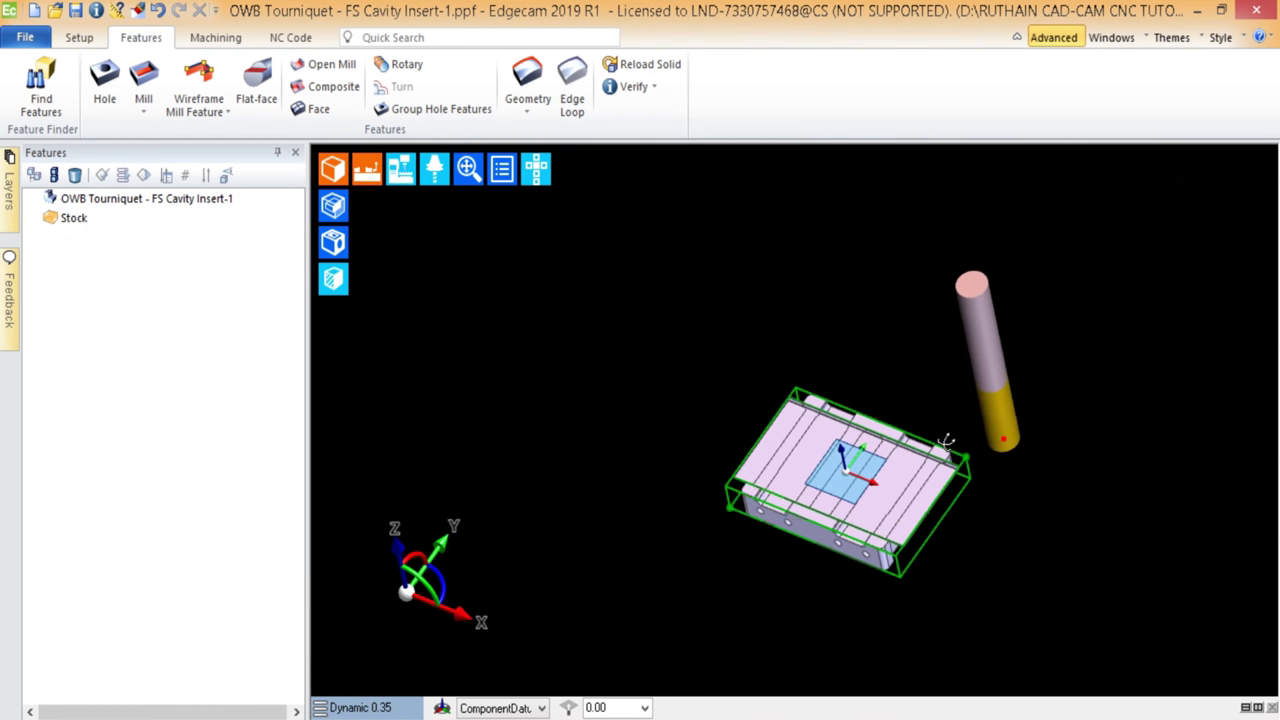
pyautogui.scroll(5, 852, 409)
pyautogui.scroll(5, 580, 250)
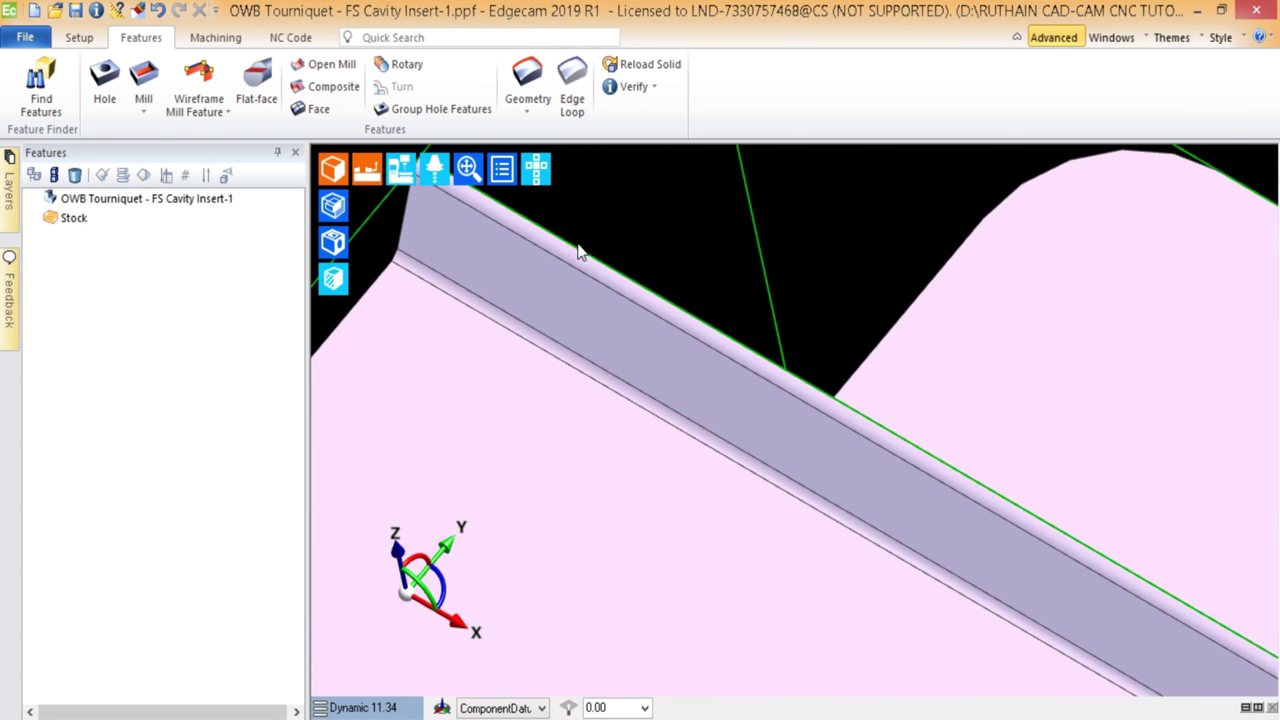
pyautogui.scroll(-4, 578, 252)
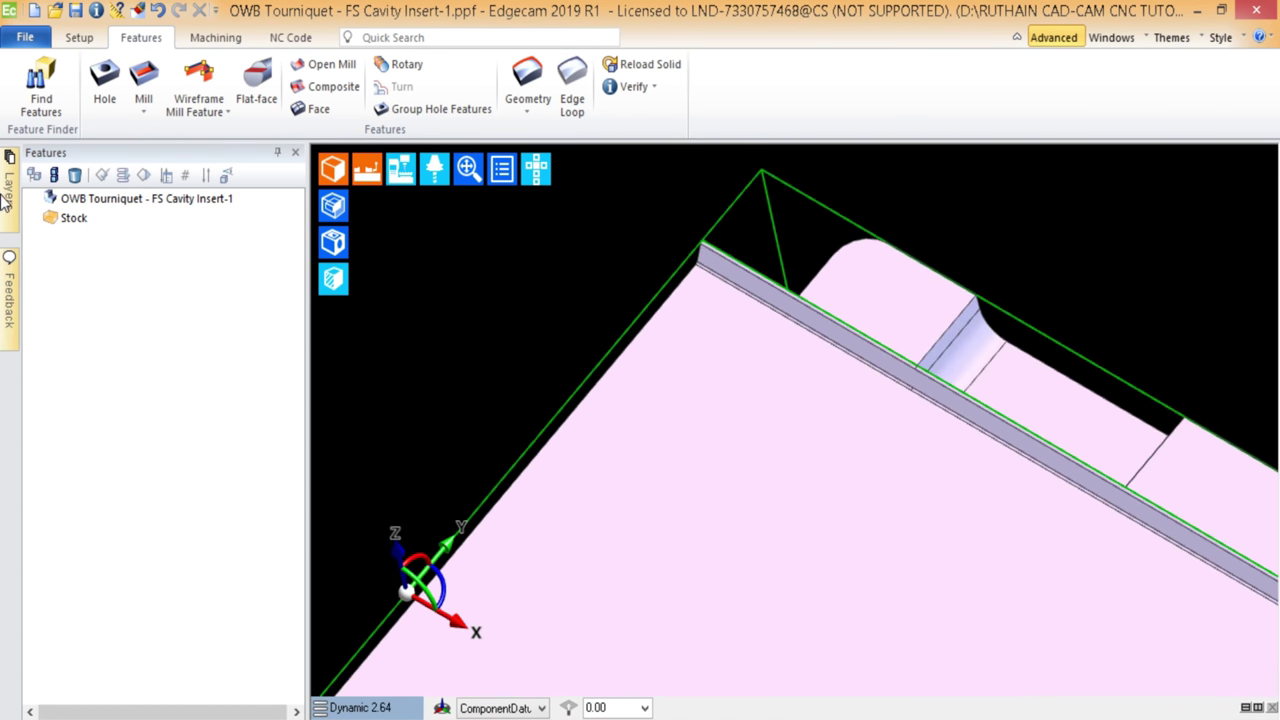
pyautogui.click(6, 196)
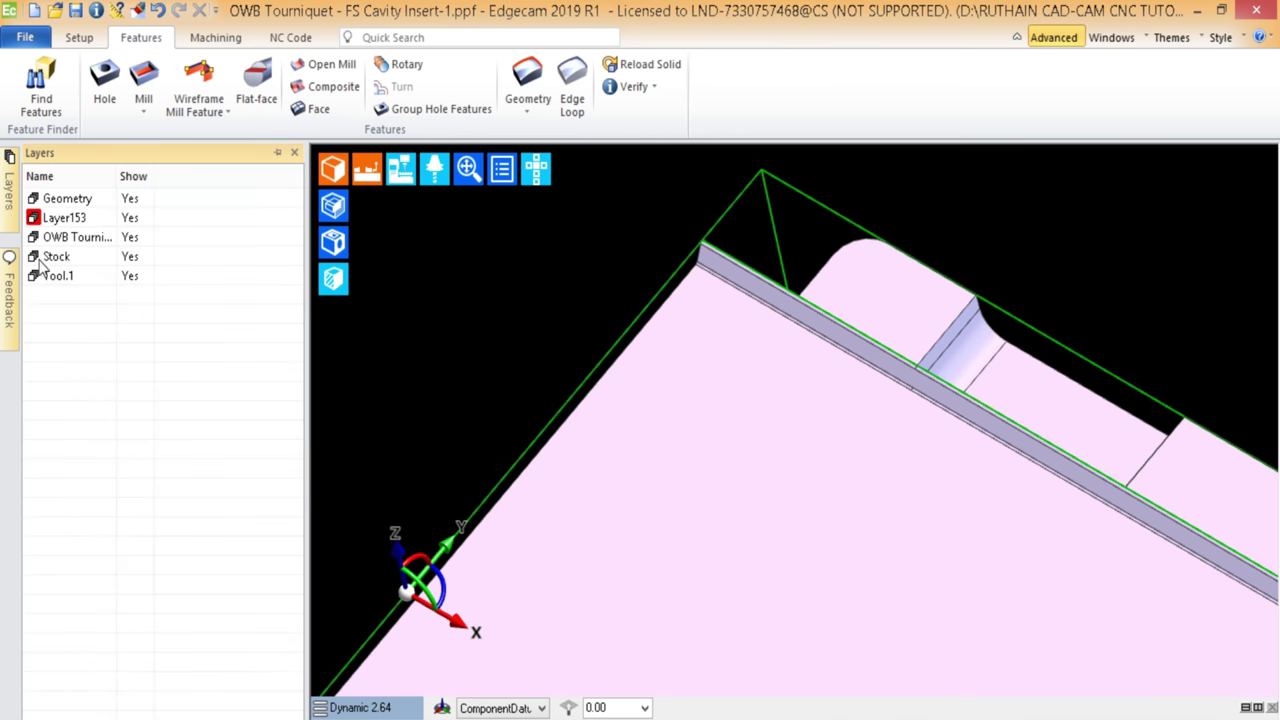
pyautogui.click(131, 238)
# - Orbit around the stock box and select the red chain along the top edge
pyautogui.scroll(-4, 700, 420)
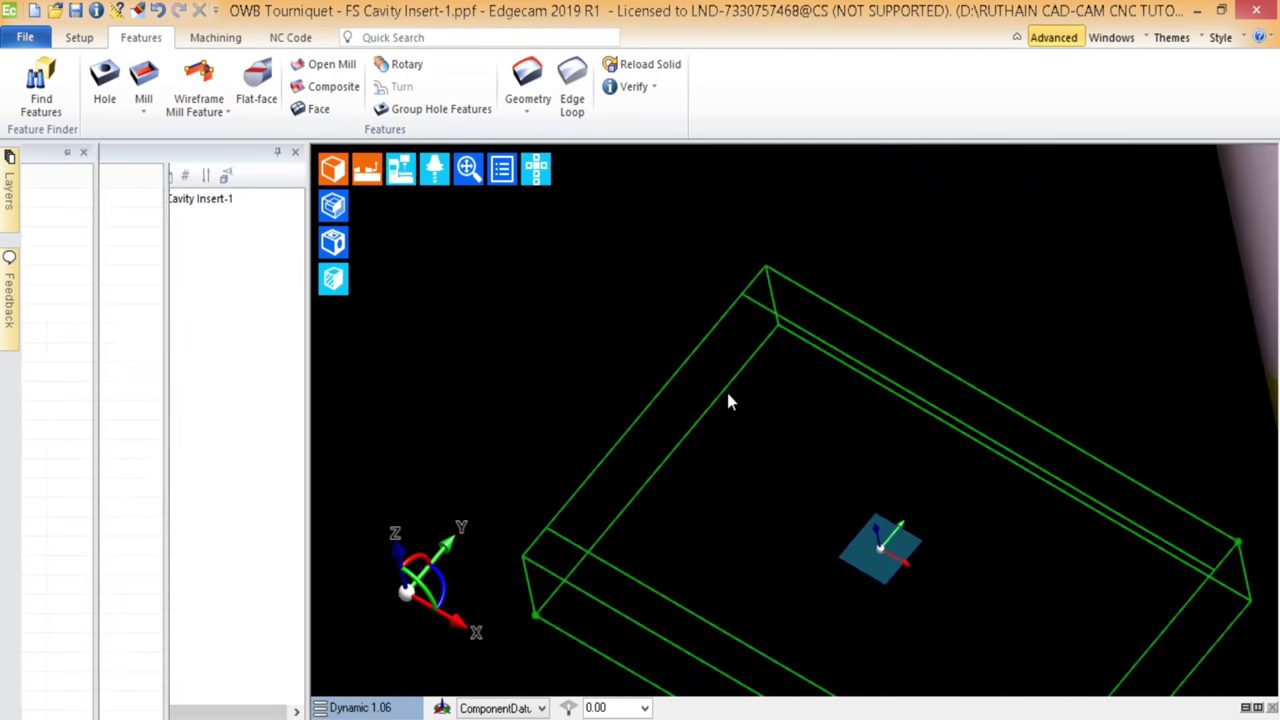
pyautogui.moveTo(883, 503); pyautogui.dragTo(749, 557, button='middle')
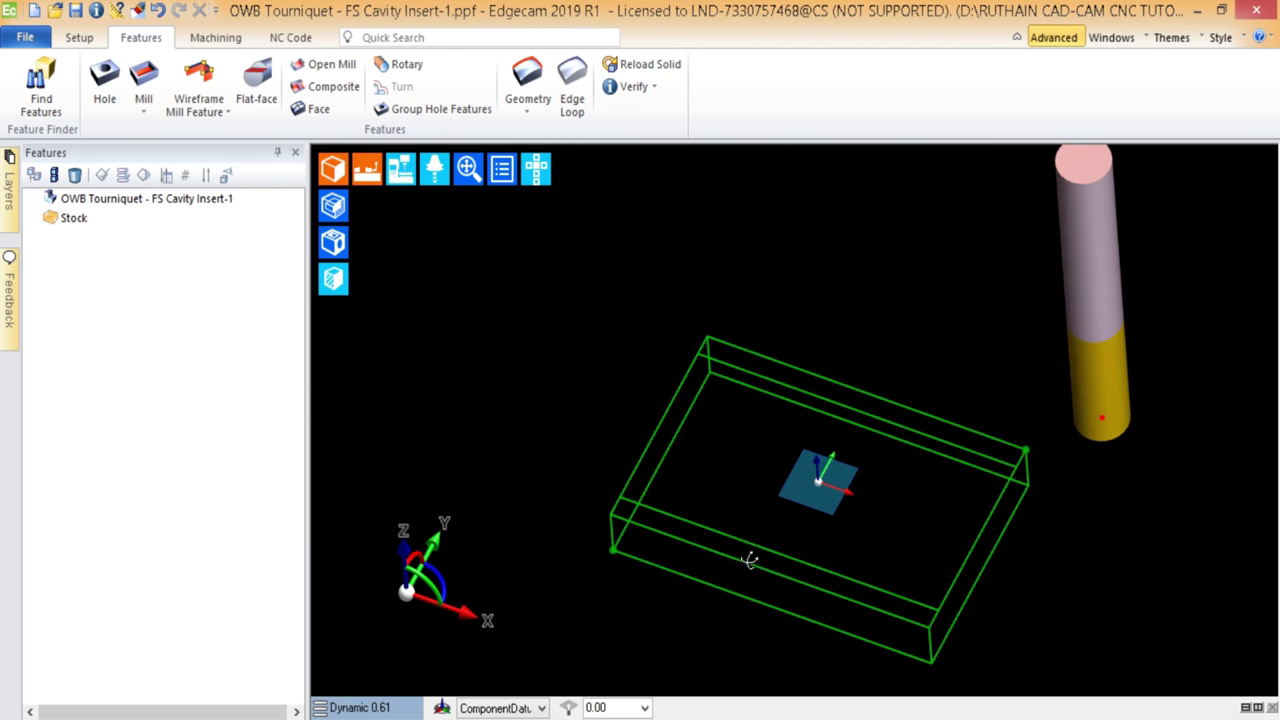
pyautogui.scroll(4, 700, 406)
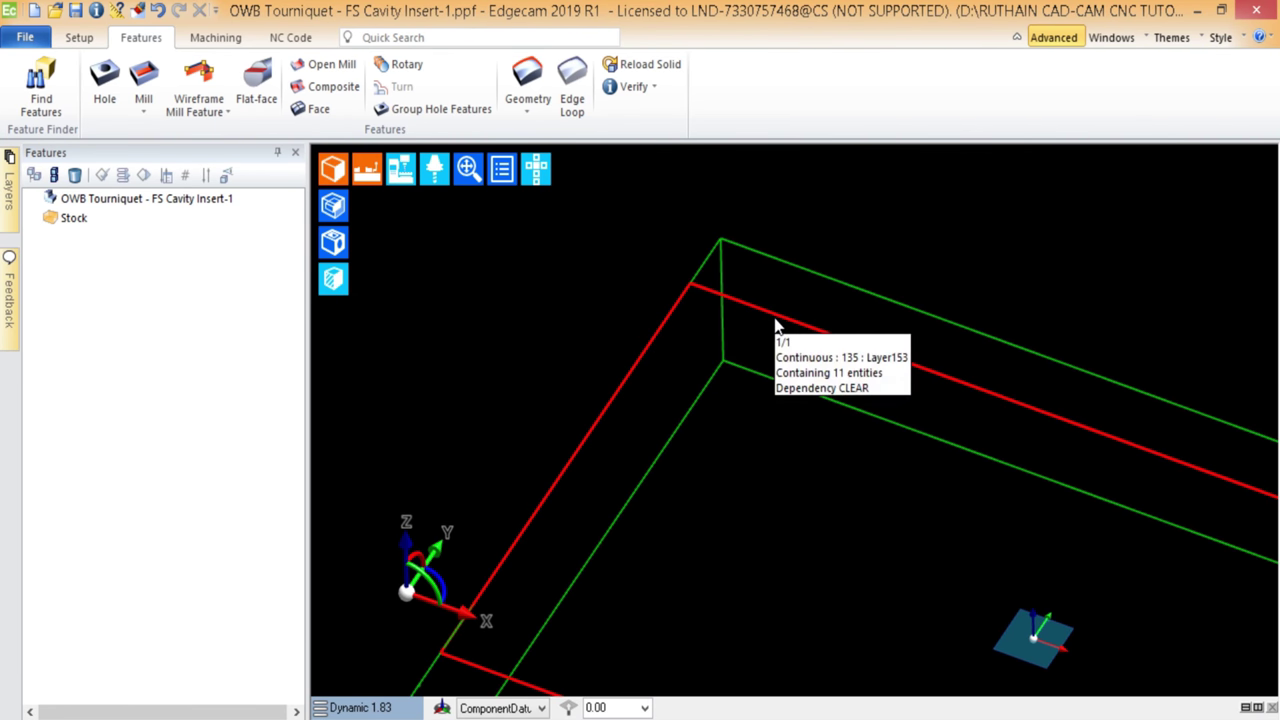
pyautogui.click(773, 318)
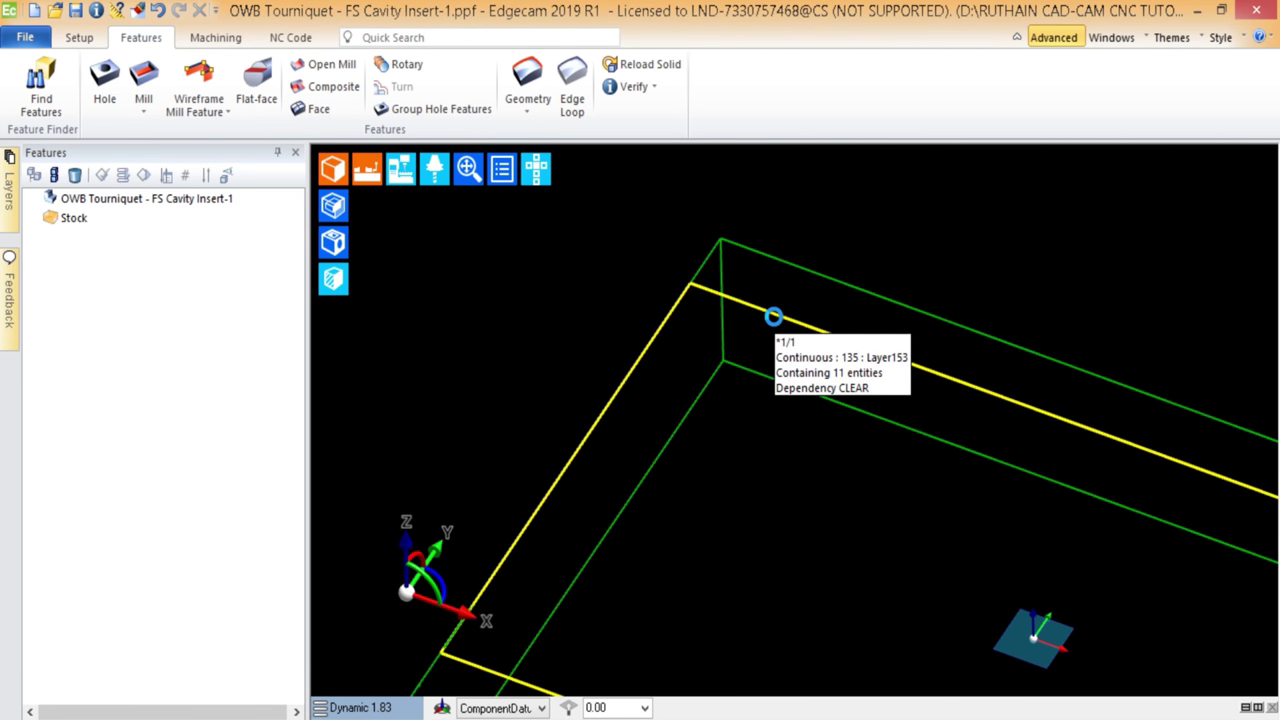
# - Change the chain's colour to Corn Yellow in its properties
pyautogui.doubleClick(773, 318)
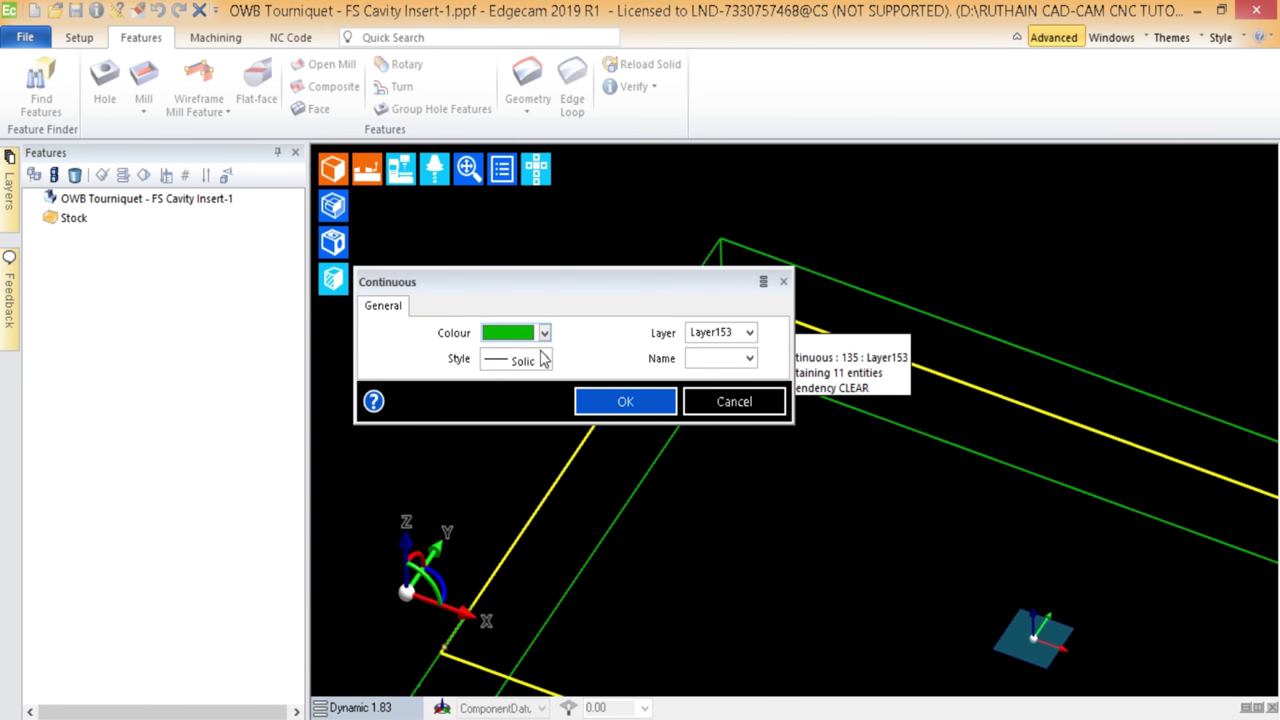
pyautogui.click(544, 334)
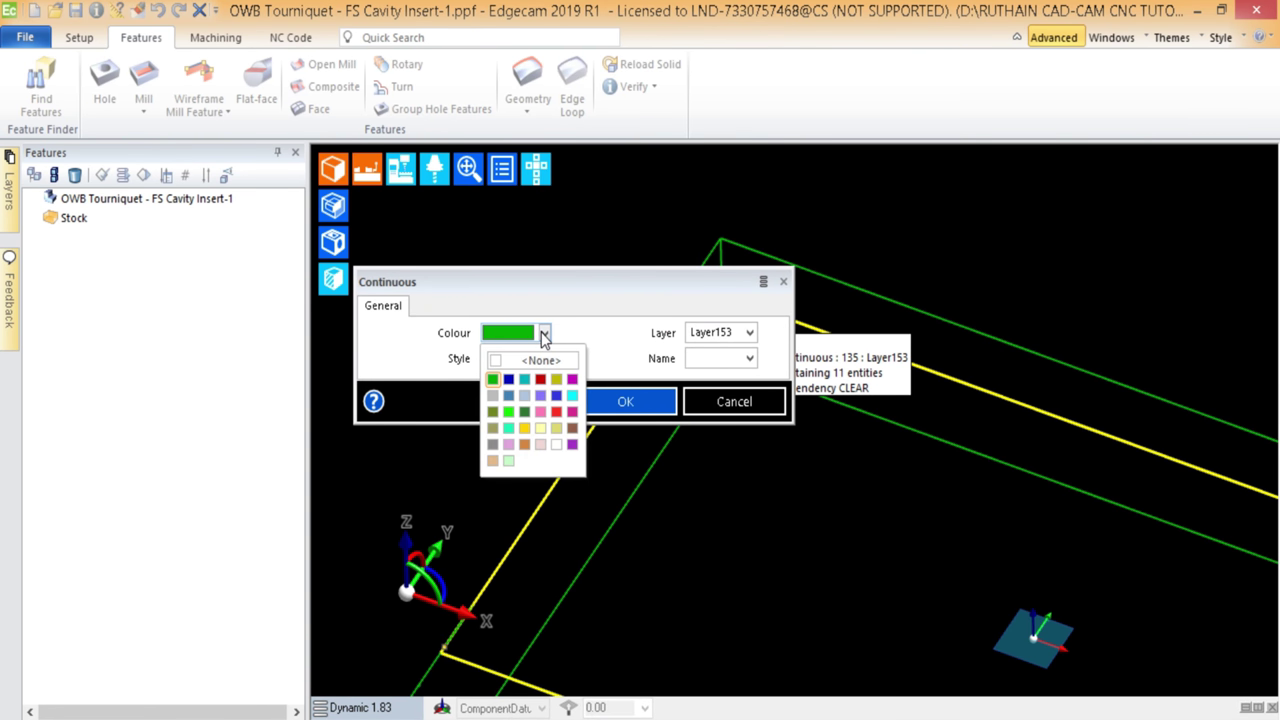
pyautogui.click(541, 431)
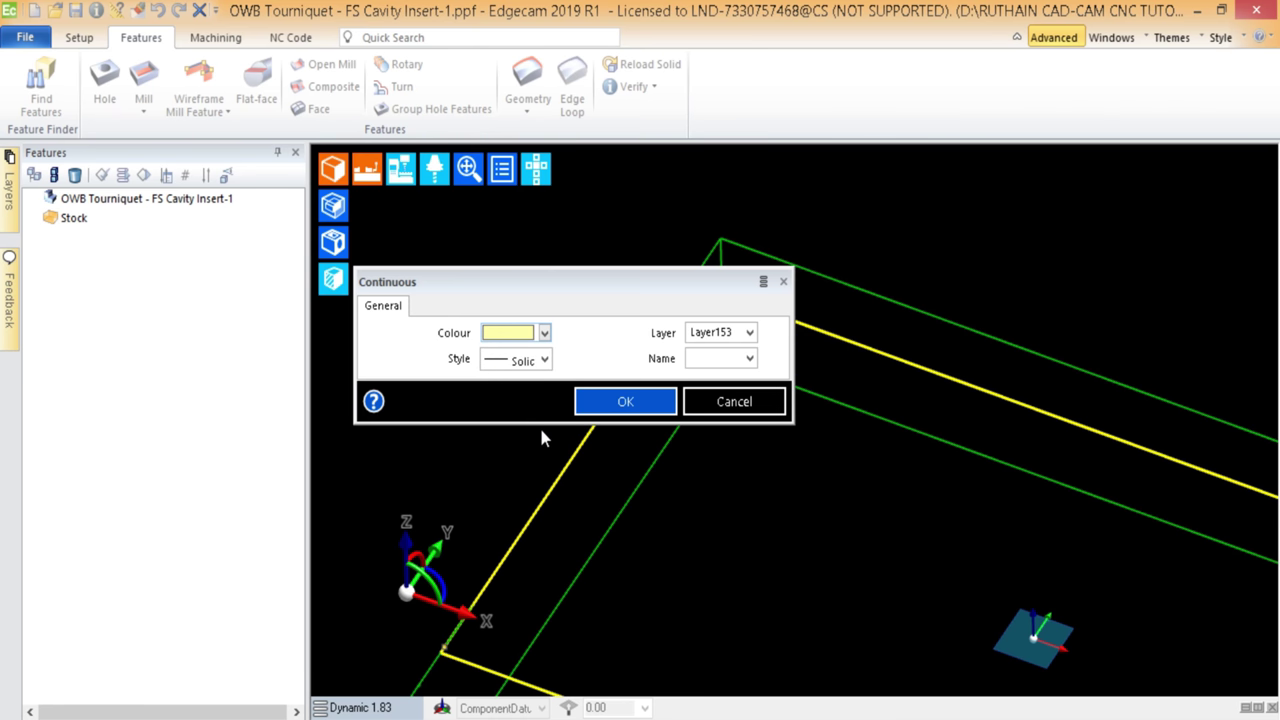
pyautogui.click(630, 408)
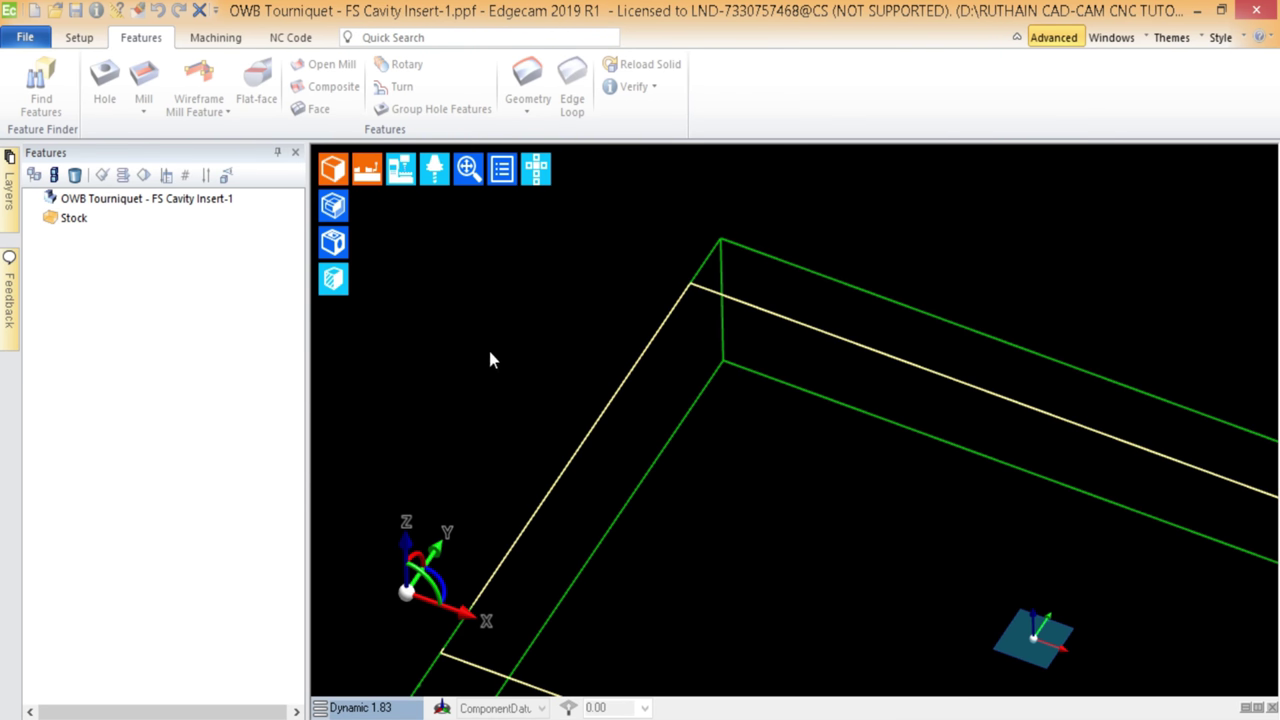
# - Colour the stock box Fire Engine Red and switch to the Machining tab
pyautogui.moveTo(491, 357); pyautogui.dragTo(733, 287, button='middle')
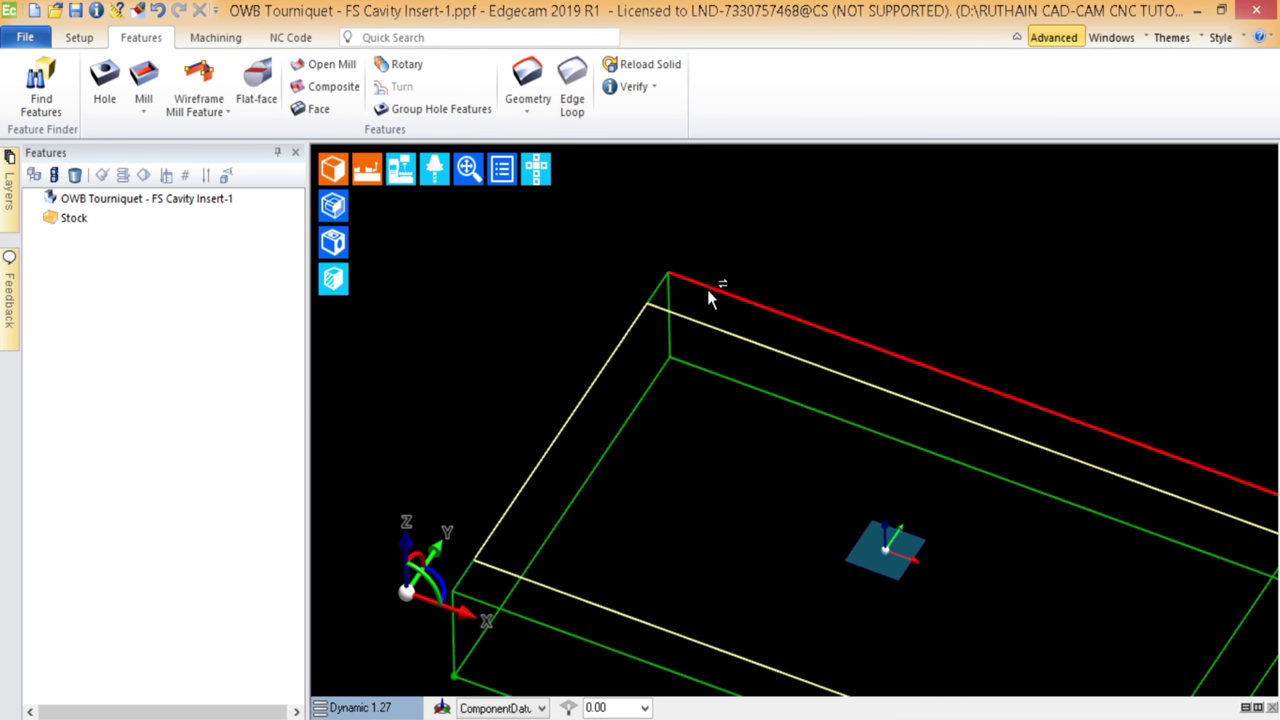
pyautogui.click(709, 294)
pyautogui.doubleClick(654, 382)
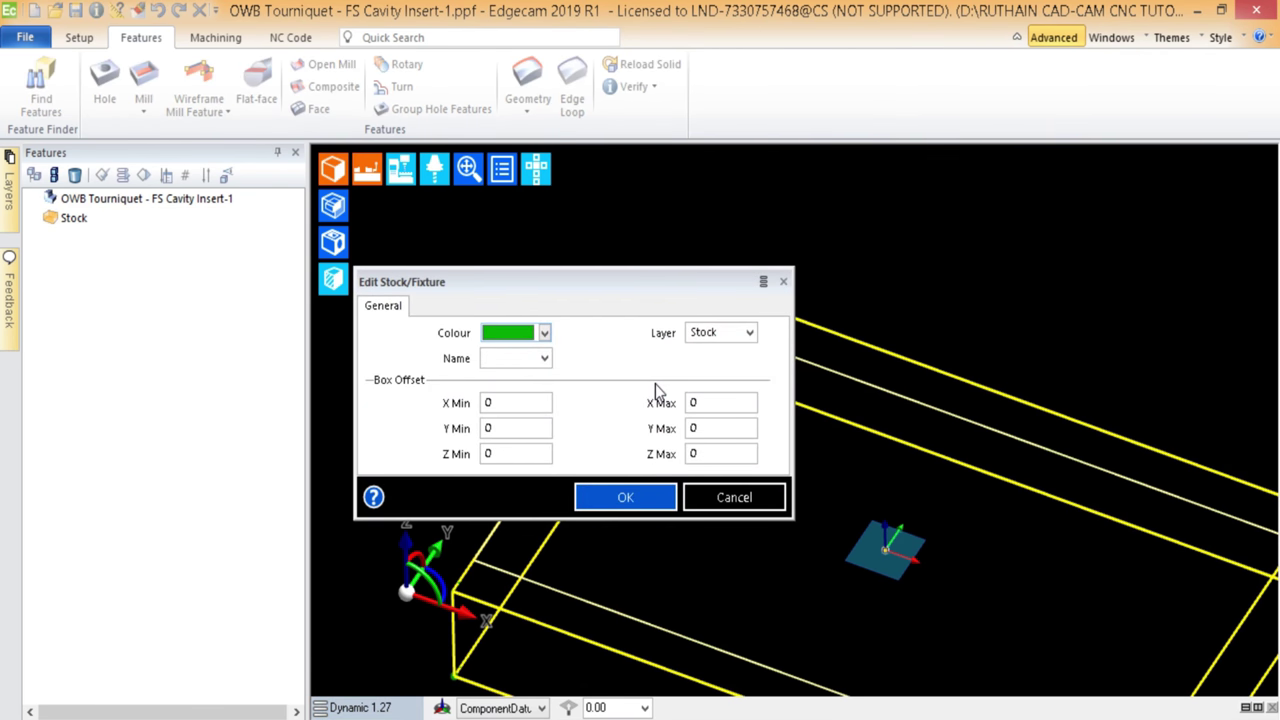
pyautogui.click(545, 333)
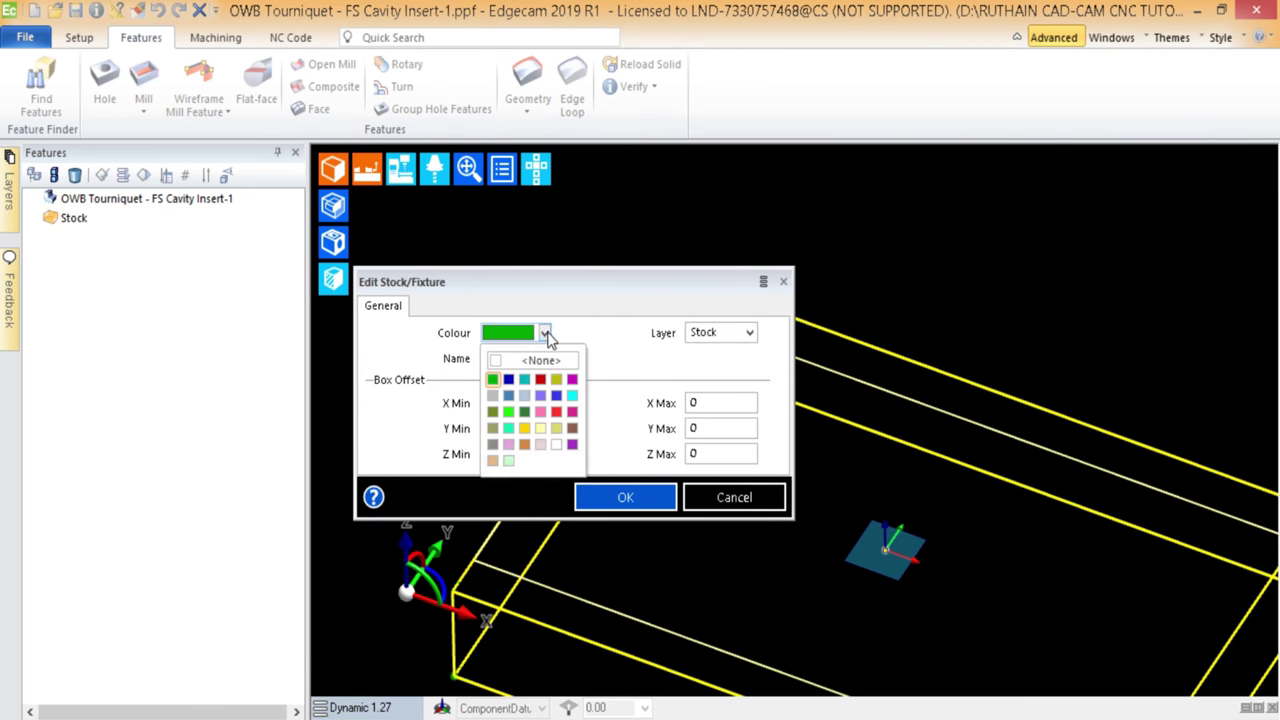
pyautogui.click(556, 412)
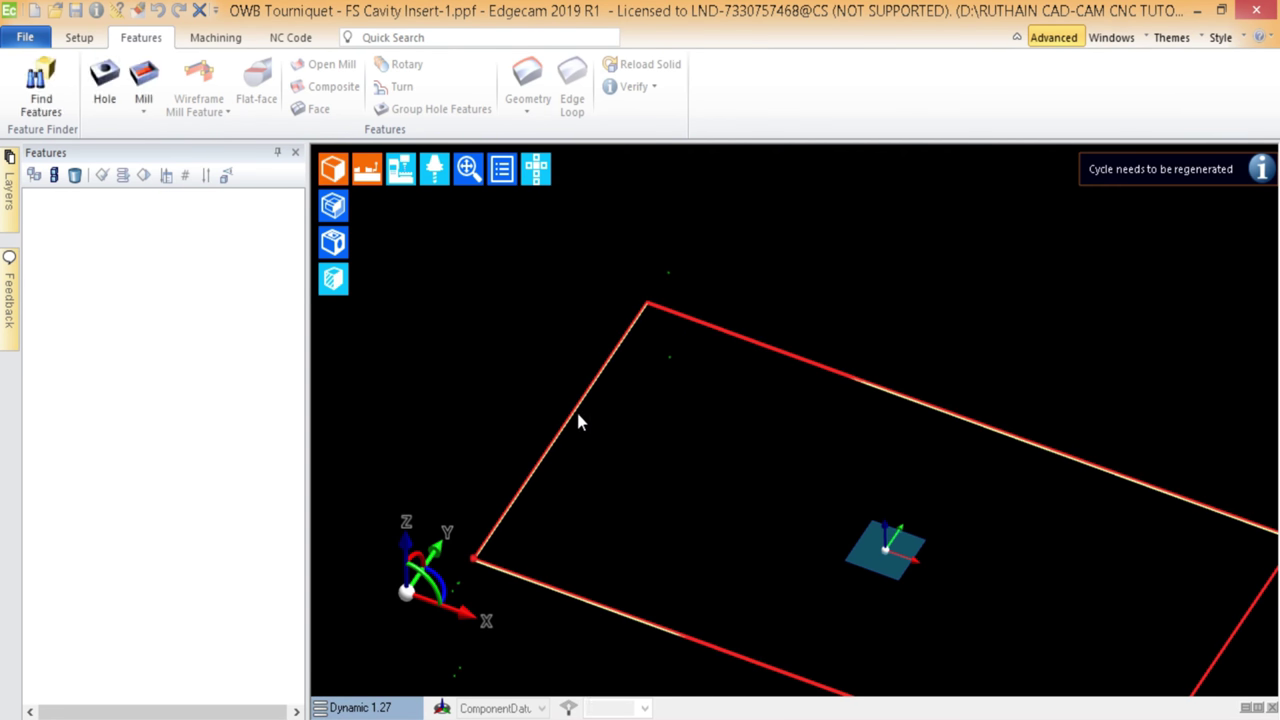
pyautogui.click(611, 357)
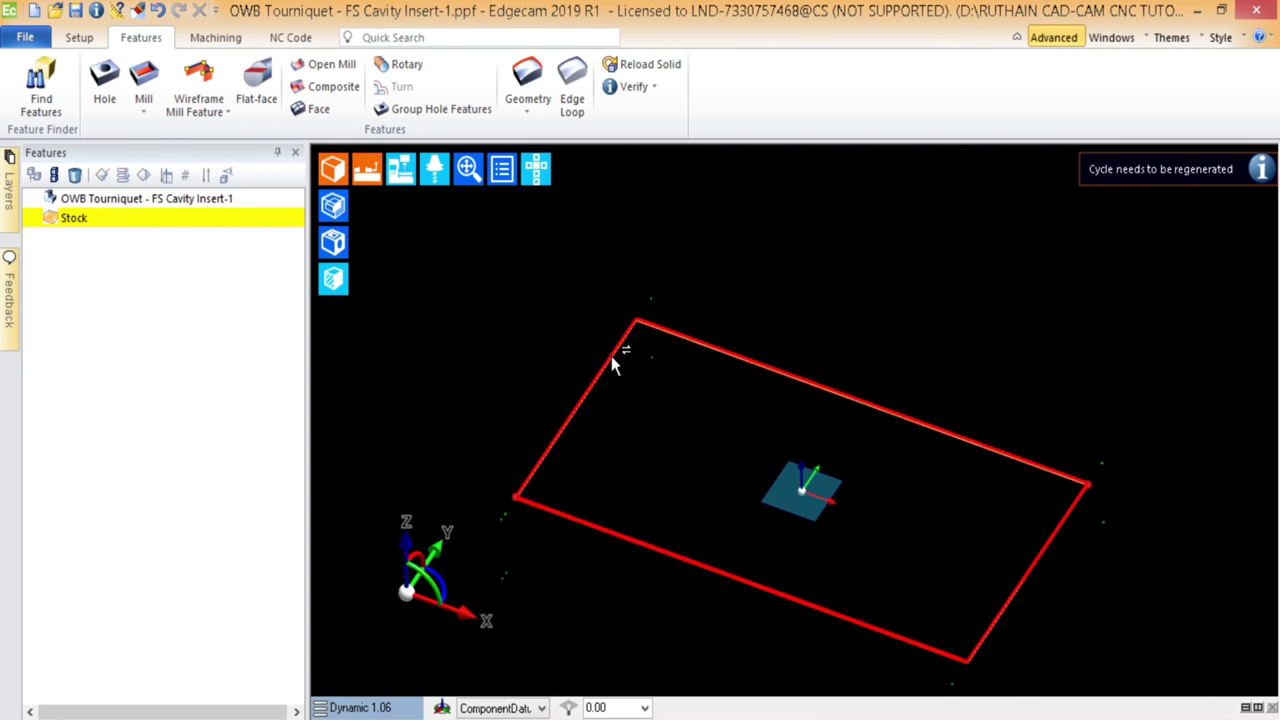
pyautogui.click(120, 234)
pyautogui.click(213, 40)
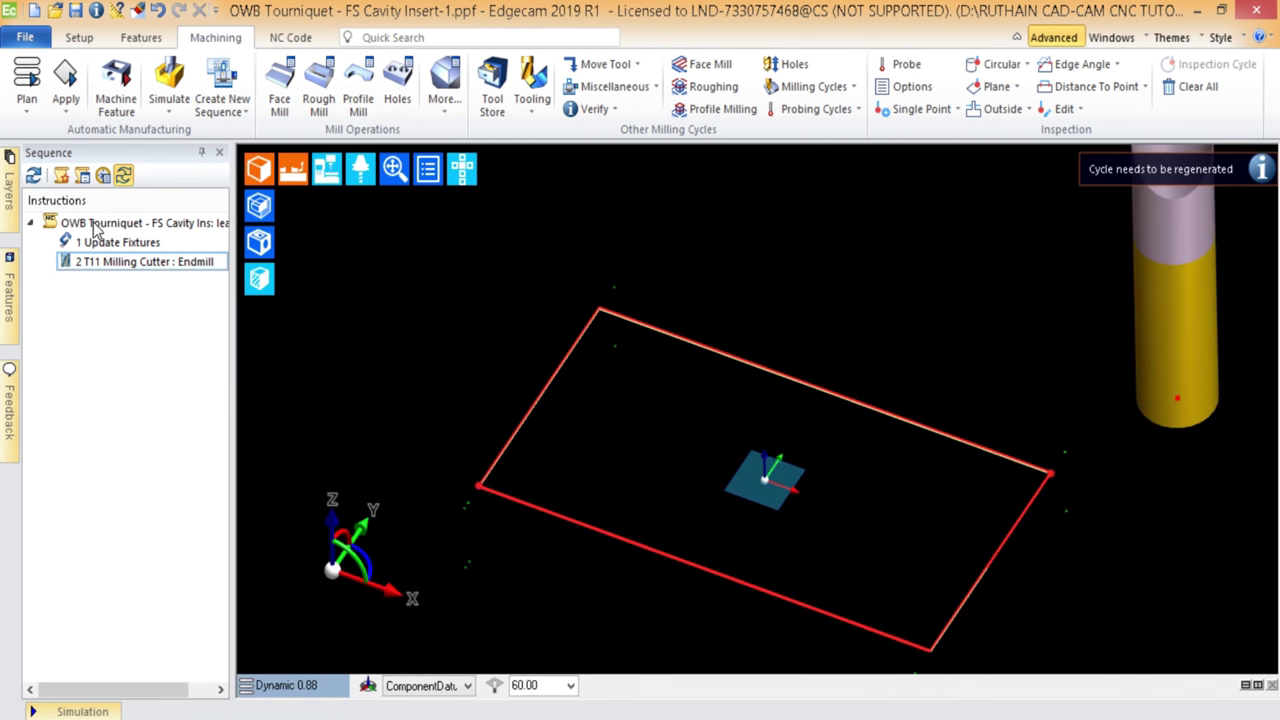
# - Regenerate the whole machining sequence from its root
pyautogui.click(104, 228)
pyautogui.rightClick(104, 228)
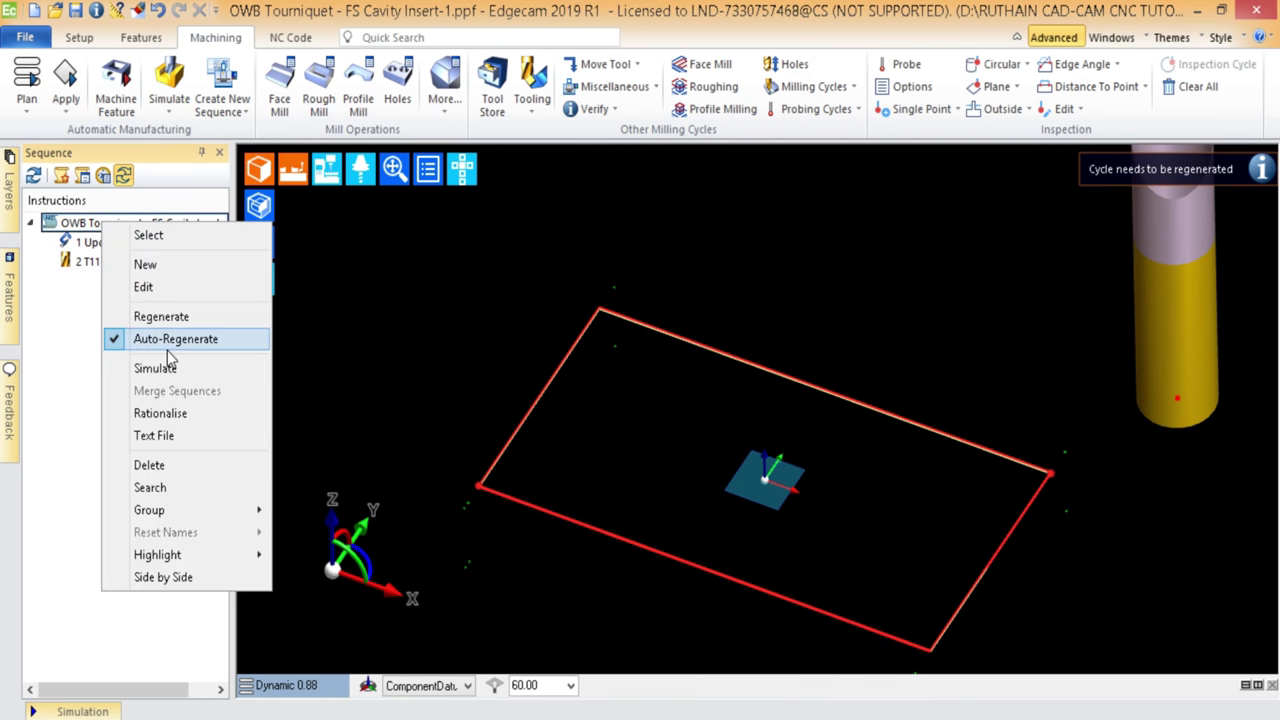
pyautogui.click(180, 317)
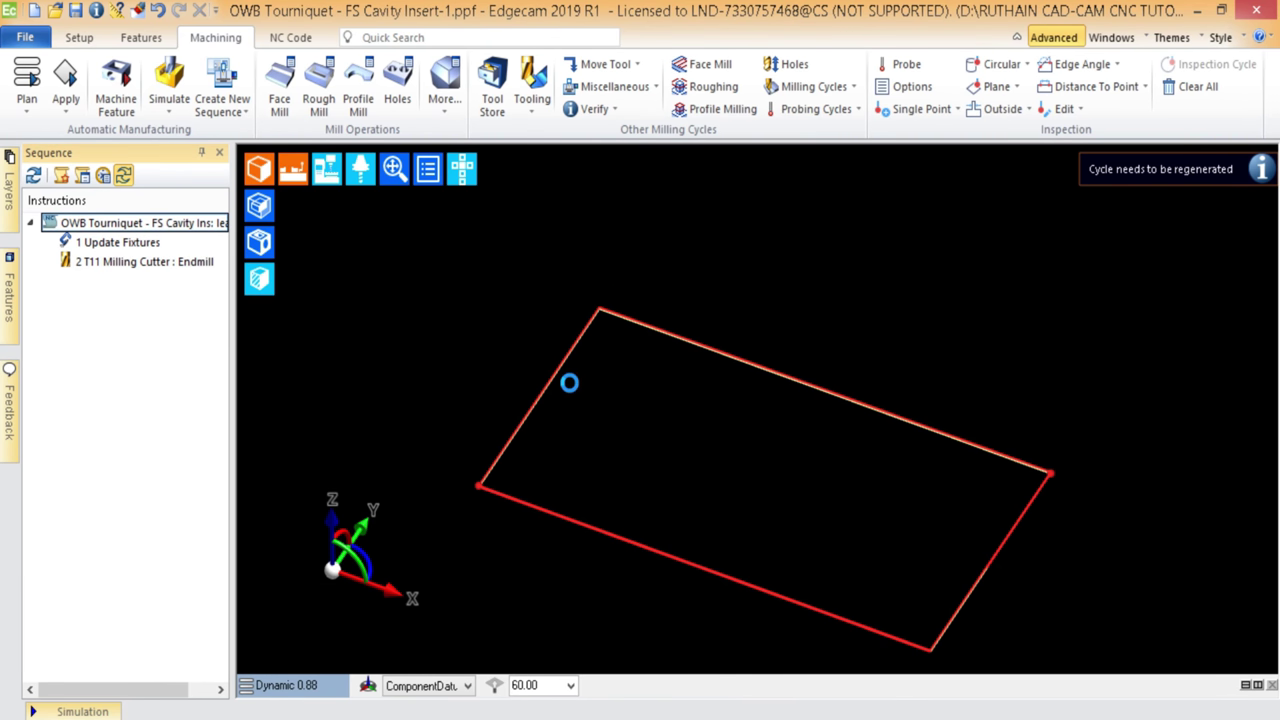
pyautogui.scroll(5, 585, 300)
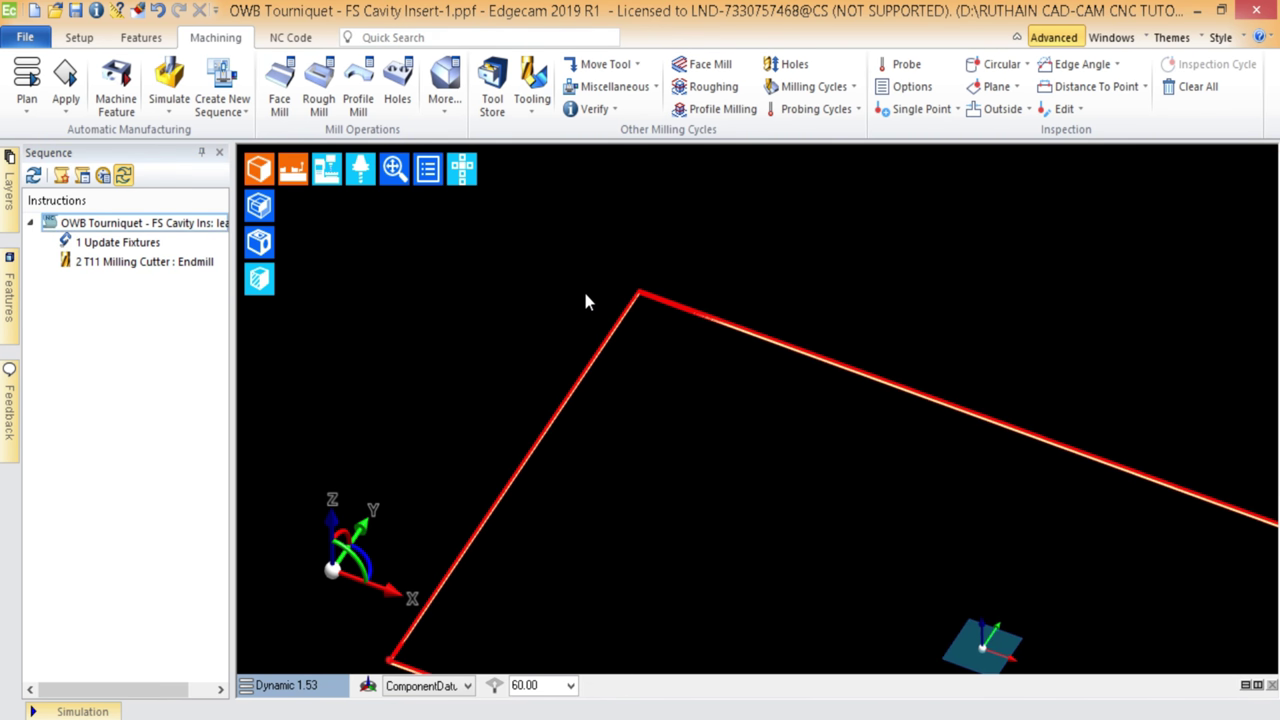
pyautogui.scroll(3, 770, 320)
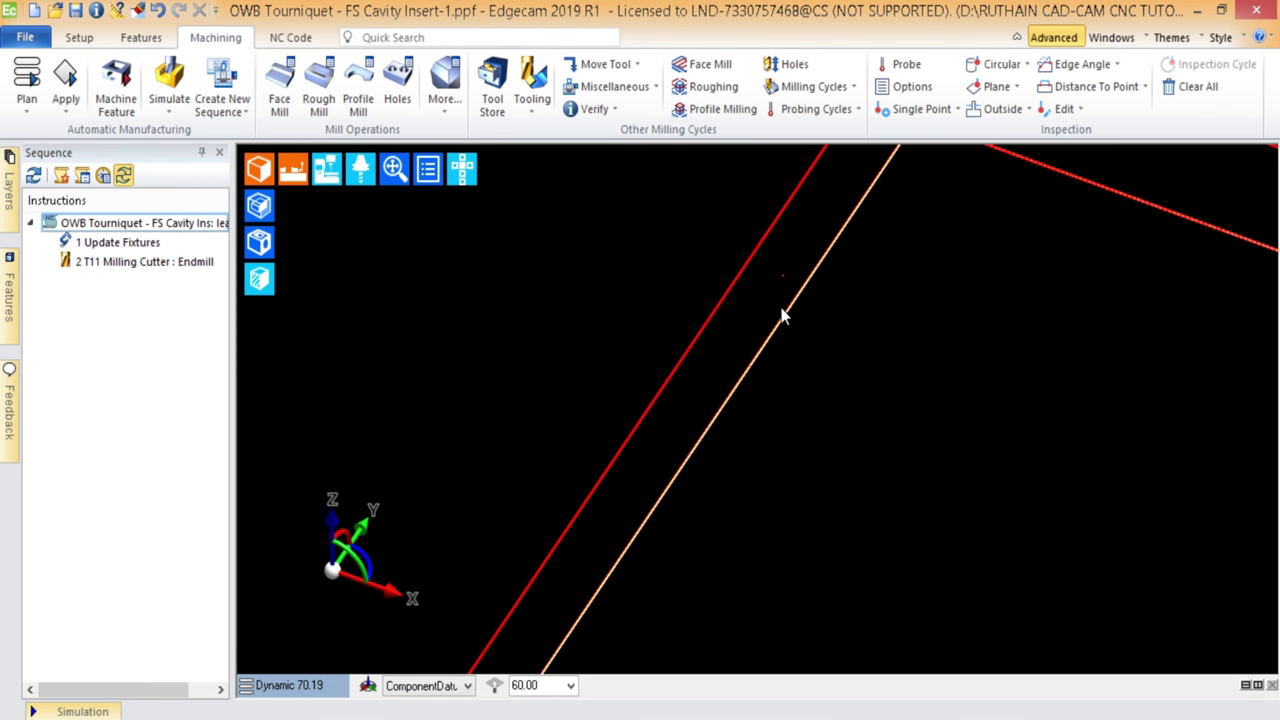
pyautogui.scroll(-3, 701, 392)
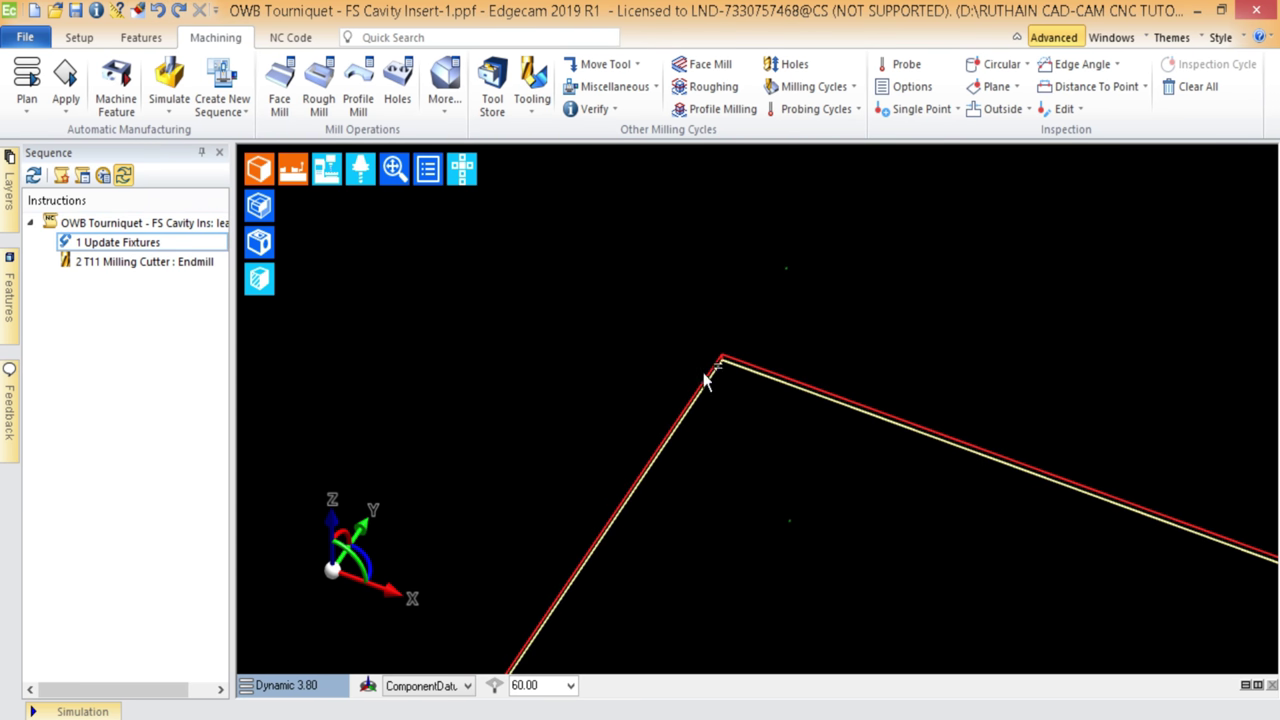
pyautogui.scroll(2, 706, 374)
# - Show the OWB Tourniquet solid layer and hide the Tool.1 and Stock layers
pyautogui.click(8, 186)
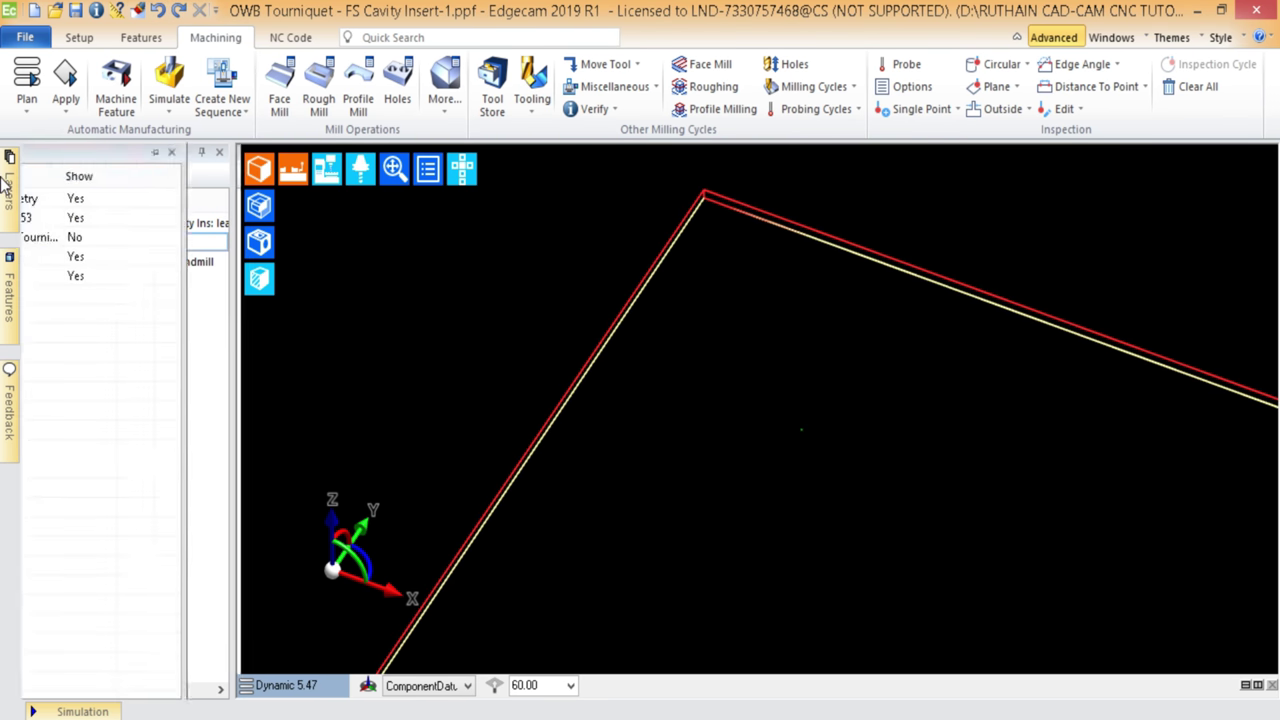
pyautogui.click(130, 237)
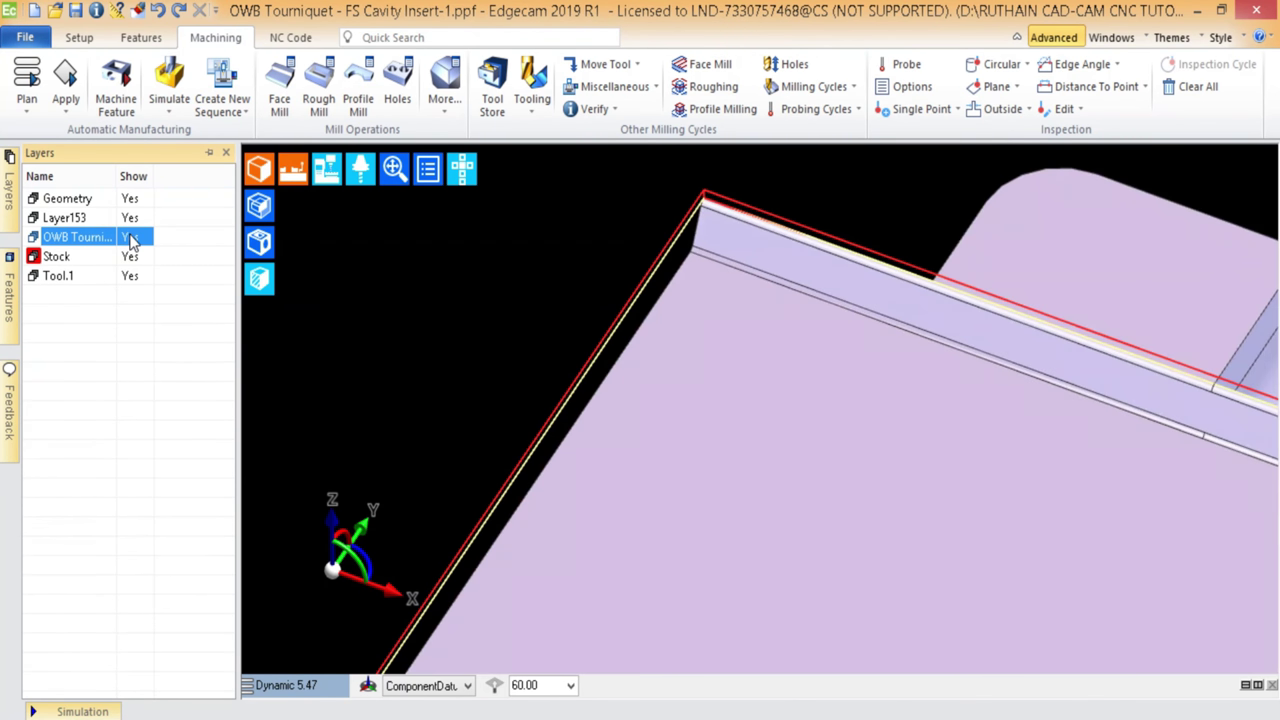
pyautogui.scroll(-5, 680, 291)
pyautogui.moveTo(698, 288); pyautogui.dragTo(784, 343, button='middle')
pyautogui.scroll(5, 495, 550)
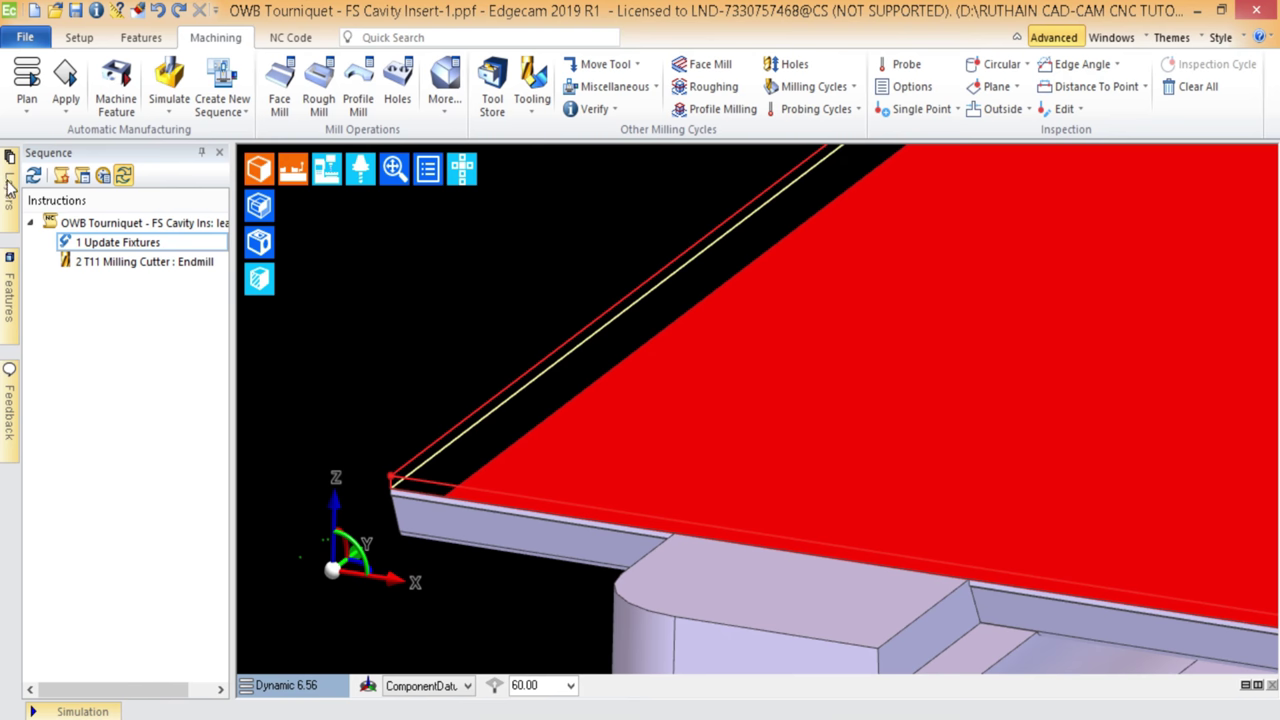
pyautogui.click(8, 180)
pyautogui.click(131, 277)
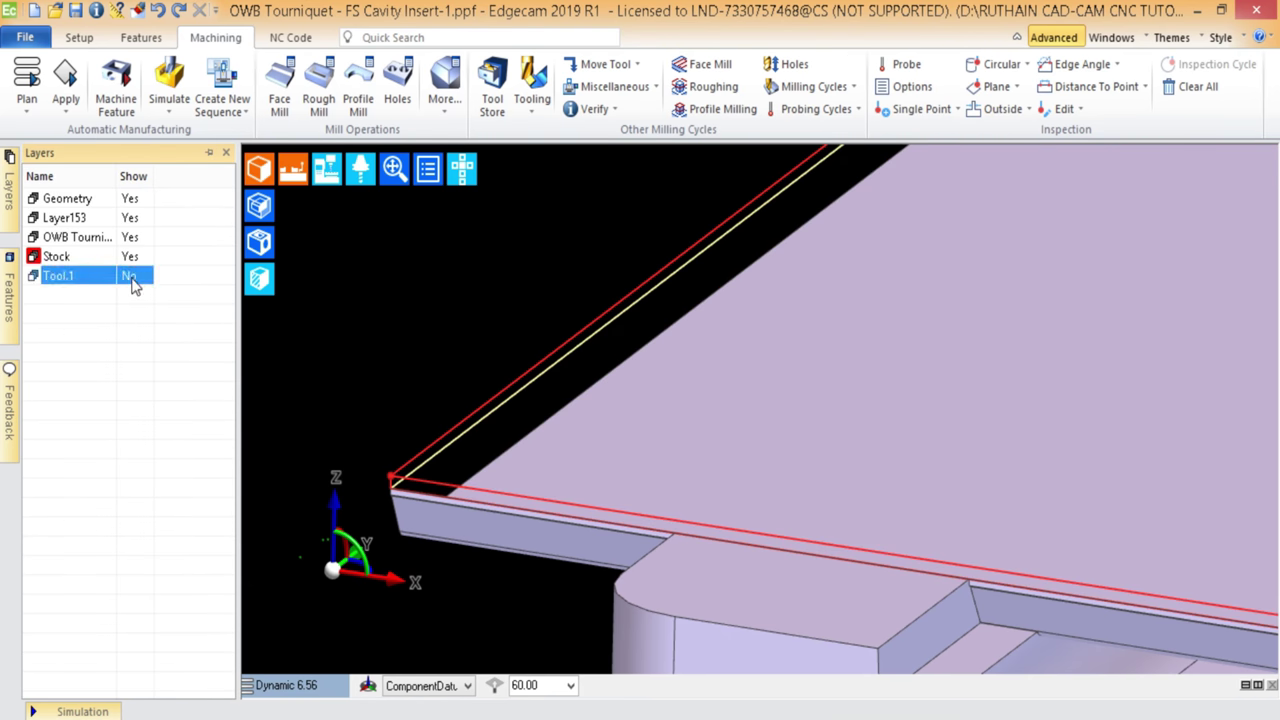
pyautogui.click(131, 257)
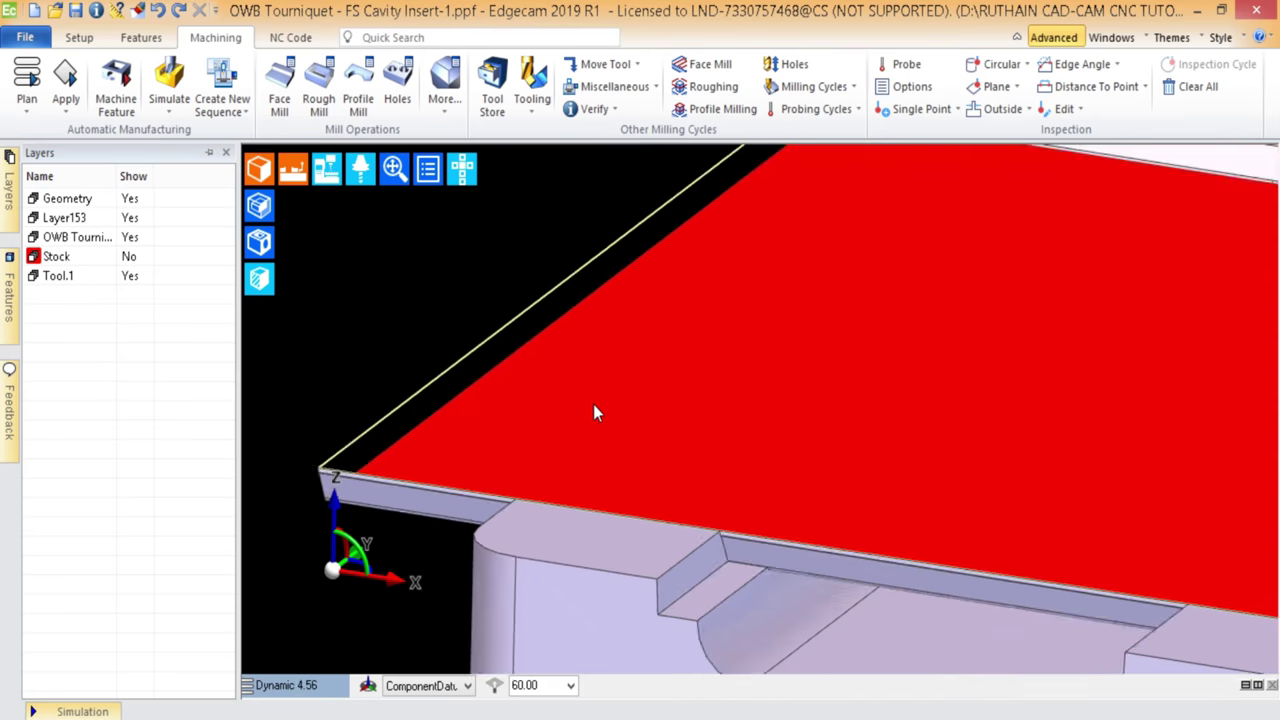
pyautogui.scroll(-5, 594, 414)
pyautogui.moveTo(594, 414); pyautogui.dragTo(662, 492, button='middle')
# - Switch to the Top view, orbit to an angled 3D view, and start a Profiling operation
pyautogui.click(246, 685)
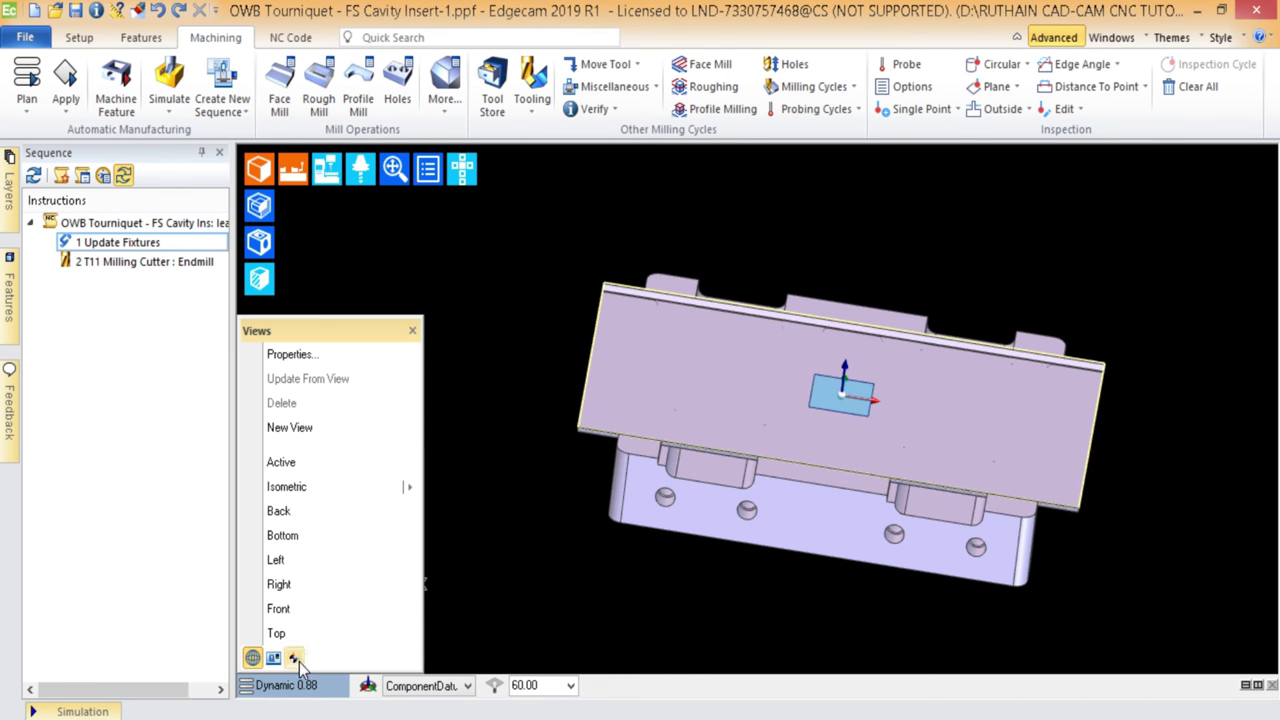
pyautogui.scroll(-1, 591, 417)
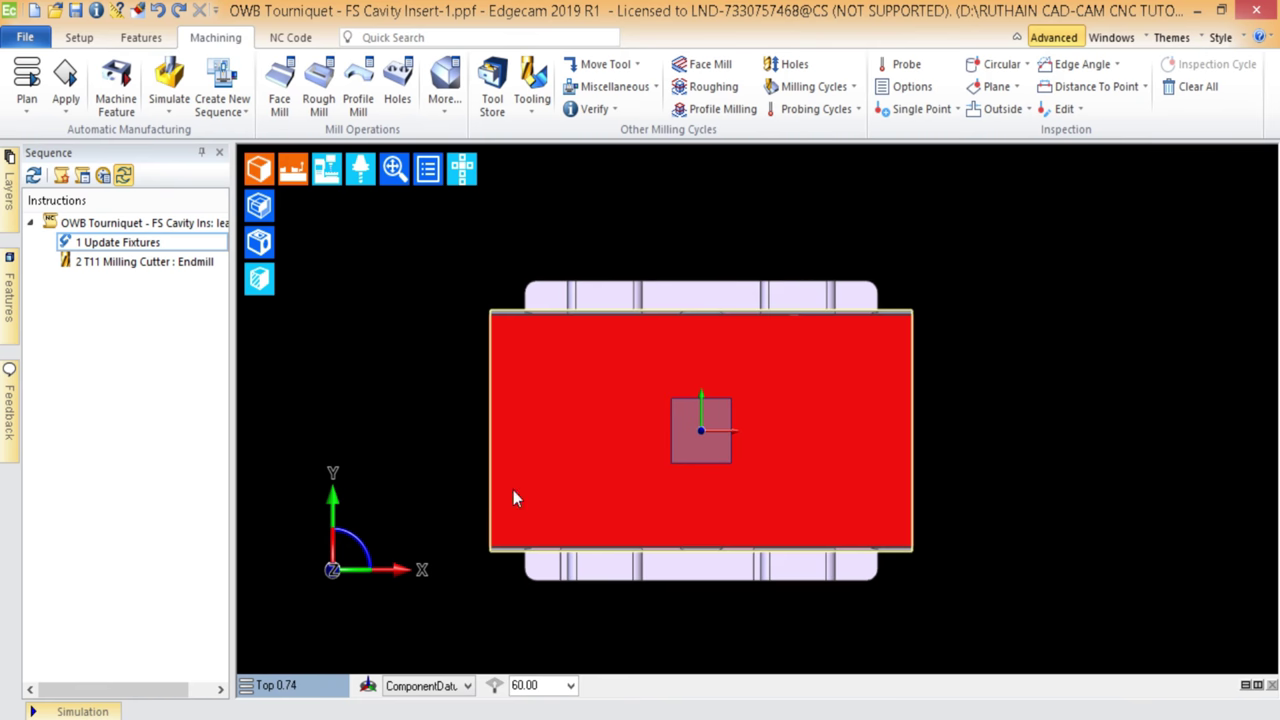
pyautogui.moveTo(514, 497); pyautogui.dragTo(717, 186, button='middle')
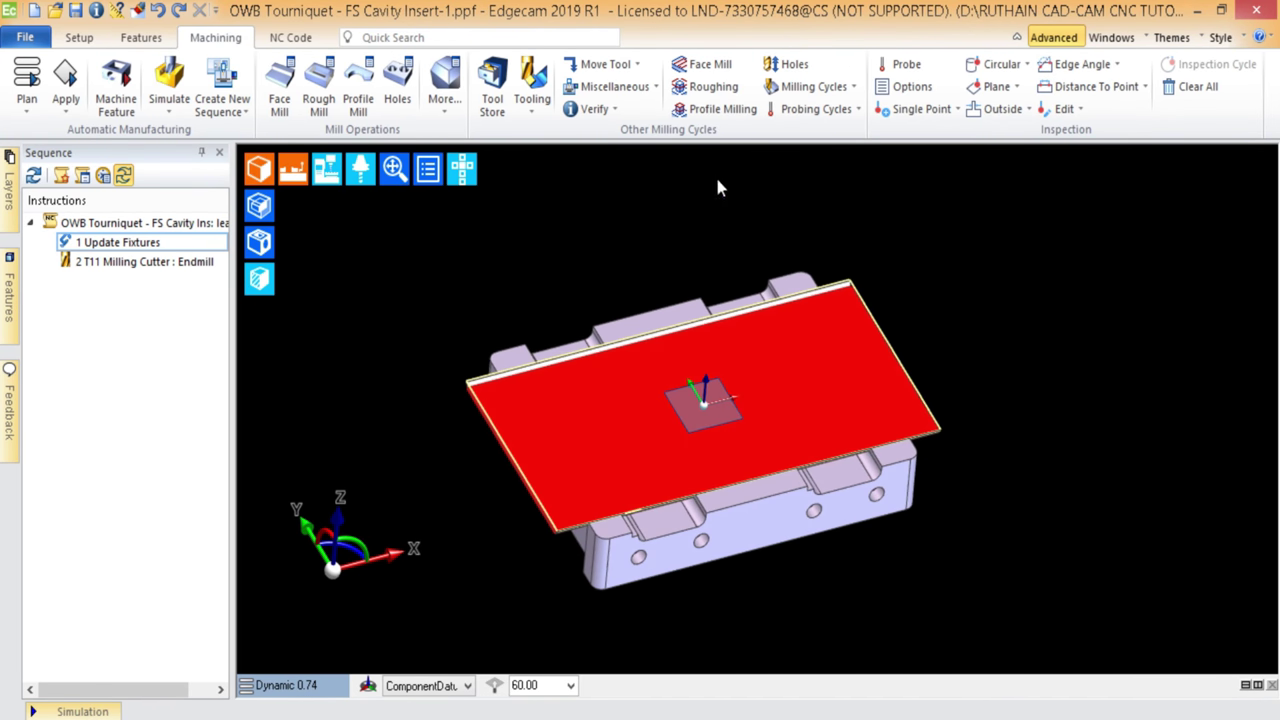
pyautogui.click(715, 109)
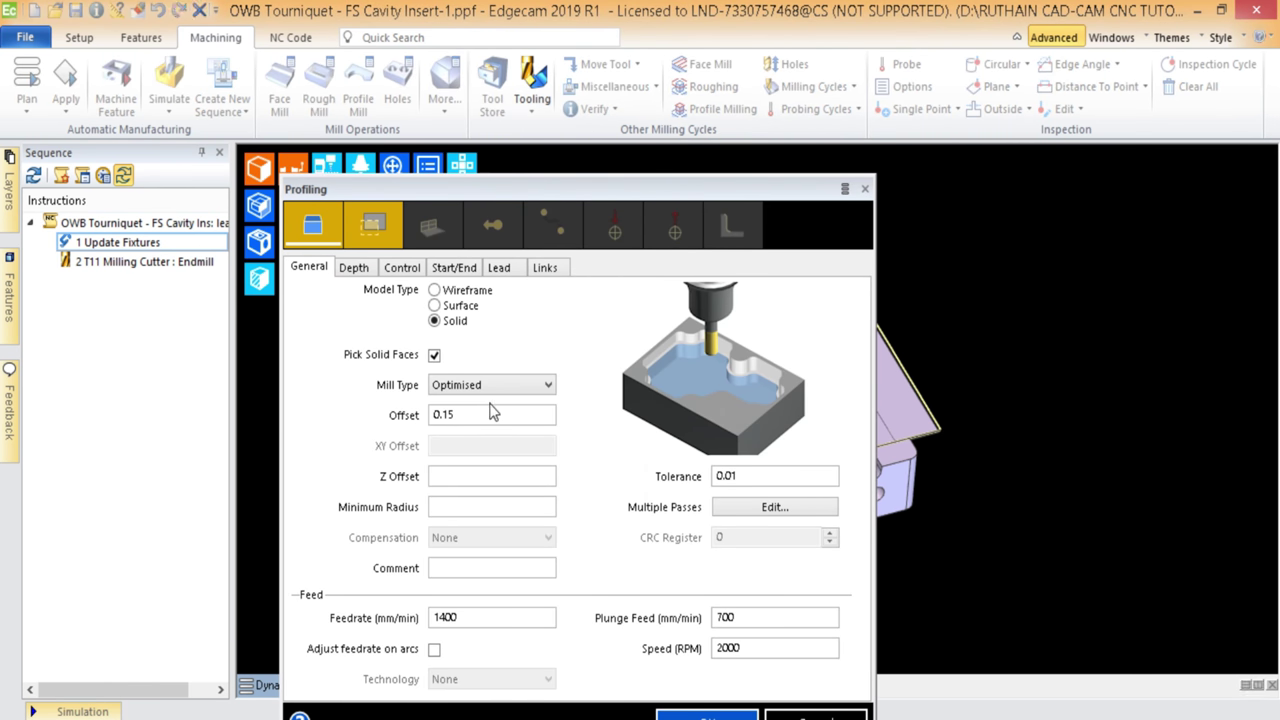
# - Set the Profiling model type to Surface and keep Optimised as the mill type
pyautogui.click(450, 305)
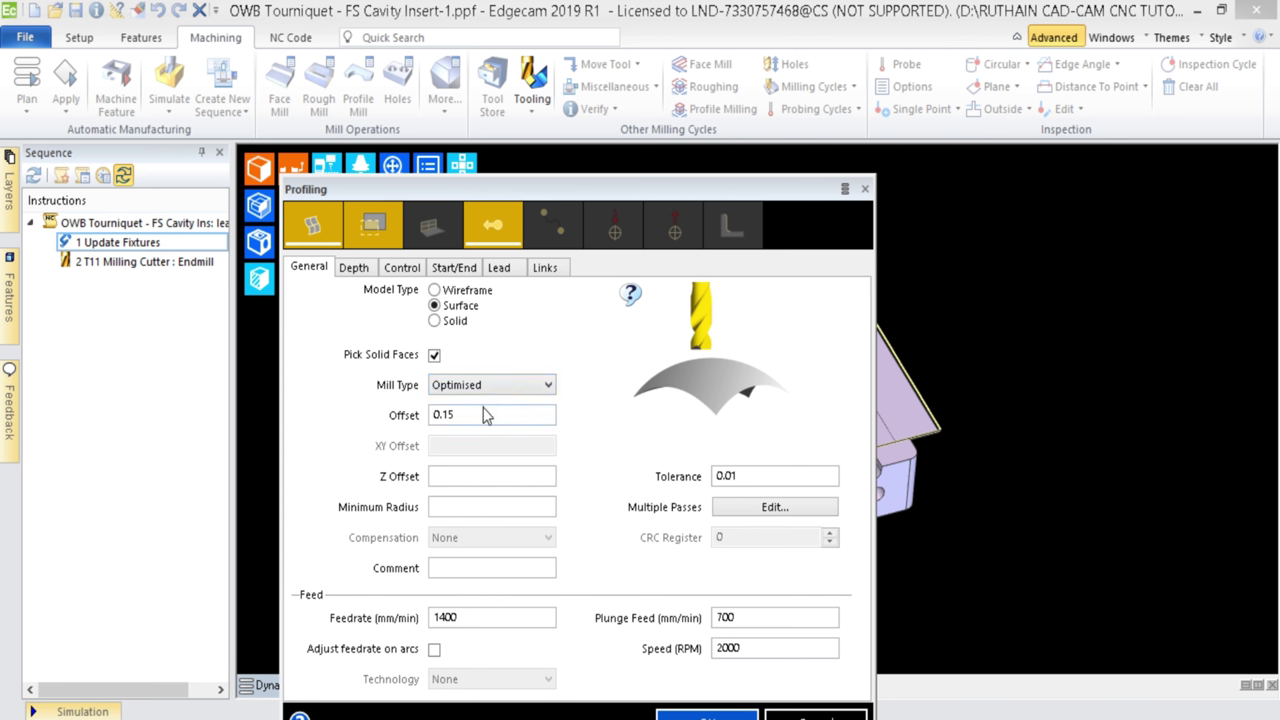
pyautogui.click(523, 384)
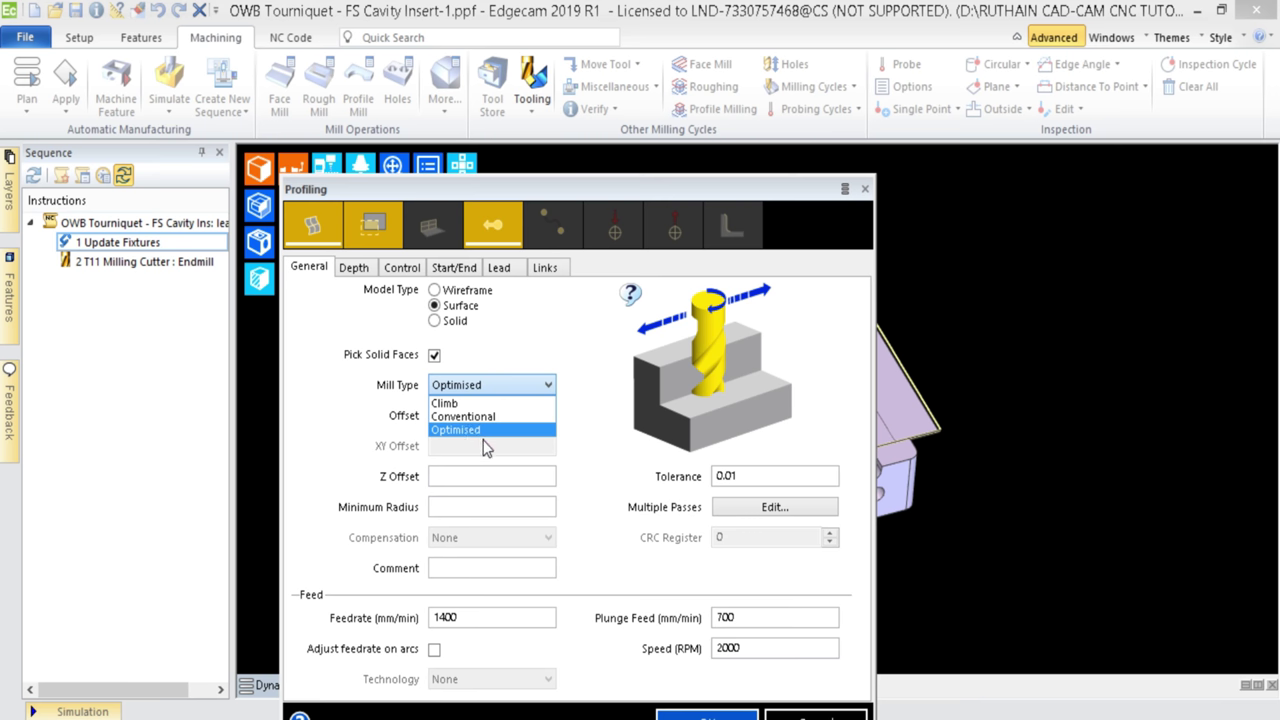
pyautogui.click(474, 384)
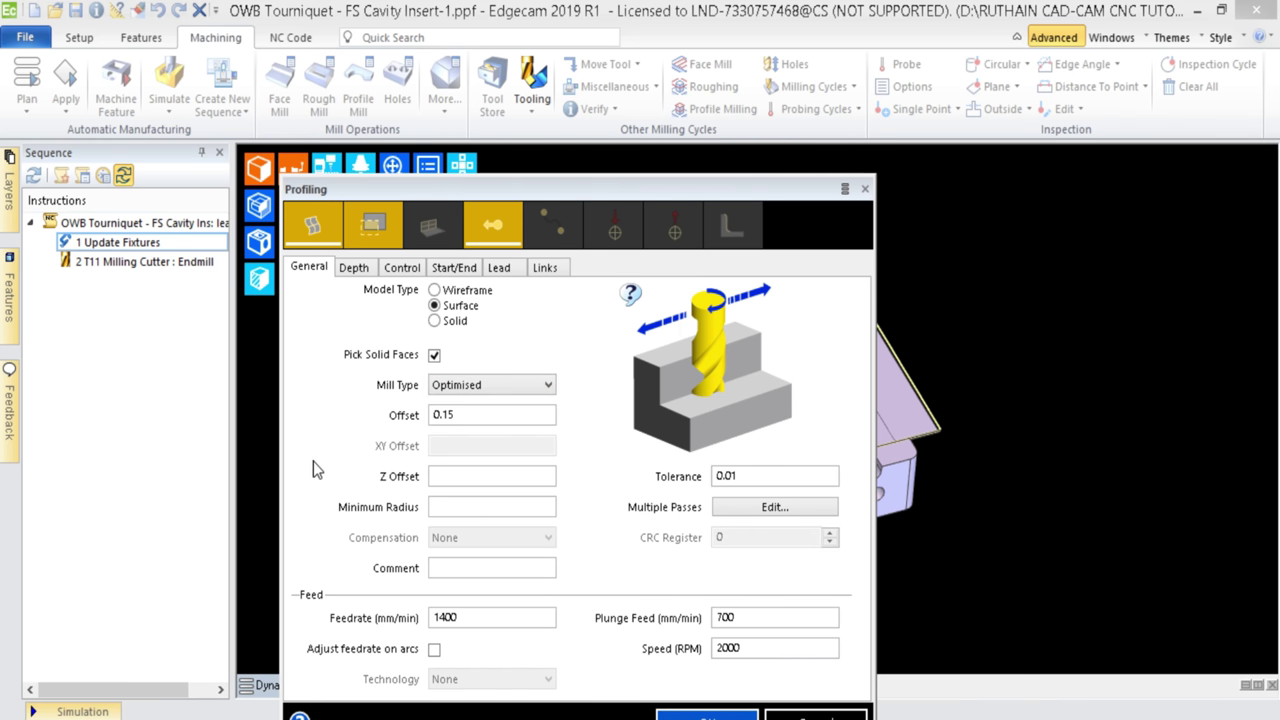
pyautogui.click(486, 616)
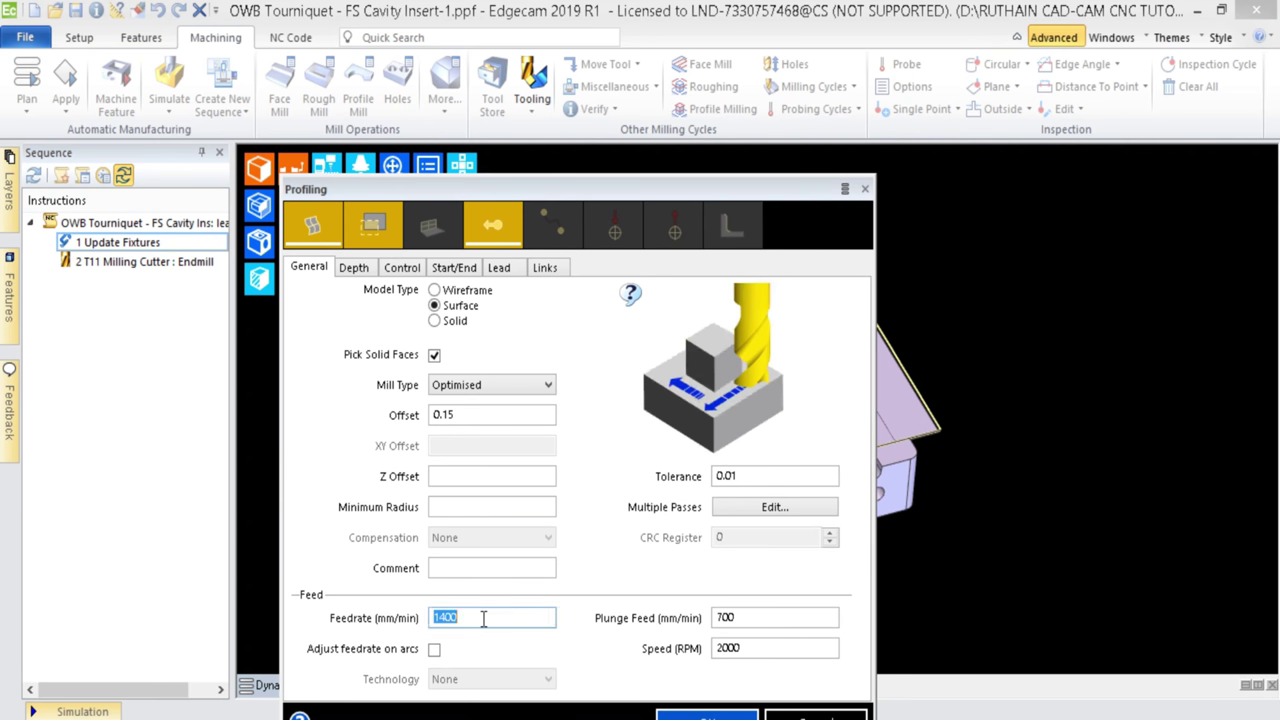
# - Set the profiling feedrate to 1500 and the plunge feed to 1000 mm/min
pyautogui.click(763, 647)
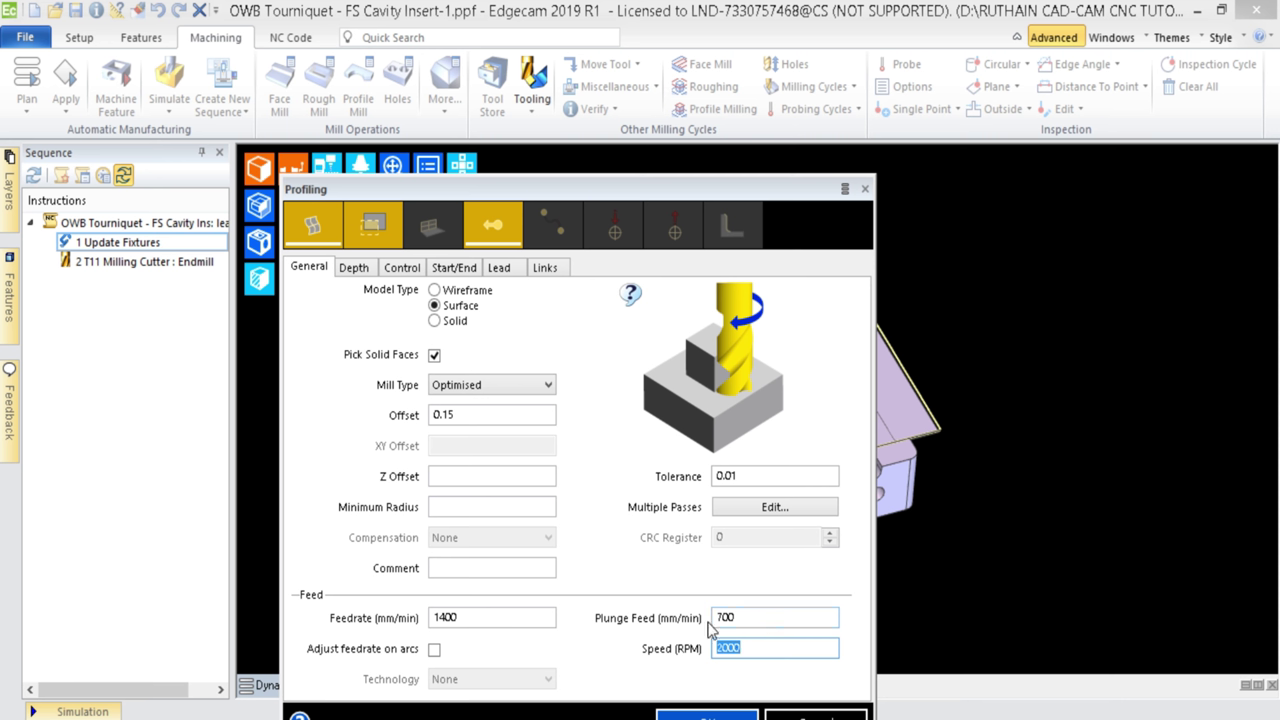
pyautogui.moveTo(689, 481)
pyautogui.click(486, 617)
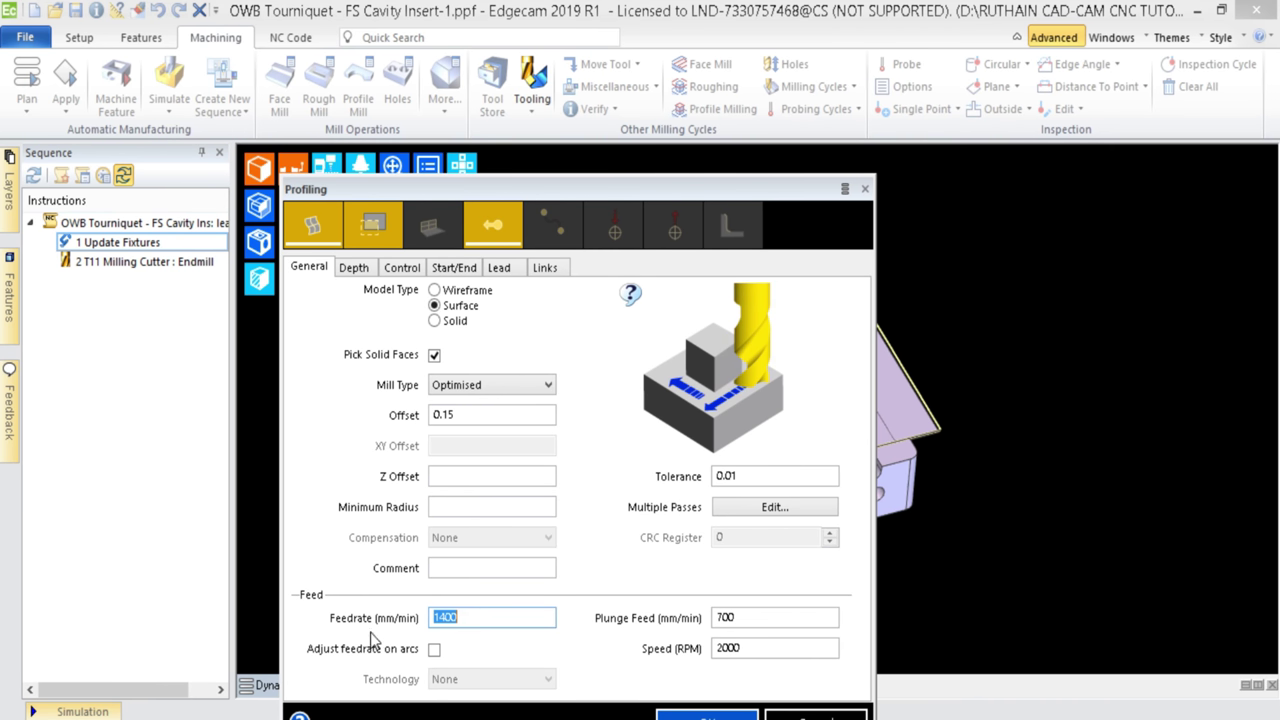
pyautogui.write('1500')
pyautogui.click(766, 617)
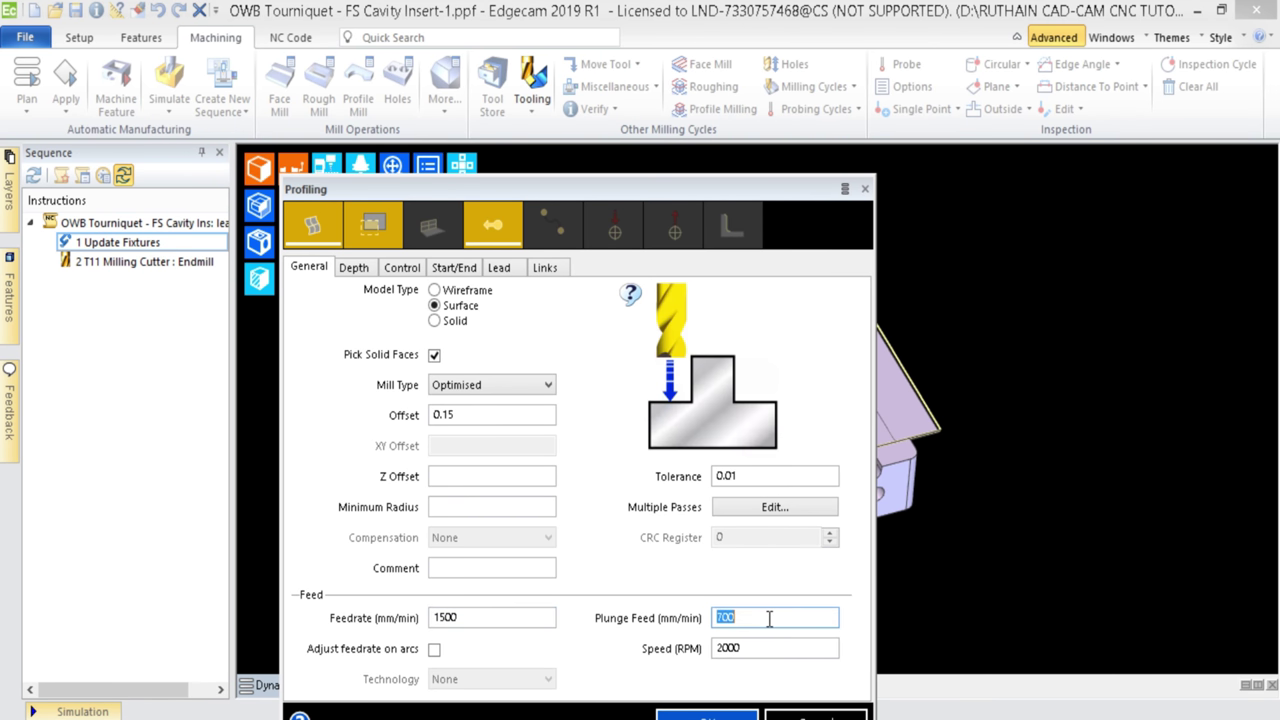
pyautogui.write('1000')
pyautogui.click(355, 268)
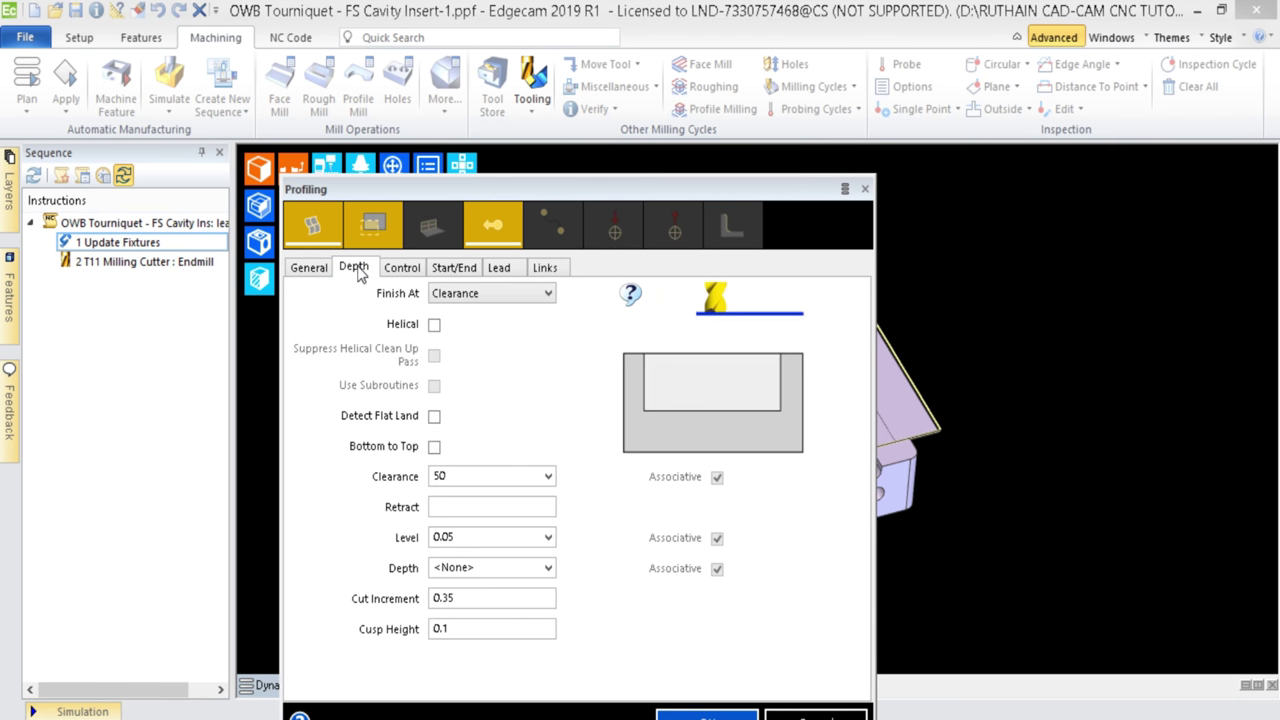
# - Enter Clearance 20, Retract 5 and Level 0.05 on the Depth tab
pyautogui.click(478, 512)
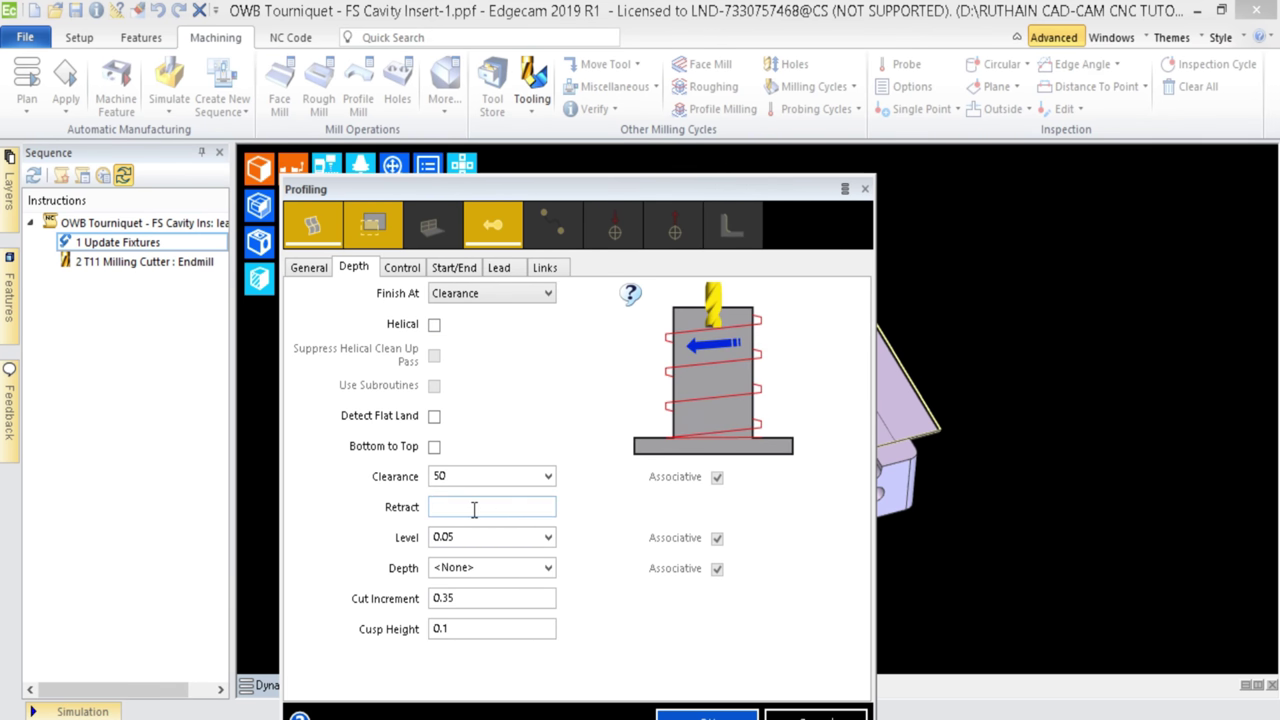
pyautogui.click(485, 476)
pyautogui.write('20')
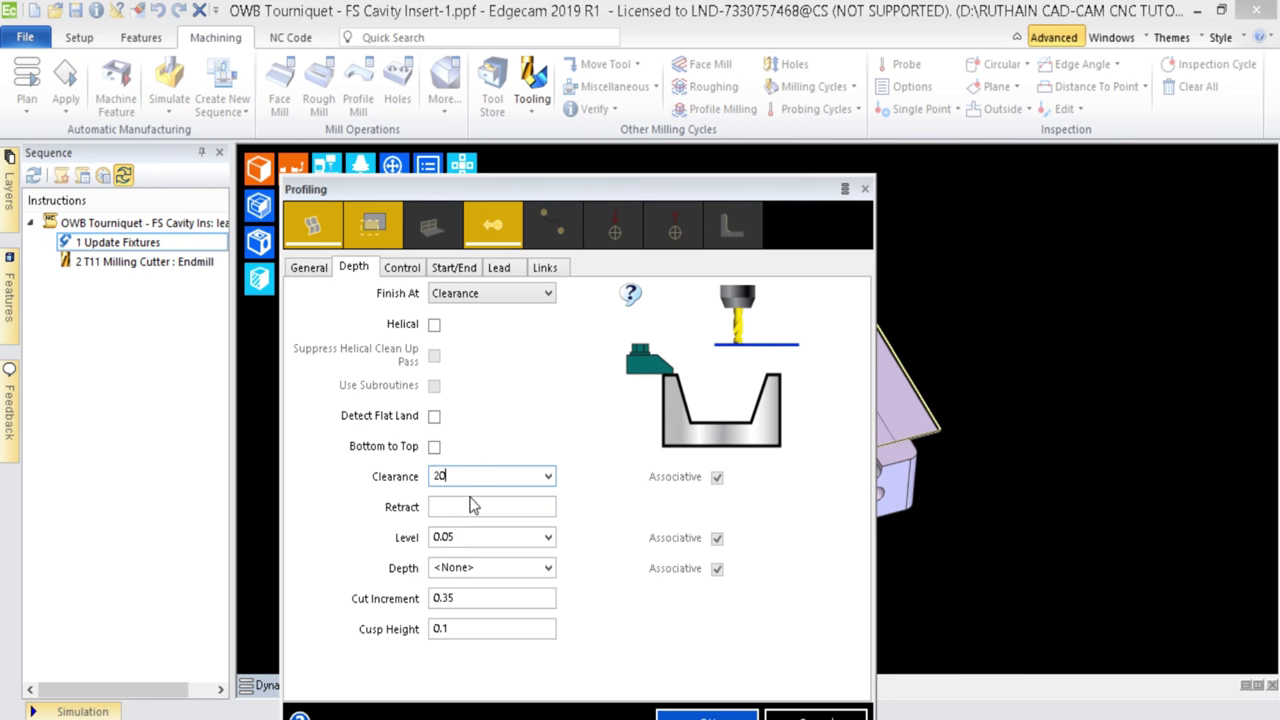
pyautogui.click(460, 506)
pyautogui.write('5')
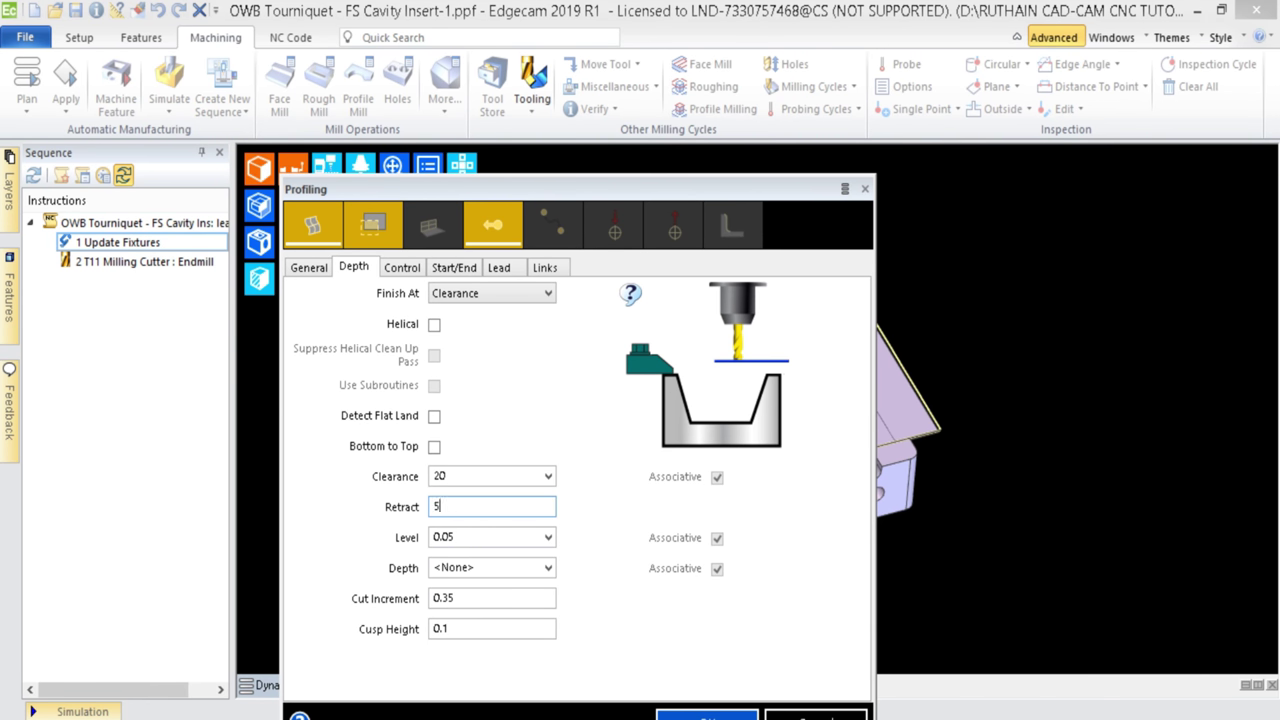
pyautogui.click(473, 537)
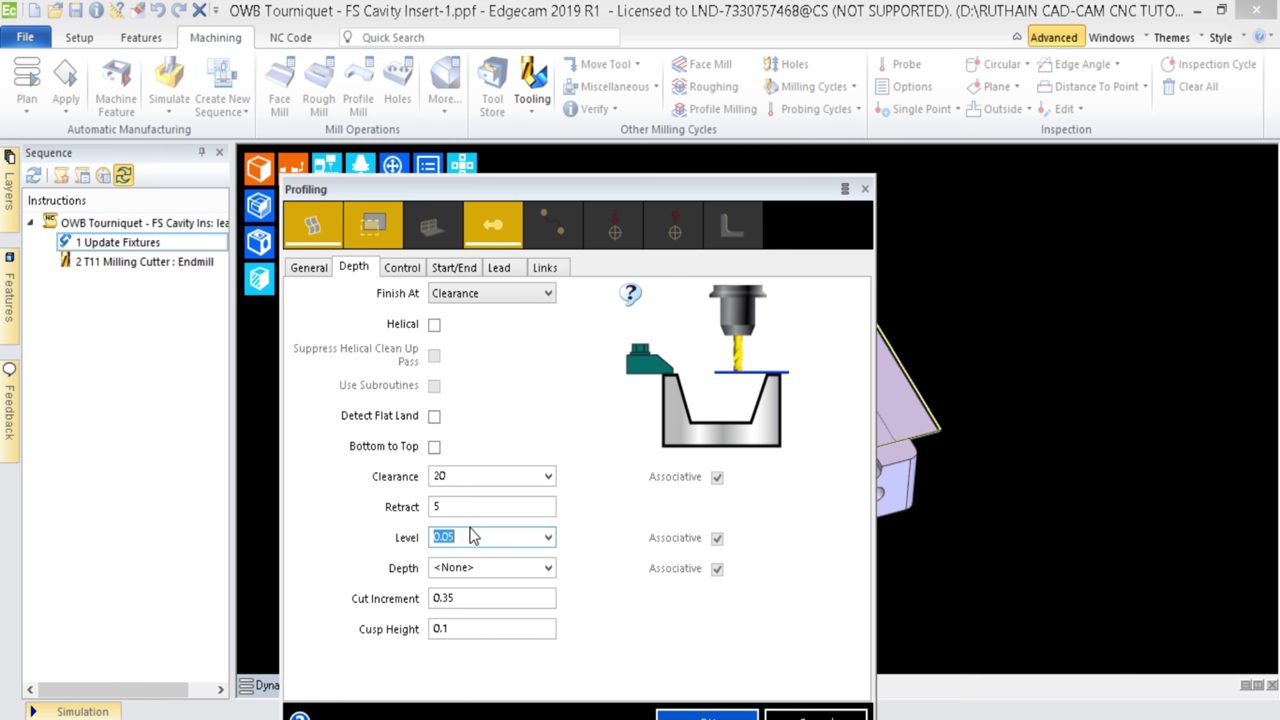
pyautogui.write('0.05')
pyautogui.click(470, 598)
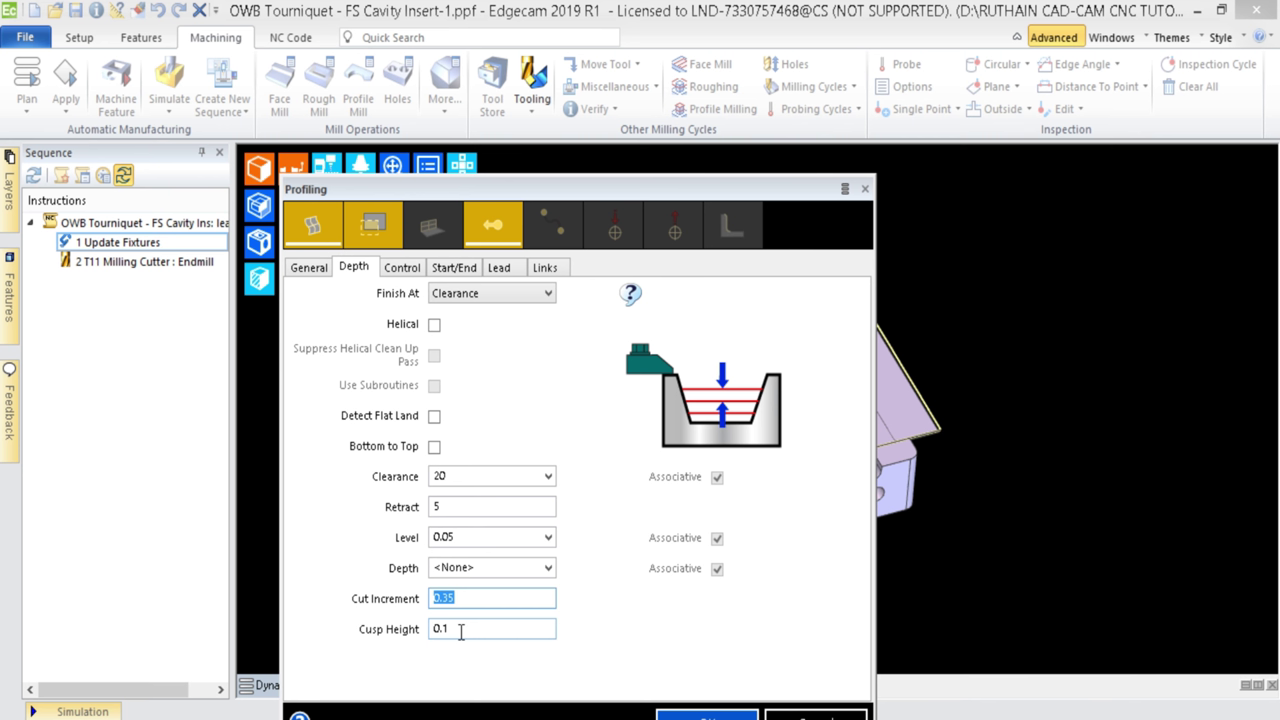
pyautogui.click(404, 269)
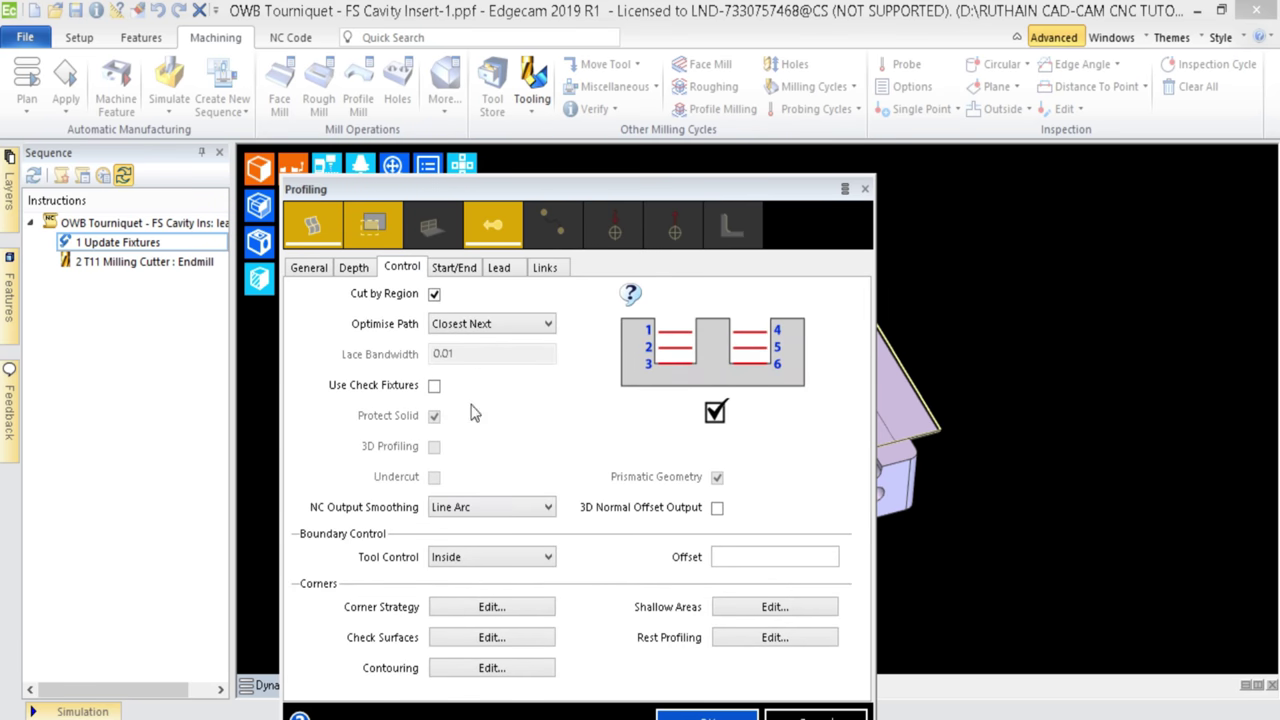
# - Set tool control to Centre and clear the start and end extension values
pyautogui.click(527, 566)
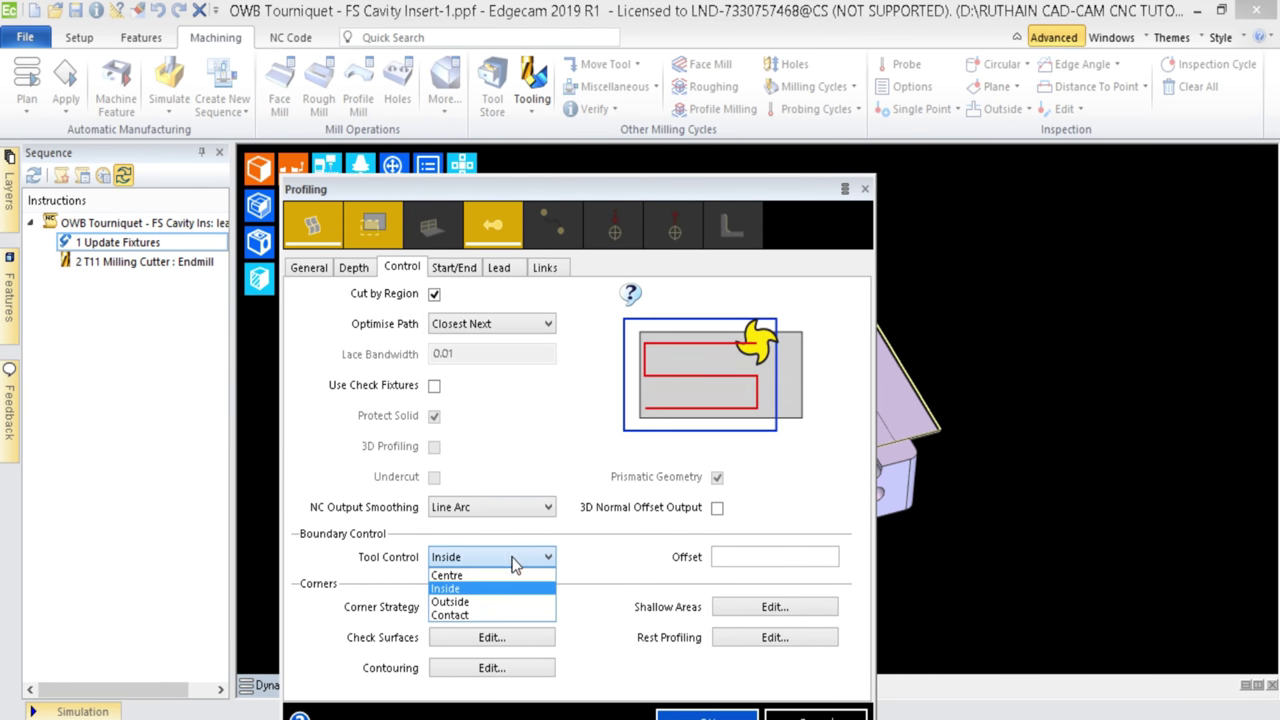
pyautogui.click(462, 576)
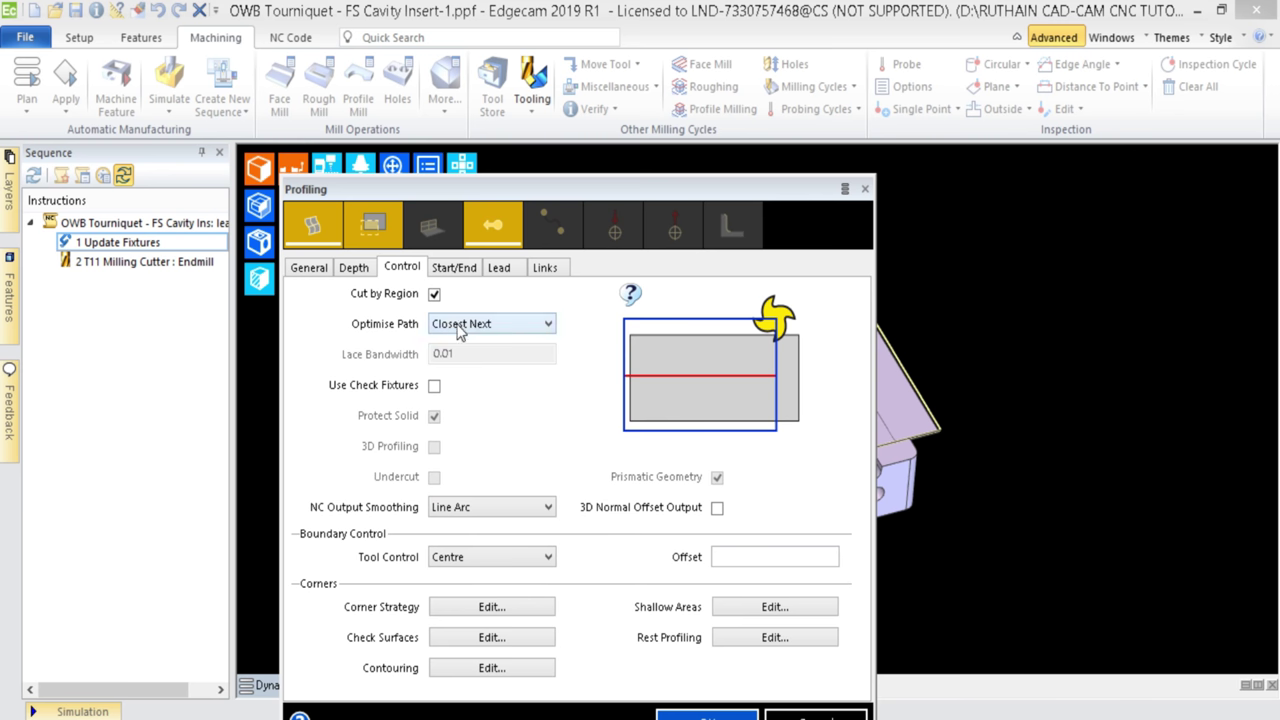
pyautogui.click(463, 274)
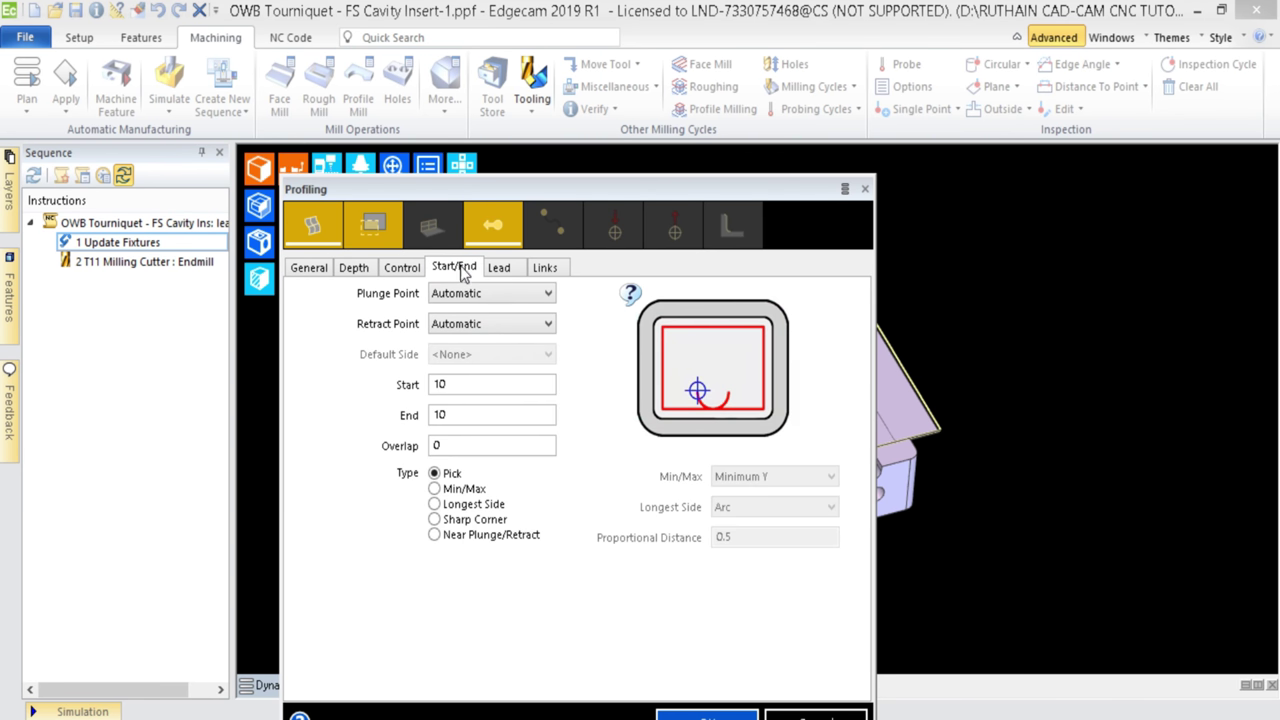
pyautogui.click(454, 384)
pyautogui.click(450, 414)
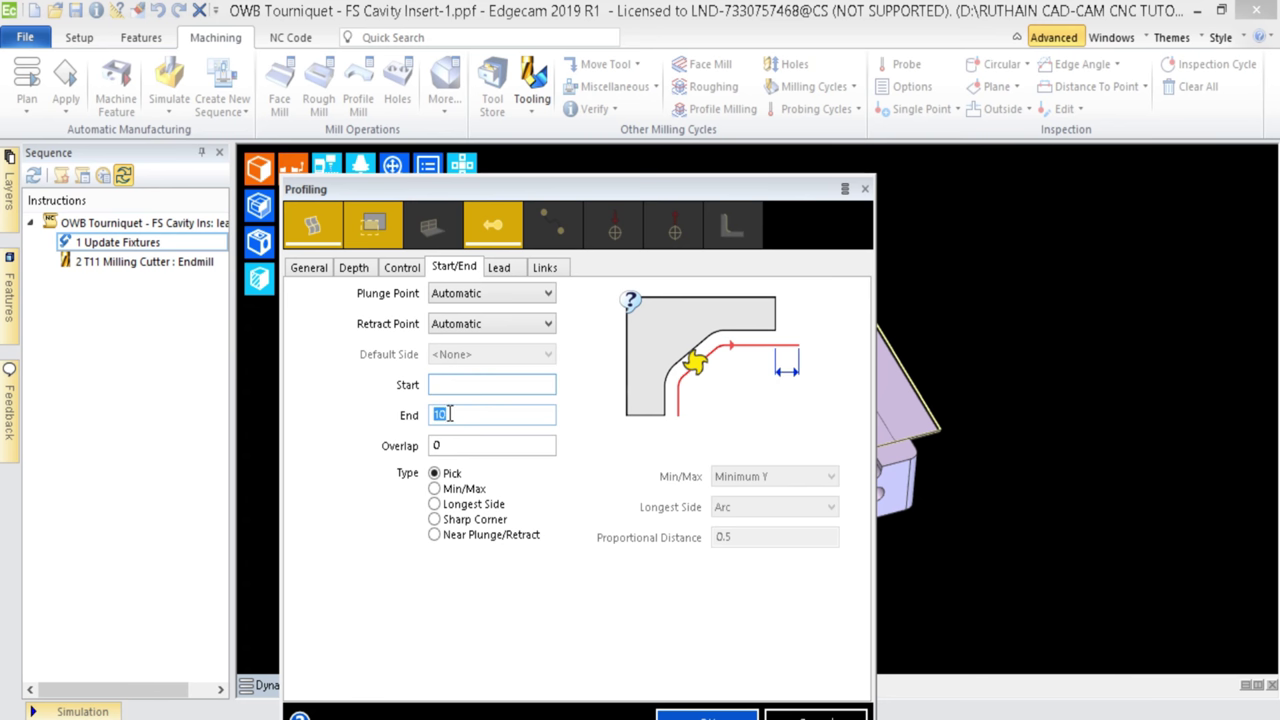
# - Set the lead type to None, adjust the Links settings, and accept the profiling settings
pyautogui.click(506, 267)
pyautogui.click(451, 296)
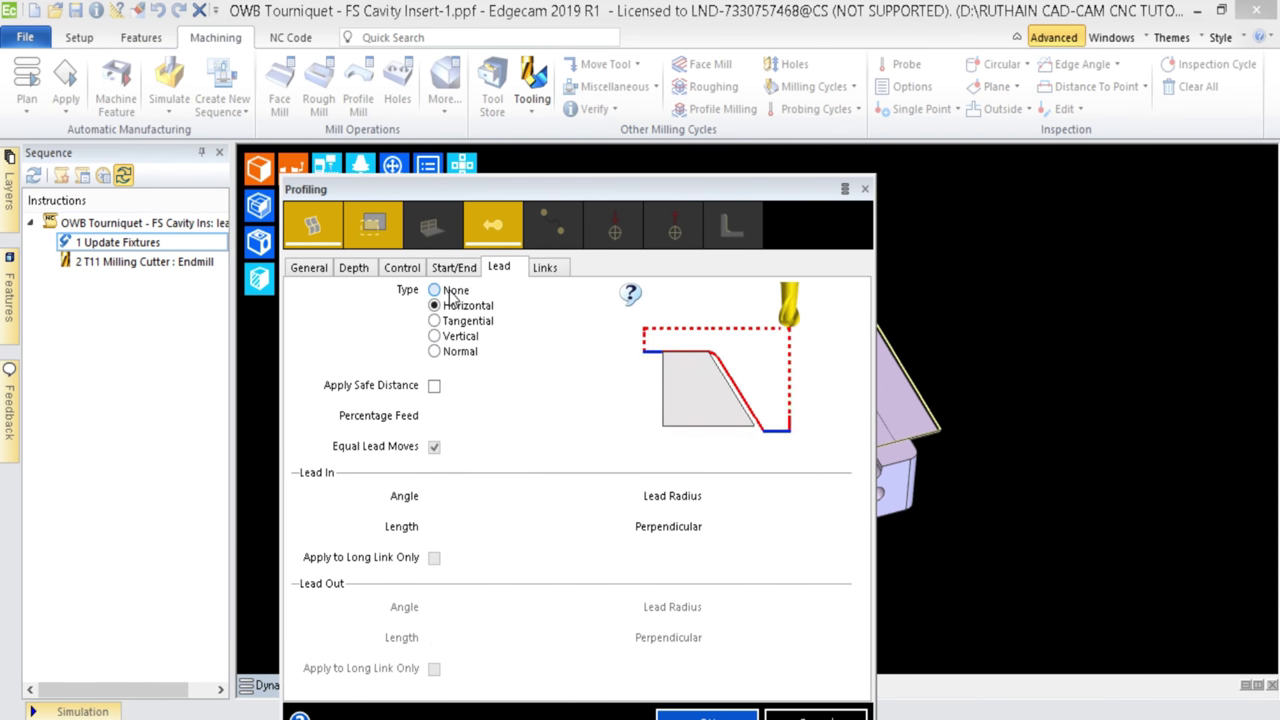
pyautogui.click(542, 268)
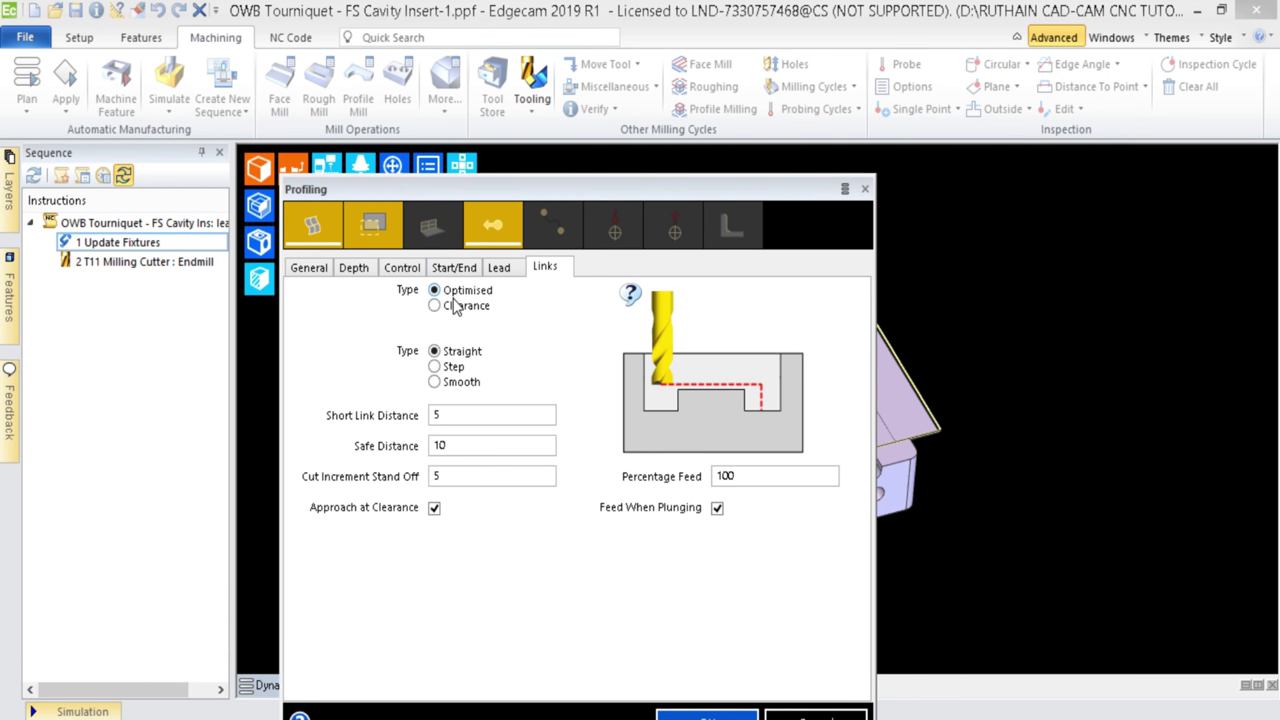
pyautogui.click(522, 452)
pyautogui.click(700, 716)
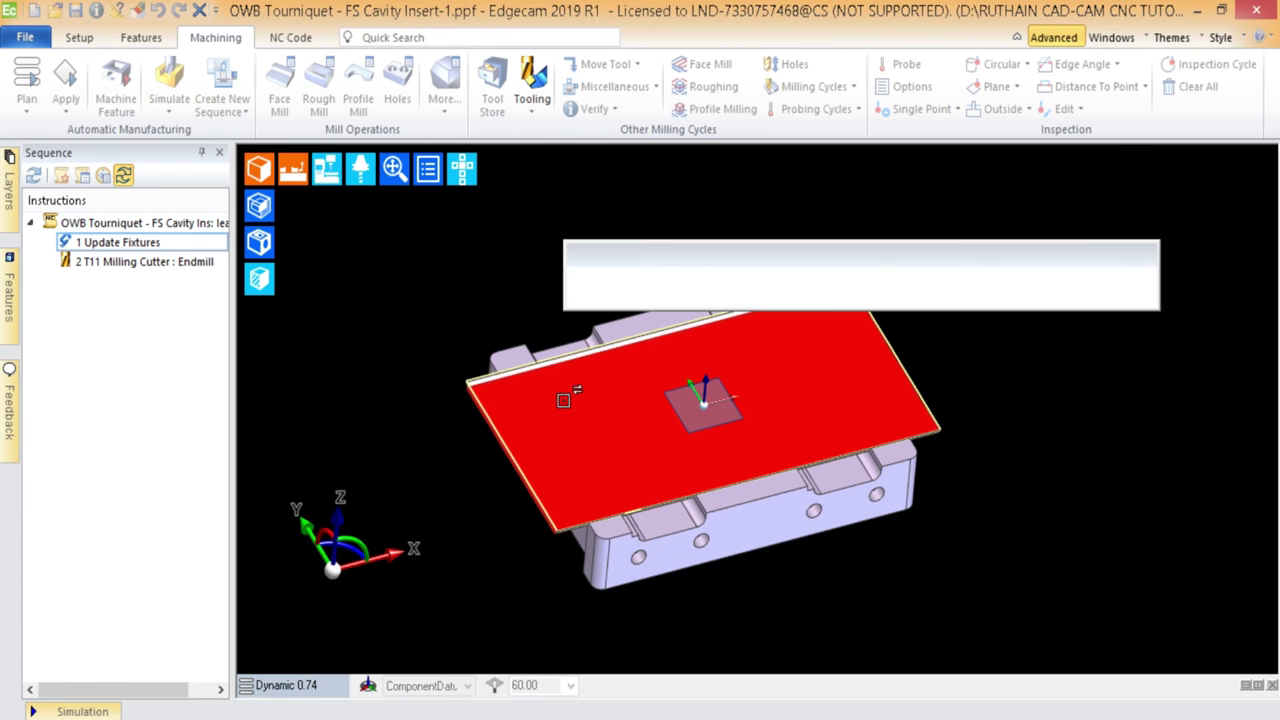
# - Select the narrow chamfer face and the wide strip as the surfaces to machine
pyautogui.scroll(8, 505, 403)
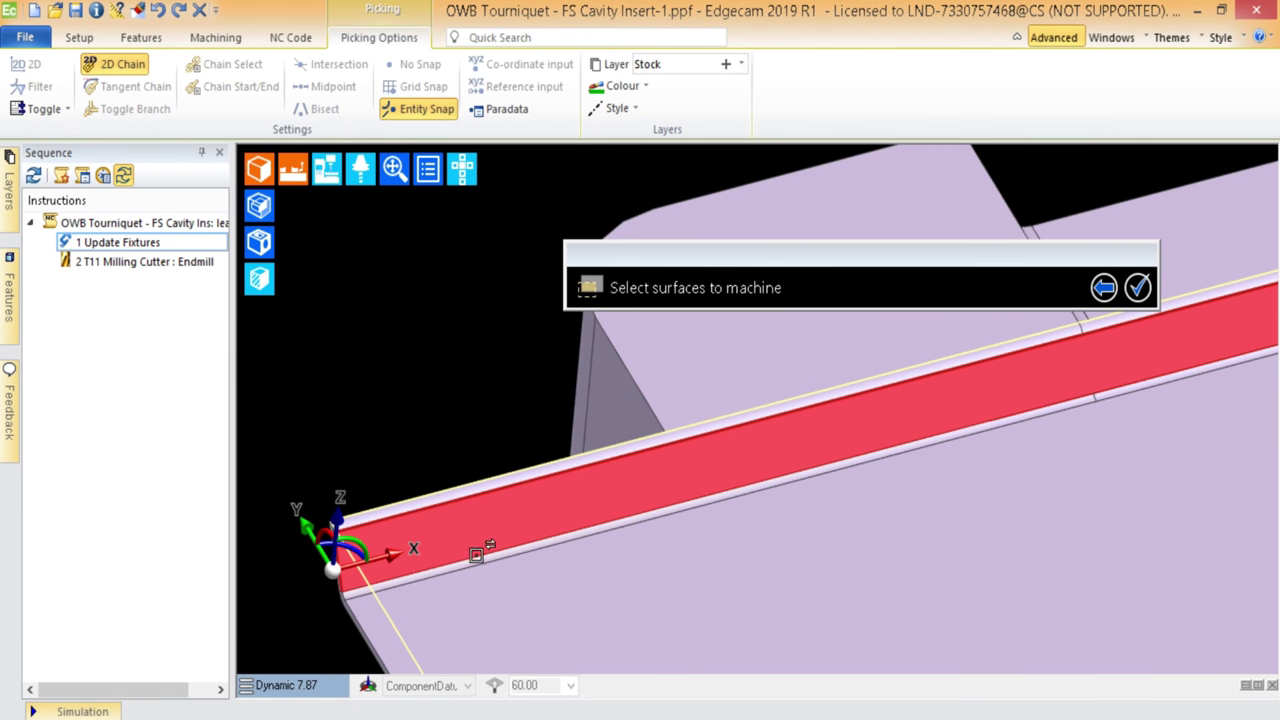
pyautogui.click(491, 486)
pyautogui.click(502, 531)
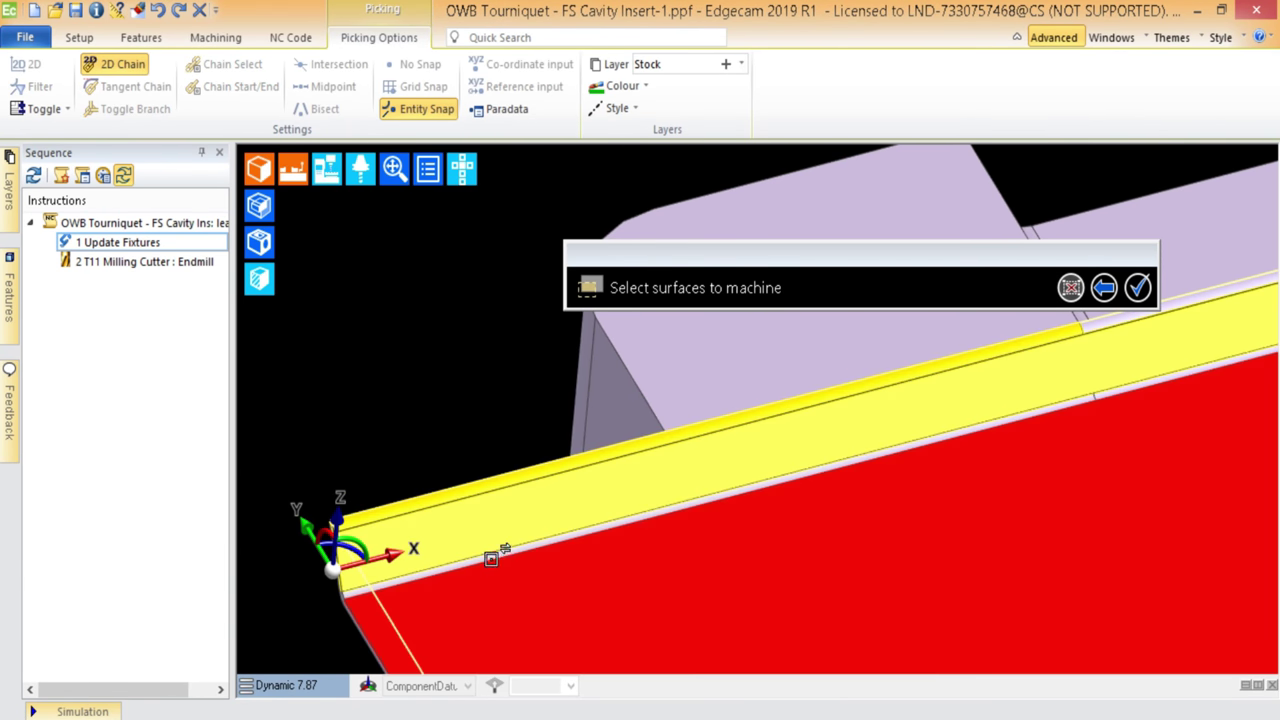
pyautogui.scroll(-4, 500, 550)
pyautogui.scroll(6, 665, 492)
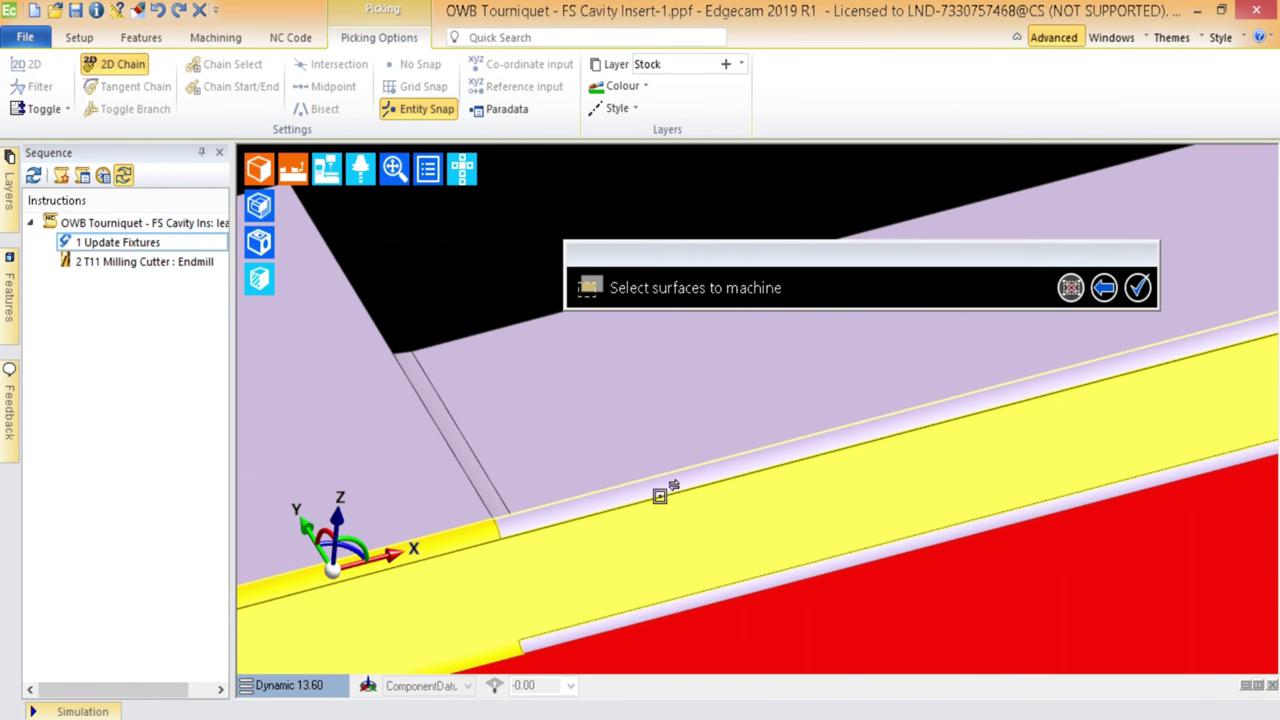
pyautogui.scroll(-6, 612, 500)
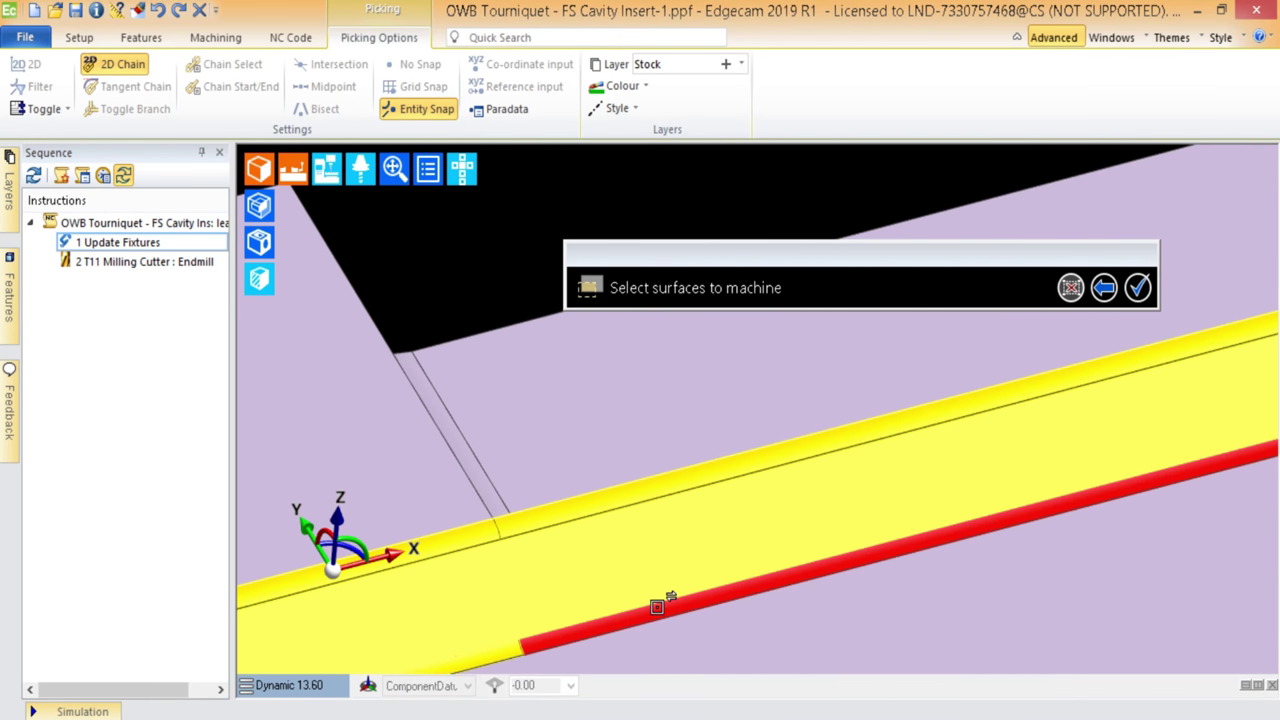
pyautogui.scroll(4, 660, 560)
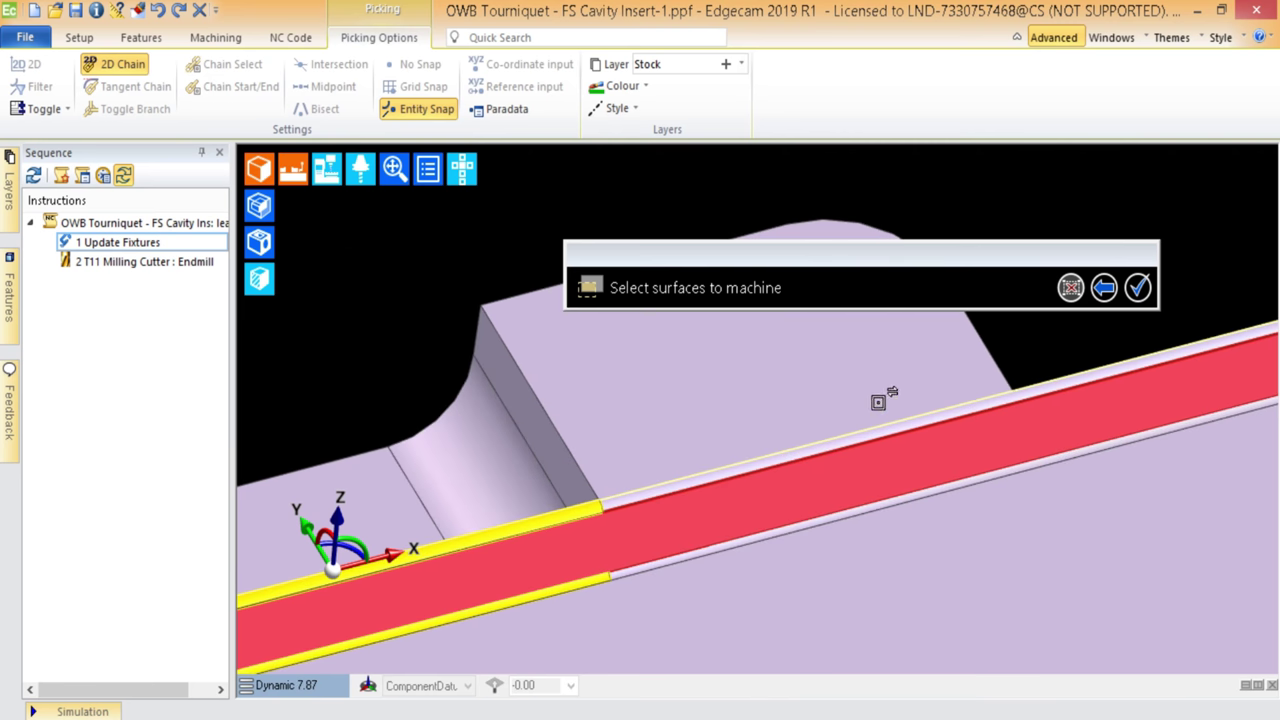
pyautogui.scroll(-4, 850, 500)
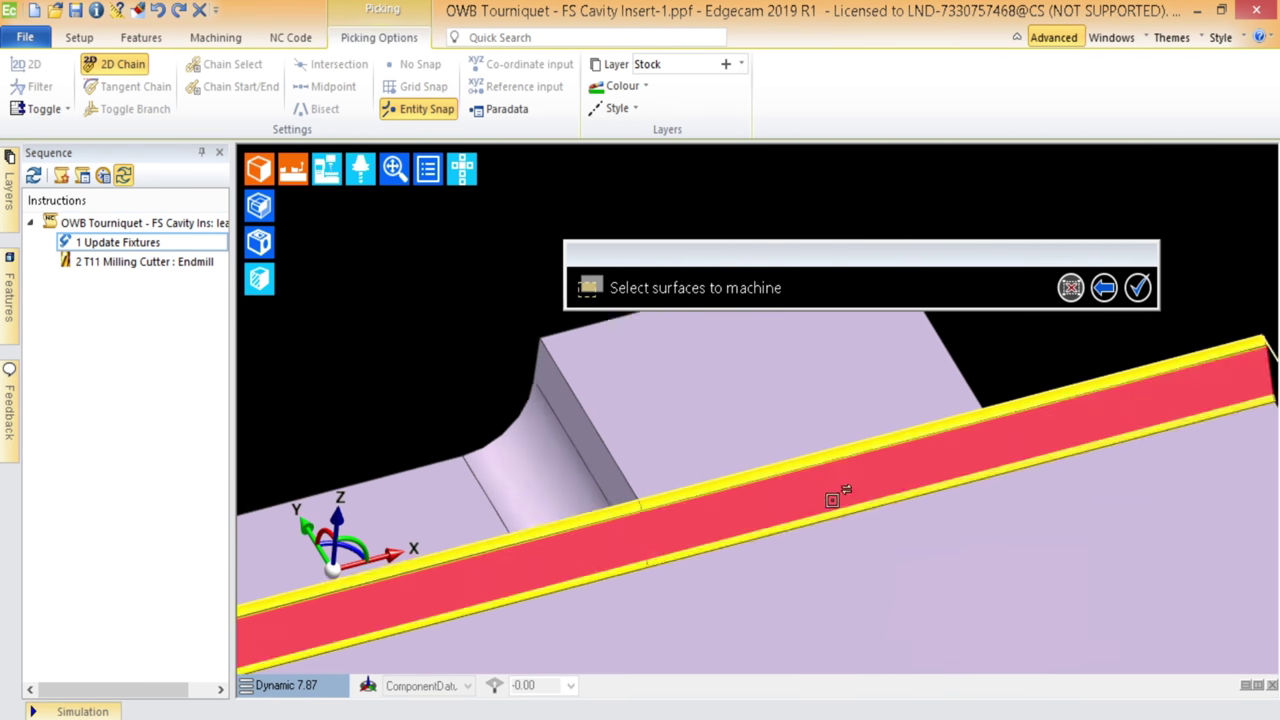
pyautogui.middleClick(567, 380)
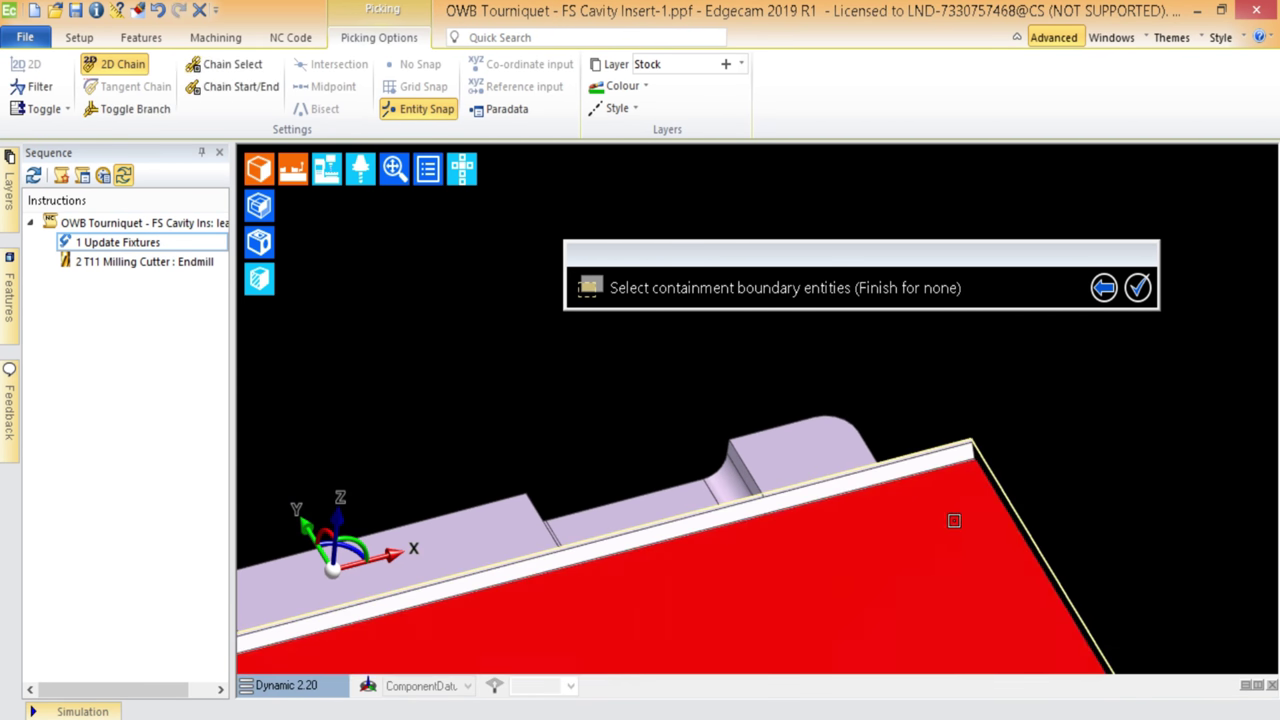
# - Skip the containment boundary and start point to generate the Profiling toolpath
pyautogui.scroll(-5, 990, 468)
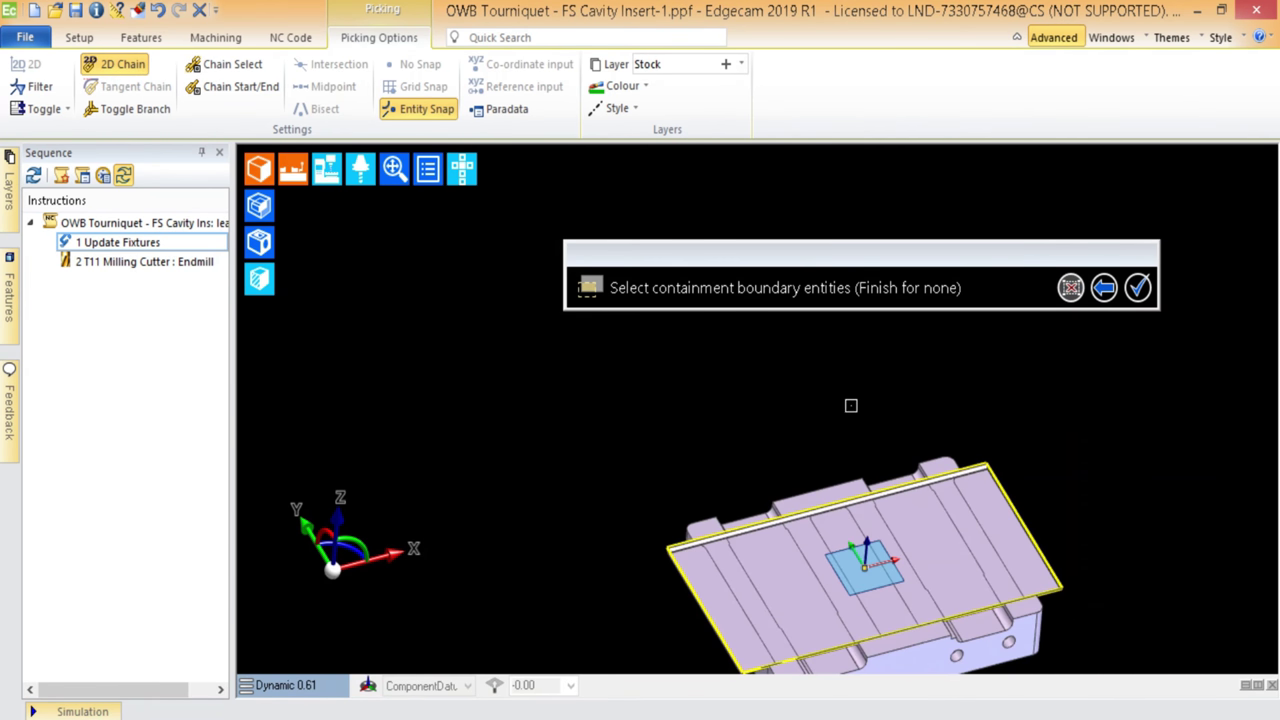
pyautogui.middleClick(849, 403)
pyautogui.middleClick(849, 403)
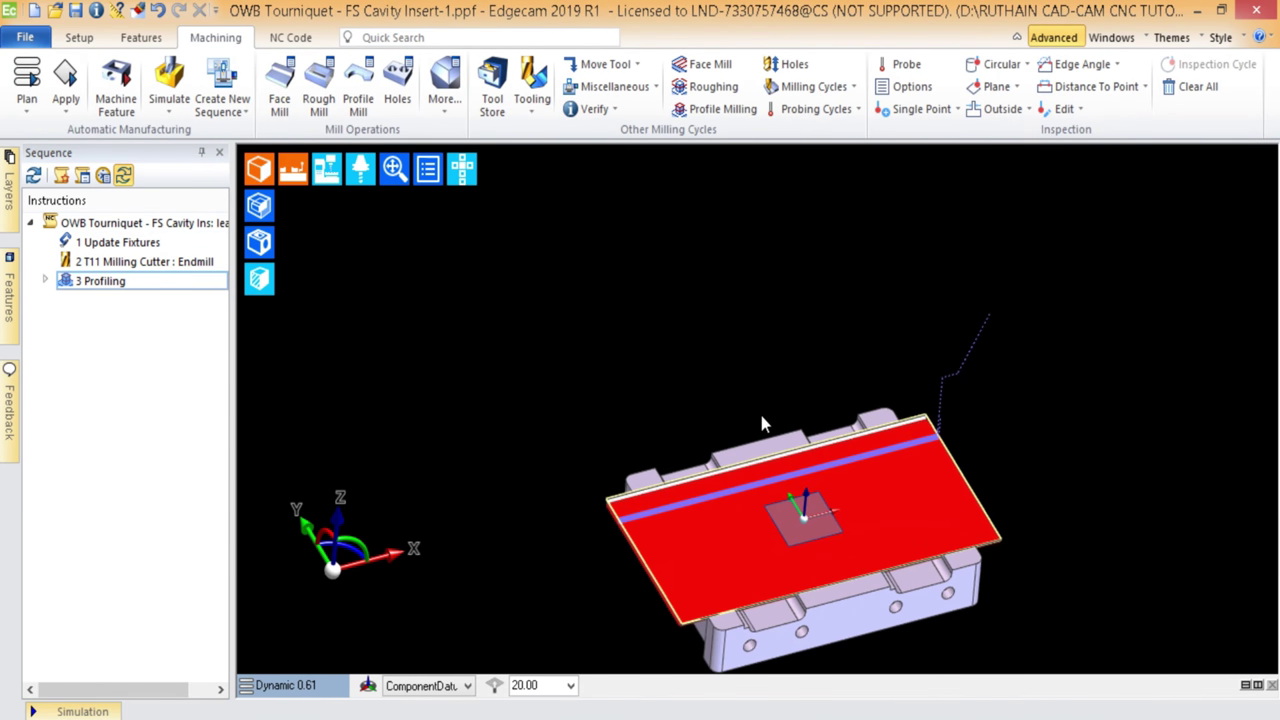
# - Widen the Sequence panel and its instructions column so the full operation names show
pyautogui.scroll(-5, 846, 420)
pyautogui.scroll(8, 807, 417)
pyautogui.scroll(10, 810, 417)
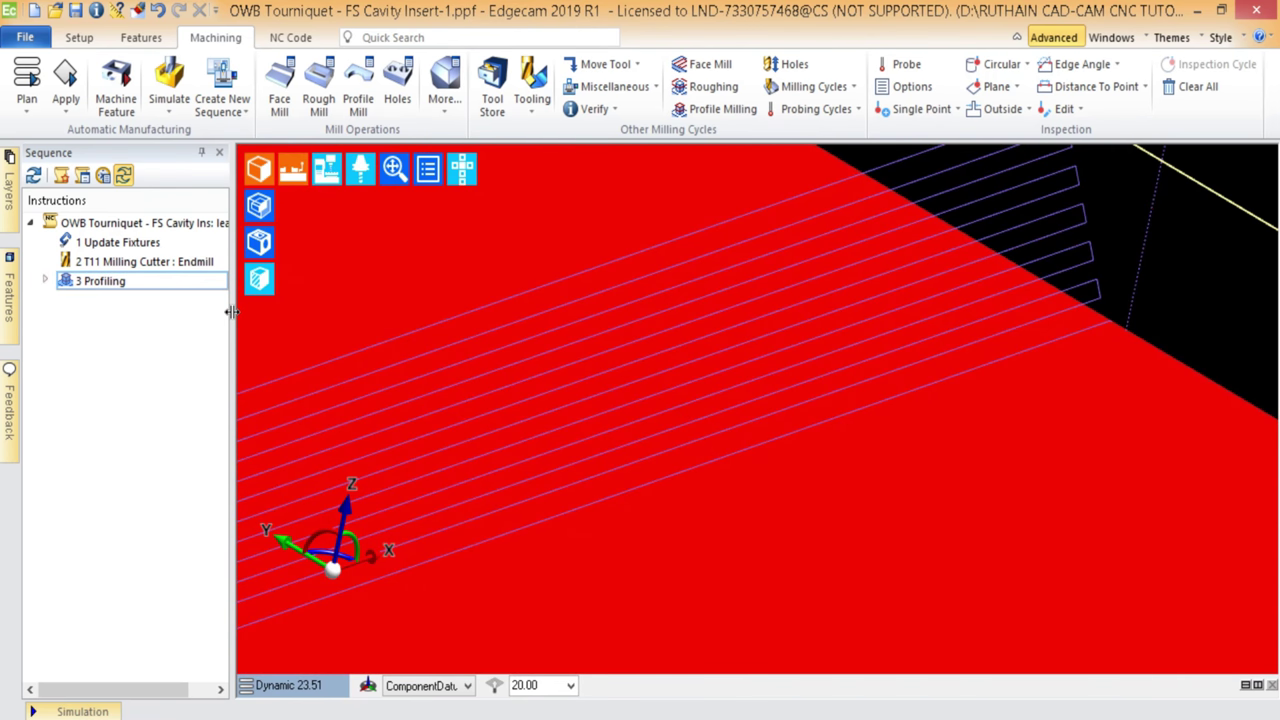
pyautogui.moveTo(231, 312); pyautogui.dragTo(284, 330)
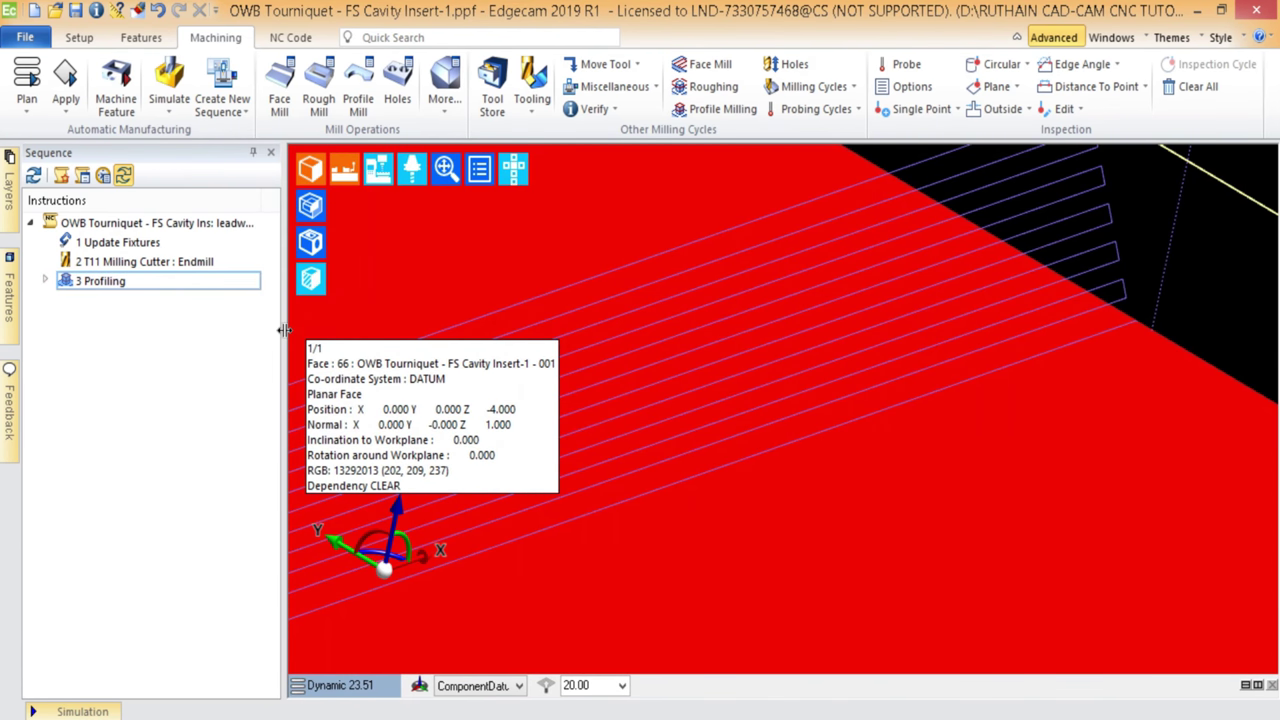
pyautogui.moveTo(285, 260); pyautogui.dragTo(362, 272)
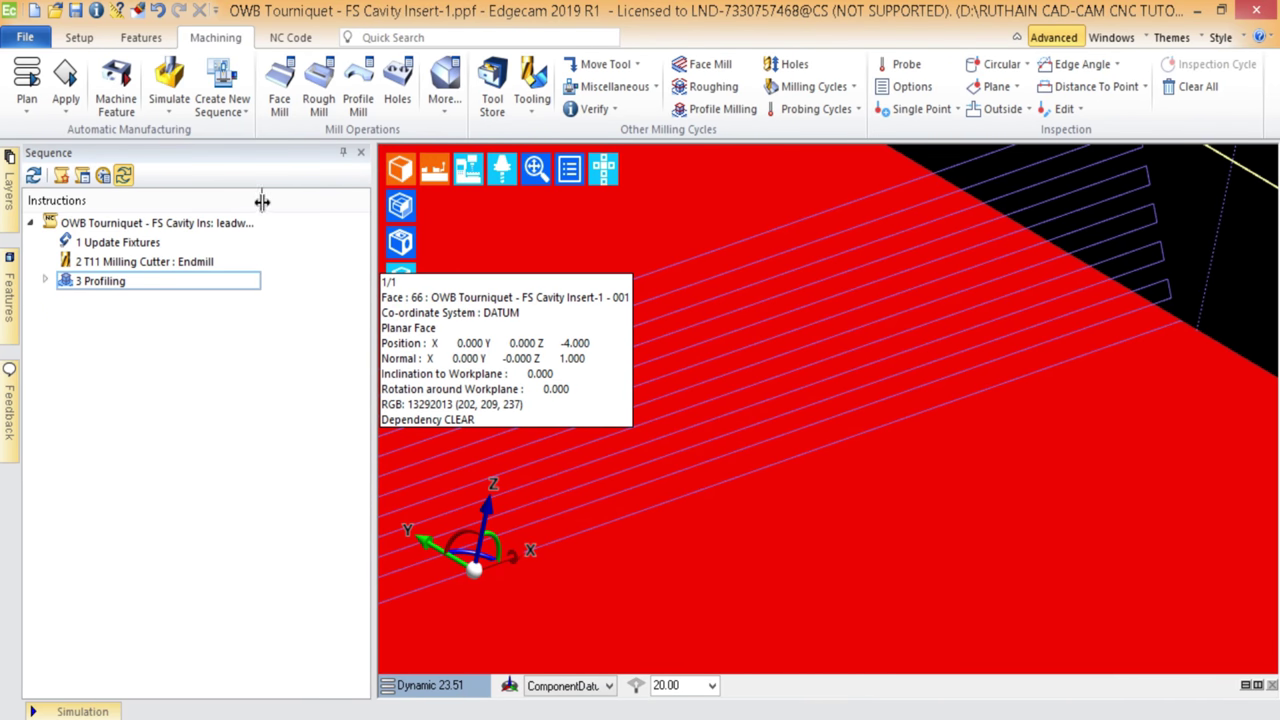
pyautogui.moveTo(262, 202); pyautogui.dragTo(314, 211)
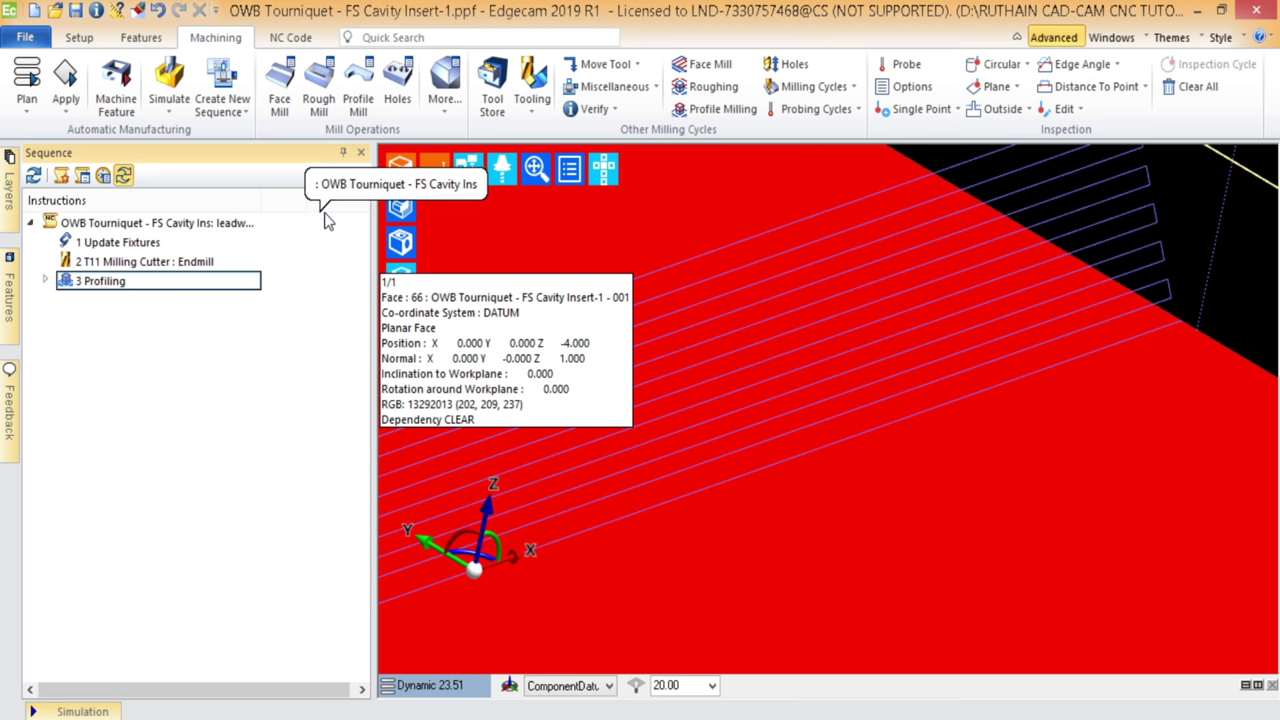
pyautogui.click(226, 223)
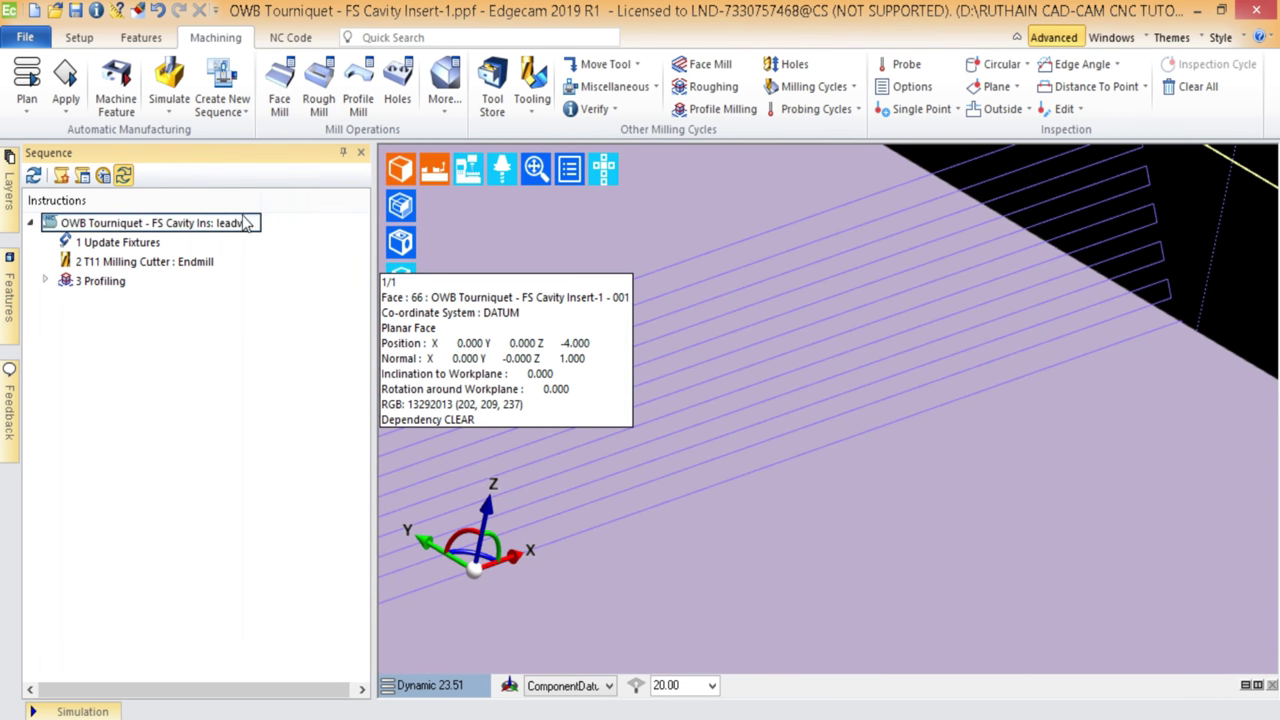
pyautogui.moveTo(264, 196); pyautogui.dragTo(370, 194)
pyautogui.moveTo(375, 240); pyautogui.dragTo(308, 252)
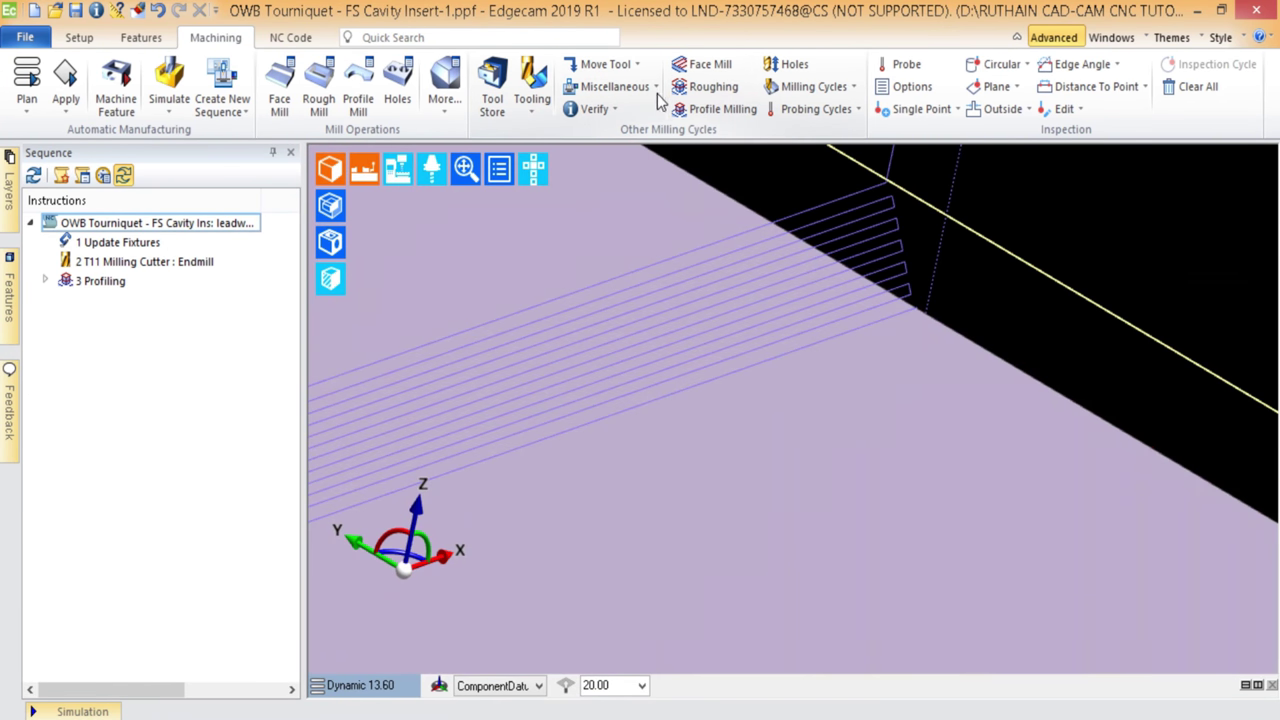
# - Browse the Miscellaneous and Move Tool command menus
pyautogui.click(610, 86)
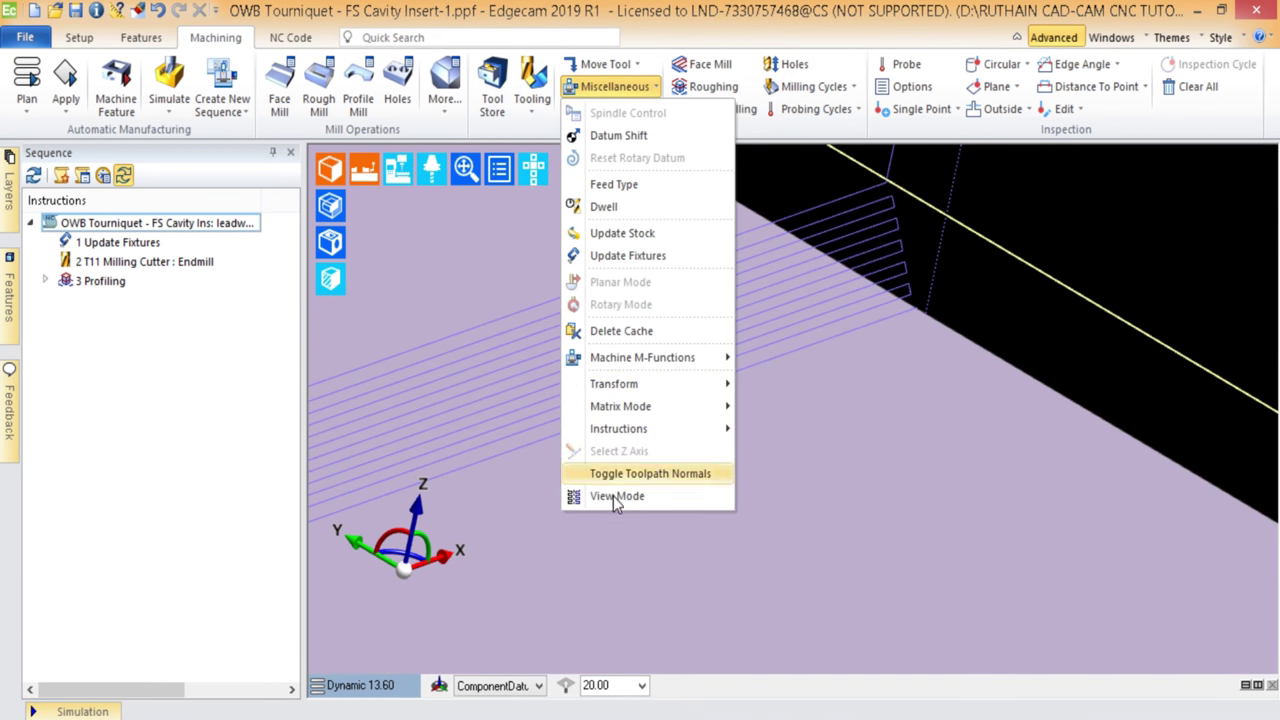
pyautogui.moveTo(655, 363)
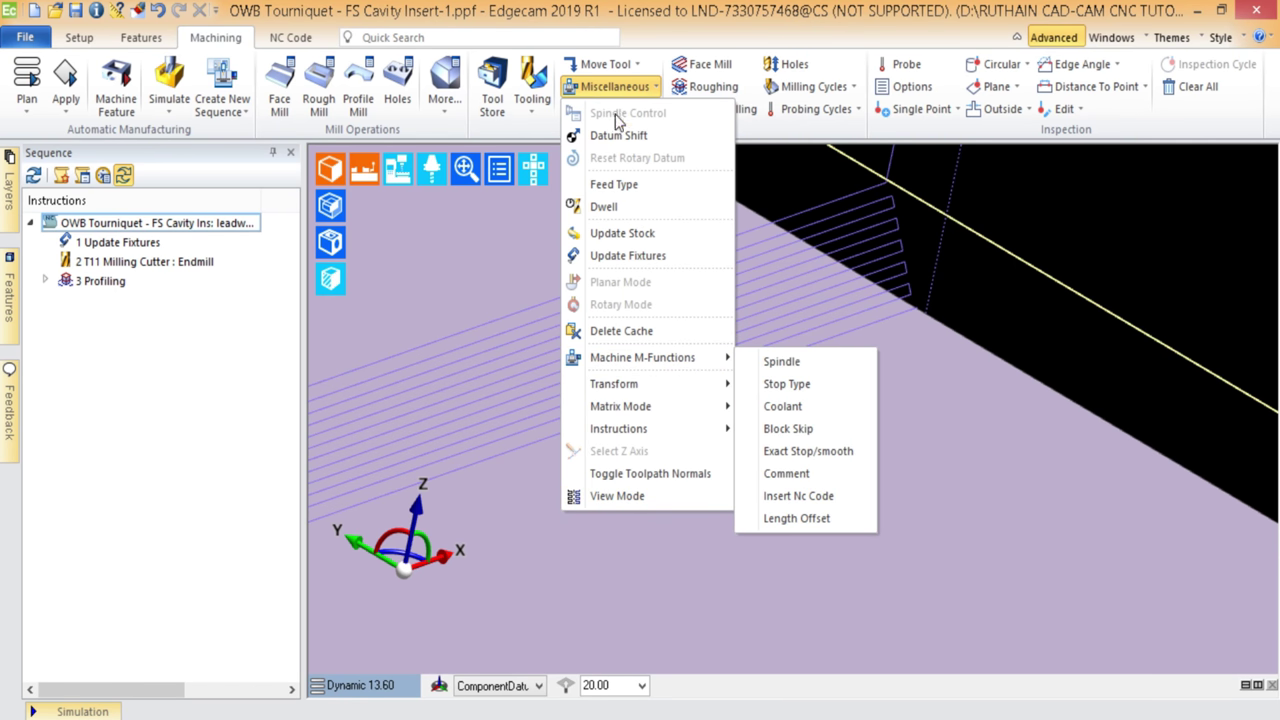
pyautogui.click(612, 64)
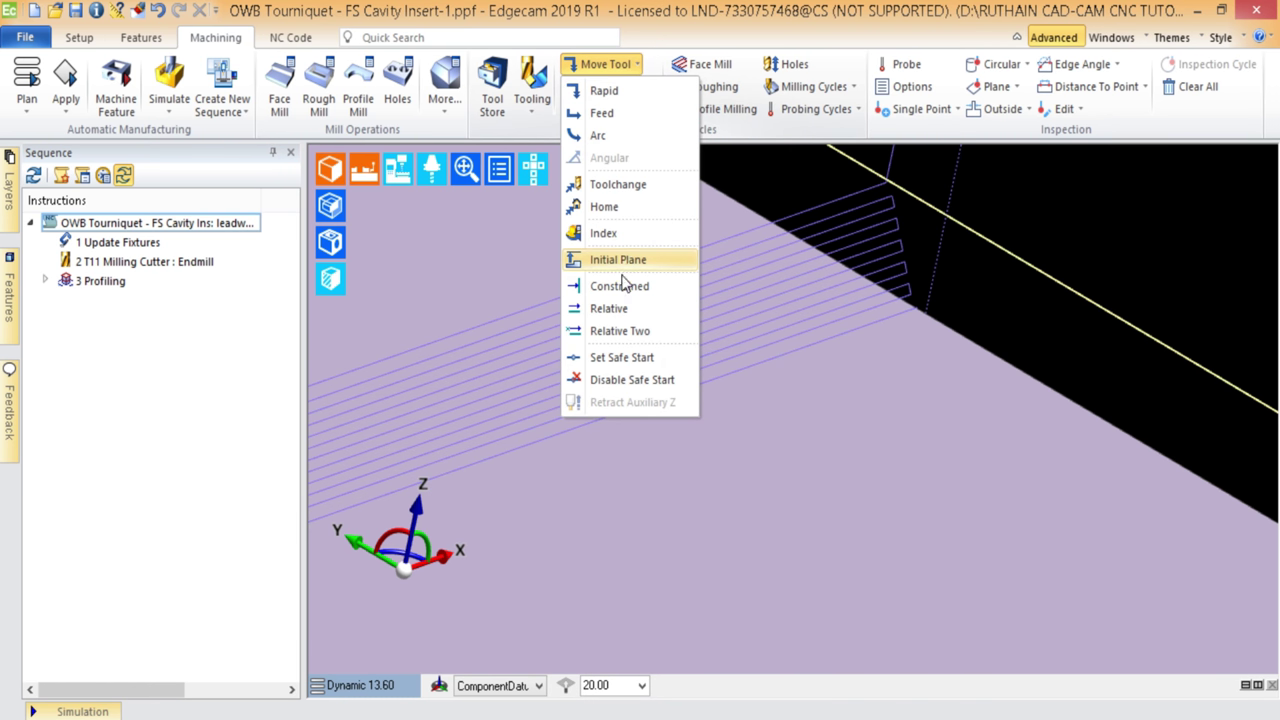
pyautogui.click(611, 64)
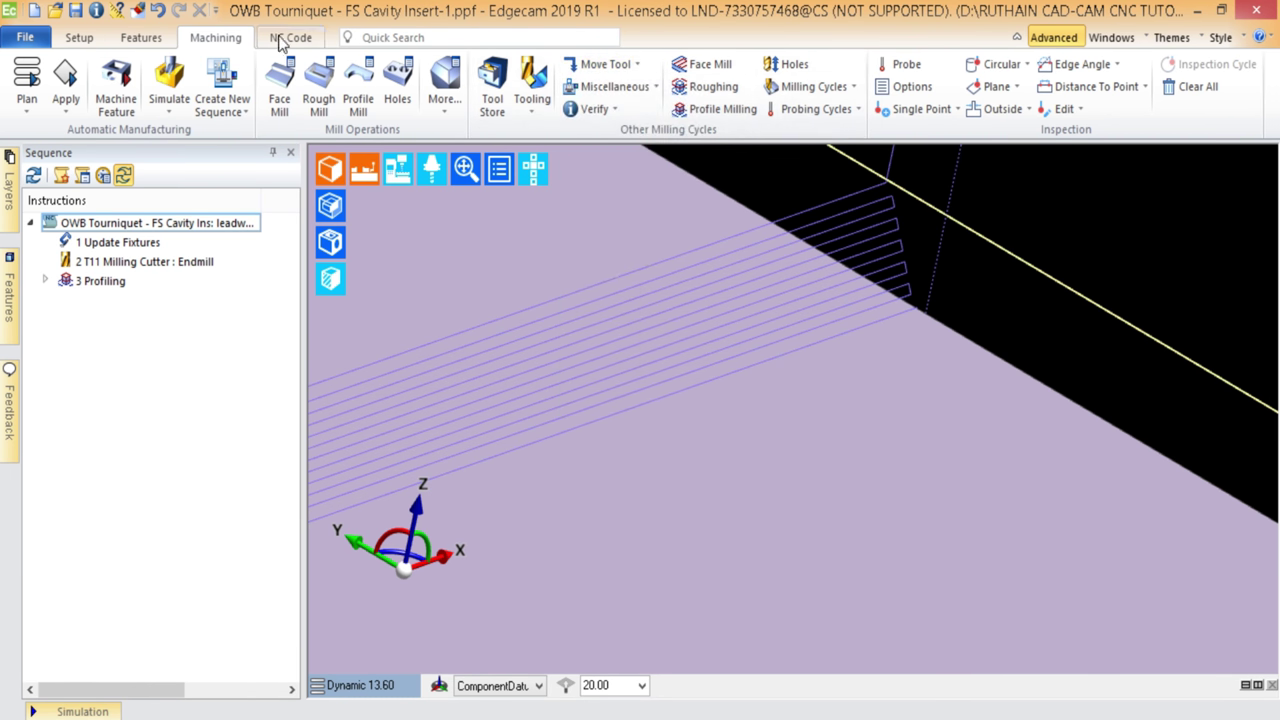
# - Run Verify > Cycle Time and widen the Feedback panel to read 2 minutes 58 seconds
pyautogui.click(143, 37)
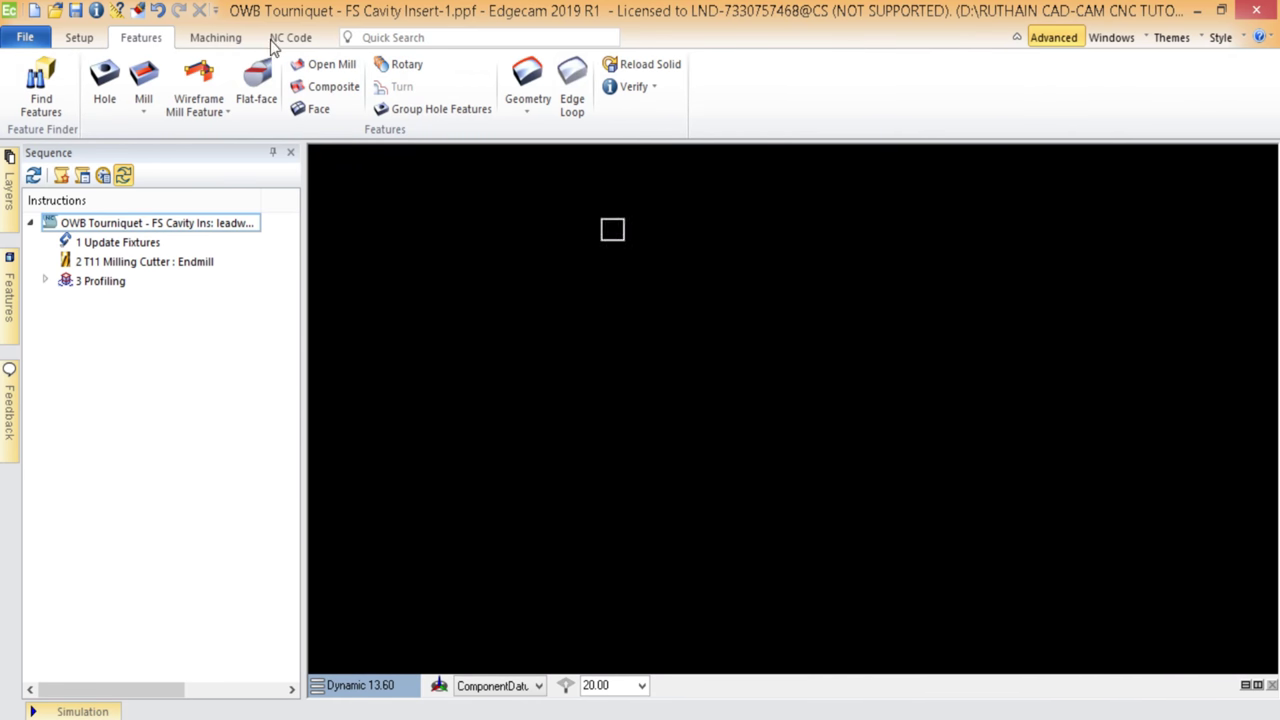
pyautogui.click(215, 36)
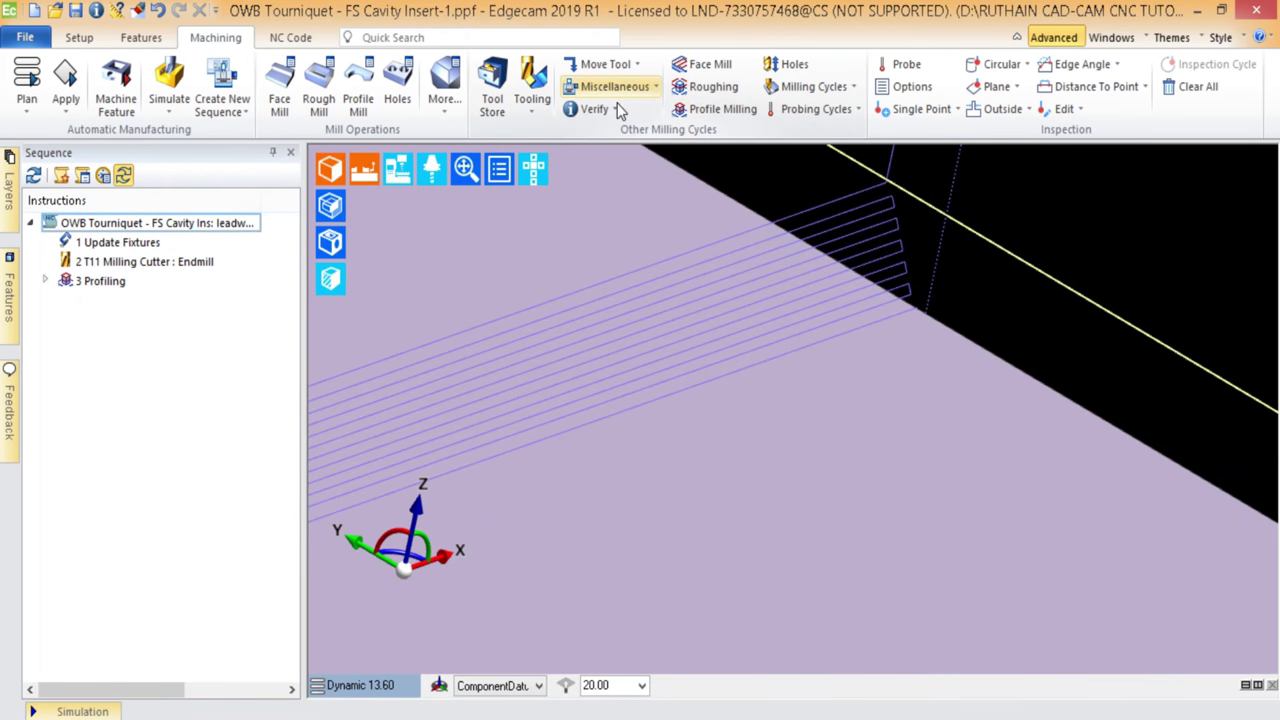
pyautogui.click(612, 110)
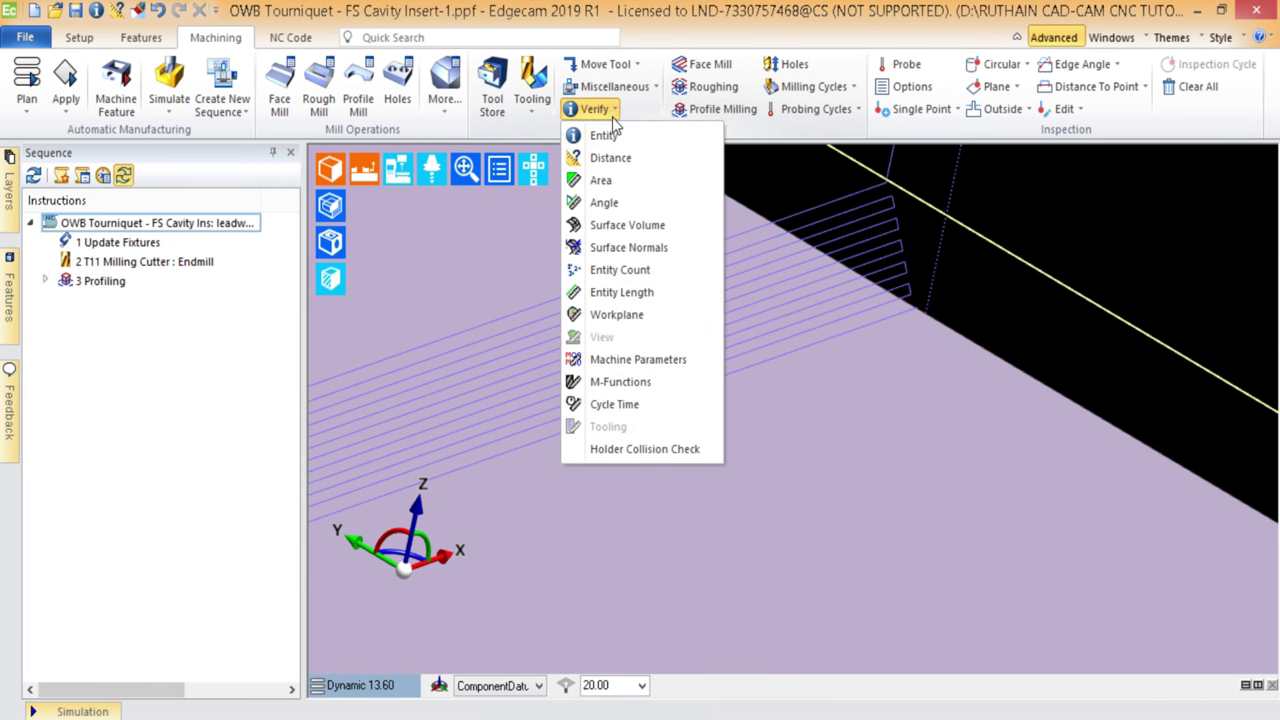
pyautogui.click(608, 405)
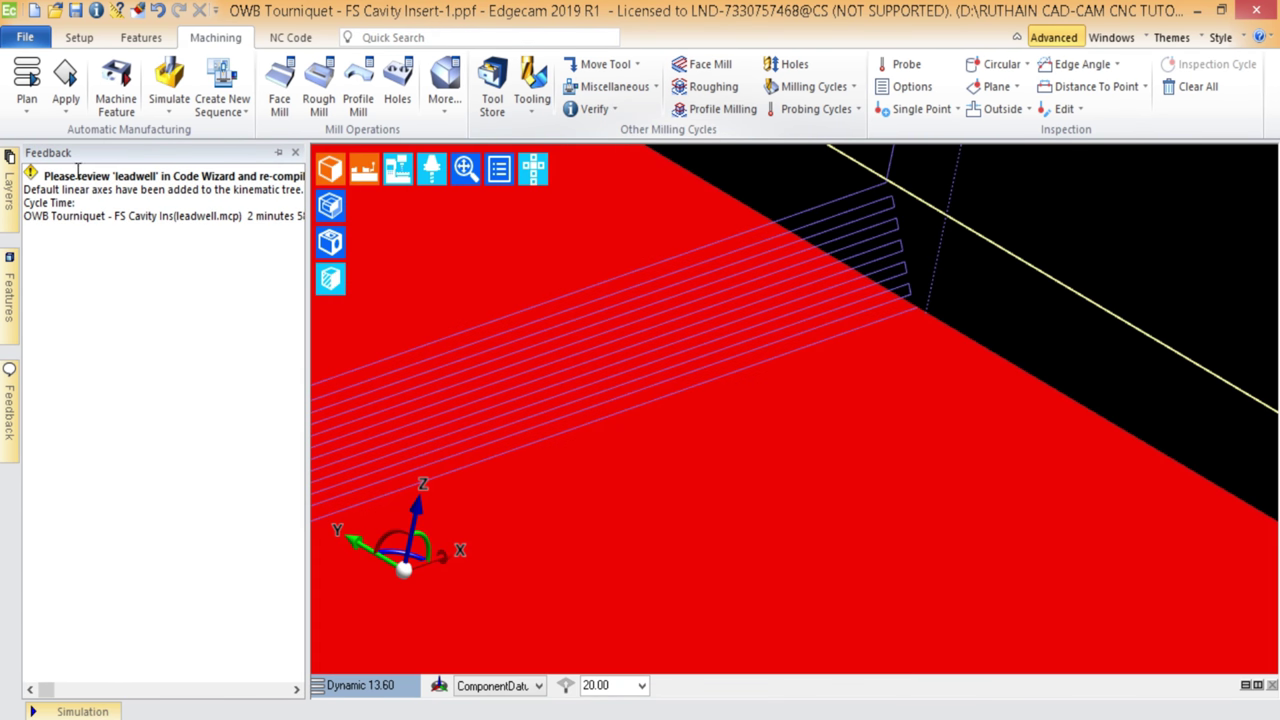
pyautogui.moveTo(305, 248); pyautogui.dragTo(380, 248)
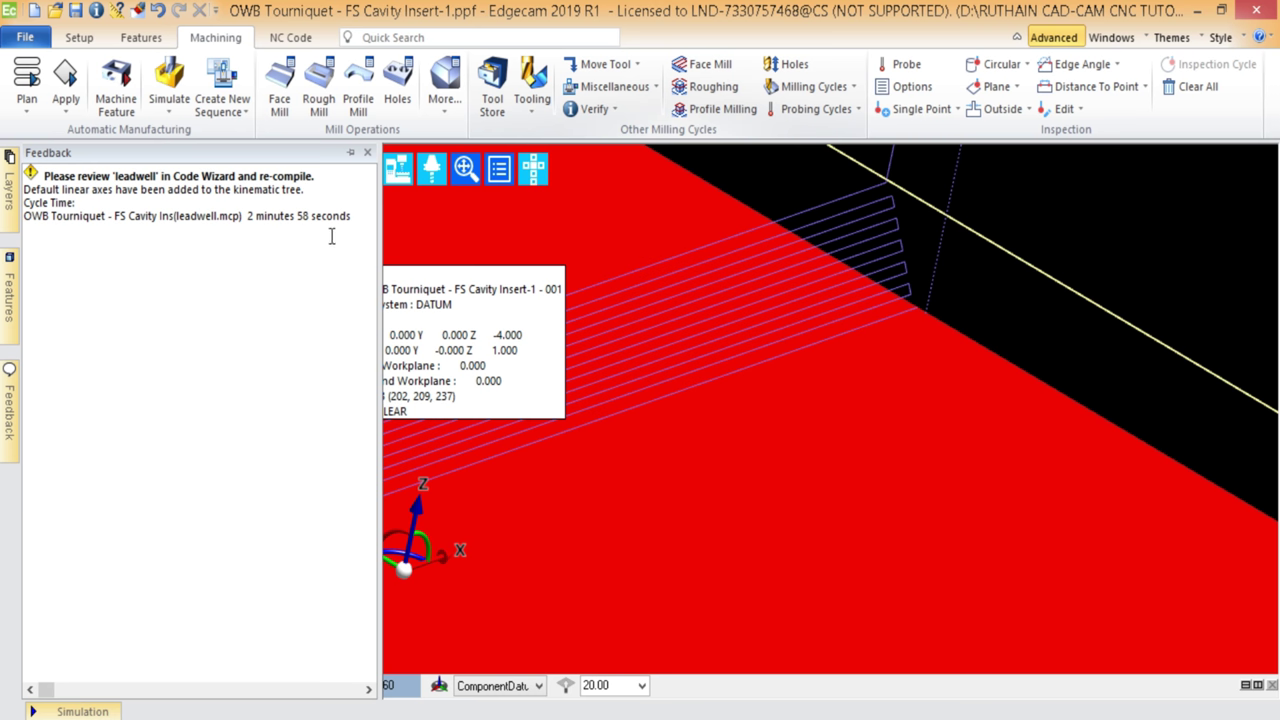
pyautogui.scroll(-10, 640, 323)
# - Select the plate's top face and orbit and pan the part to inspect it
pyautogui.scroll(3, 722, 370)
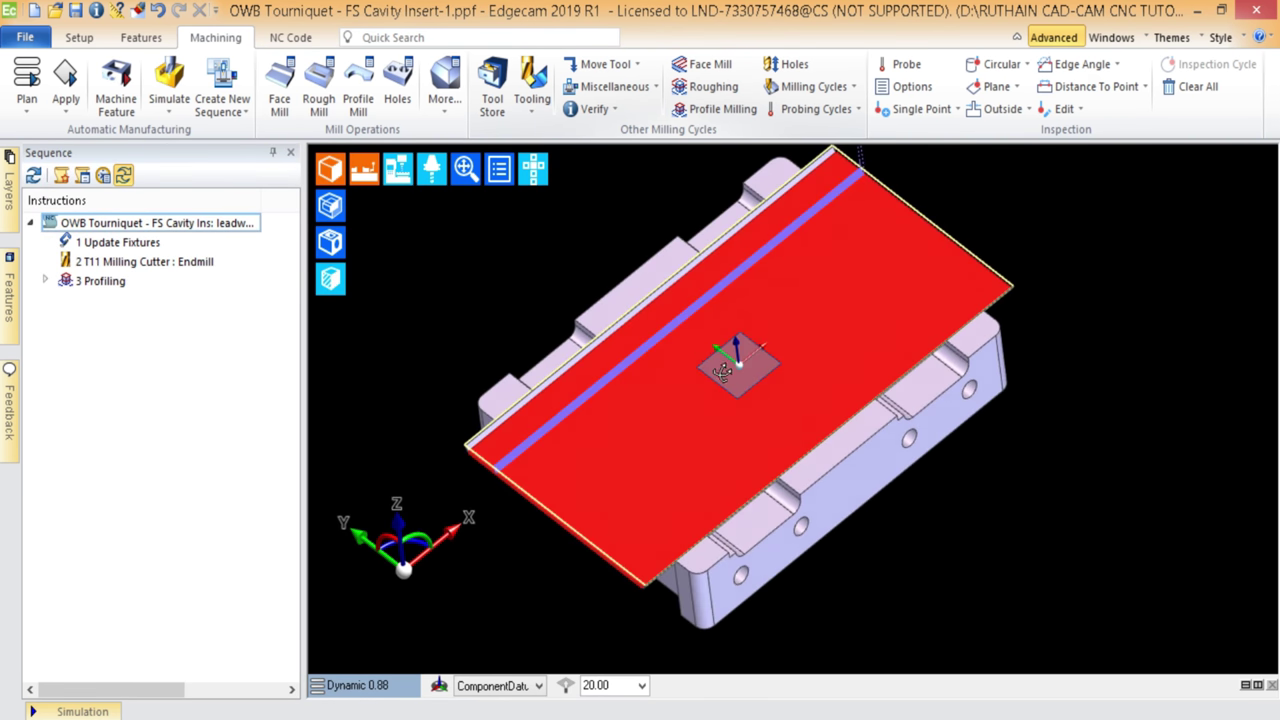
pyautogui.moveTo(722, 370); pyautogui.dragTo(951, 453, button='middle')
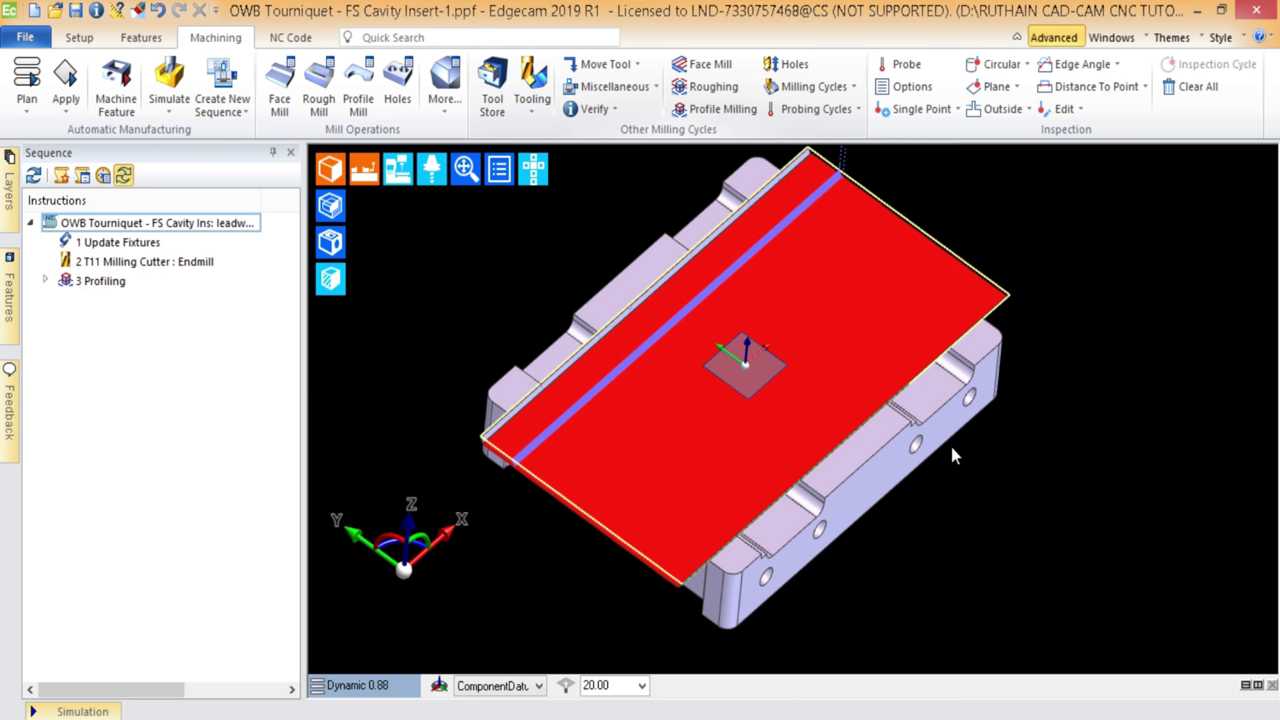
pyautogui.press('Escape')
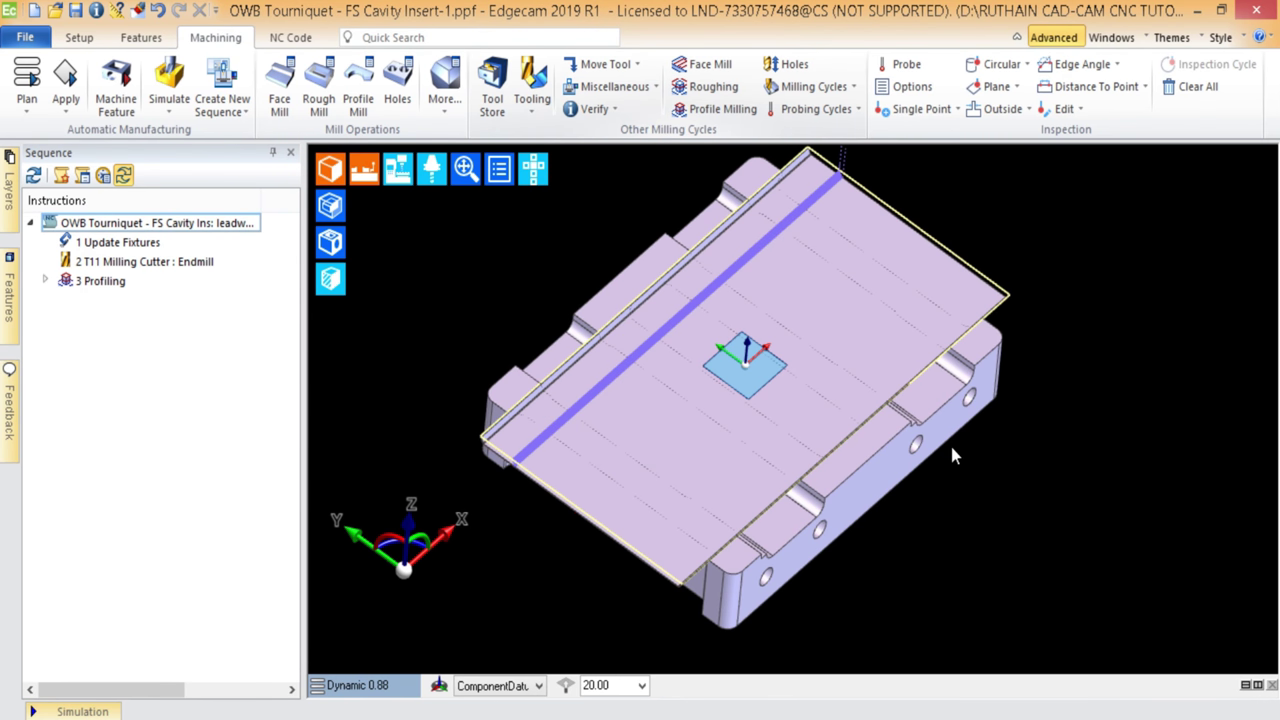
pyautogui.scroll(-2, 951, 450)
pyautogui.click(703, 343)
pyautogui.moveTo(703, 343); pyautogui.dragTo(911, 405, button='middle')
pyautogui.moveTo(910, 397)
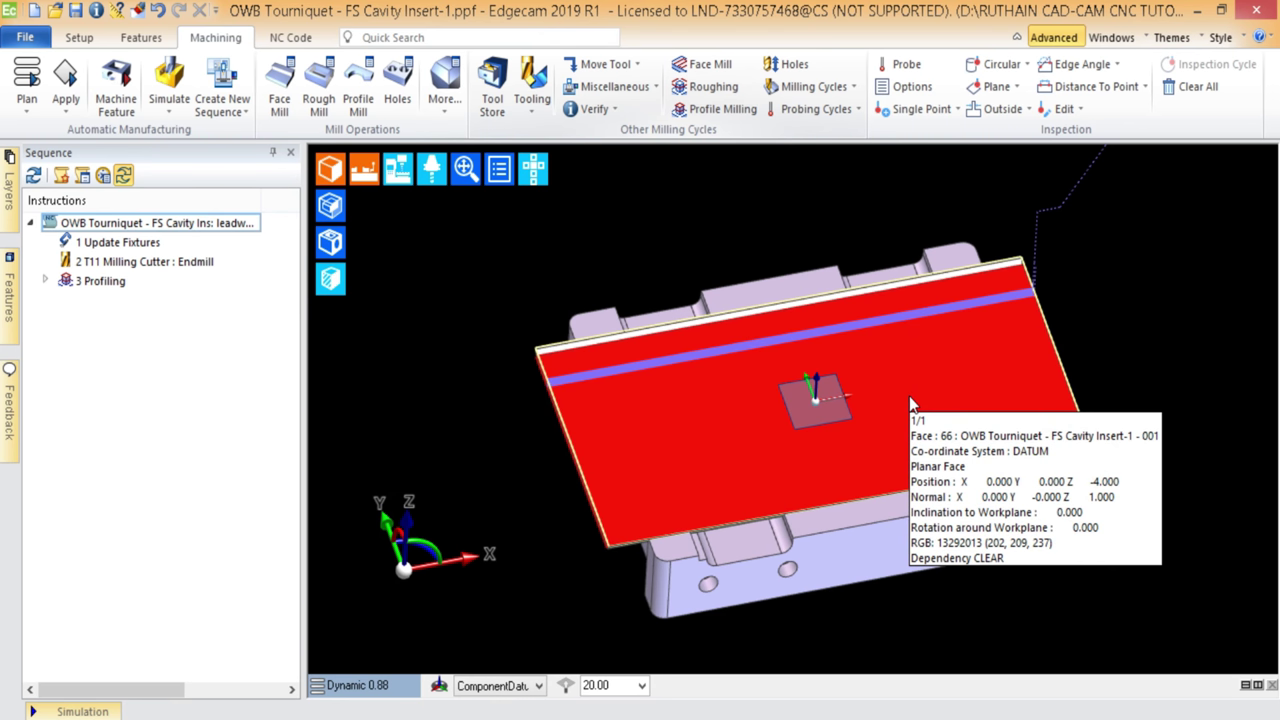
pyautogui.moveTo(910, 403); pyautogui.dragTo(819, 400, button='middle')
pyautogui.moveTo(820, 402)
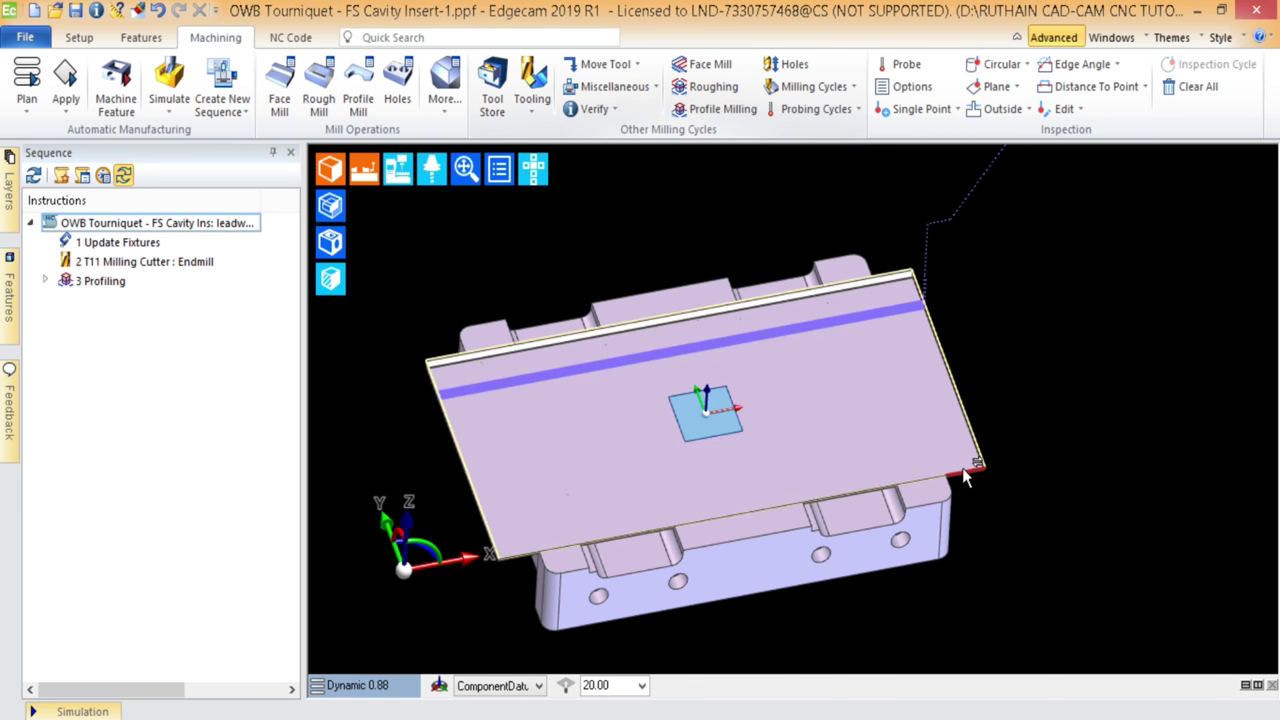
# - Orbit front-on, zoom into the left top chamfer edge, and select the Profiling toolpath
pyautogui.moveTo(966, 476)
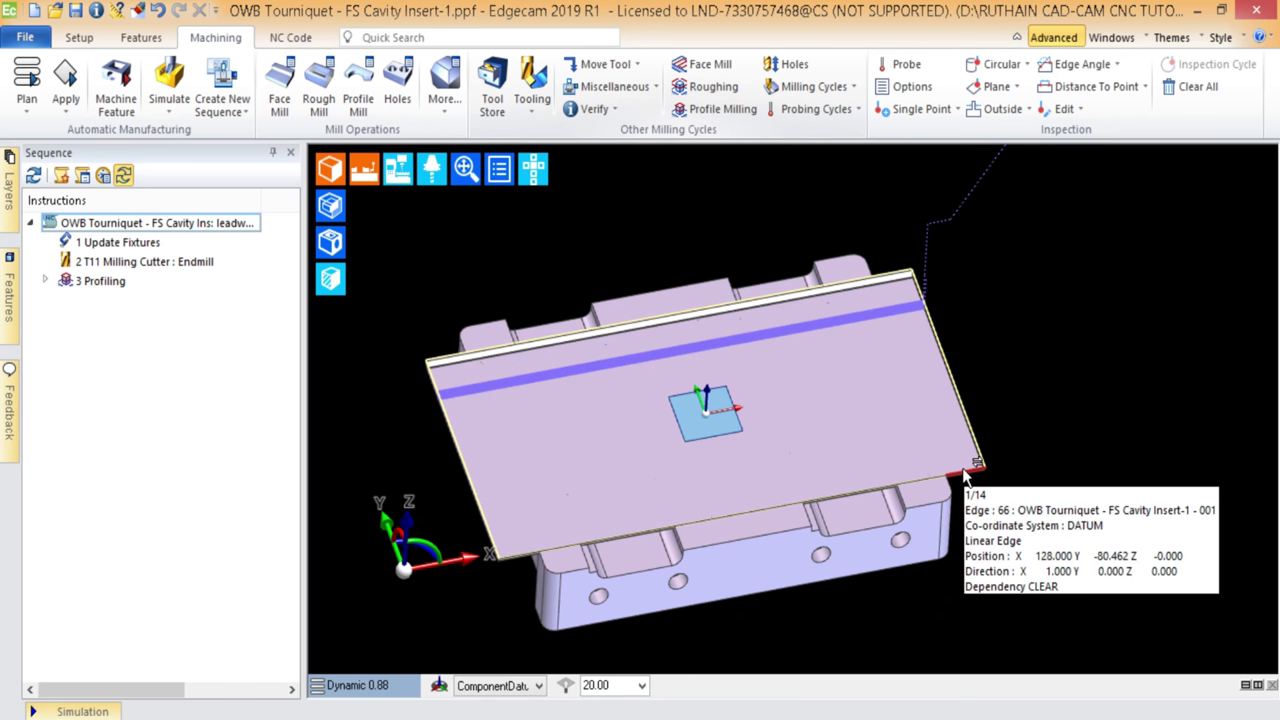
pyautogui.moveTo(966, 476); pyautogui.dragTo(620, 415, button='middle')
pyautogui.scroll(5, 620, 415)
pyautogui.scroll(-2, 587, 302)
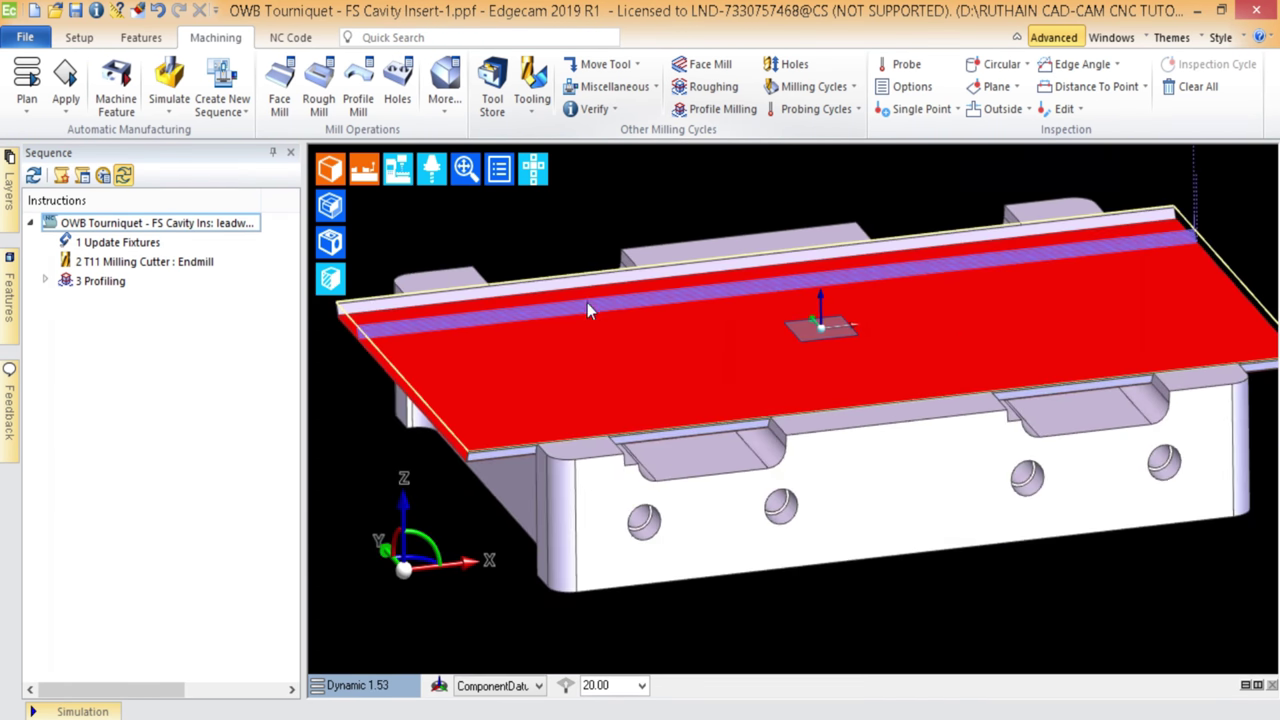
pyautogui.scroll(8, 374, 395)
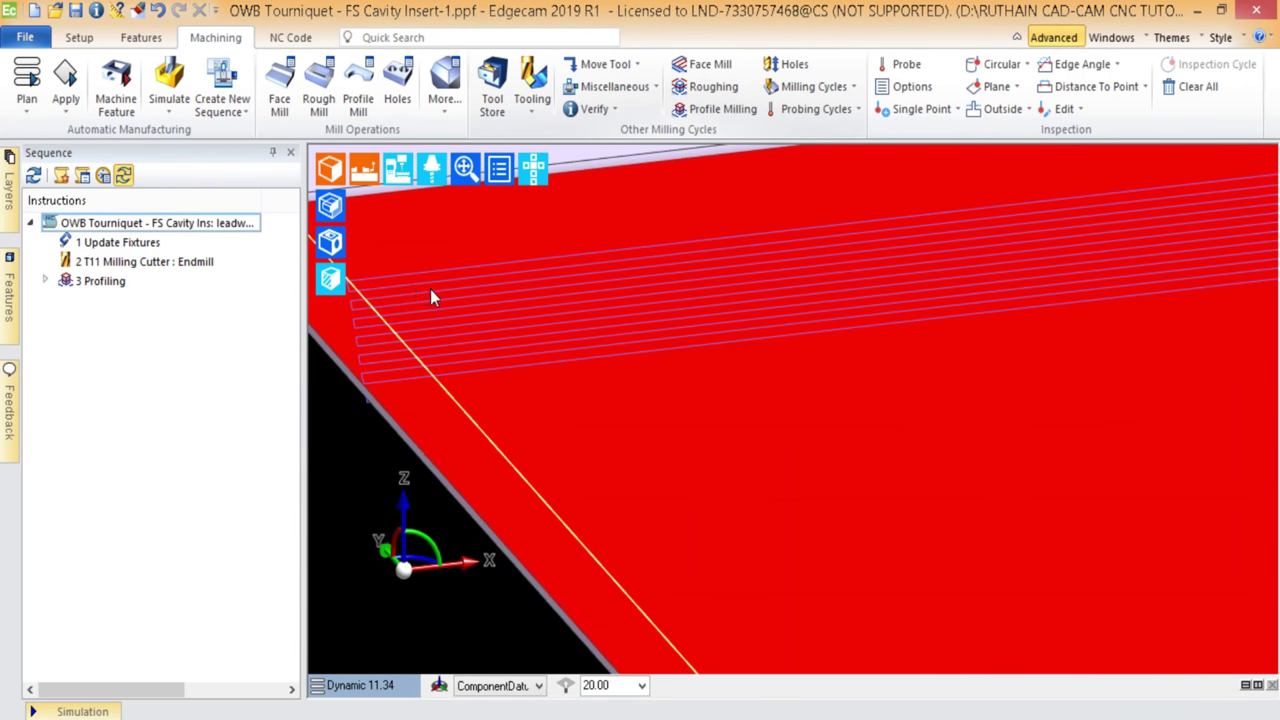
pyautogui.scroll(2, 451, 298)
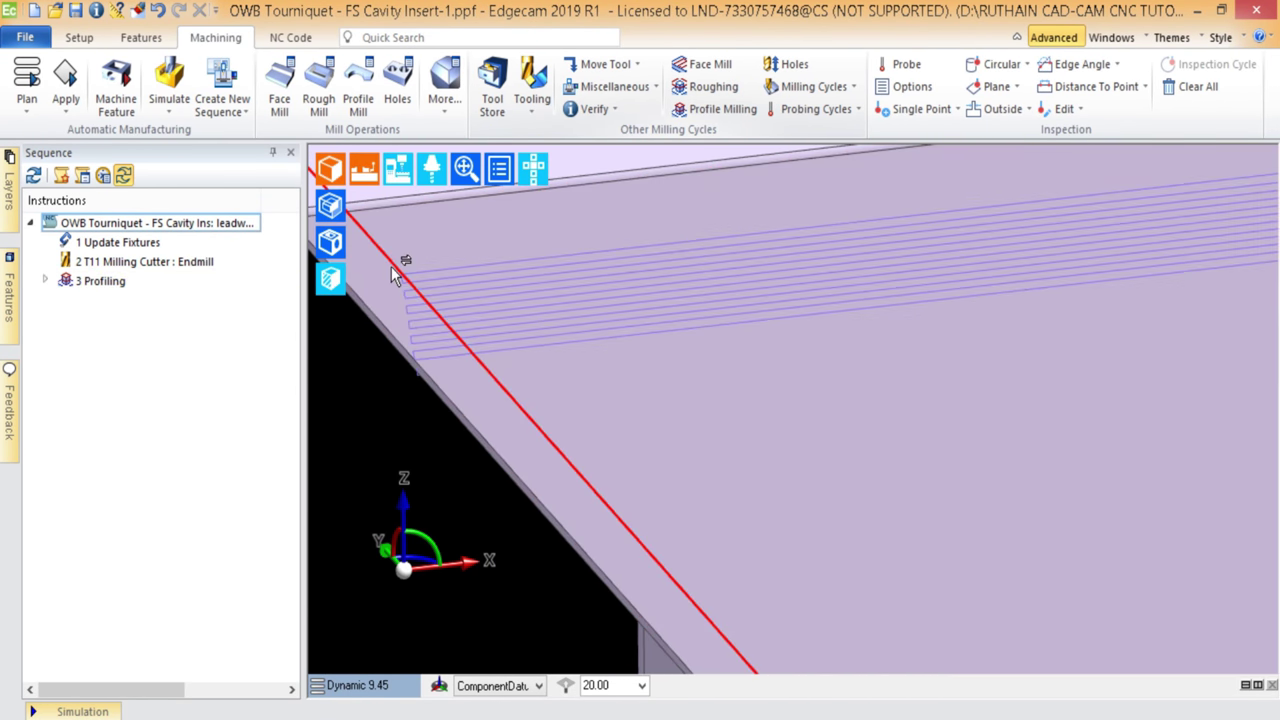
pyautogui.click(428, 288)
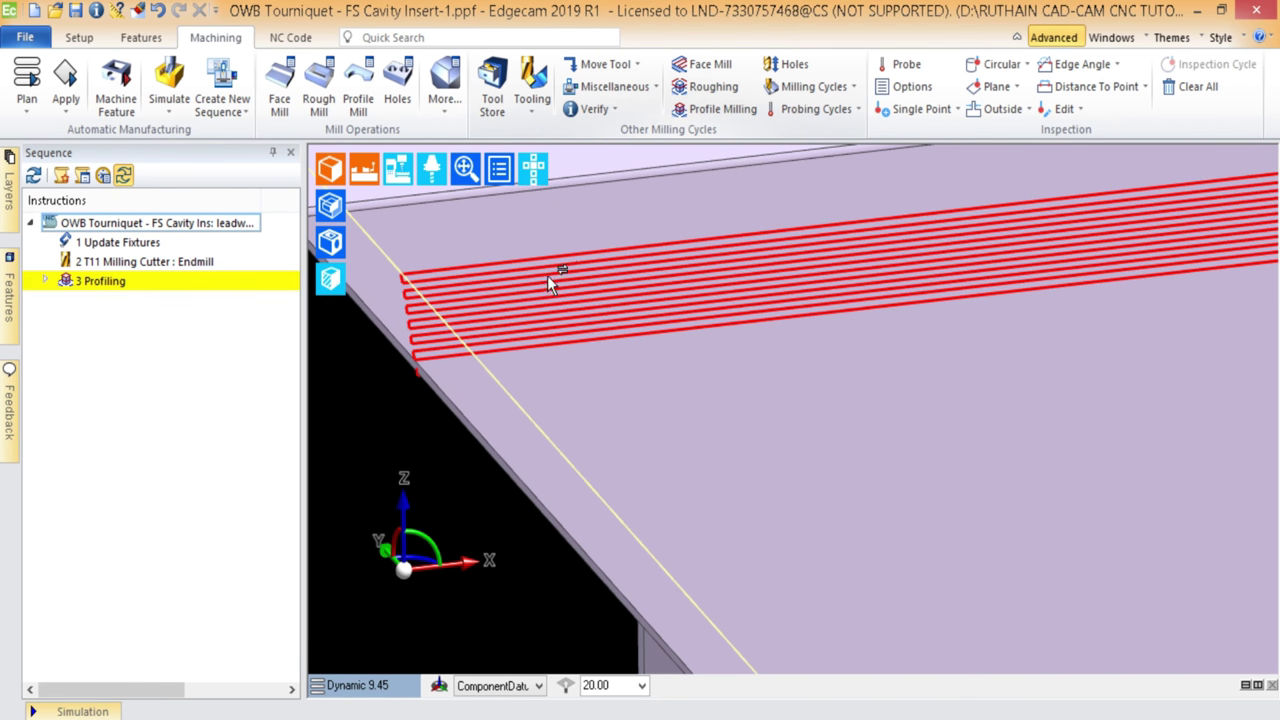
# - Set the Profiling Depth values to Cut Increment 0.25 and Cusp Height 0.08, then regenerate
pyautogui.doubleClick(540, 272)
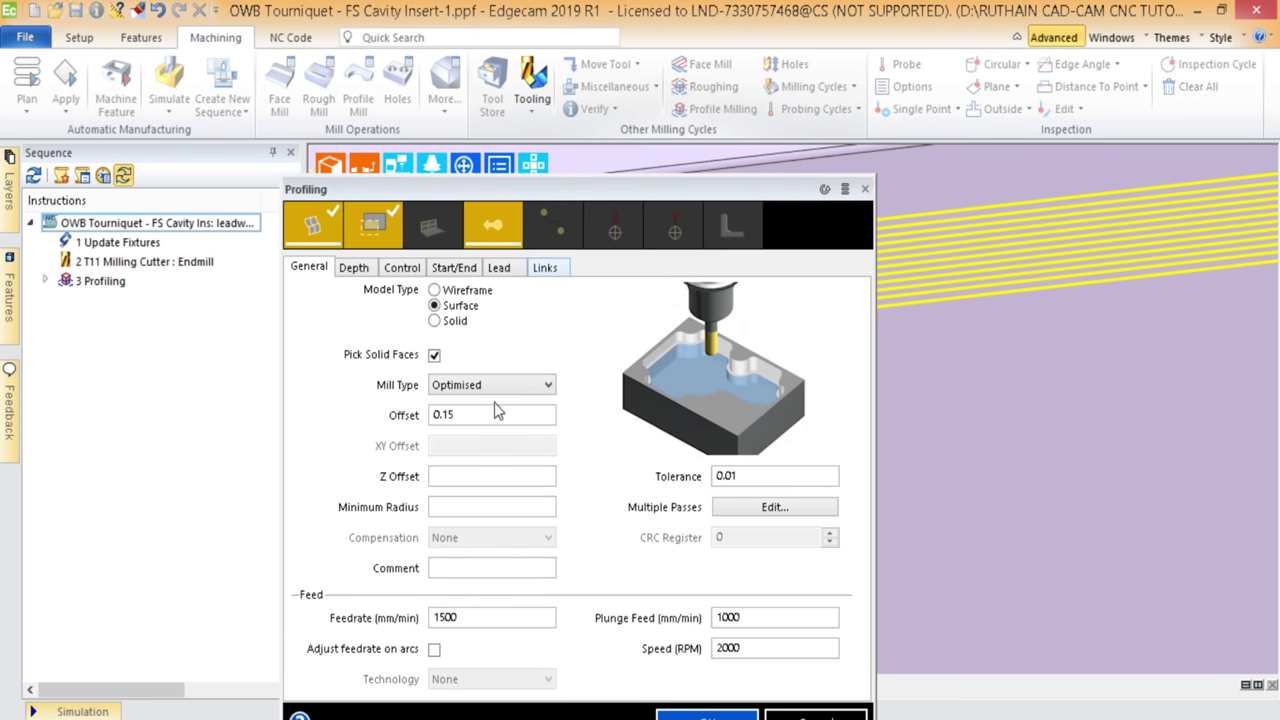
pyautogui.click(403, 268)
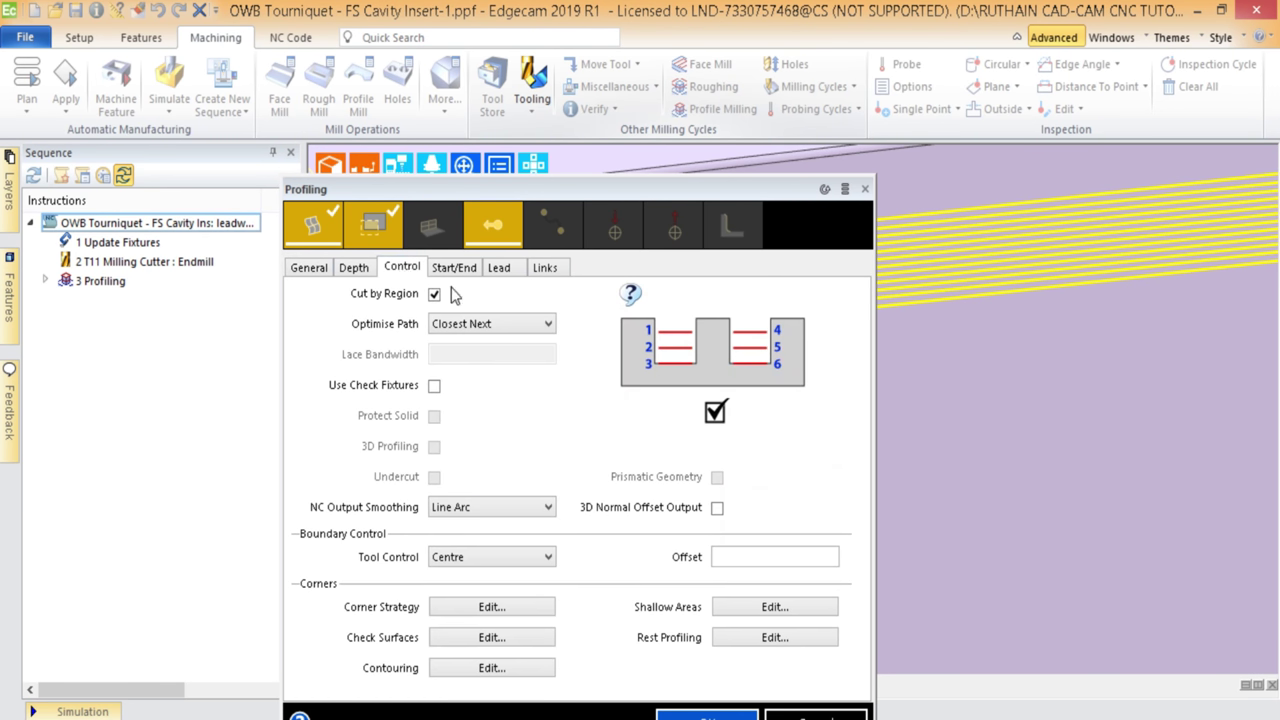
pyautogui.click(310, 268)
pyautogui.click(354, 267)
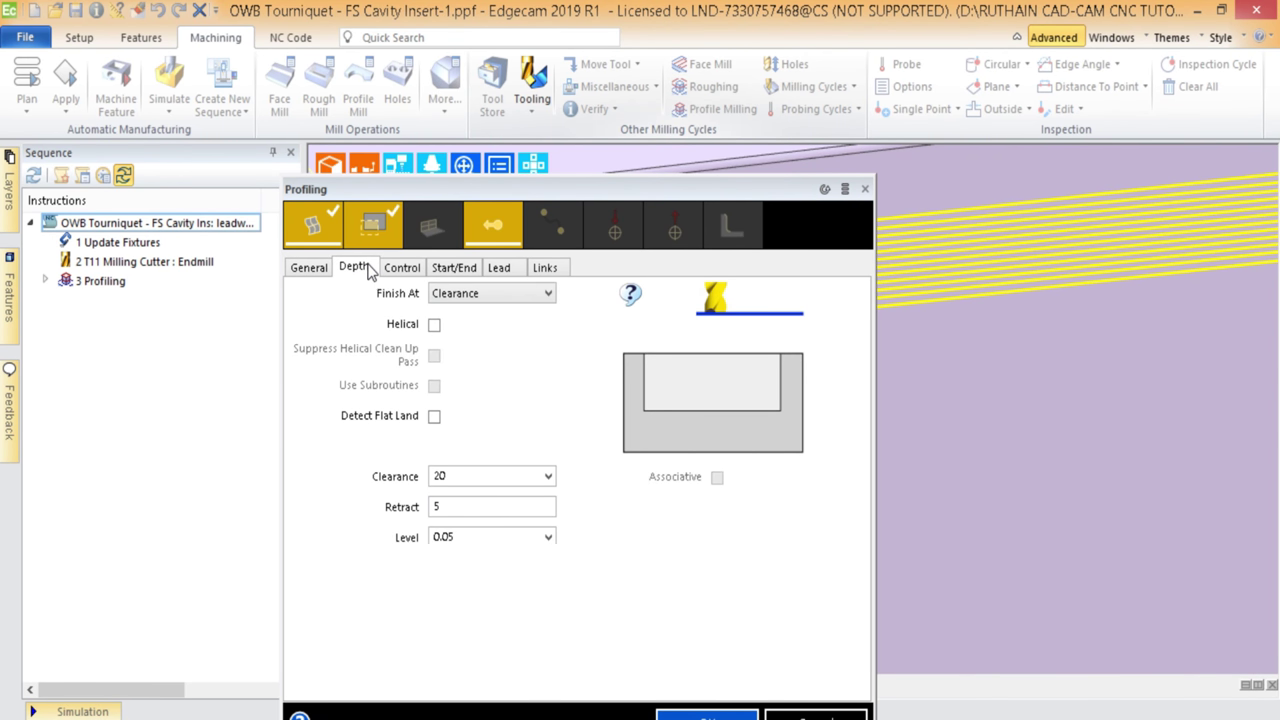
pyautogui.doubleClick(466, 598)
pyautogui.write('0.2')
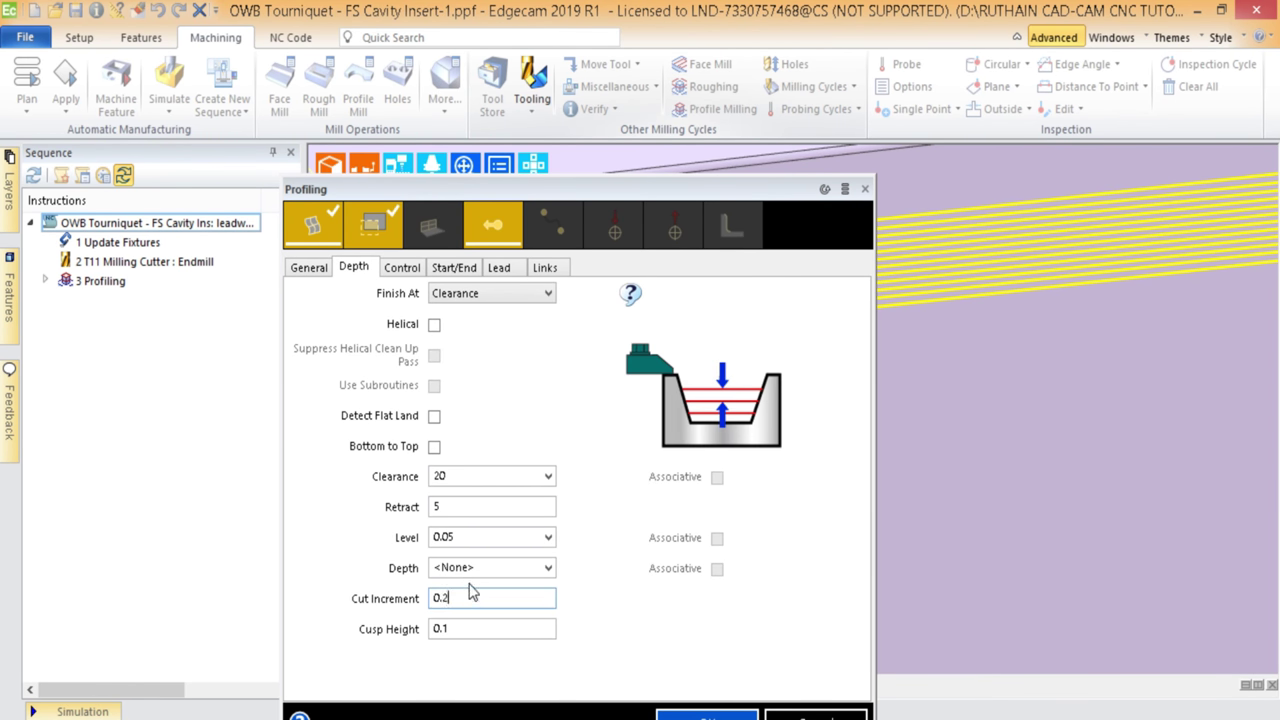
pyautogui.write('5')
pyautogui.doubleClick(466, 626)
pyautogui.write('0.0')
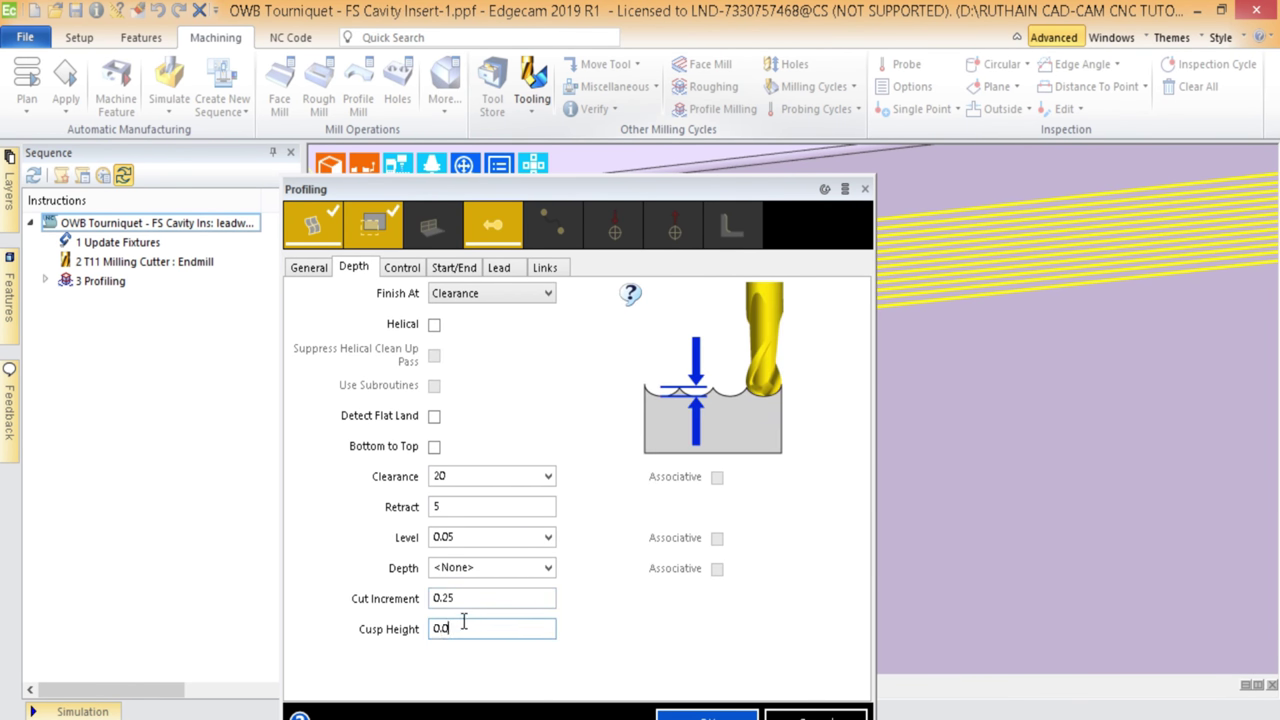
pyautogui.write('8')
pyautogui.press('Return')
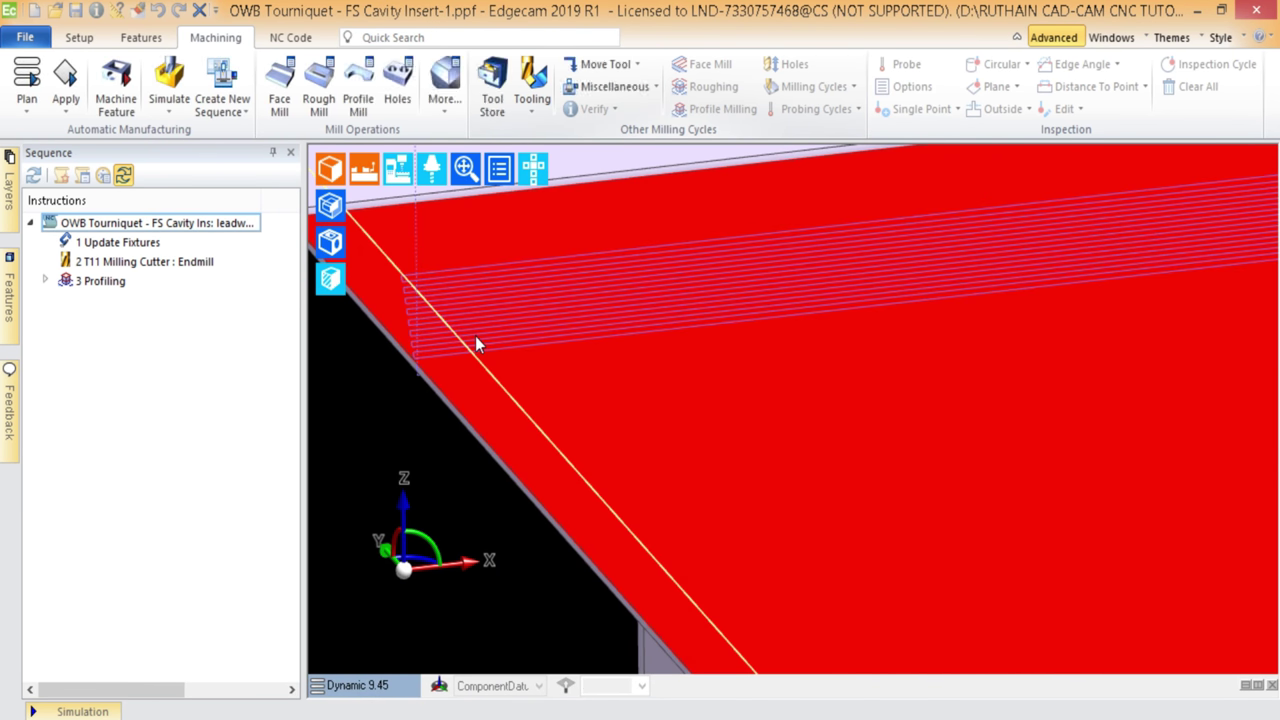
# - Switch to the Right standard view and zoom into the chamfer corner of the toolpath
pyautogui.scroll(-8, 577, 317)
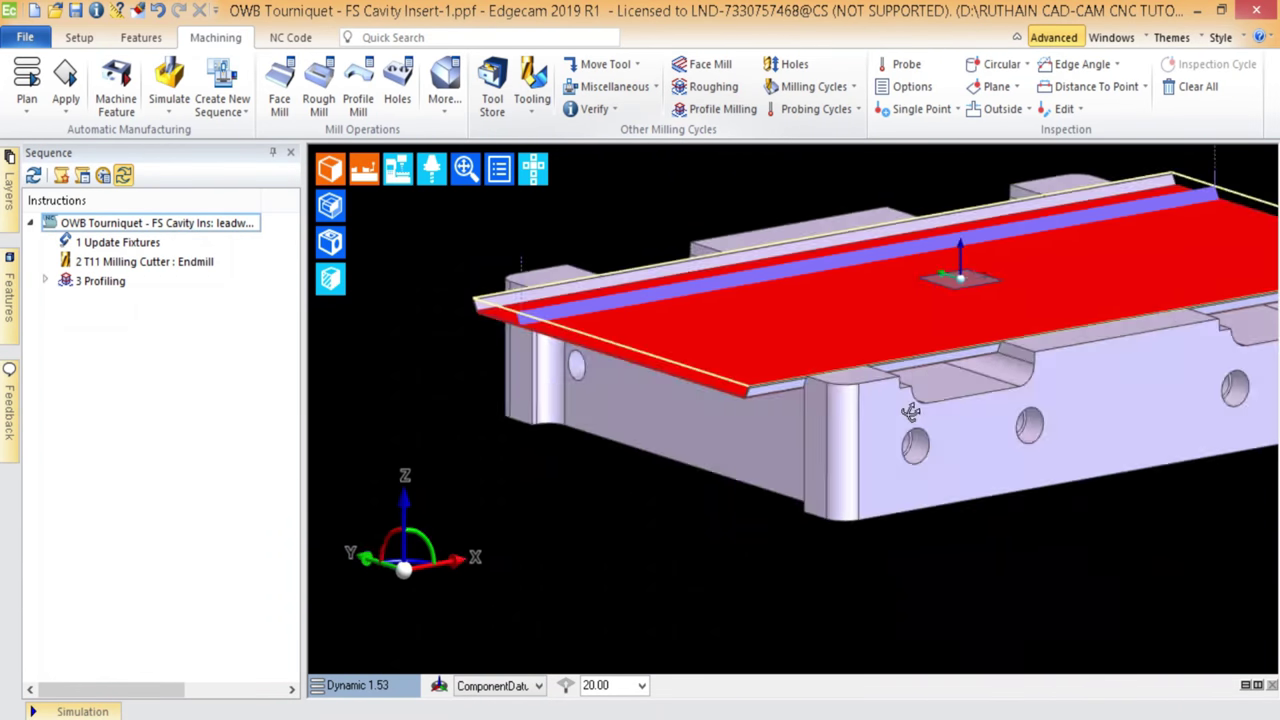
pyautogui.click(380, 685)
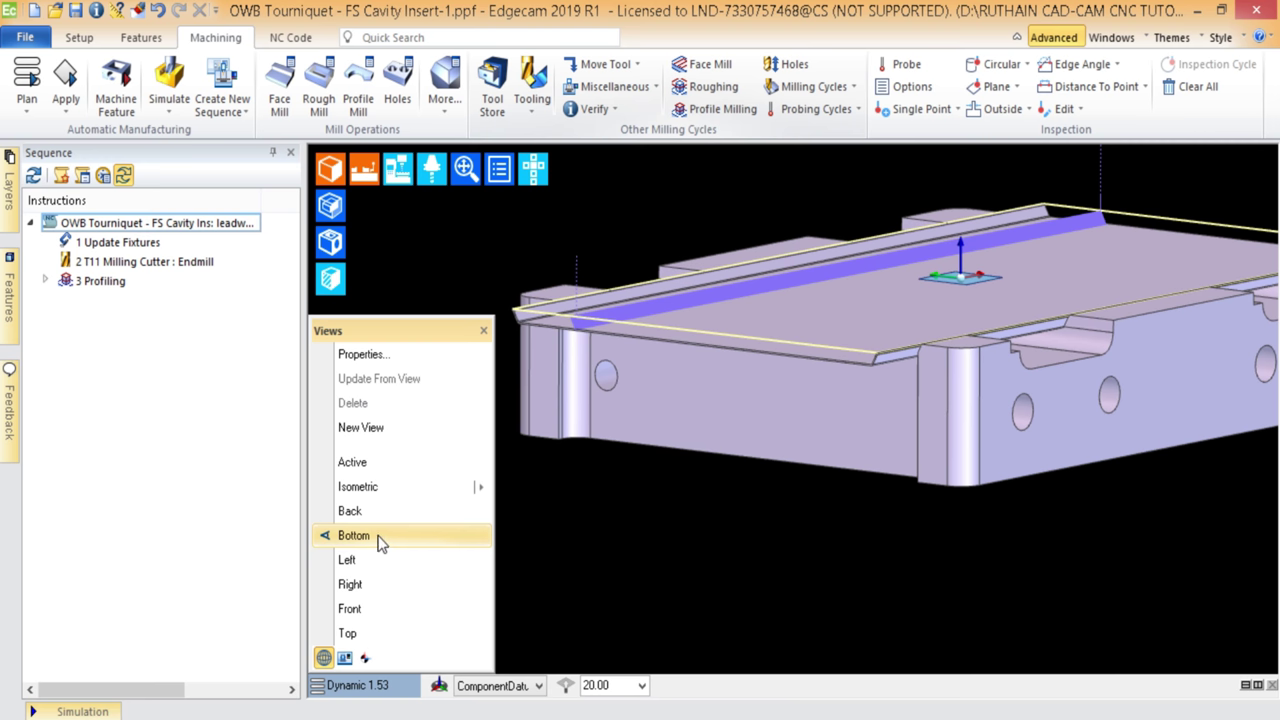
pyautogui.click(373, 587)
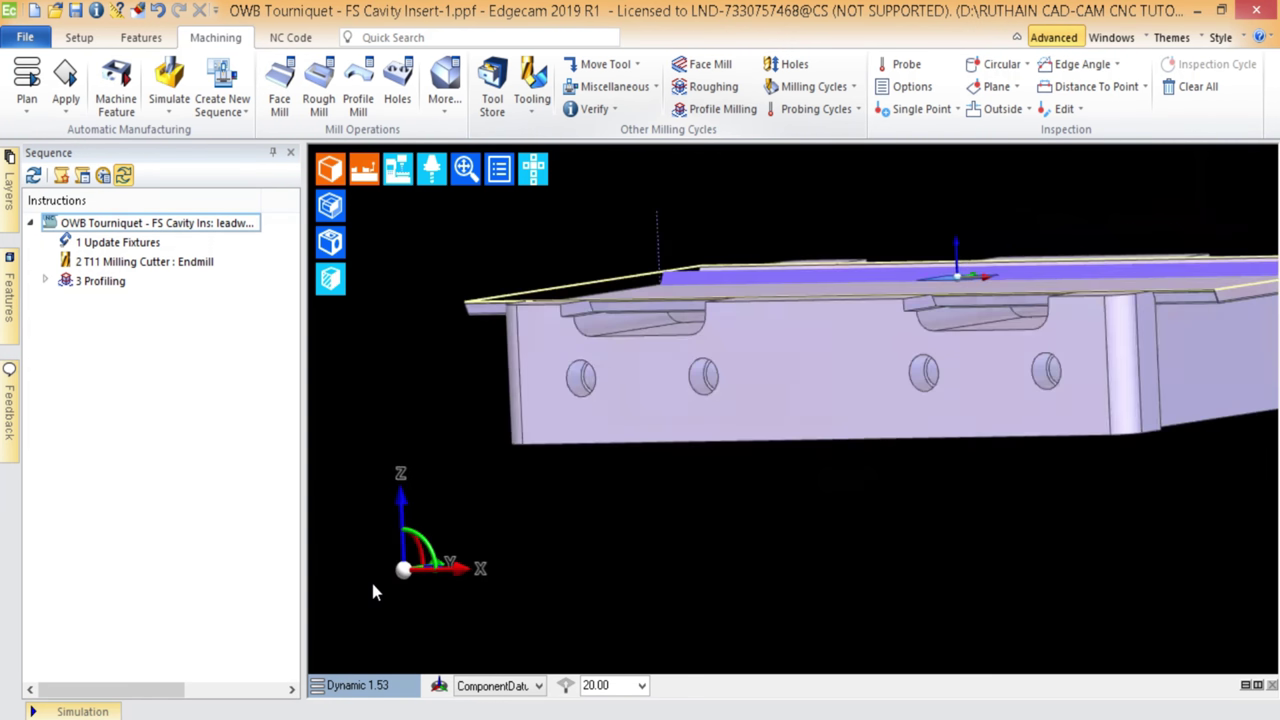
pyautogui.scroll(6, 643, 374)
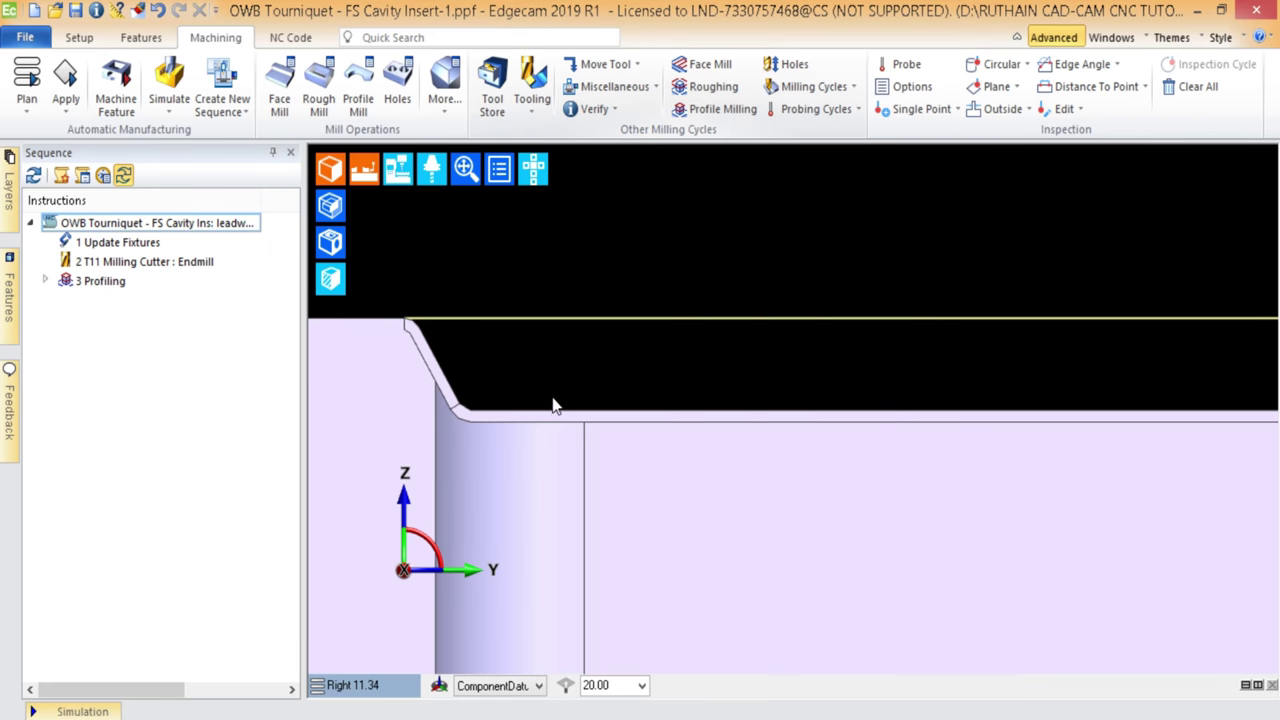
pyautogui.scroll(-3, 503, 423)
pyautogui.scroll(3, 500, 423)
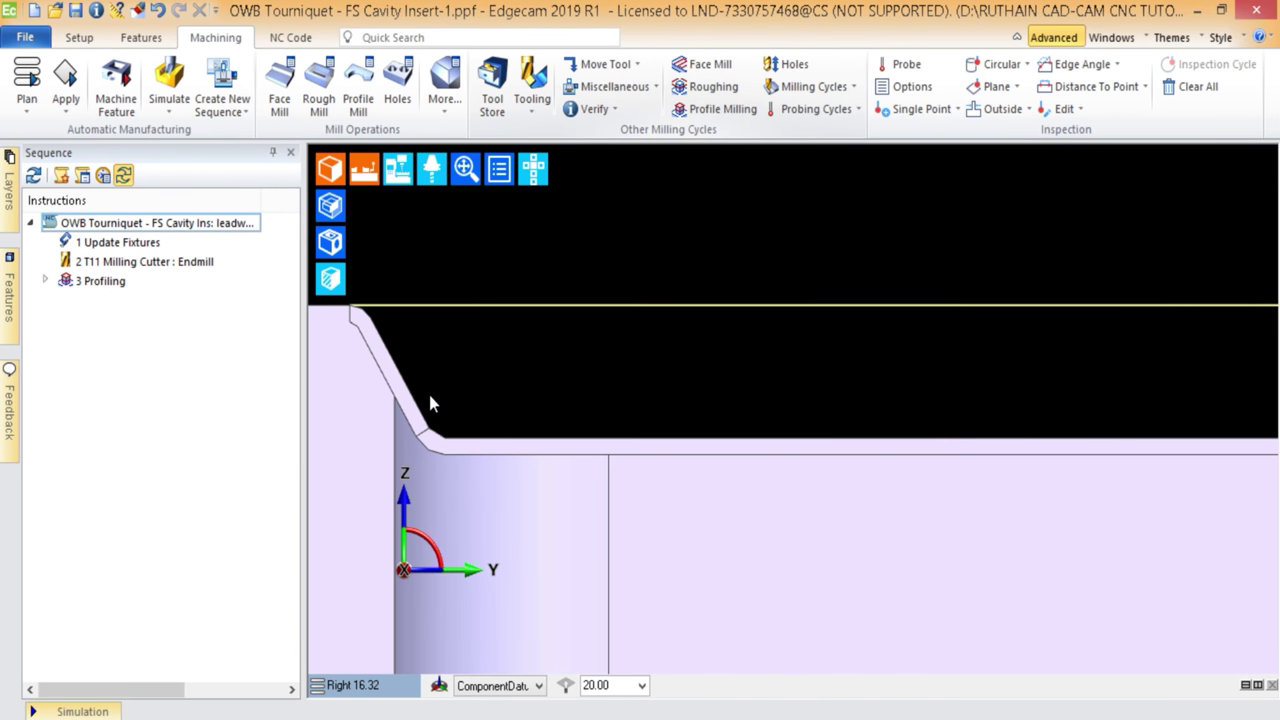
pyautogui.scroll(3, 432, 390)
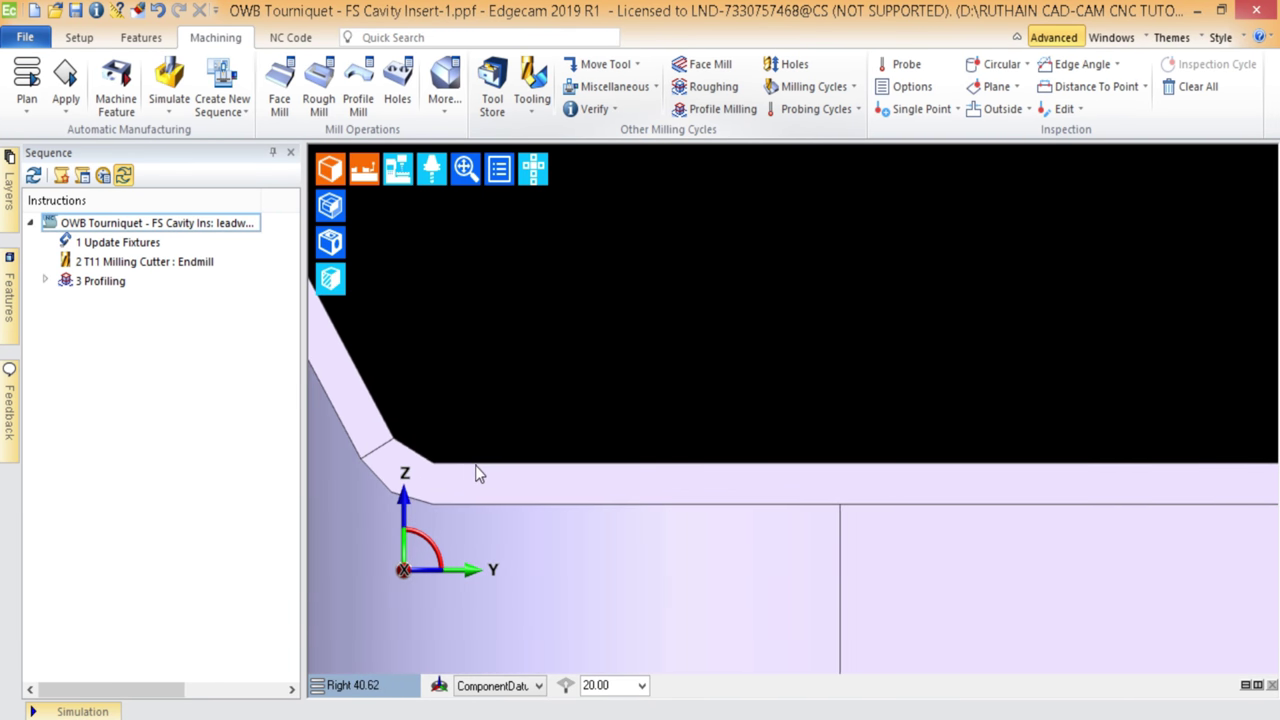
pyautogui.moveTo(475, 465); pyautogui.dragTo(1220, 503, button='middle')
pyautogui.scroll(5, 954, 449)
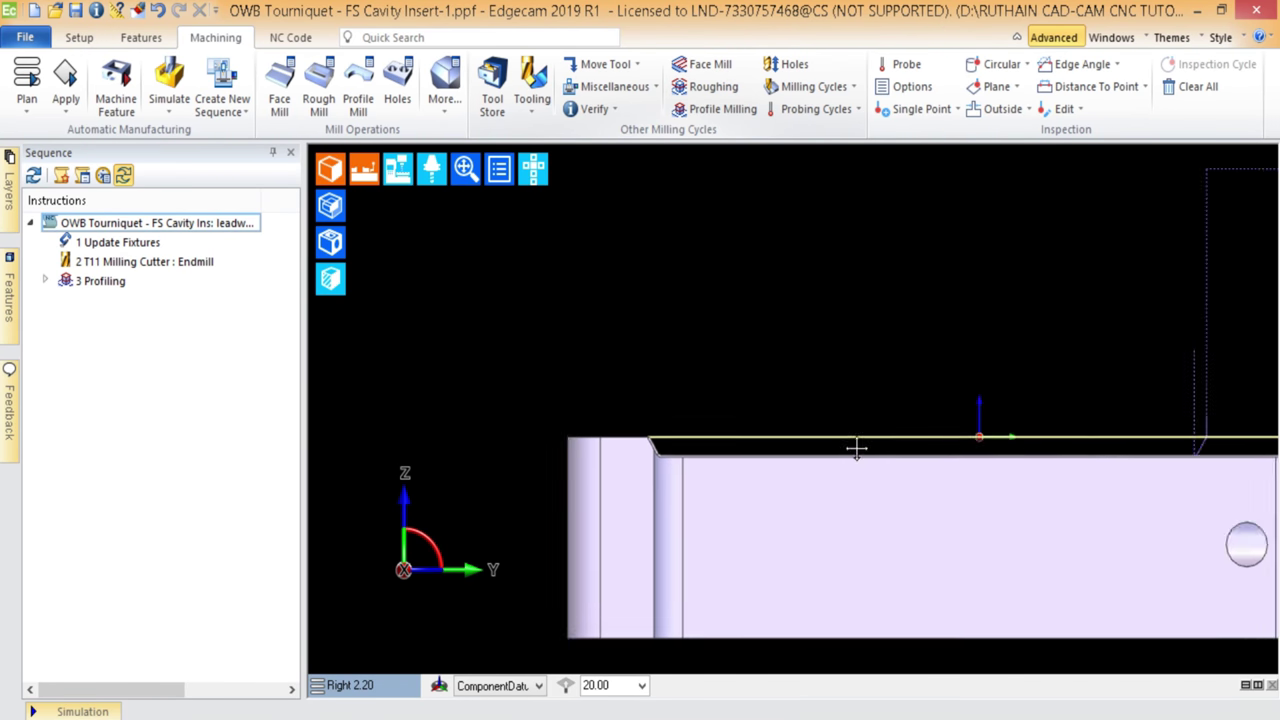
pyautogui.scroll(3, 980, 473)
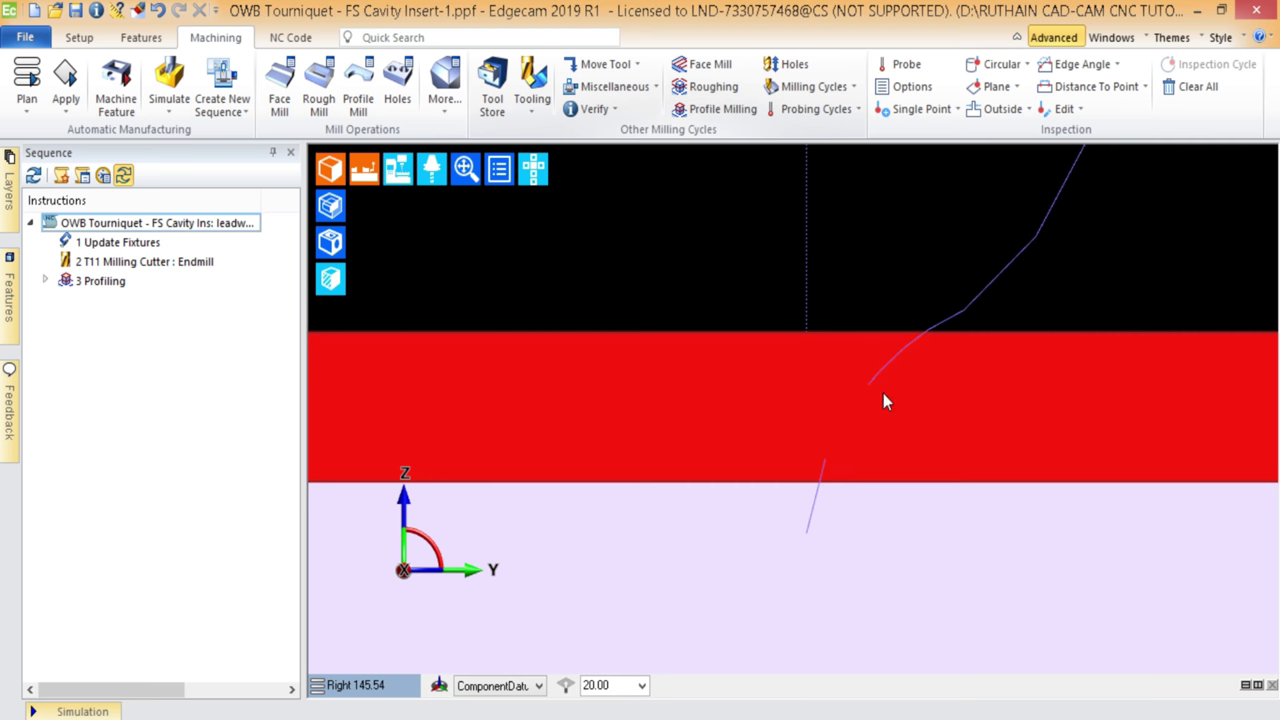
pyautogui.click(989, 280)
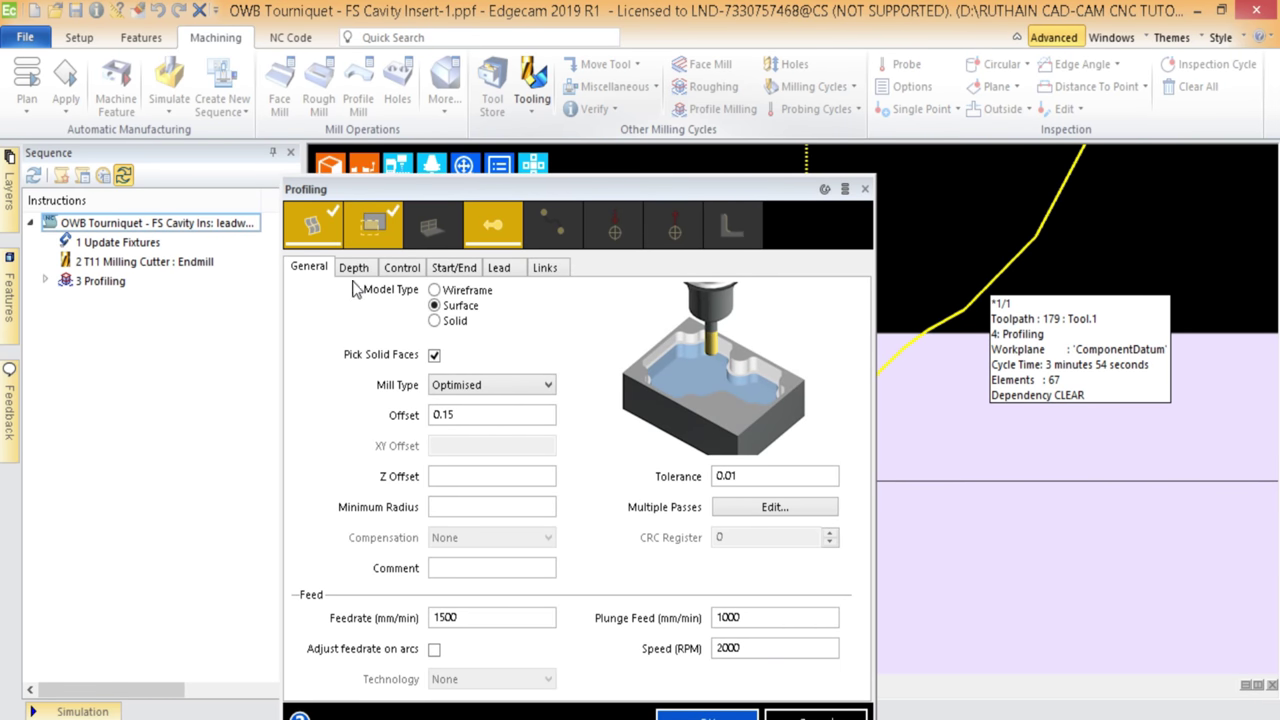
pyautogui.click(354, 268)
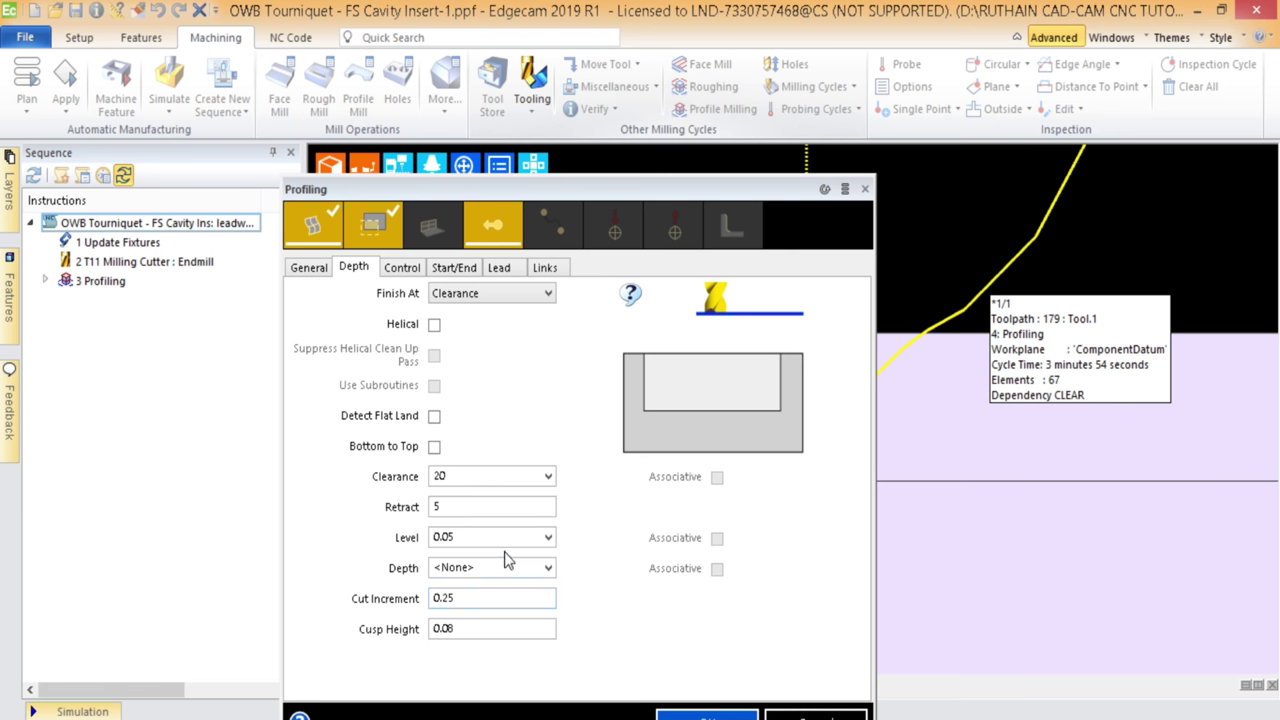
pyautogui.click(308, 267)
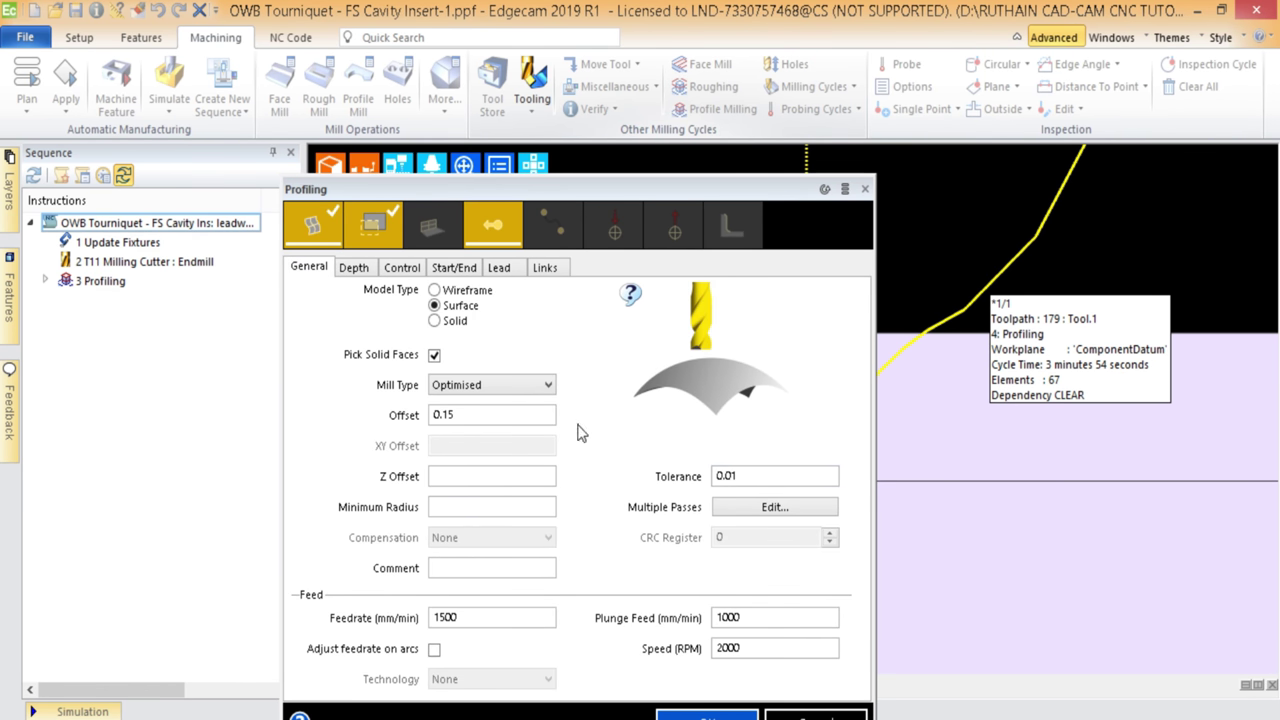
pyautogui.click(814, 715)
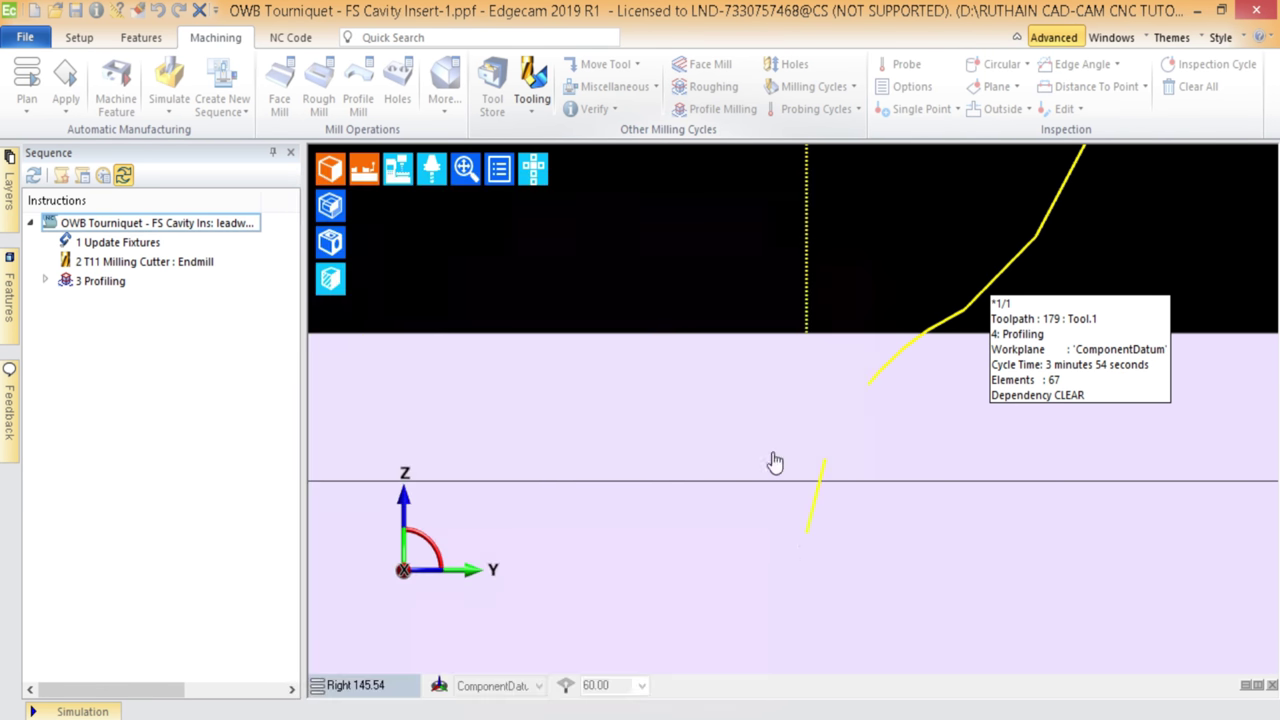
pyautogui.scroll(10, 606, 355)
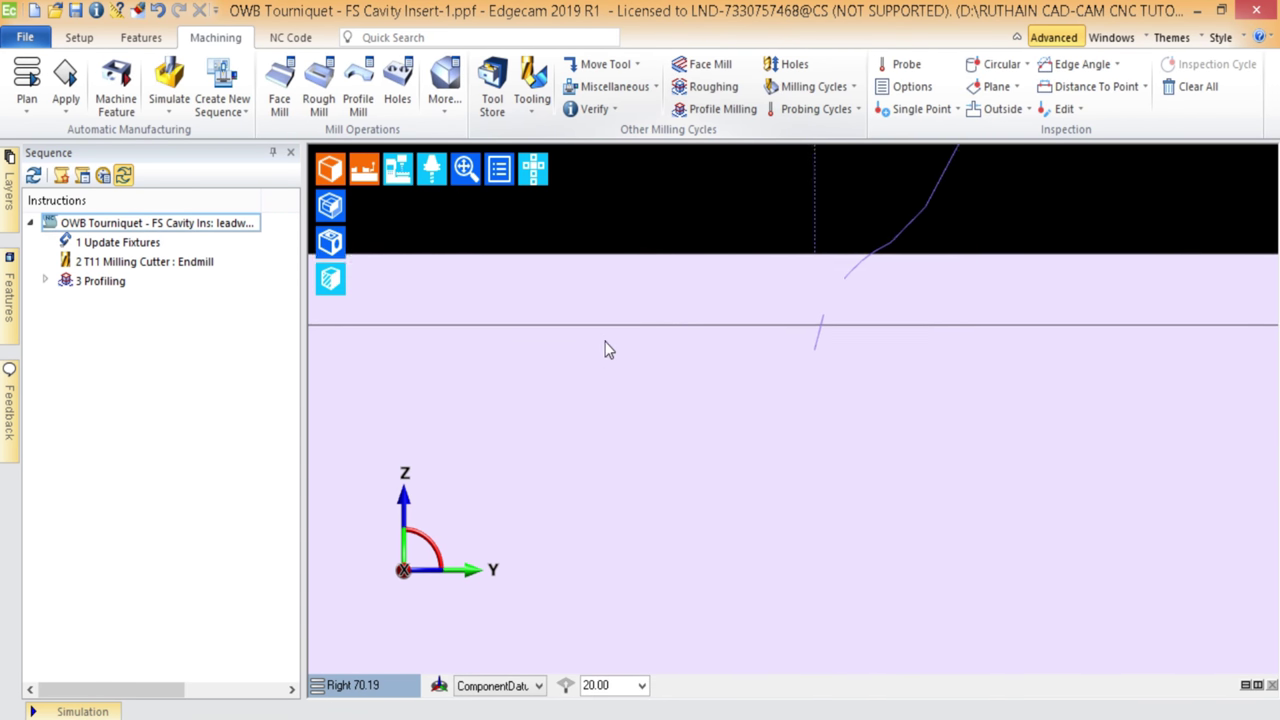
pyautogui.moveTo(603, 366); pyautogui.dragTo(580, 390, button='middle')
pyautogui.scroll(8, 343, 391)
pyautogui.moveTo(343, 391); pyautogui.dragTo(640, 398, button='middle')
pyautogui.scroll(-8, 508, 378)
pyautogui.scroll(5, 642, 399)
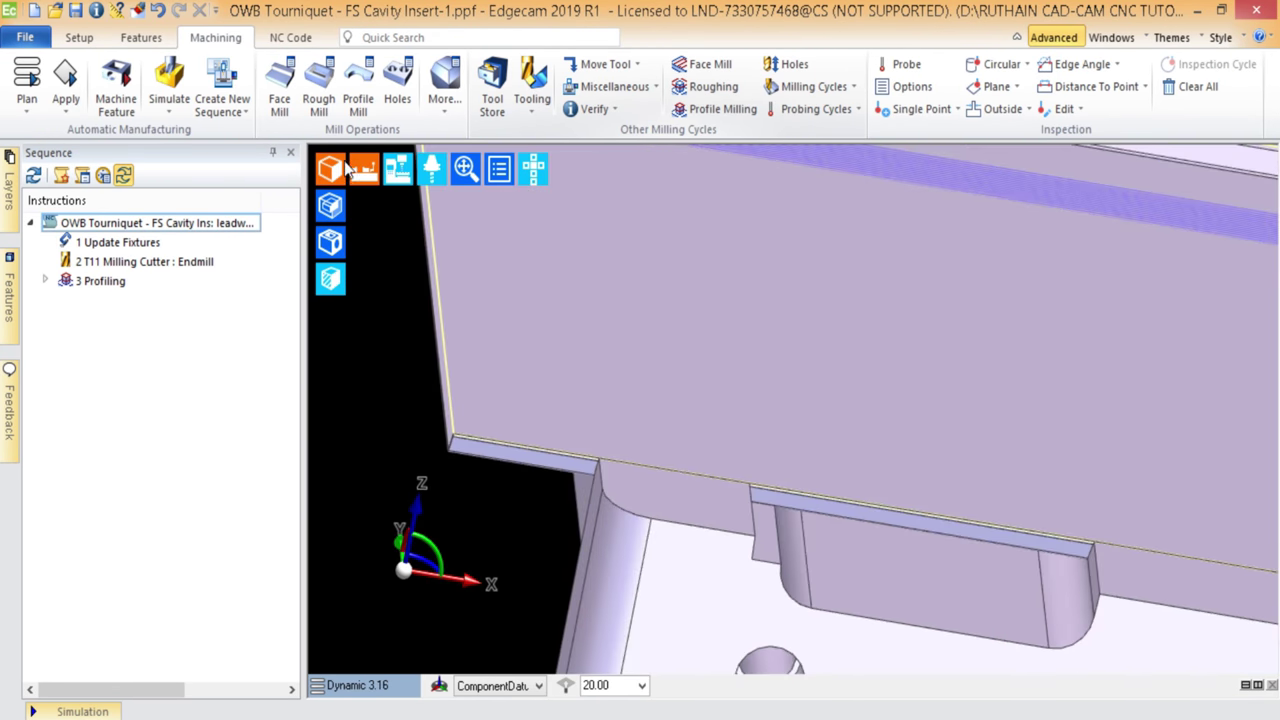
pyautogui.click(330, 168)
pyautogui.scroll(5, 560, 366)
pyautogui.scroll(3, 491, 331)
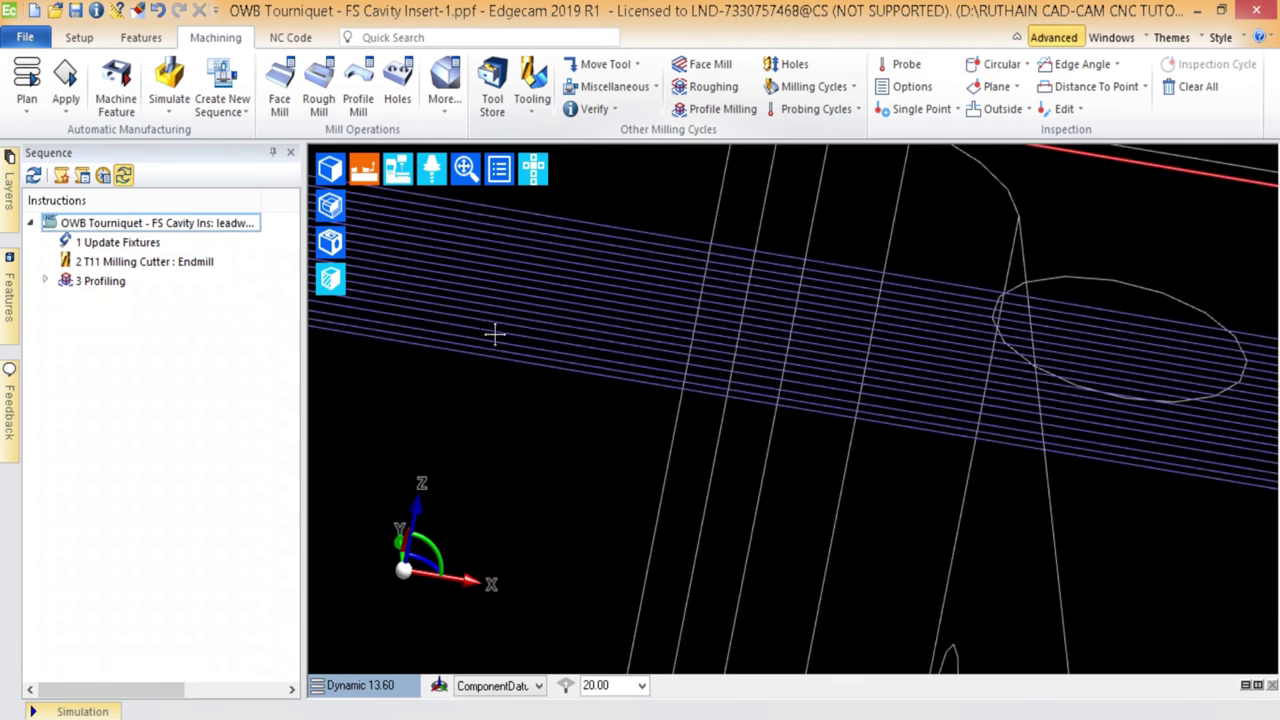
pyautogui.scroll(10, 463, 446)
pyautogui.scroll(-20, 452, 460)
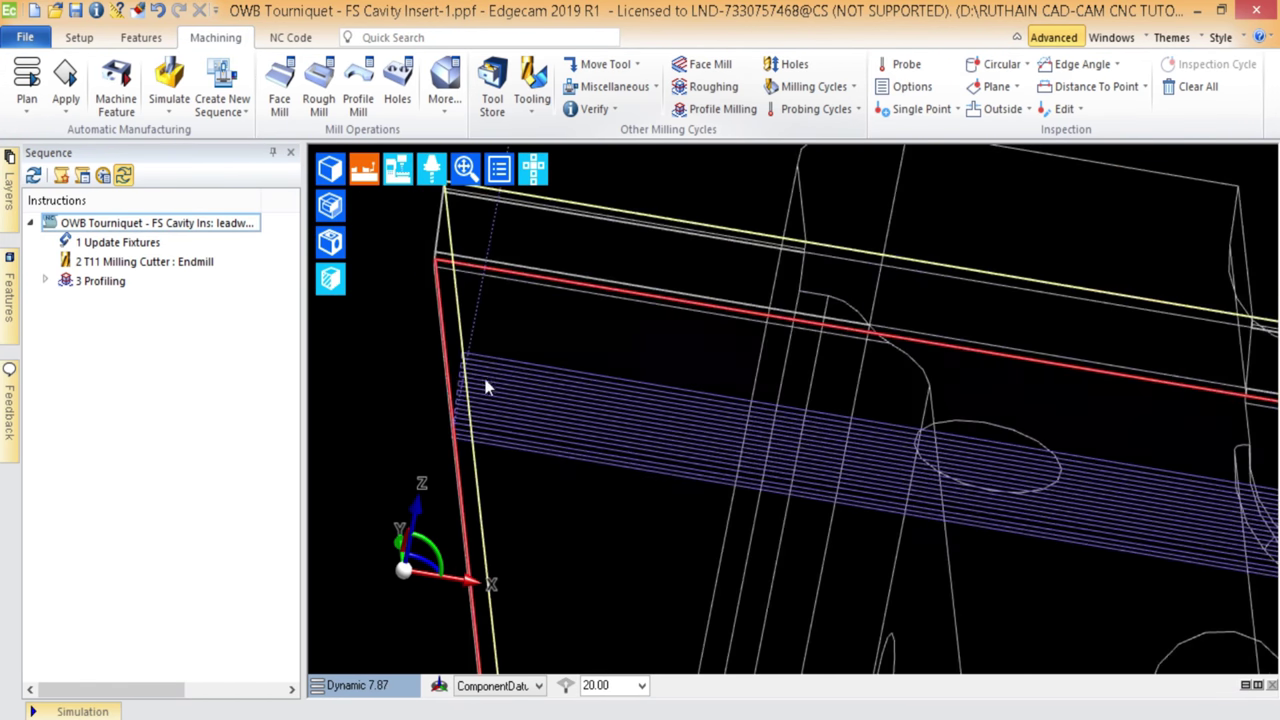
pyautogui.scroll(-10, 972, 476)
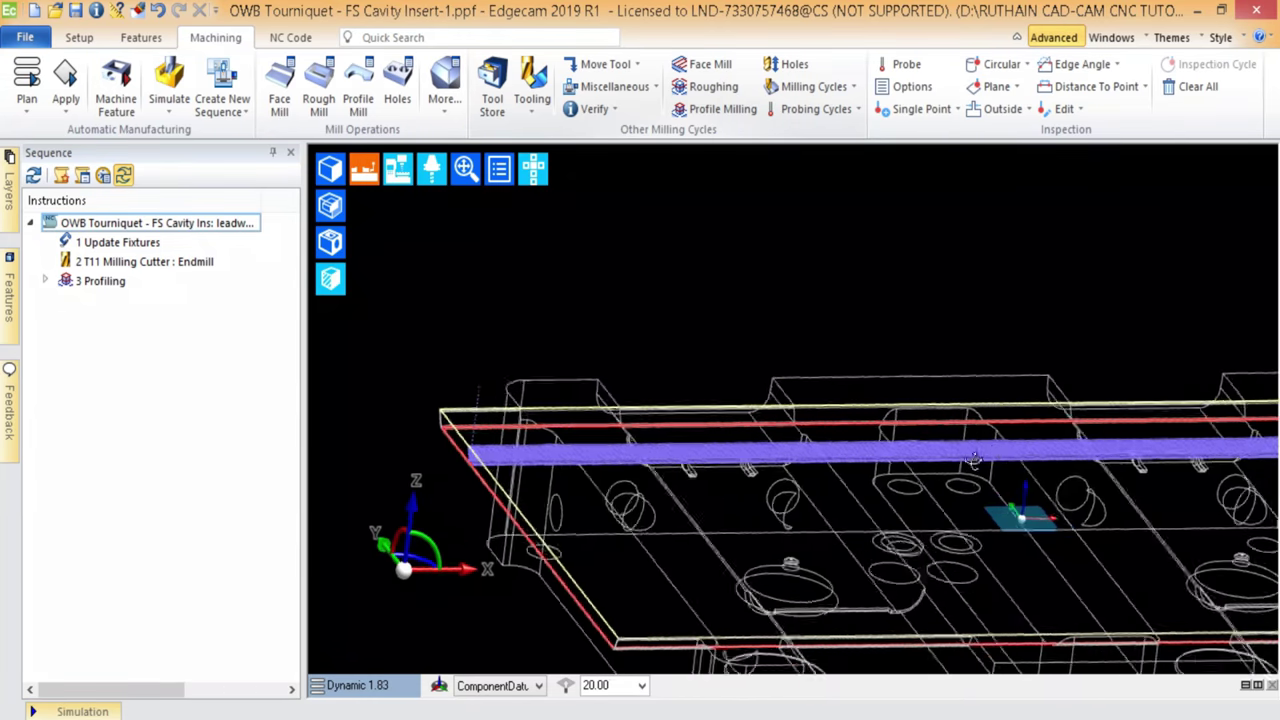
pyautogui.moveTo(972, 476); pyautogui.dragTo(1152, 354, button='middle')
pyautogui.scroll(5, 867, 478)
pyautogui.scroll(3, 1010, 445)
pyautogui.scroll(-5, 1020, 383)
pyautogui.scroll(4, 889, 380)
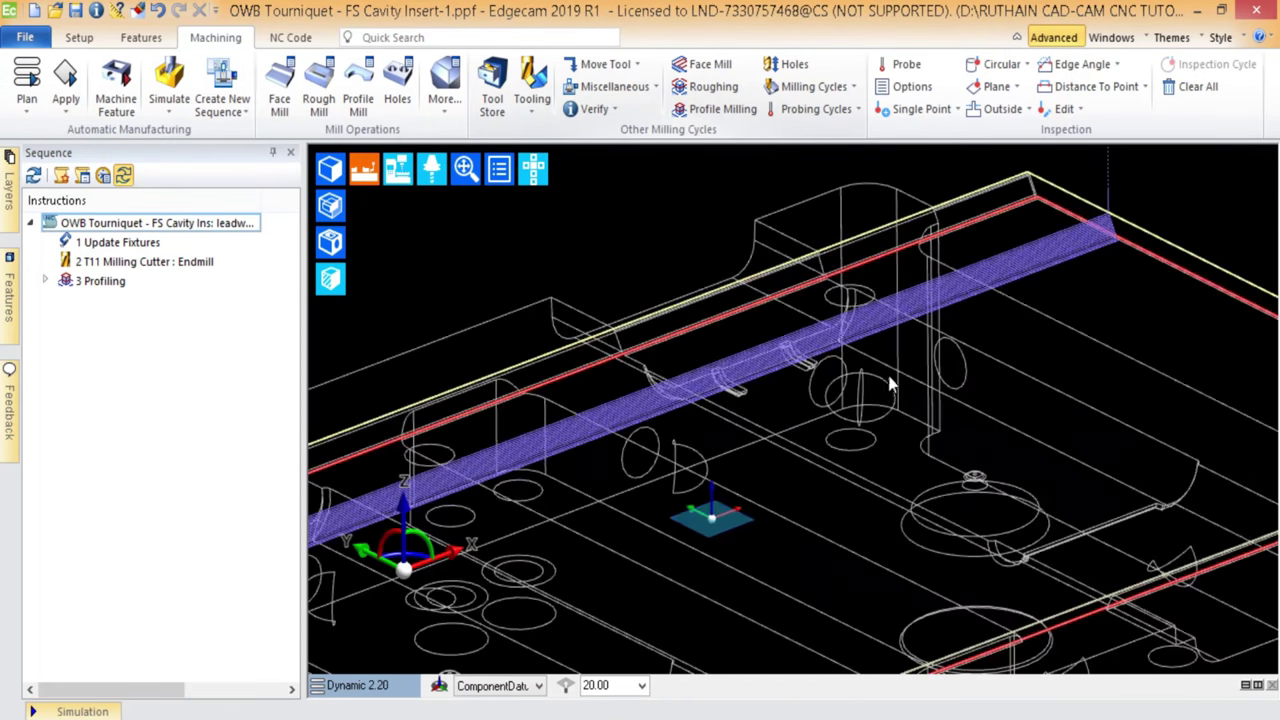
pyautogui.moveTo(889, 380)
pyautogui.mouseDown(button='middle')
pyautogui.moveTo(929, 329)
pyautogui.moveTo(1000, 330)
pyautogui.moveTo(979, 358)
pyautogui.moveTo(1043, 351)
pyautogui.moveTo(1046, 371)
pyautogui.moveTo(886, 400)
pyautogui.mouseUp(button='middle')
pyautogui.scroll(-3, 929, 329)
pyautogui.scroll(3, 410, 453)
pyautogui.scroll(8, 410, 453)
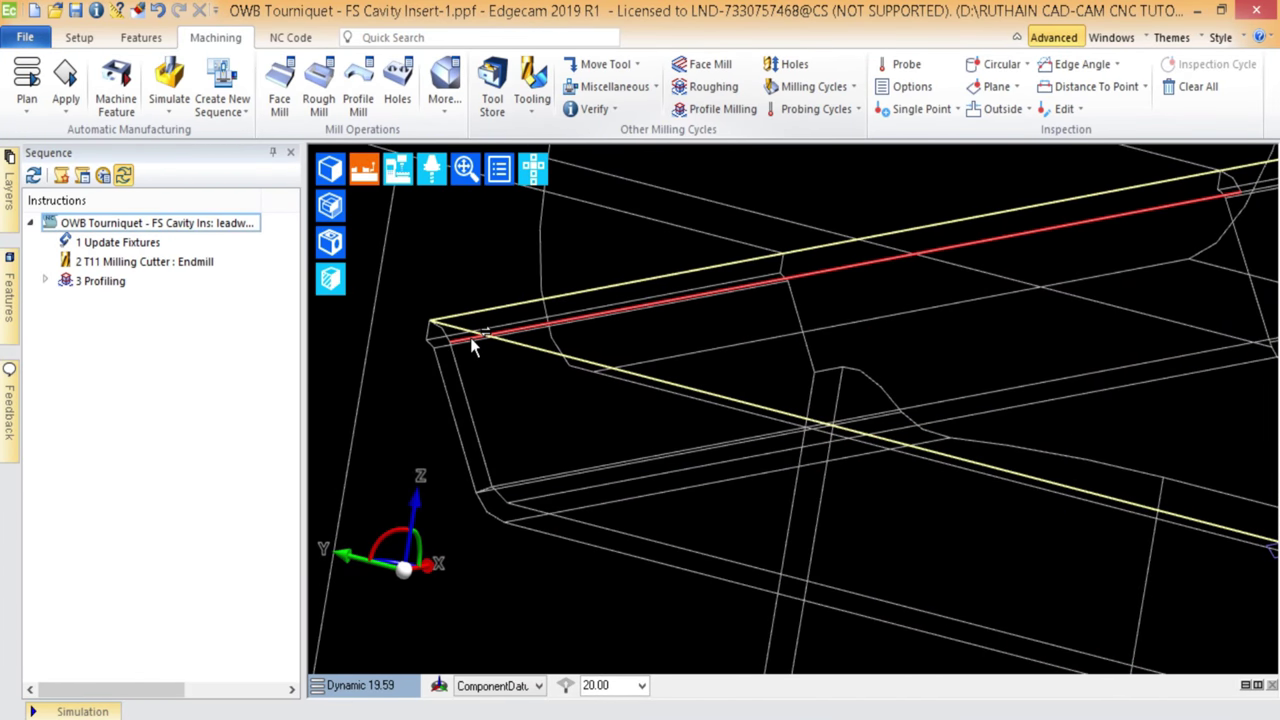
pyautogui.moveTo(528, 397)
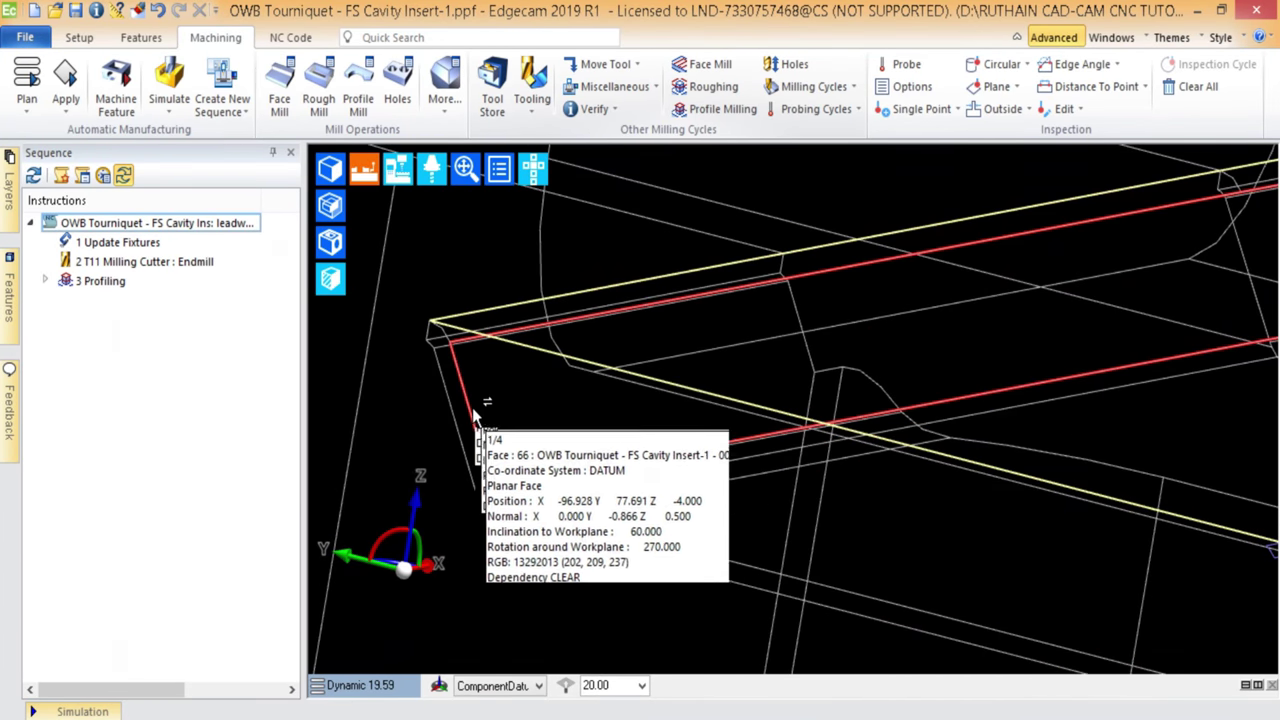
pyautogui.moveTo(465, 365)
pyautogui.scroll(-5, 461, 385)
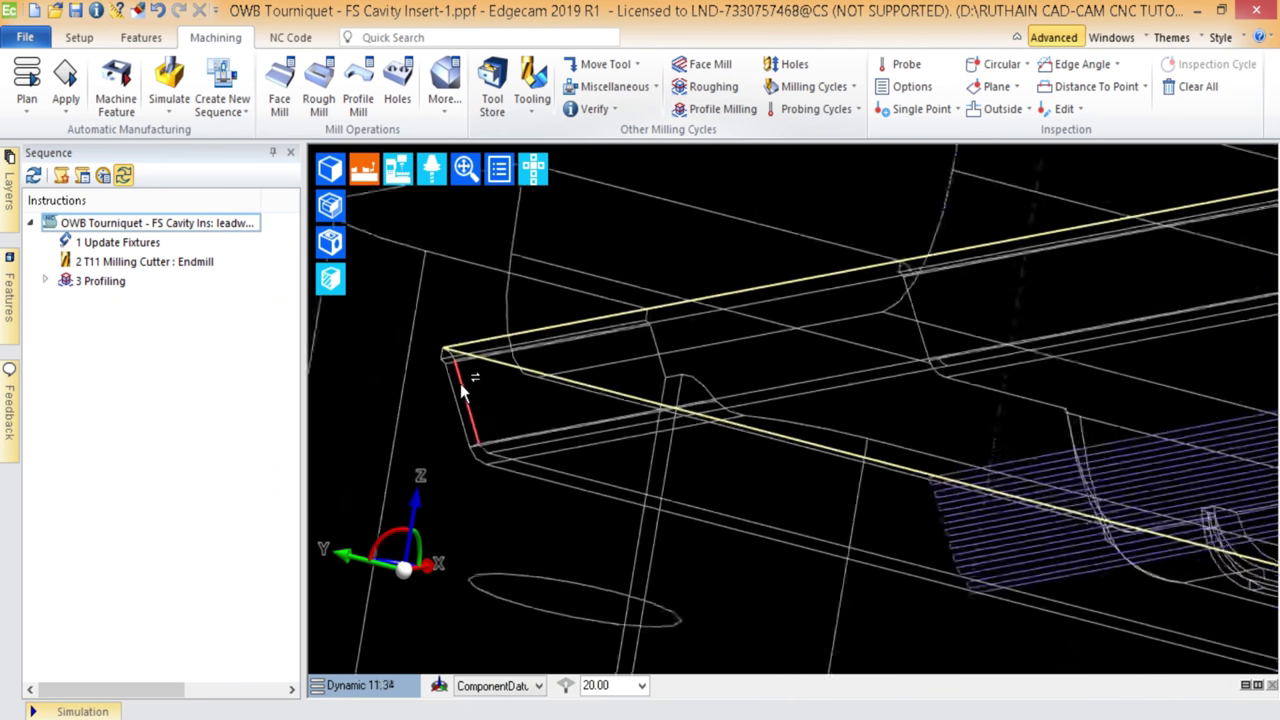
pyautogui.scroll(3, 643, 441)
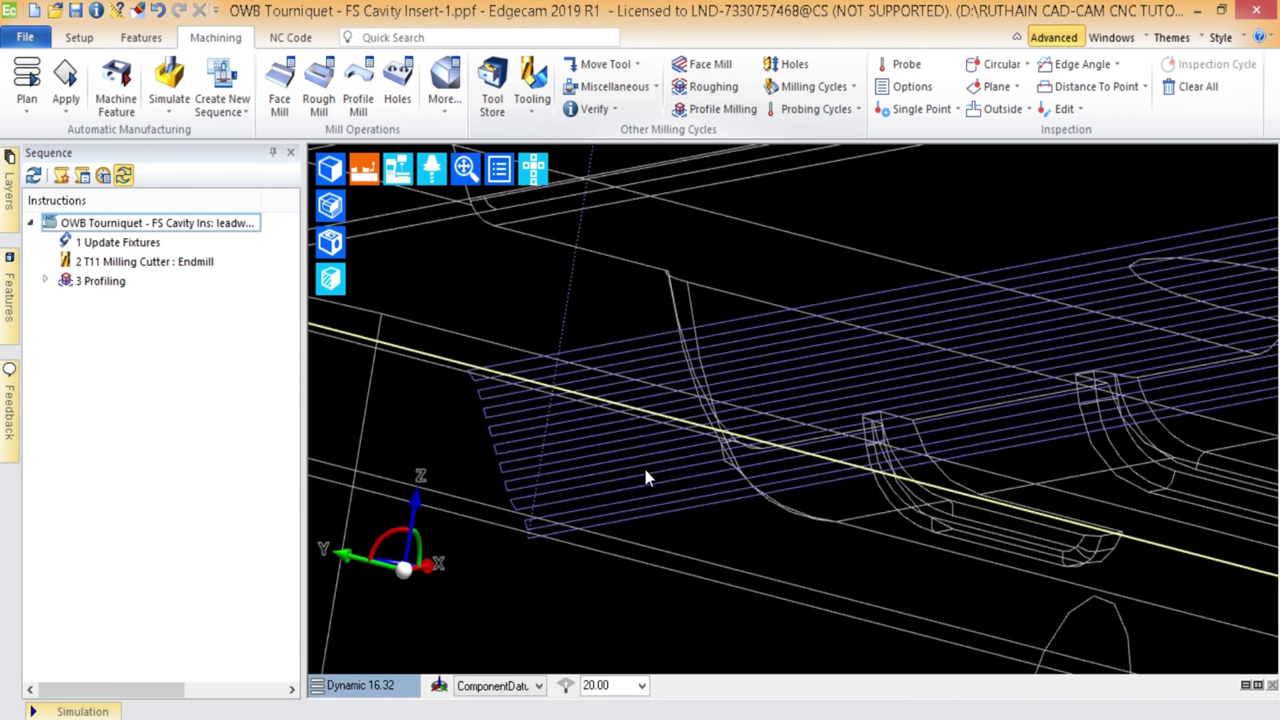
pyautogui.scroll(-6, 649, 477)
pyautogui.moveTo(760, 357); pyautogui.dragTo(712, 398, button='middle')
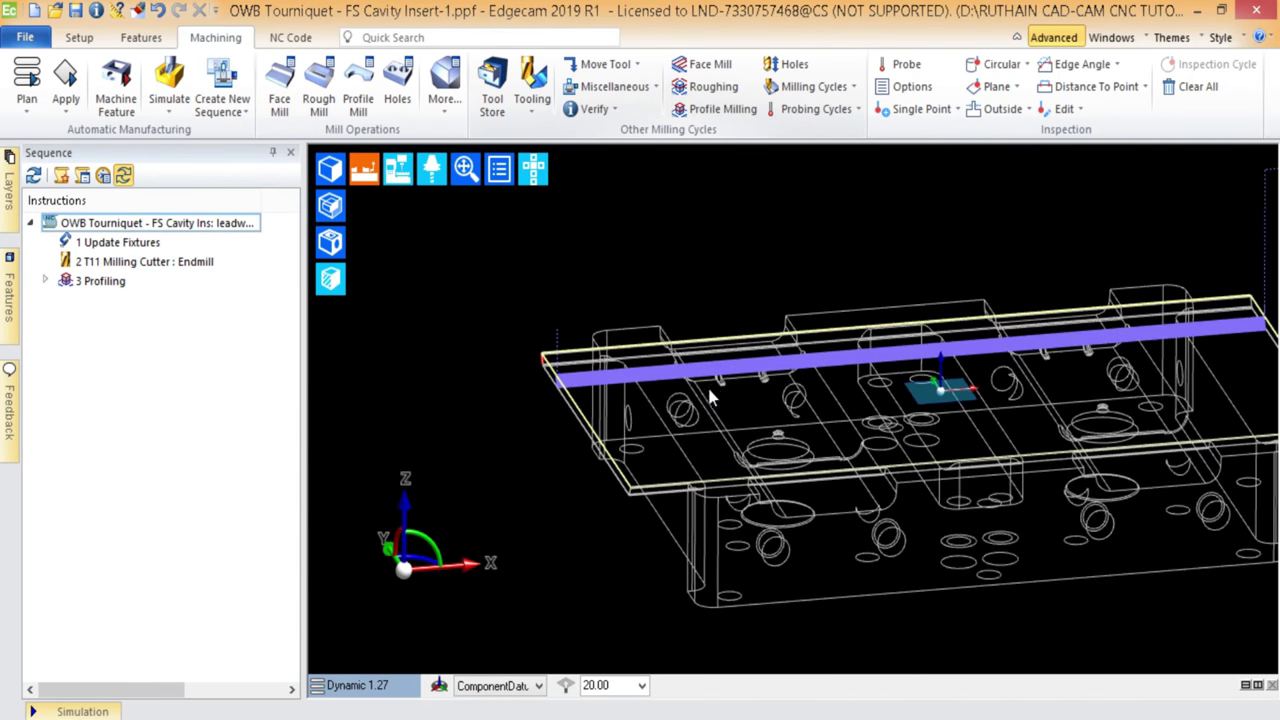
pyautogui.moveTo(472, 385); pyautogui.dragTo(527, 355, button='middle')
pyautogui.scroll(-4, 639, 391)
pyautogui.moveTo(860, 320); pyautogui.dragTo(918, 352, button='middle')
pyautogui.click(105, 283)
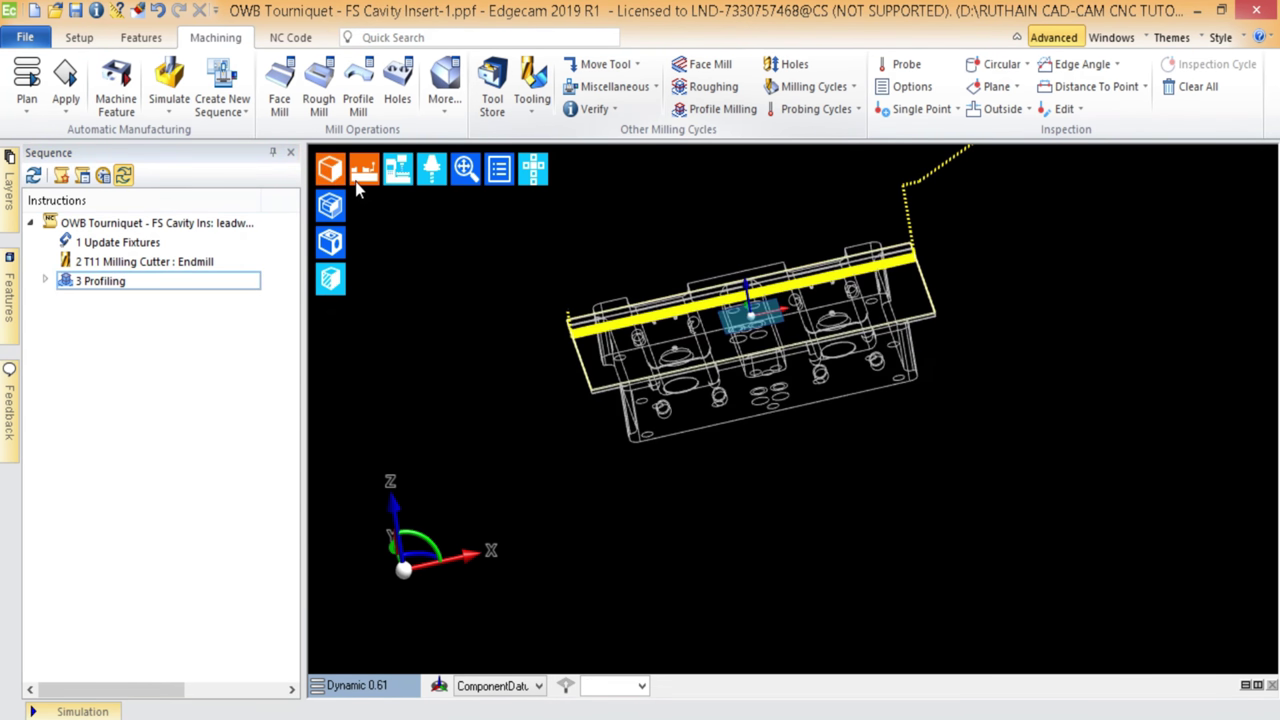
pyautogui.click(328, 168)
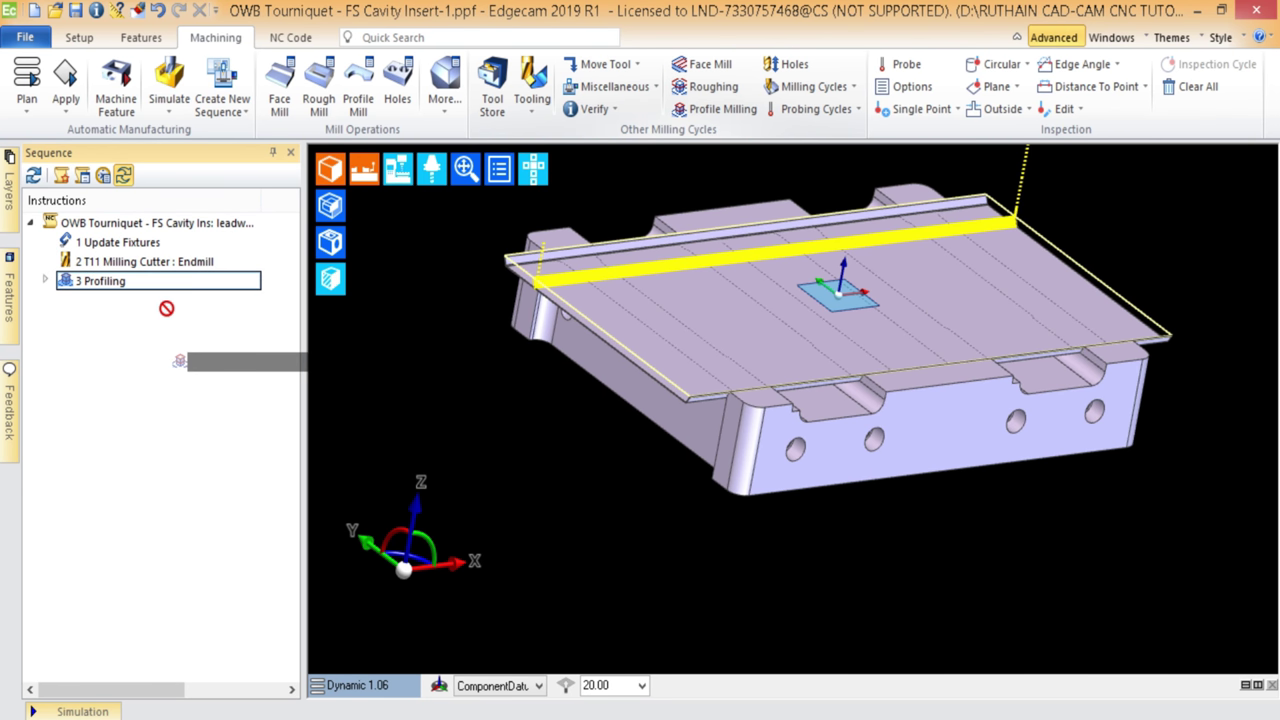
pyautogui.moveTo(190, 275); pyautogui.dragTo(212, 292)
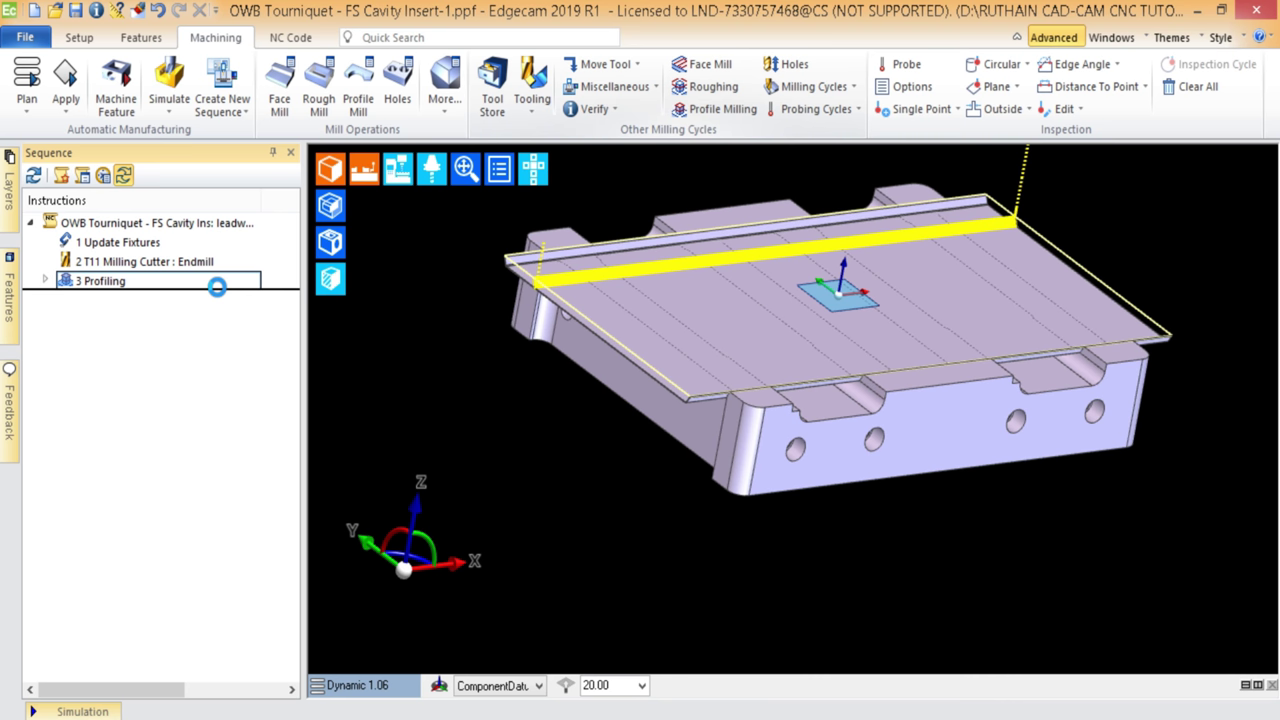
# - Duplicate 3 Profiling as 4 Profiling and start editing its Surfaces
pyautogui.moveTo(221, 296); pyautogui.dragTo(221, 296)
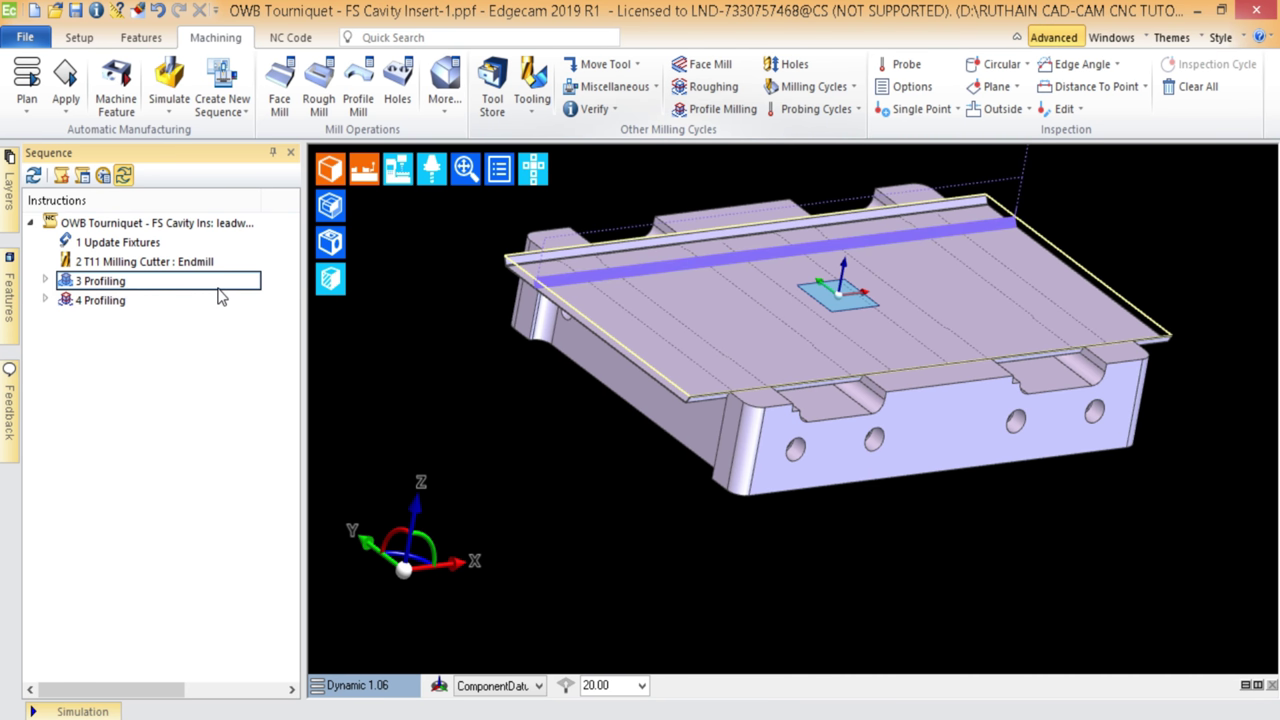
pyautogui.click(45, 300)
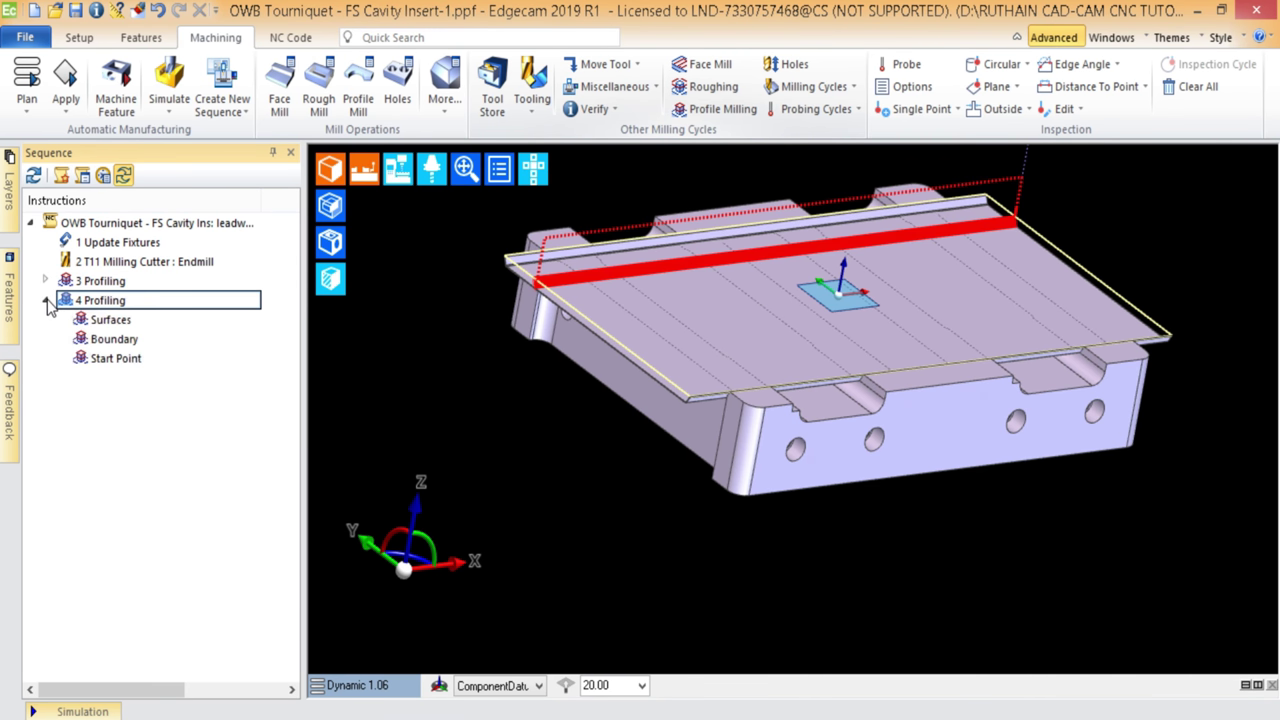
pyautogui.rightClick(105, 320)
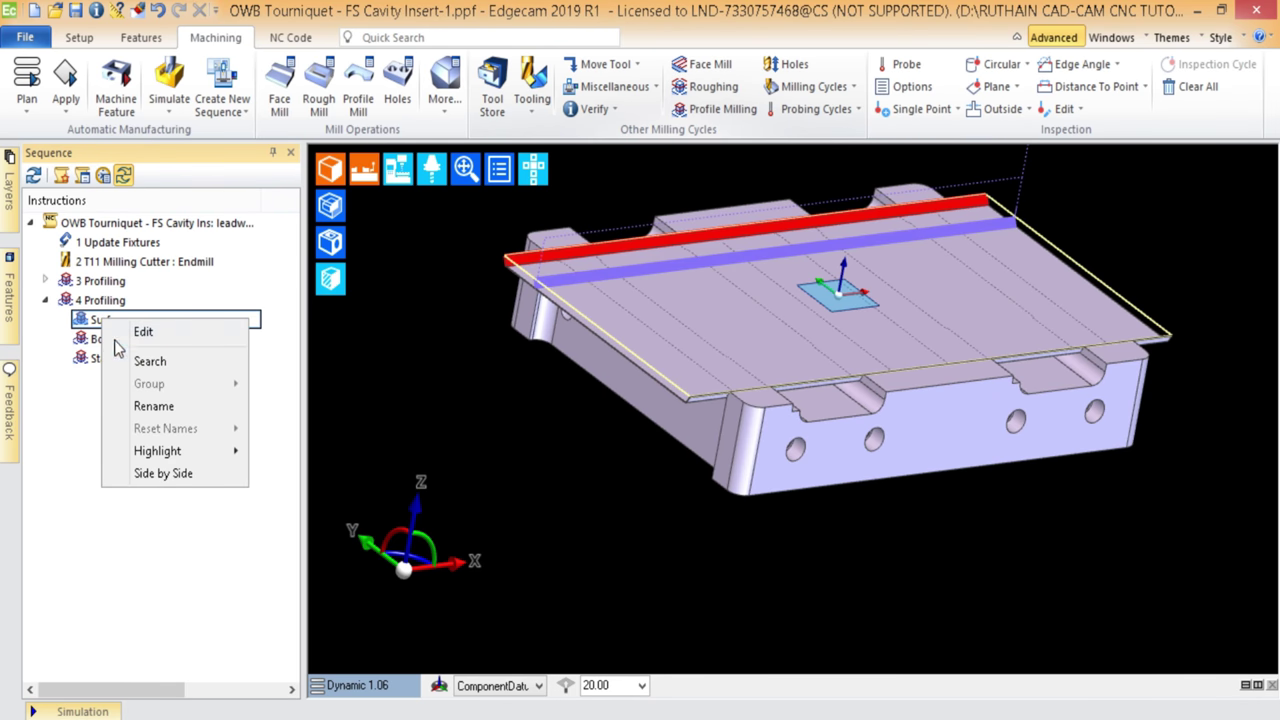
pyautogui.click(141, 333)
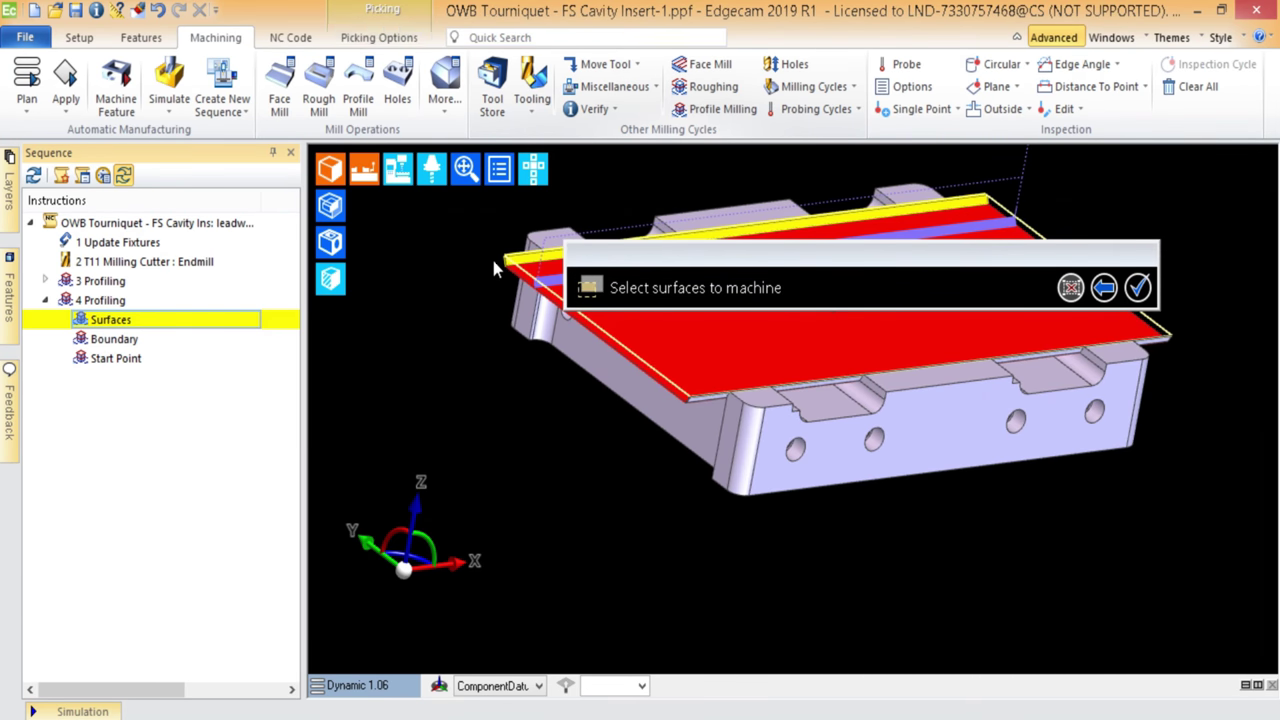
# - Pick the large surface and the narrow edge strip for machining
pyautogui.scroll(5, 481, 471)
pyautogui.scroll(5, 763, 505)
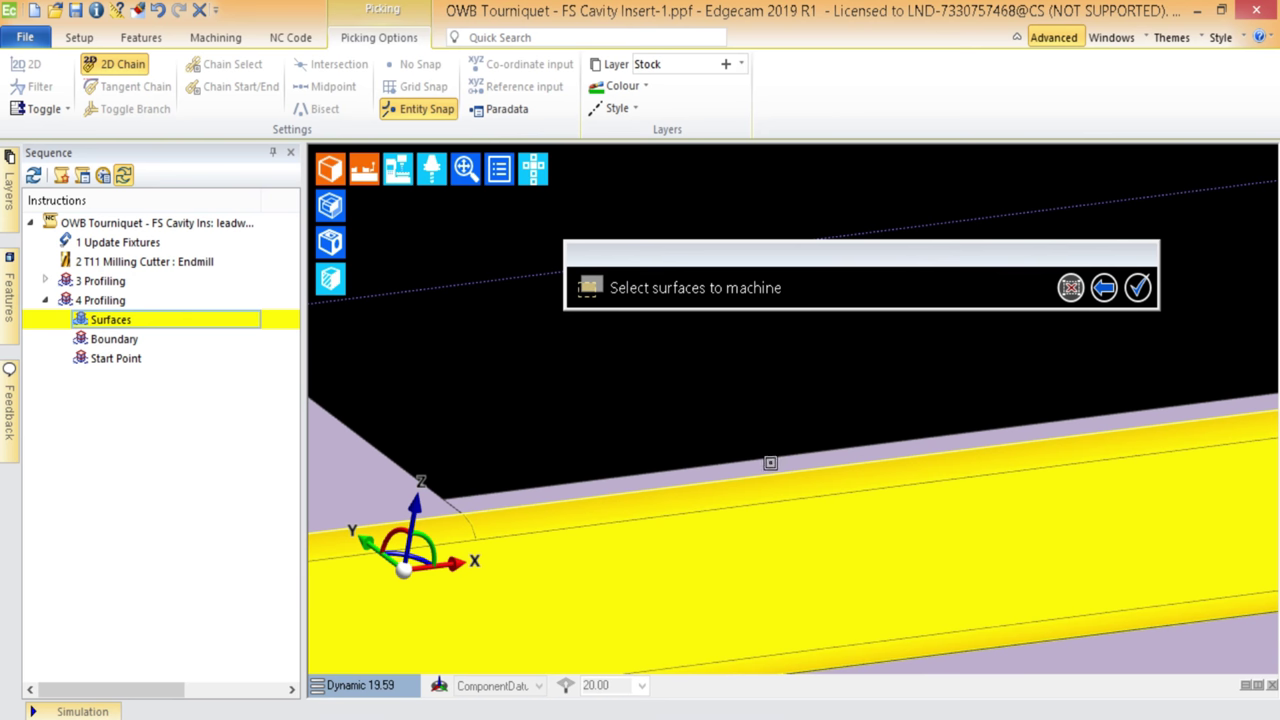
pyautogui.click(794, 582)
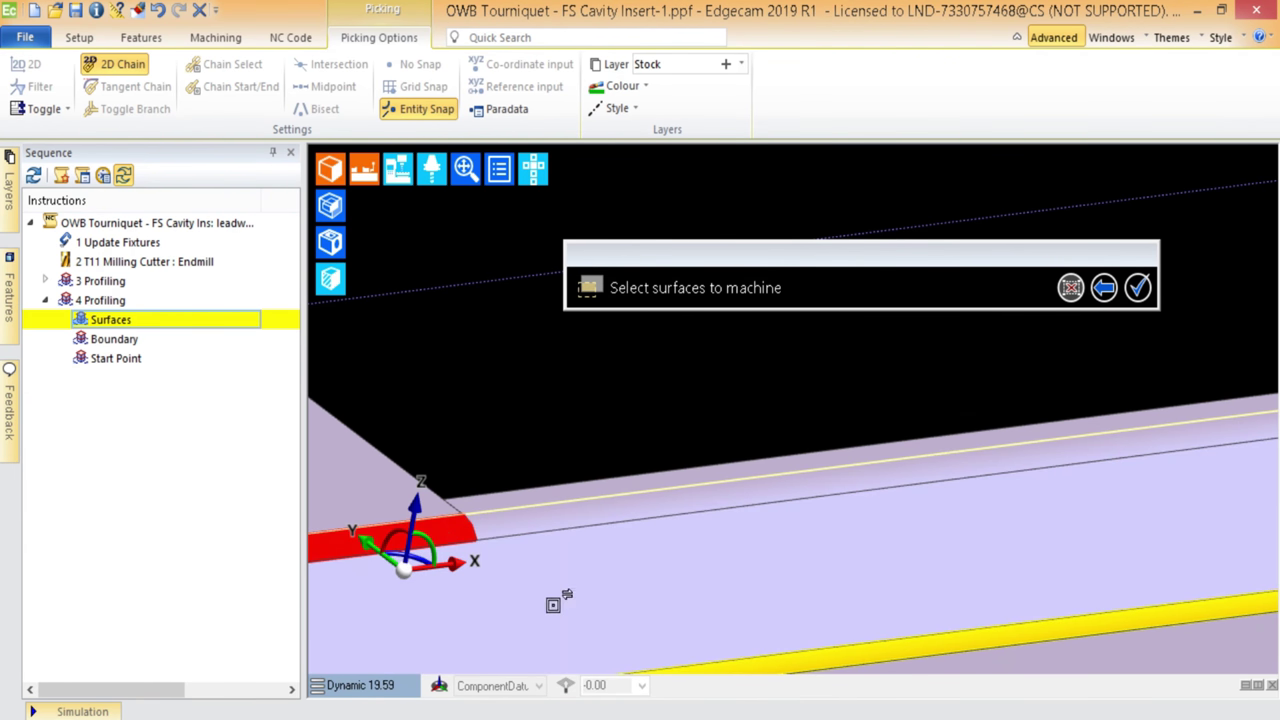
pyautogui.scroll(-2, 733, 382)
pyautogui.moveTo(733, 382); pyautogui.dragTo(949, 463, button='middle')
pyautogui.click(667, 469)
# - Add the opposite edge's narrow strip and wide chamfer face, then finish the surface selection
pyautogui.scroll(1, 771, 429)
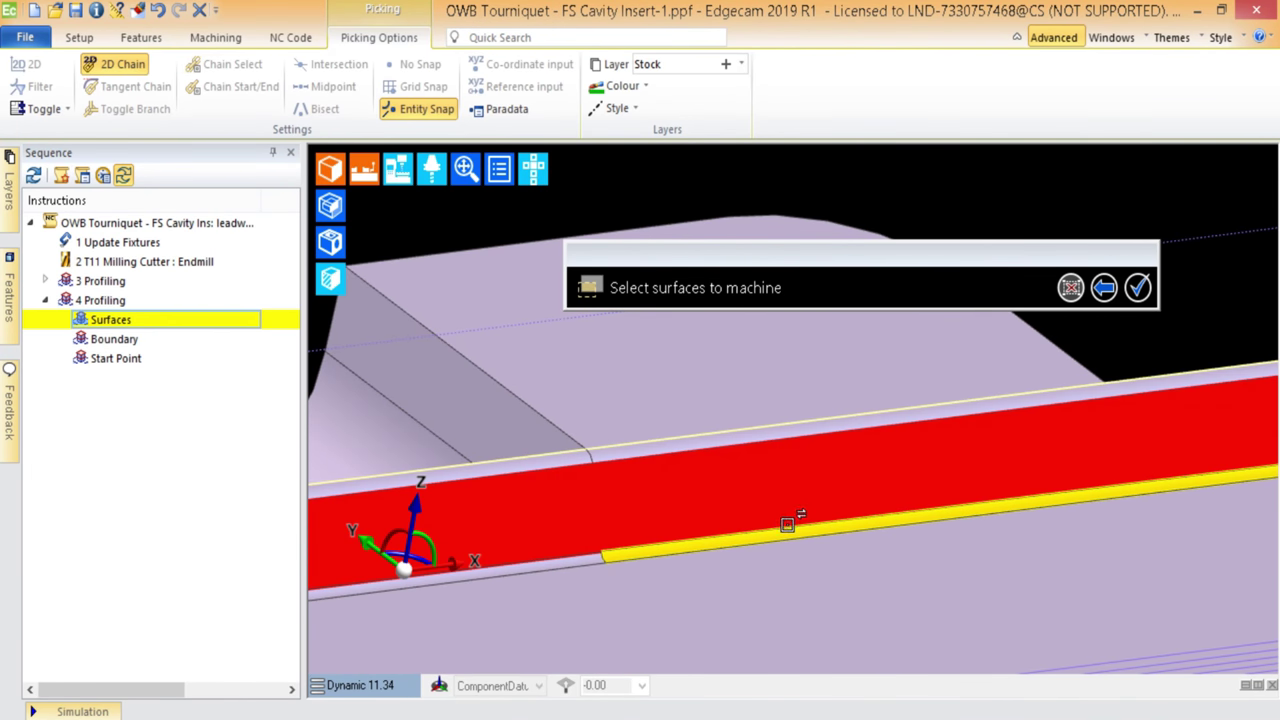
pyautogui.scroll(-15, 776, 533)
pyautogui.moveTo(669, 423); pyautogui.dragTo(720, 410, button='middle')
pyautogui.scroll(18, 790, 465)
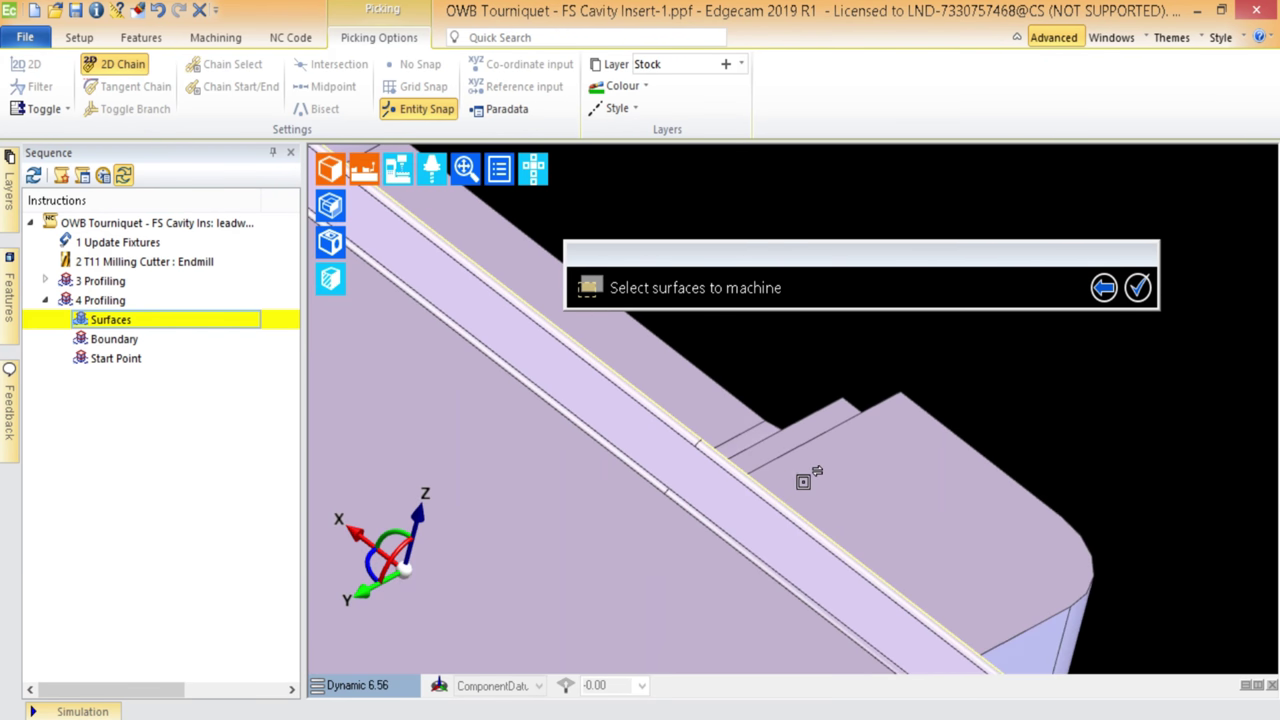
pyautogui.click(692, 370)
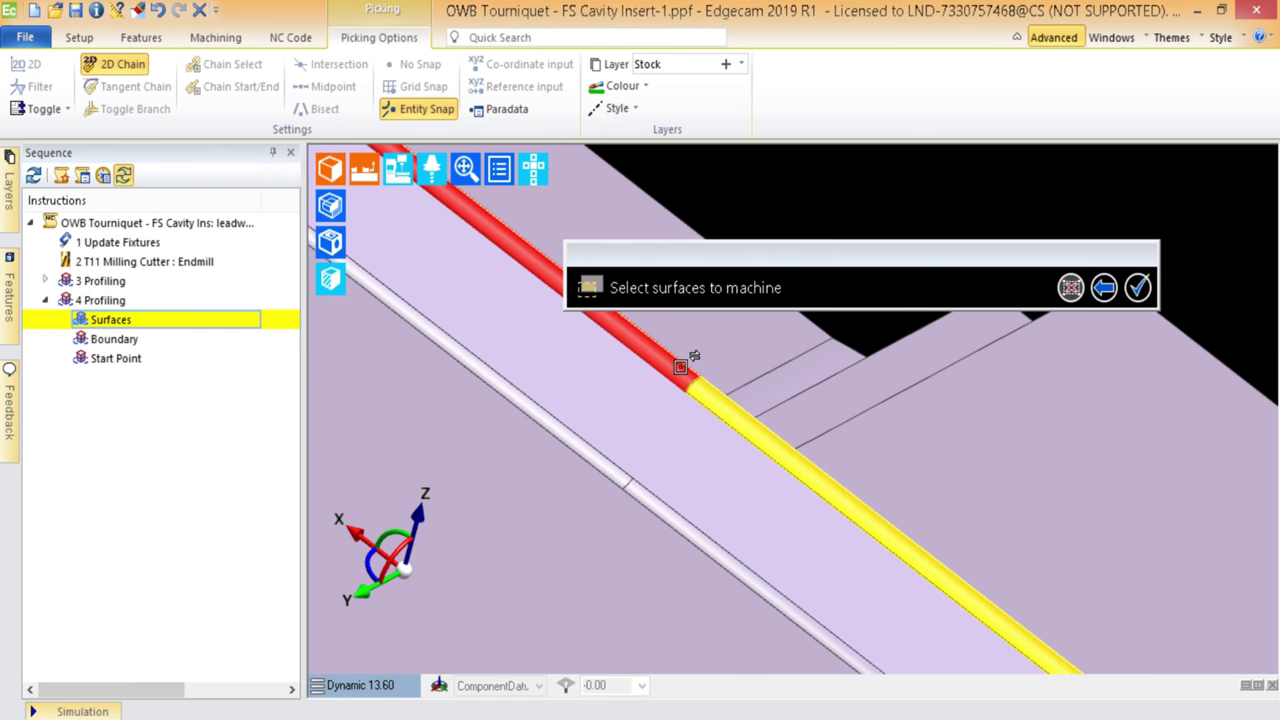
pyautogui.click(644, 488)
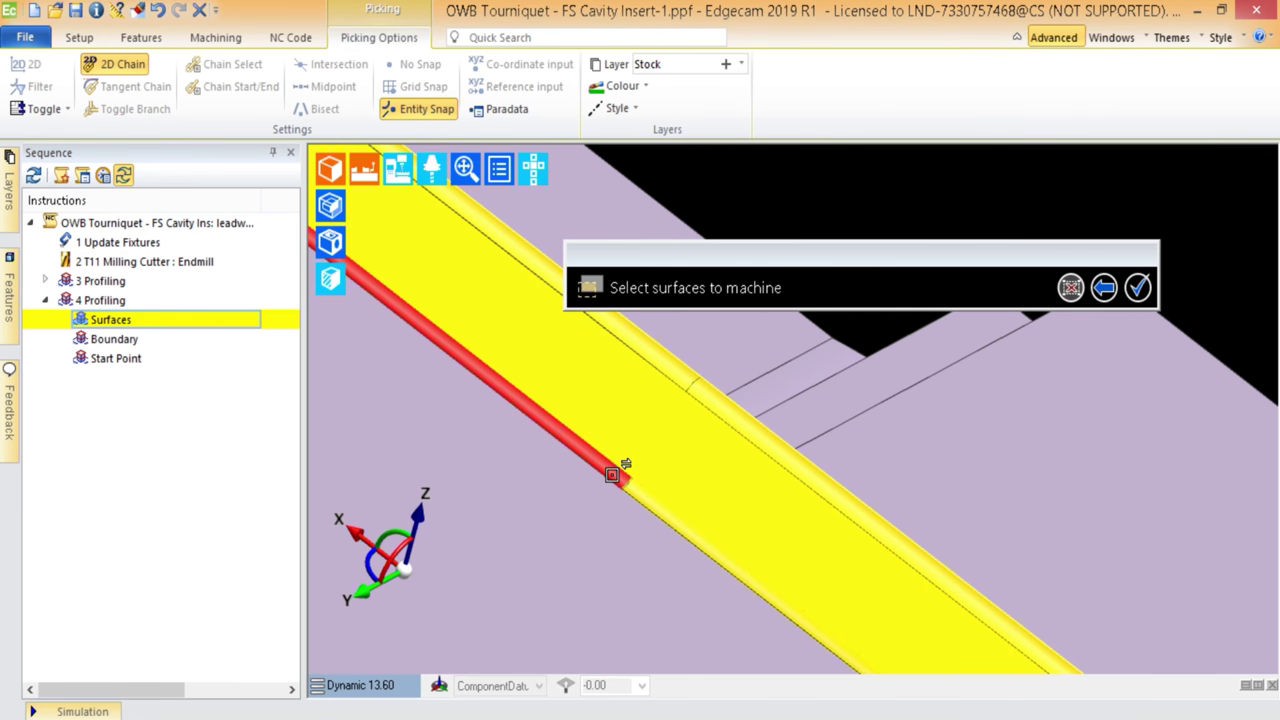
pyautogui.scroll(-10, 580, 445)
pyautogui.moveTo(572, 438); pyautogui.dragTo(543, 323, button='middle')
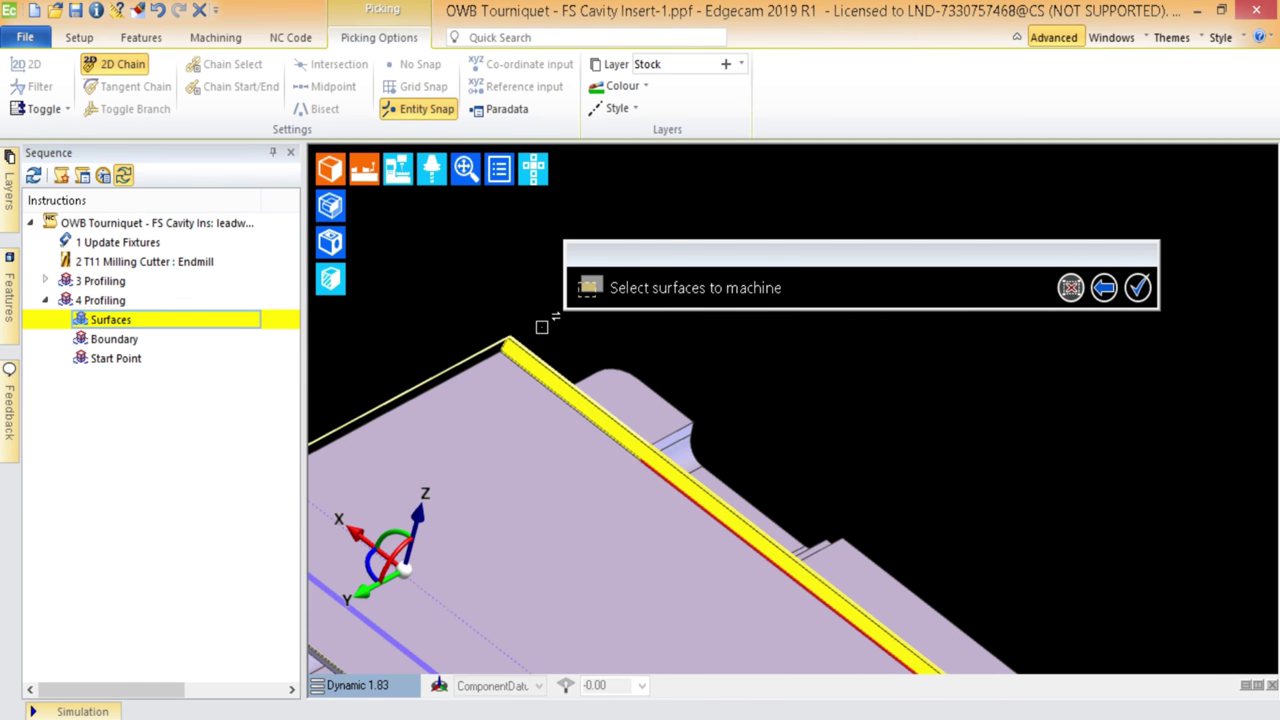
pyautogui.scroll(10, 543, 323)
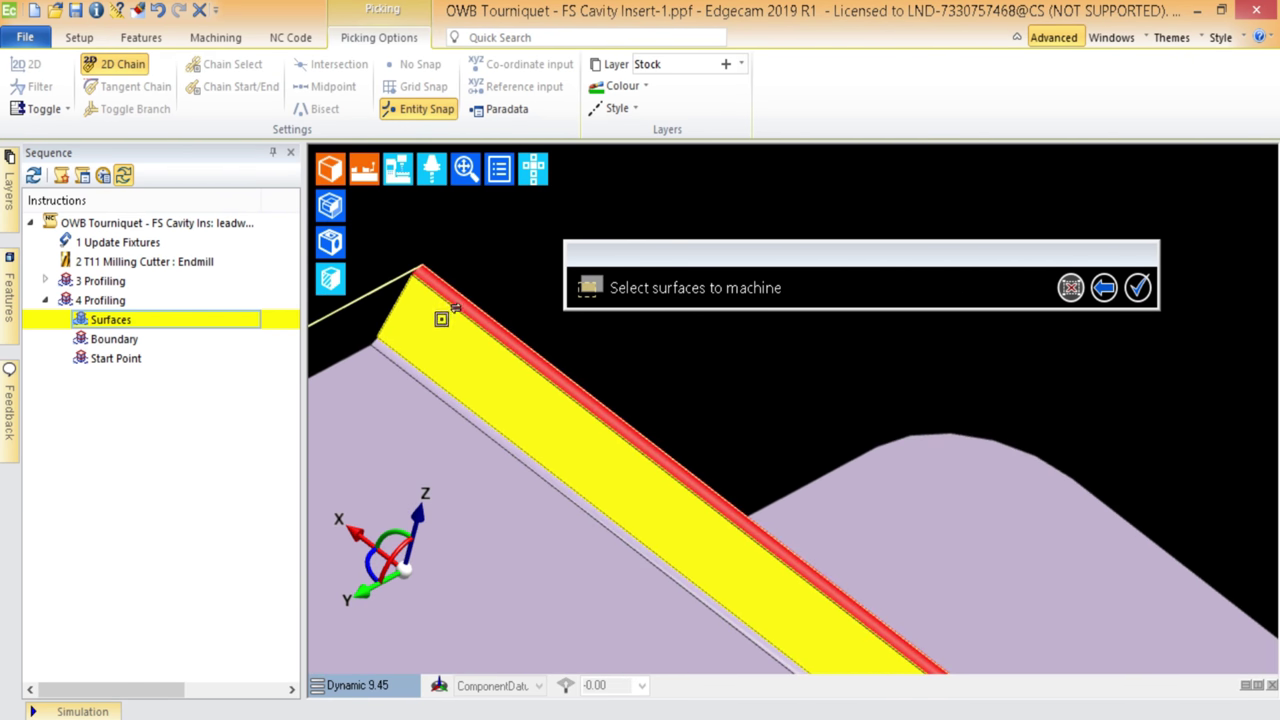
pyautogui.scroll(-5, 485, 357)
pyautogui.scroll(-8, 568, 306)
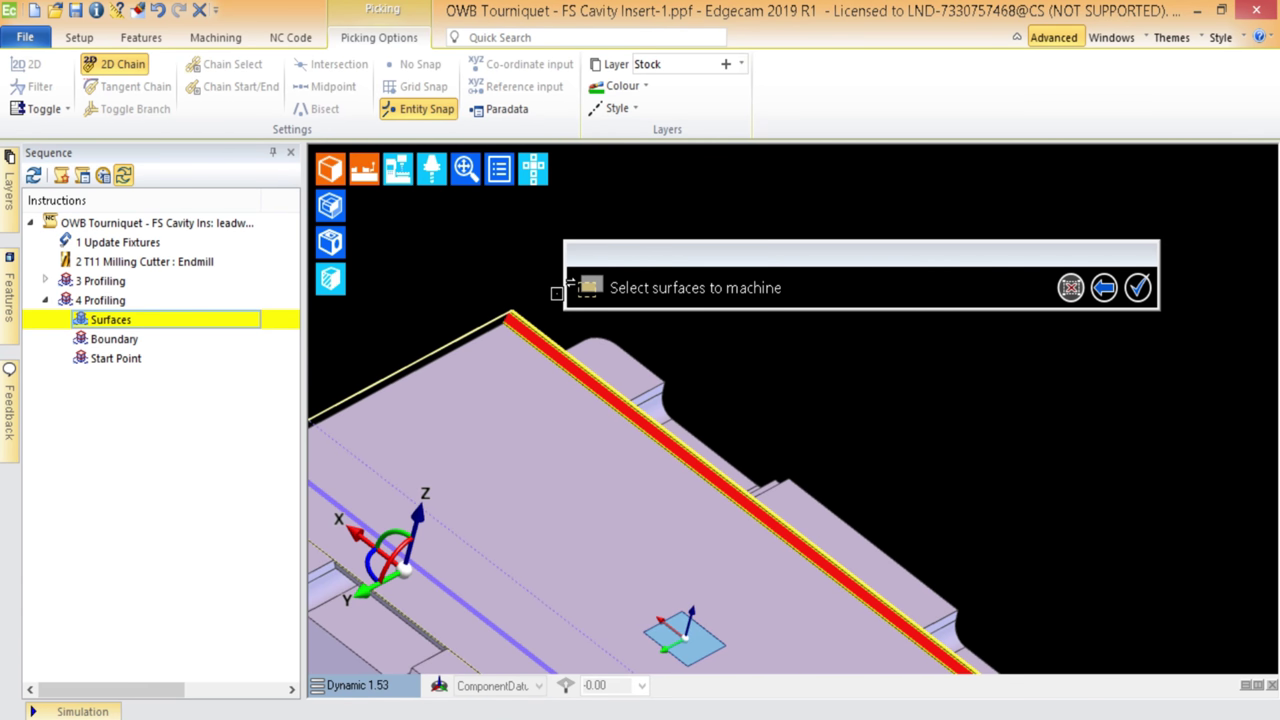
pyautogui.rightClick(470, 272)
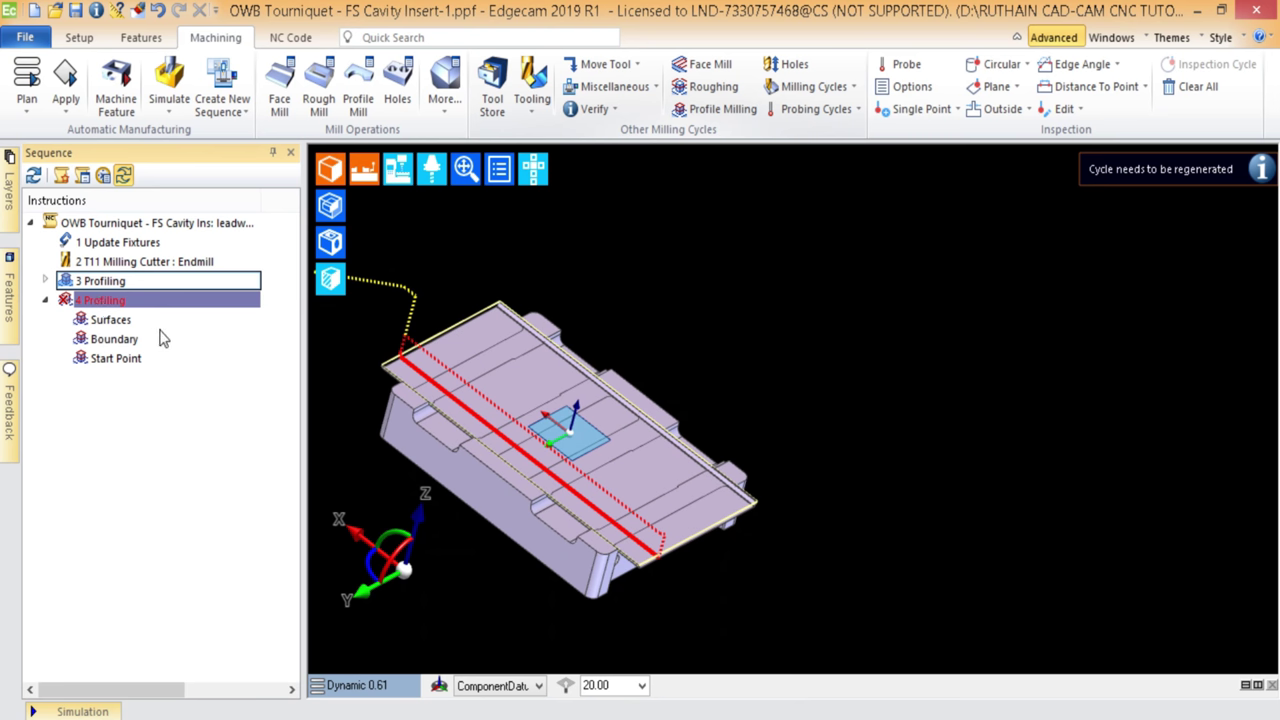
# - Regenerate 4 Profiling and inspect its toolpath alongside the first Profiling toolpath
pyautogui.rightClick(132, 302)
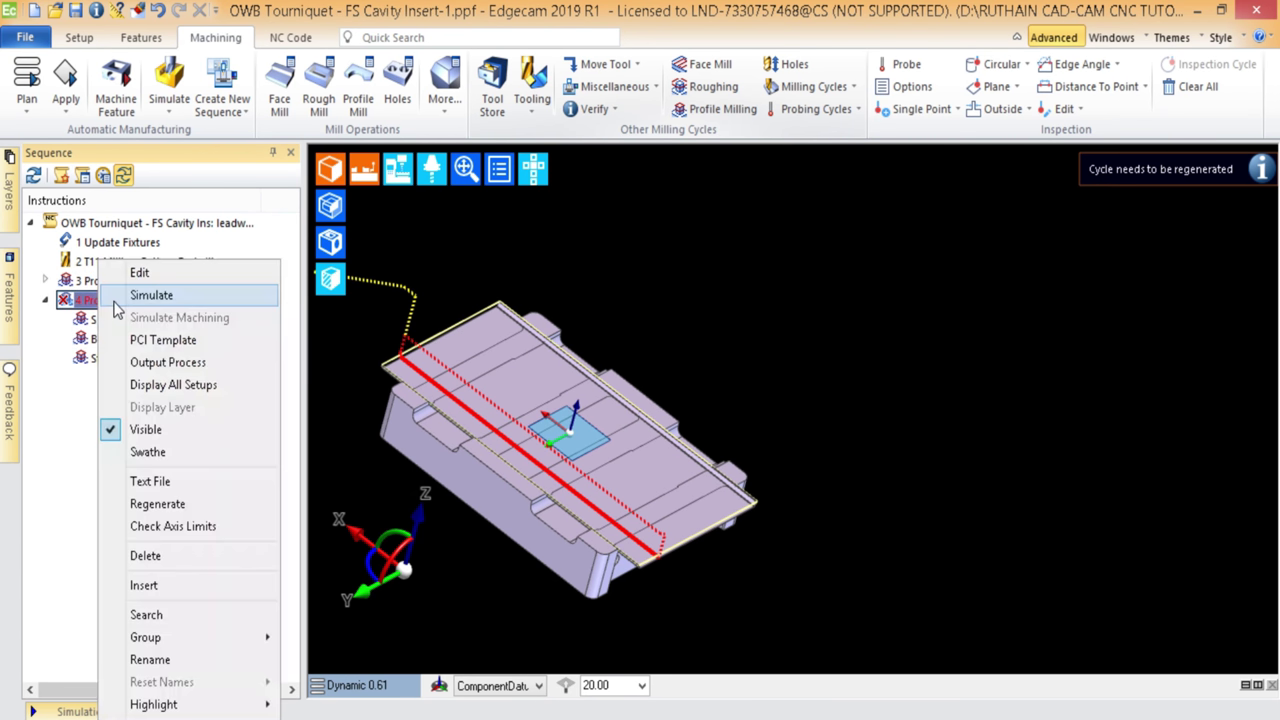
pyautogui.click(163, 506)
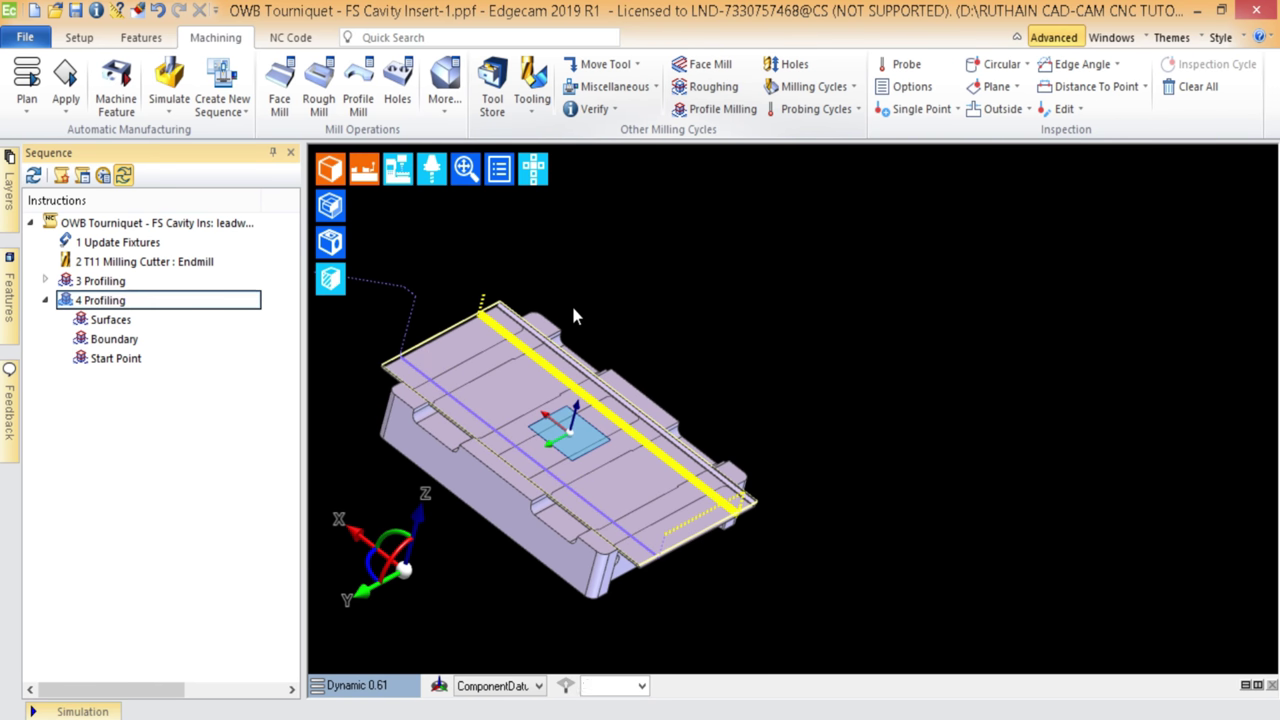
pyautogui.moveTo(575, 316); pyautogui.dragTo(510, 284, button='middle')
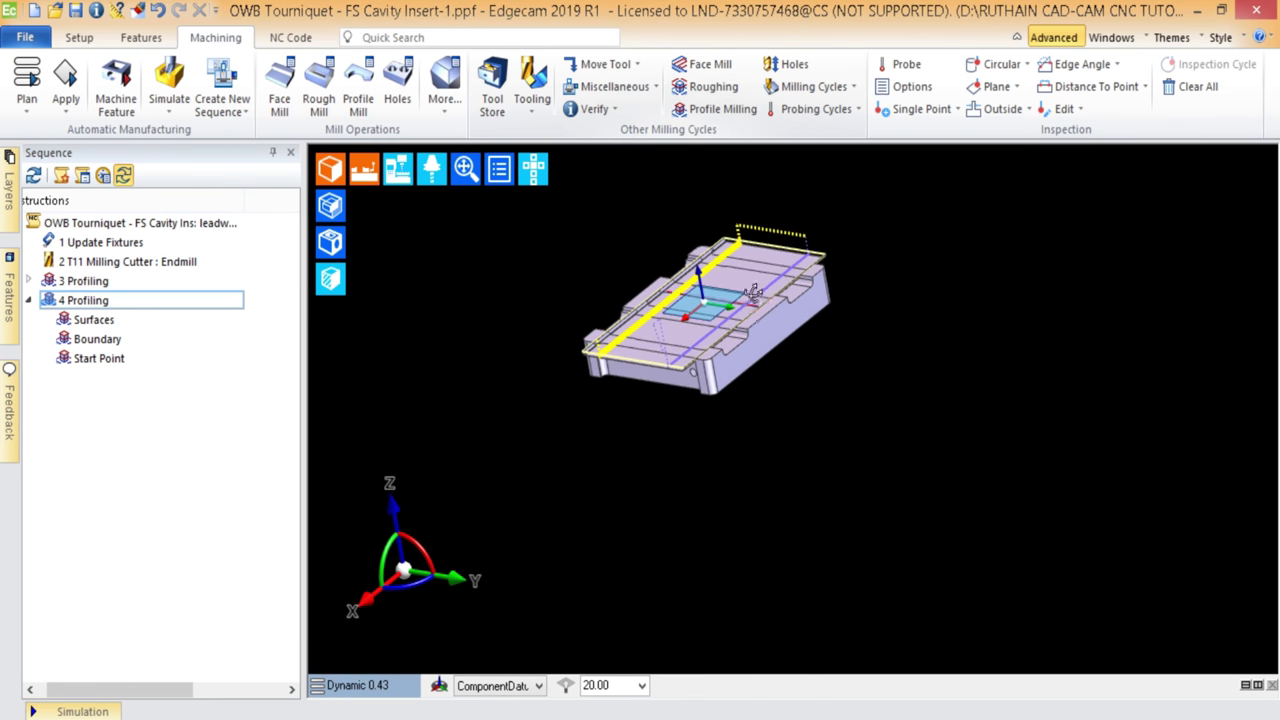
pyautogui.moveTo(720, 300); pyautogui.dragTo(768, 292, button='middle')
pyautogui.scroll(5, 695, 300)
pyautogui.scroll(-3, 699, 304)
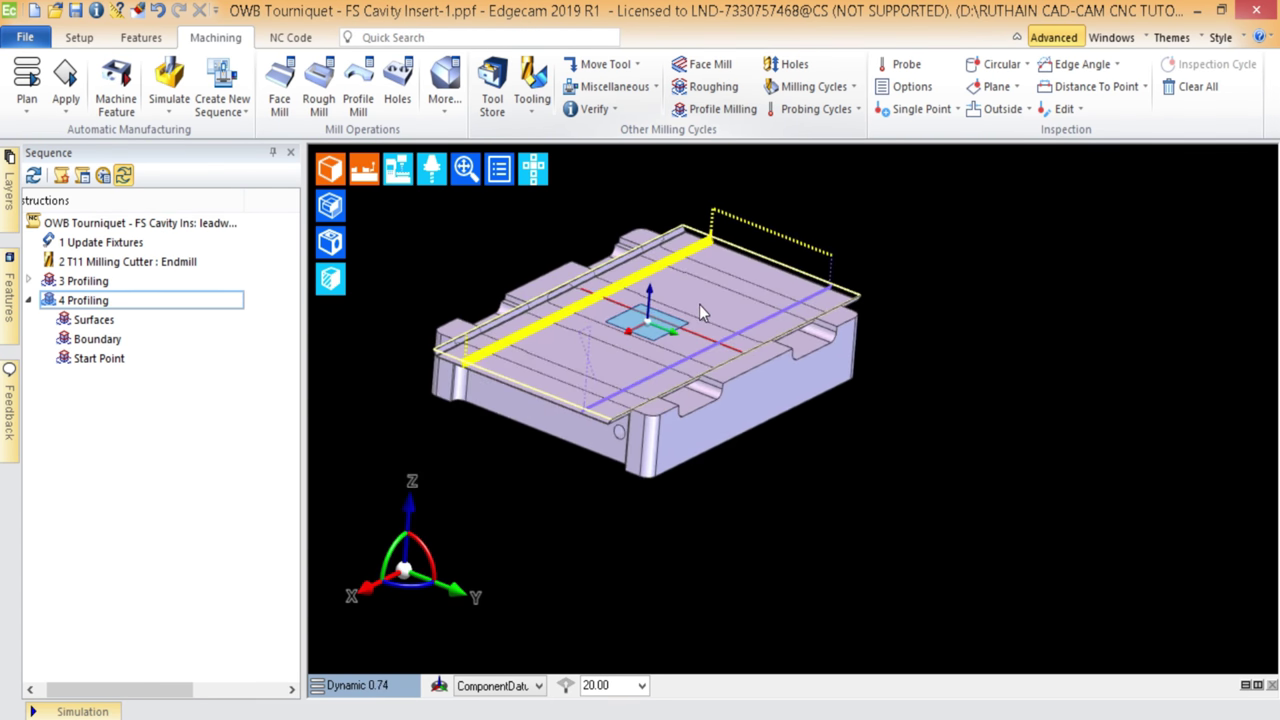
pyautogui.click(702, 298)
pyautogui.scroll(4, 691, 266)
pyautogui.scroll(-2, 677, 300)
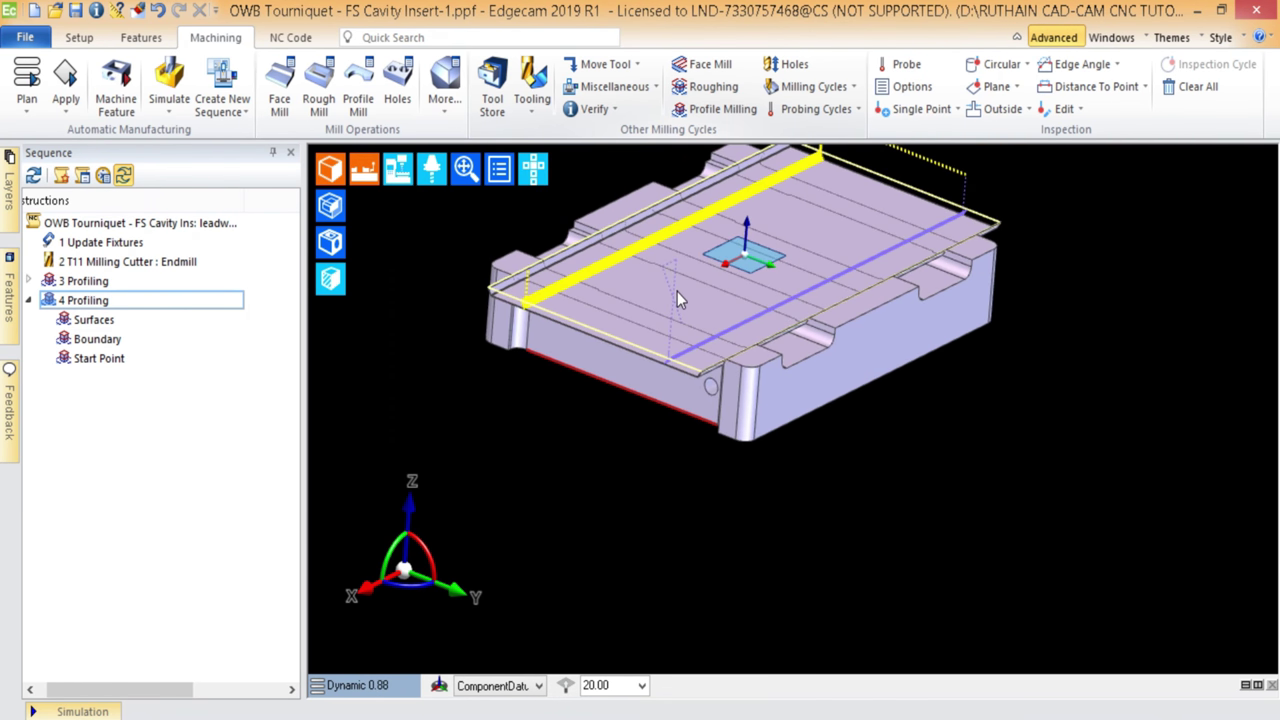
# - Collapse 4 Profiling and bring up the whole sequence's context menu
pyautogui.click(29, 300)
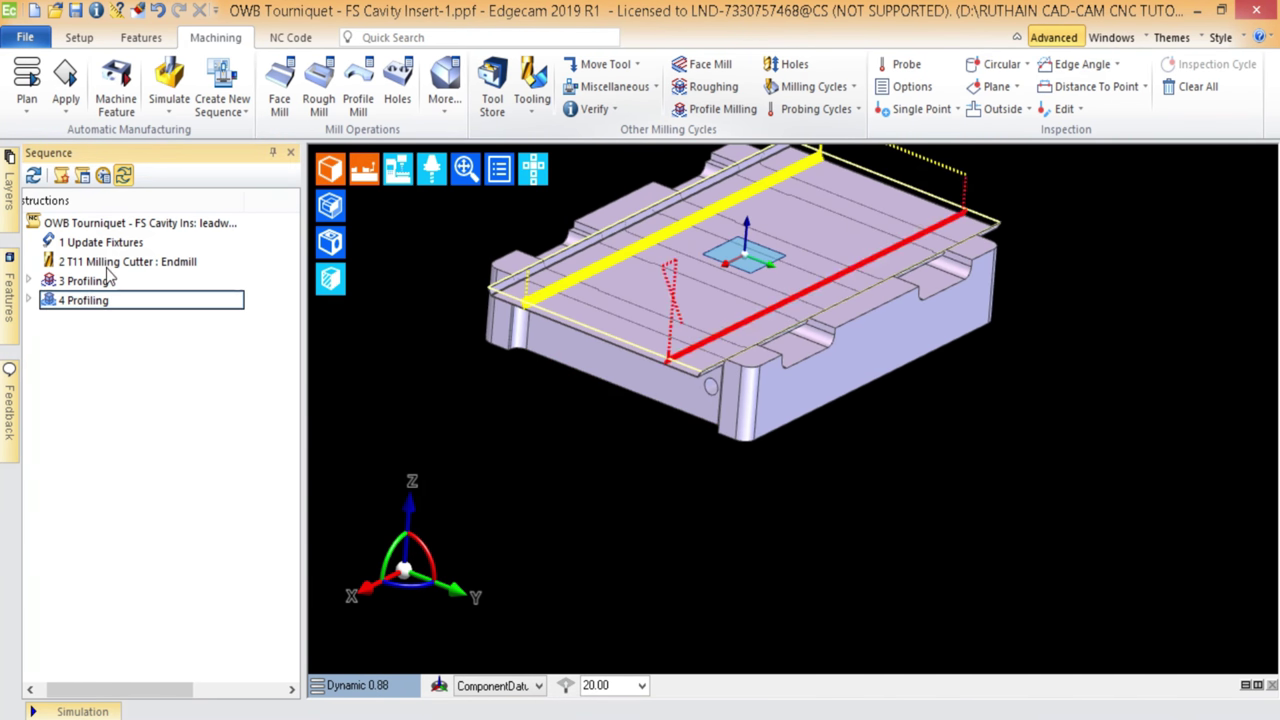
pyautogui.click(100, 225)
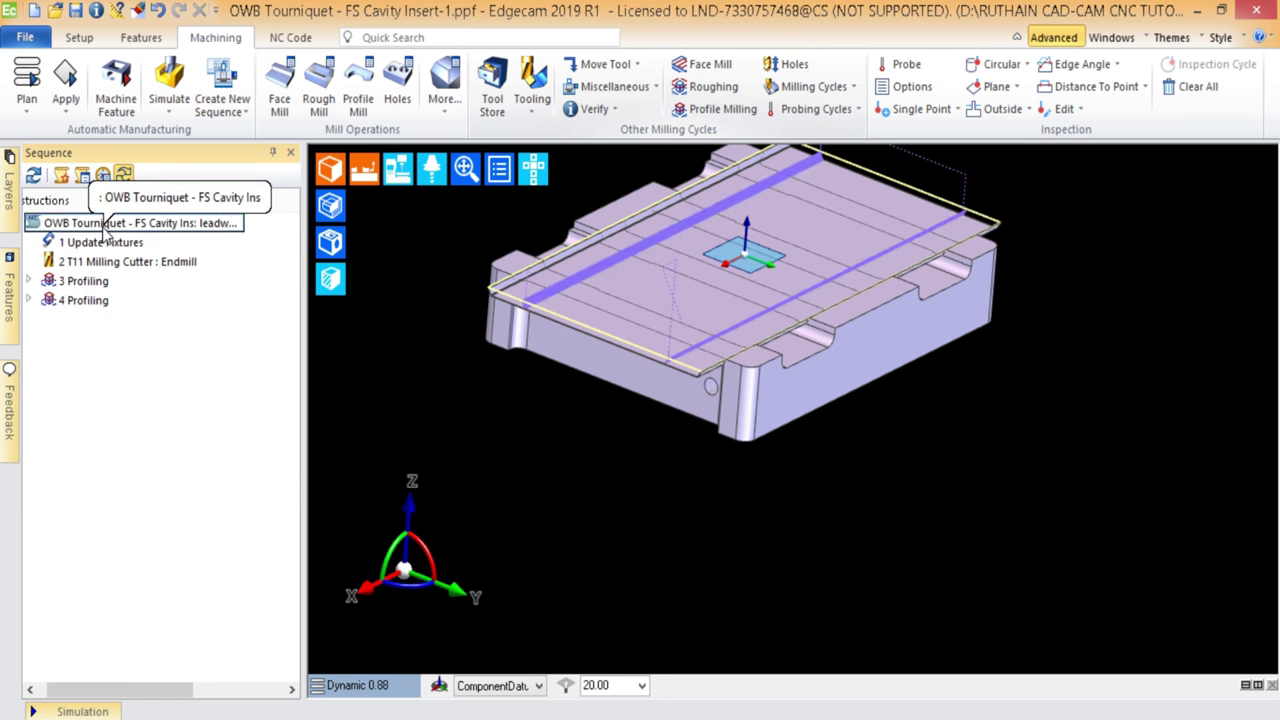
pyautogui.rightClick(100, 225)
# - Regenerate the entire machining sequence
pyautogui.click(190, 322)
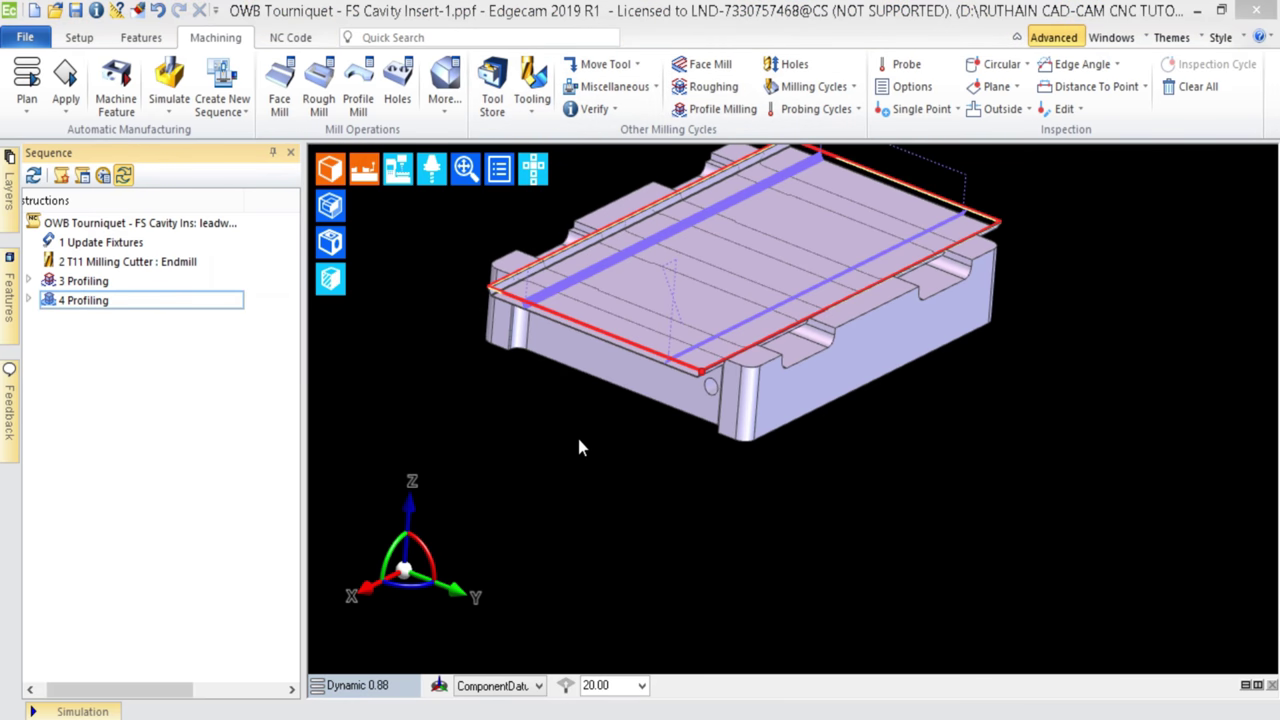
pyautogui.moveTo(706, 457); pyautogui.dragTo(711, 420, button='middle')
pyautogui.scroll(-5, 711, 420)
pyautogui.moveTo(681, 524); pyautogui.dragTo(676, 538, button='middle')
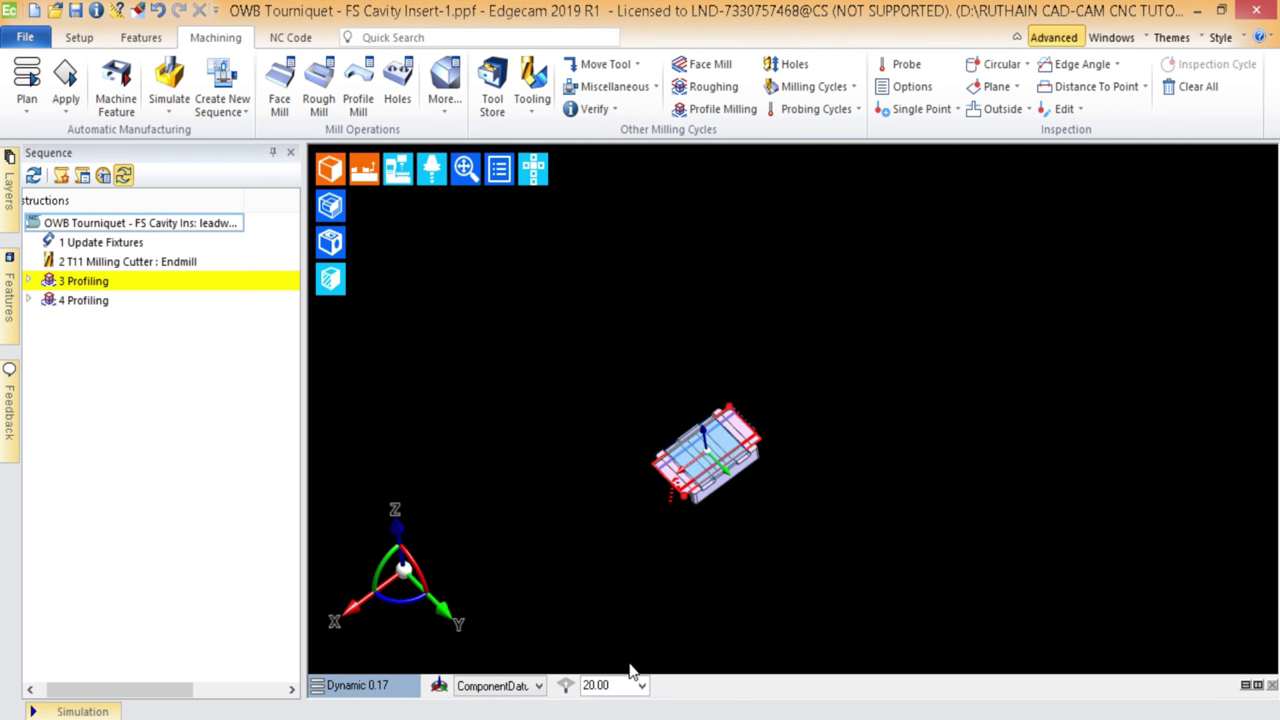
# - Open the Simulation panel, pin it open, and play the endmill simulation
pyautogui.click(68, 711)
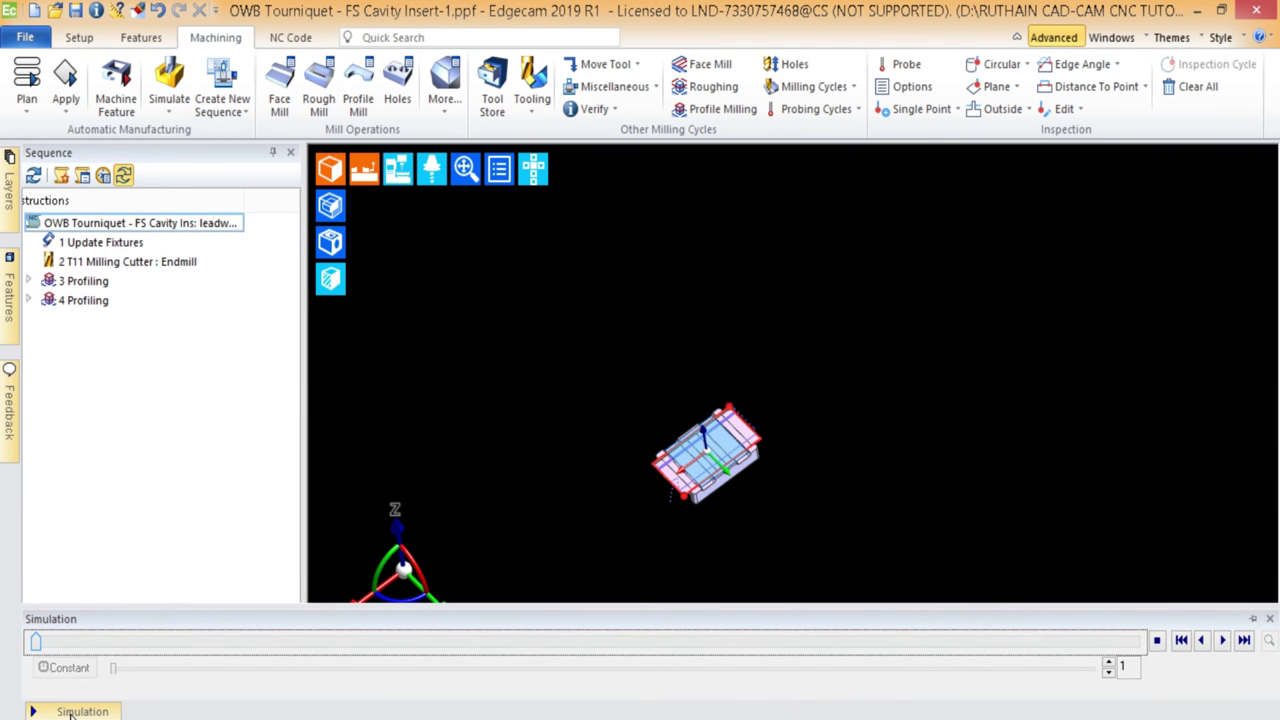
pyautogui.click(1223, 641)
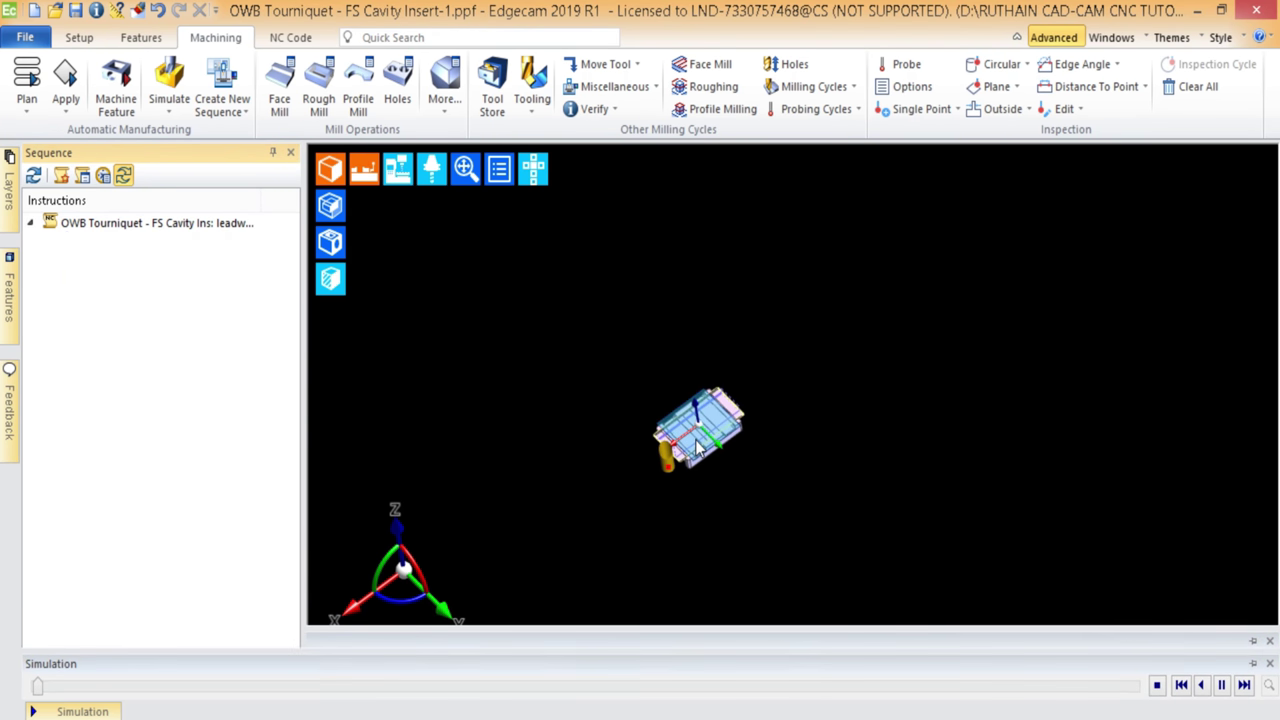
pyautogui.scroll(4, 691, 443)
pyautogui.moveTo(701, 425); pyautogui.dragTo(463, 668, button='middle')
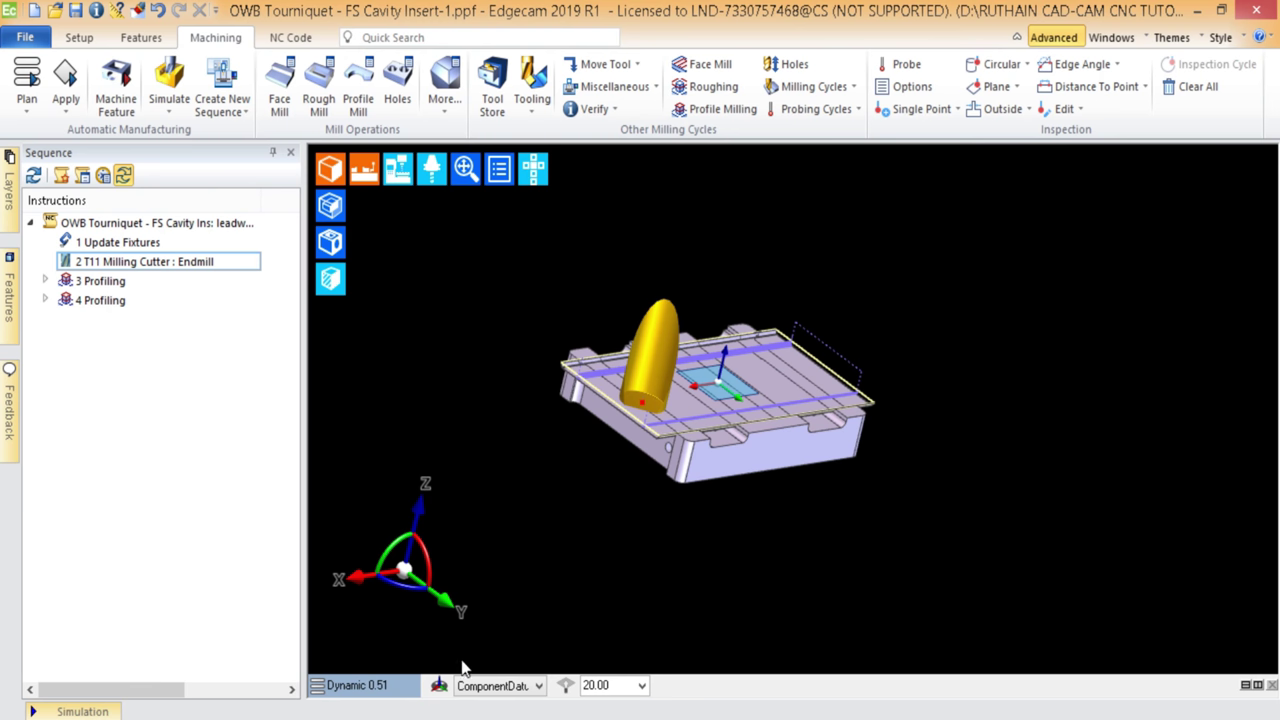
pyautogui.click(77, 712)
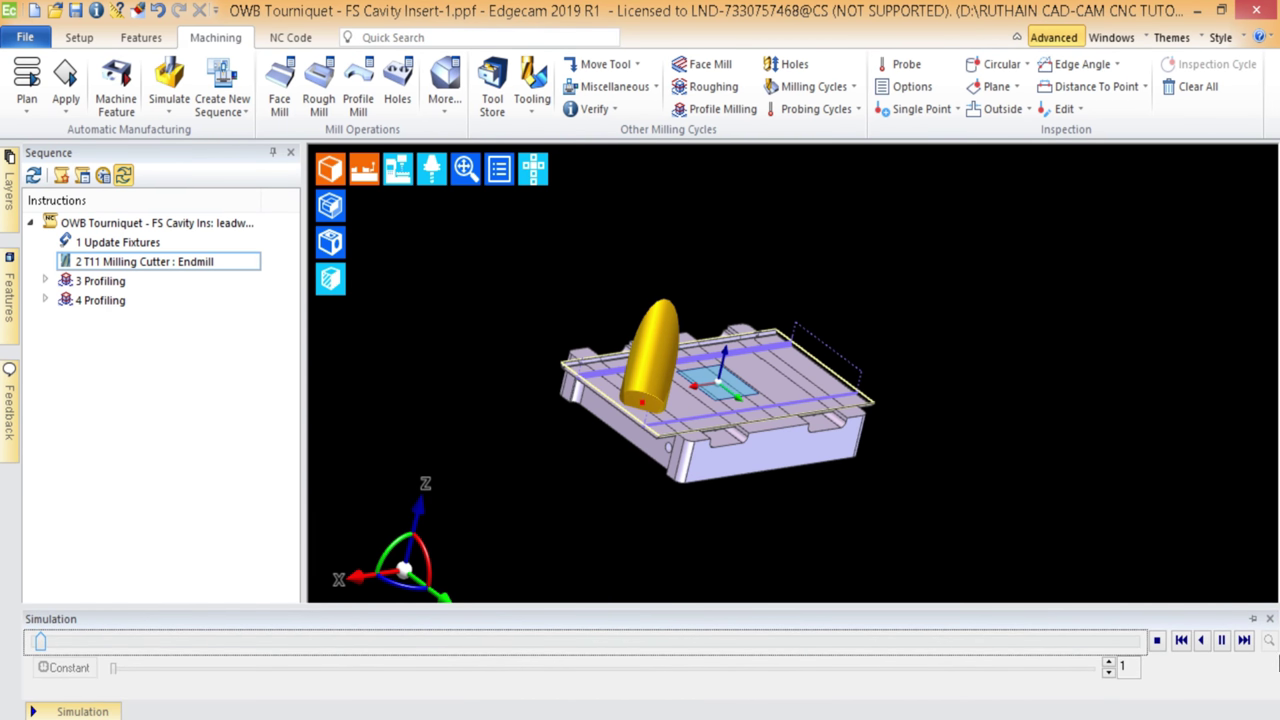
pyautogui.click(1252, 619)
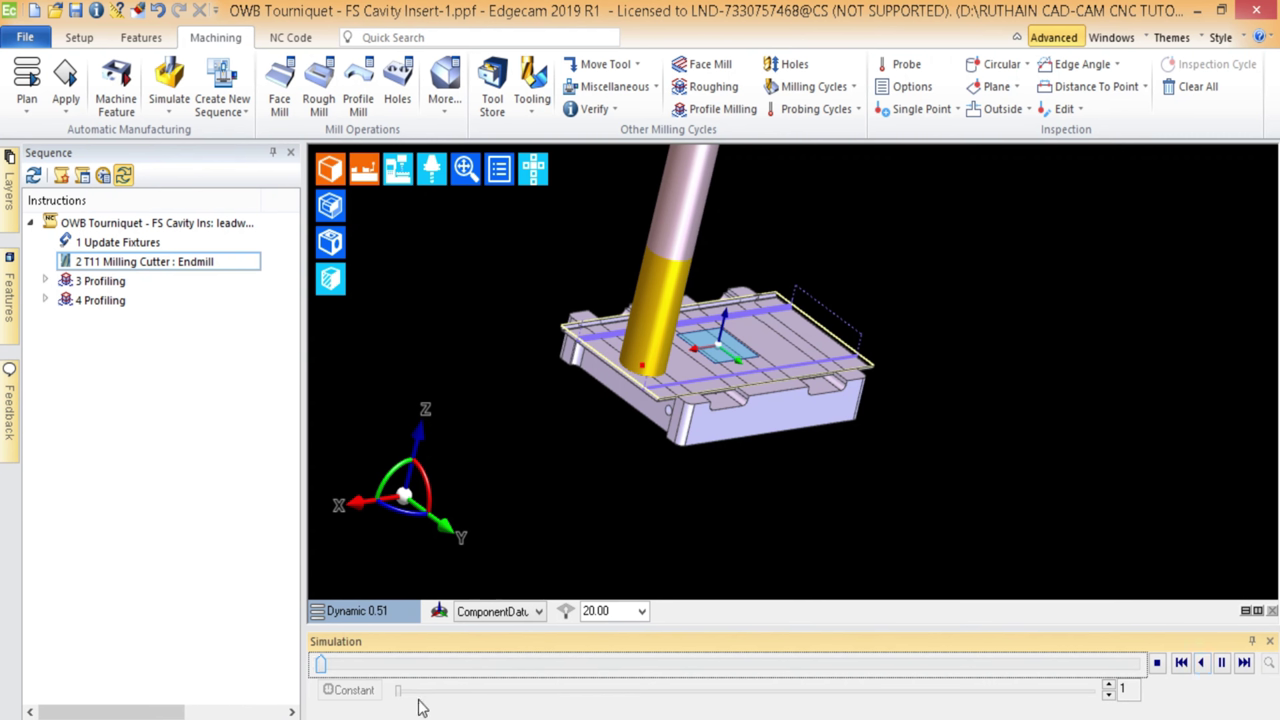
pyautogui.click(1221, 665)
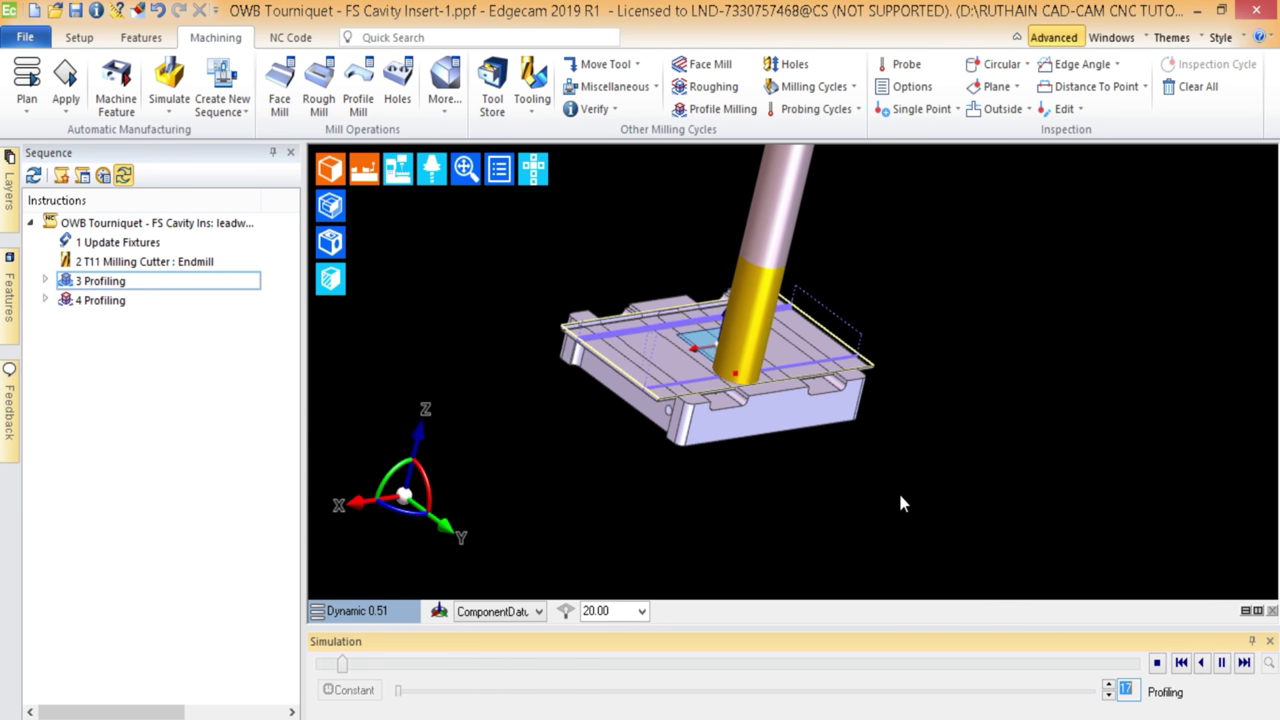
# - Orbit between side and tilted top views to watch the endmill cut the top edges
pyautogui.scroll(3, 702, 408)
pyautogui.scroll(-5, 682, 375)
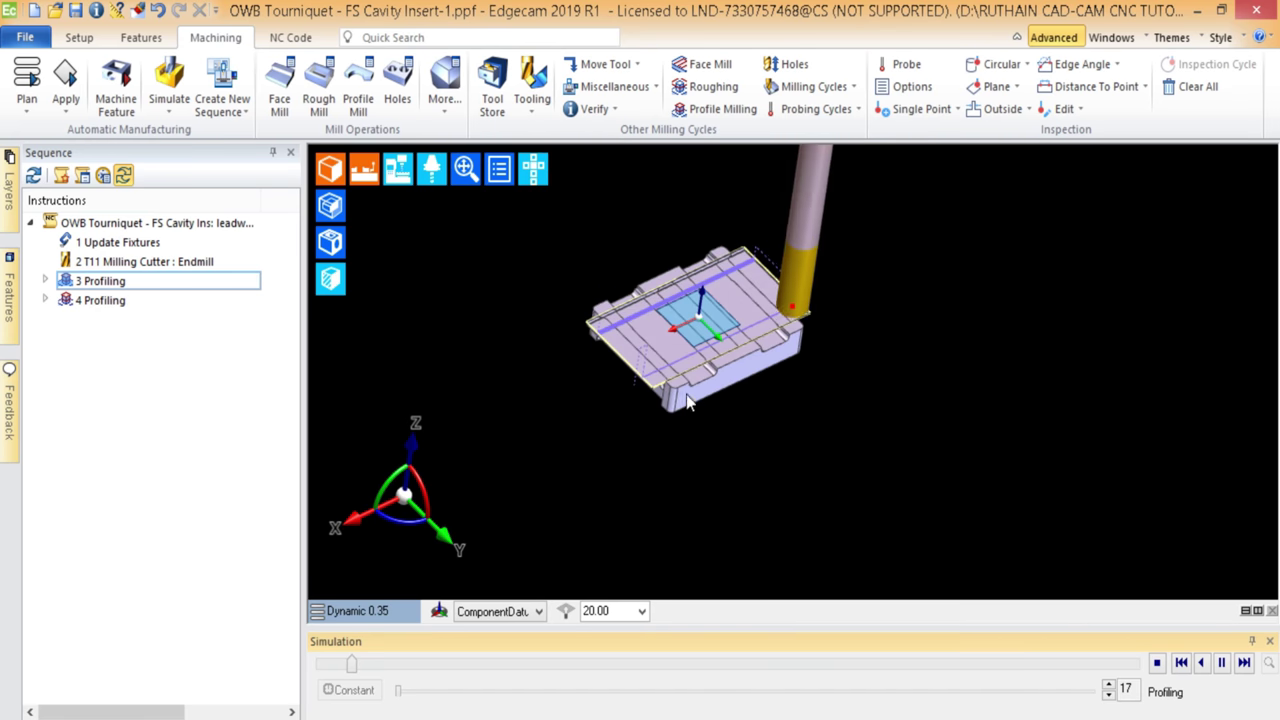
pyautogui.scroll(6, 686, 400)
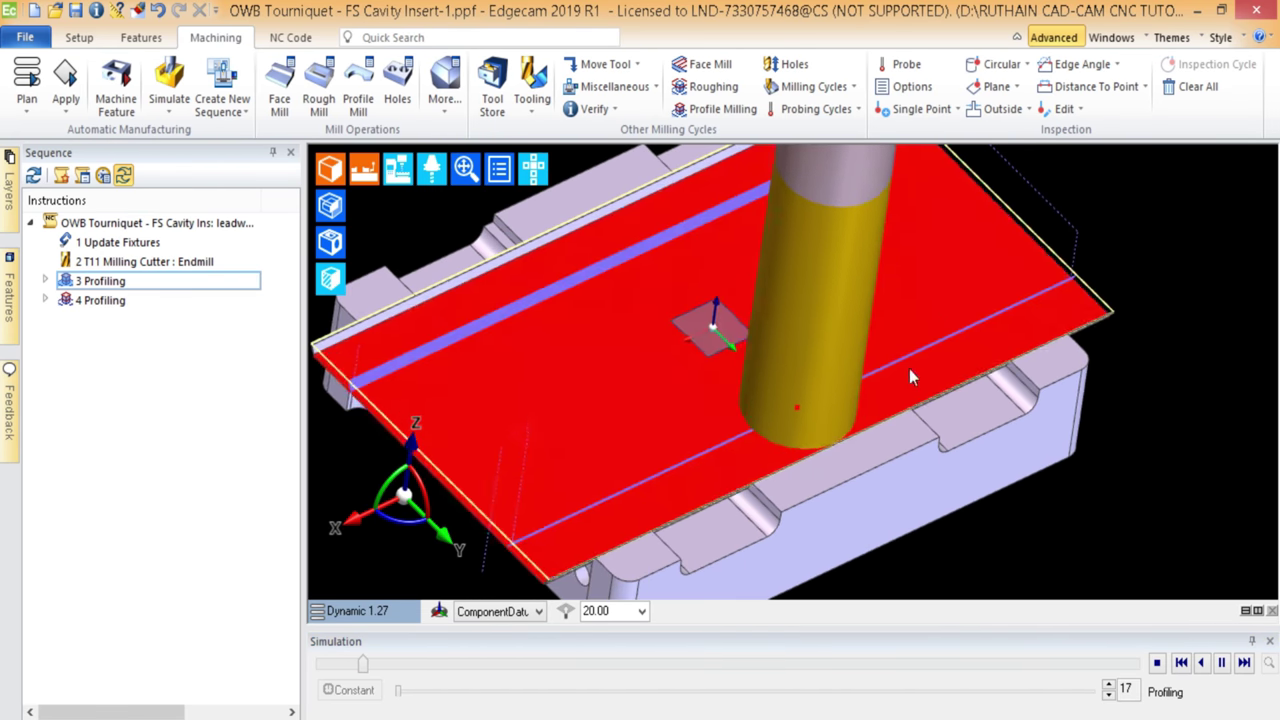
pyautogui.moveTo(909, 377); pyautogui.dragTo(617, 361, button='middle')
pyautogui.scroll(-3, 719, 362)
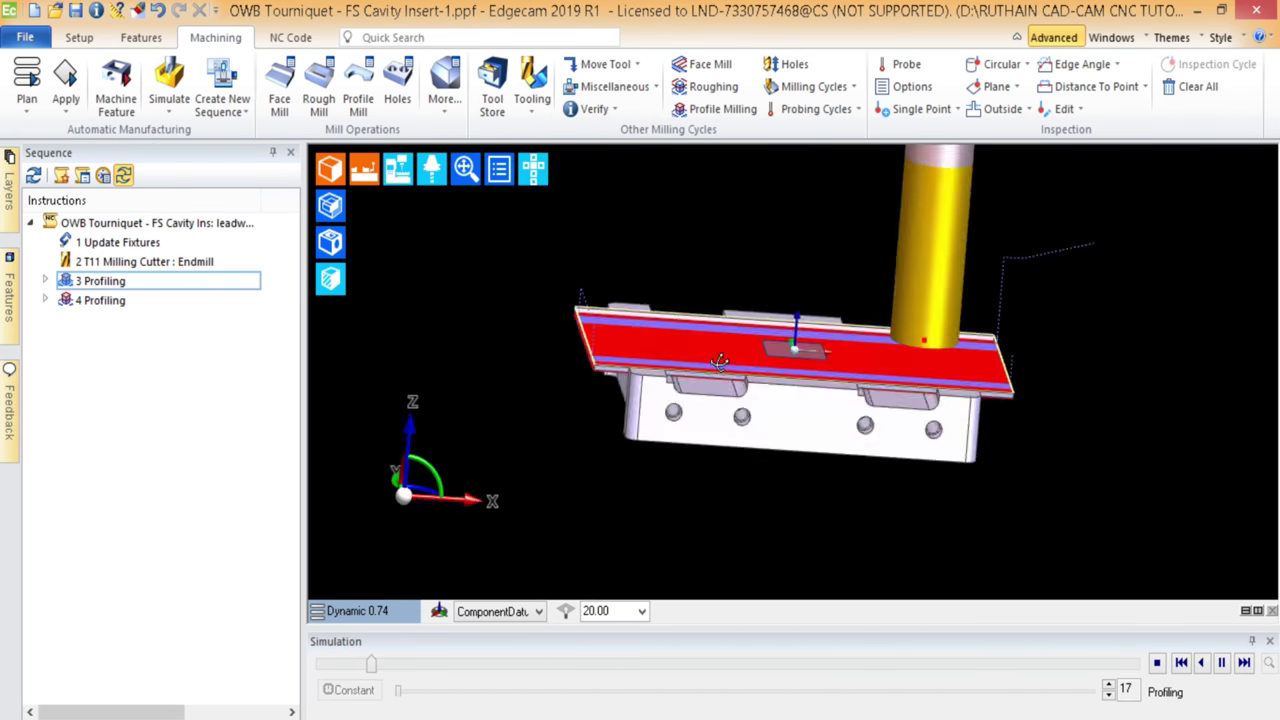
pyautogui.moveTo(719, 362); pyautogui.dragTo(523, 280, button='middle')
pyautogui.scroll(6, 586, 169)
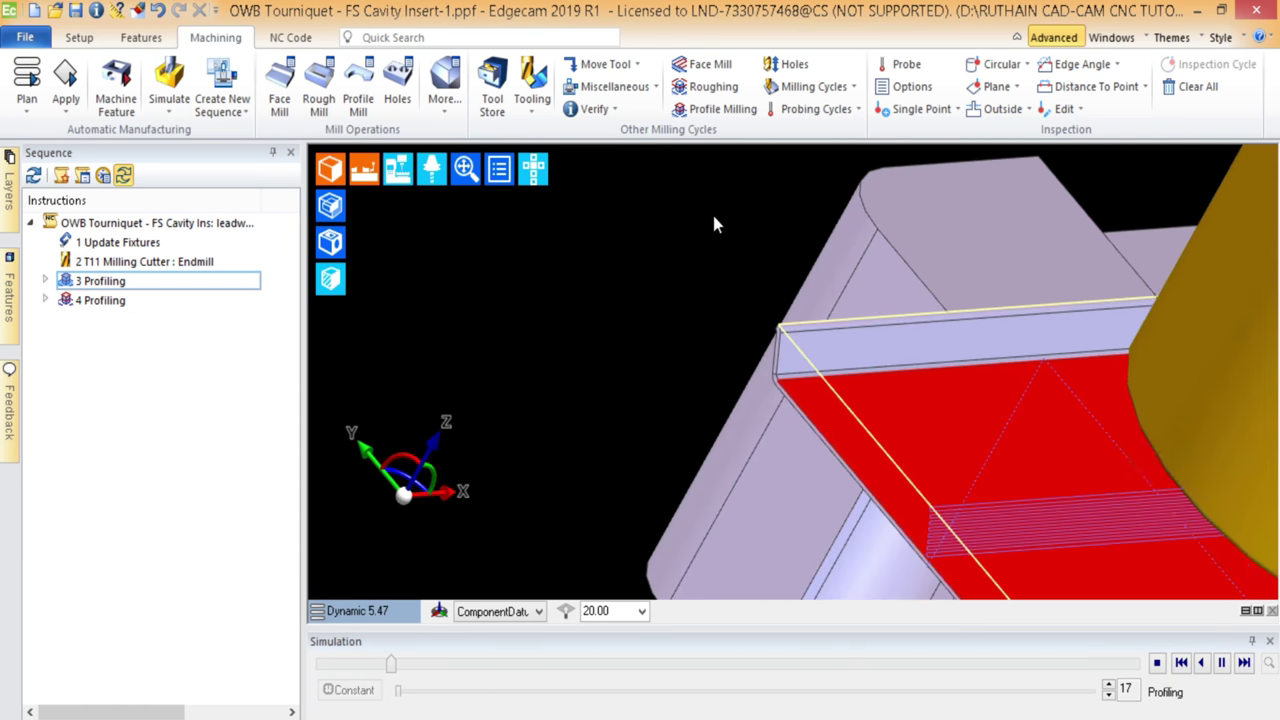
pyautogui.scroll(-1, 723, 108)
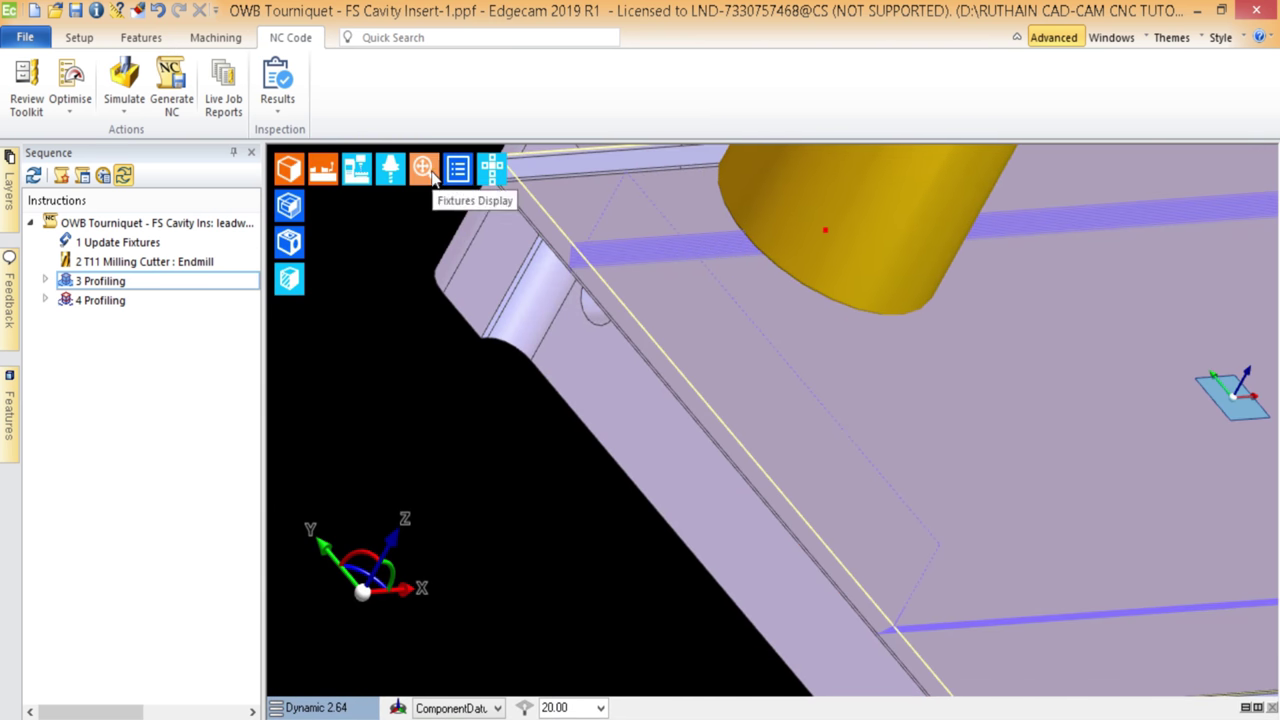
pyautogui.click(424, 168)
pyautogui.scroll(3, 865, 305)
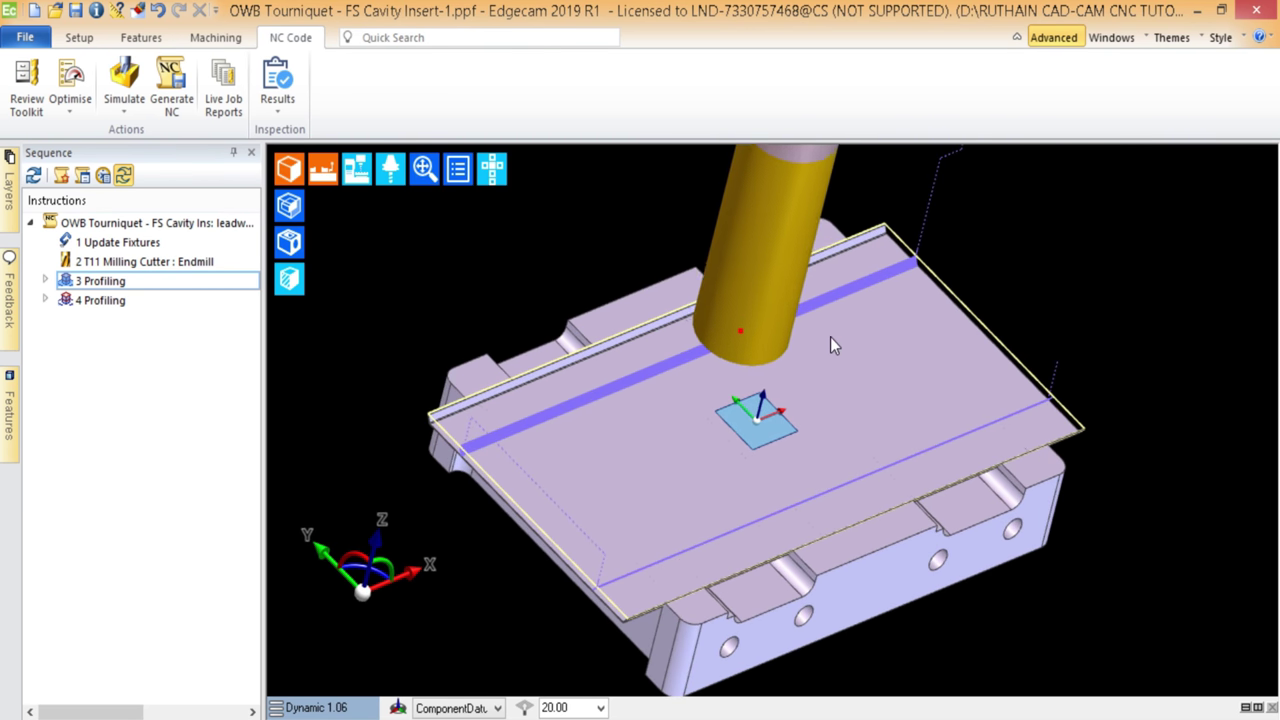
pyautogui.scroll(2, 919, 264)
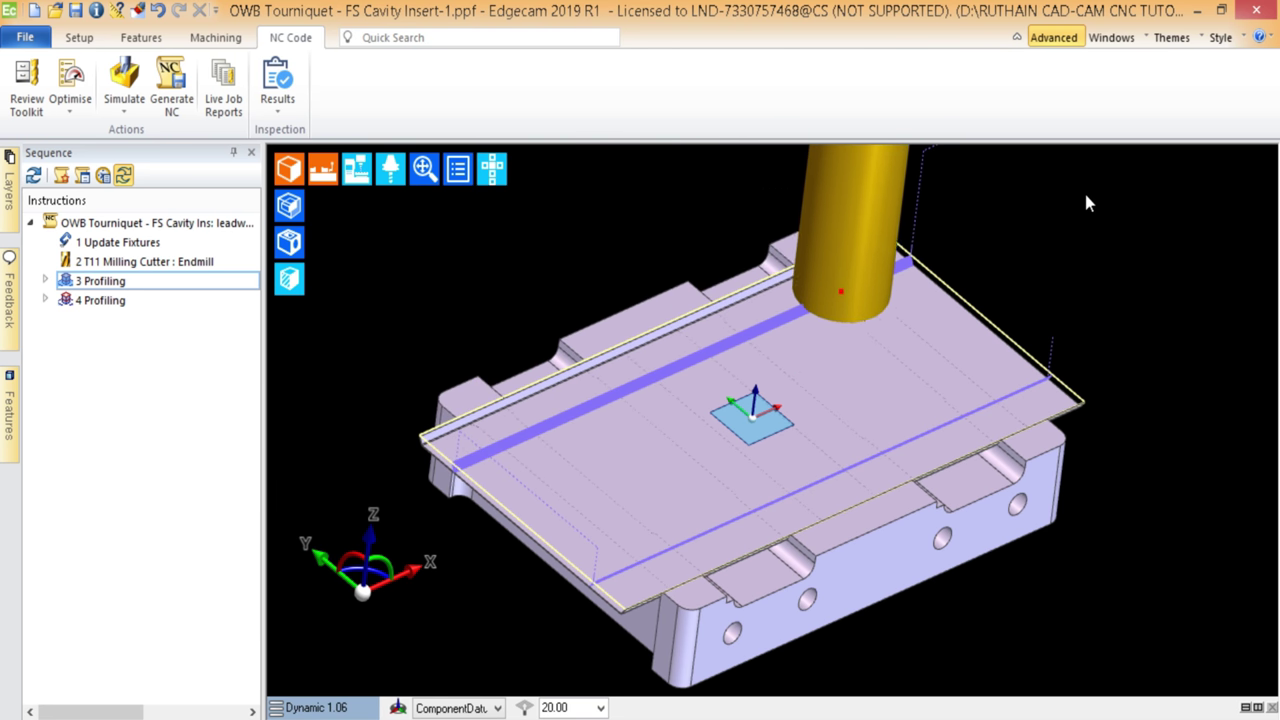
pyautogui.scroll(-3, 1083, 189)
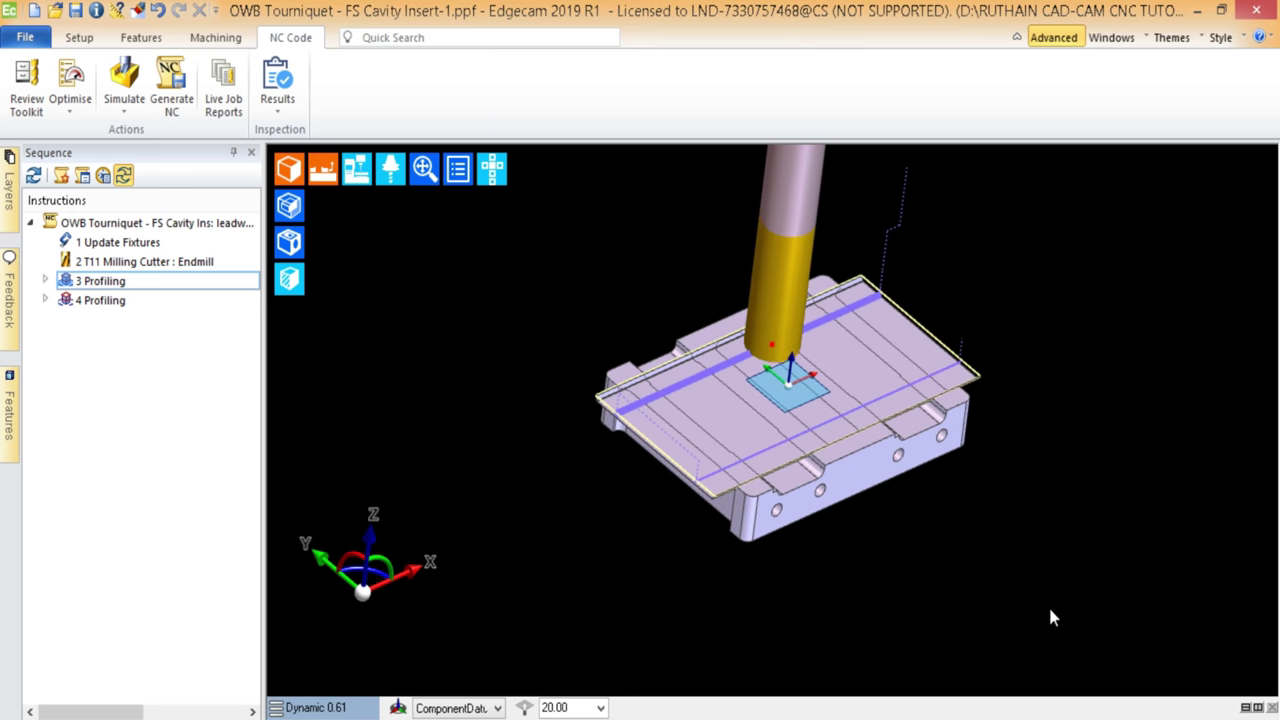
pyautogui.scroll(2, 866, 439)
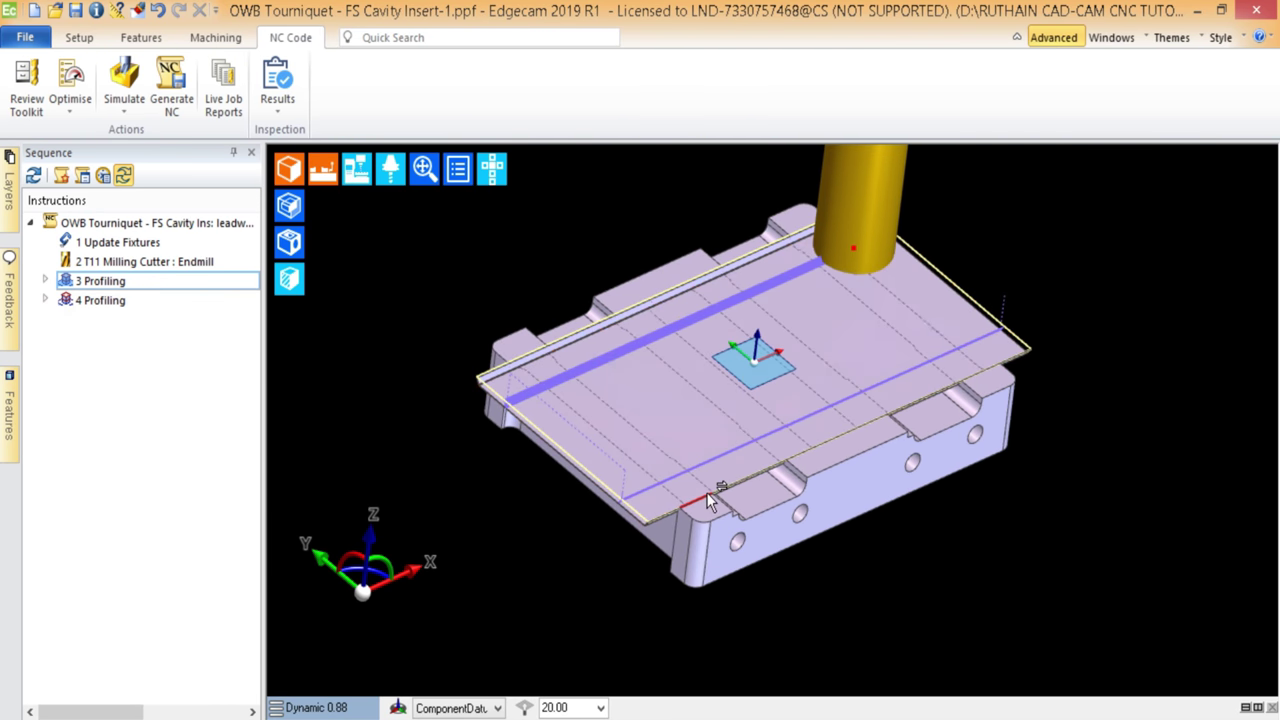
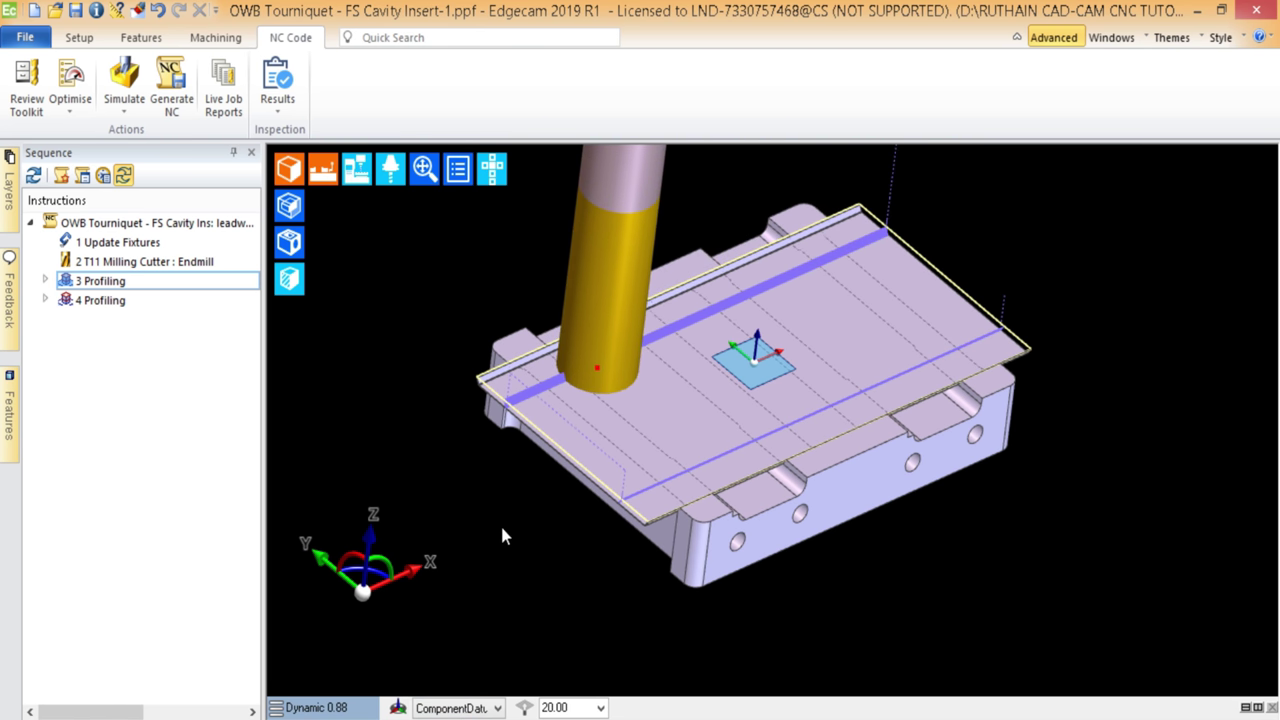
# - Show the Simulation panel and pin the Sequence and Simulation panels to auto-hide
pyautogui.rightClick(4, 492)
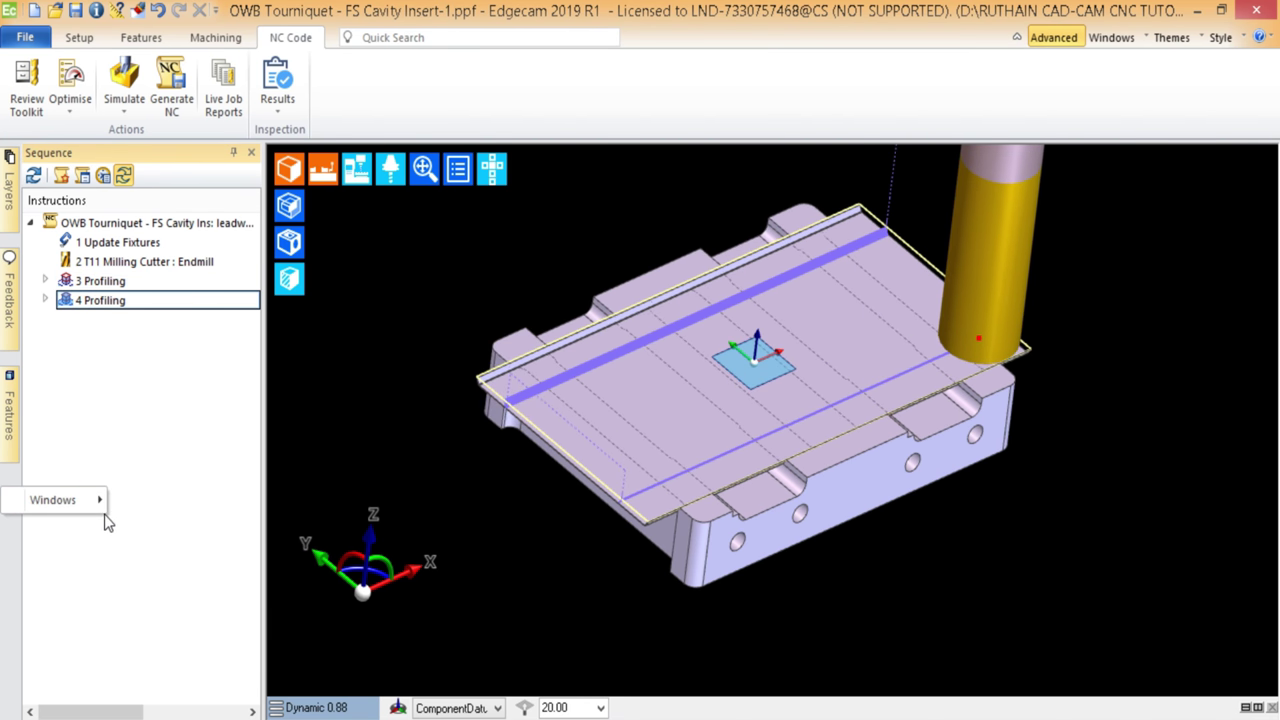
pyautogui.moveTo(97, 502)
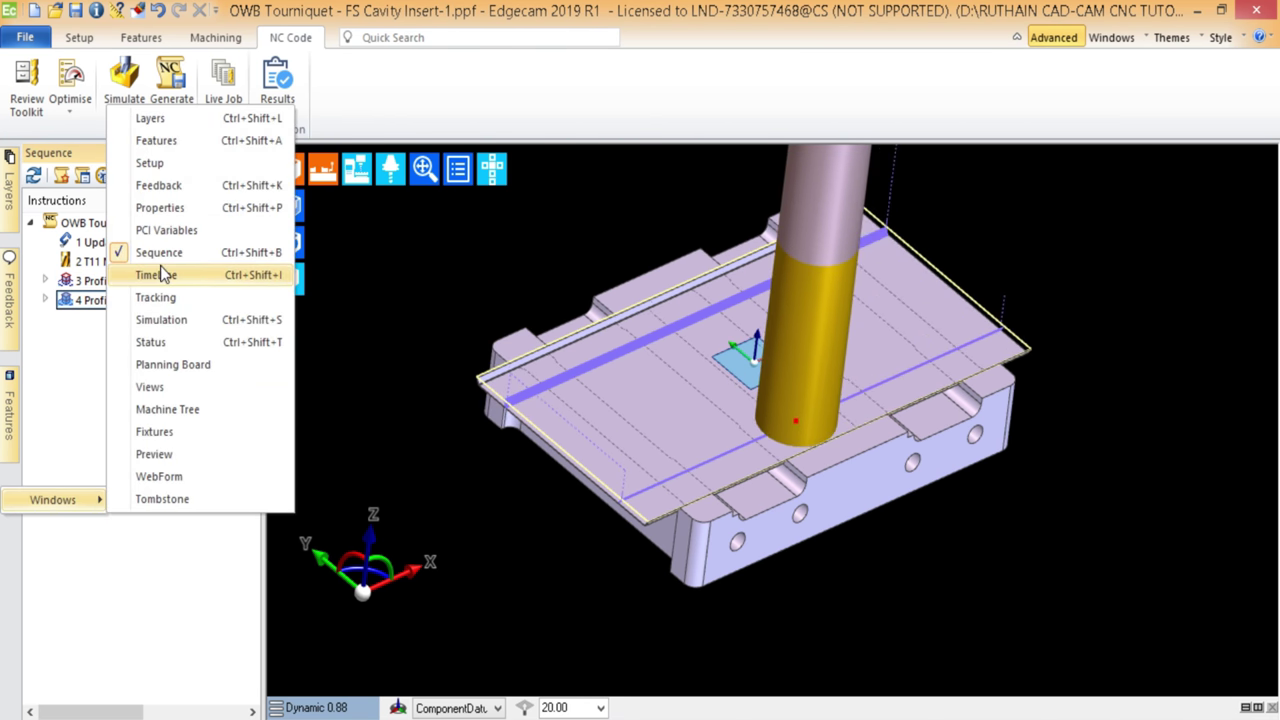
pyautogui.click(161, 321)
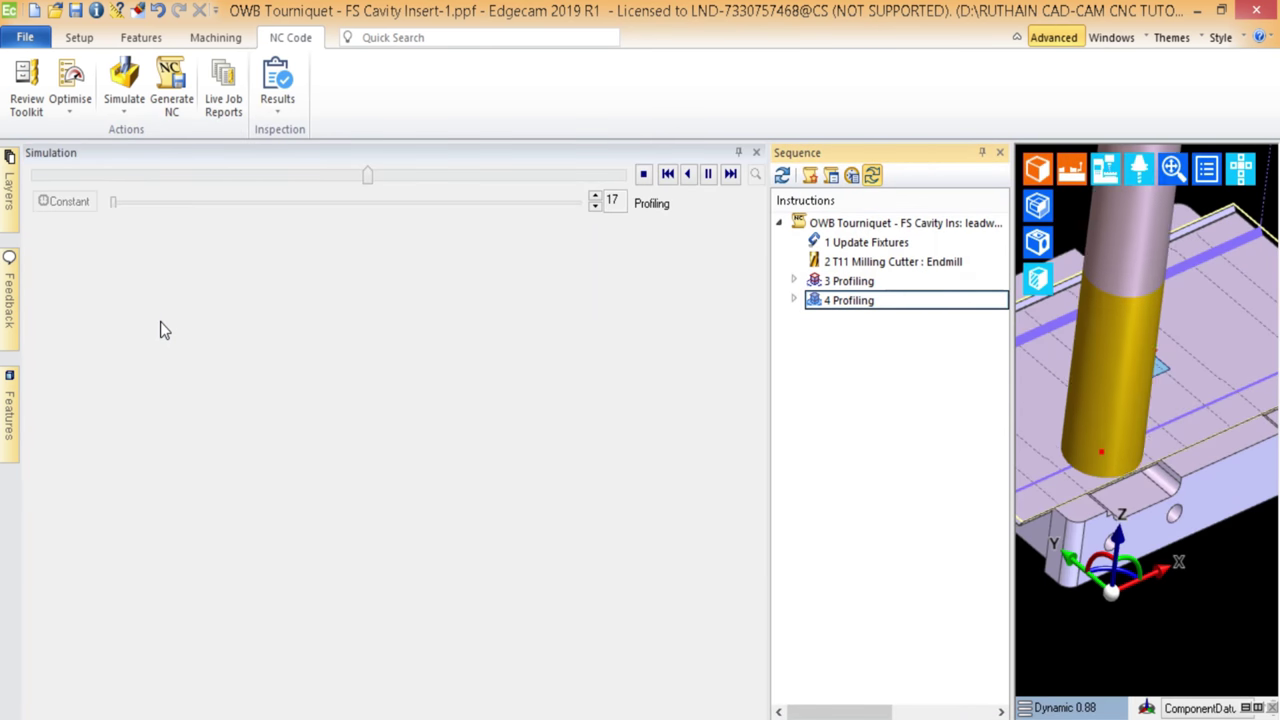
pyautogui.click(981, 153)
pyautogui.click(738, 152)
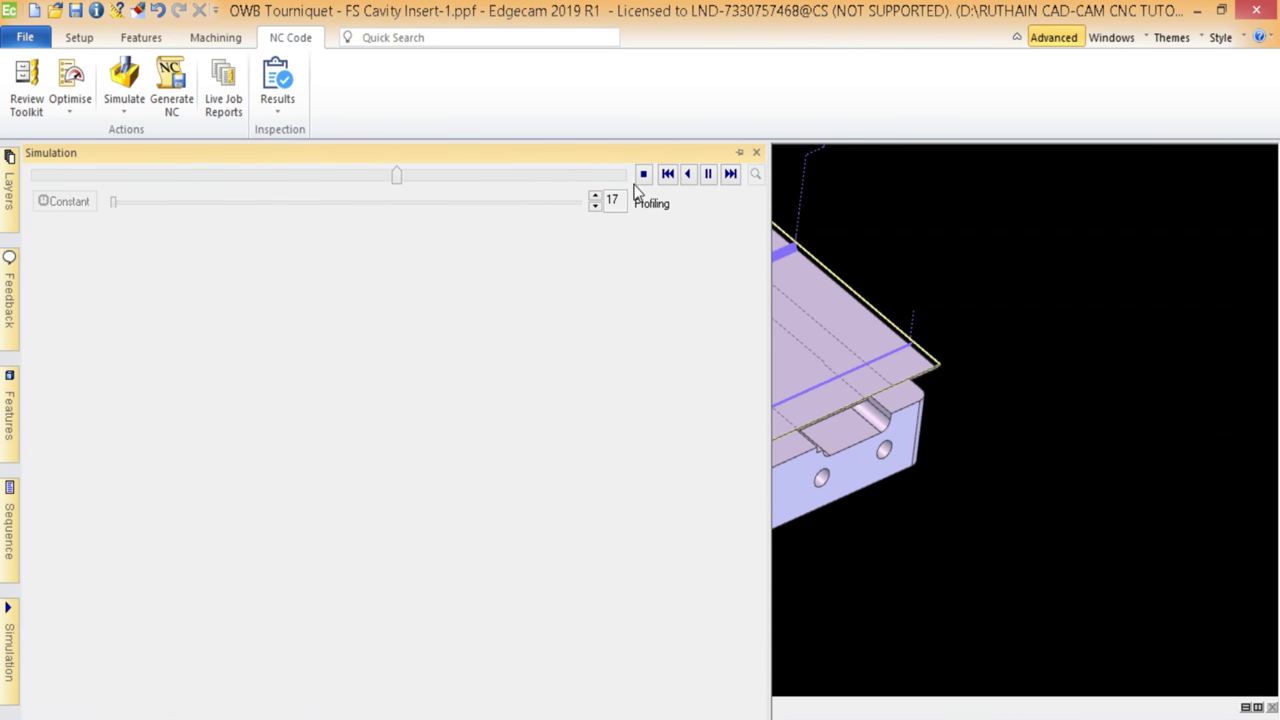
# - Stop the running toolpath simulation, re-hide its panel, and tilt the part to a lower angle
pyautogui.click(643, 175)
pyautogui.click(738, 153)
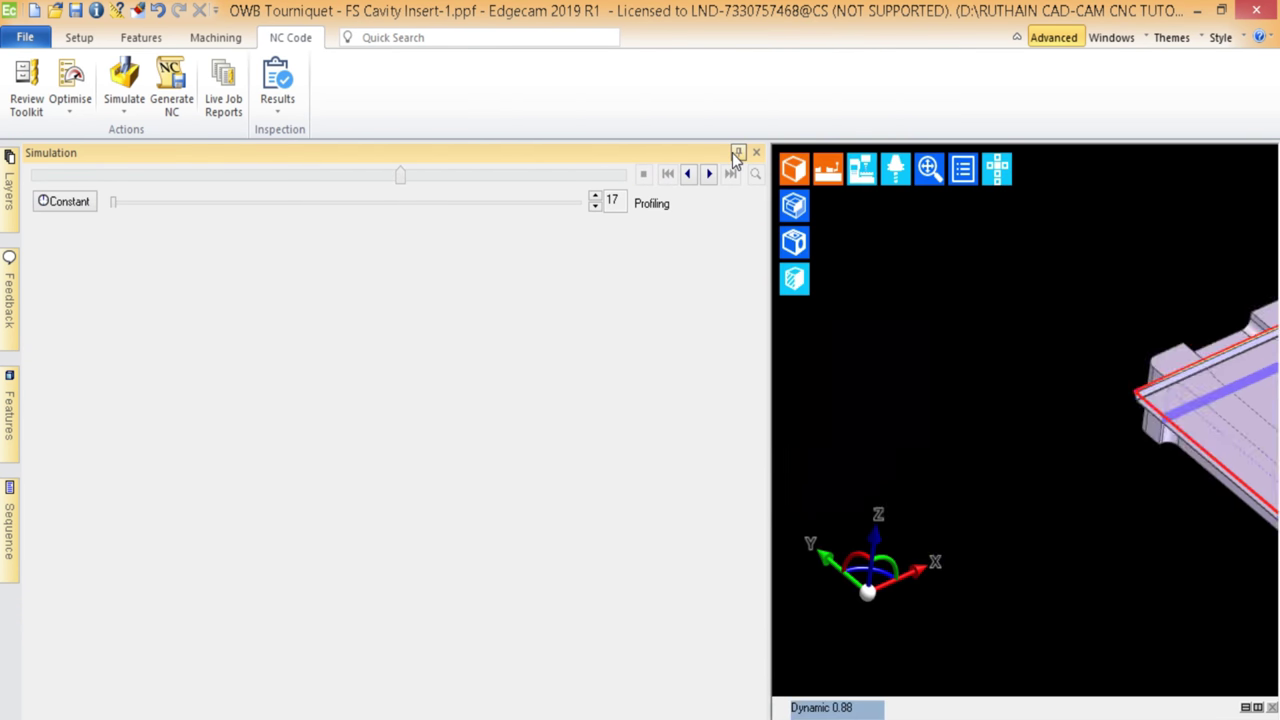
pyautogui.click(740, 154)
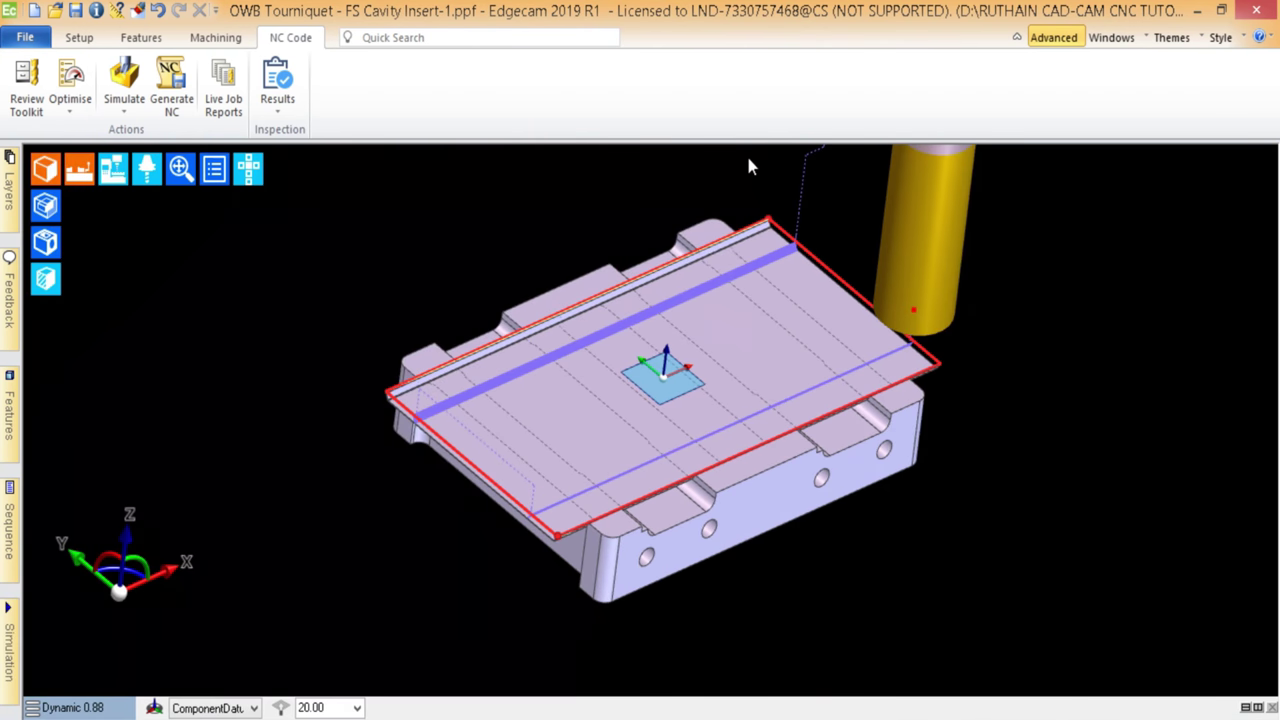
pyautogui.scroll(3, 792, 470)
pyautogui.moveTo(839, 456); pyautogui.dragTo(871, 394, button='middle')
pyautogui.moveTo(873, 401)
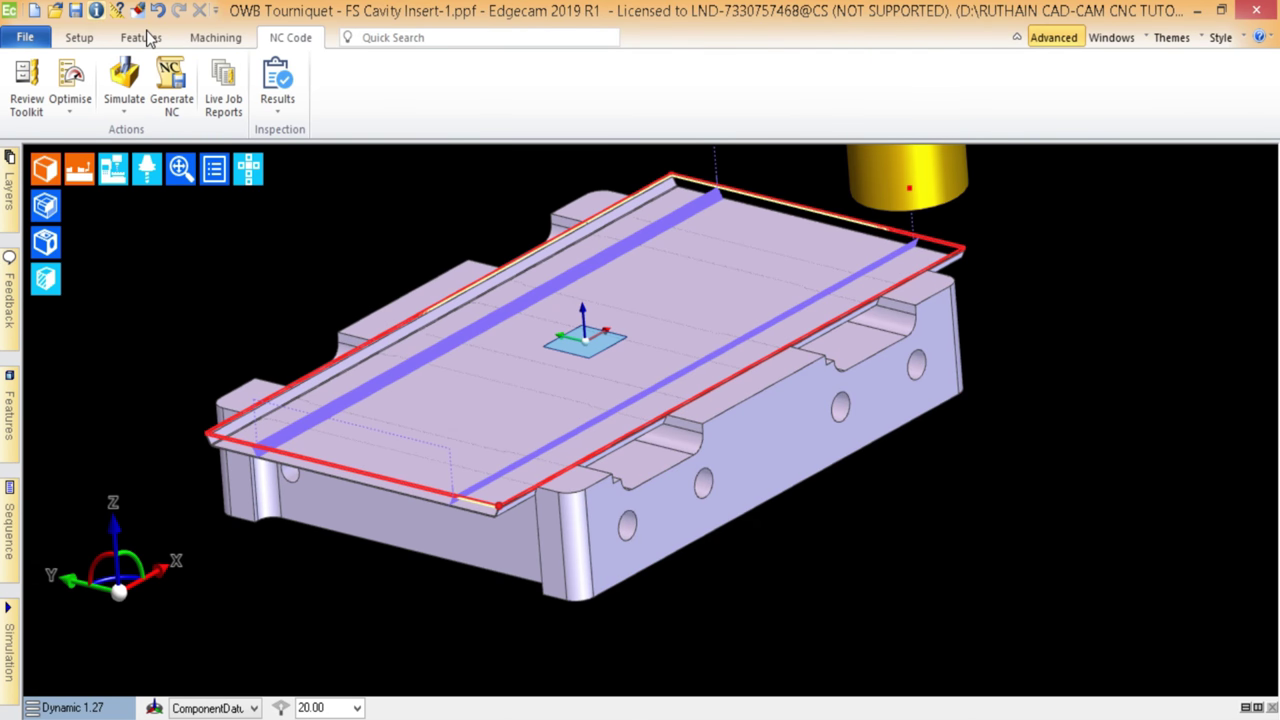
# - Copy operations 3 and 4 Profiling down the Sequence tree to create 5 and 6 Profiling
pyautogui.click(212, 37)
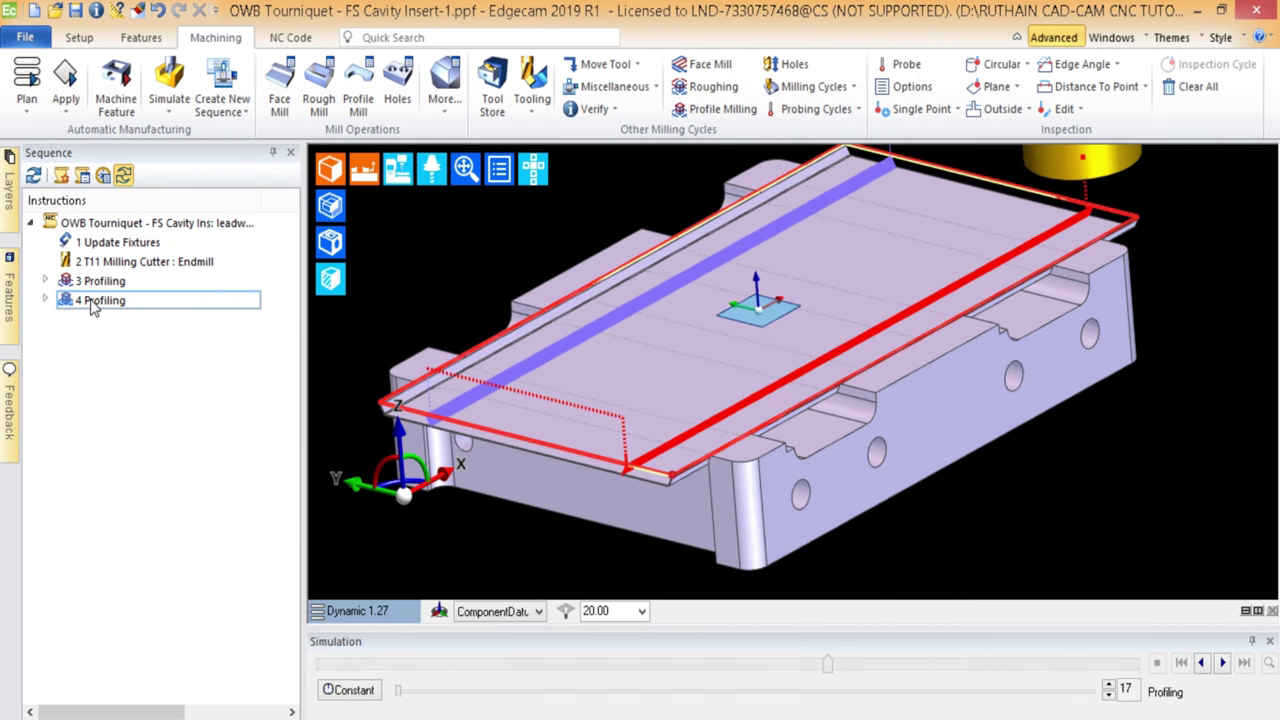
pyautogui.keyDown('shift'); pyautogui.click(83, 303); pyautogui.keyUp('shift')
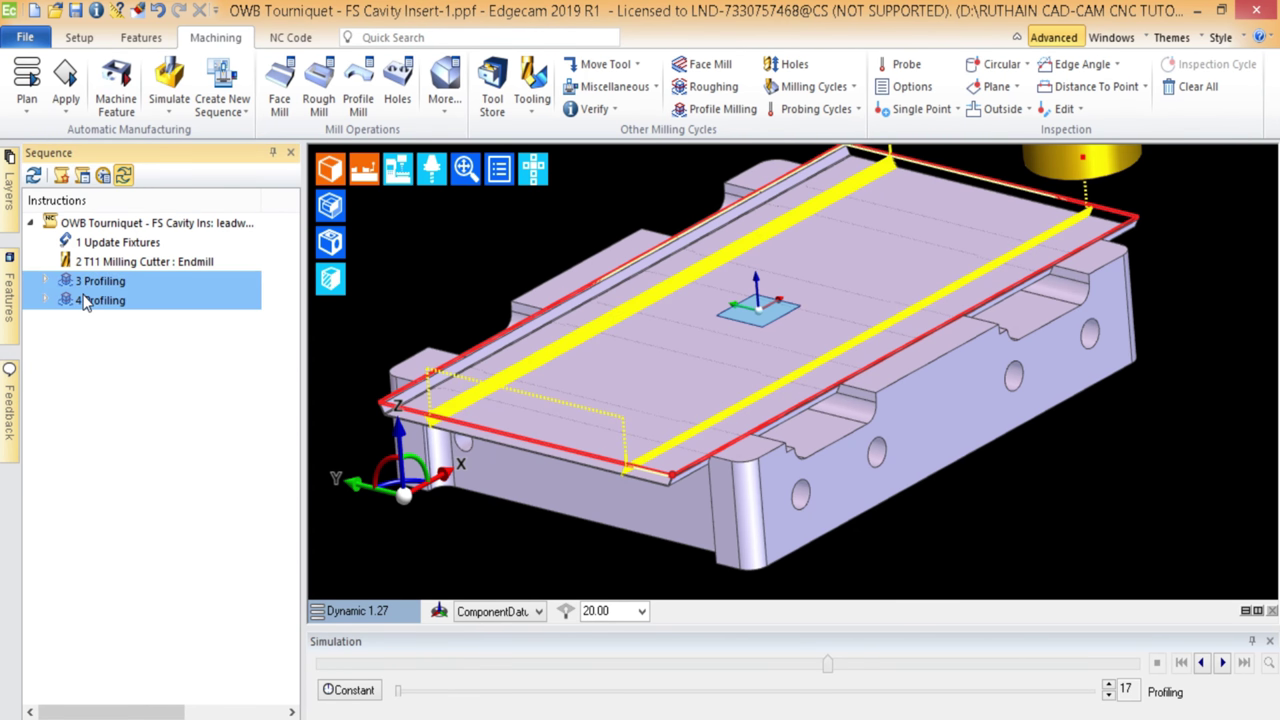
pyautogui.moveTo(107, 322); pyautogui.dragTo(163, 308)
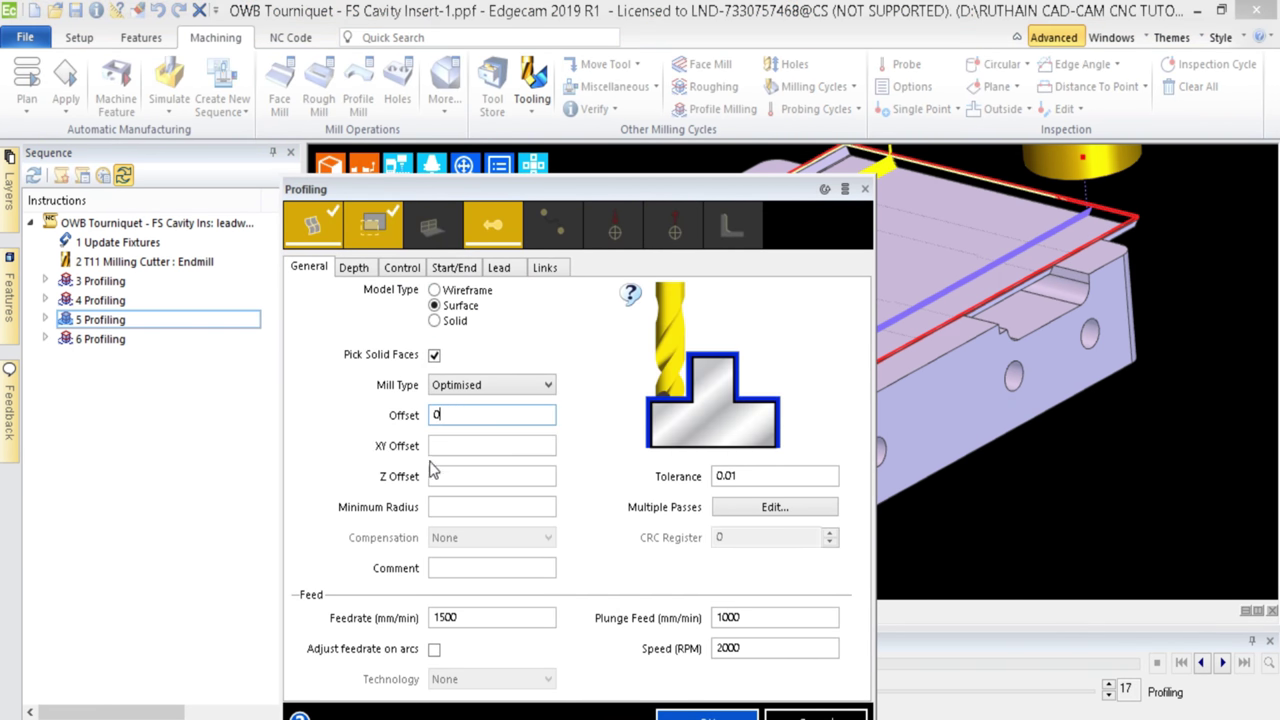
# - Set operation 6 Profiling's offset to 0.15 and apply its settings
pyautogui.press('Return')
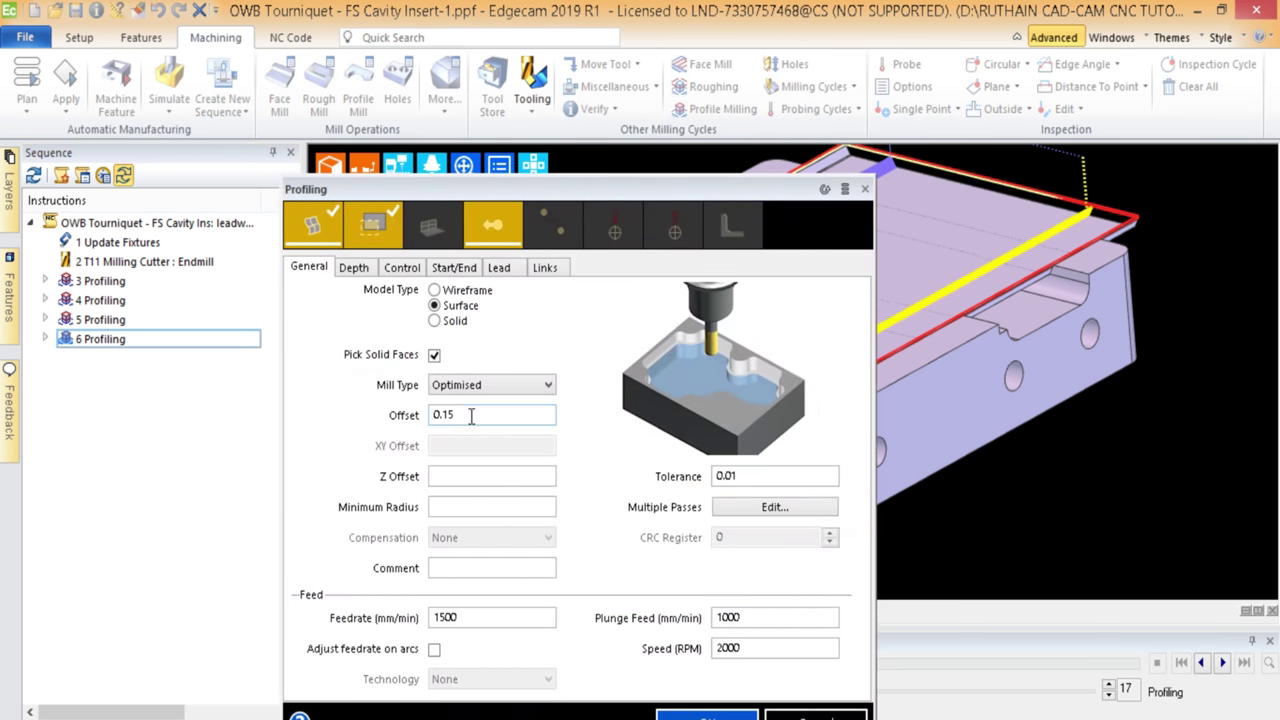
pyautogui.moveTo(471, 417); pyautogui.dragTo(441, 418)
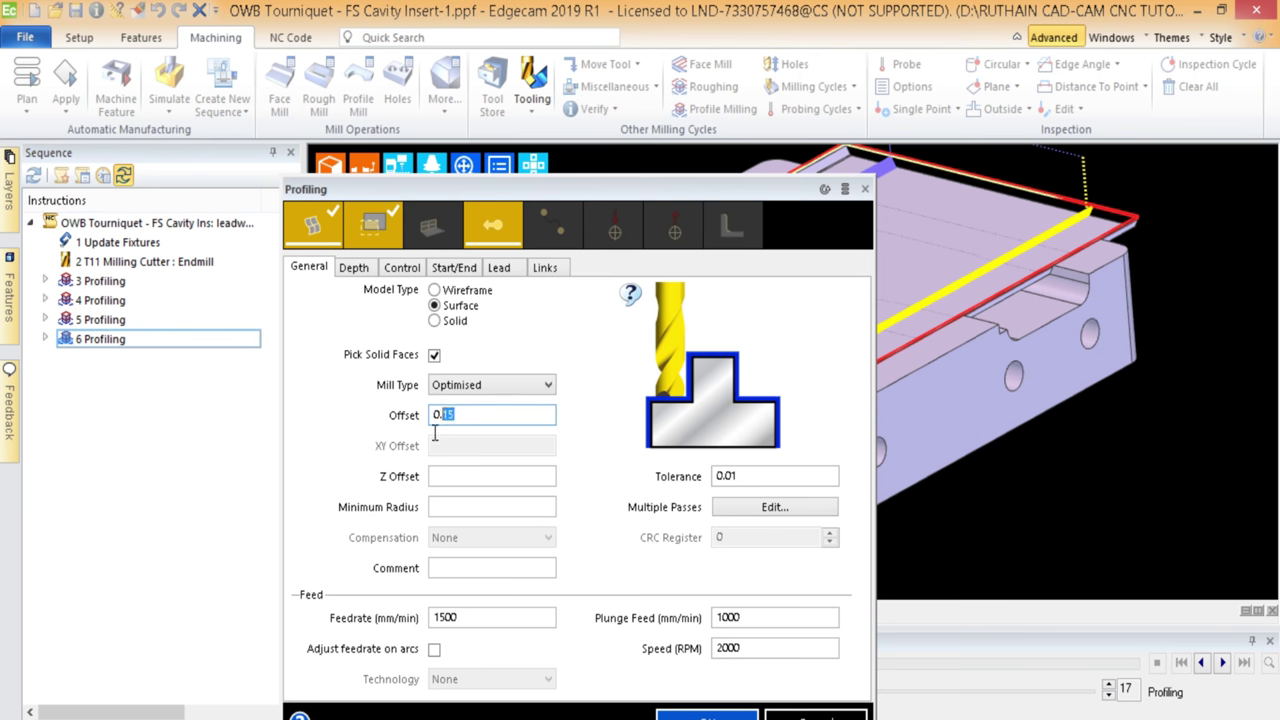
pyautogui.press('Return')
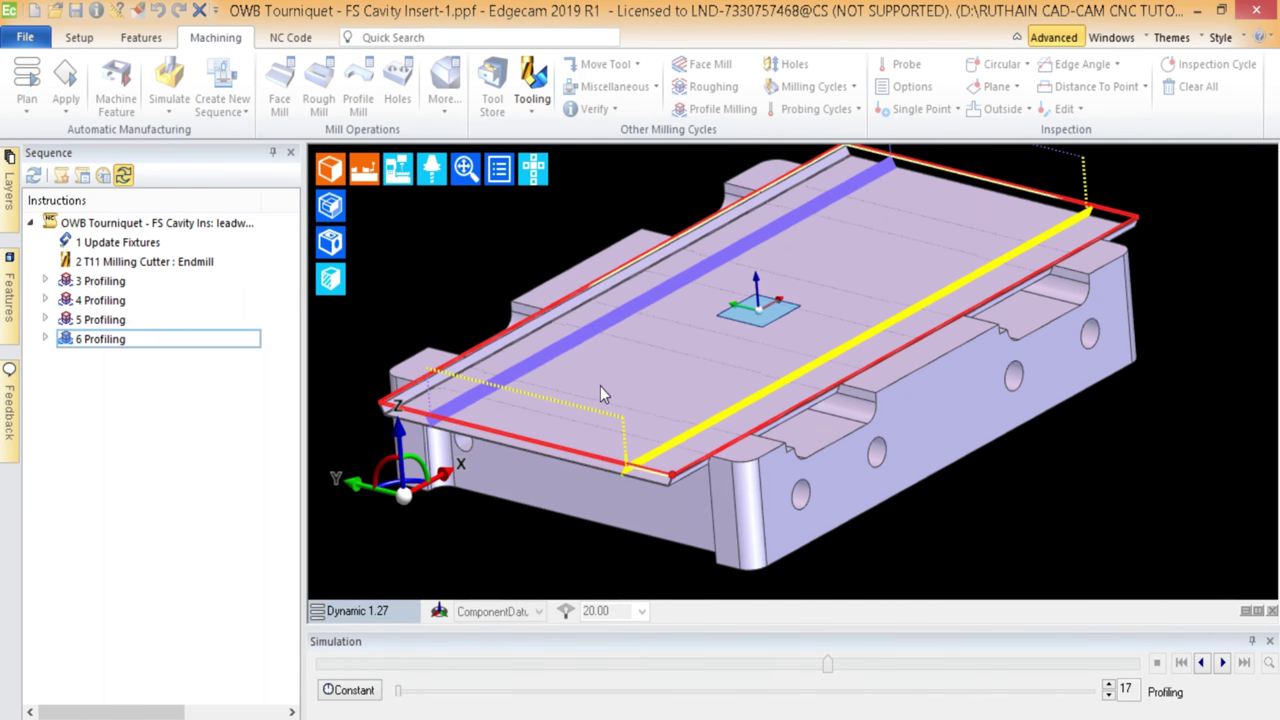
# - Save the part as OWB Tourniquet - FS Cavity Insert-1.ppf, replacing the existing file
pyautogui.click(78, 12)
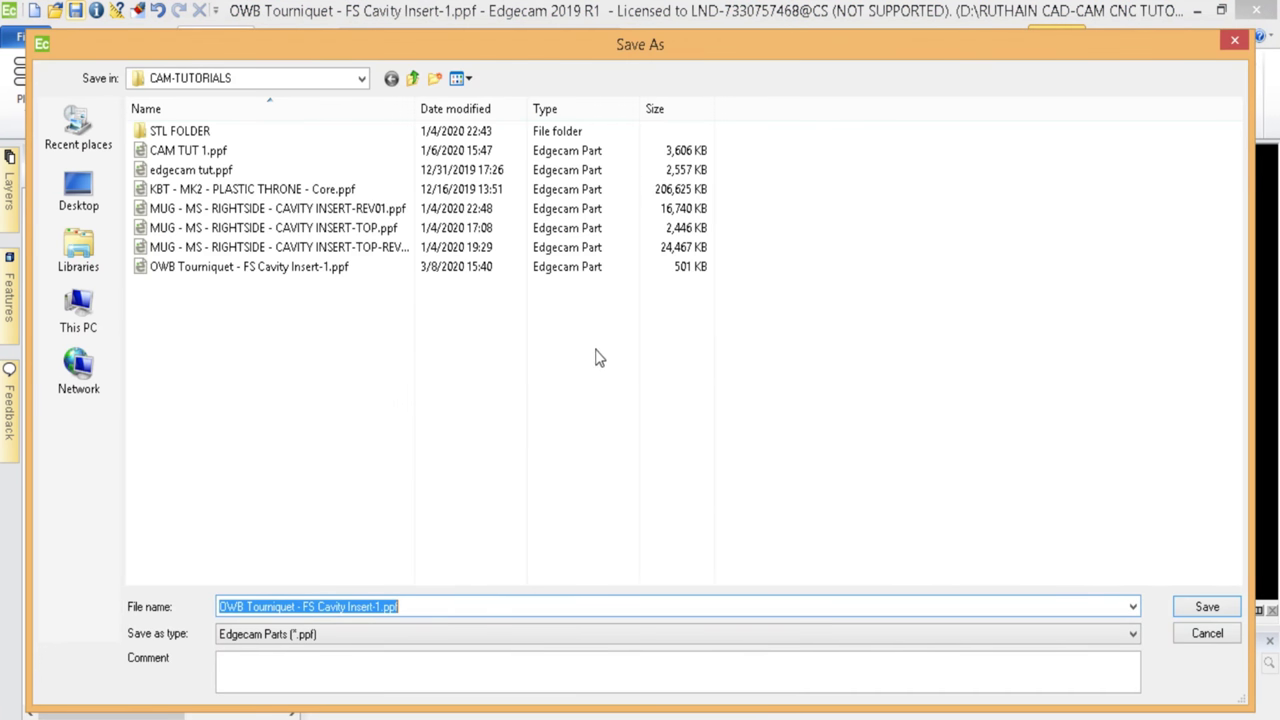
pyautogui.click(1207, 607)
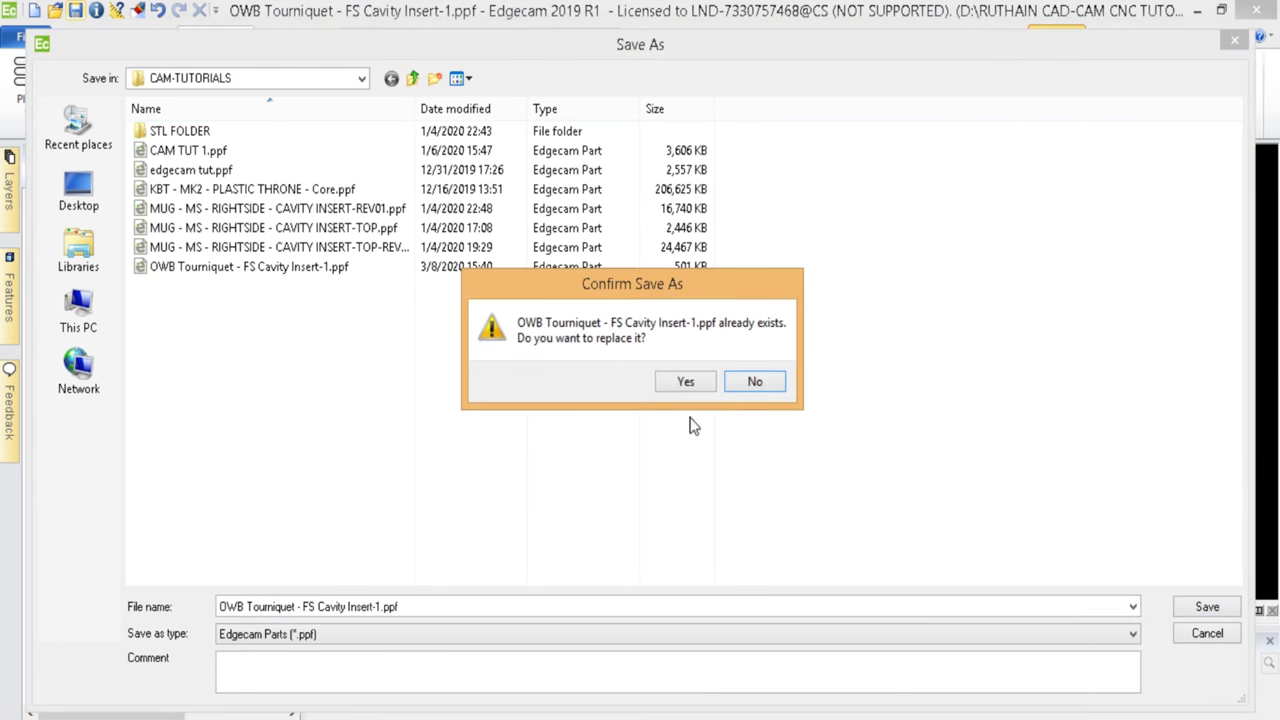
pyautogui.click(690, 384)
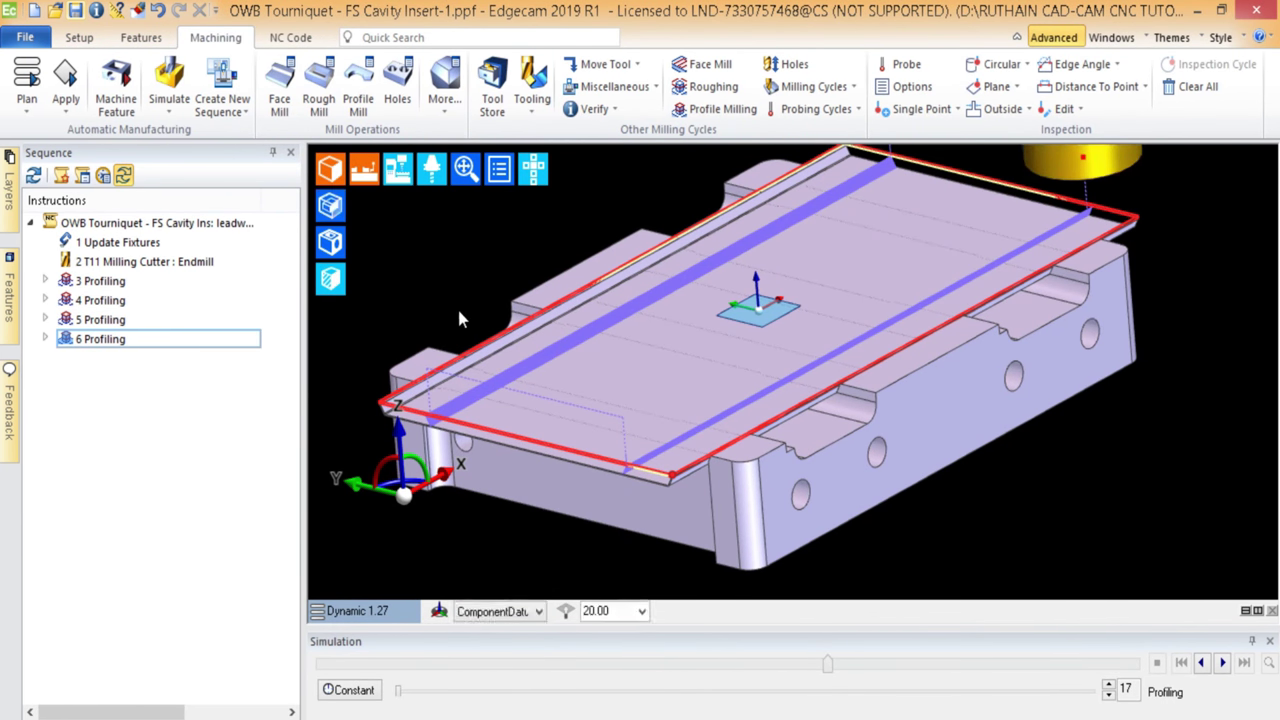
# - Zoom and orbit the insert to an angled view, inspecting its top face and edges
pyautogui.moveTo(460, 318); pyautogui.dragTo(560, 235, button='middle')
pyautogui.scroll(5, 640, 240)
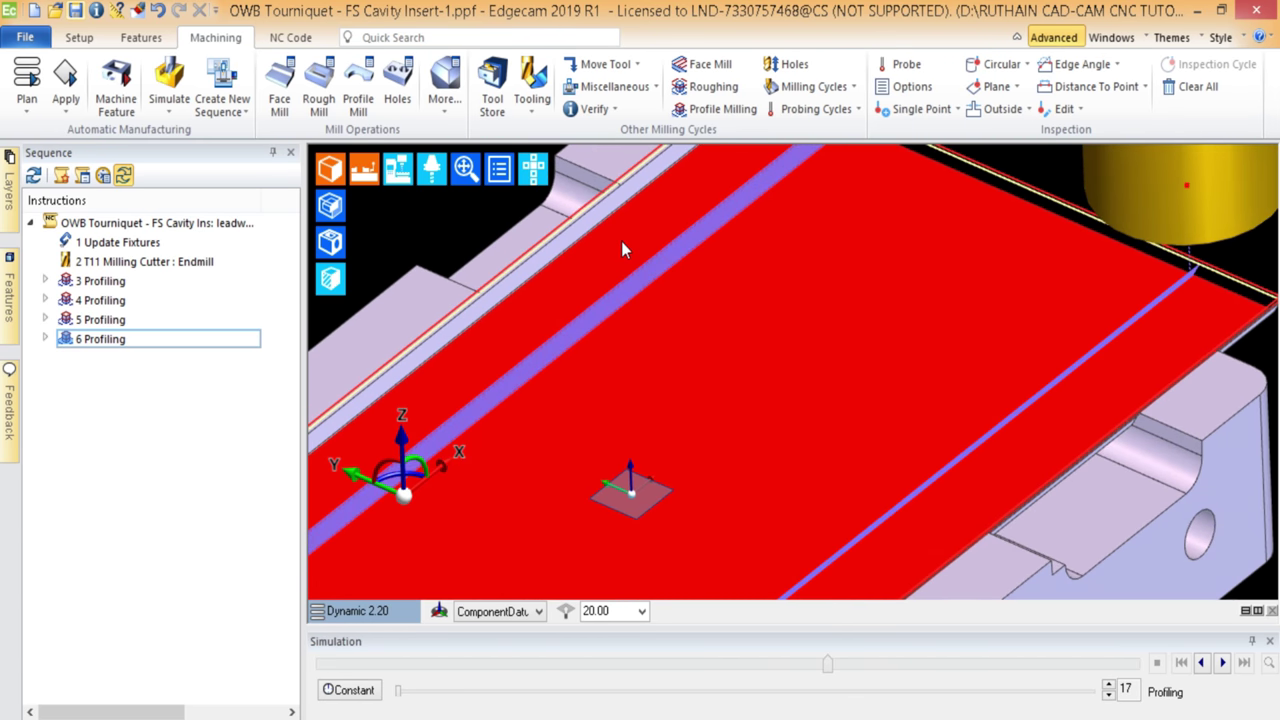
pyautogui.scroll(6, 621, 248)
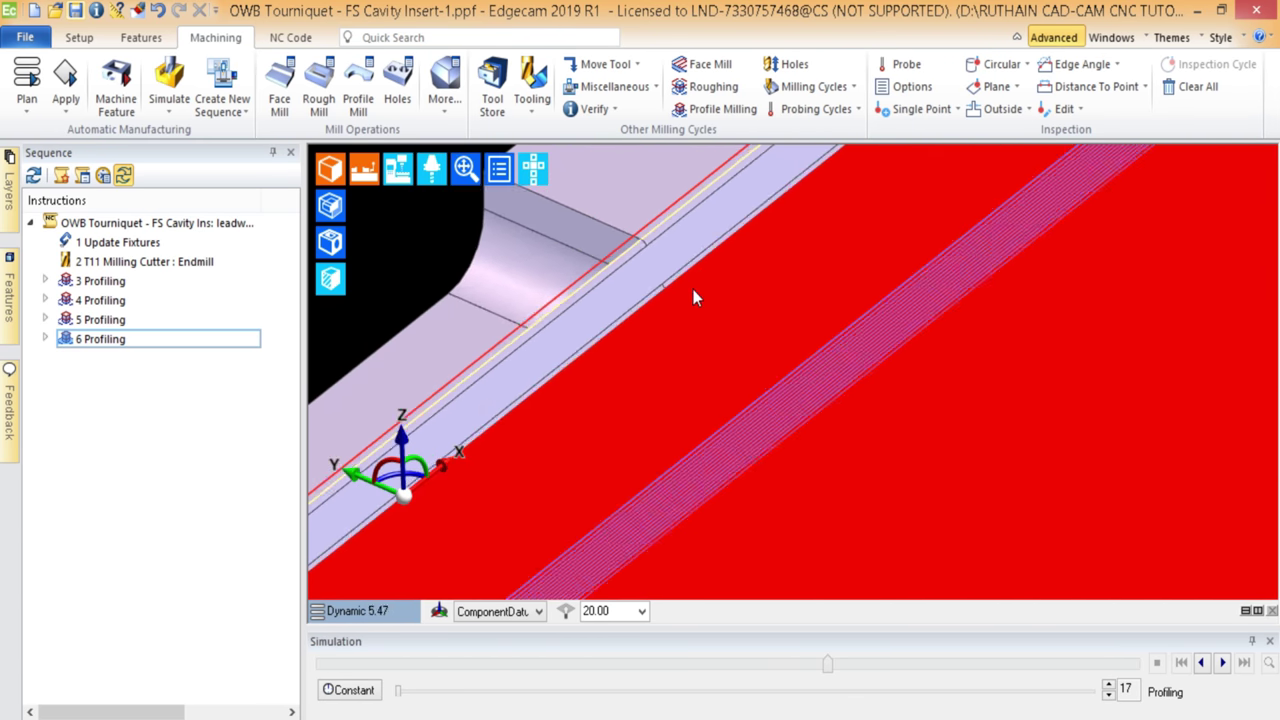
pyautogui.scroll(-10, 693, 289)
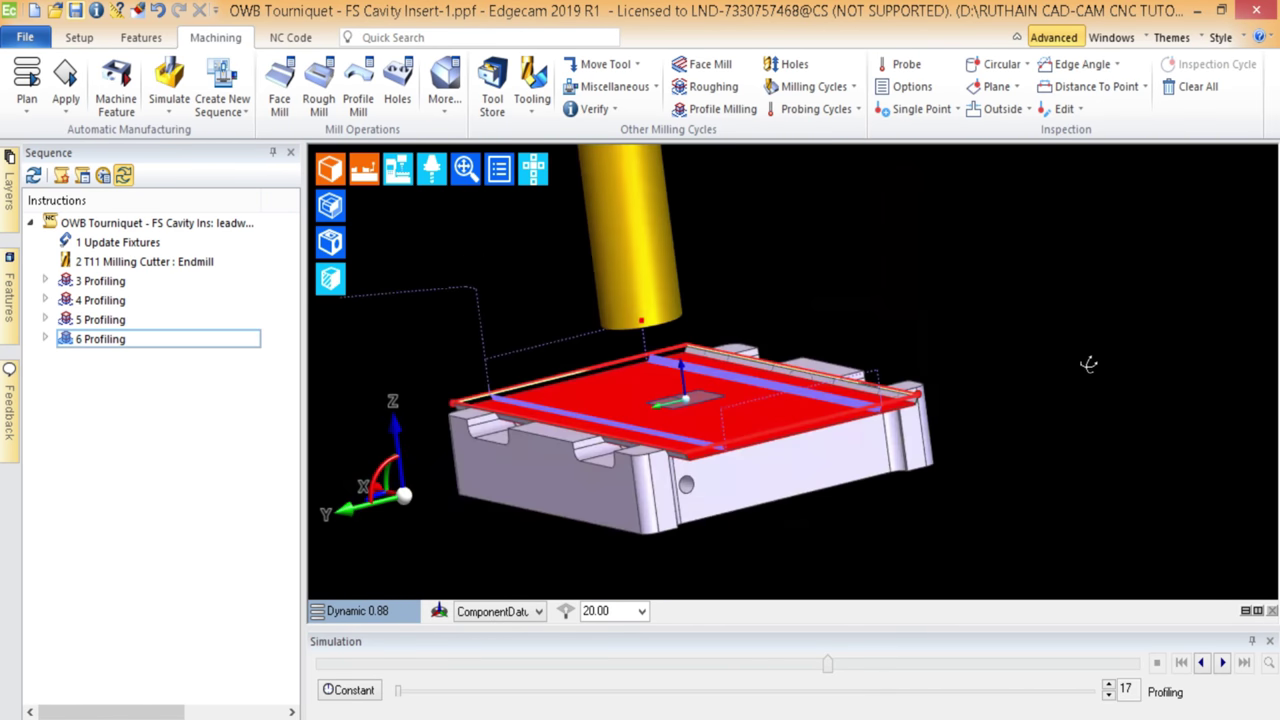
pyautogui.moveTo(1088, 365); pyautogui.dragTo(725, 437, button='middle')
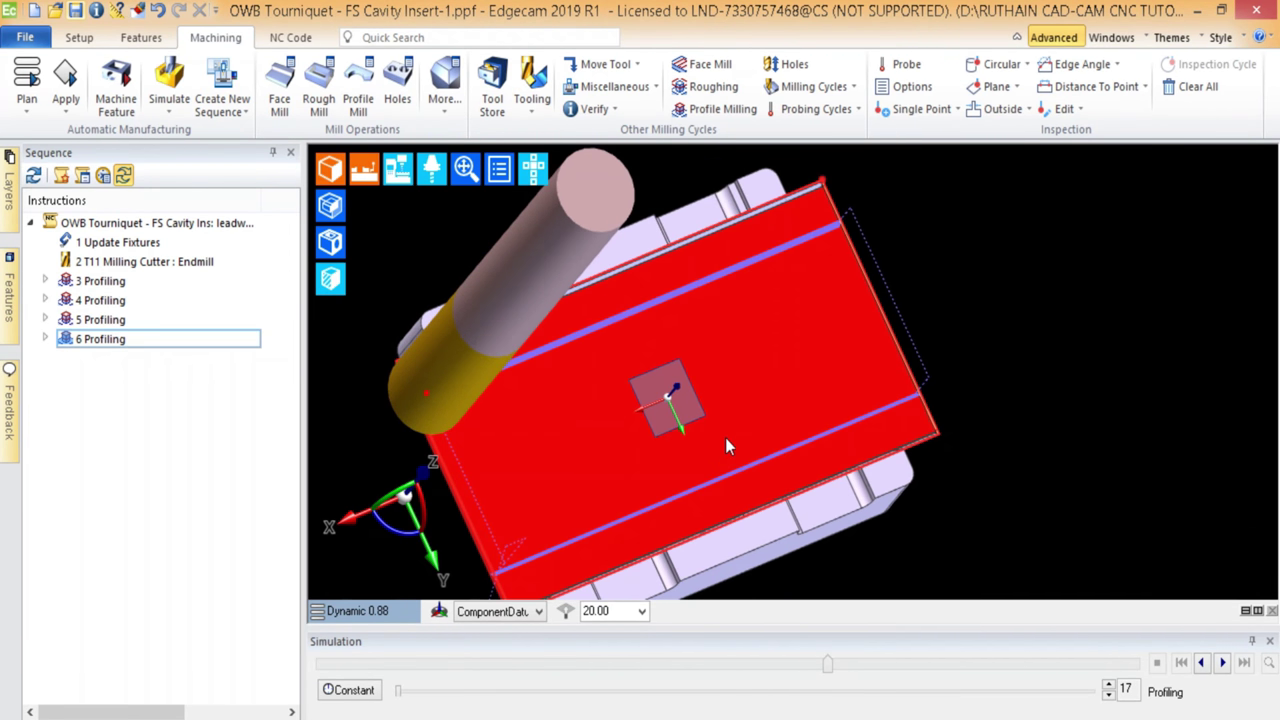
pyautogui.moveTo(733, 378); pyautogui.dragTo(855, 422, button='middle')
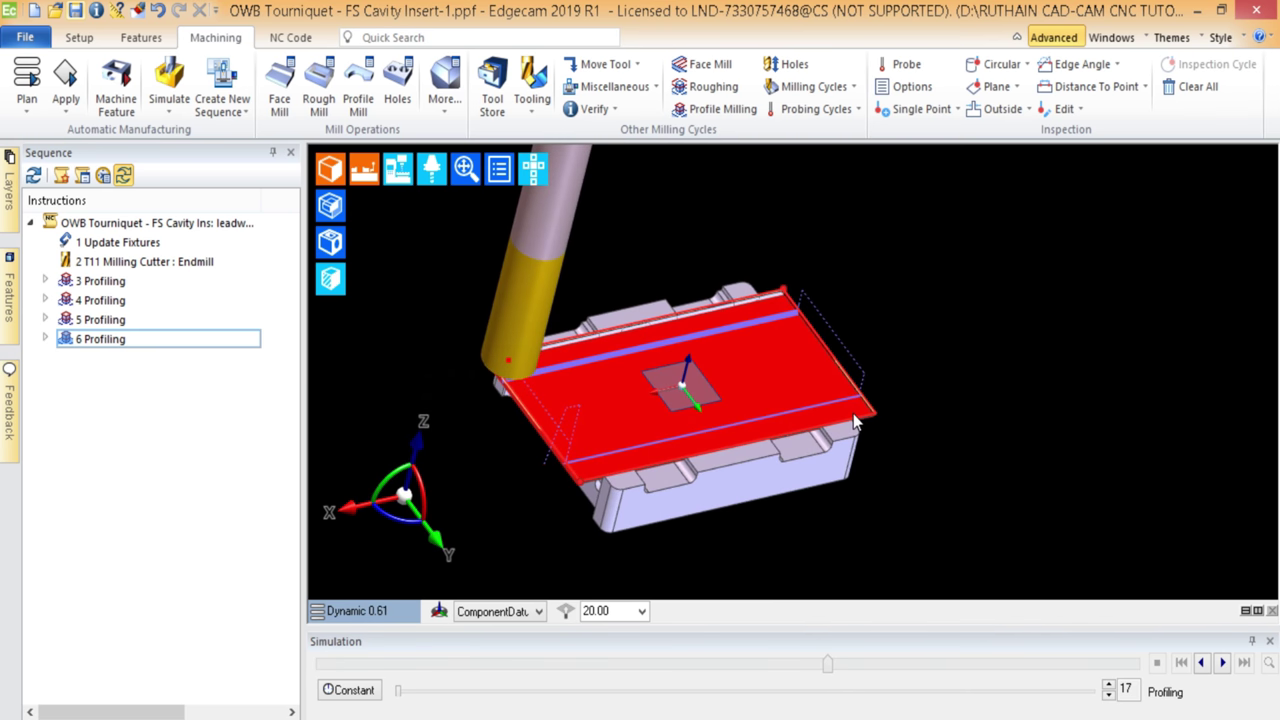
pyautogui.moveTo(855, 422)
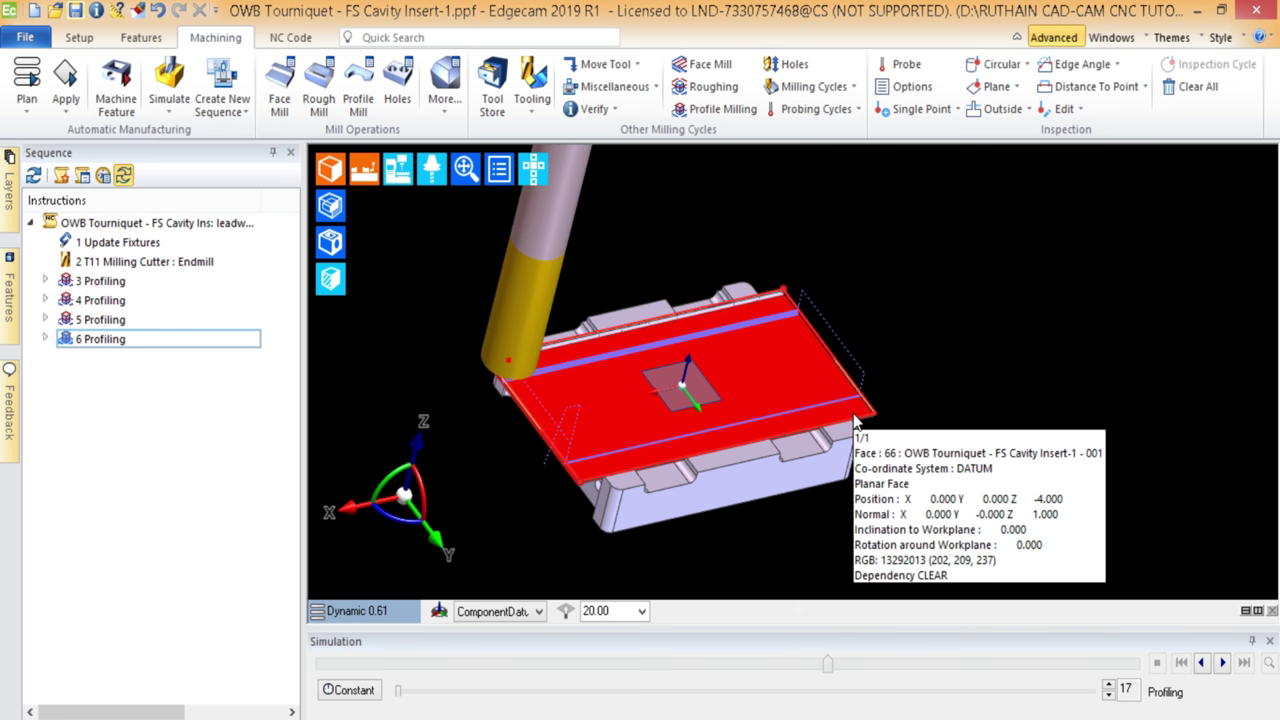
pyautogui.moveTo(820, 400)
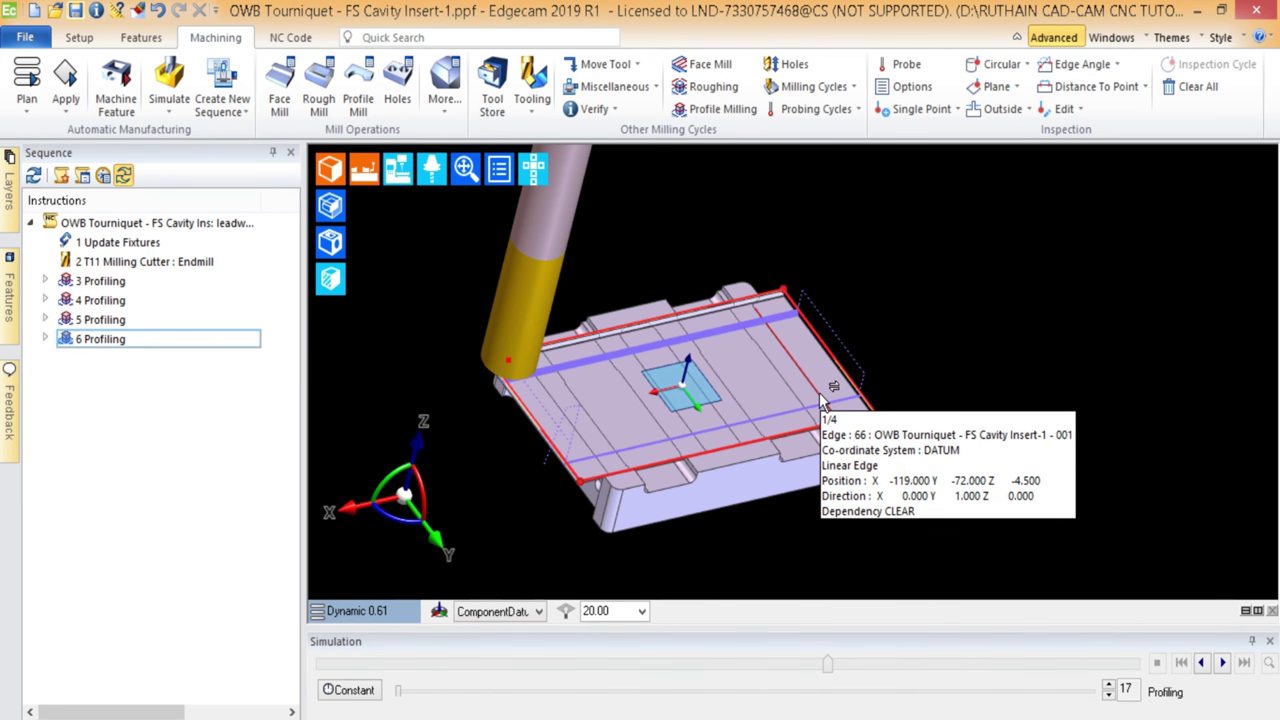
pyautogui.moveTo(668, 465)
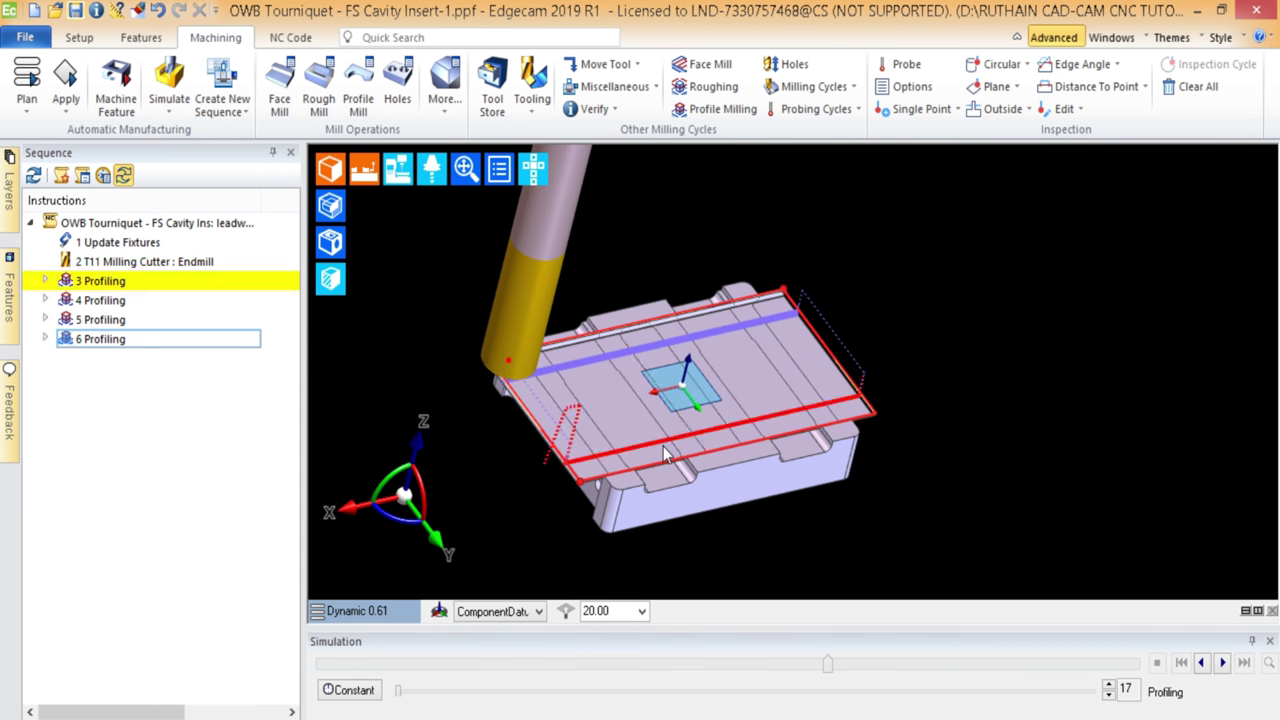
# - Orbit the part through tilted, frontal and top-down views of its toolpaths
pyautogui.moveTo(666, 455); pyautogui.dragTo(1015, 338, button='middle')
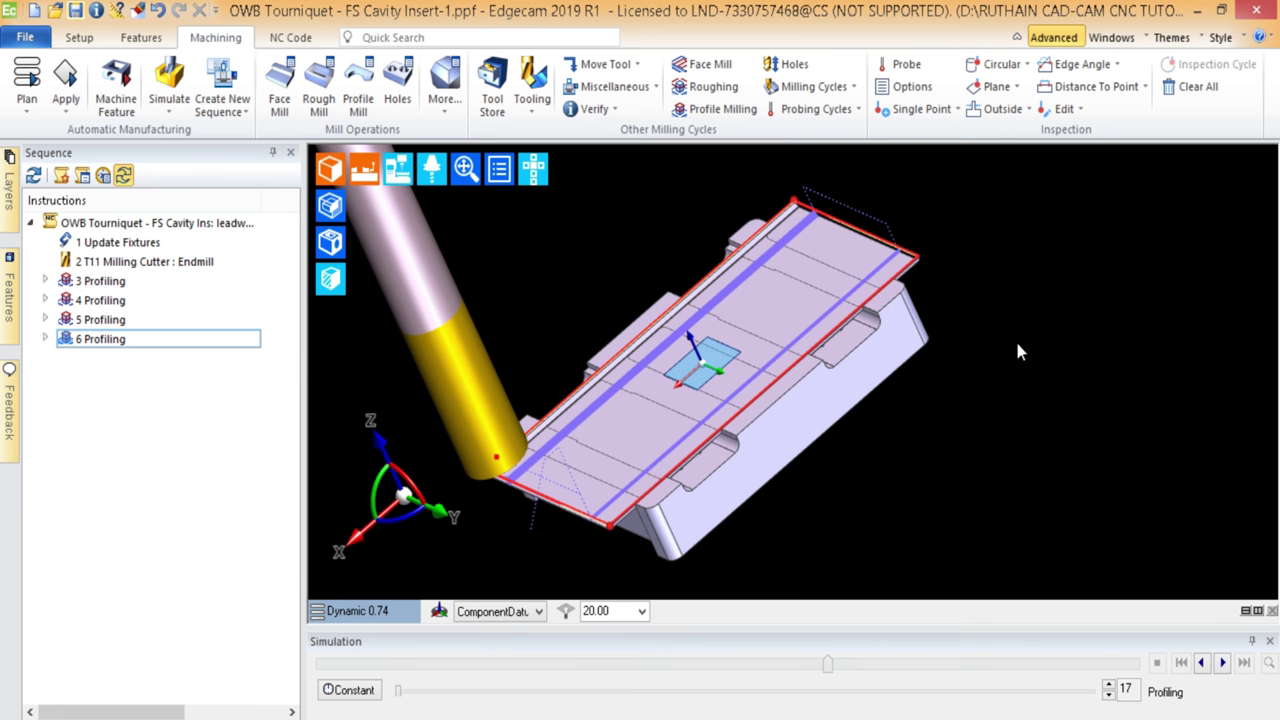
pyautogui.moveTo(597, 474); pyautogui.dragTo(696, 339, button='middle')
pyautogui.moveTo(728, 374); pyautogui.dragTo(688, 230, button='middle')
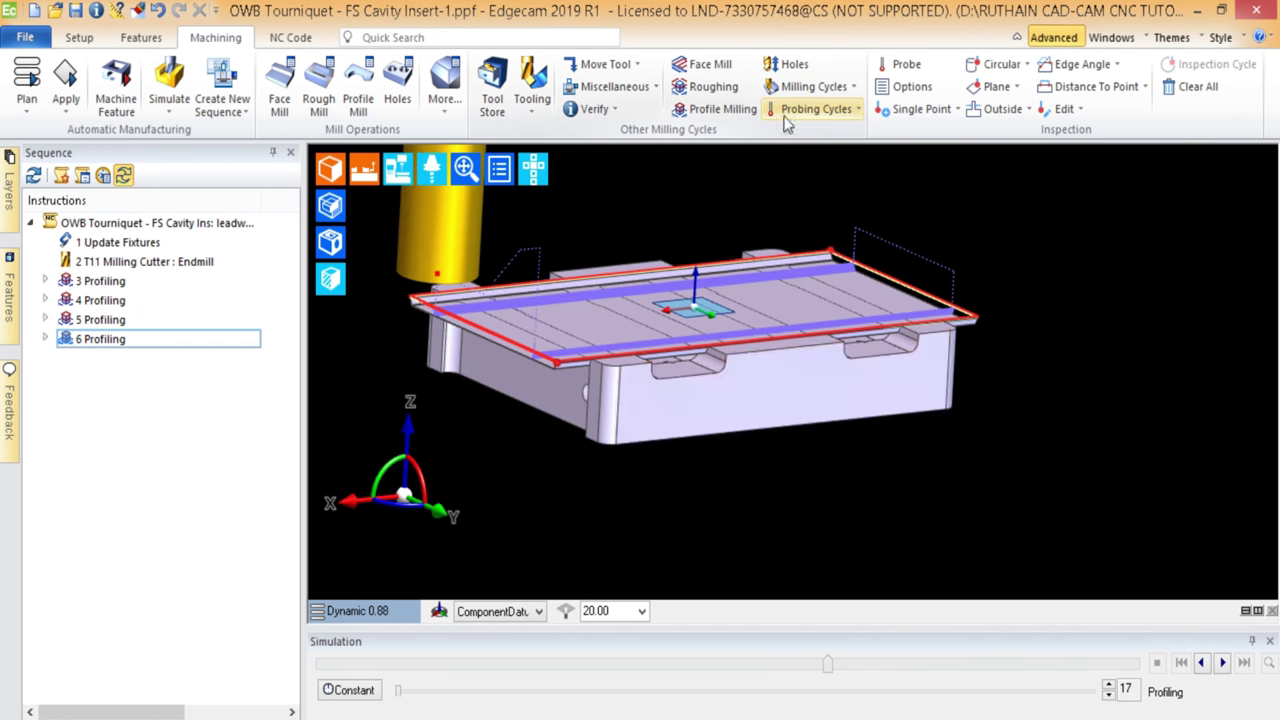
pyautogui.moveTo(800, 320); pyautogui.dragTo(835, 322, button='middle')
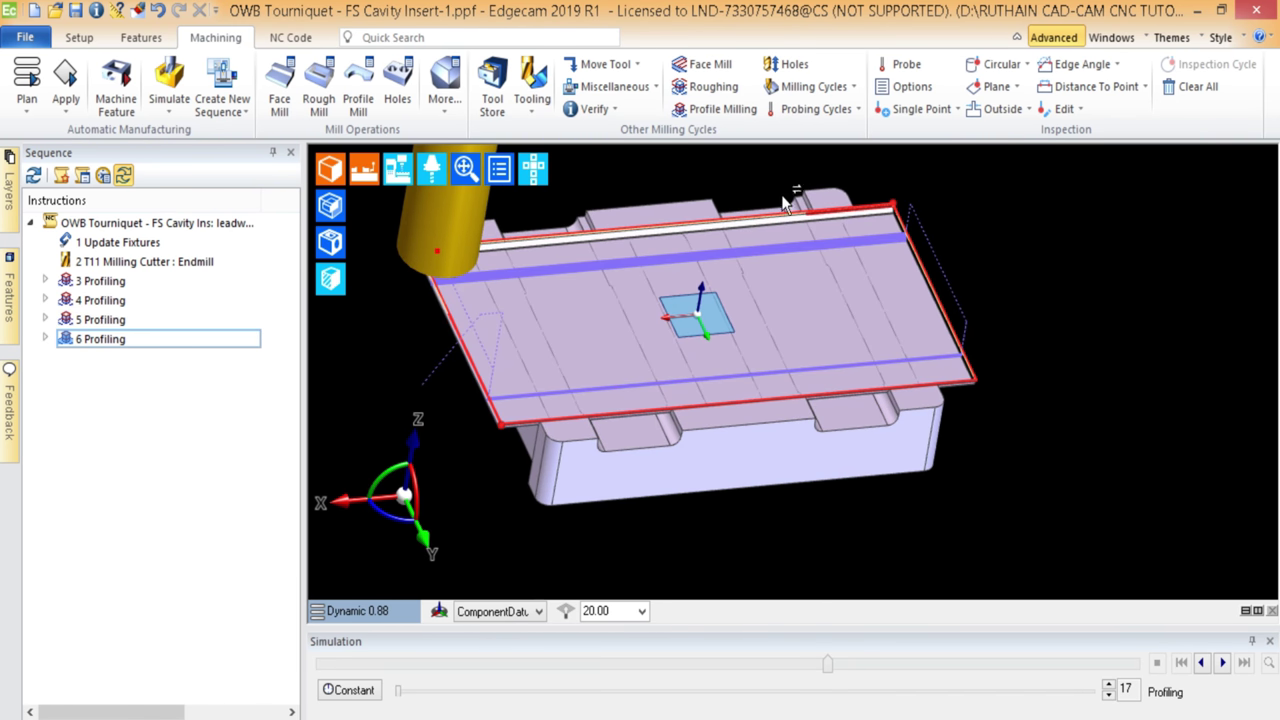
# - Start a Flat Land Finishing cycle on the solid model with concentric, optimised milling and 40% stepover
pyautogui.click(812, 86)
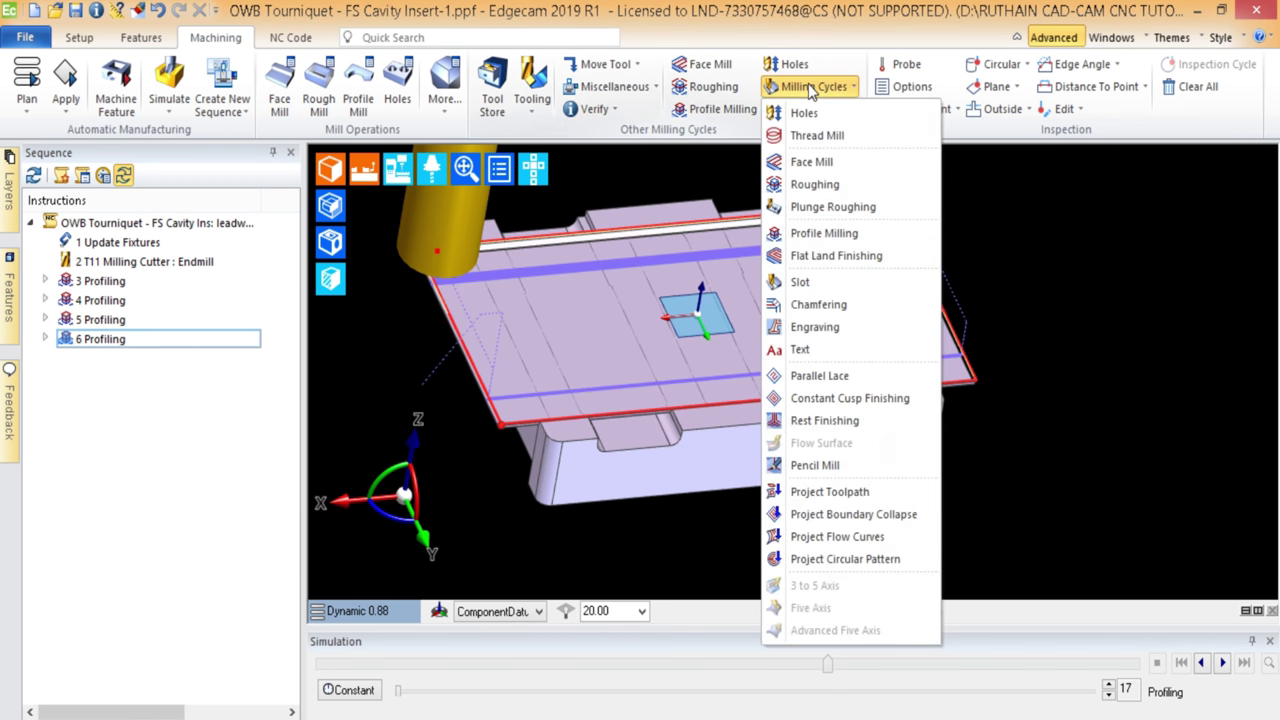
pyautogui.click(838, 257)
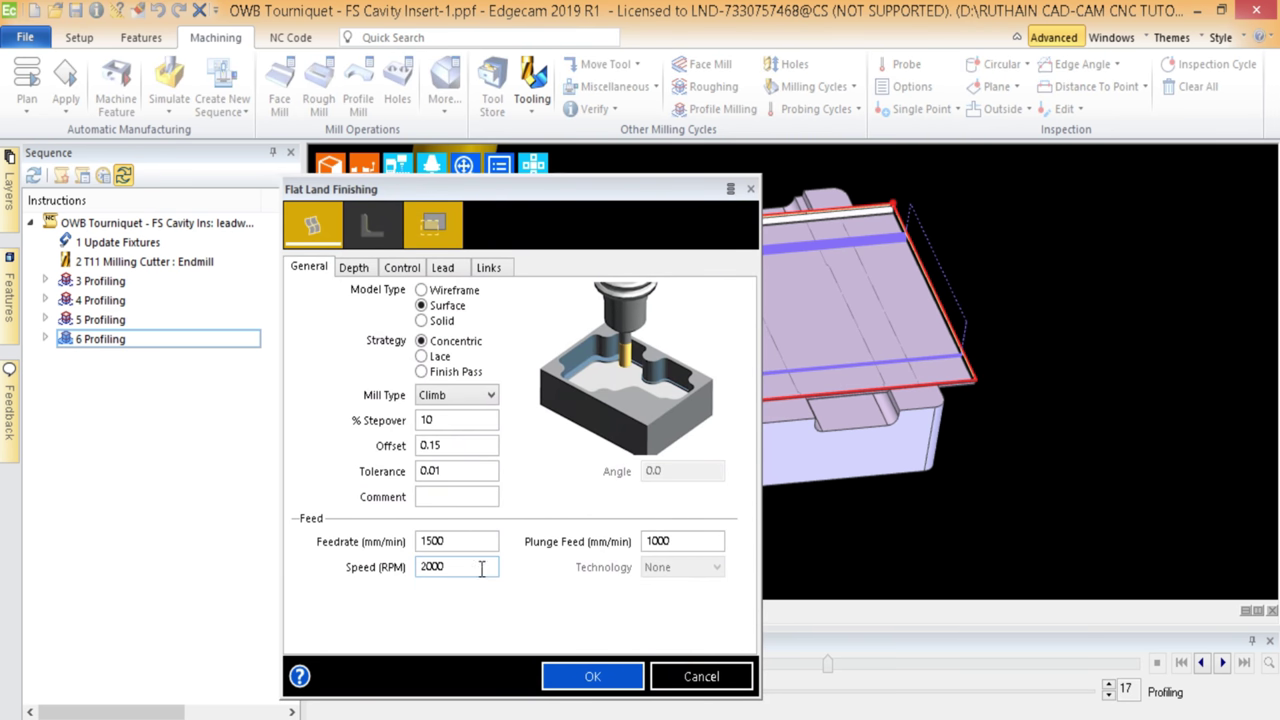
pyautogui.click(446, 445)
pyautogui.press('BackSpace')
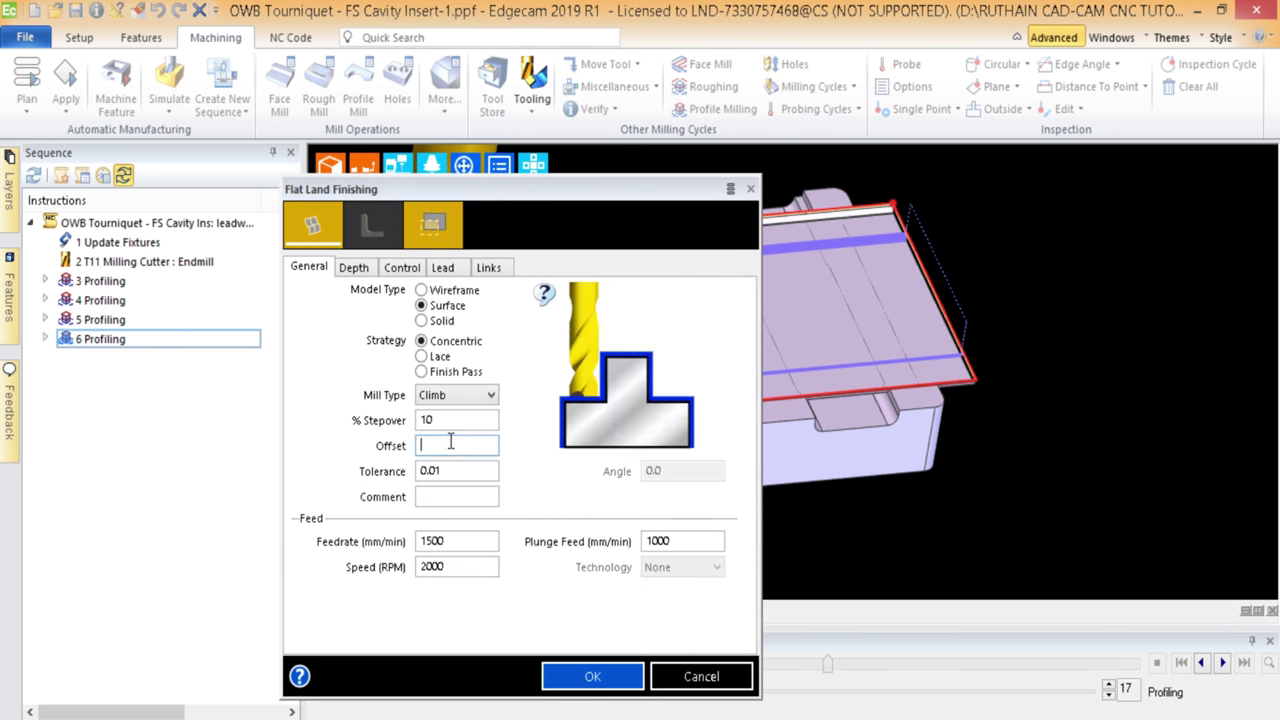
pyautogui.click(446, 419)
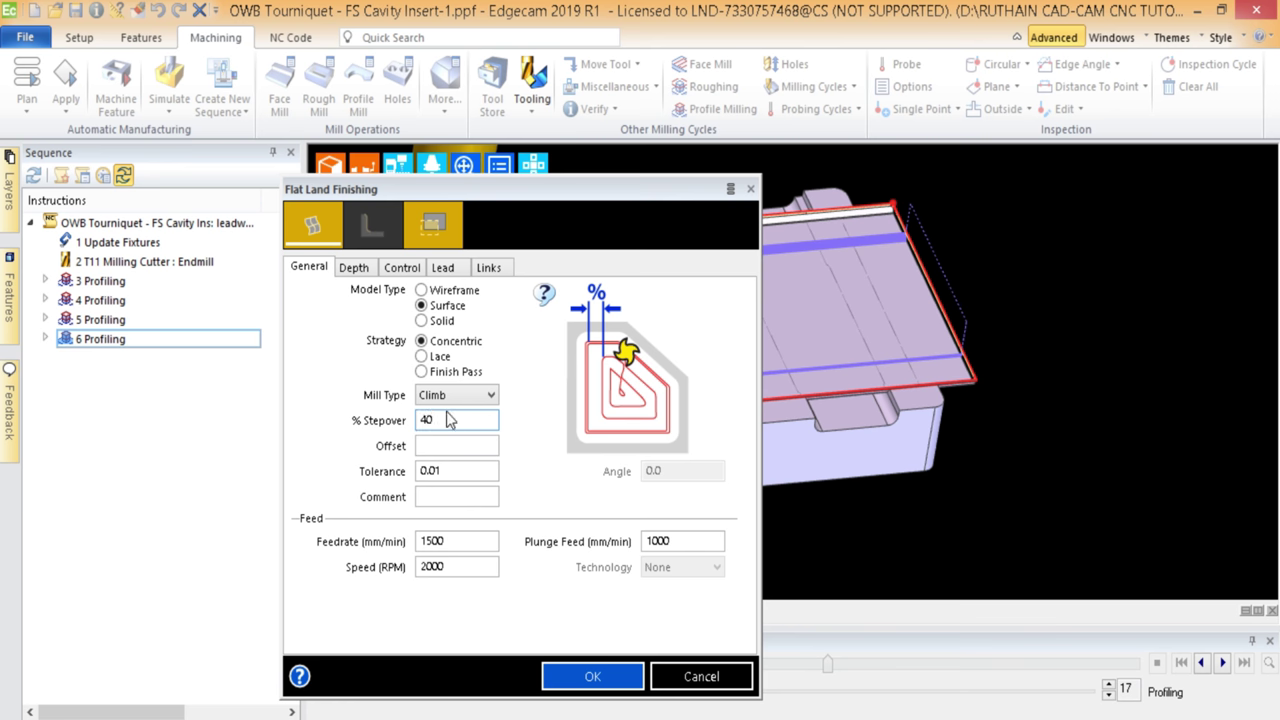
pyautogui.click(424, 372)
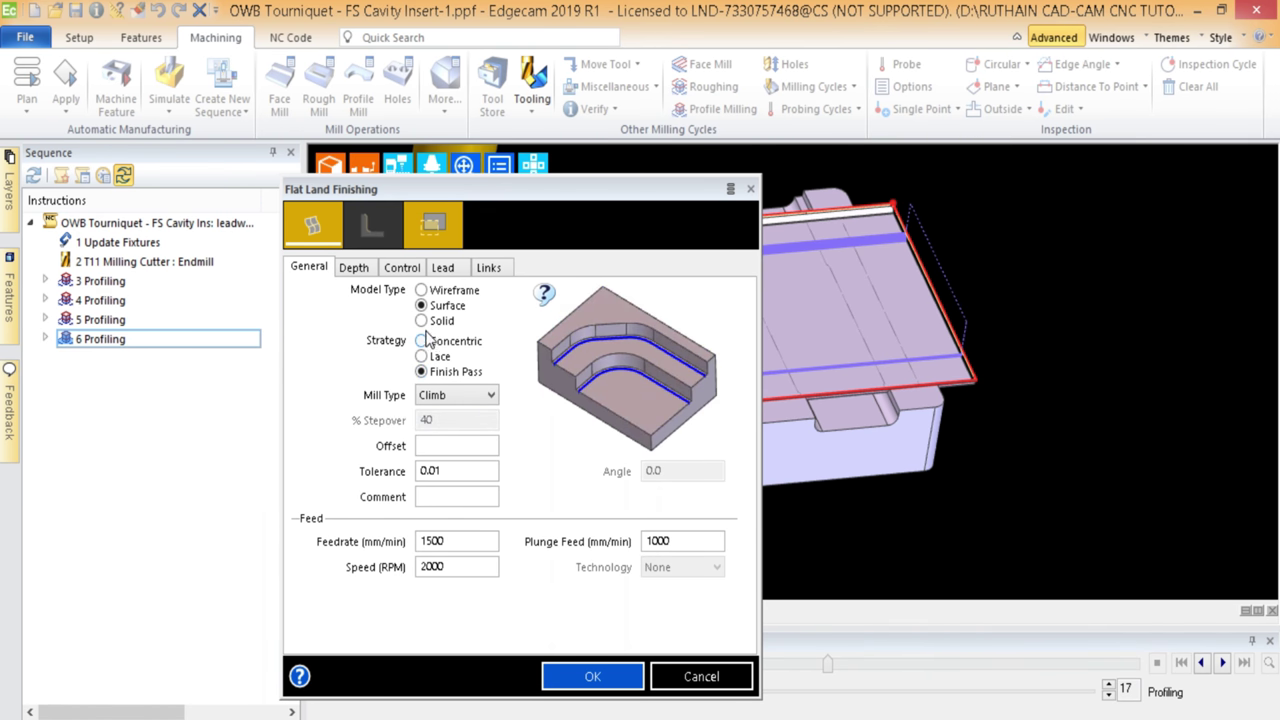
pyautogui.click(424, 342)
pyautogui.click(440, 321)
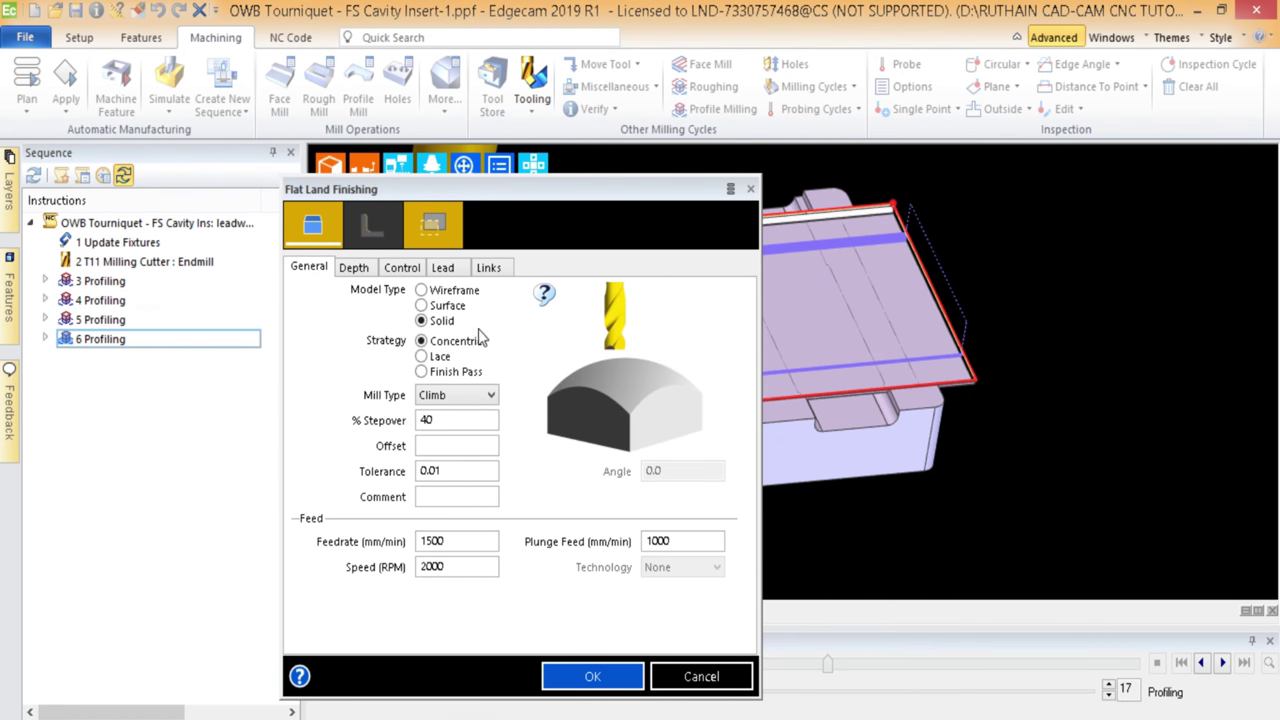
pyautogui.click(470, 396)
pyautogui.click(437, 443)
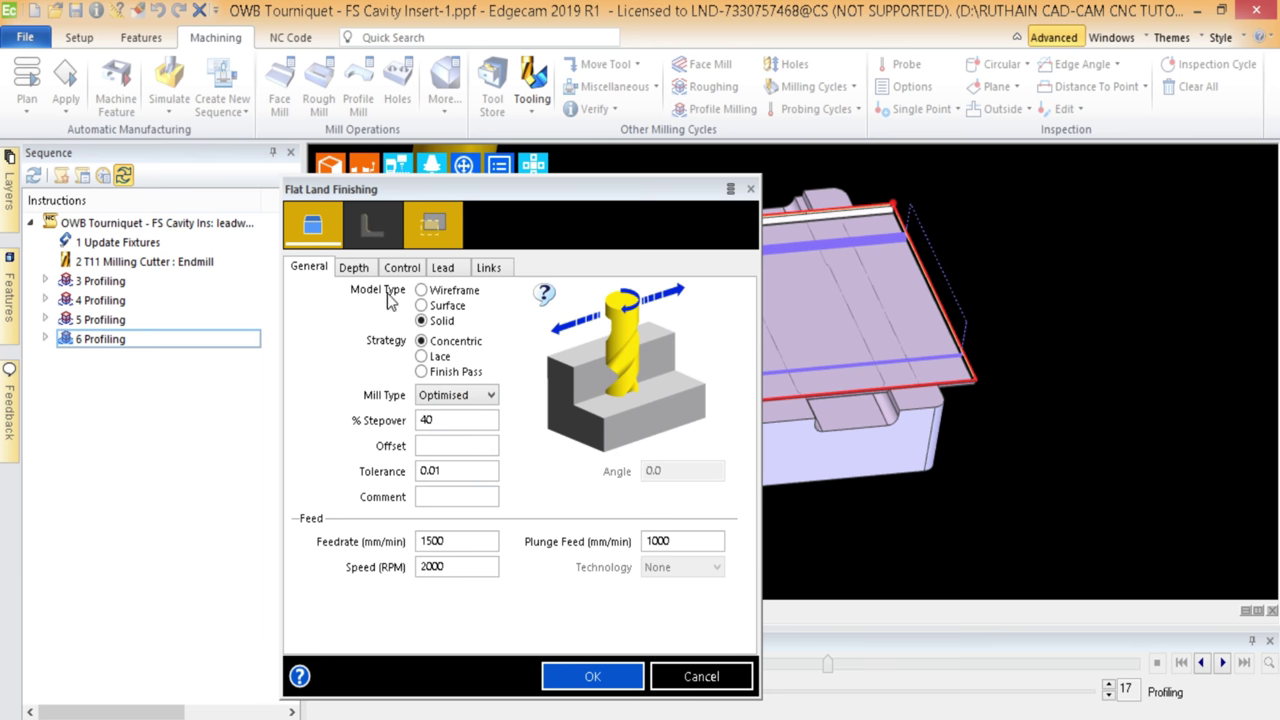
# - Set the cycle's Level to -1 and make depth and clearance associative
pyautogui.click(352, 269)
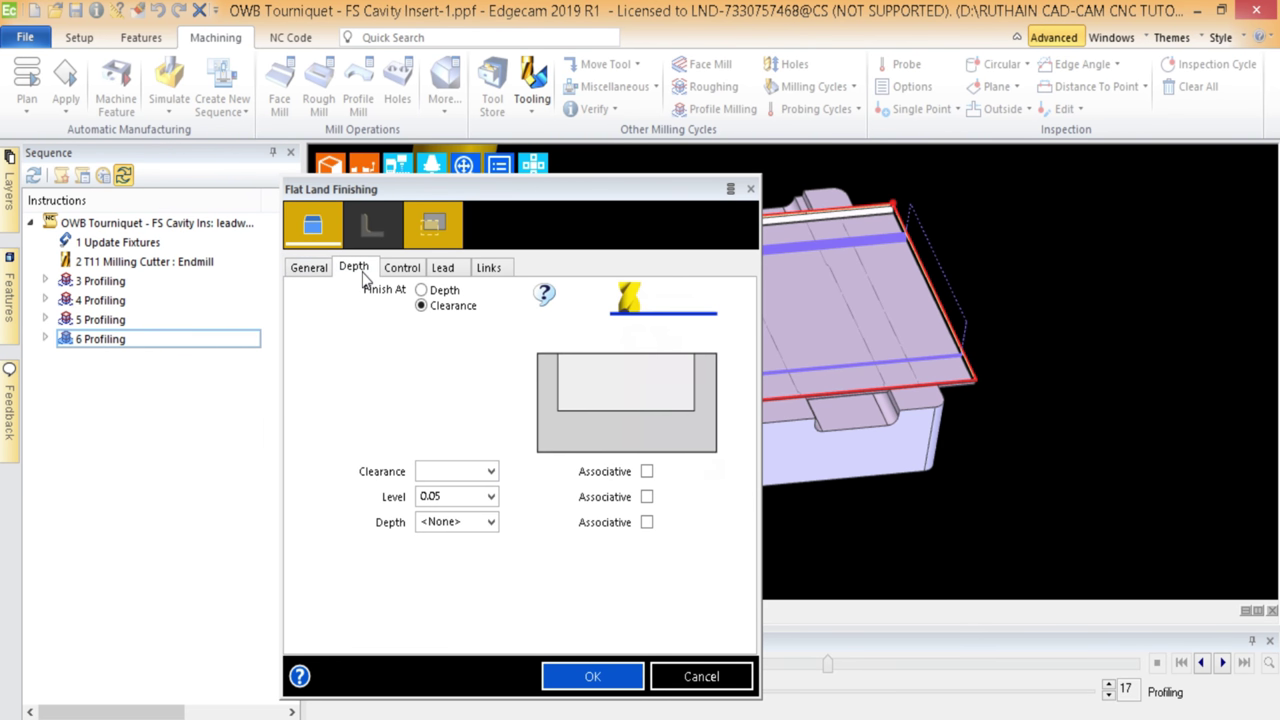
pyautogui.click(451, 497)
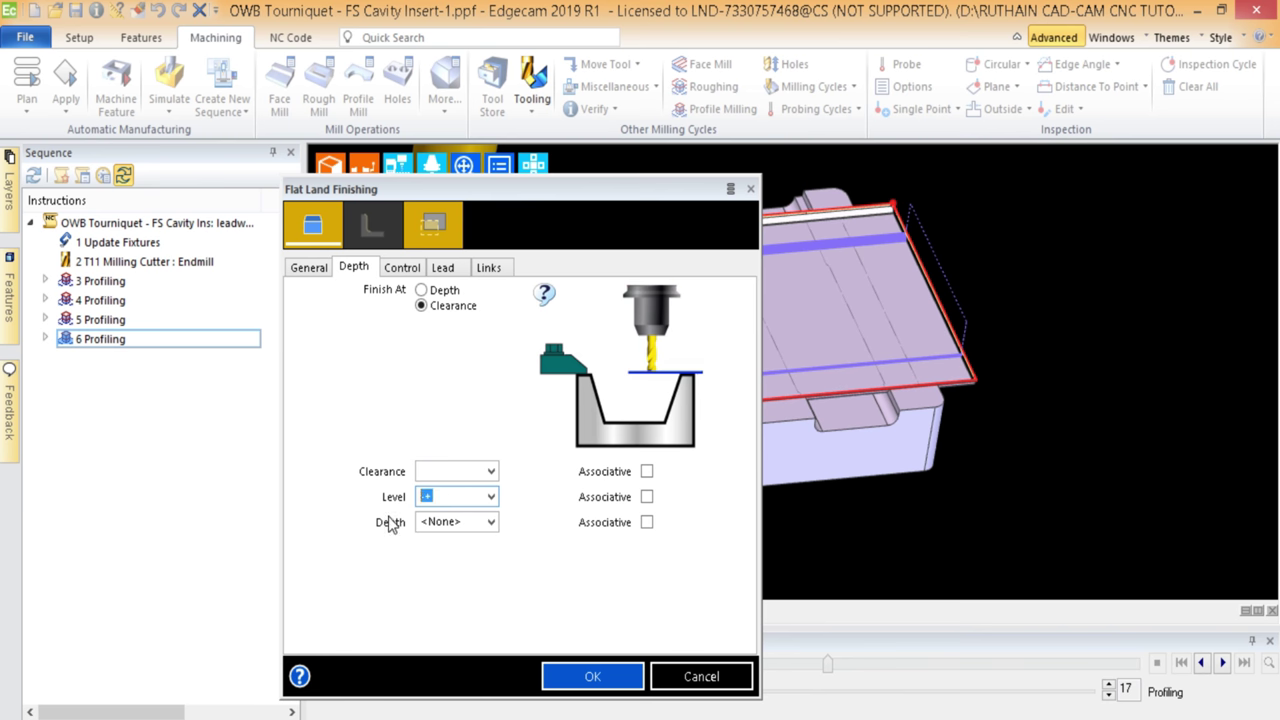
pyautogui.write('-')
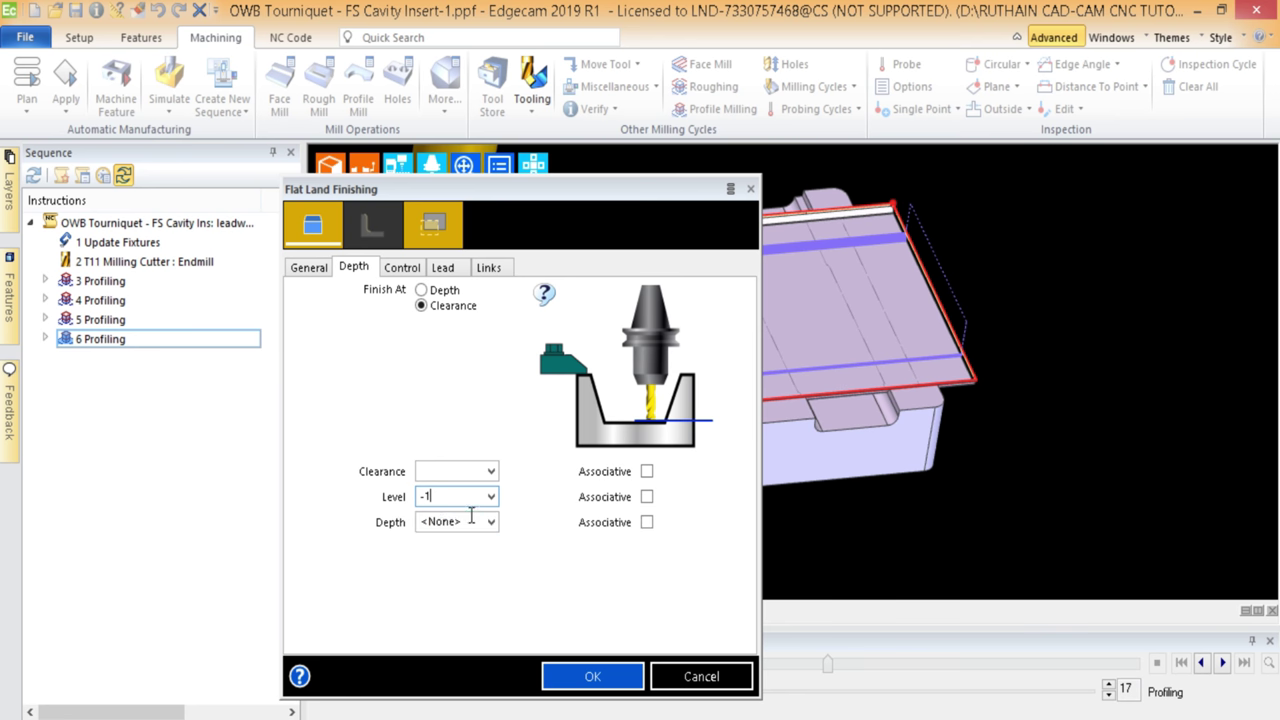
pyautogui.write('1')
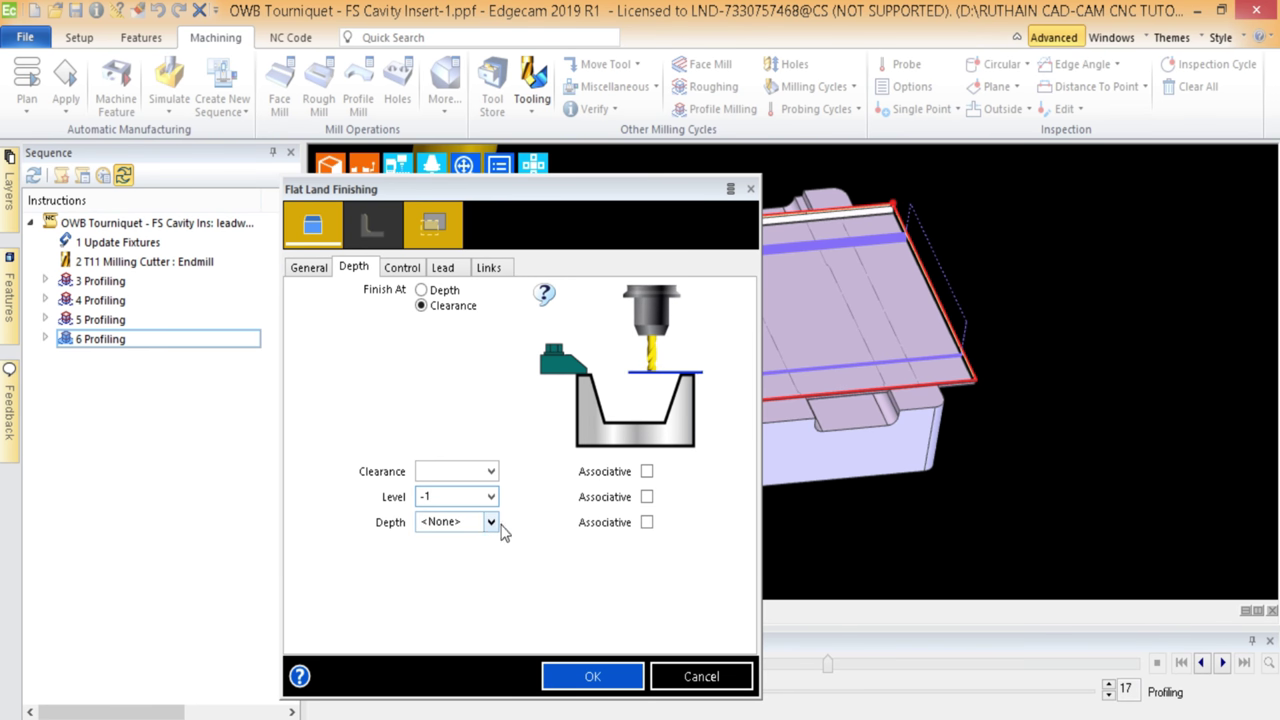
pyautogui.click(647, 521)
pyautogui.click(647, 471)
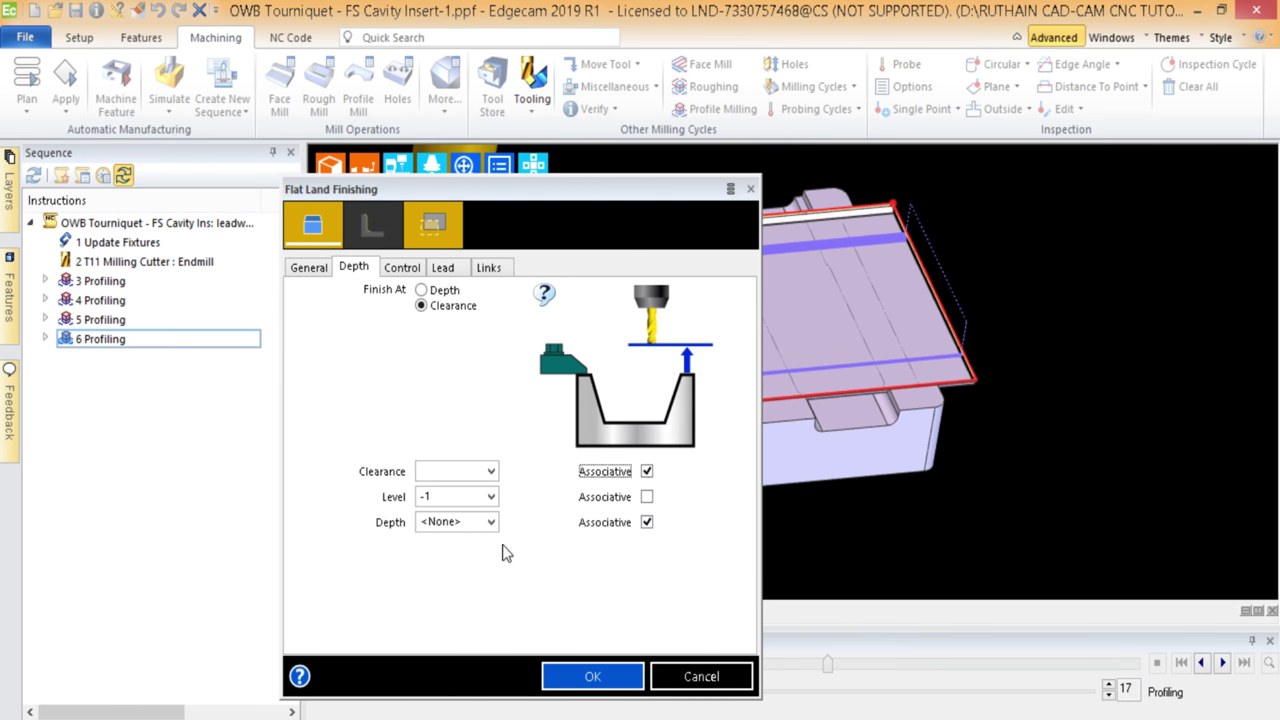
# - Set lead-in length 6 and lead radius 3, then accept the cycle settings
pyautogui.click(402, 268)
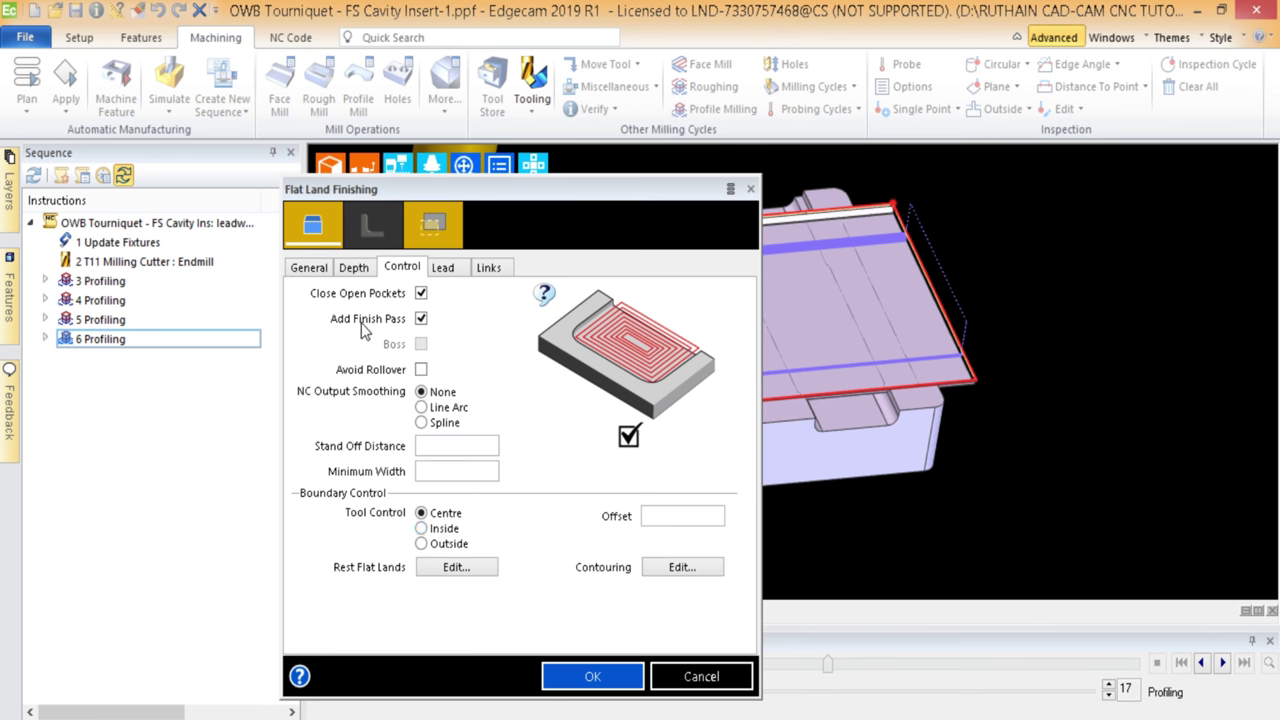
pyautogui.click(444, 272)
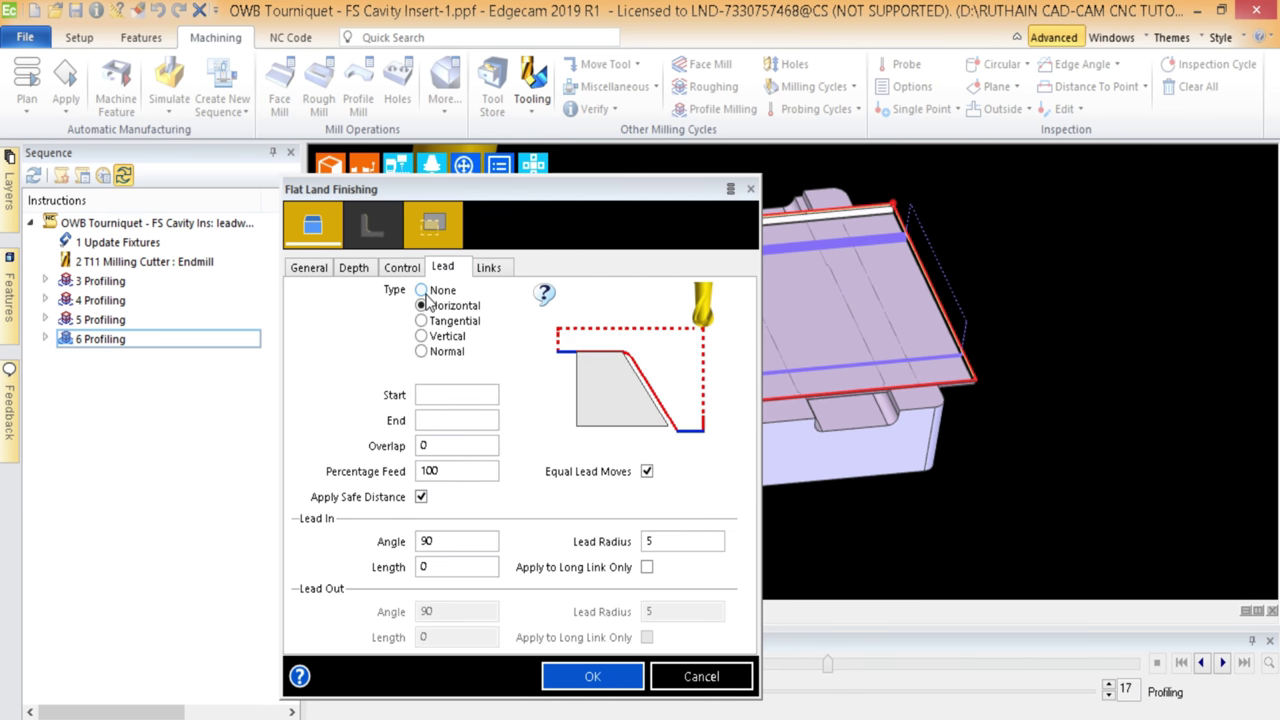
pyautogui.click(450, 566)
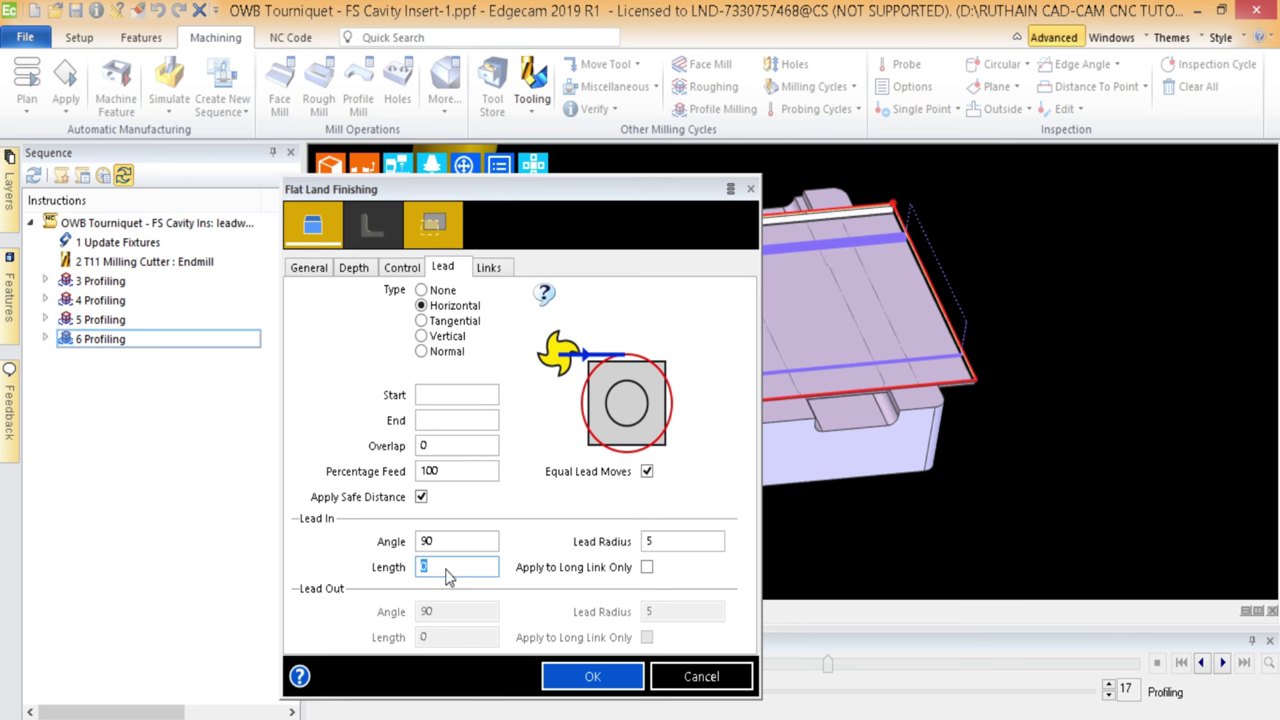
pyautogui.click(676, 541)
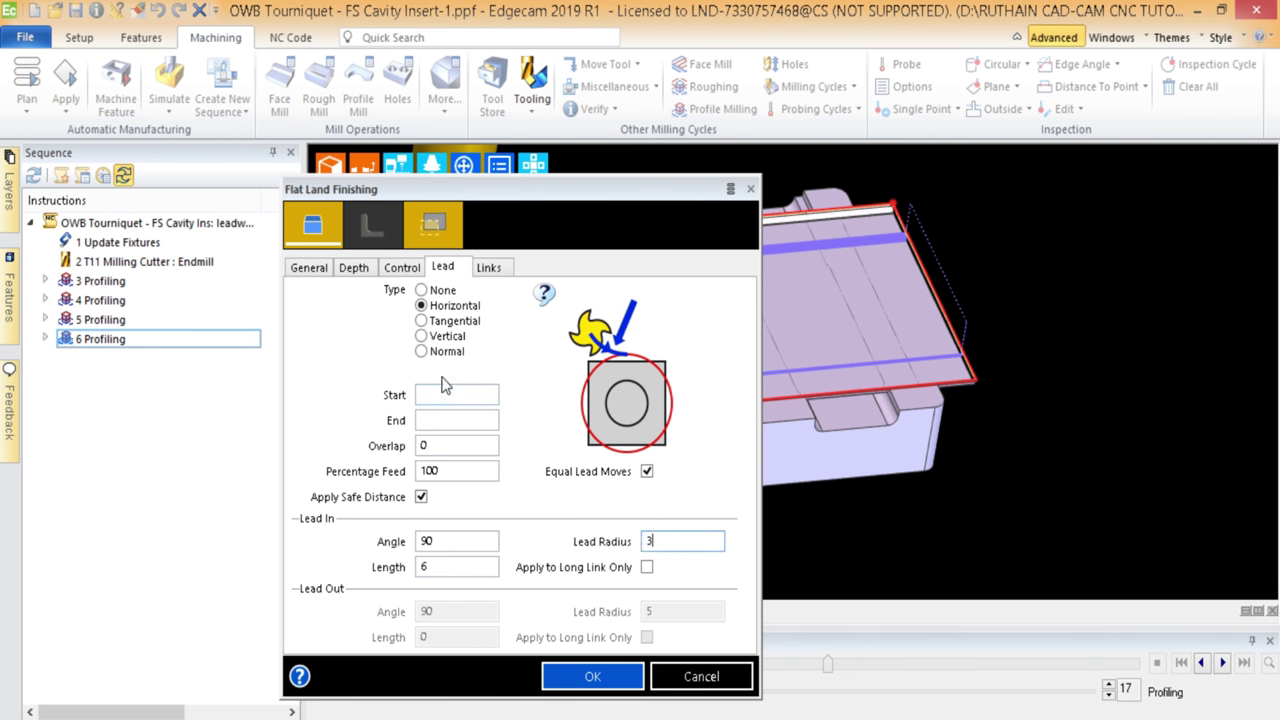
pyautogui.click(488, 268)
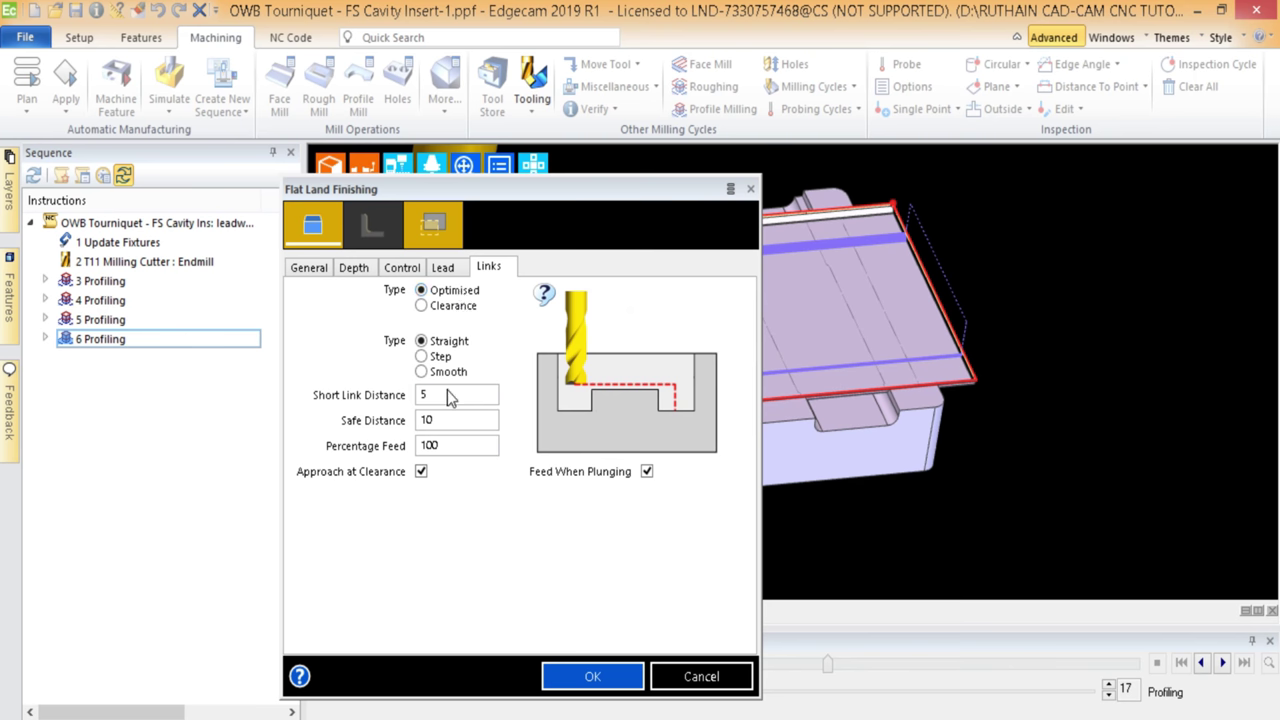
pyautogui.click(600, 674)
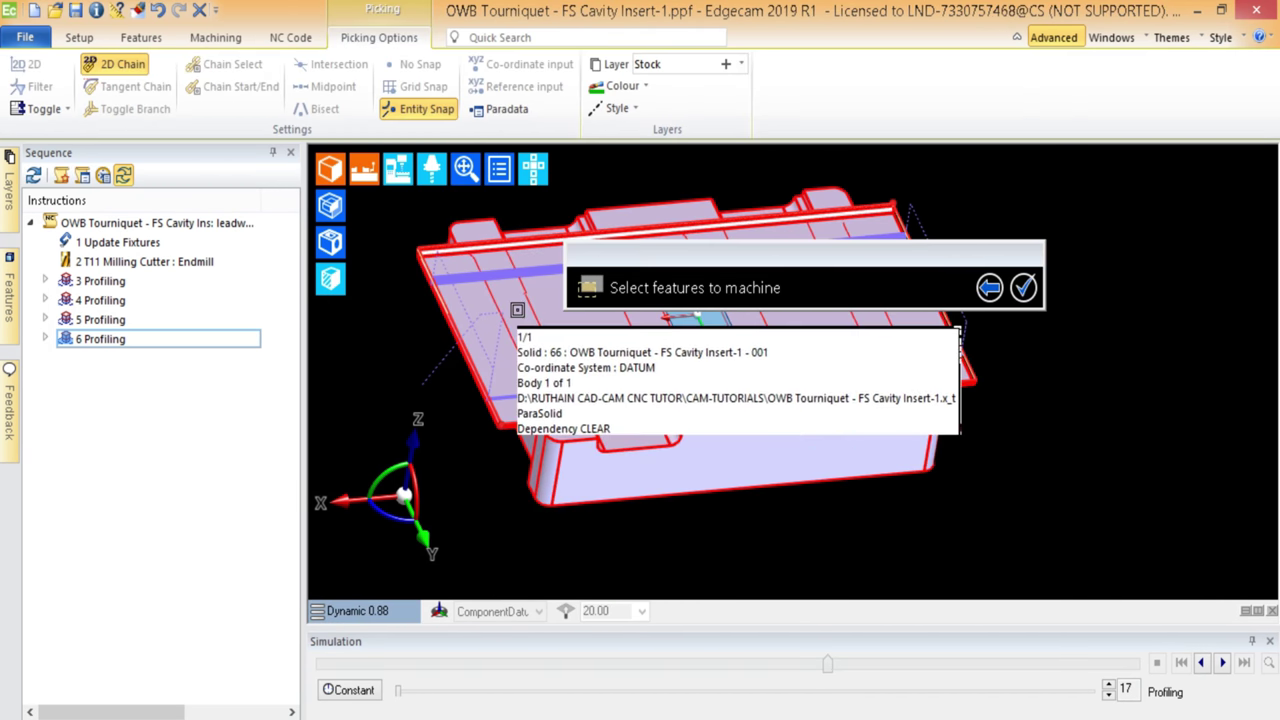
# - Pick the insert model and its left edge as boundary, dismissing the 'Open profile ignored' warning
pyautogui.click(486, 314)
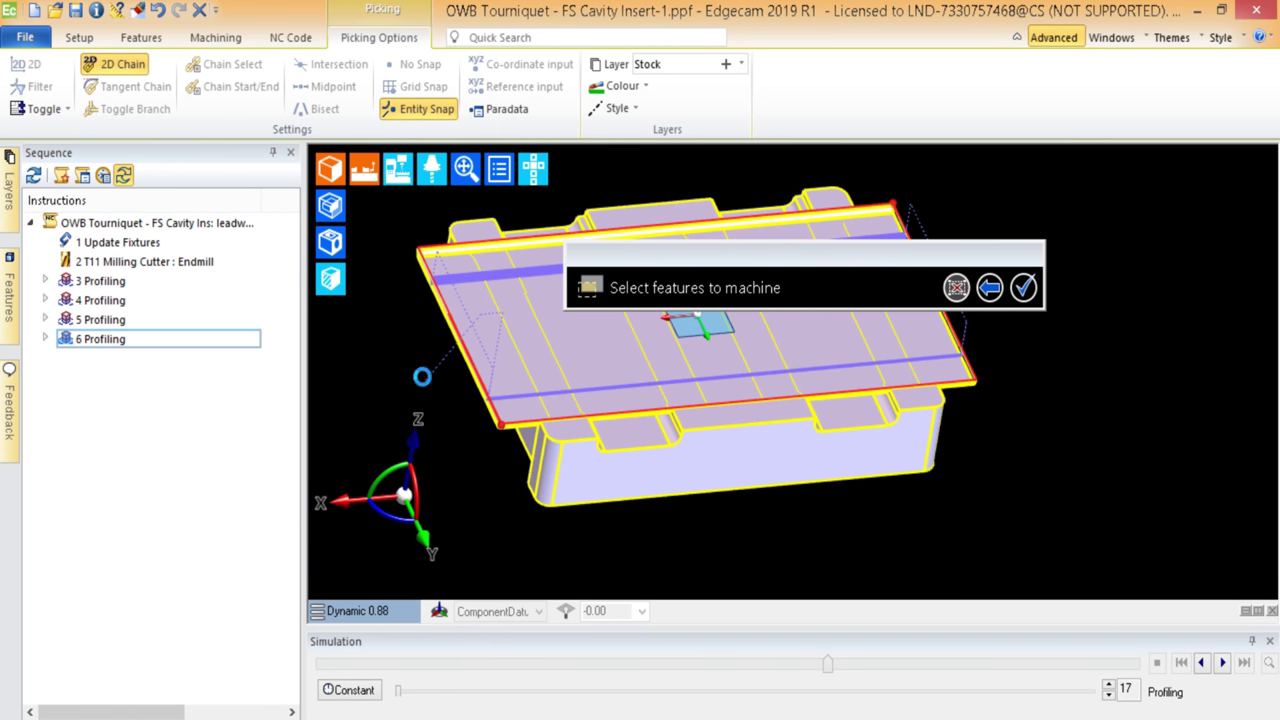
pyautogui.middleClick(464, 260)
pyautogui.scroll(2, 464, 254)
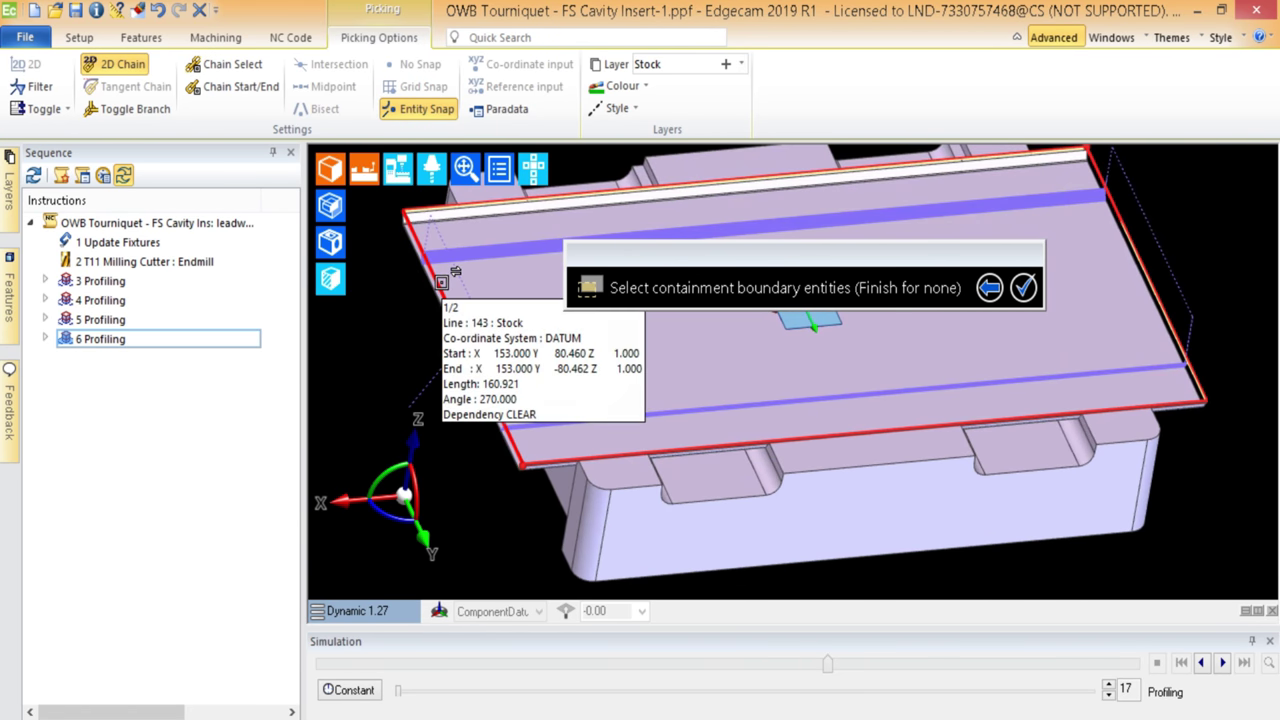
pyautogui.click(441, 286)
pyautogui.middleClick(405, 315)
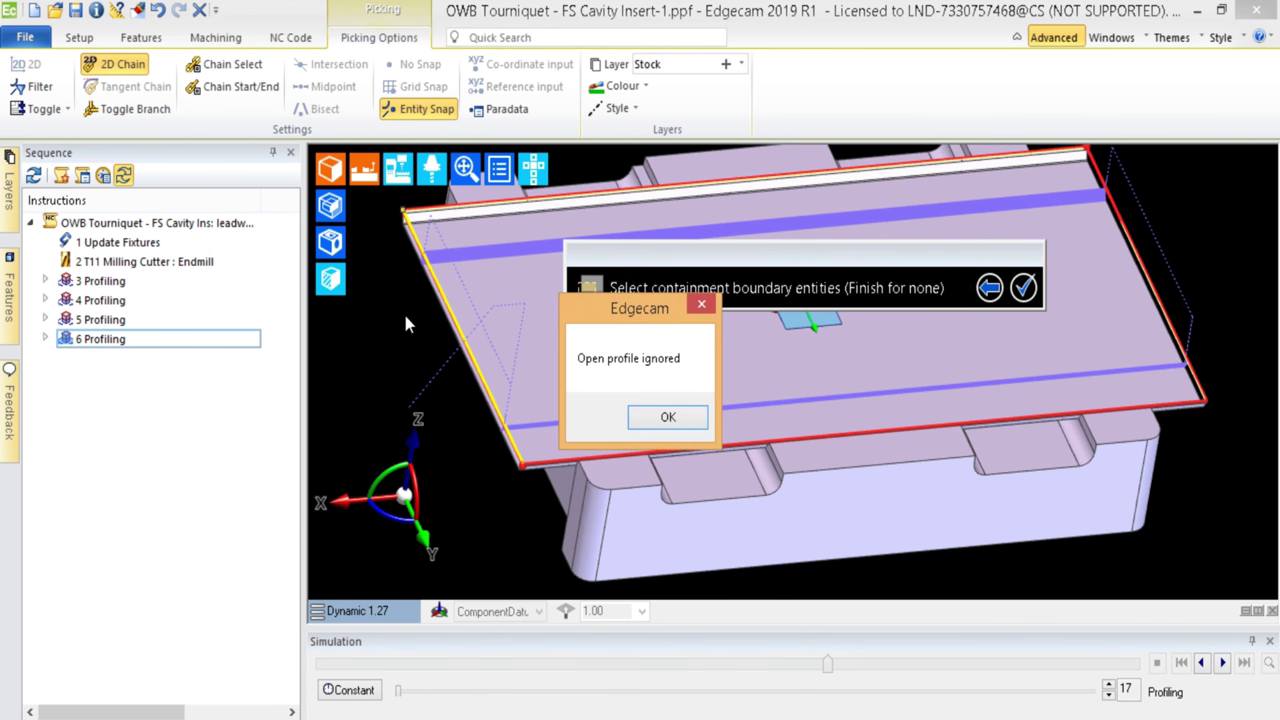
pyautogui.click(669, 416)
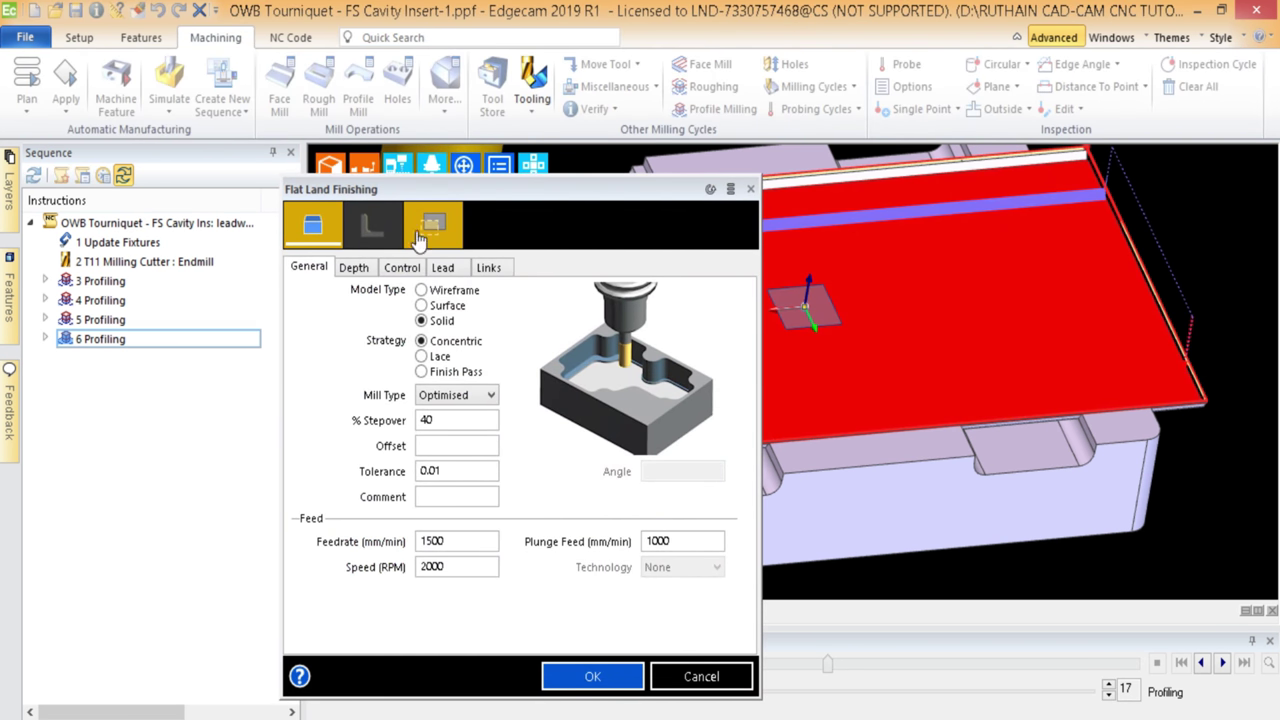
# - Hide the Stock layer, retry a corner edge as boundary, then cancel the cycle
pyautogui.click(420, 235)
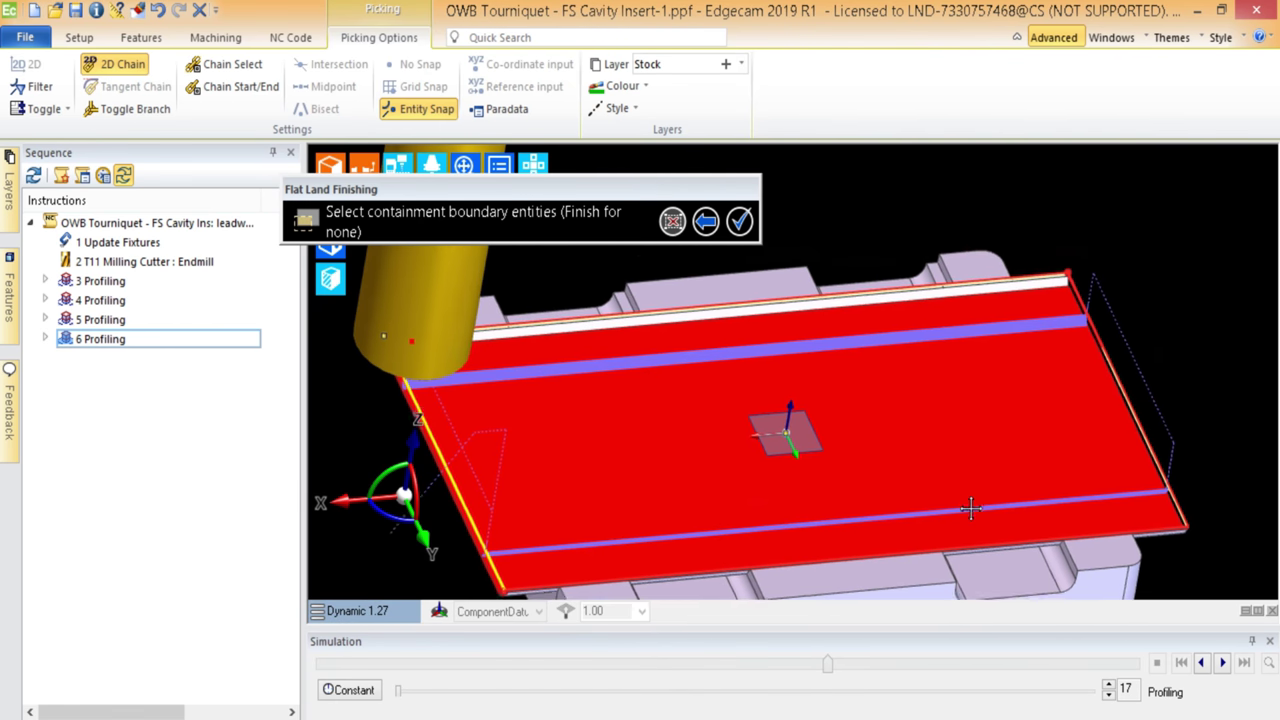
pyautogui.scroll(8, 1054, 230)
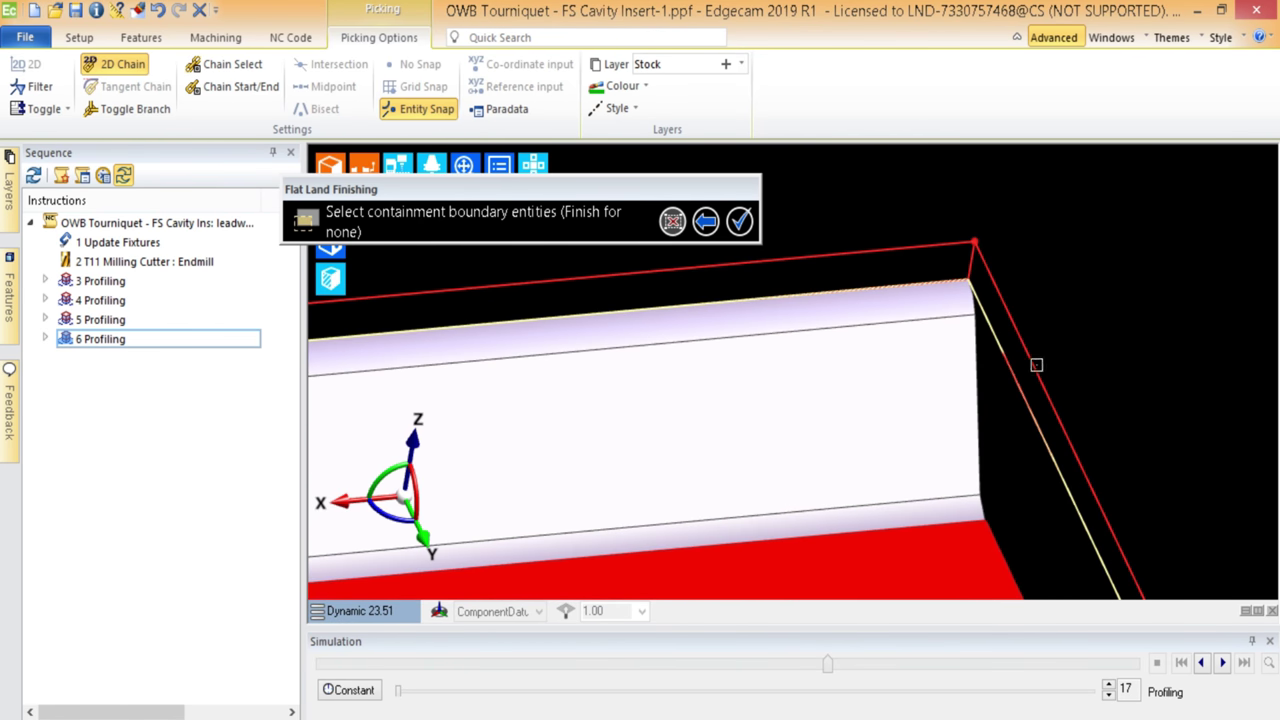
pyautogui.moveTo(6, 200)
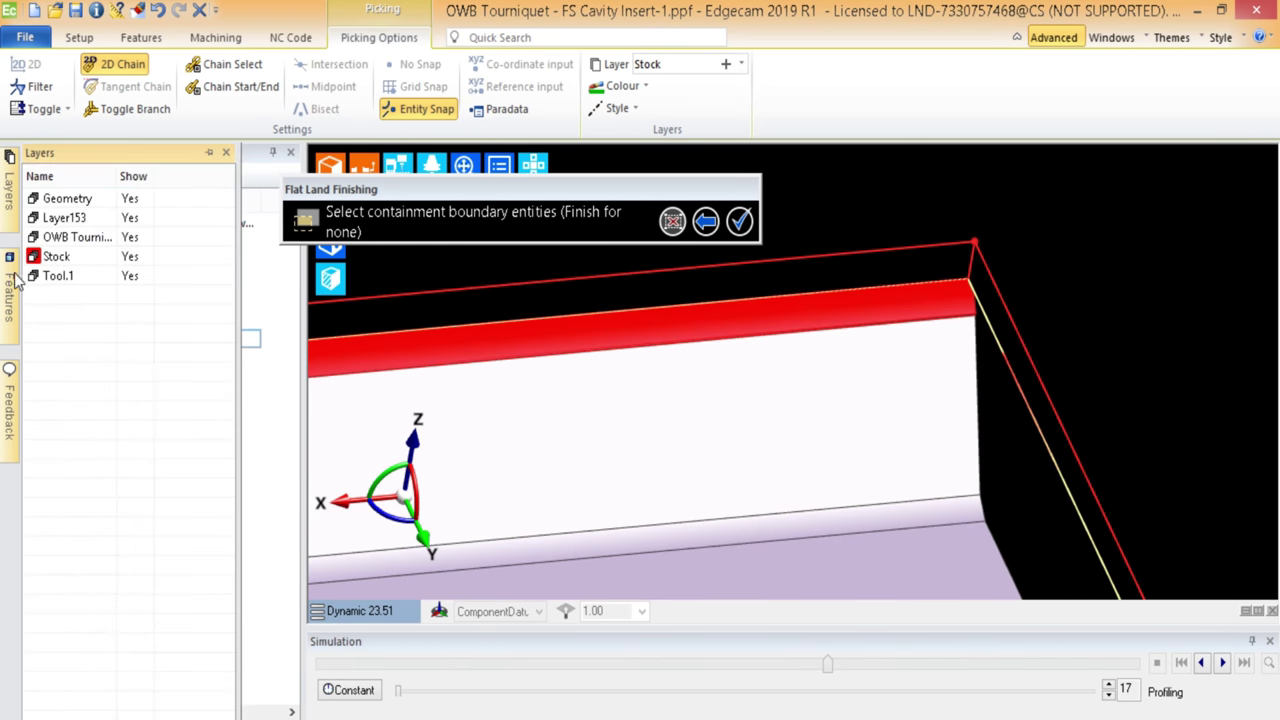
pyautogui.click(130, 259)
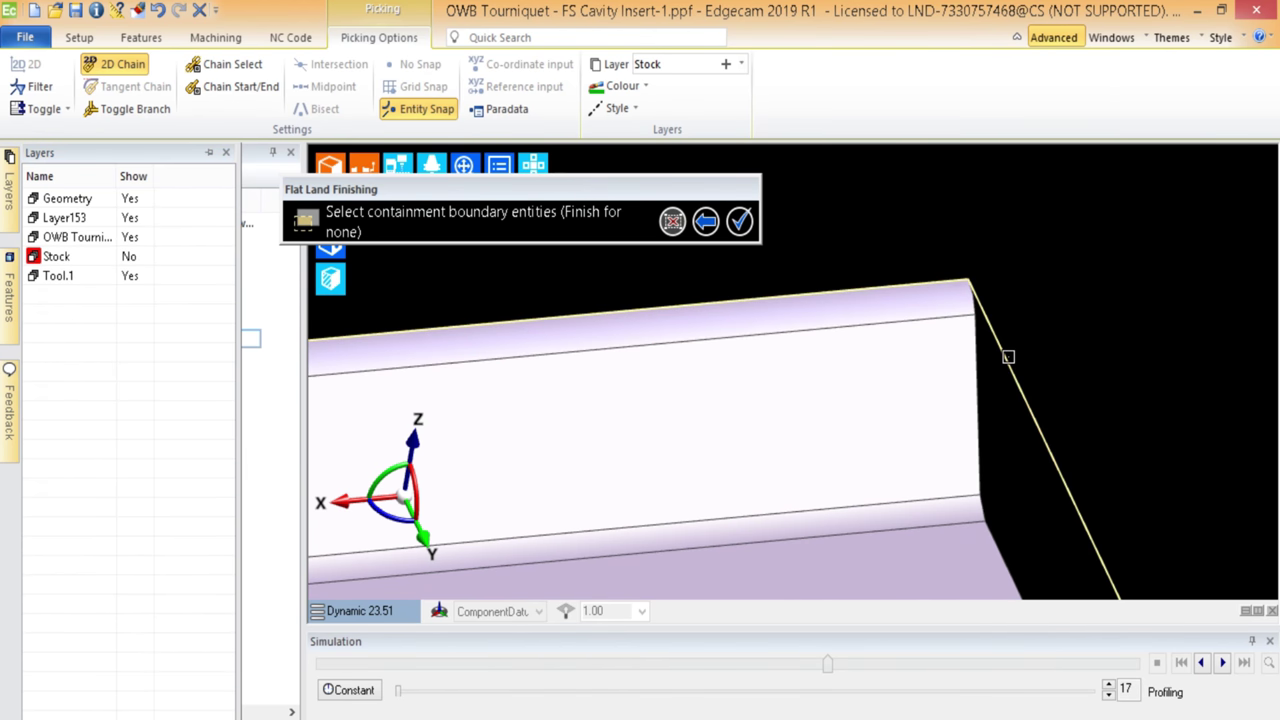
pyautogui.click(1005, 360)
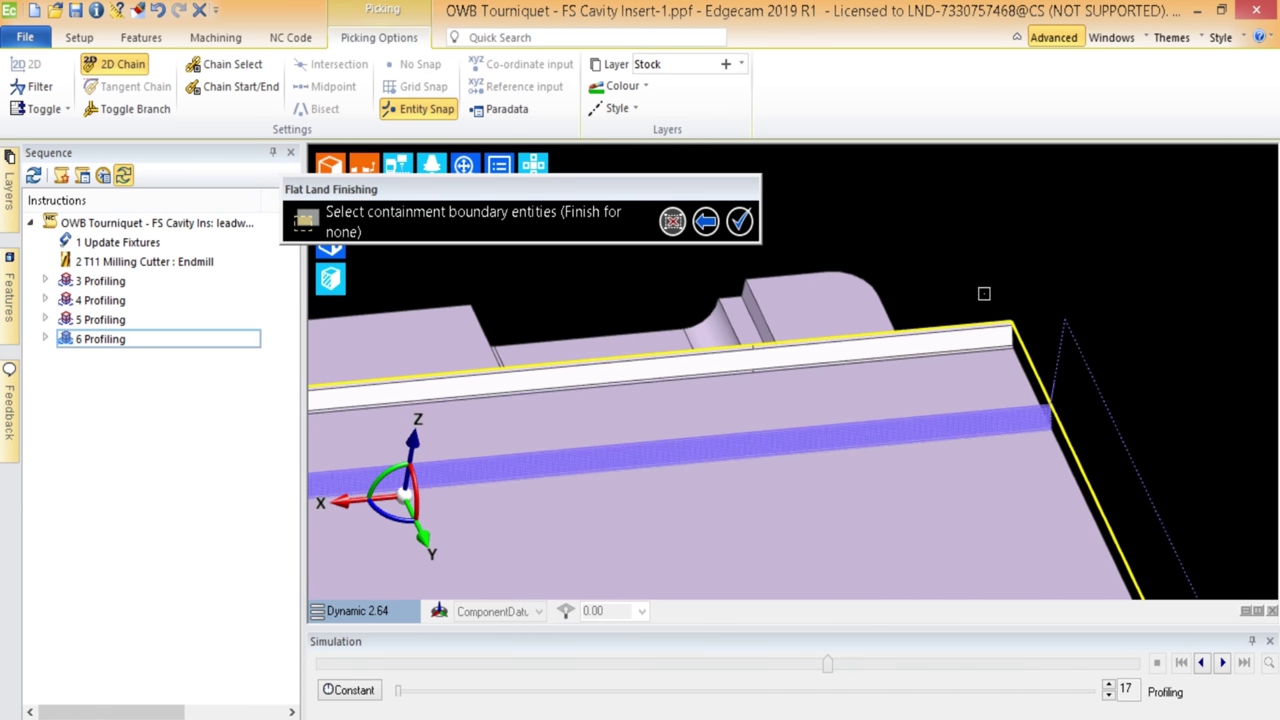
pyautogui.click(663, 417)
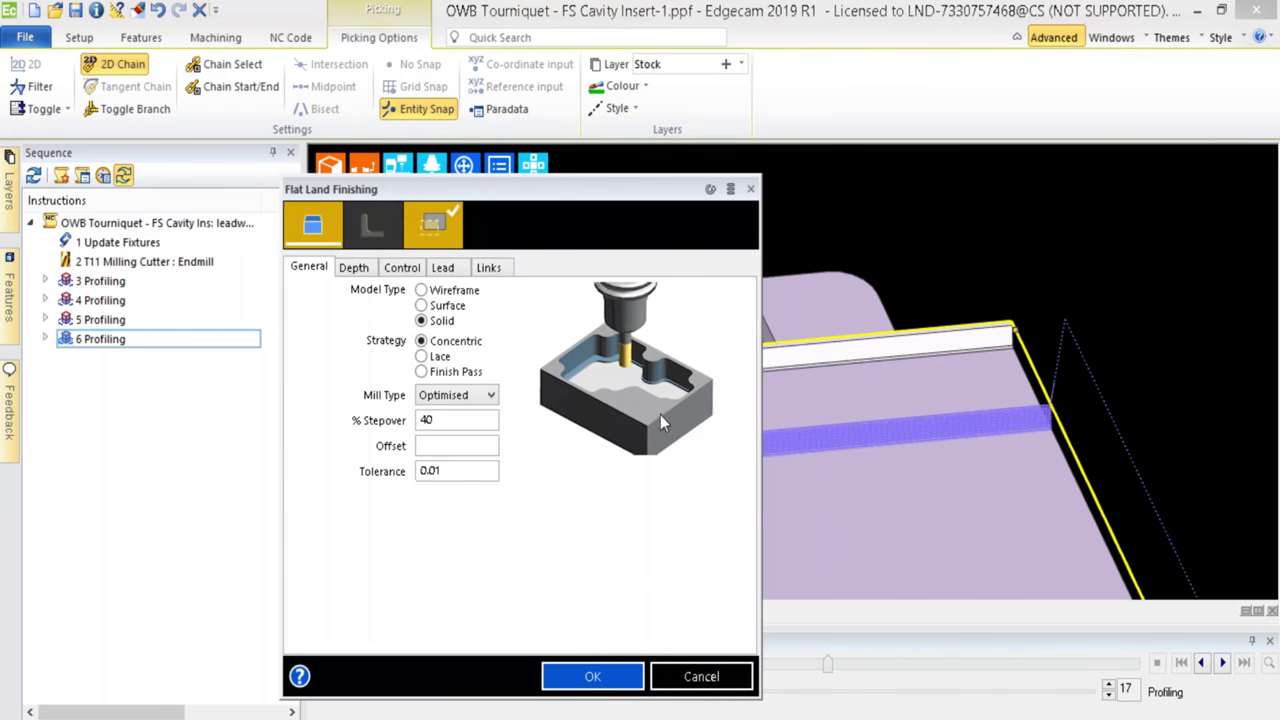
pyautogui.click(699, 682)
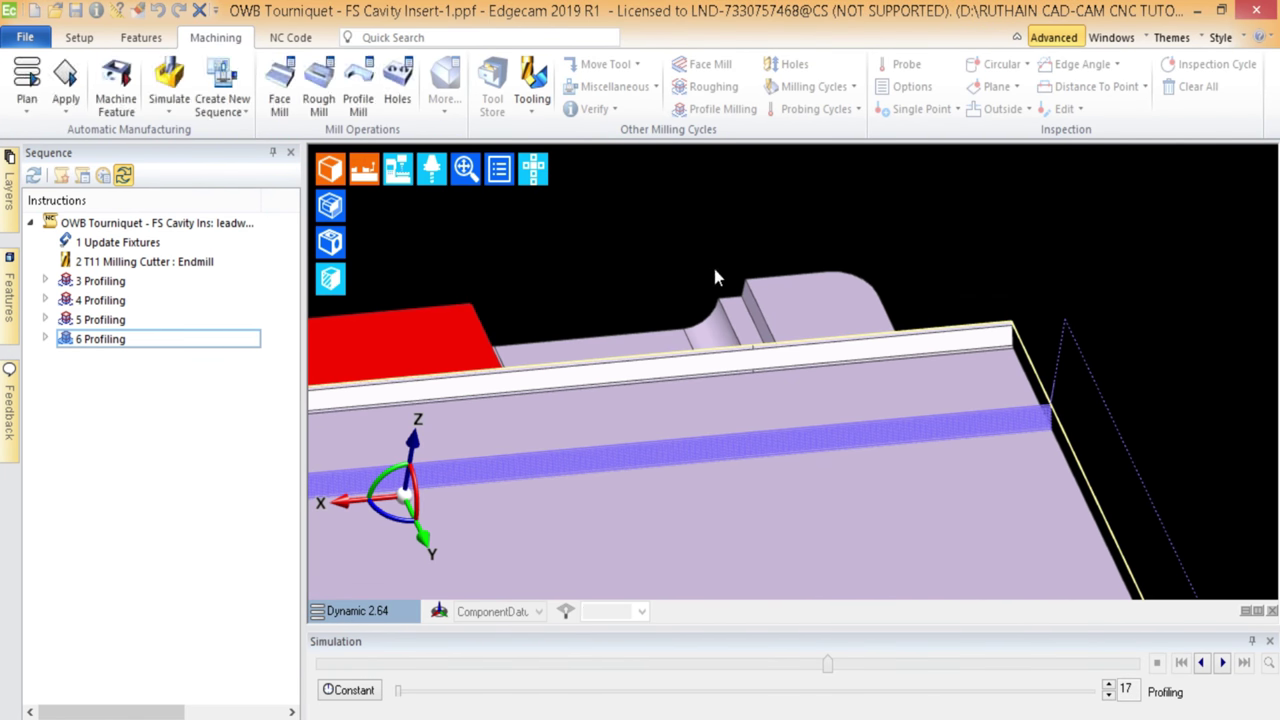
# - Zoom out on the cavity insert, briefly restart Flat Land Finishing, and orbit its top toward the viewer
pyautogui.scroll(-5, 695, 368)
pyautogui.scroll(-2, 695, 368)
pyautogui.moveTo(649, 300); pyautogui.dragTo(765, 295, button='middle')
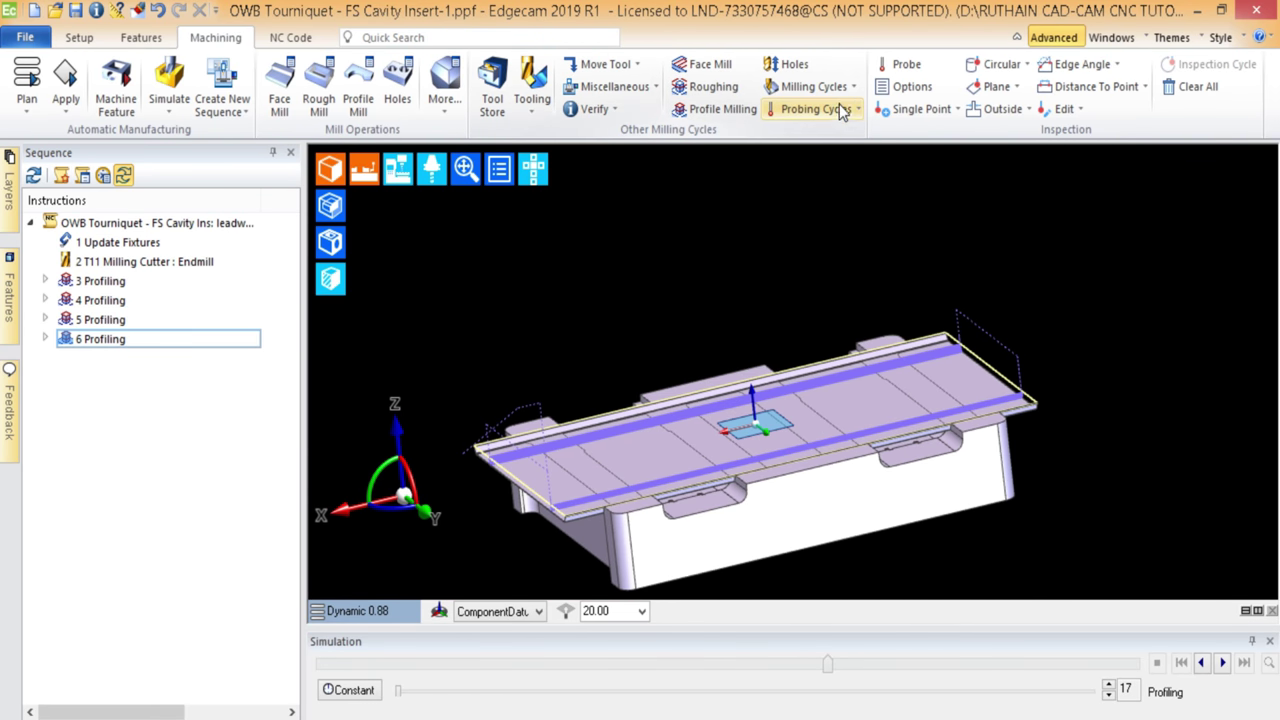
pyautogui.click(836, 90)
pyautogui.click(838, 254)
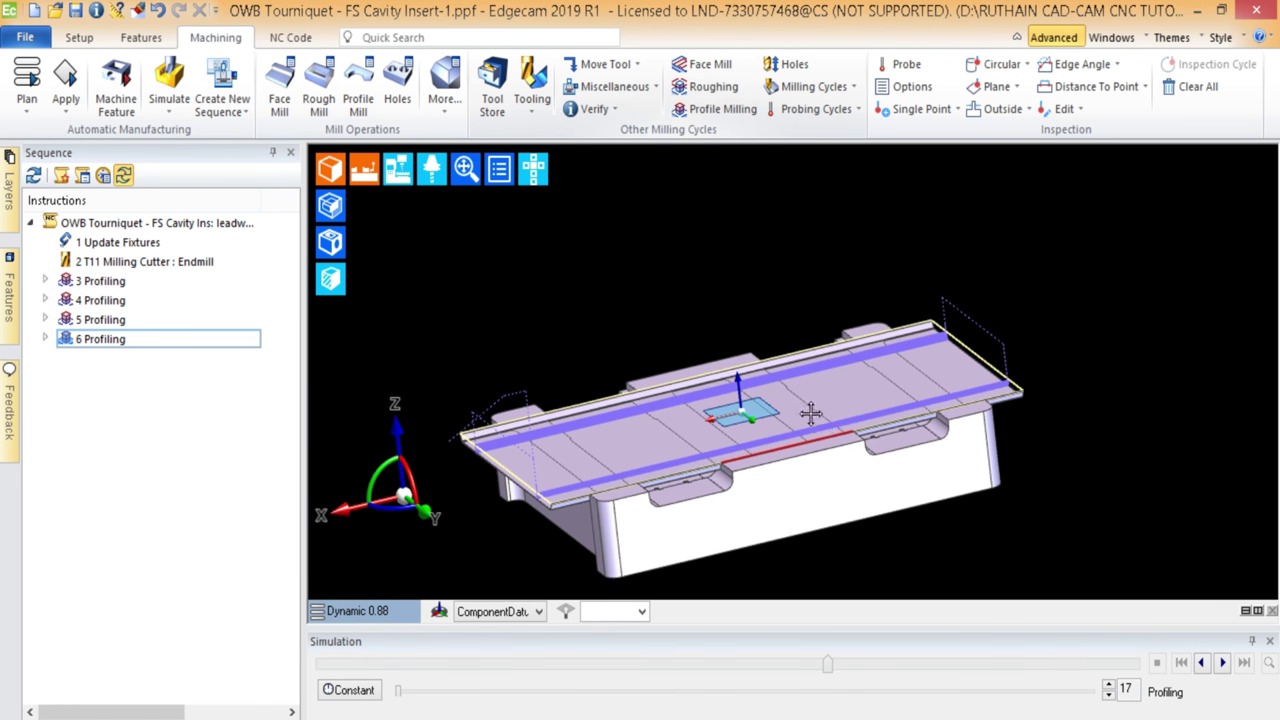
pyautogui.moveTo(810, 413); pyautogui.dragTo(587, 317, button='middle')
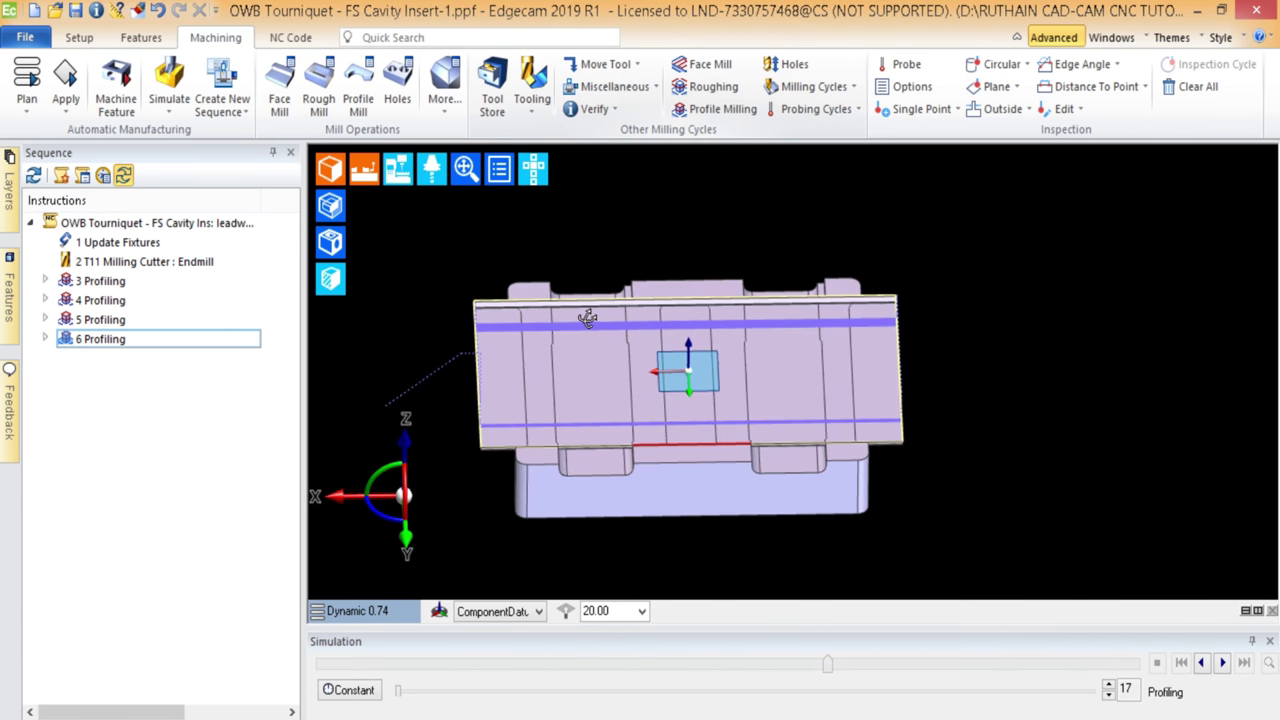
pyautogui.click(820, 87)
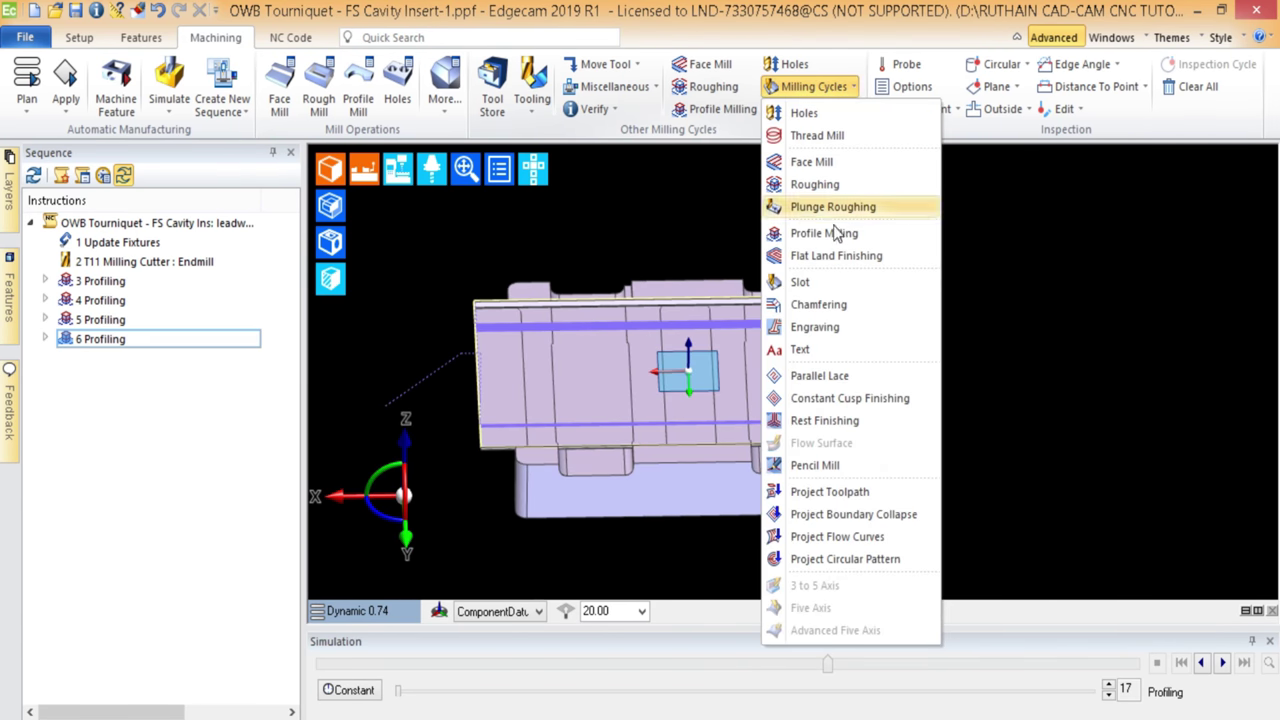
# - Start a Flat Land Finishing cycle with Clearance 50, review Control, Lead and Link, and accept
pyautogui.click(845, 256)
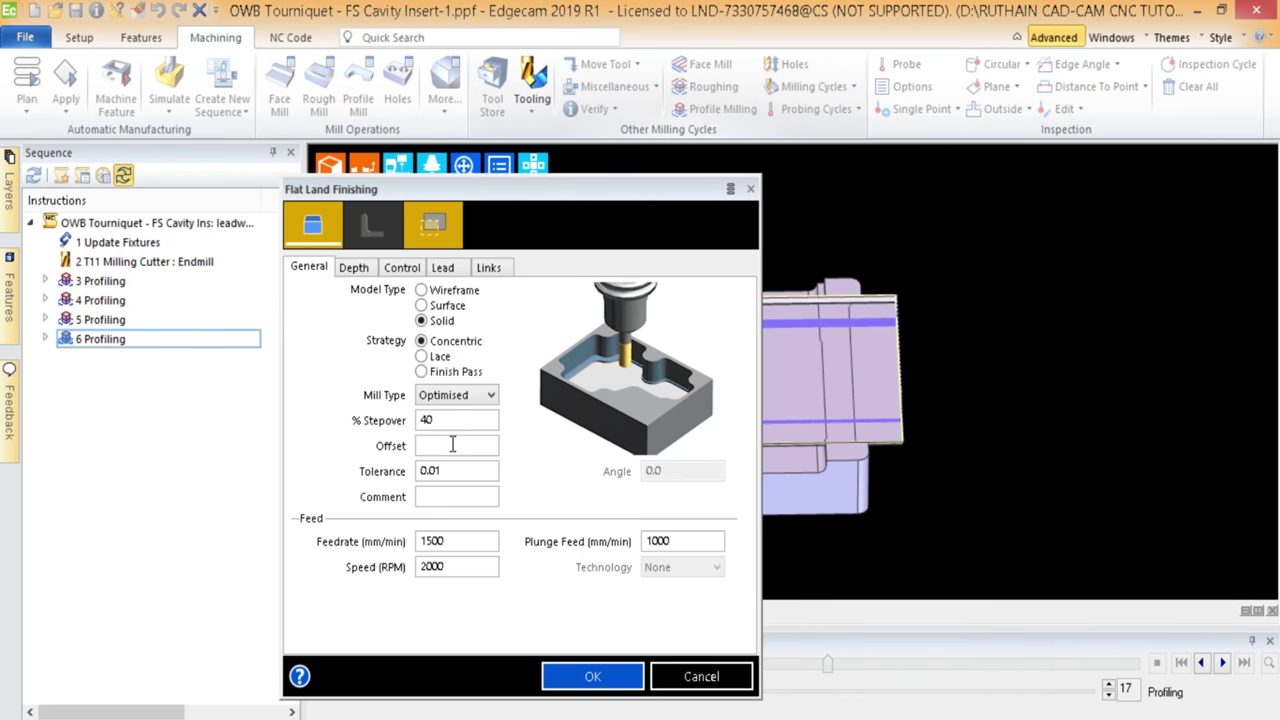
pyautogui.click(360, 268)
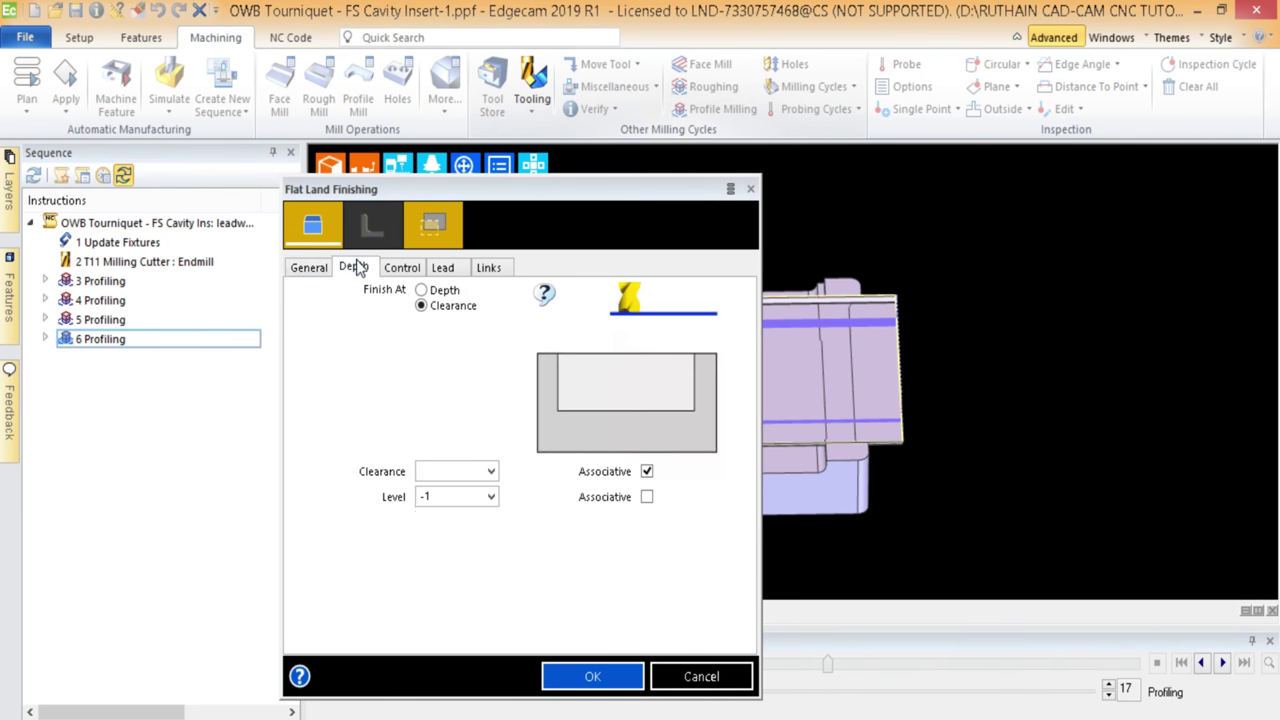
pyautogui.click(447, 469)
pyautogui.write('5')
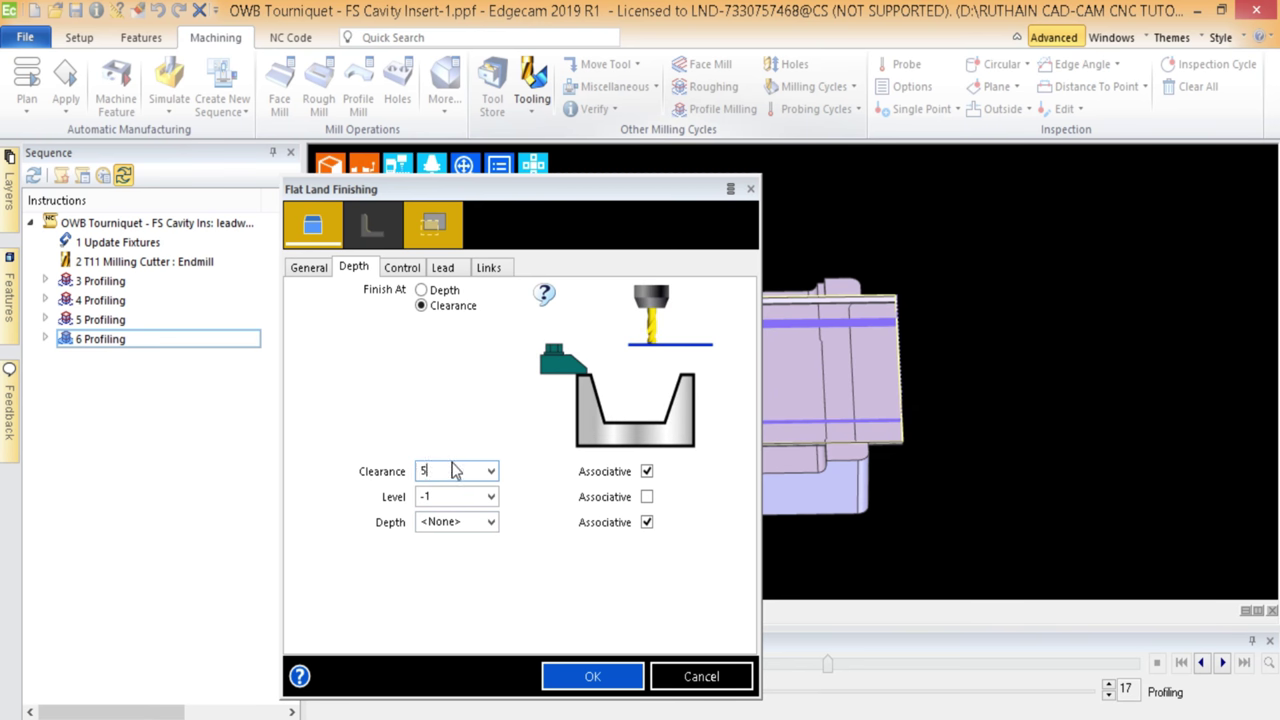
pyautogui.write('0')
pyautogui.click(405, 267)
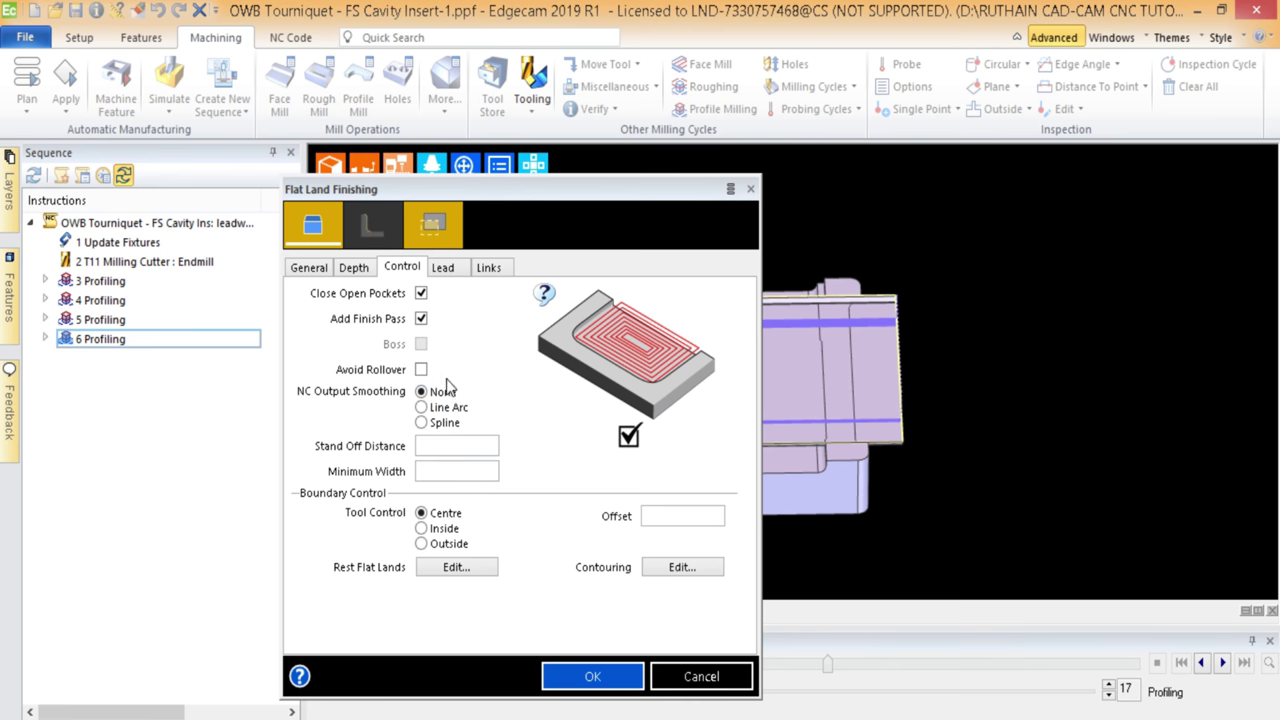
pyautogui.click(443, 267)
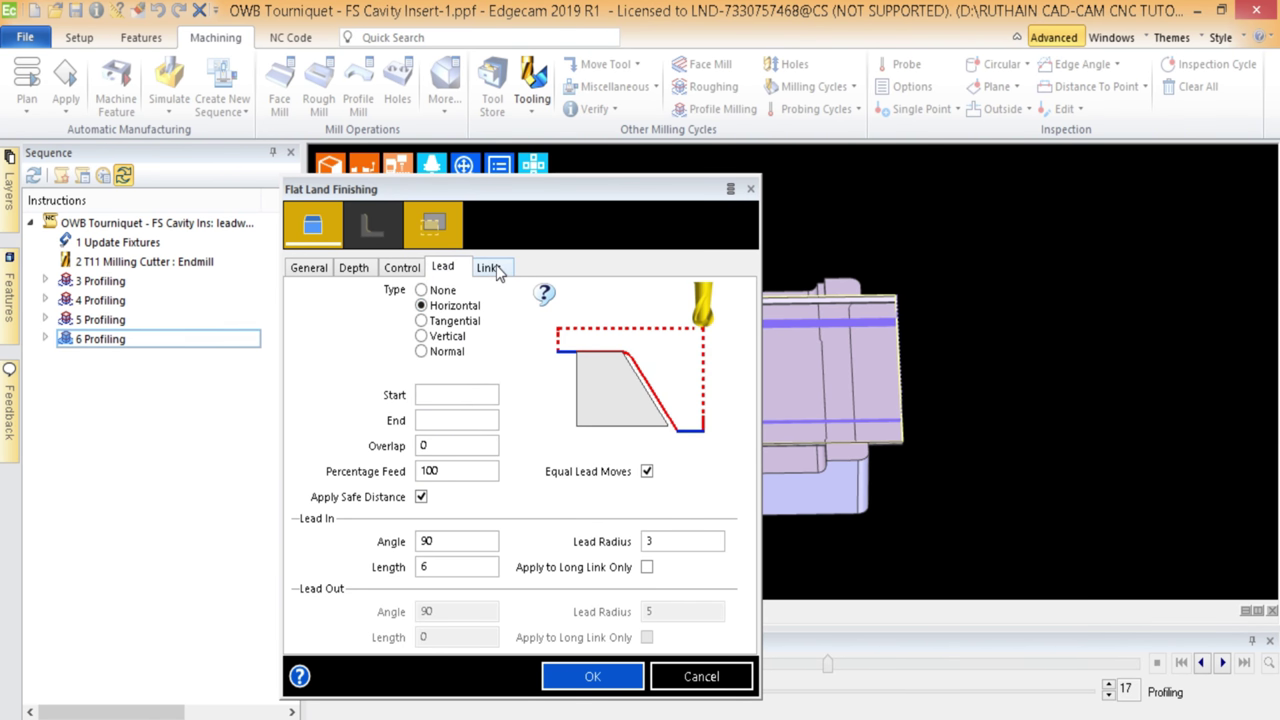
pyautogui.click(489, 268)
pyautogui.click(592, 676)
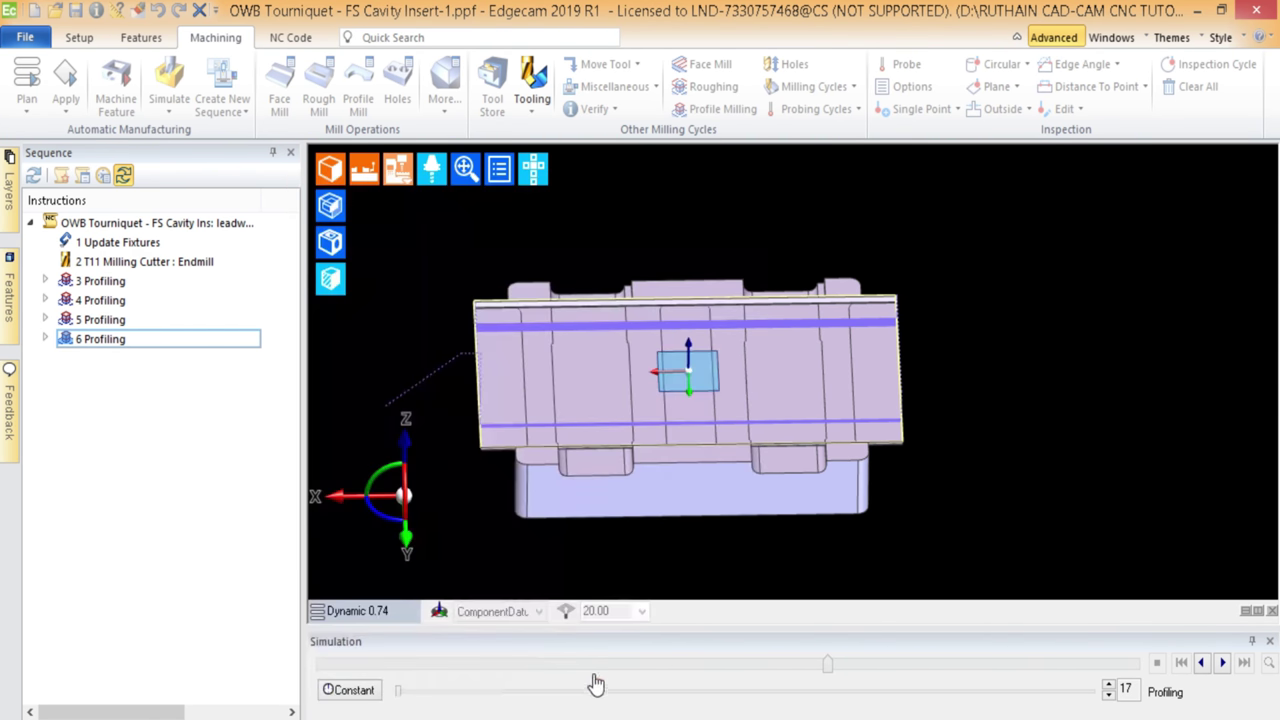
# - Pick the model as the feature and its top edge as containment boundary to create 7 Flat Land Finishing
pyautogui.click(871, 365)
pyautogui.rightClick(1014, 399)
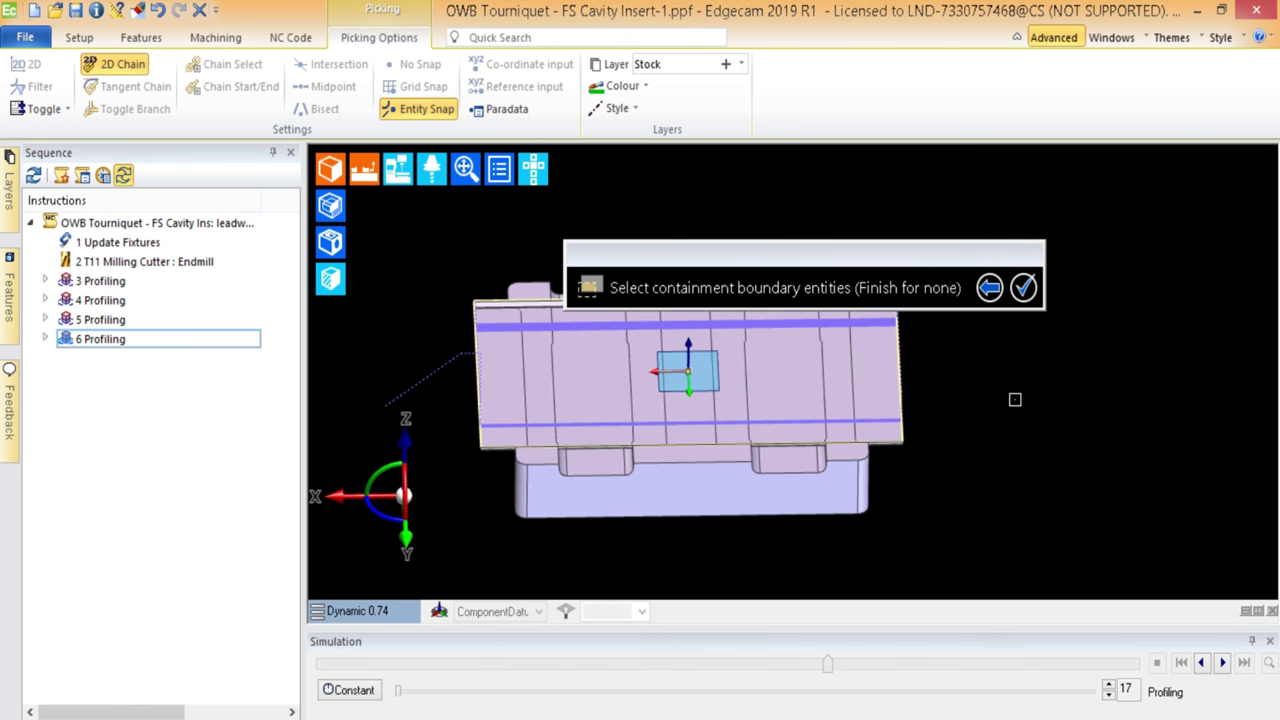
pyautogui.click(894, 336)
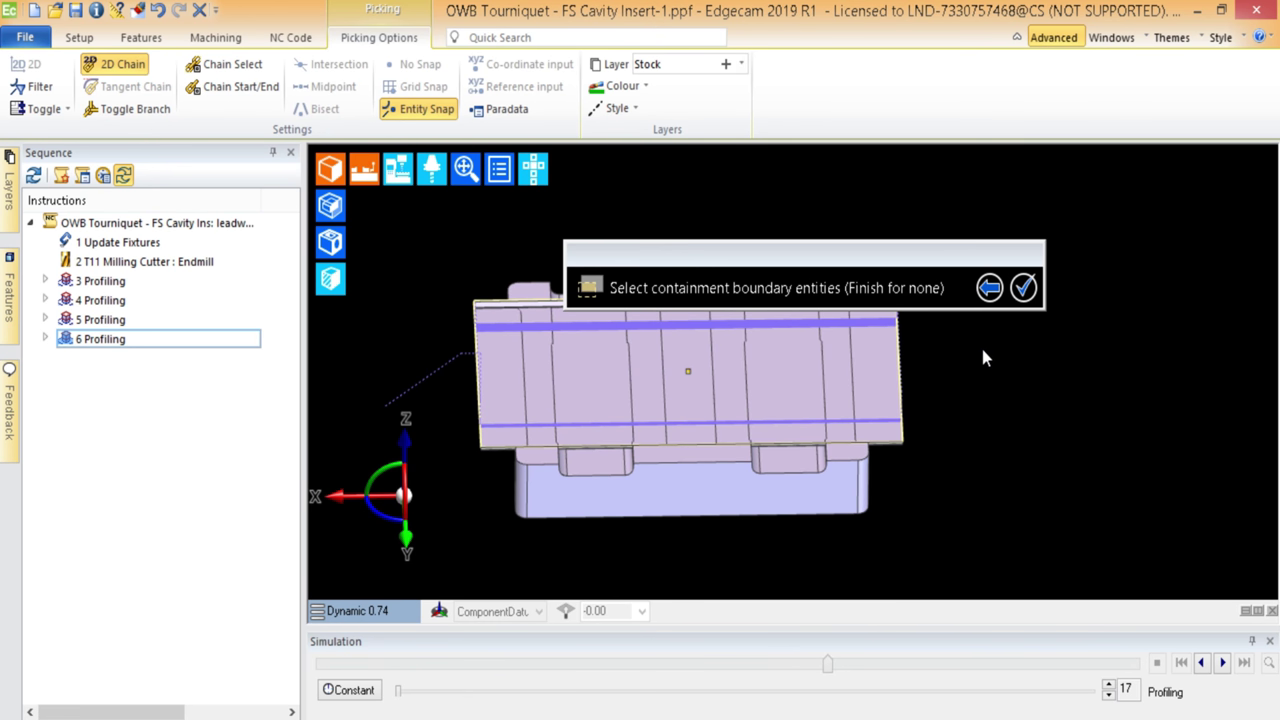
pyautogui.rightClick(925, 457)
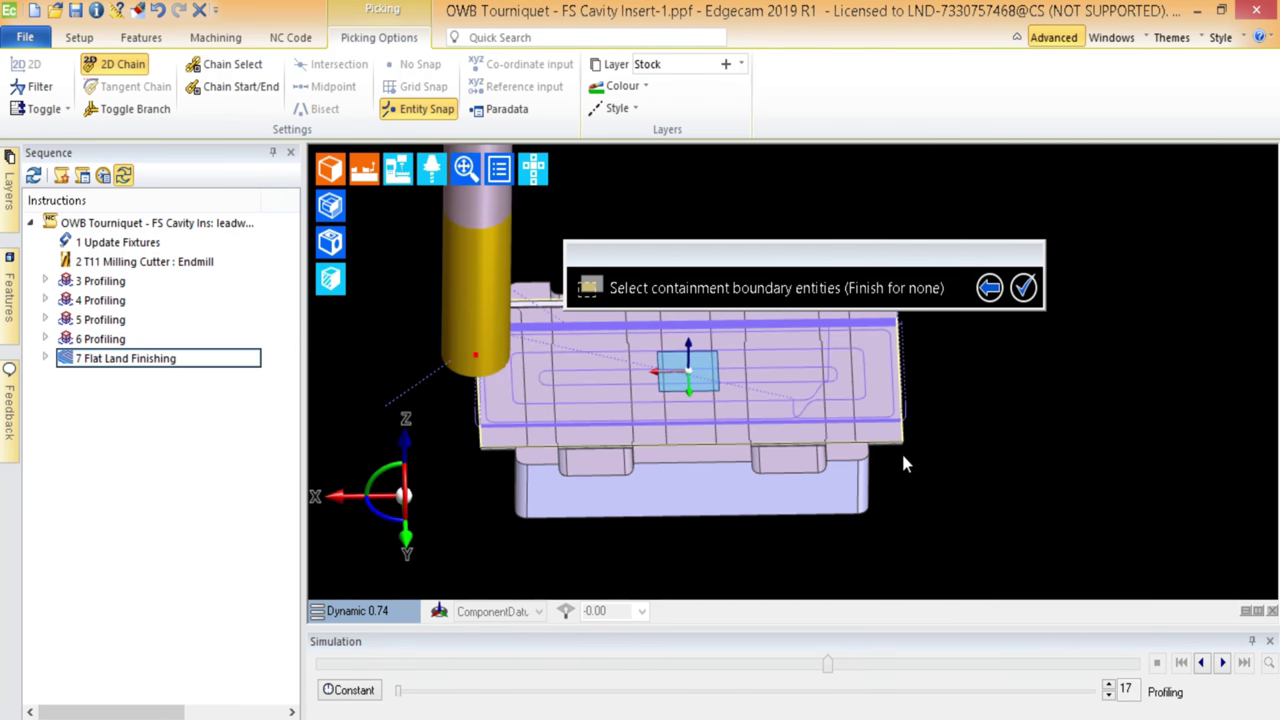
# - Orbit to inspect the new top-face toolpath and save the project
pyautogui.moveTo(763, 423); pyautogui.dragTo(720, 400, button='middle')
pyautogui.scroll(-3, 703, 340)
pyautogui.moveTo(703, 340); pyautogui.dragTo(650, 325, button='middle')
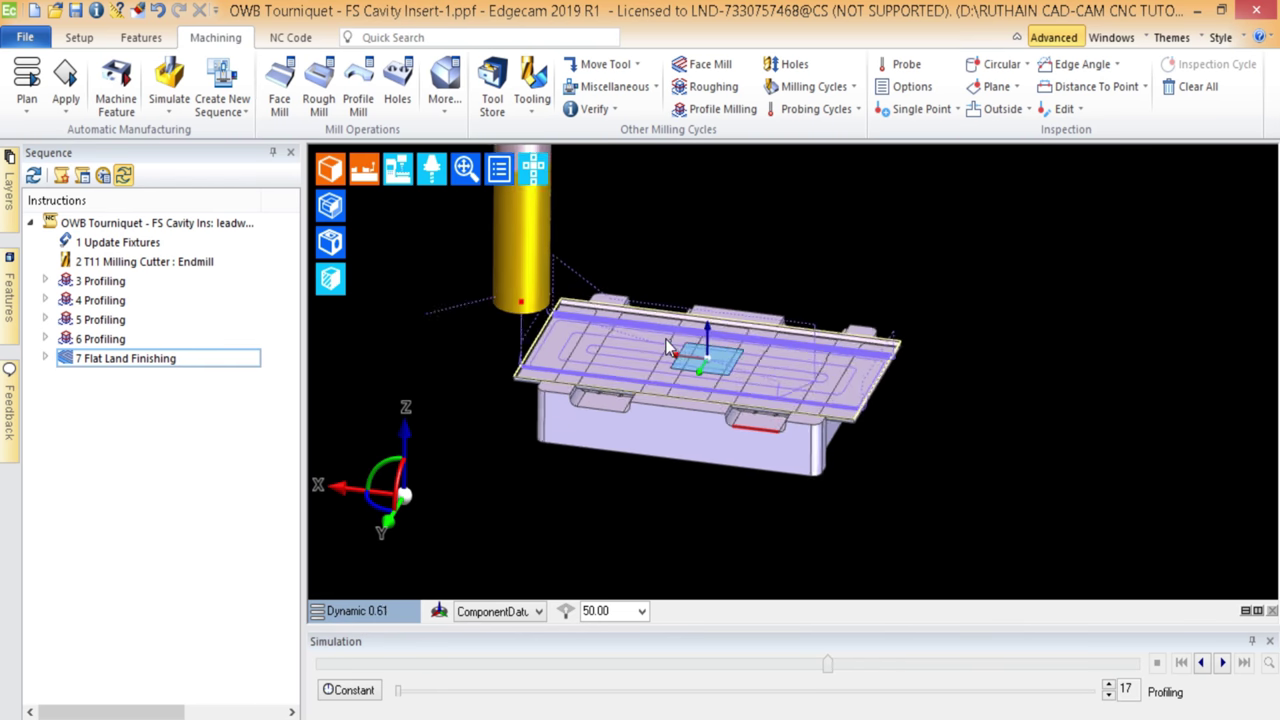
pyautogui.scroll(4, 644, 323)
pyautogui.scroll(-2, 560, 321)
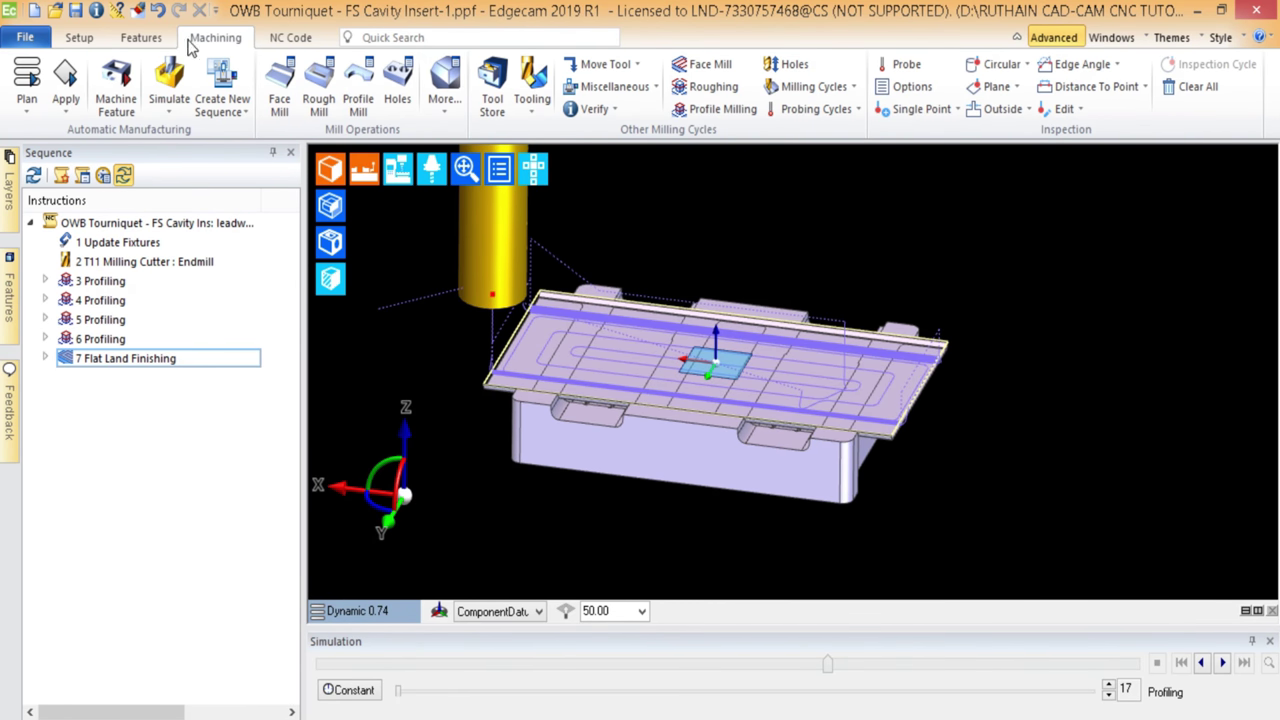
pyautogui.click(77, 12)
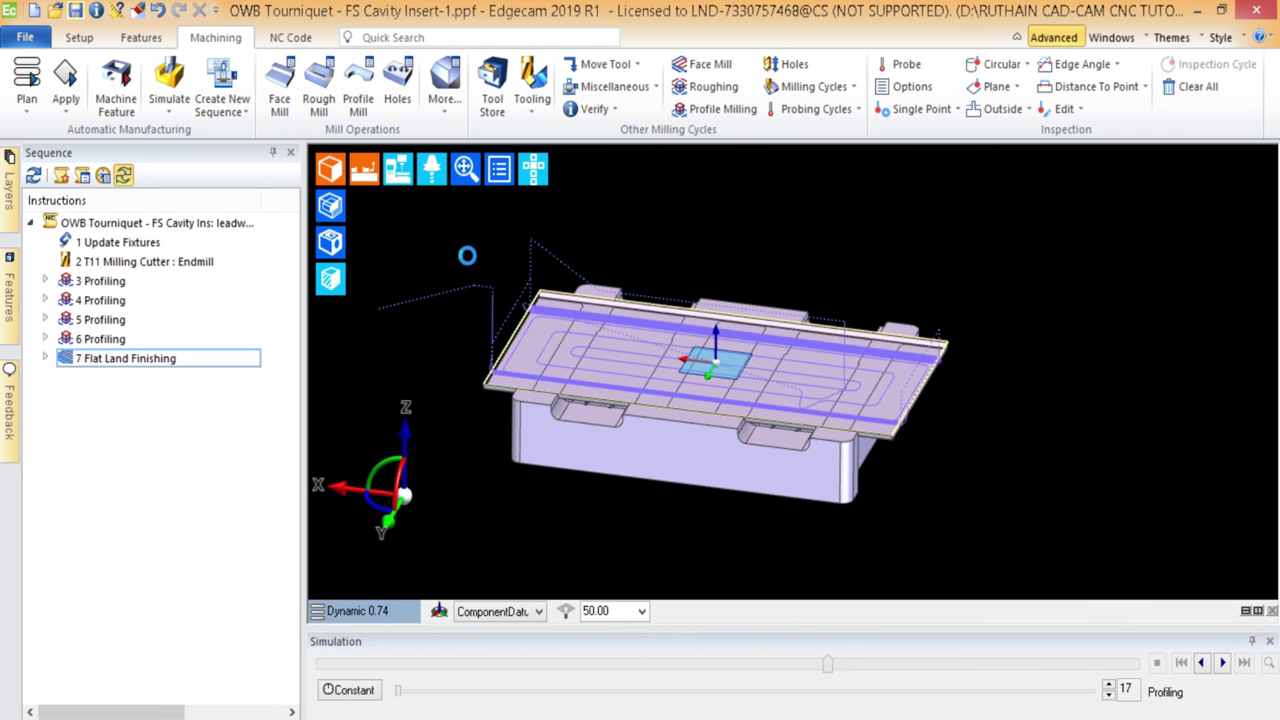
pyautogui.click(169, 85)
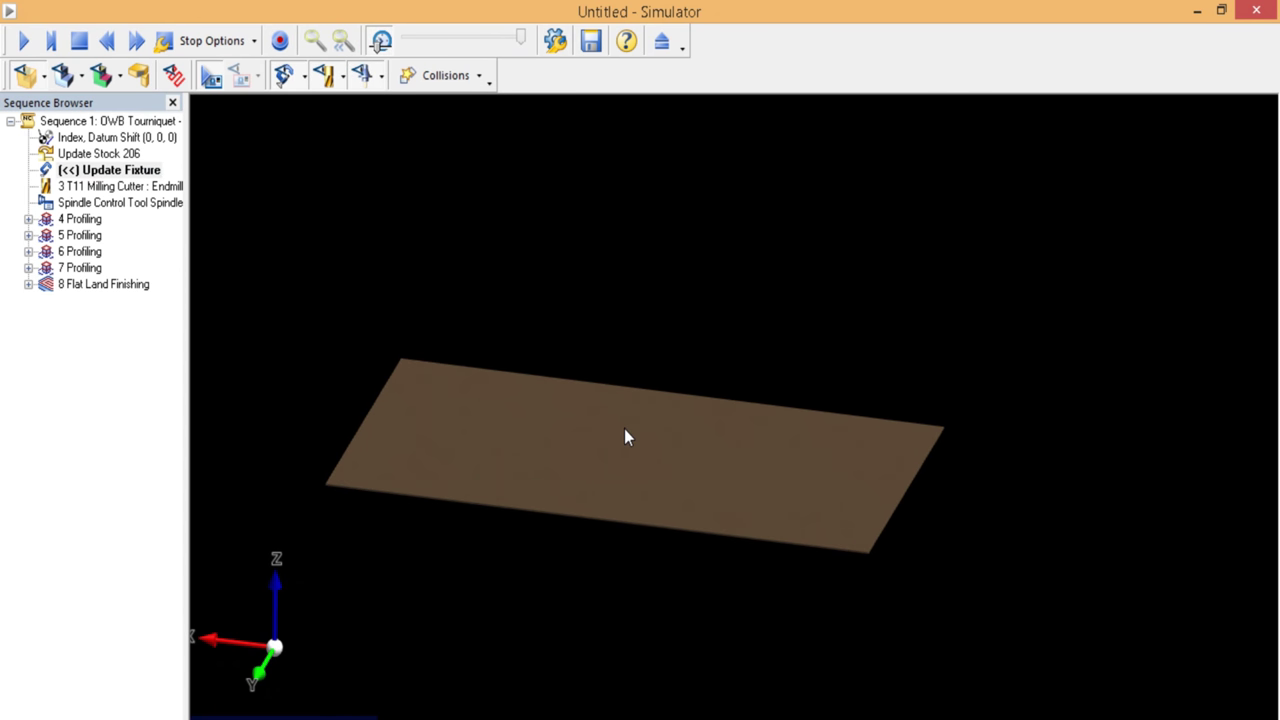
pyautogui.moveTo(624, 437); pyautogui.dragTo(650, 349)
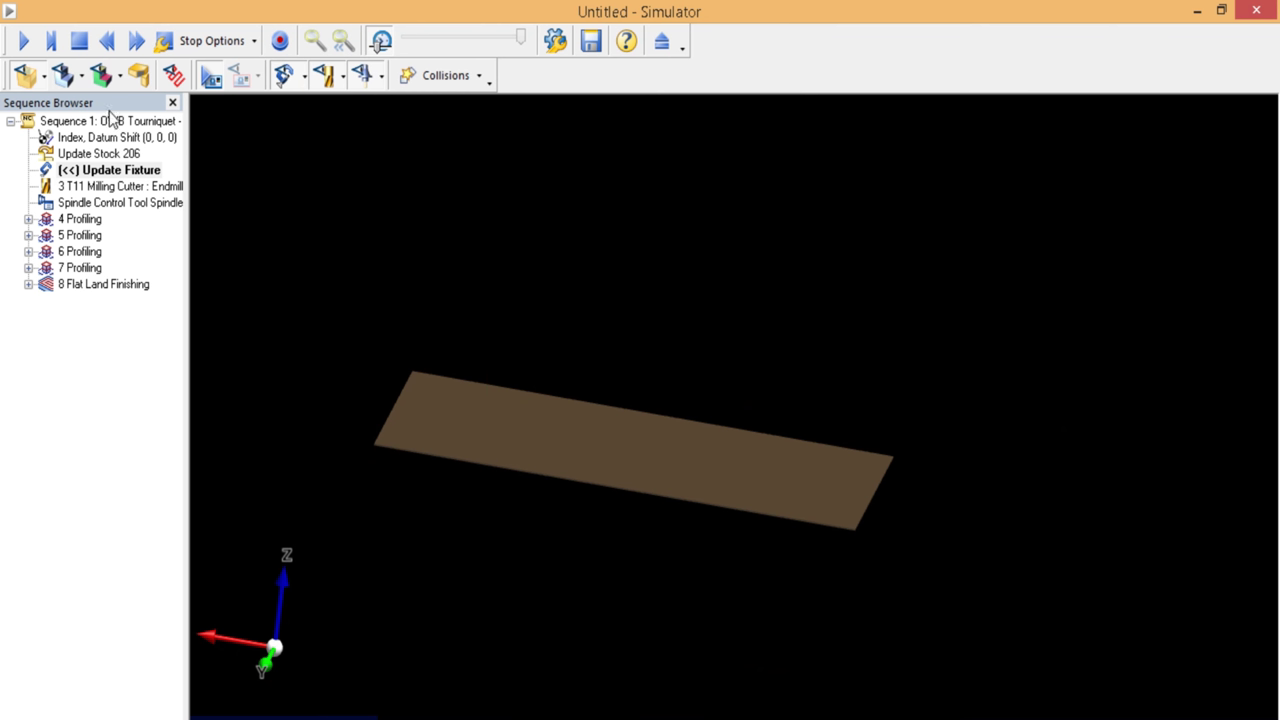
pyautogui.click(662, 41)
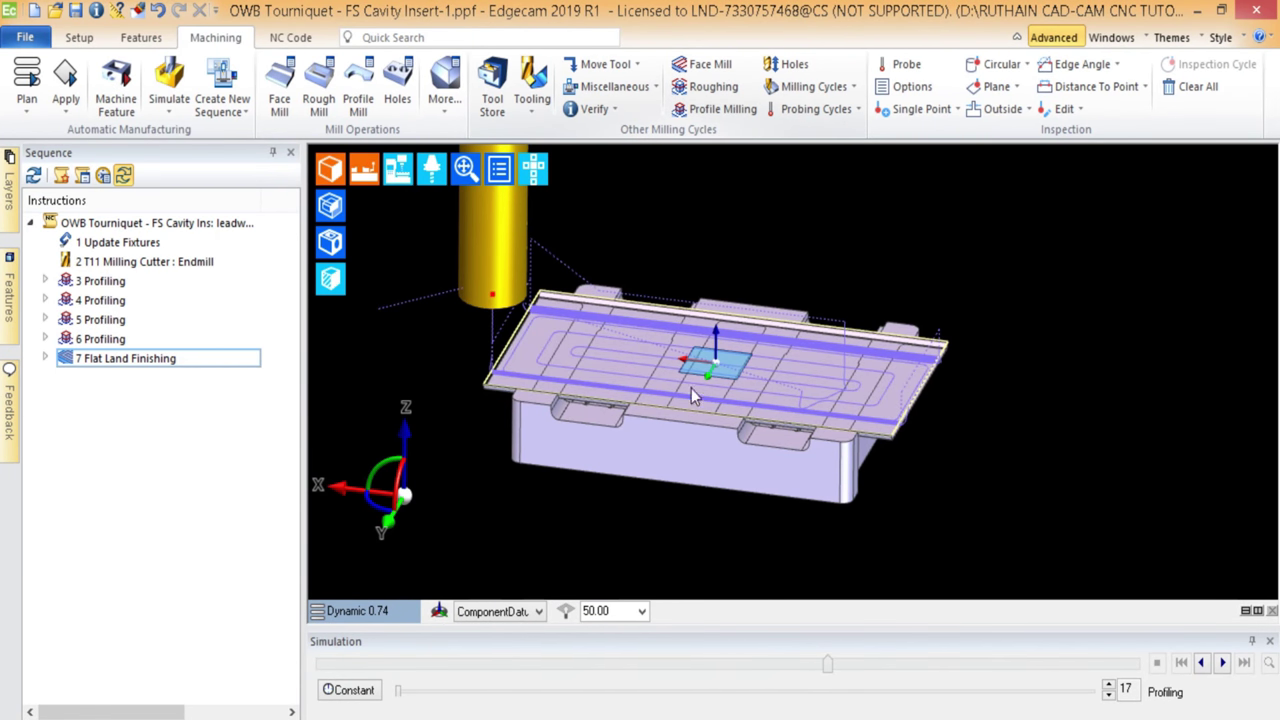
# - Show only the Stock layer, hiding the part layers, and delete the old stock outline
pyautogui.moveTo(11, 200)
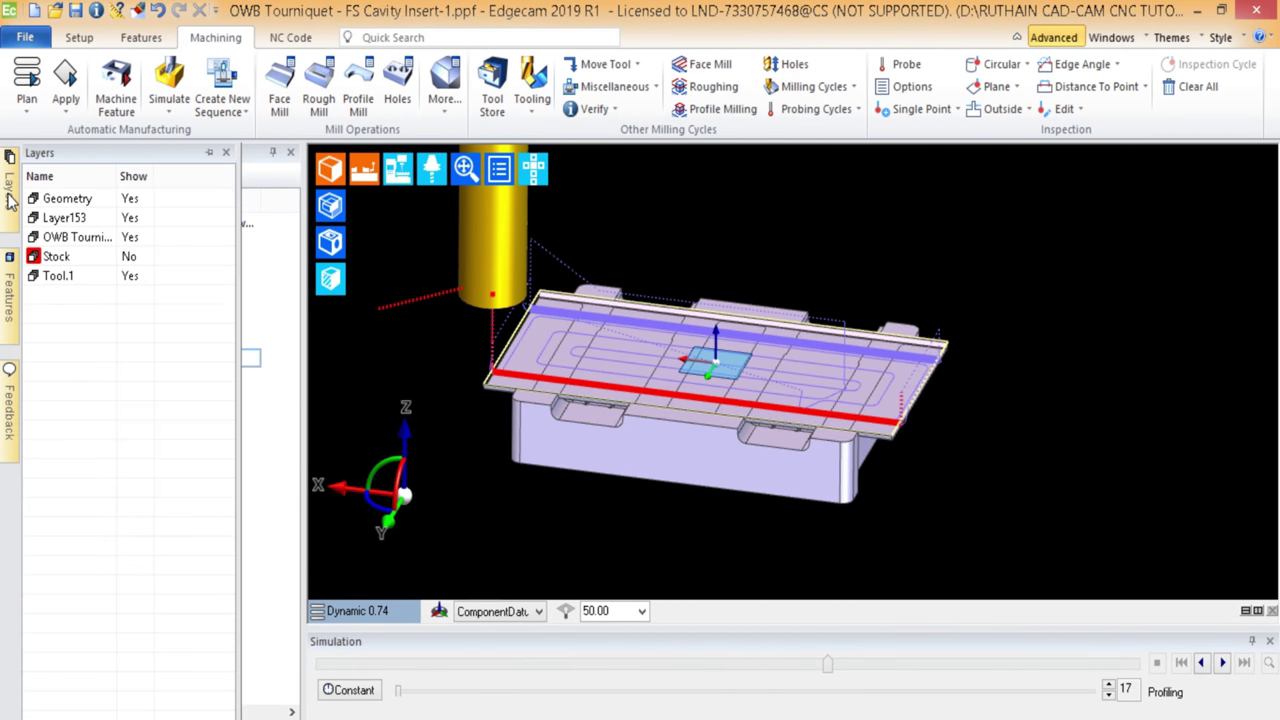
pyautogui.click(138, 281)
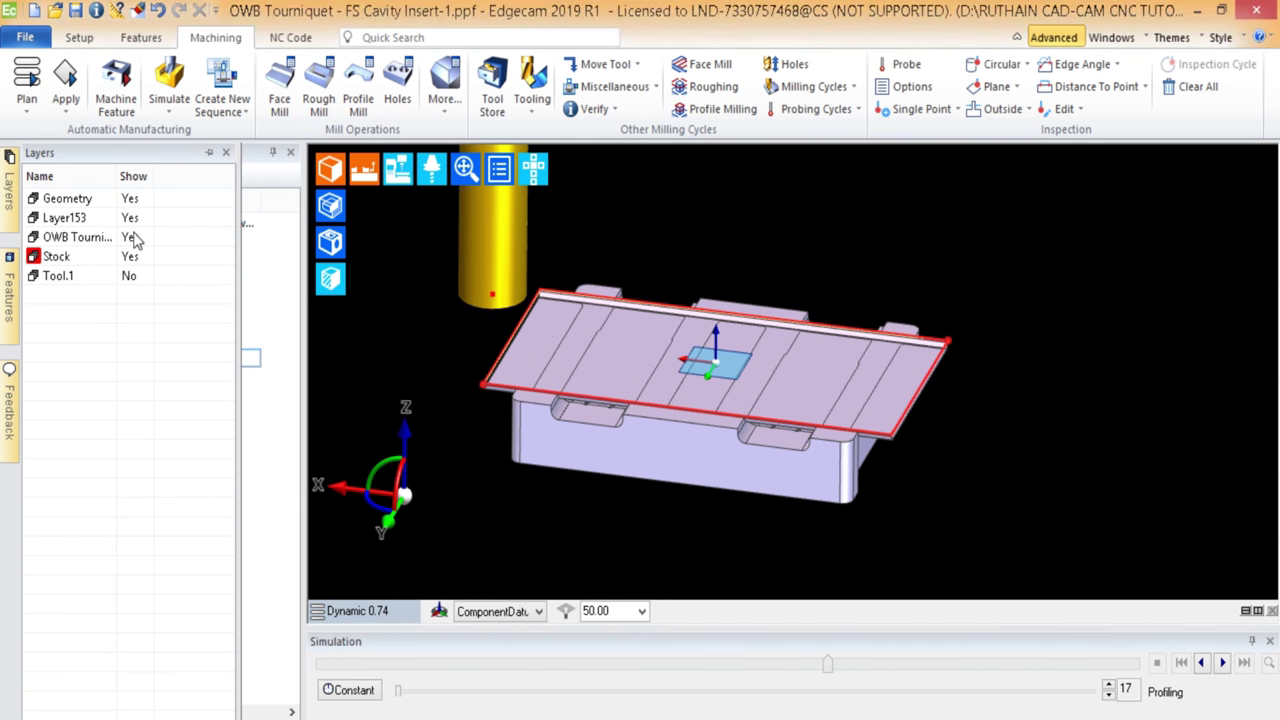
pyautogui.click(132, 237)
pyautogui.click(130, 217)
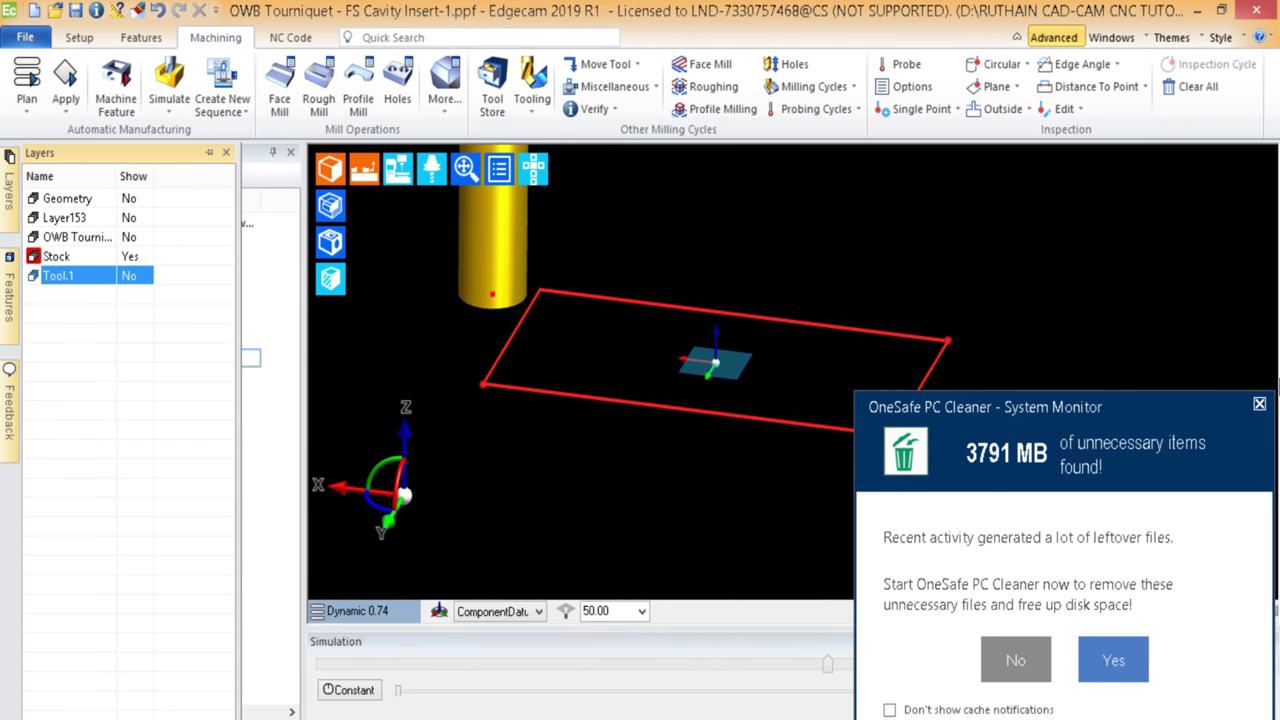
pyautogui.click(1259, 410)
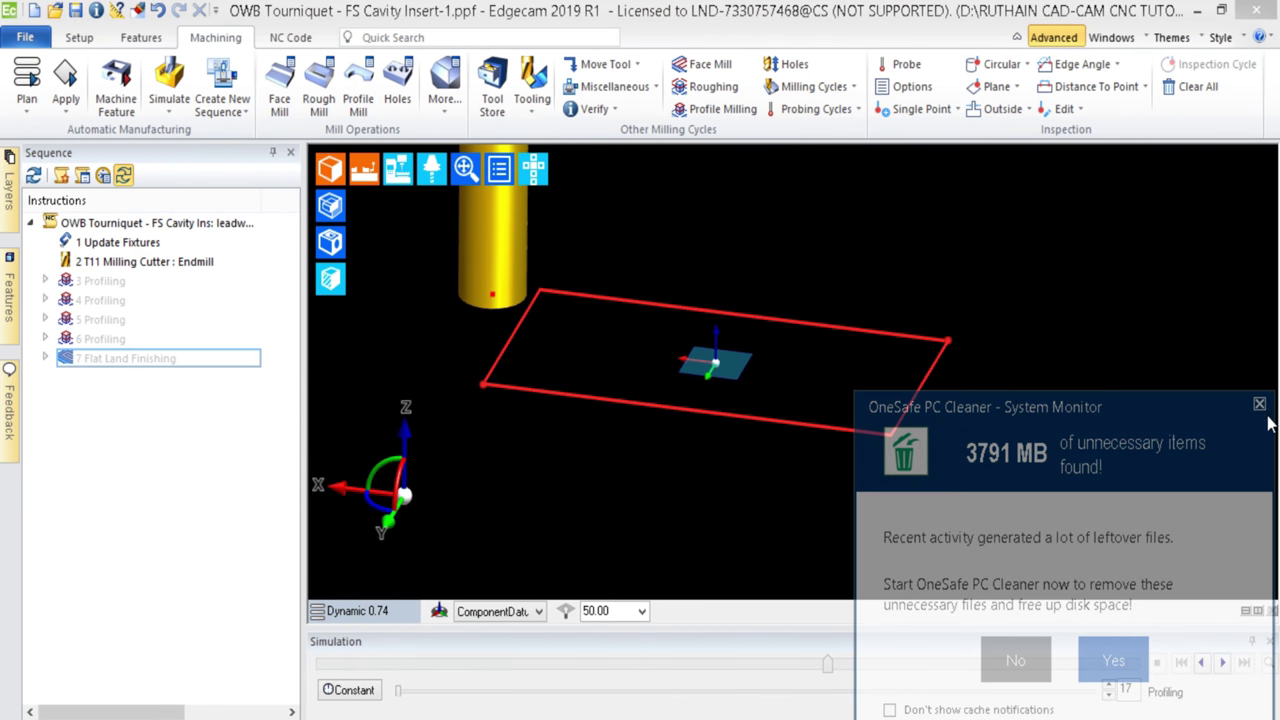
pyautogui.moveTo(1012, 246); pyautogui.dragTo(414, 487)
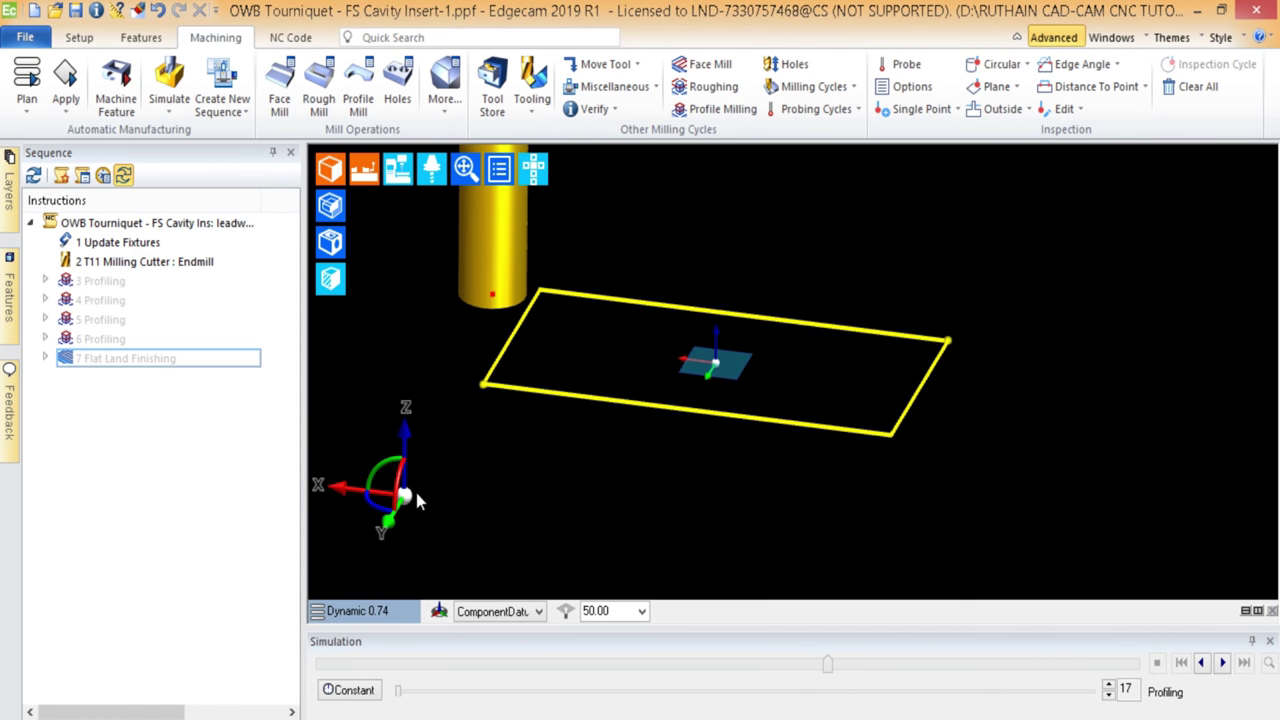
pyautogui.press('Delete')
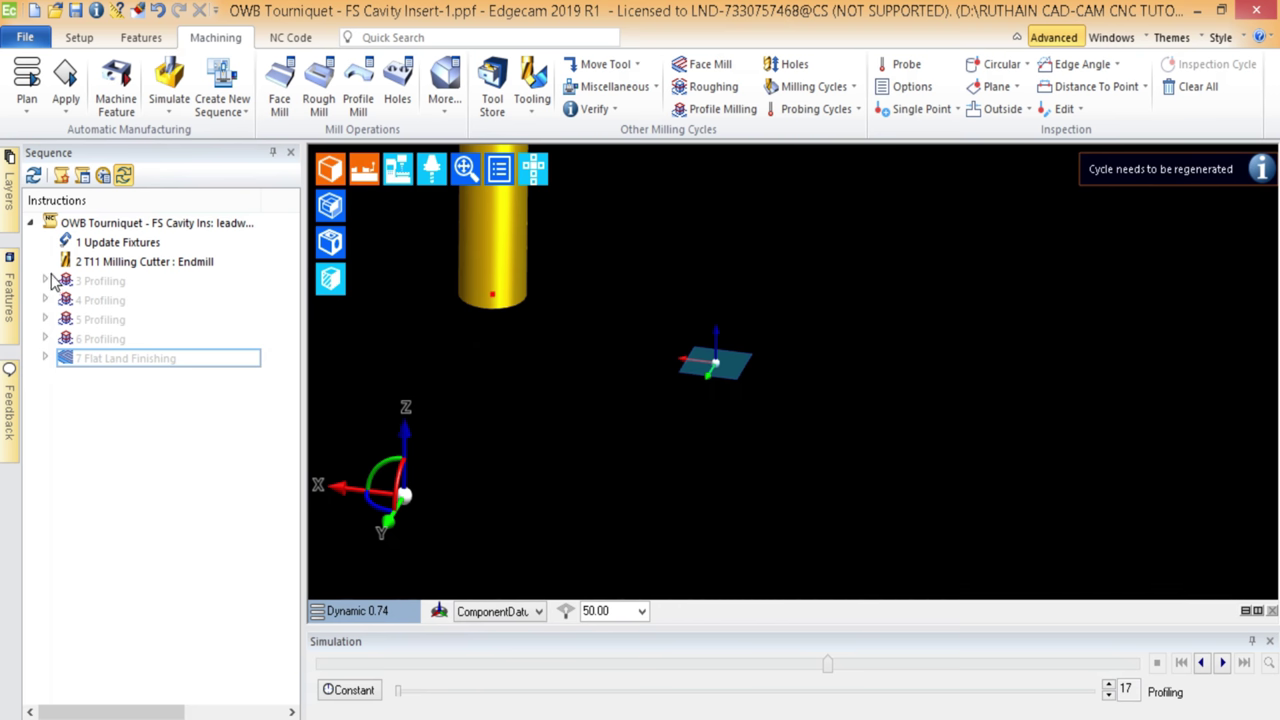
# - Switch to the stock and setup commands and make the OWB Tourniquet and Tool.1 layers visible again
pyautogui.click(141, 38)
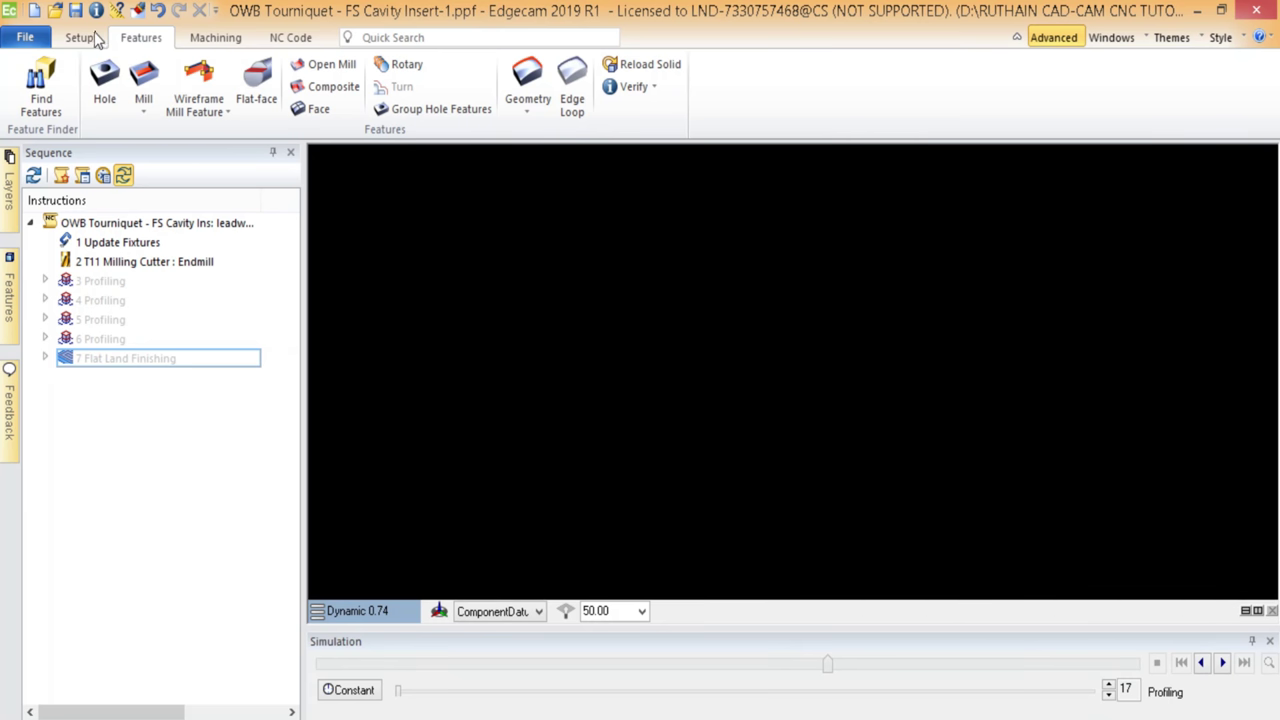
pyautogui.click(79, 38)
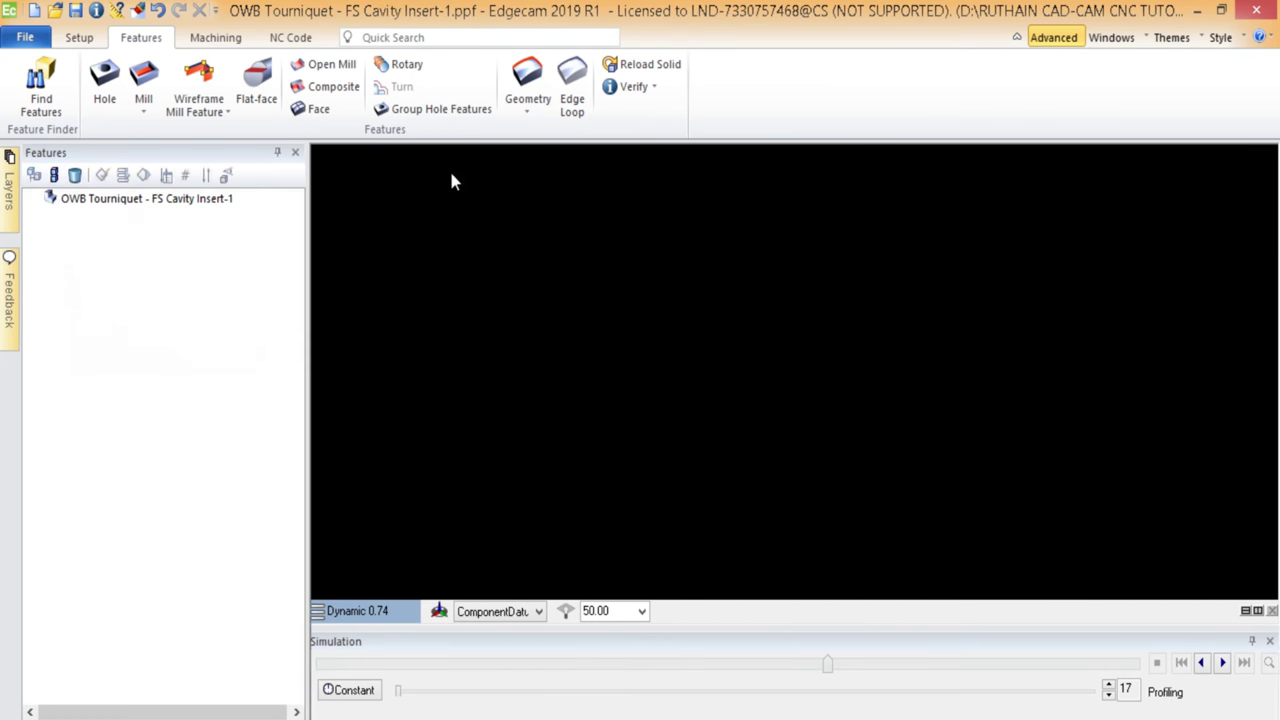
pyautogui.click(7, 190)
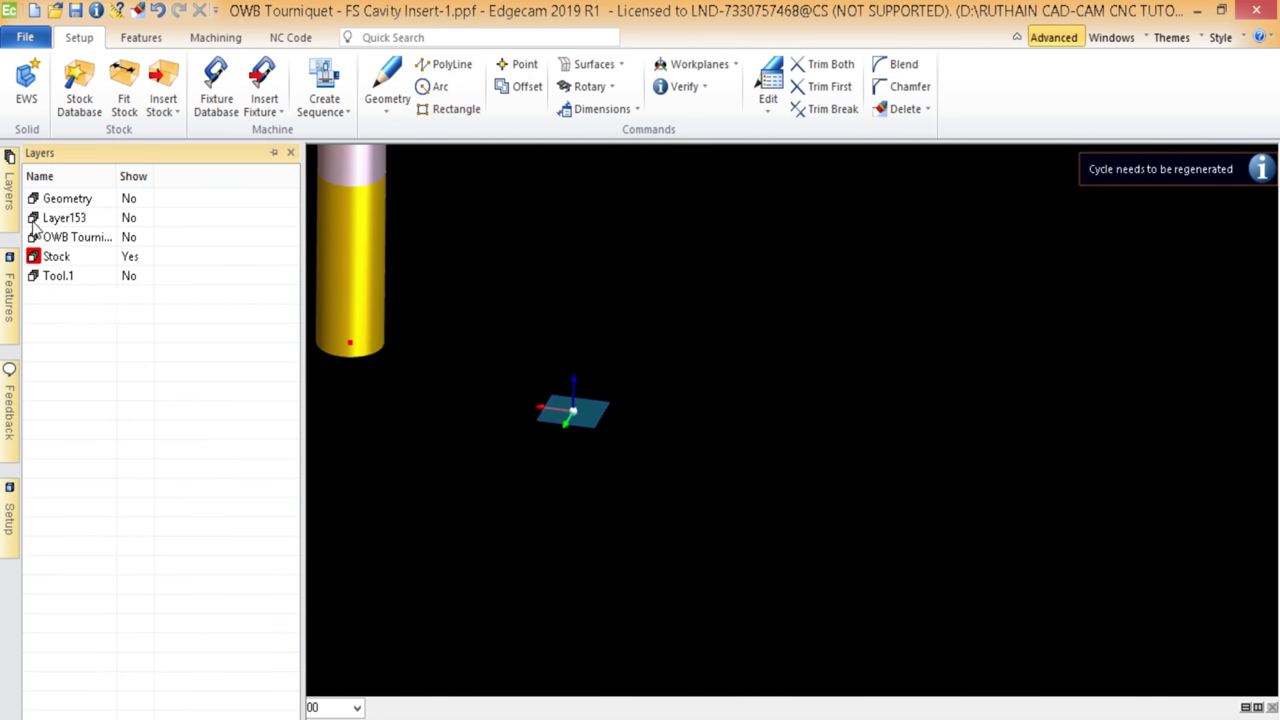
pyautogui.click(133, 236)
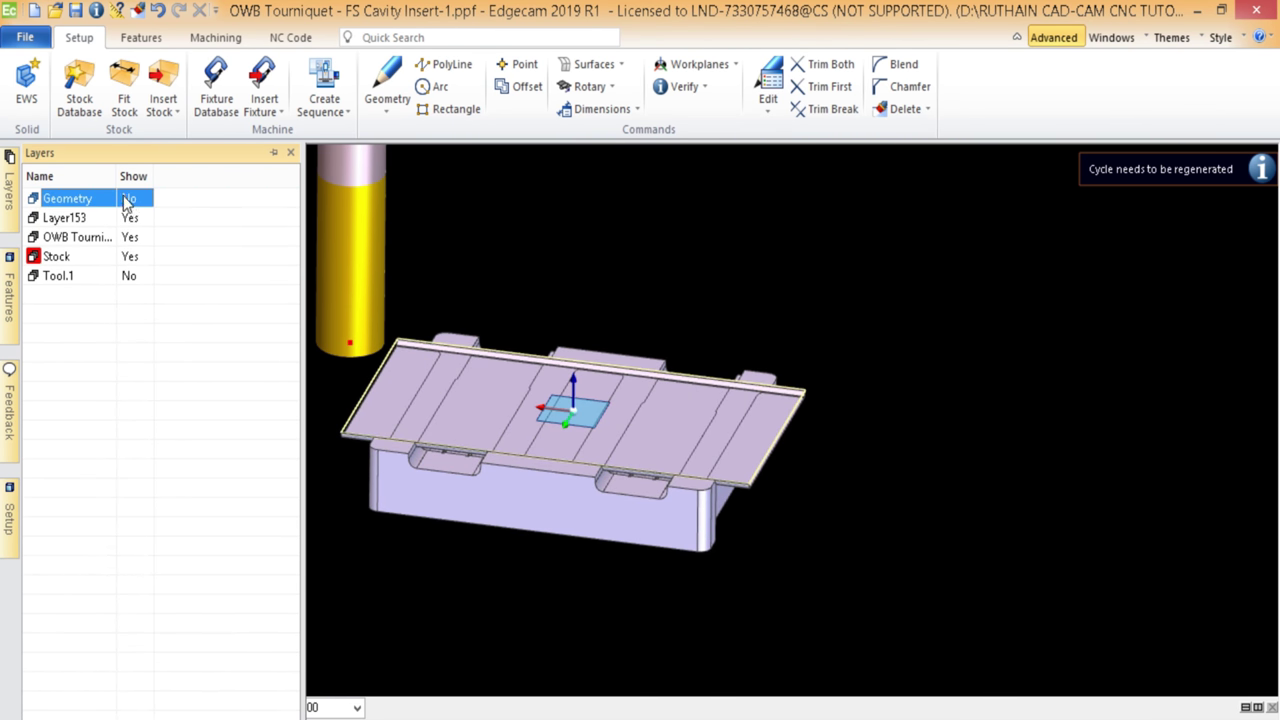
pyautogui.click(133, 276)
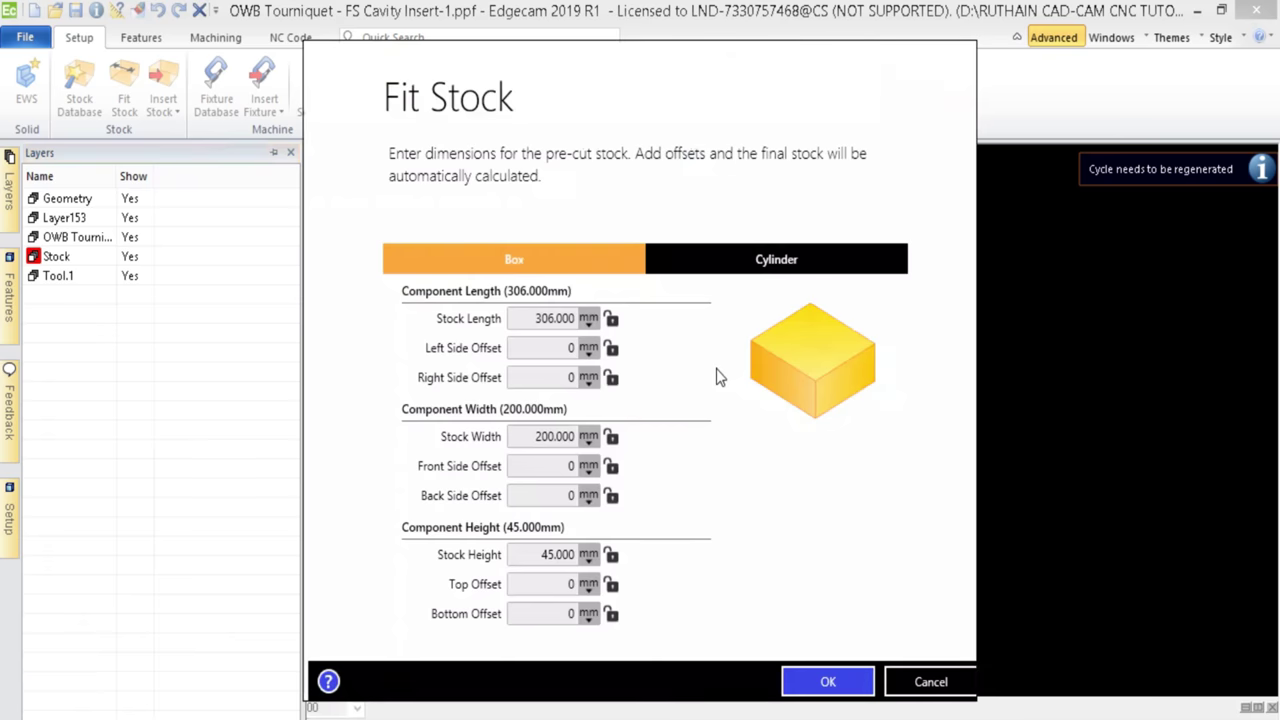
# - Accept the 306 × 200 × 45 mm box stock and inspect it around the insert
pyautogui.click(818, 682)
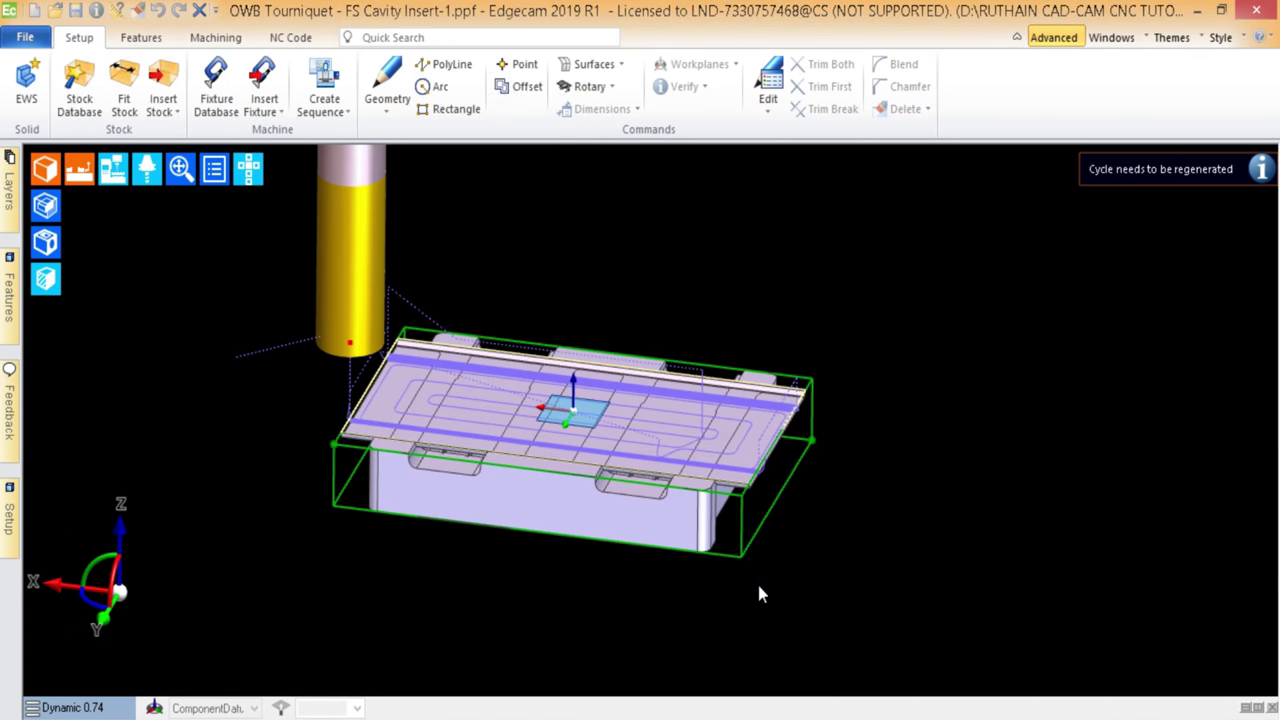
pyautogui.scroll(-2, 578, 528)
pyautogui.moveTo(578, 528); pyautogui.dragTo(533, 466, button='middle')
pyautogui.scroll(3, 533, 466)
pyautogui.scroll(-3, 533, 466)
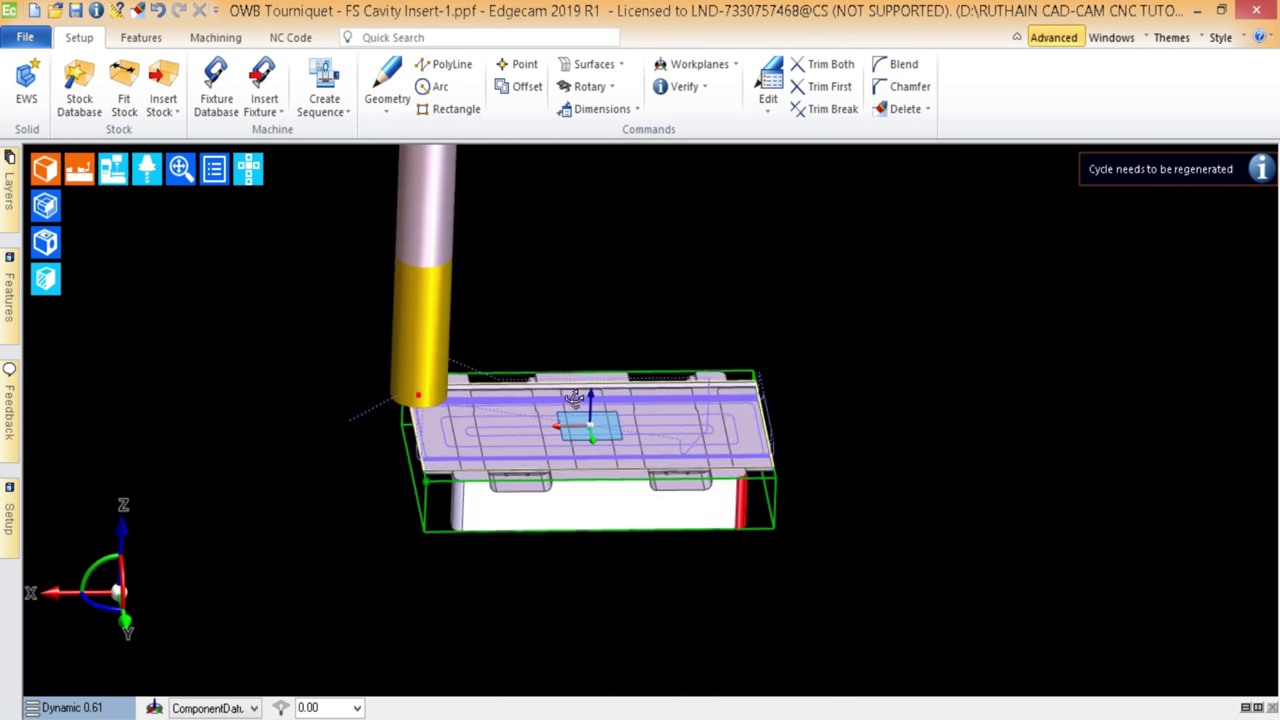
pyautogui.click(222, 36)
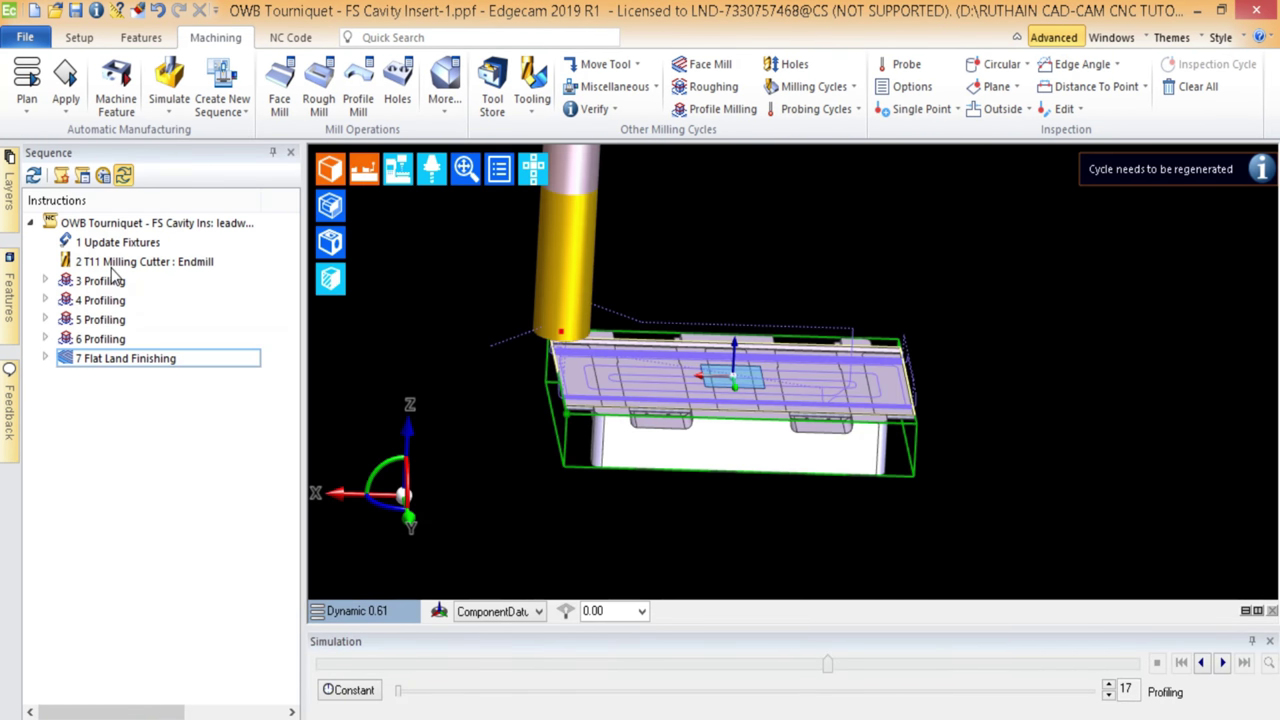
# - Regenerate all toolpaths in the cavity insert sequence and start the machining simulation
pyautogui.rightClick(145, 219)
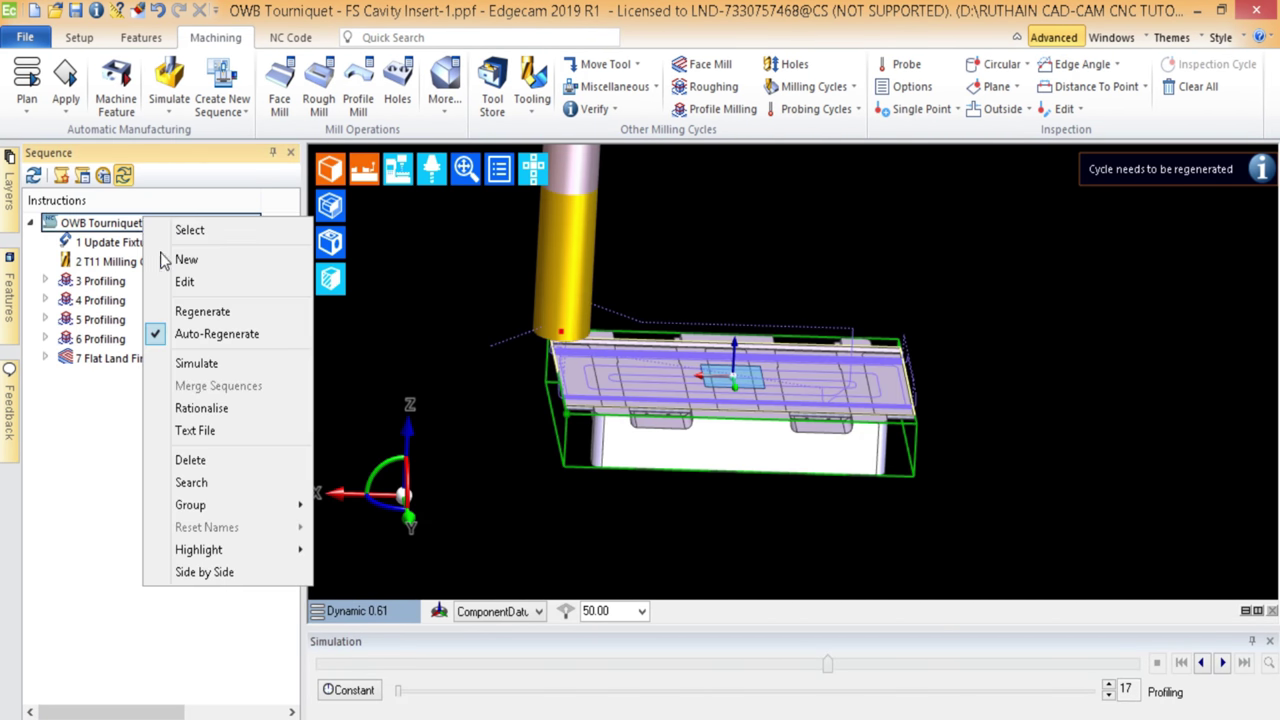
pyautogui.click(217, 309)
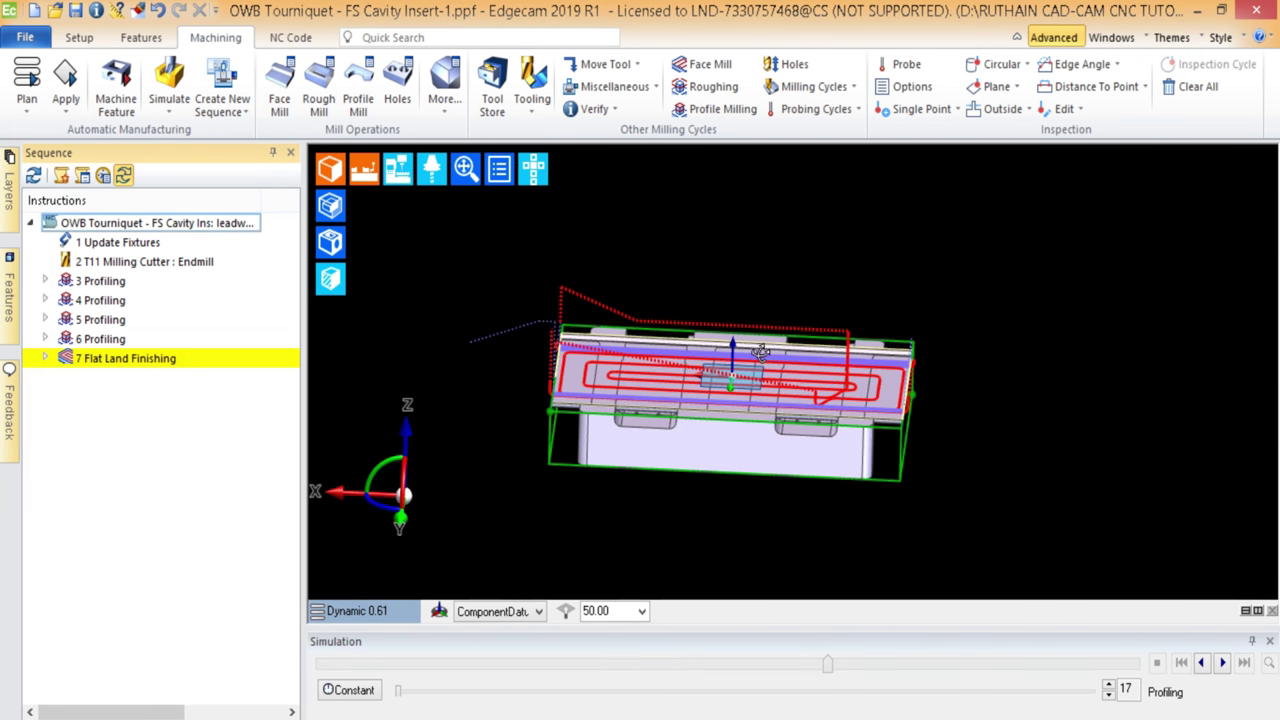
pyautogui.moveTo(760, 351); pyautogui.dragTo(763, 376, button='middle')
pyautogui.click(169, 80)
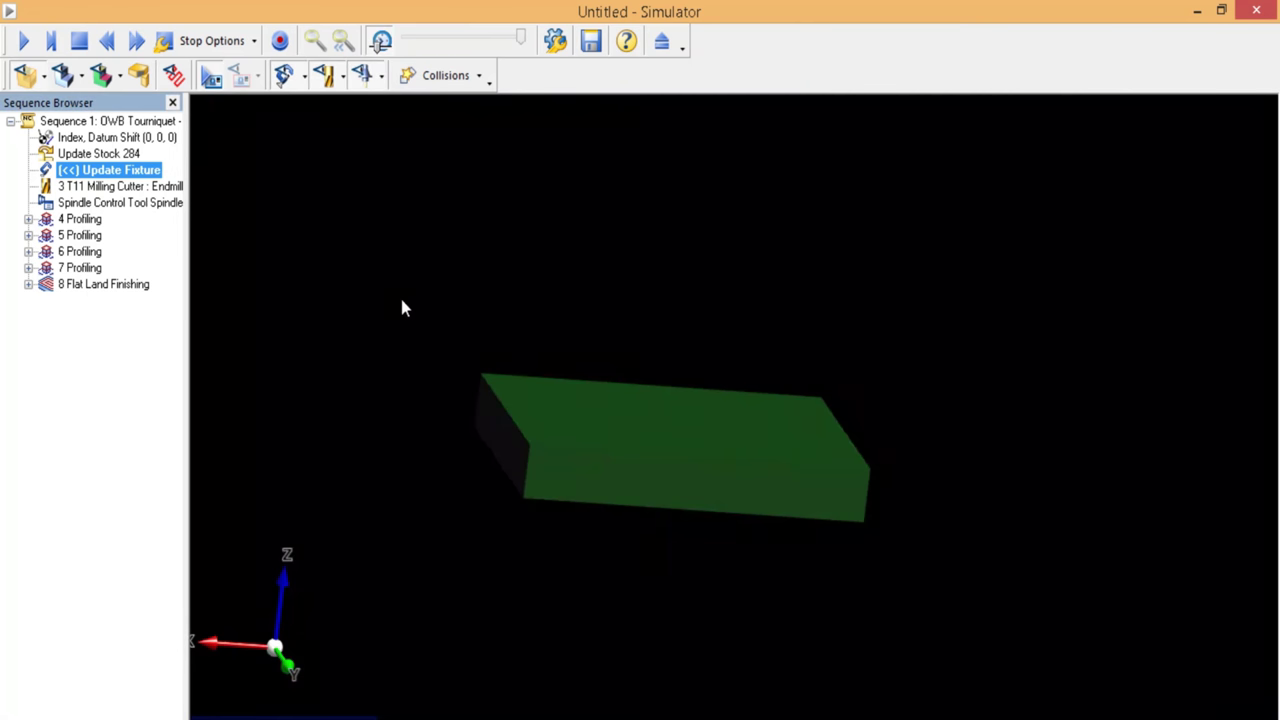
# - Show the part inside the stock, play the cut to the finished insert, and exit the simulator
pyautogui.click(62, 78)
pyautogui.moveTo(420, 240); pyautogui.dragTo(700, 410)
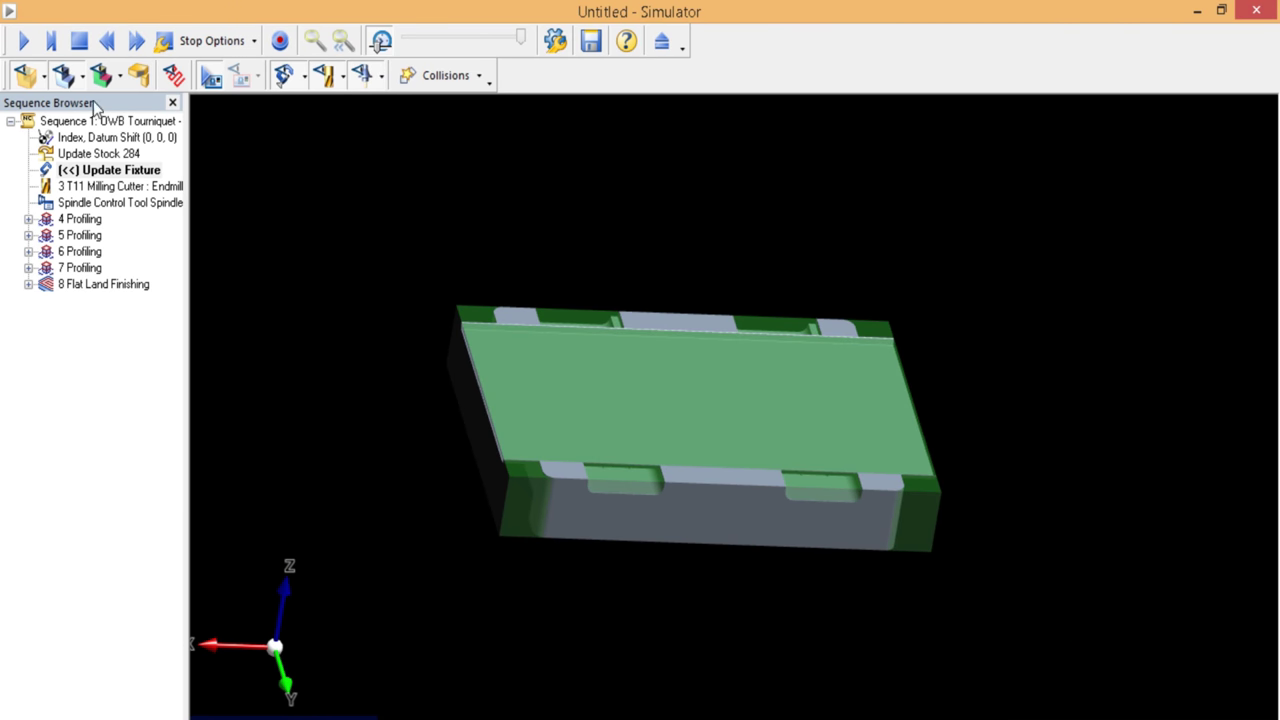
pyautogui.click(25, 40)
pyautogui.scroll(1, 712, 380)
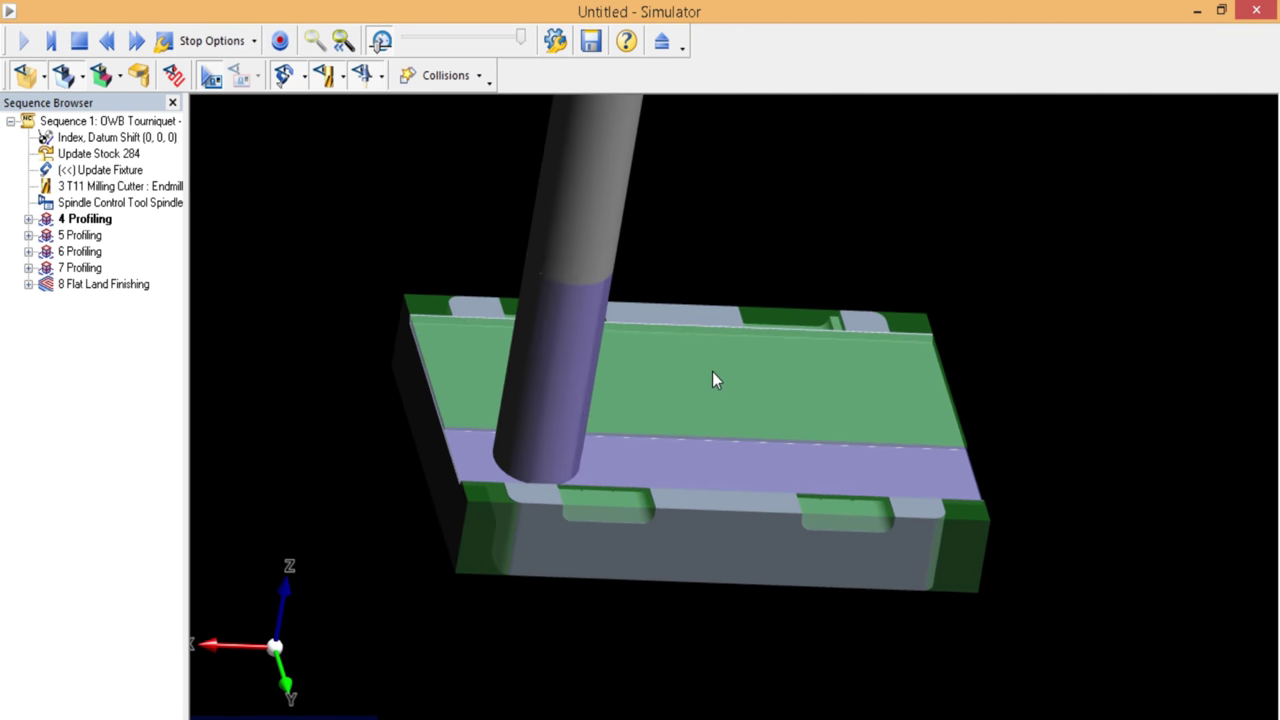
pyautogui.moveTo(712, 380); pyautogui.dragTo(827, 498)
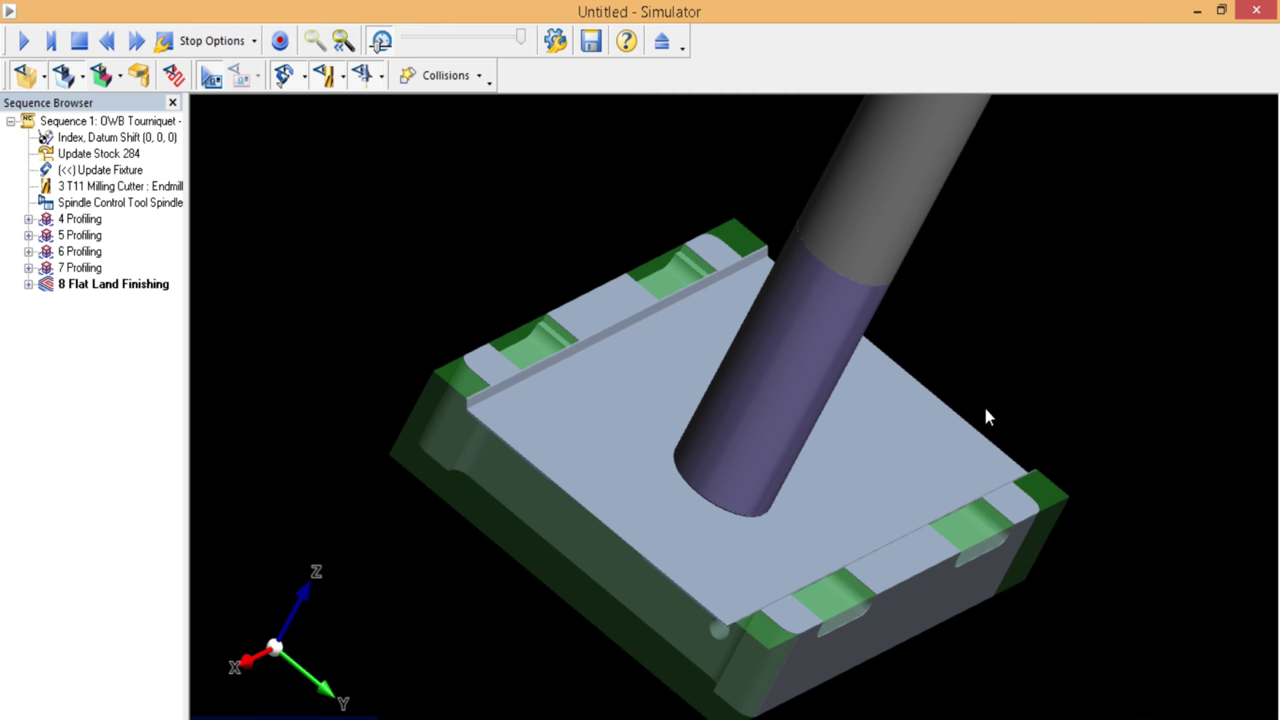
pyautogui.moveTo(985, 417); pyautogui.dragTo(922, 400, button='middle')
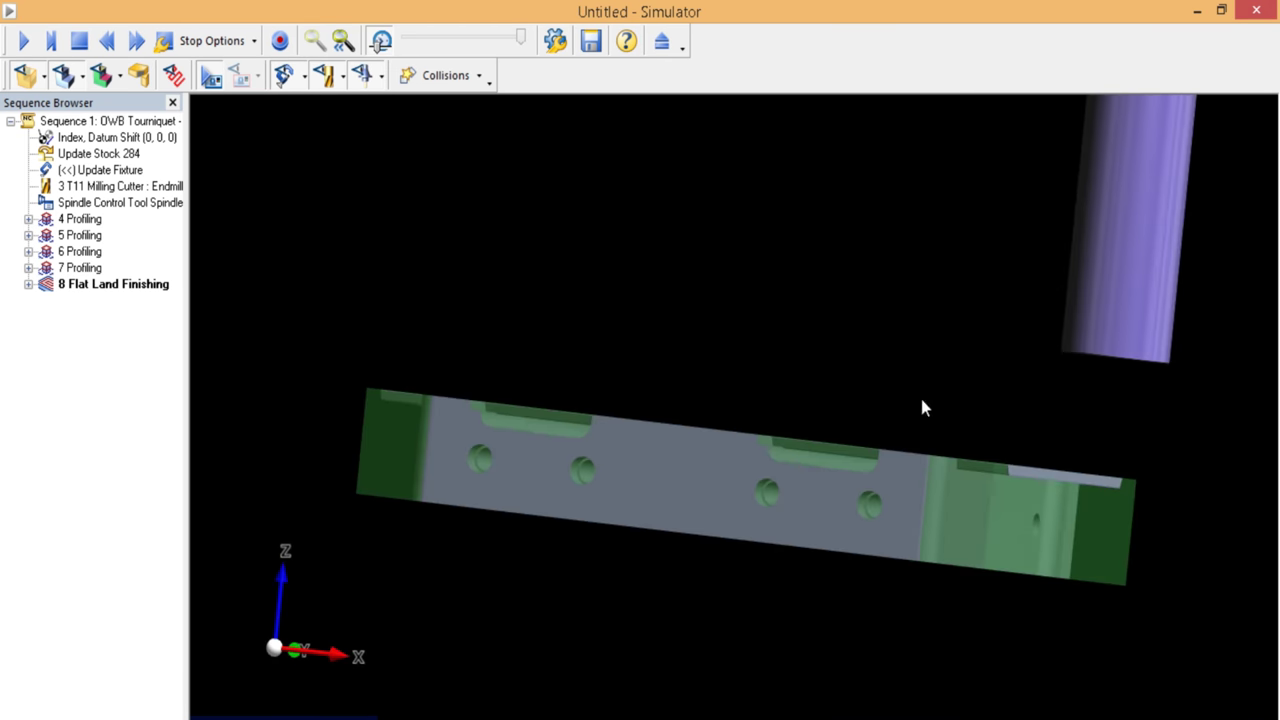
pyautogui.moveTo(615, 338); pyautogui.dragTo(606, 430, button='middle')
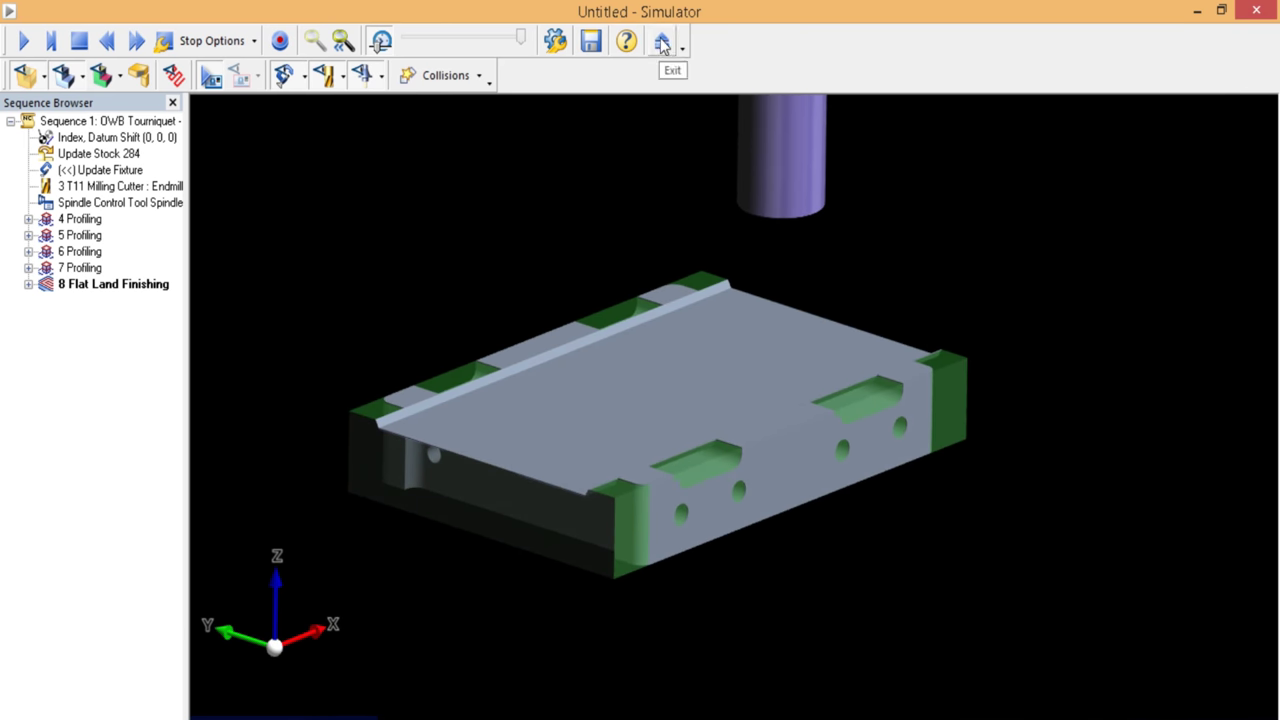
pyautogui.click(662, 42)
pyautogui.scroll(5, 733, 380)
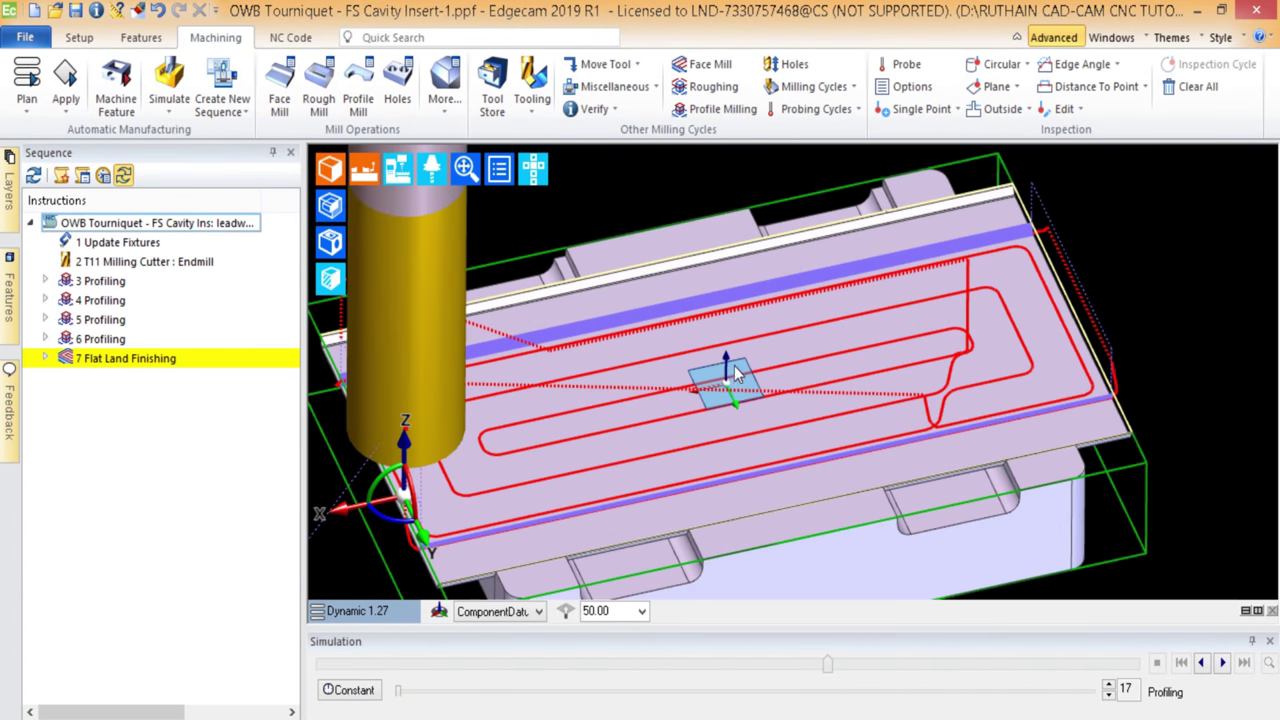
# - Inspect the insert's toolpaths from the side, underside and top face, clearing the Flat Land Finishing selection
pyautogui.scroll(-5, 737, 375)
pyautogui.moveTo(737, 375); pyautogui.dragTo(763, 344, button='middle')
pyautogui.scroll(5, 912, 372)
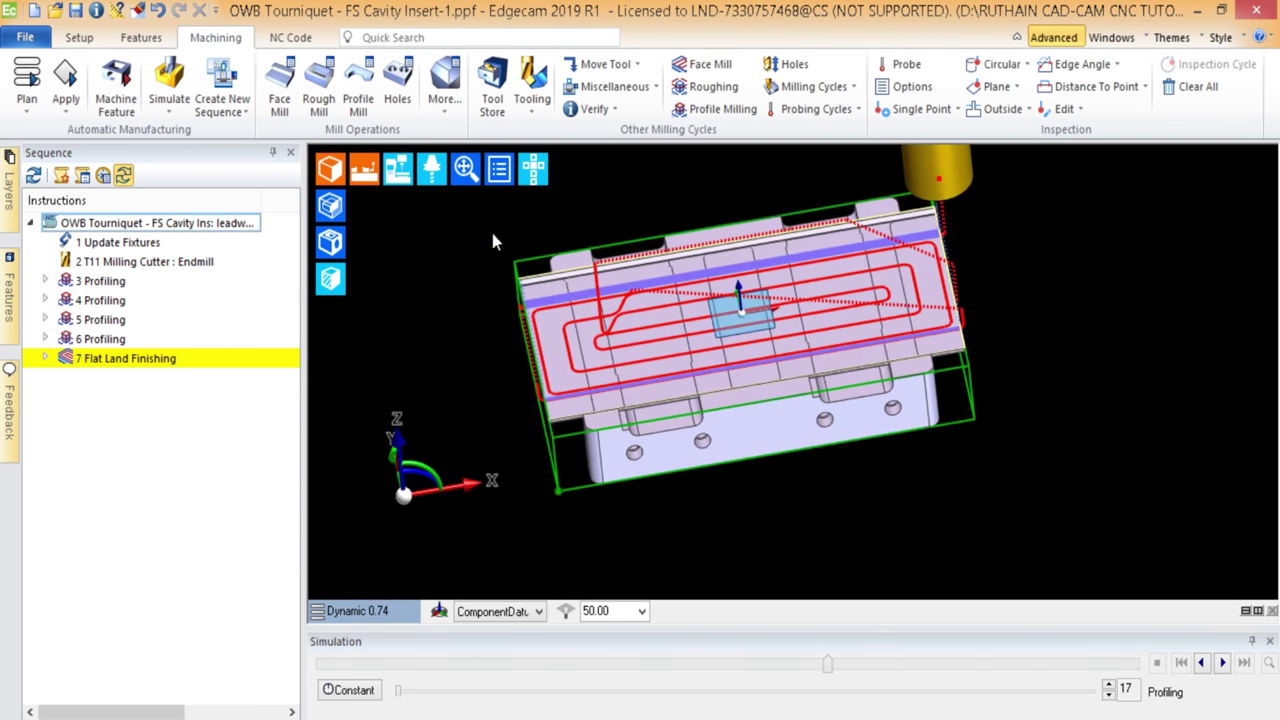
pyautogui.press('Escape')
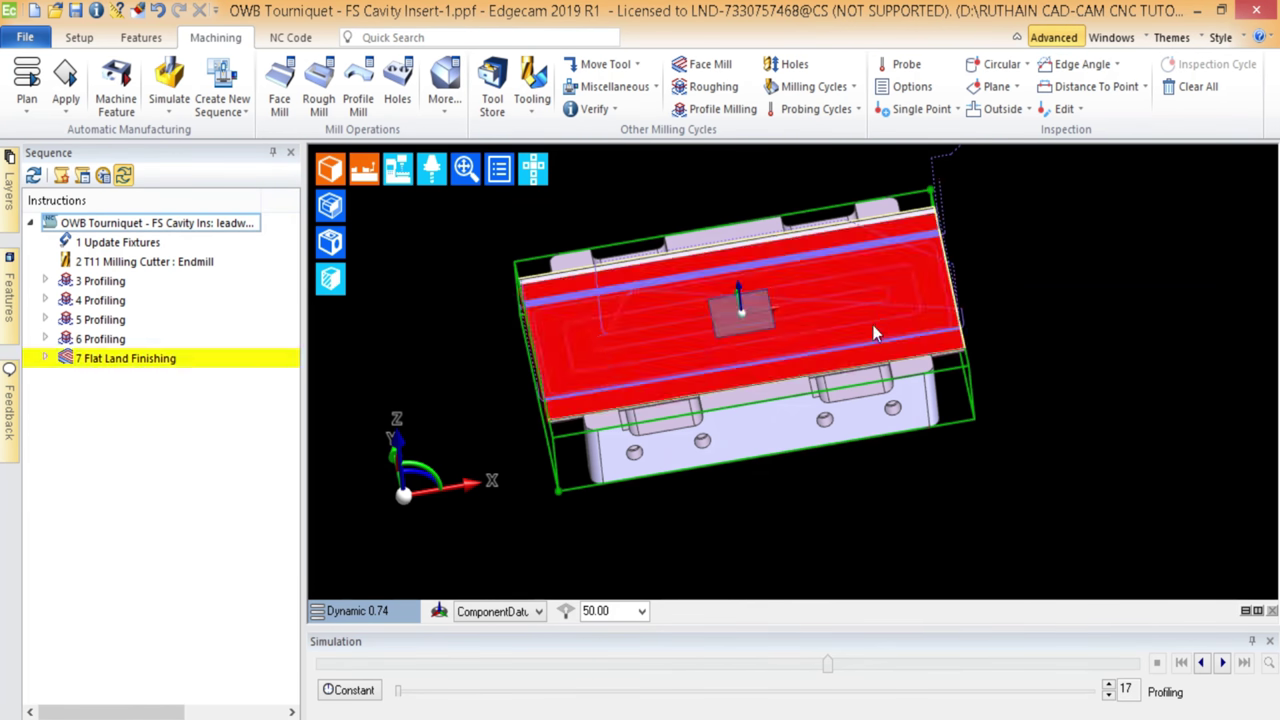
pyautogui.scroll(-1, 872, 324)
pyautogui.moveTo(710, 385); pyautogui.dragTo(1218, 330, button='middle')
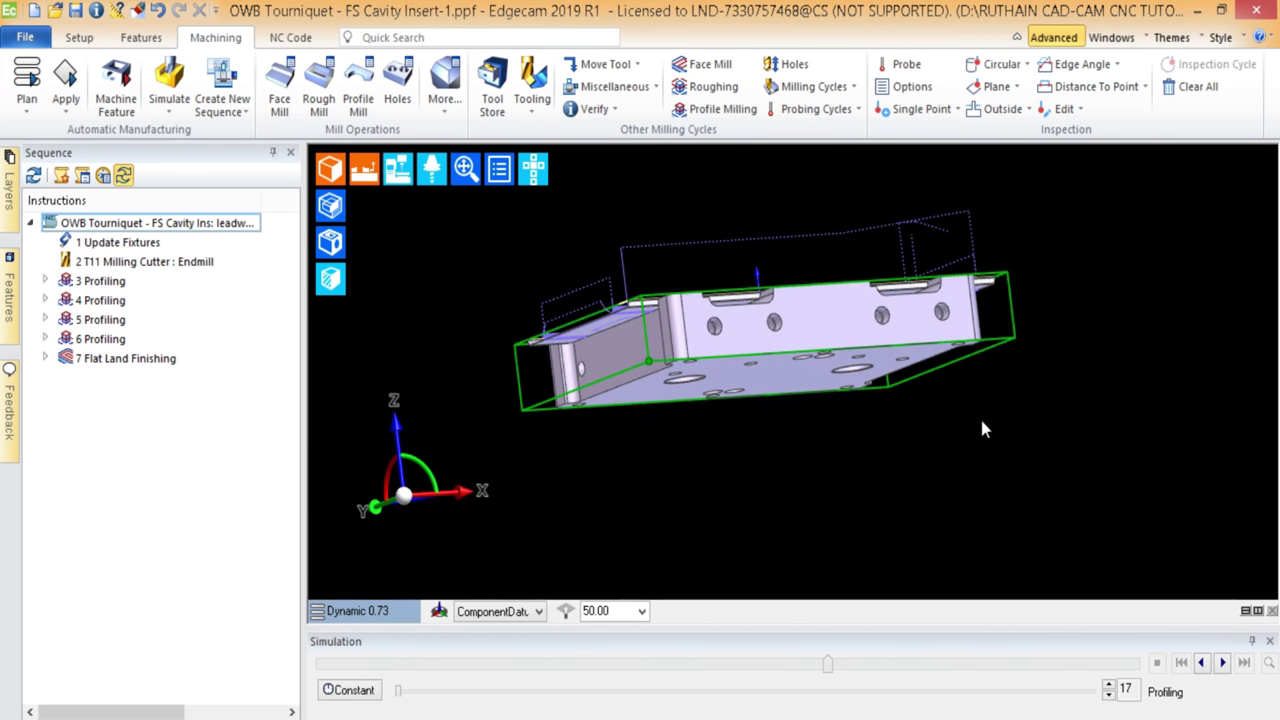
pyautogui.moveTo(943, 434); pyautogui.dragTo(815, 482, button='middle')
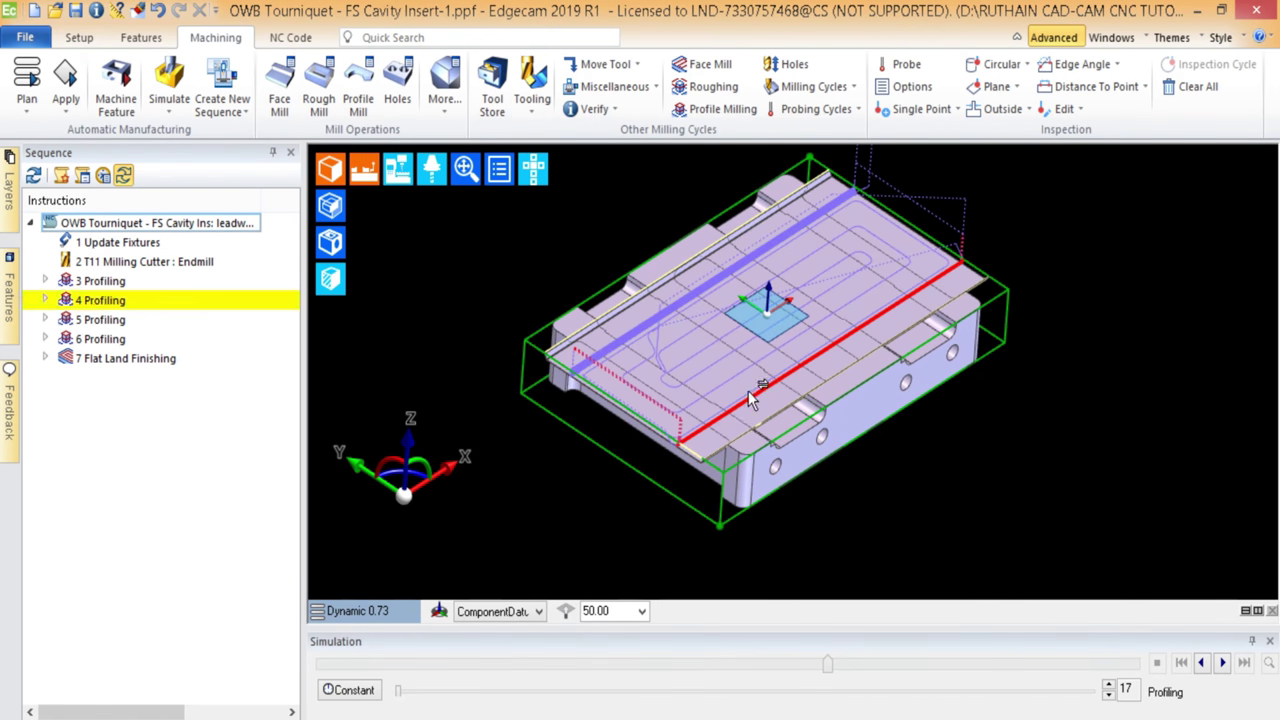
pyautogui.moveTo(905, 305); pyautogui.dragTo(760, 398, button='middle')
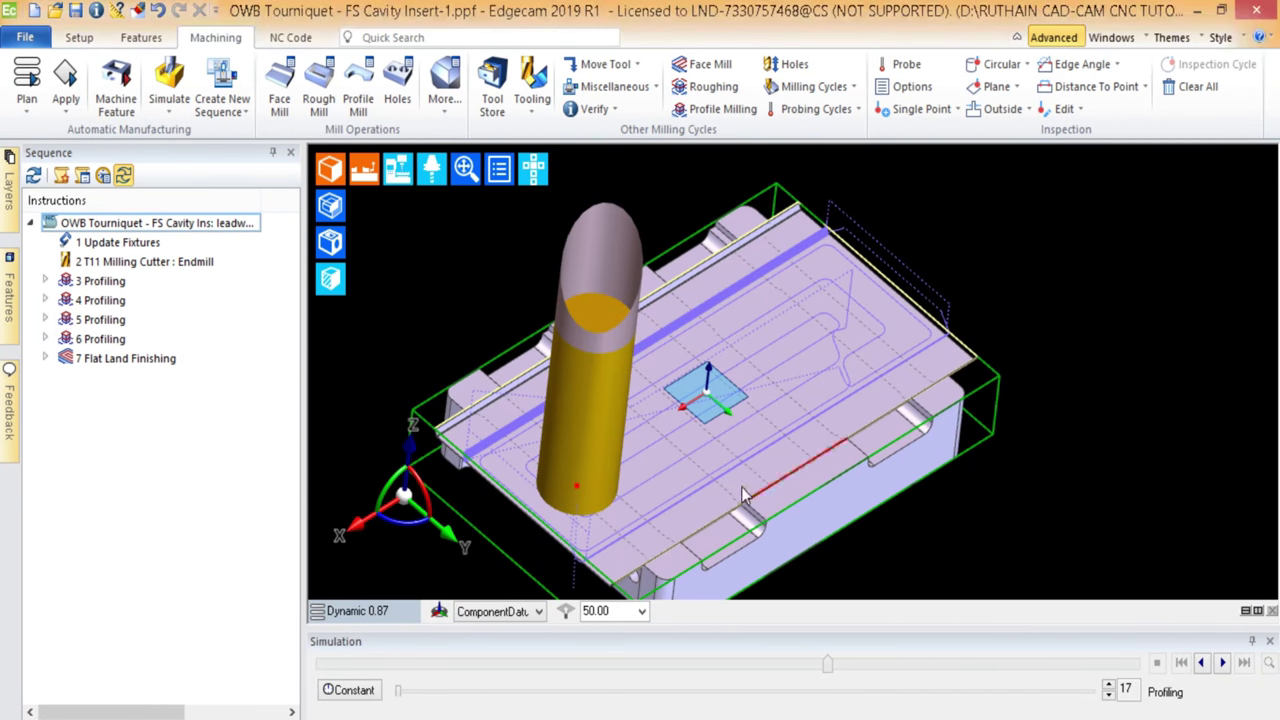
pyautogui.moveTo(740, 465); pyautogui.dragTo(430, 603, button='middle')
# - Set the simulation panel to auto-hide and switch to the Isometric view
pyautogui.click(1251, 641)
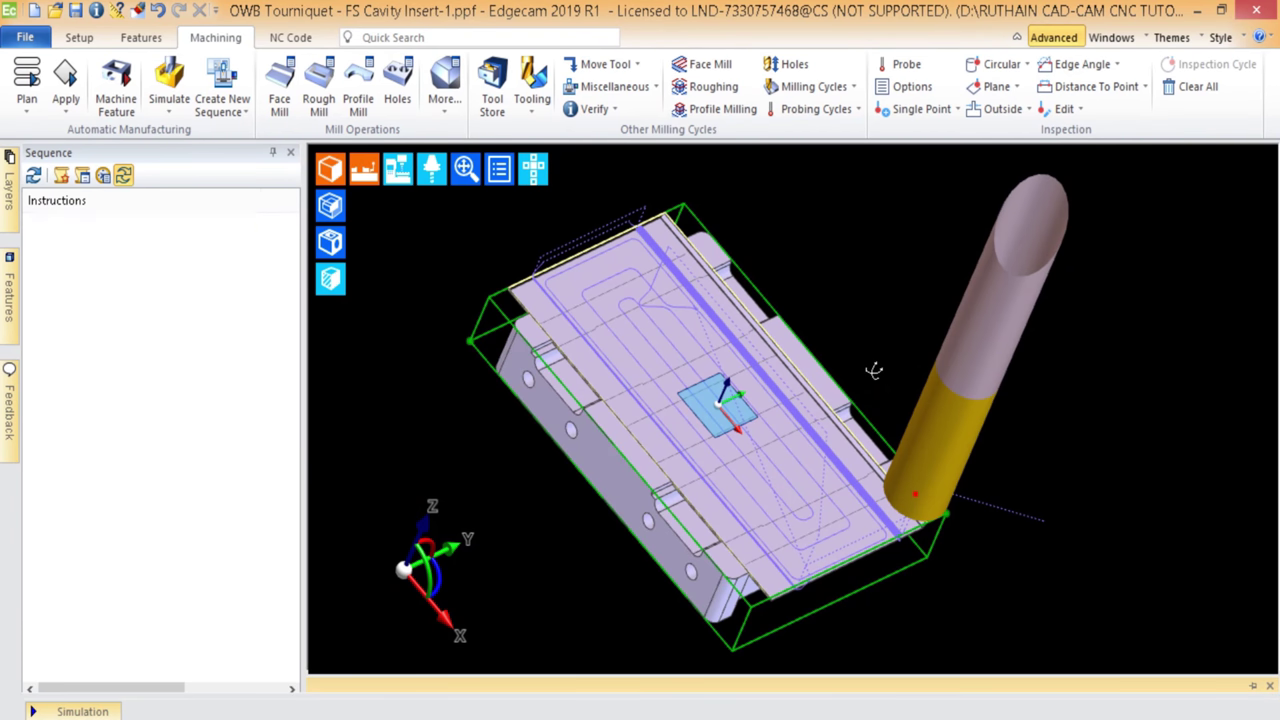
pyautogui.click(355, 686)
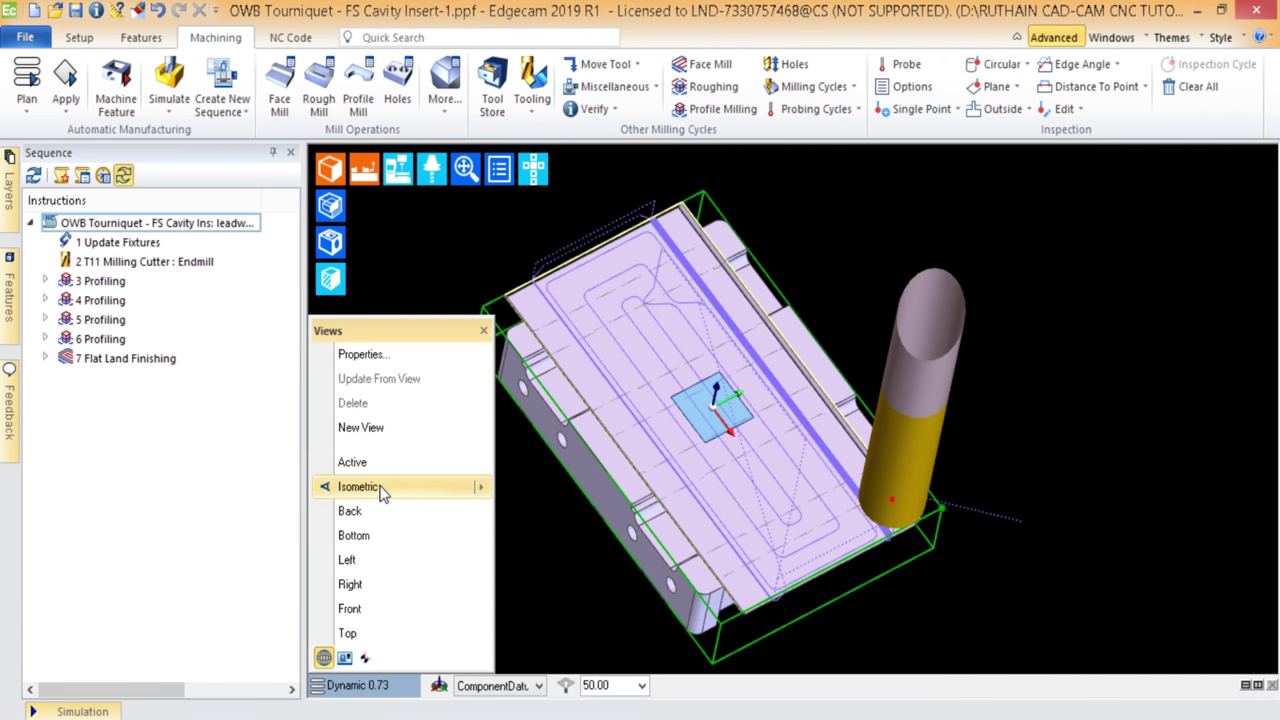
pyautogui.click(372, 484)
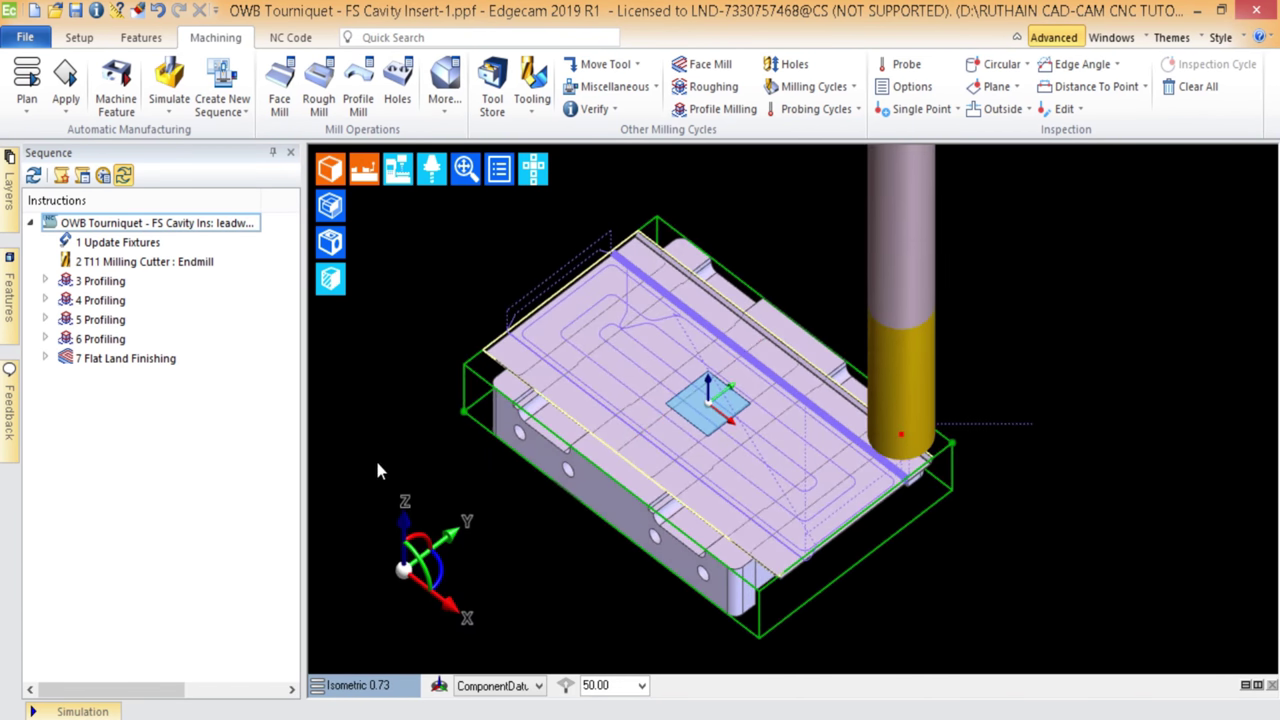
# - Reopen the simulator in Isometric view and orbit the finished insert from underside to front
pyautogui.click(168, 80)
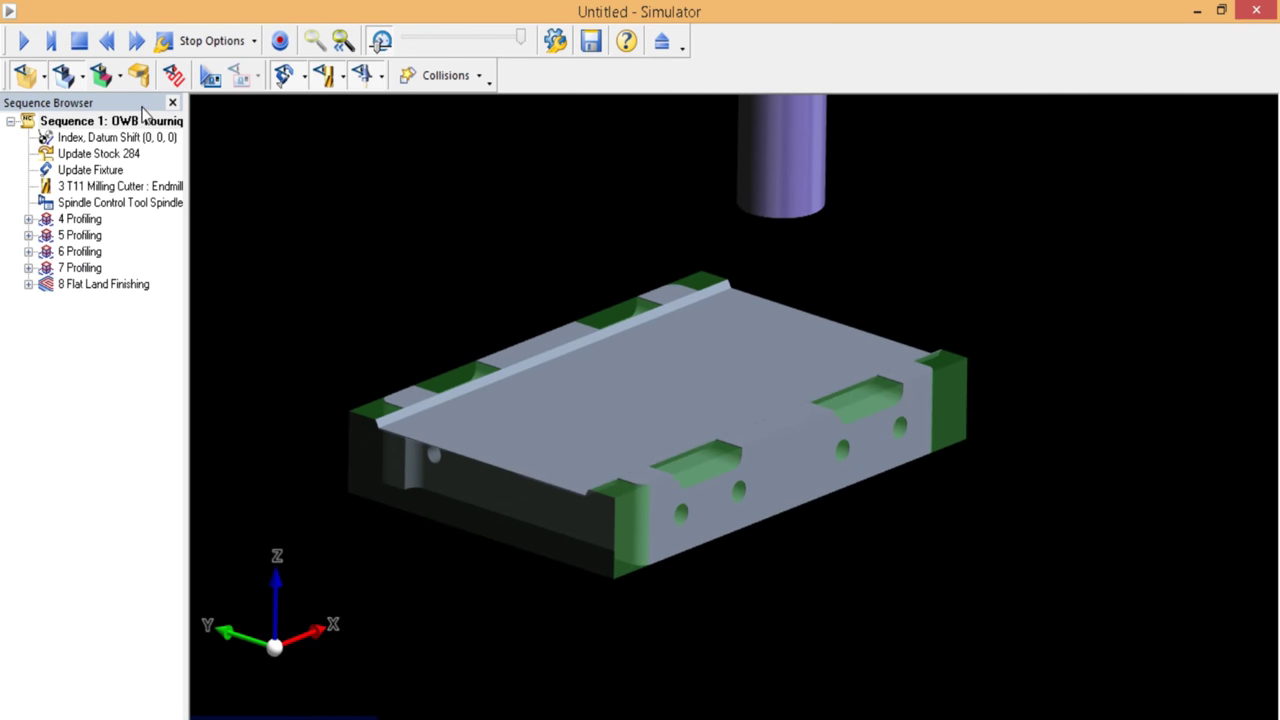
pyautogui.moveTo(275, 716)
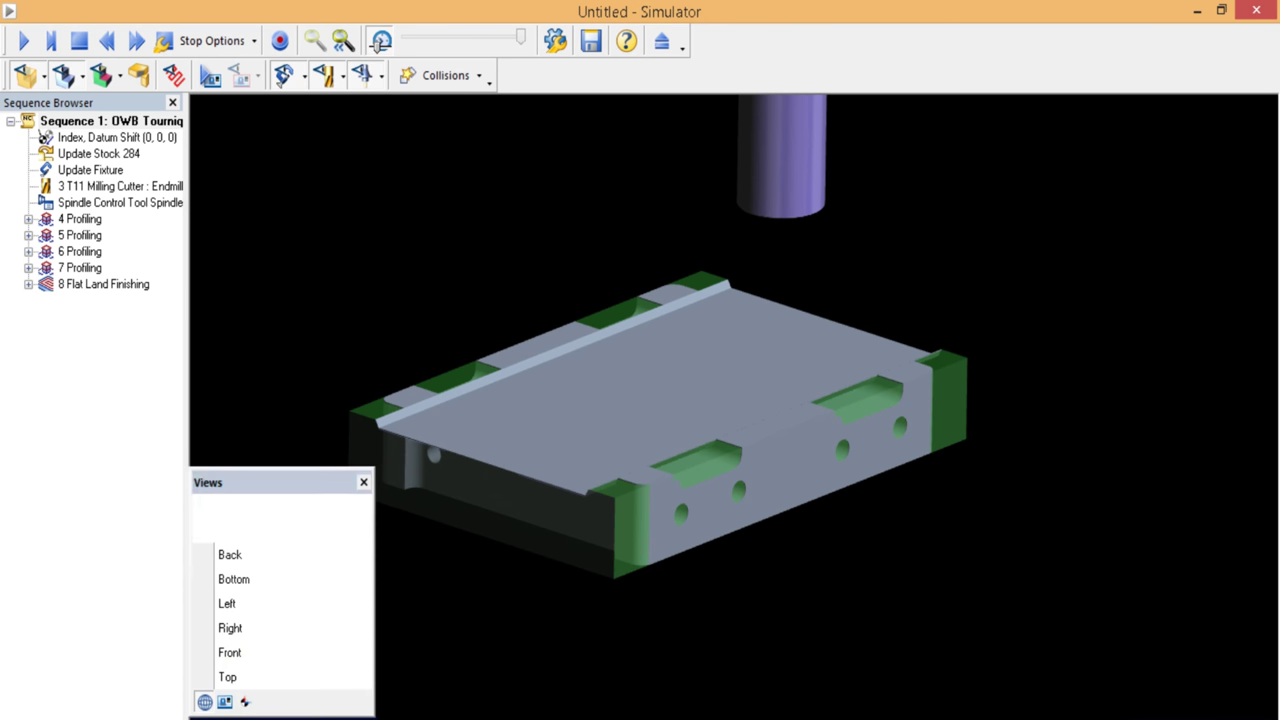
pyautogui.click(260, 530)
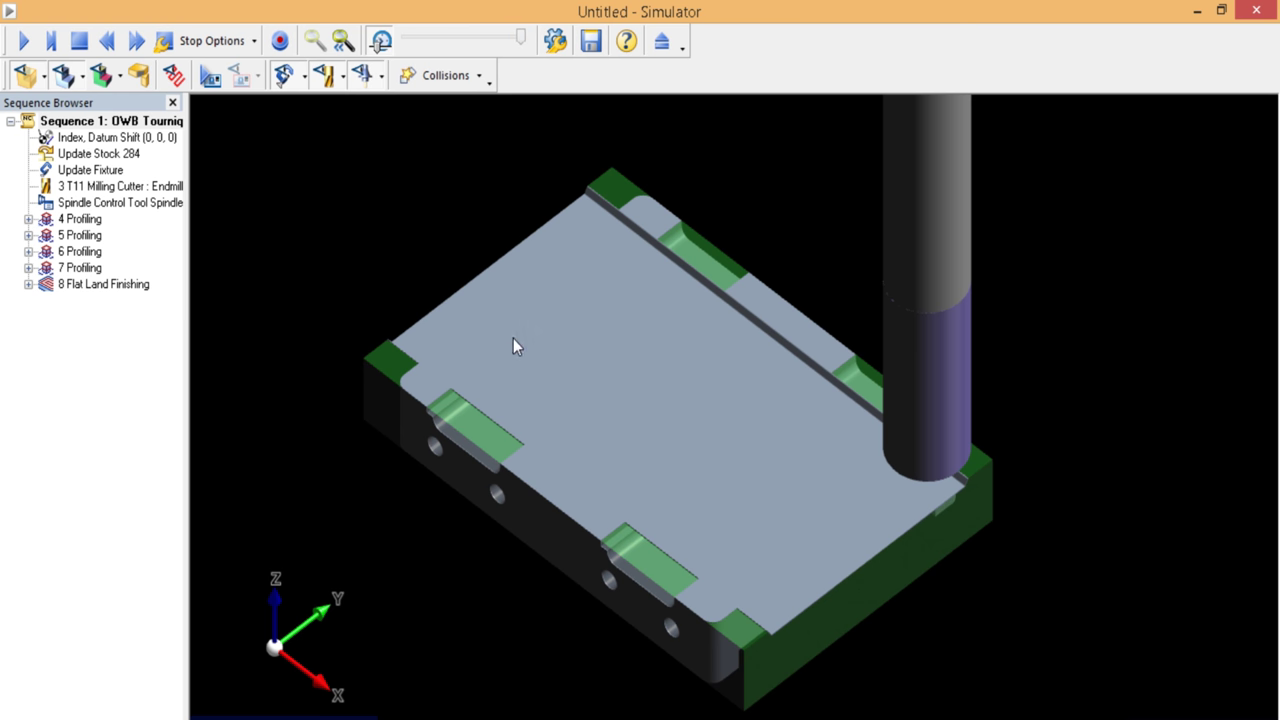
pyautogui.moveTo(617, 402); pyautogui.dragTo(760, 320, button='middle')
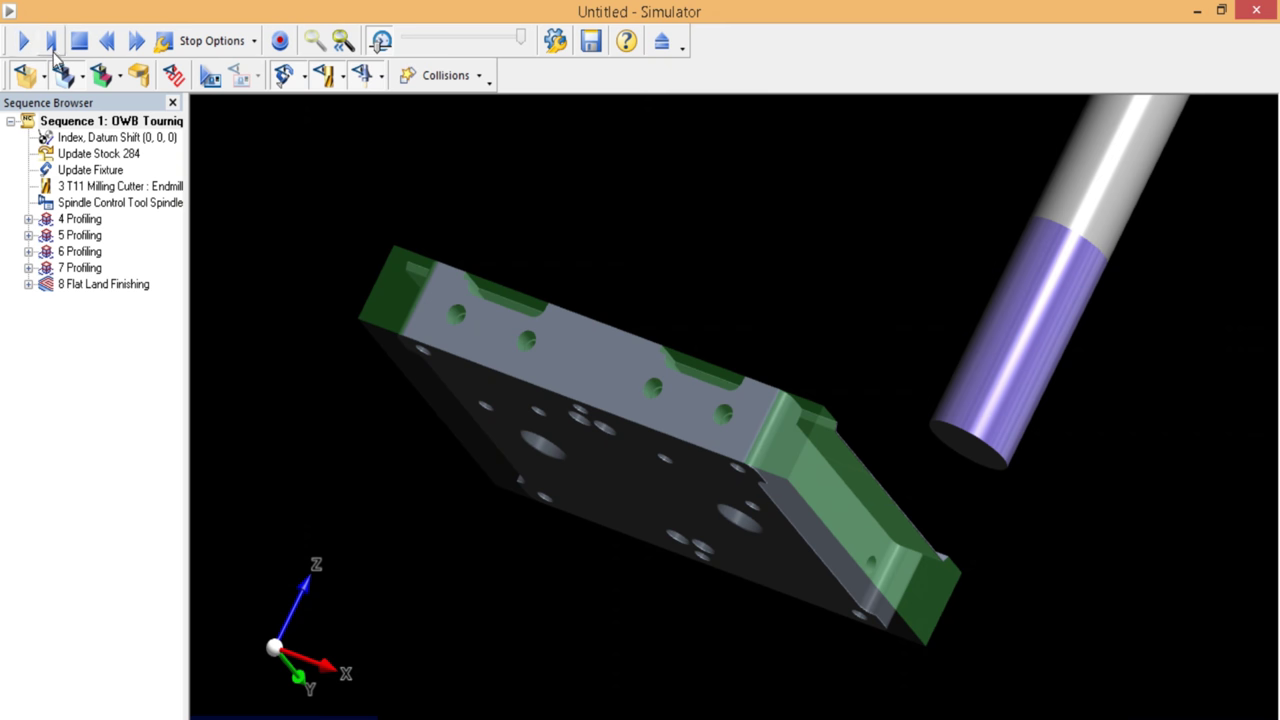
pyautogui.moveTo(600, 330); pyautogui.dragTo(697, 366, button='middle')
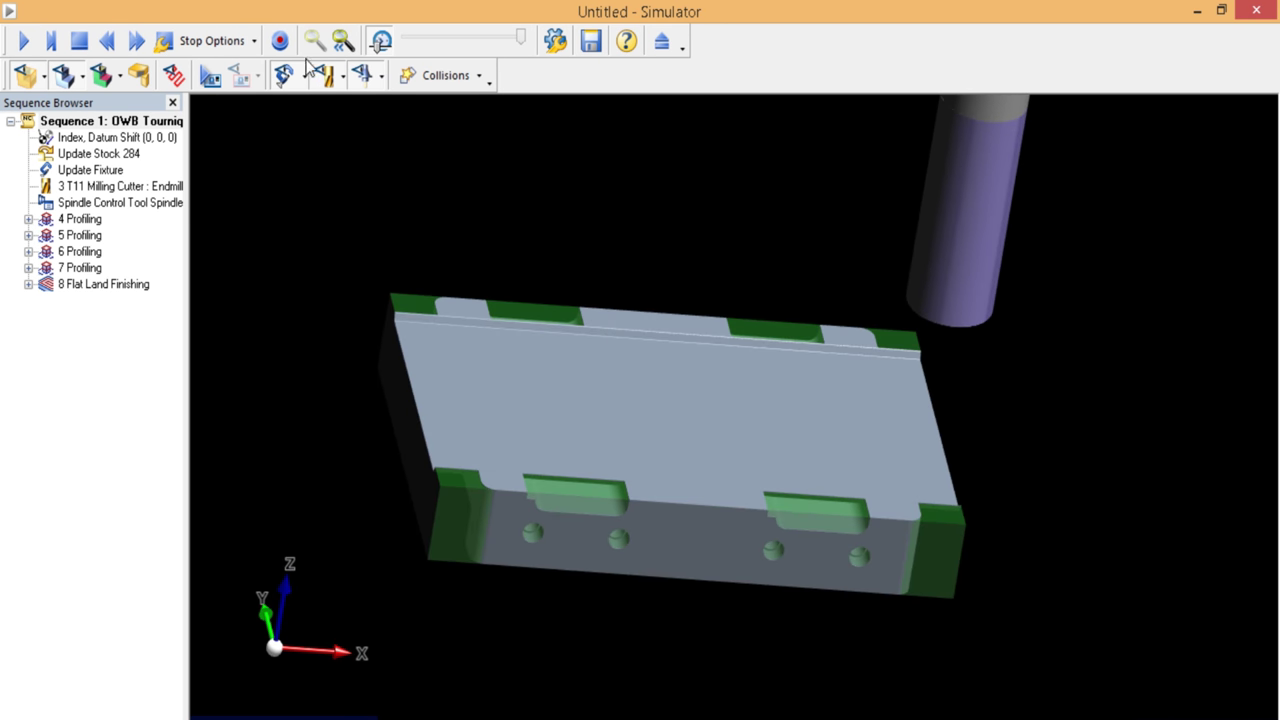
# - Rewind to raw stock and show the part and fixture inside the stock block
pyautogui.click(111, 55)
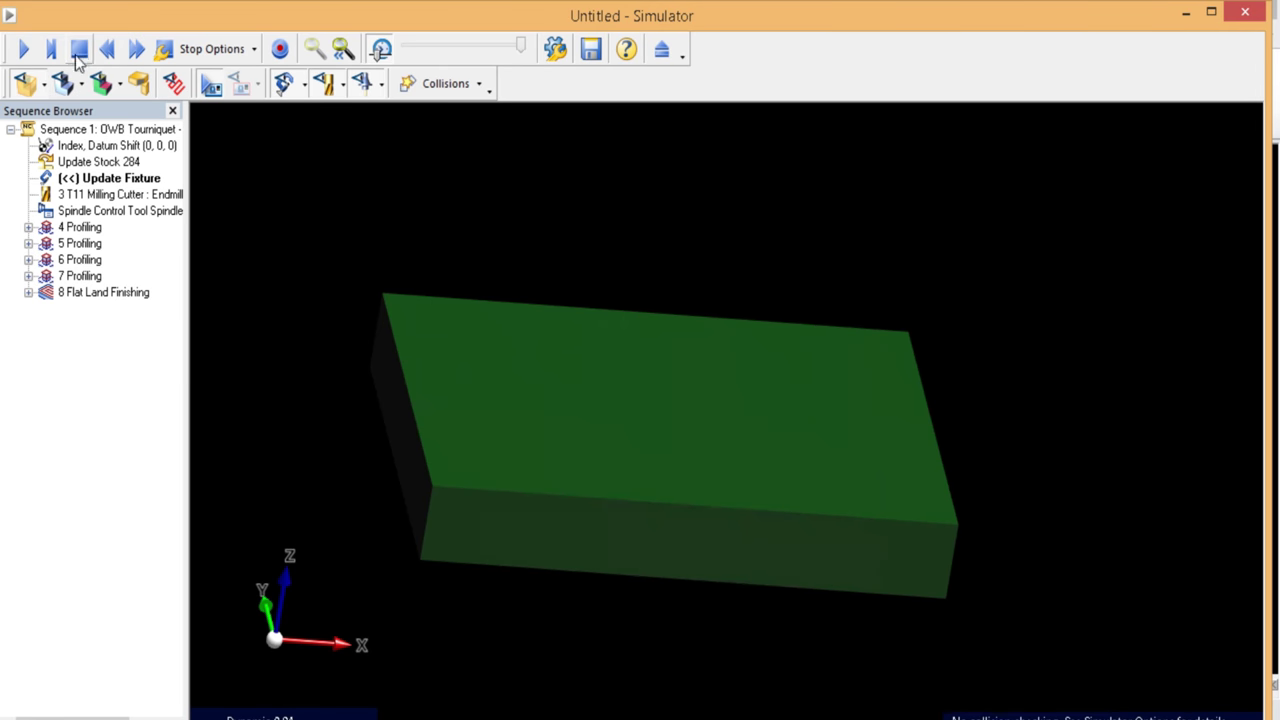
pyautogui.moveTo(755, 372); pyautogui.dragTo(503, 350)
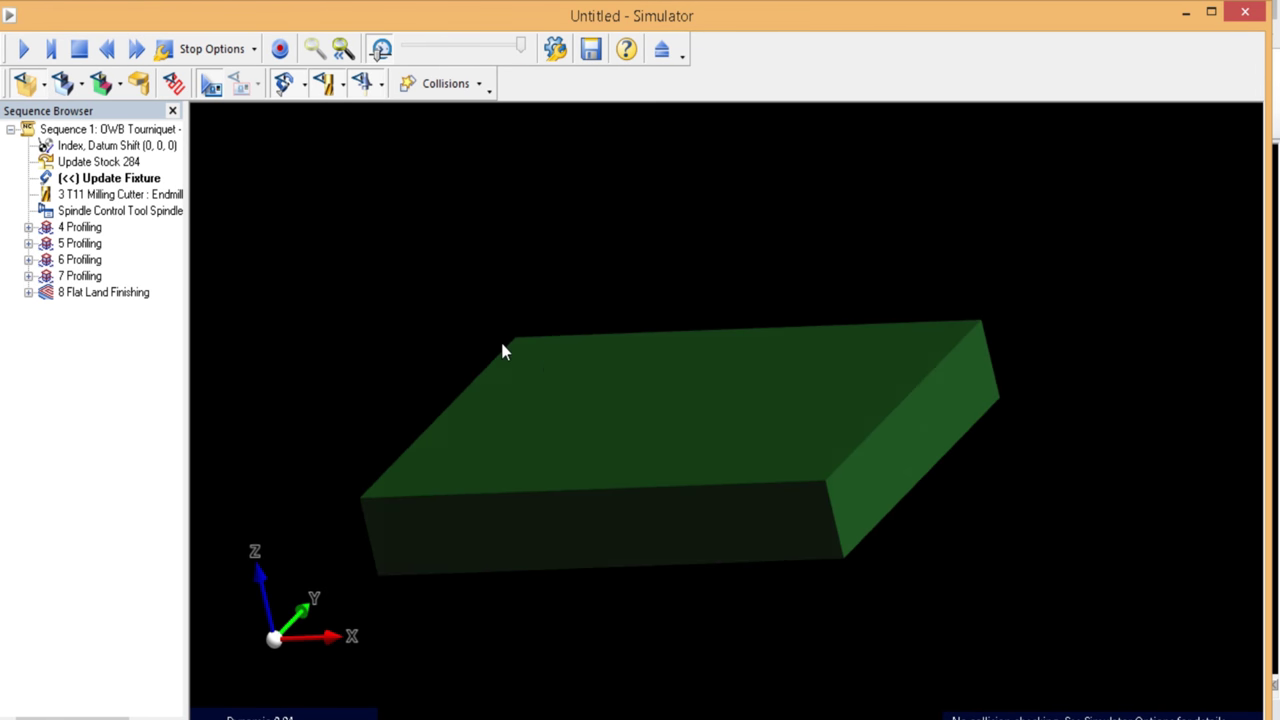
pyautogui.click(63, 84)
pyautogui.moveTo(526, 226); pyautogui.dragTo(650, 330)
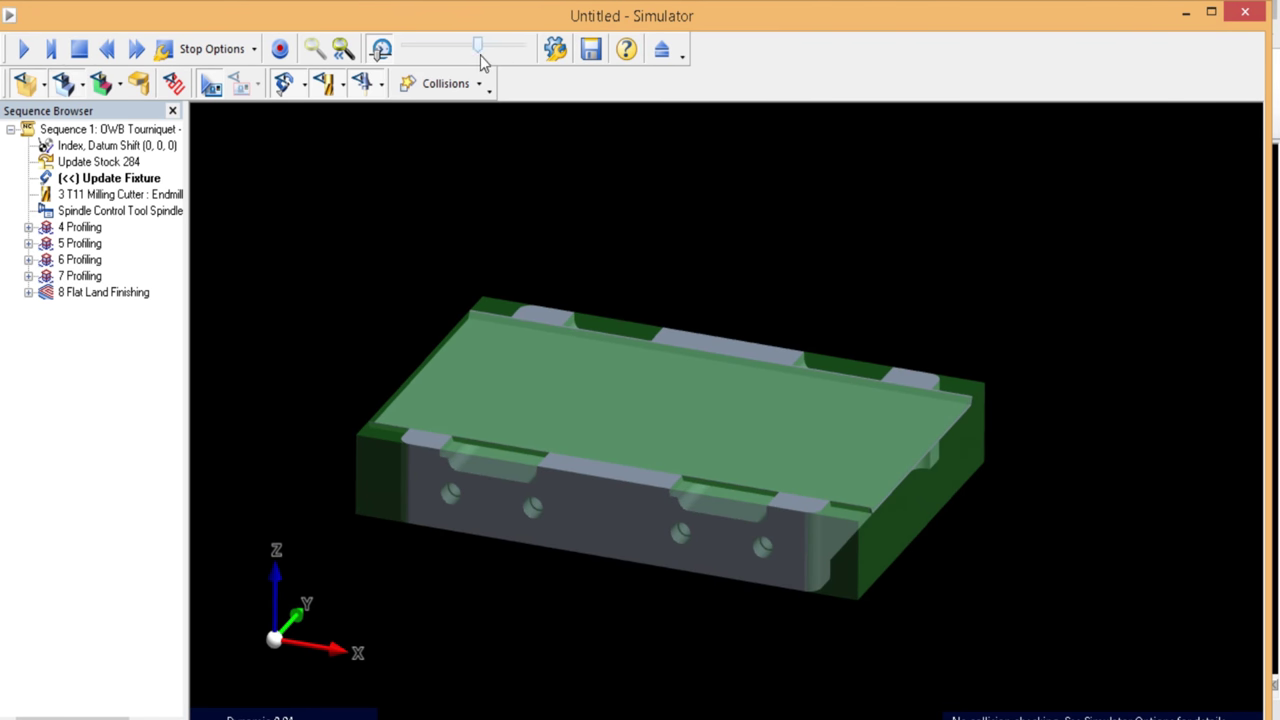
# - Play the machining at increased speed, orbiting and panning until flat land finishing completes
pyautogui.click(25, 53)
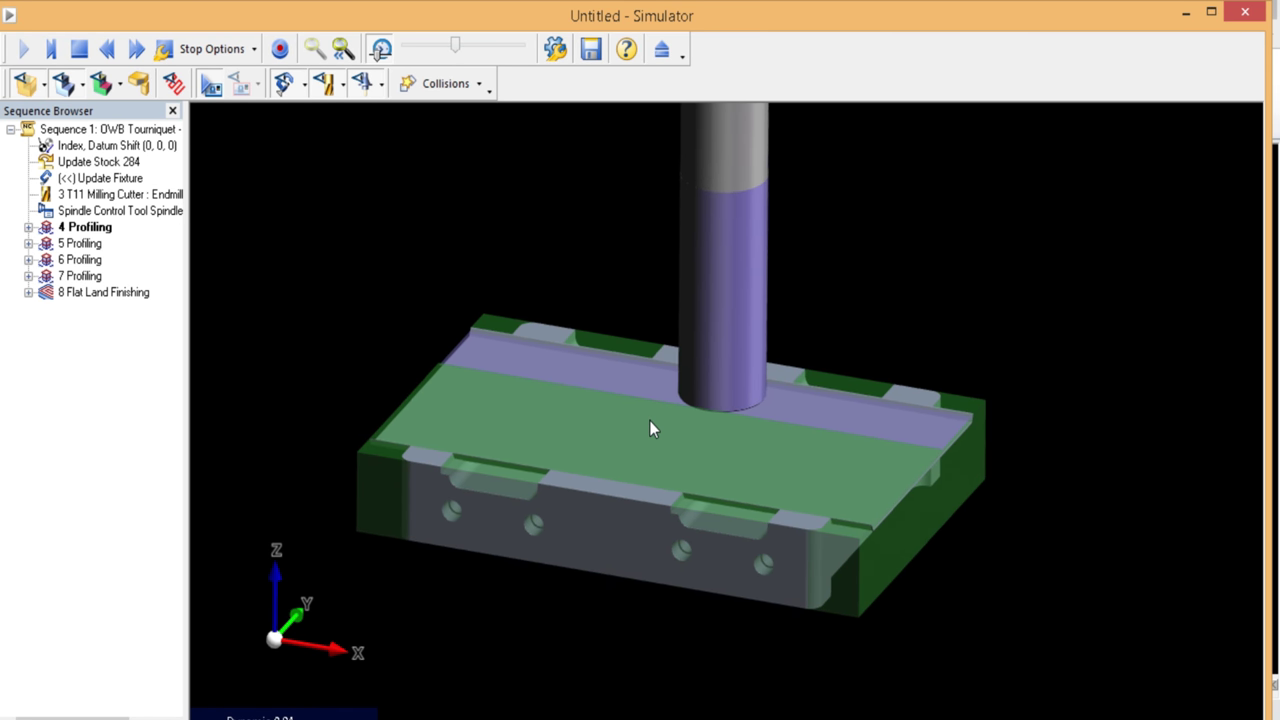
pyautogui.scroll(3, 649, 420)
pyautogui.moveTo(455, 47); pyautogui.dragTo(493, 64)
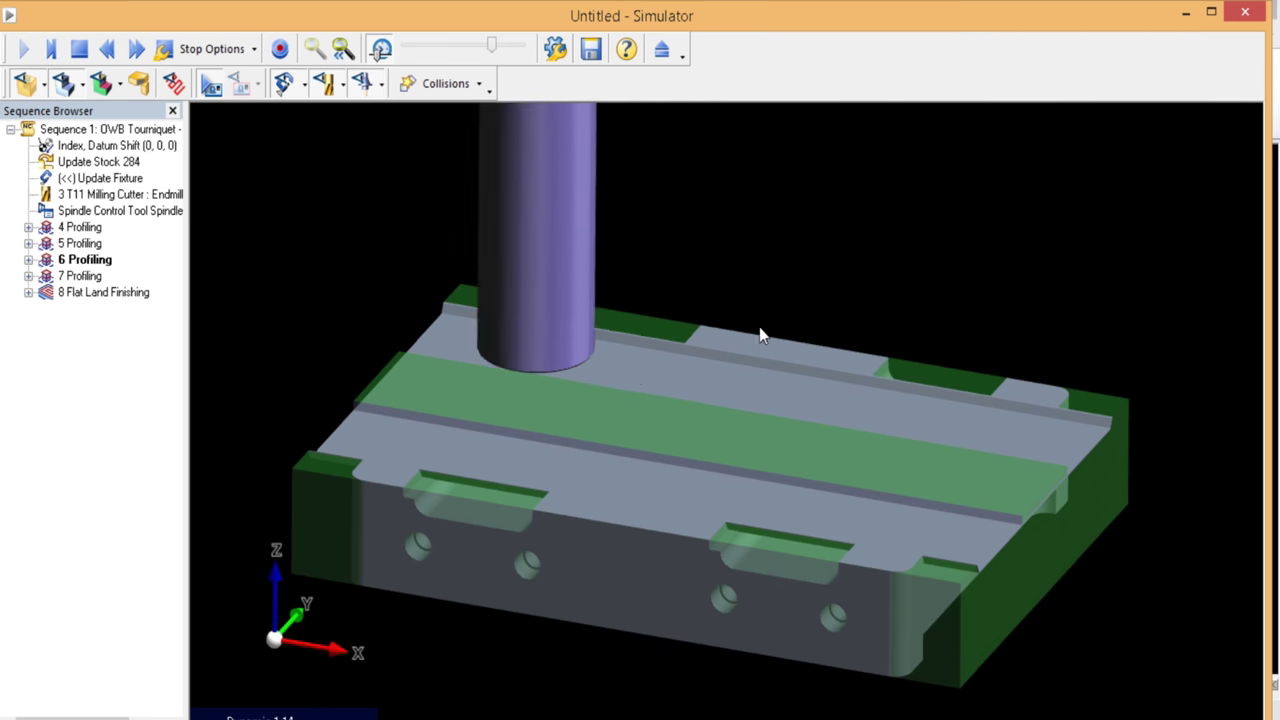
pyautogui.moveTo(692, 465); pyautogui.dragTo(771, 320, button='middle')
pyautogui.scroll(-2, 695, 456)
pyautogui.scroll(3, 706, 449)
pyautogui.scroll(1, 702, 358)
pyautogui.scroll(-2, 706, 357)
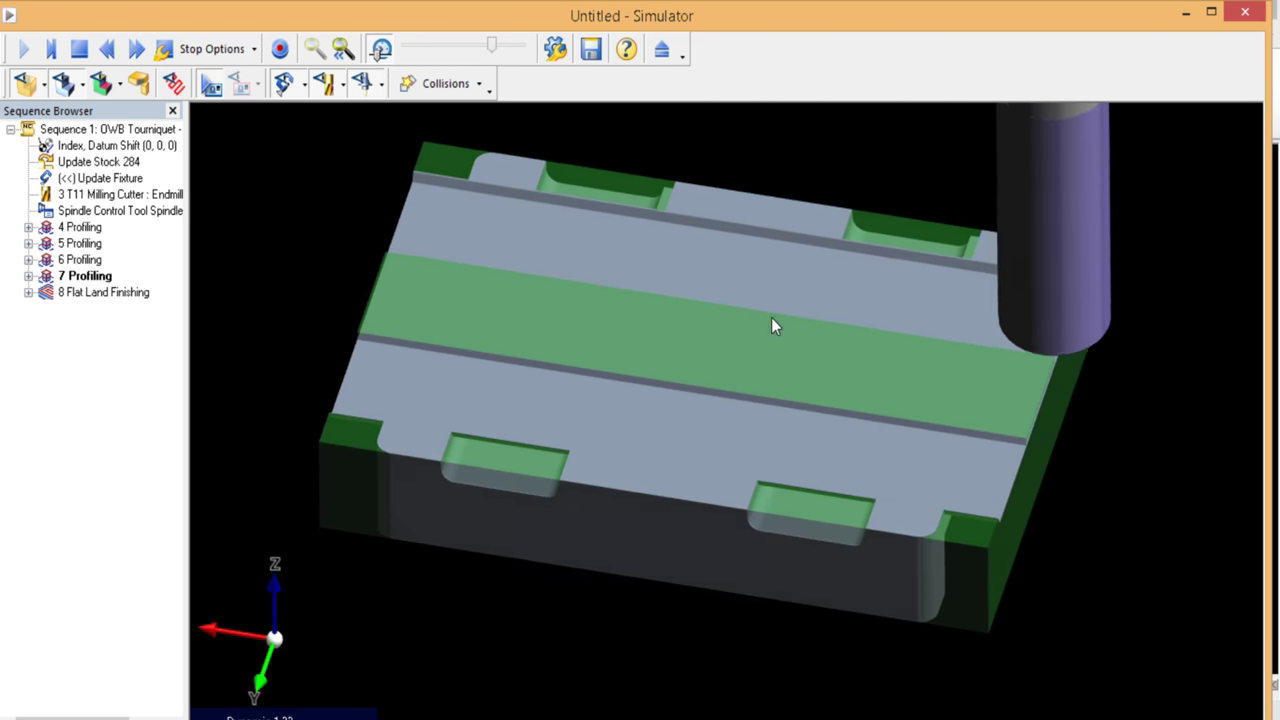
pyautogui.moveTo(800, 258); pyautogui.dragTo(813, 281, button='middle')
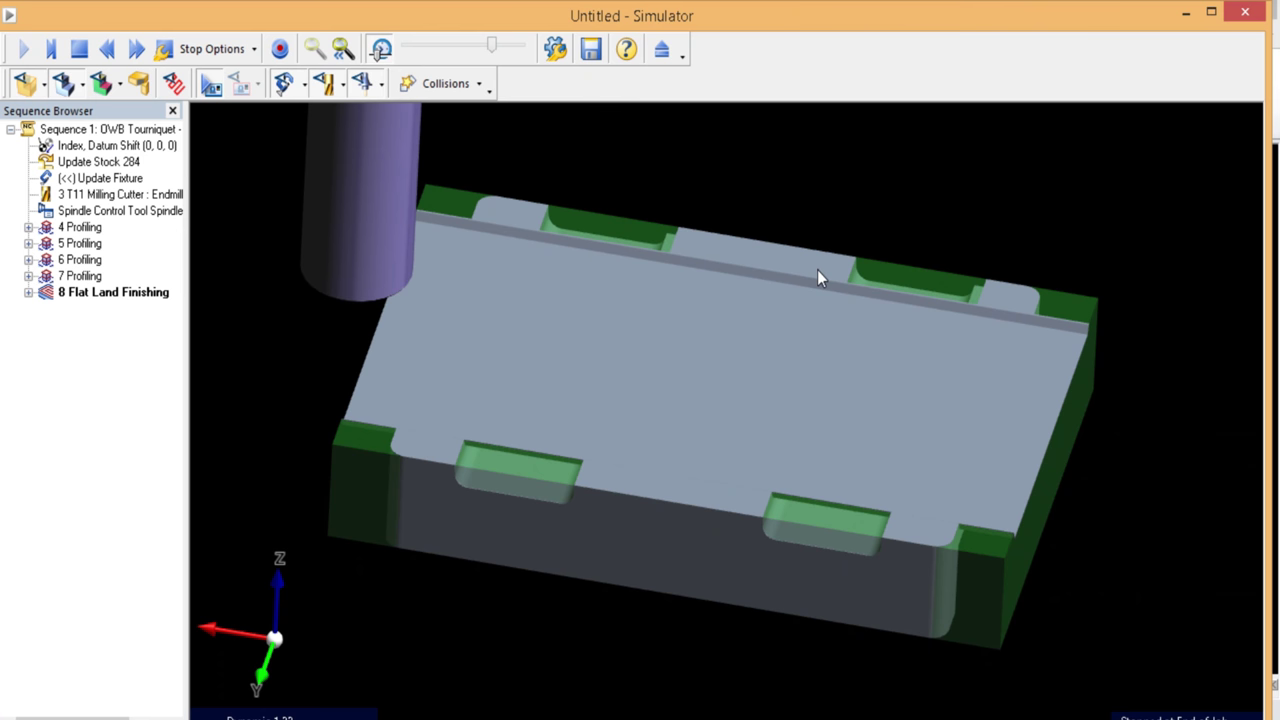
pyautogui.moveTo(880, 423); pyautogui.dragTo(721, 380, button='middle')
pyautogui.moveTo(565, 374); pyautogui.dragTo(591, 309, button='middle')
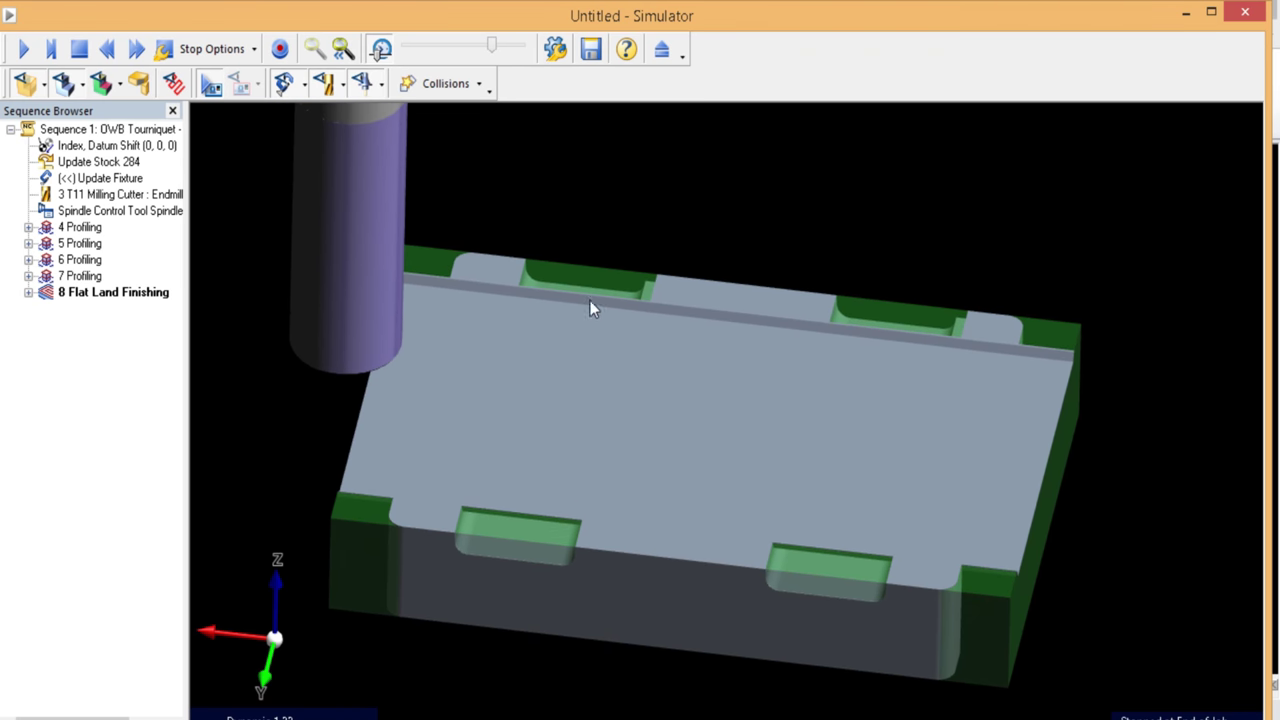
# - Close the simulator, orbit the insert toolpaths, and switch to the Documents folder in File Explorer
pyautogui.click(661, 50)
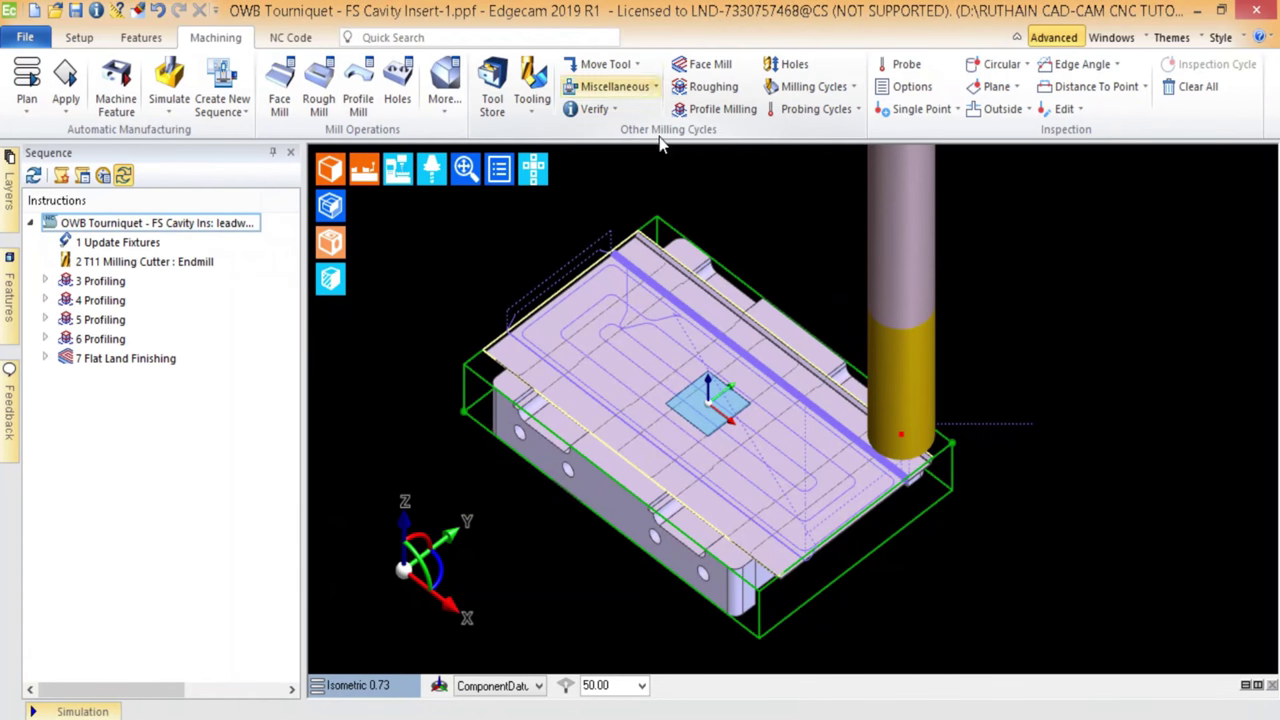
pyautogui.moveTo(700, 375); pyautogui.dragTo(690, 400, button='middle')
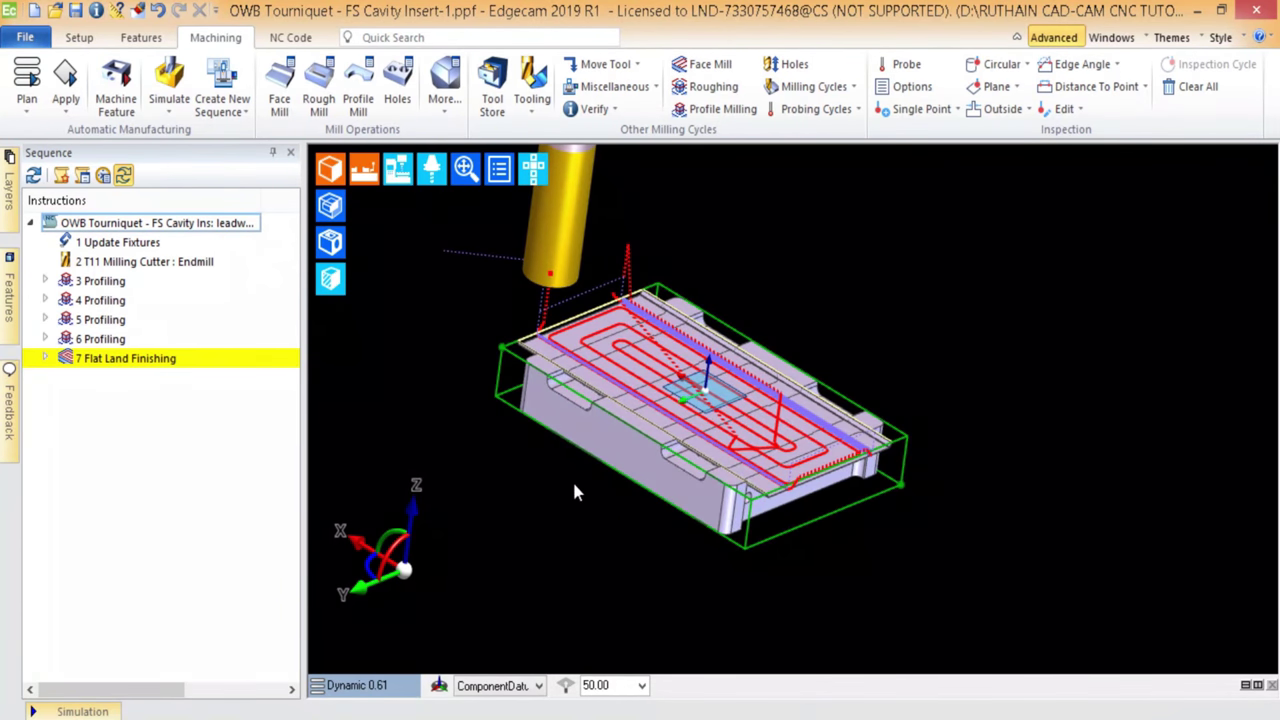
pyautogui.moveTo(381, 719)
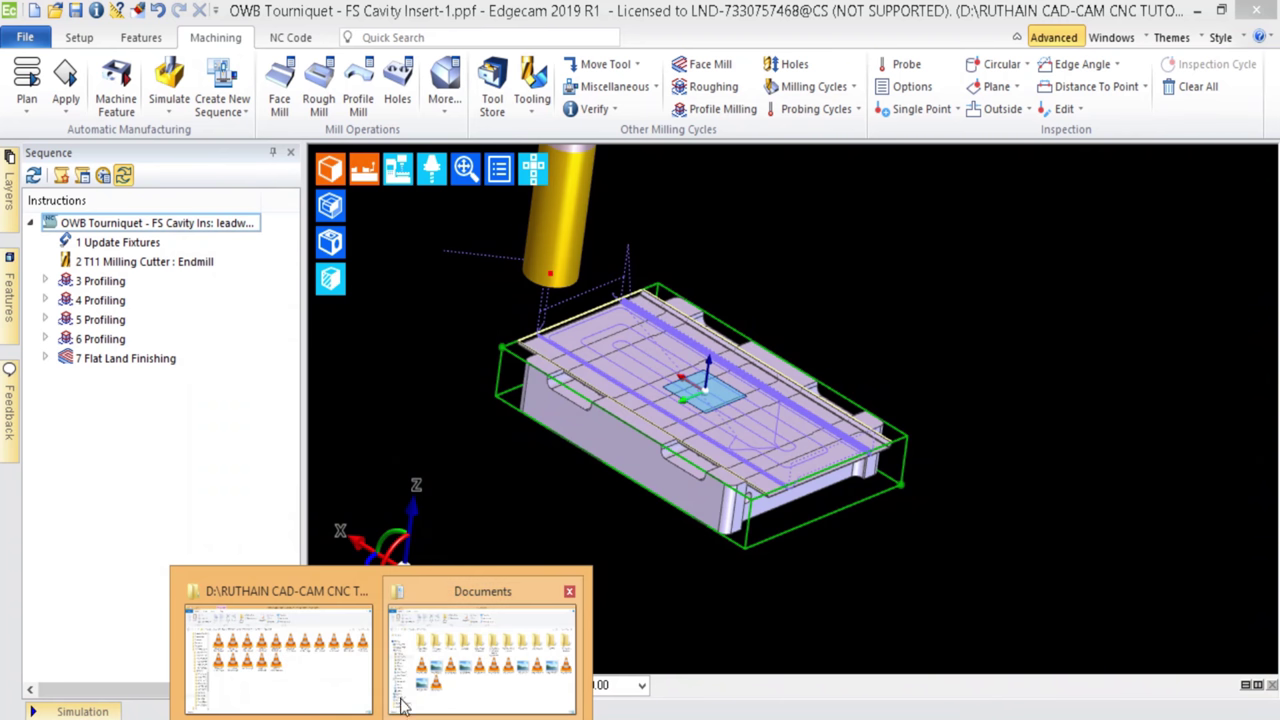
pyautogui.click(490, 673)
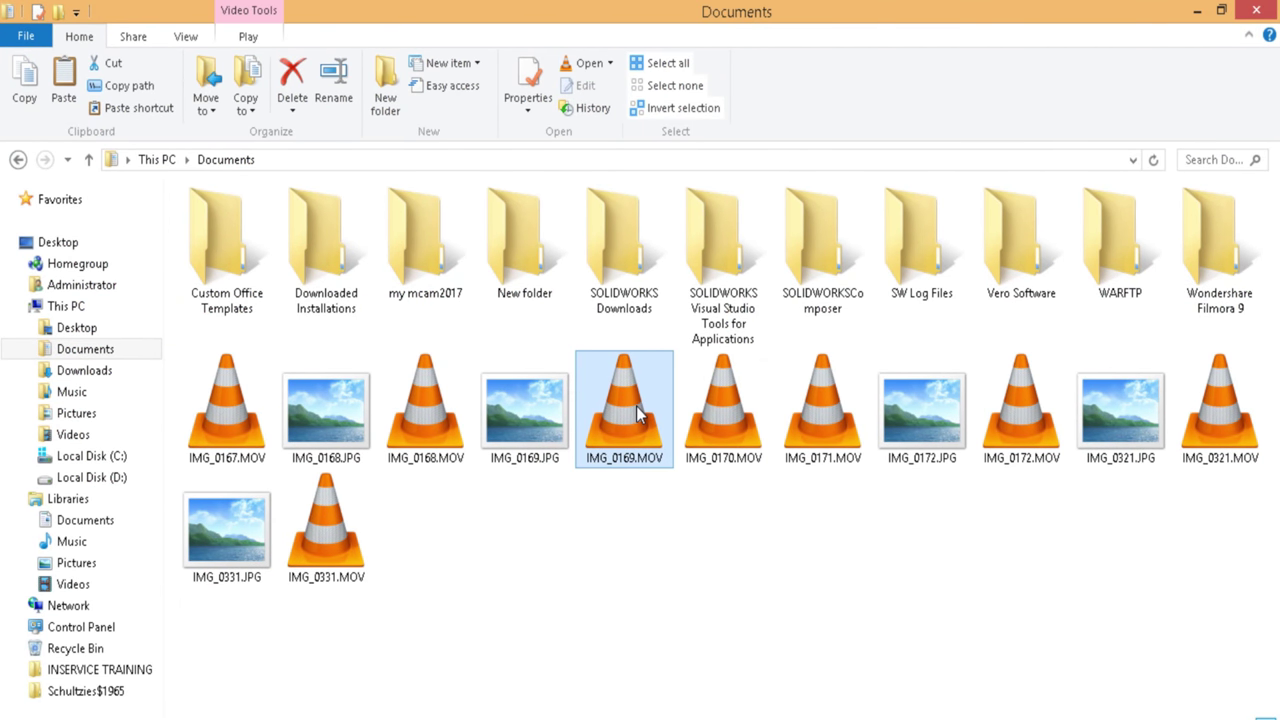
pyautogui.doubleClick(638, 415)
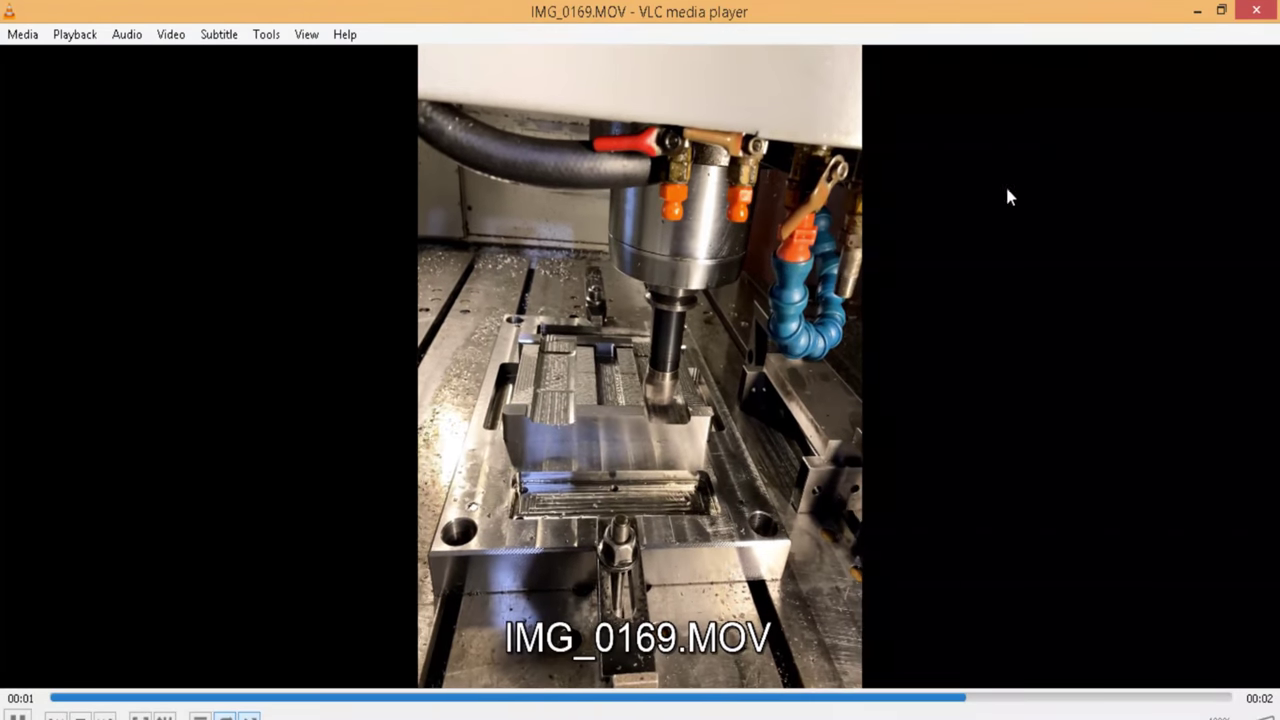
pyautogui.click(1256, 10)
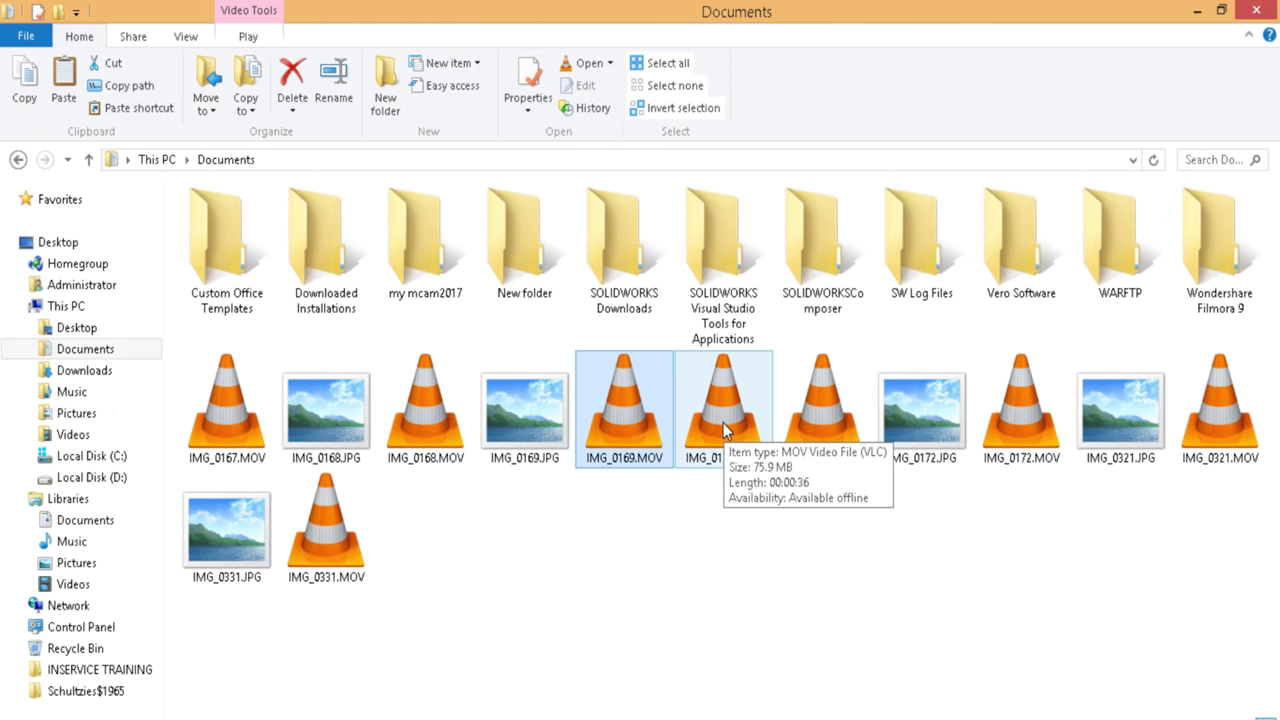
pyautogui.doubleClick(426, 410)
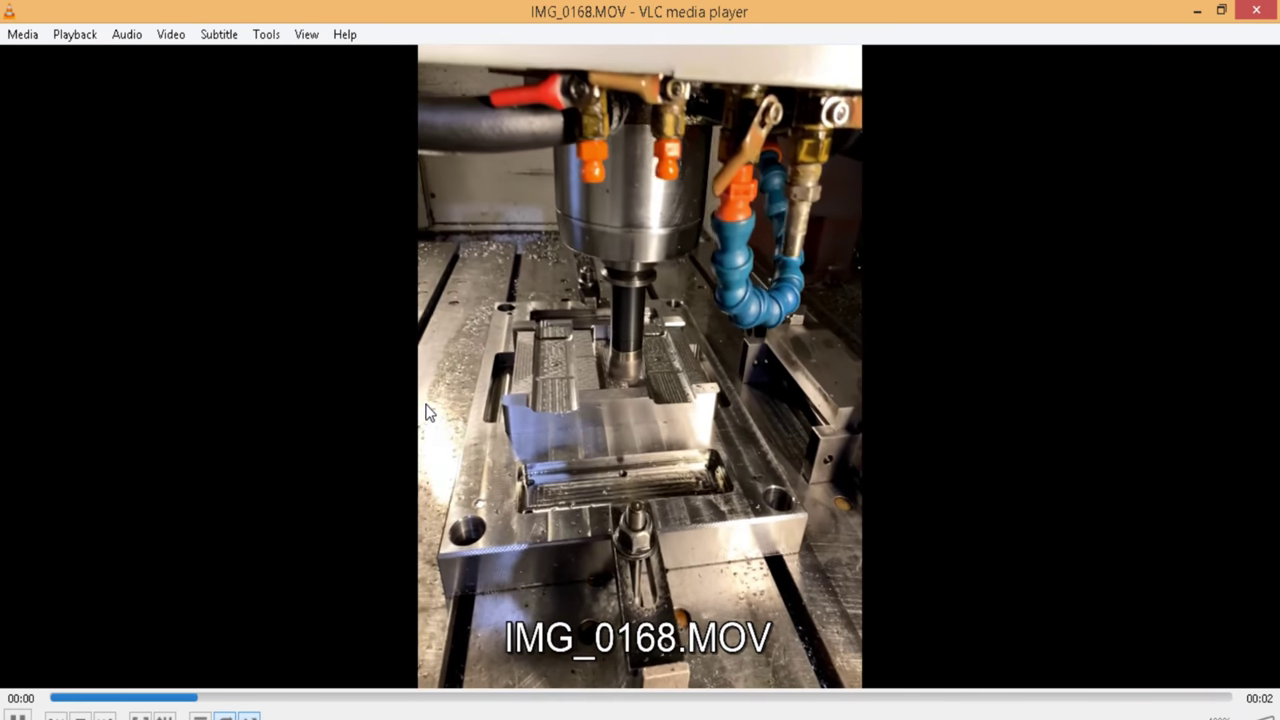
pyautogui.click(1257, 11)
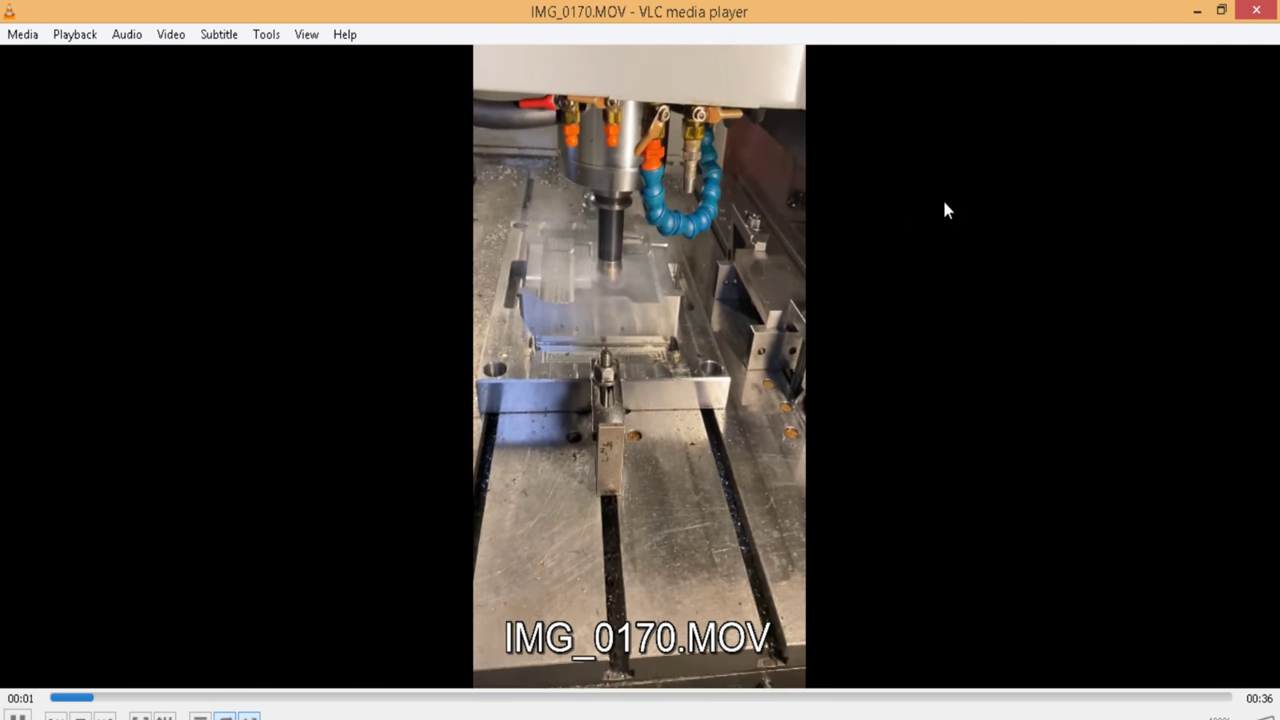
pyautogui.click(1255, 11)
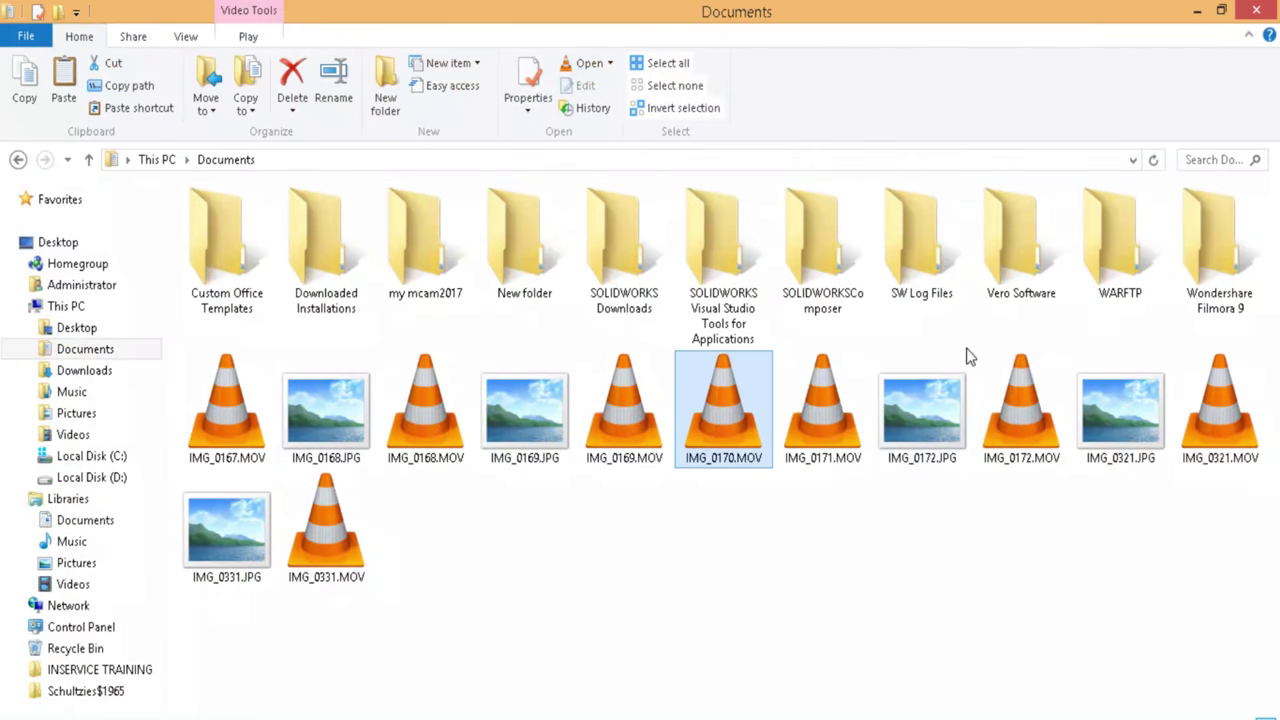
# - Play IMG_0167.MOV in VLC full screen with volume raised to 120%
pyautogui.doubleClick(240, 416)
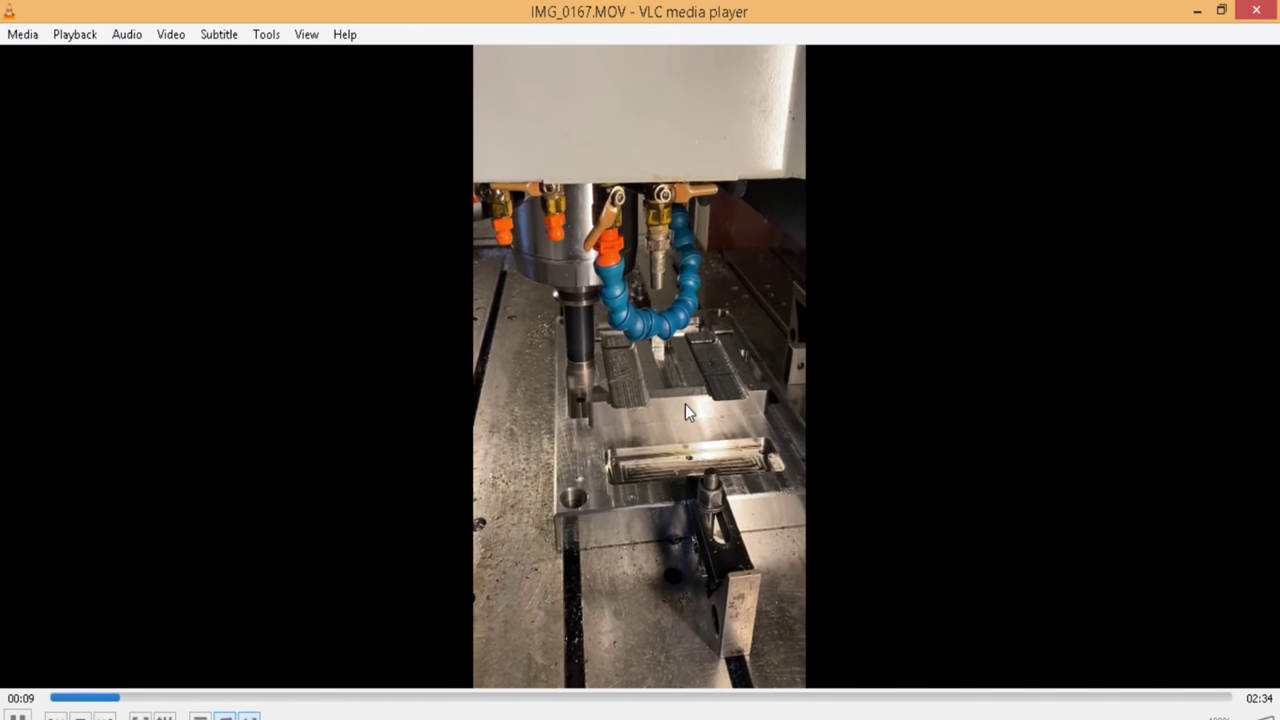
pyautogui.scroll(4, 617, 384)
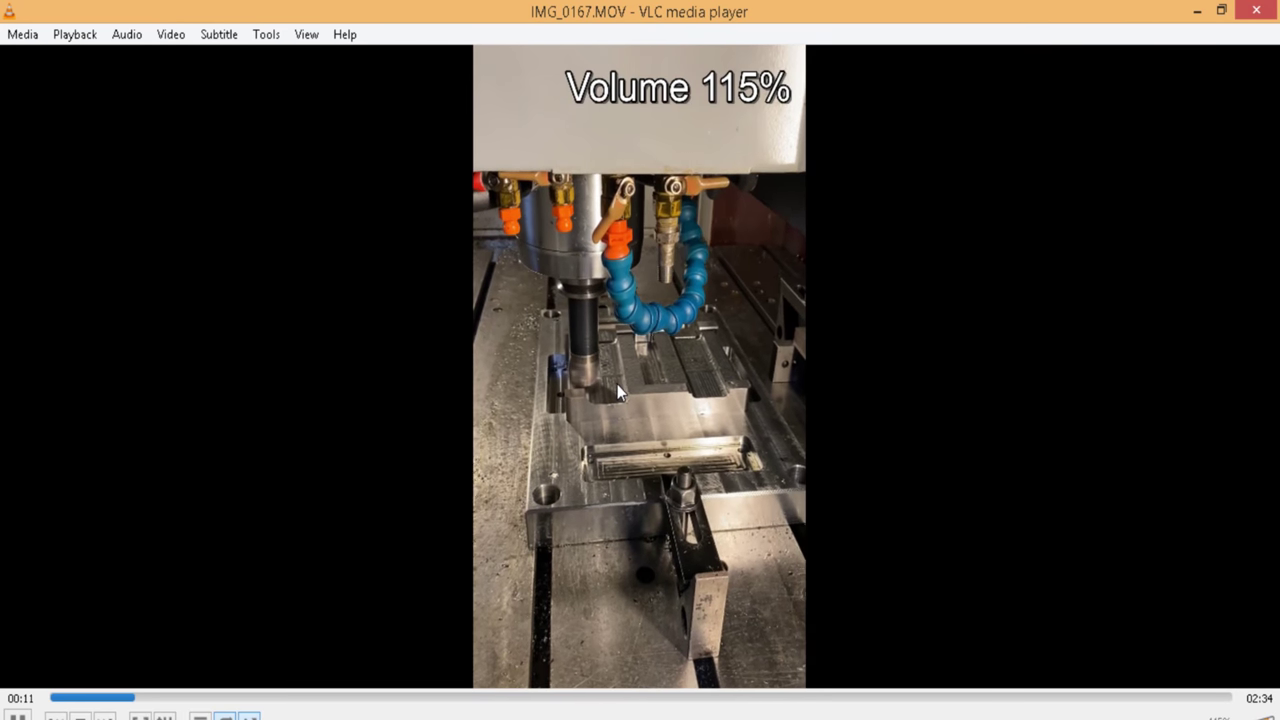
pyautogui.doubleClick(632, 388)
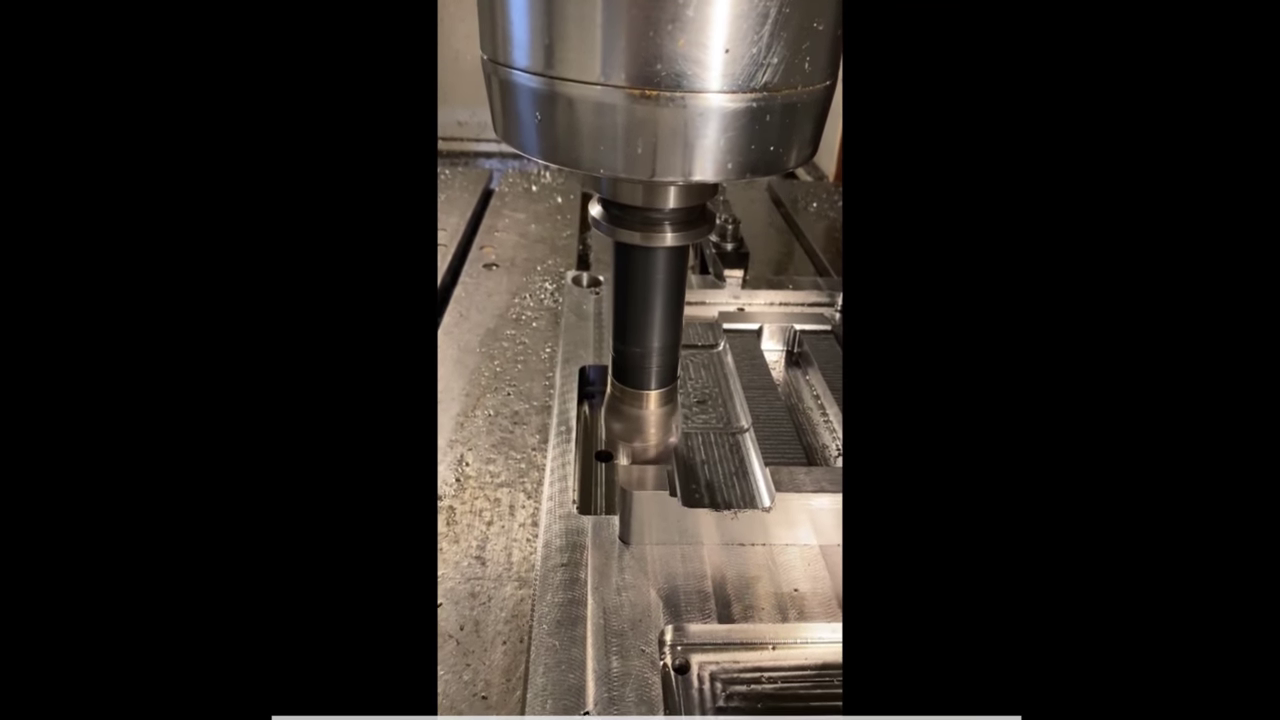
# - Jump ahead in IMG_0167.MOV, then close VLC to return to Documents
pyautogui.click(736, 716)
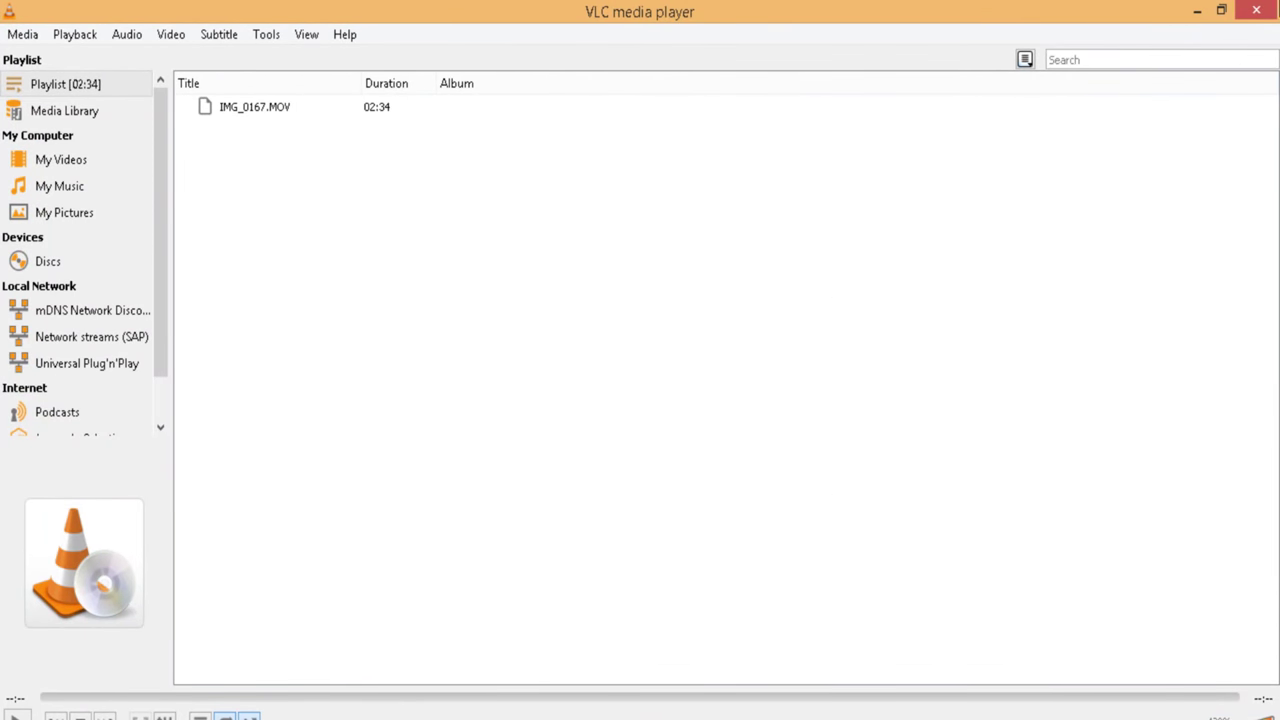
pyautogui.click(1256, 11)
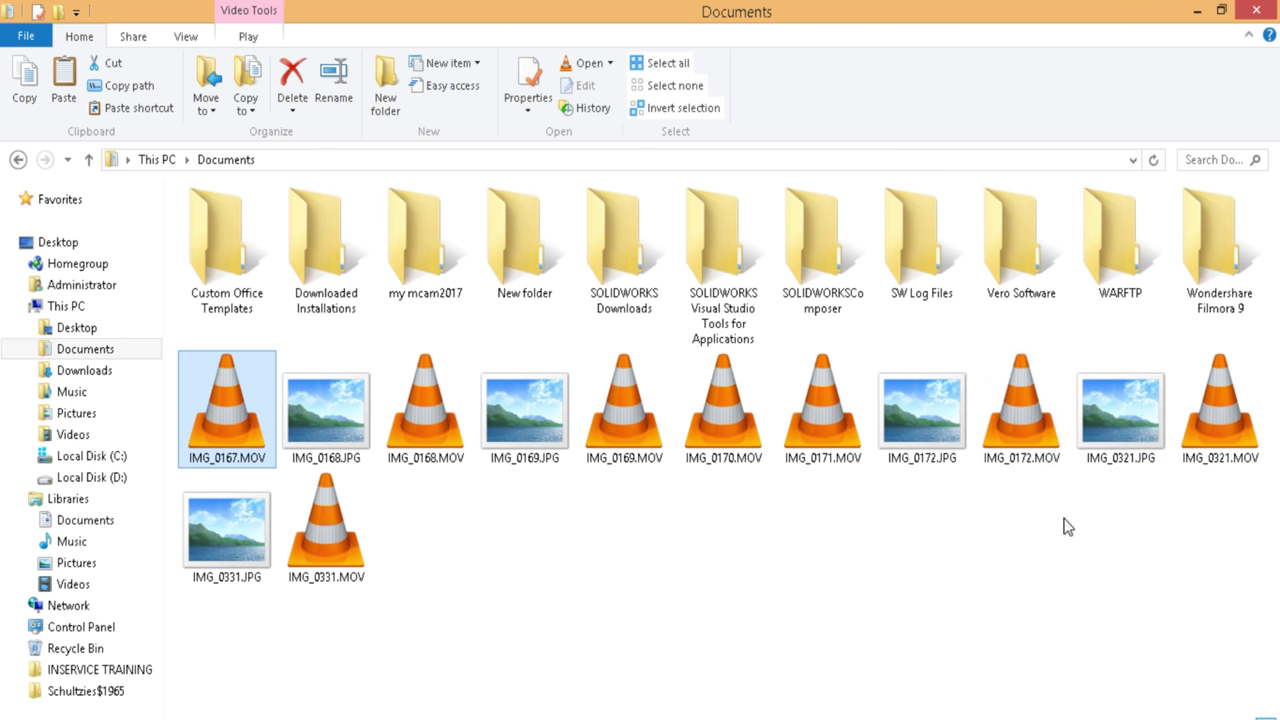
pyautogui.click(1016, 413)
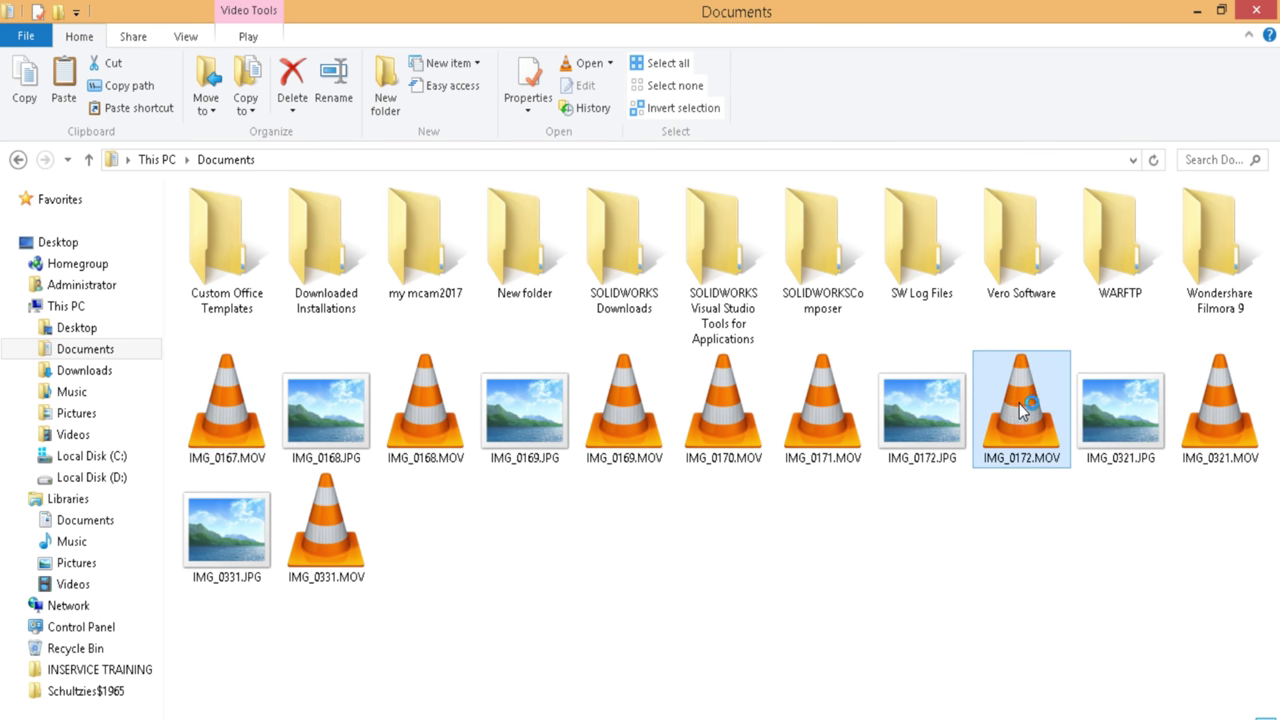
pyautogui.doubleClick(1019, 403)
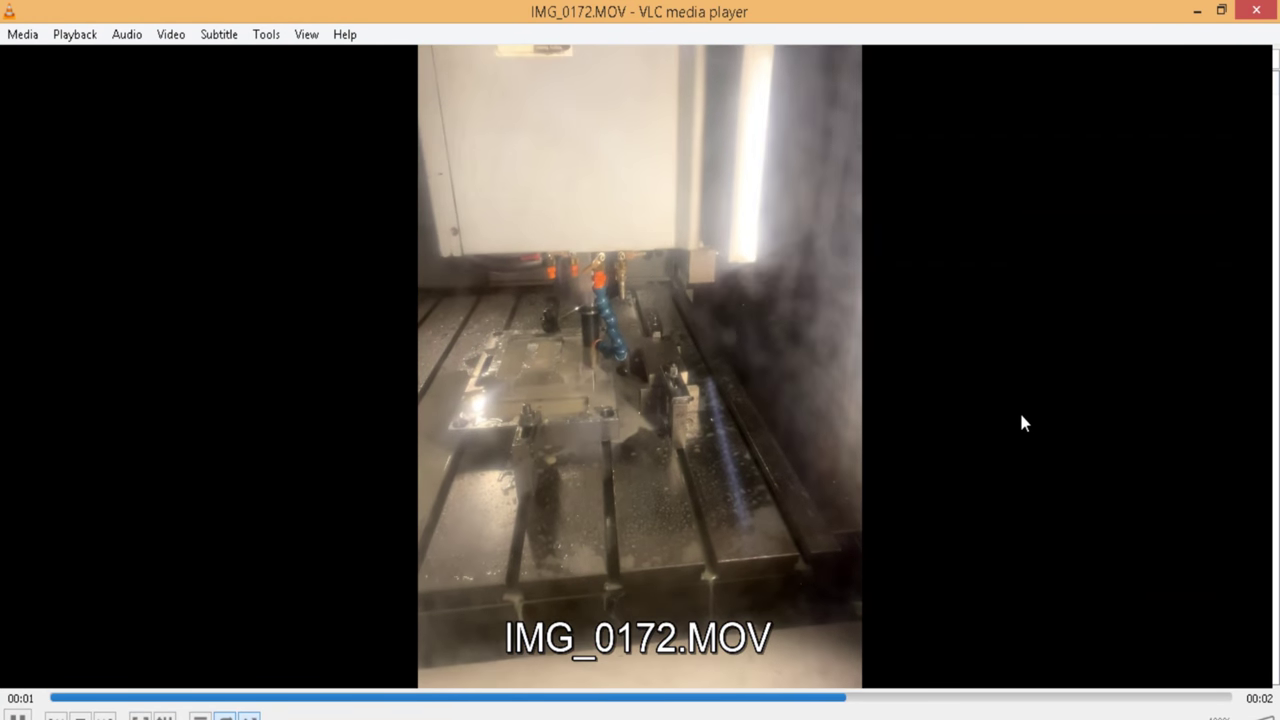
pyautogui.click(1256, 10)
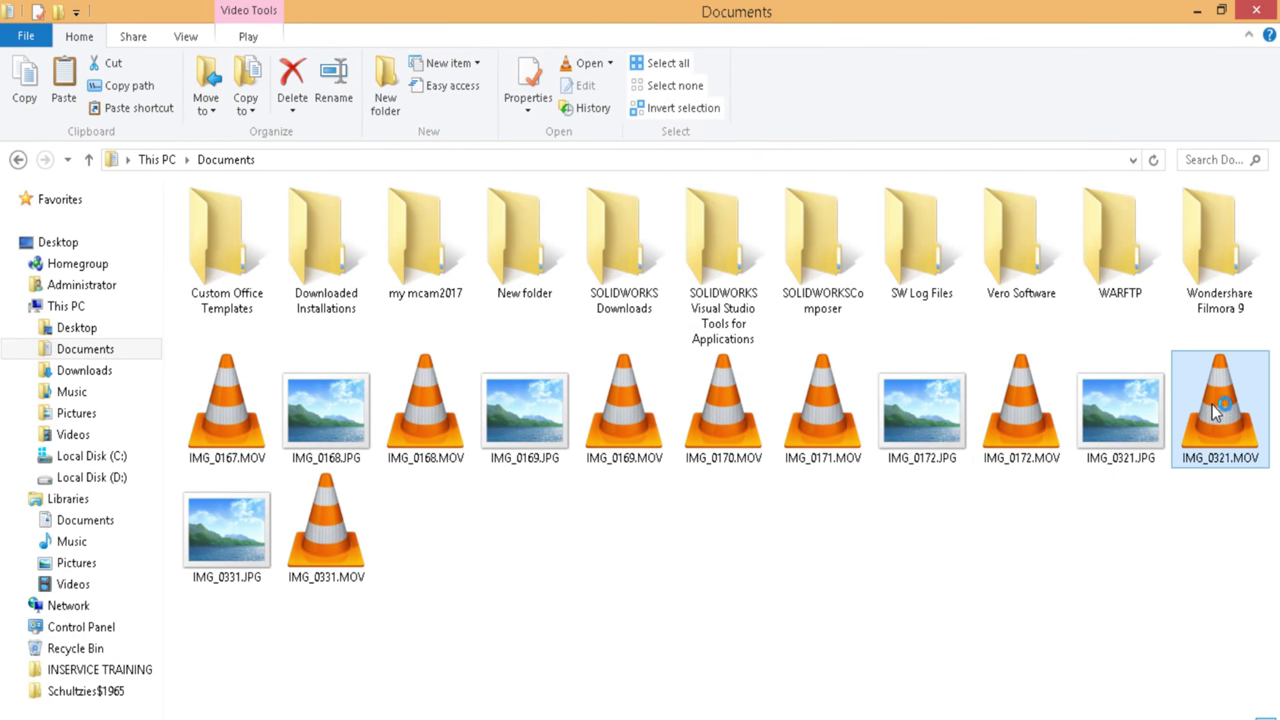
pyautogui.doubleClick(1214, 412)
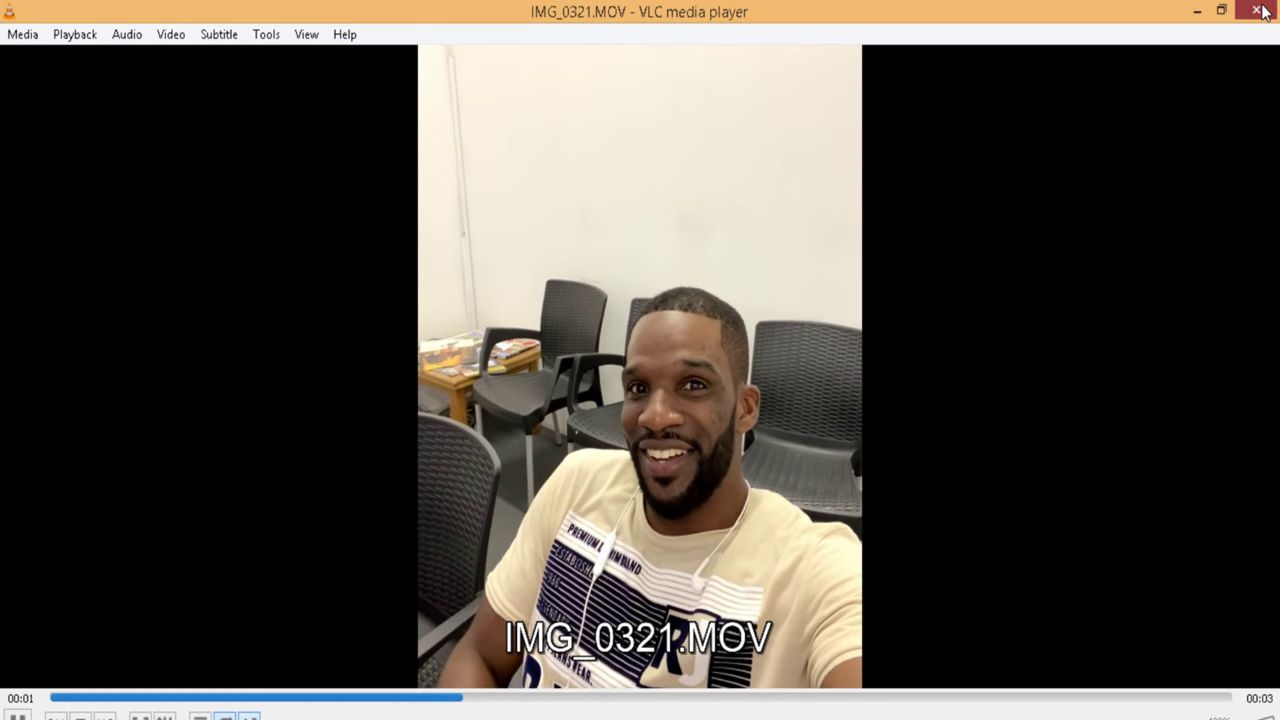
pyautogui.hotkey('ctrl', 'q')
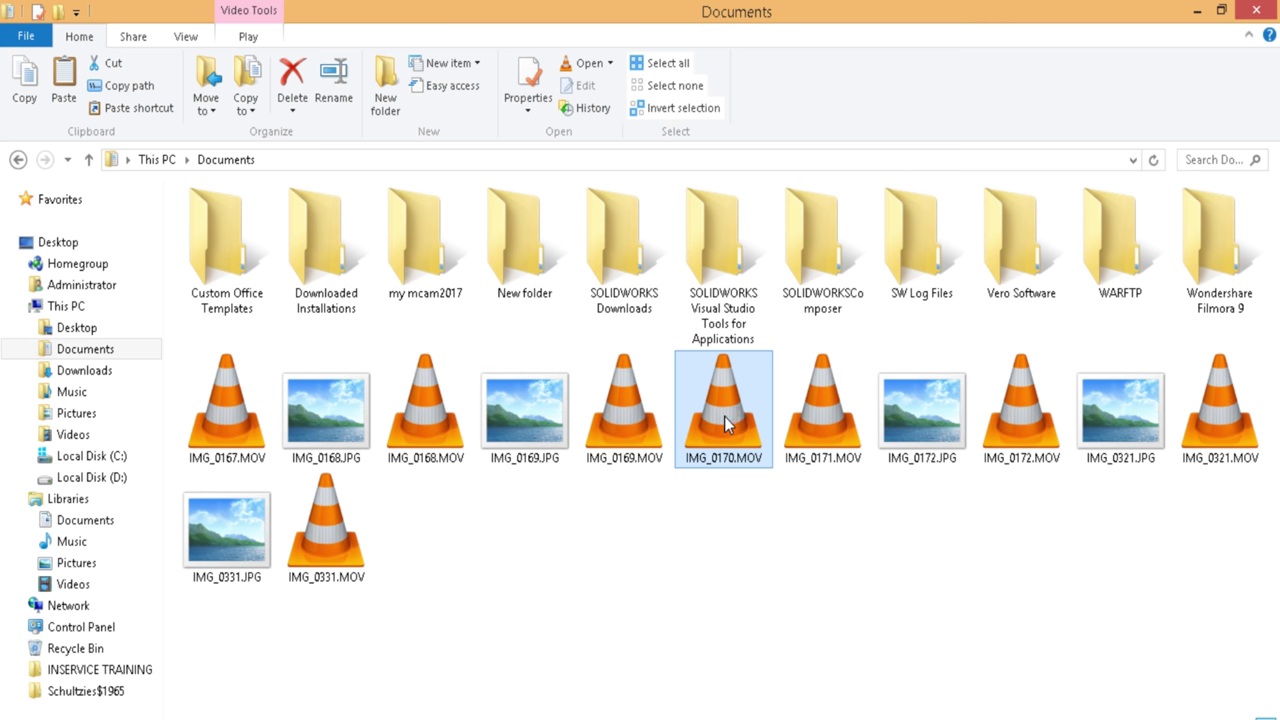
# - Play IMG_0170.MOV, skip ahead to about 00:31, then close it and open IMG_0169.MOV
pyautogui.doubleClick(724, 416)
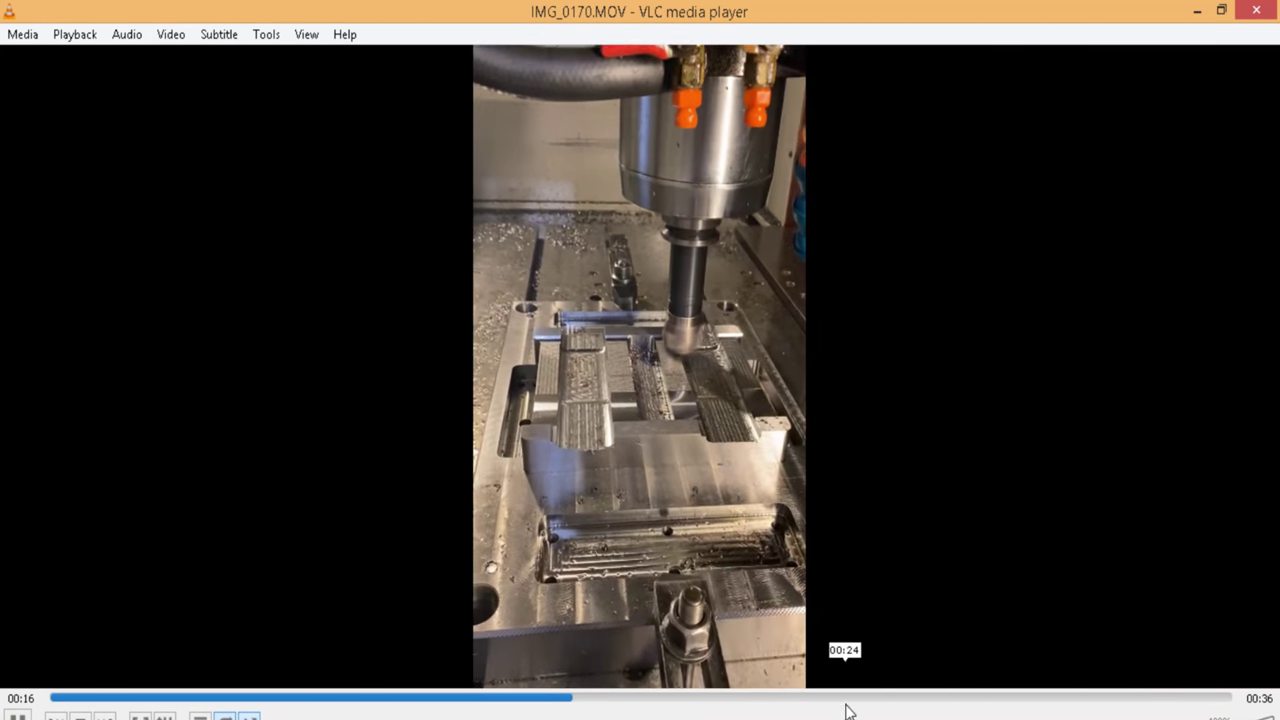
pyautogui.click(908, 697)
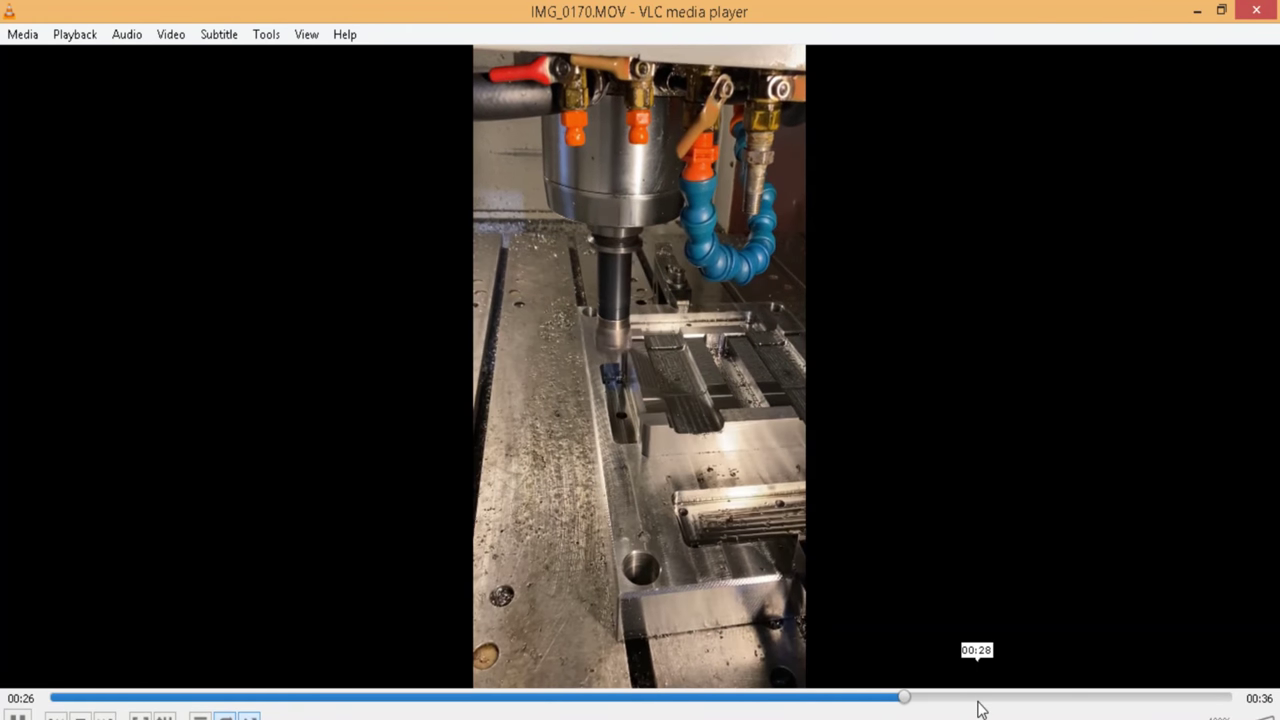
pyautogui.click(977, 697)
pyautogui.click(1040, 698)
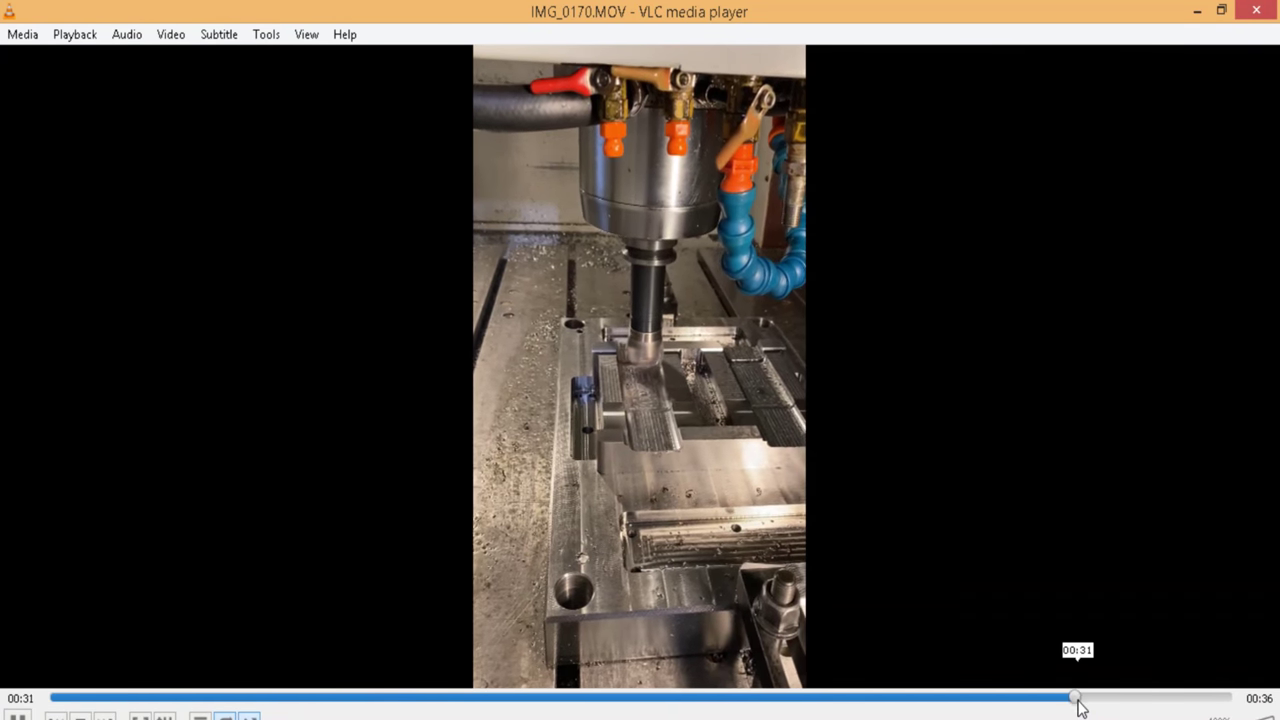
pyautogui.click(1134, 698)
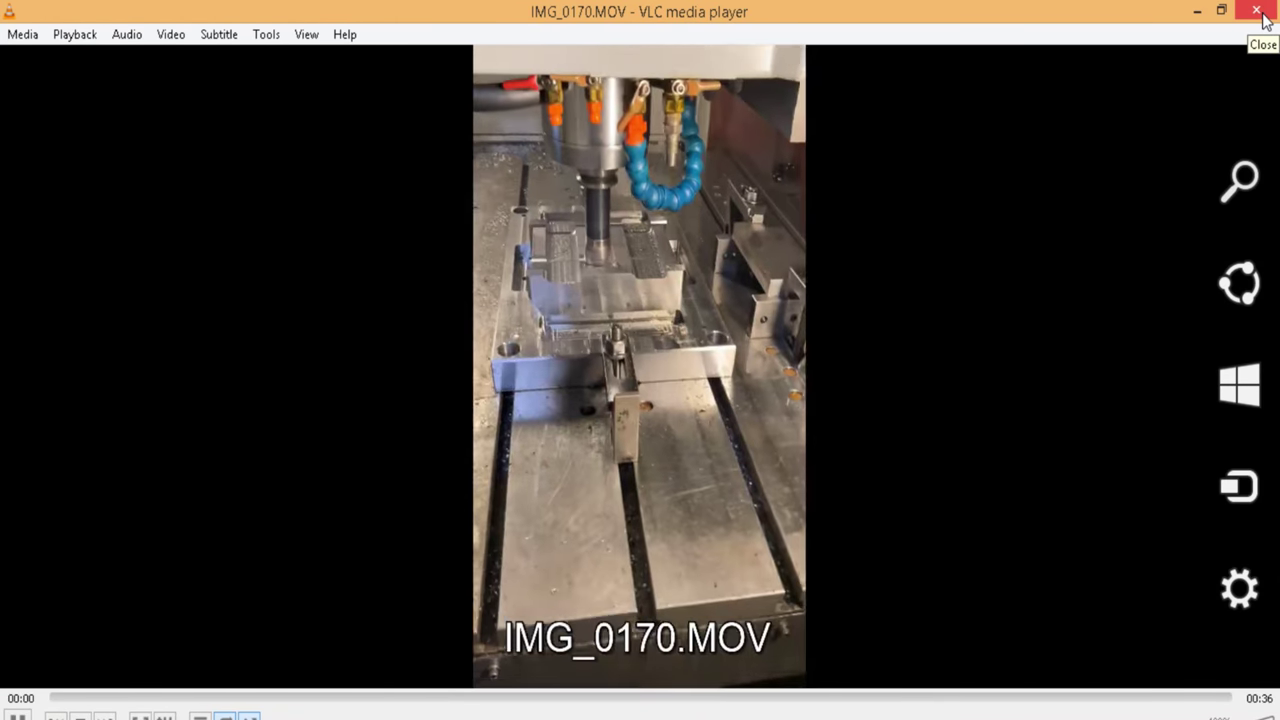
pyautogui.click(1256, 12)
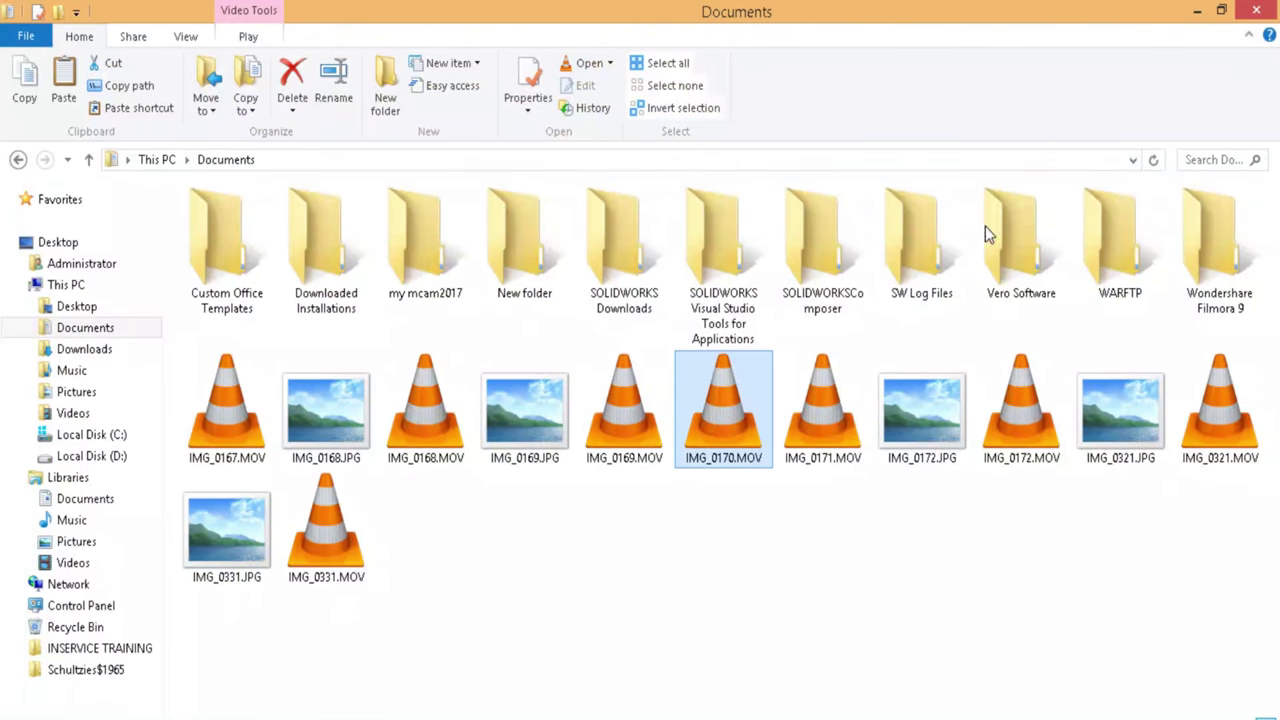
pyautogui.doubleClick(638, 408)
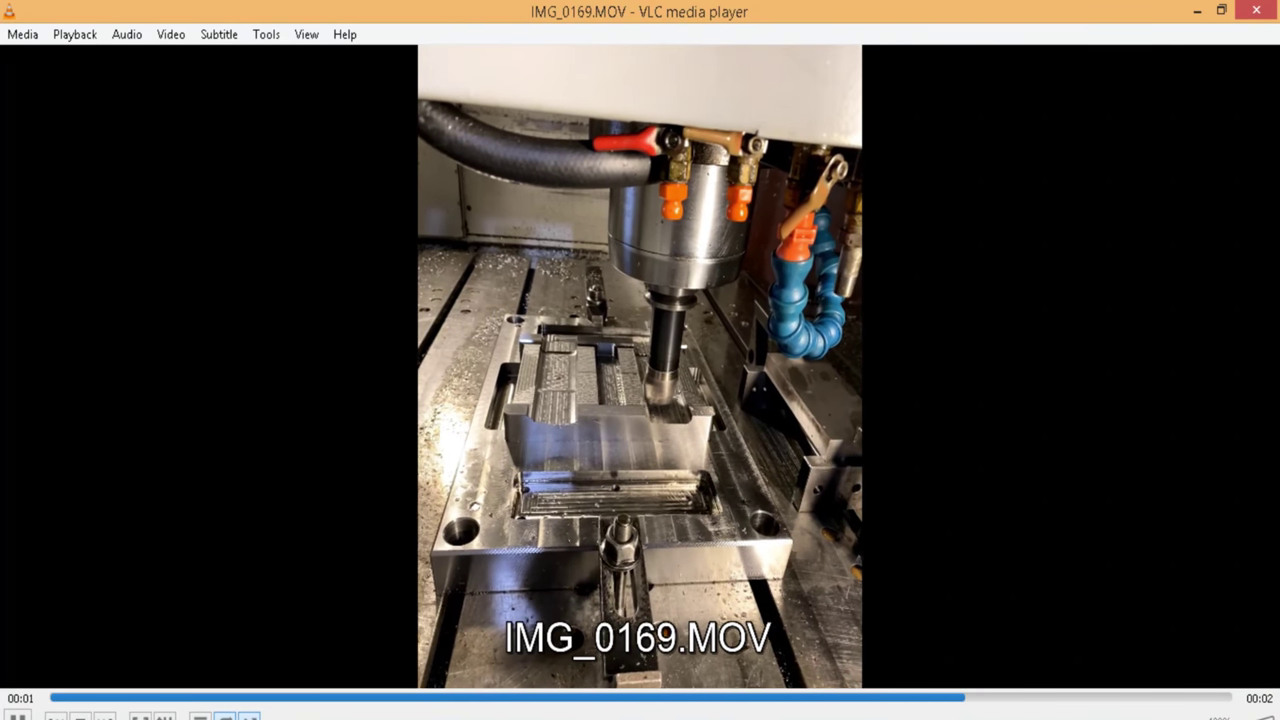
# - Close IMG_0169.MOV, briefly replay IMG_0168.MOV, then close it and the IMG_0167.MOV playback
pyautogui.click(1256, 12)
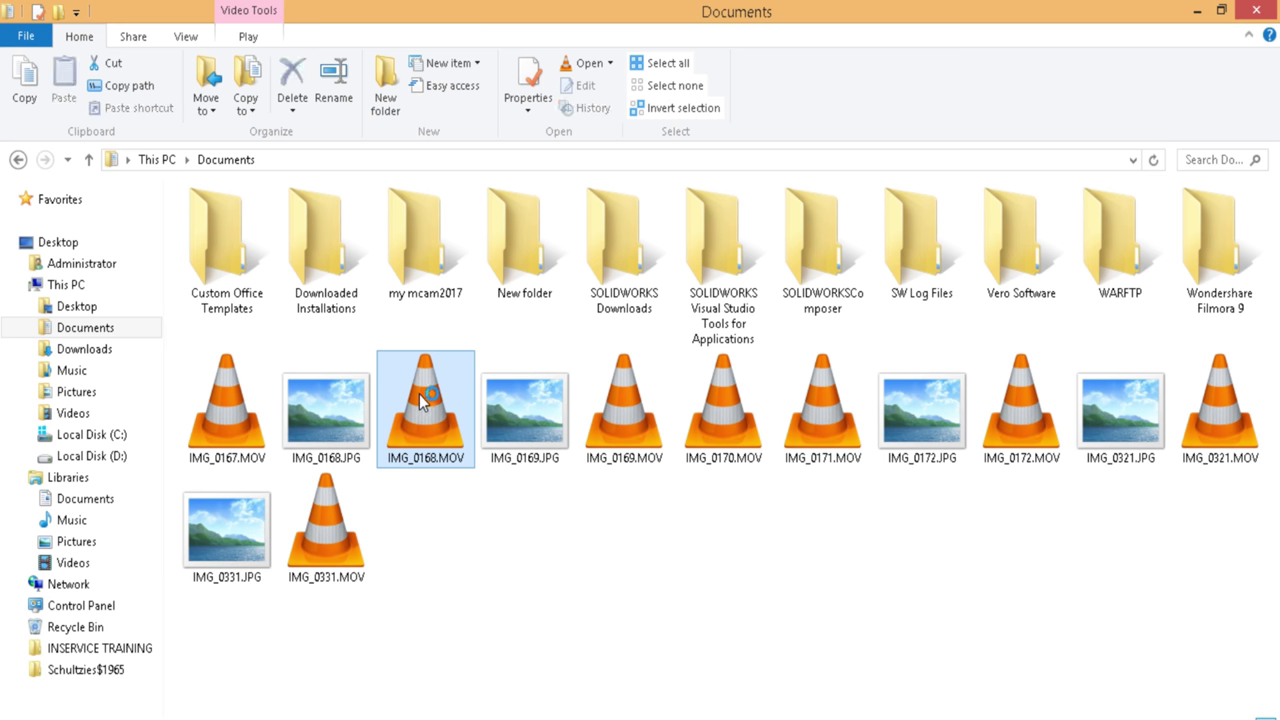
pyautogui.doubleClick(420, 400)
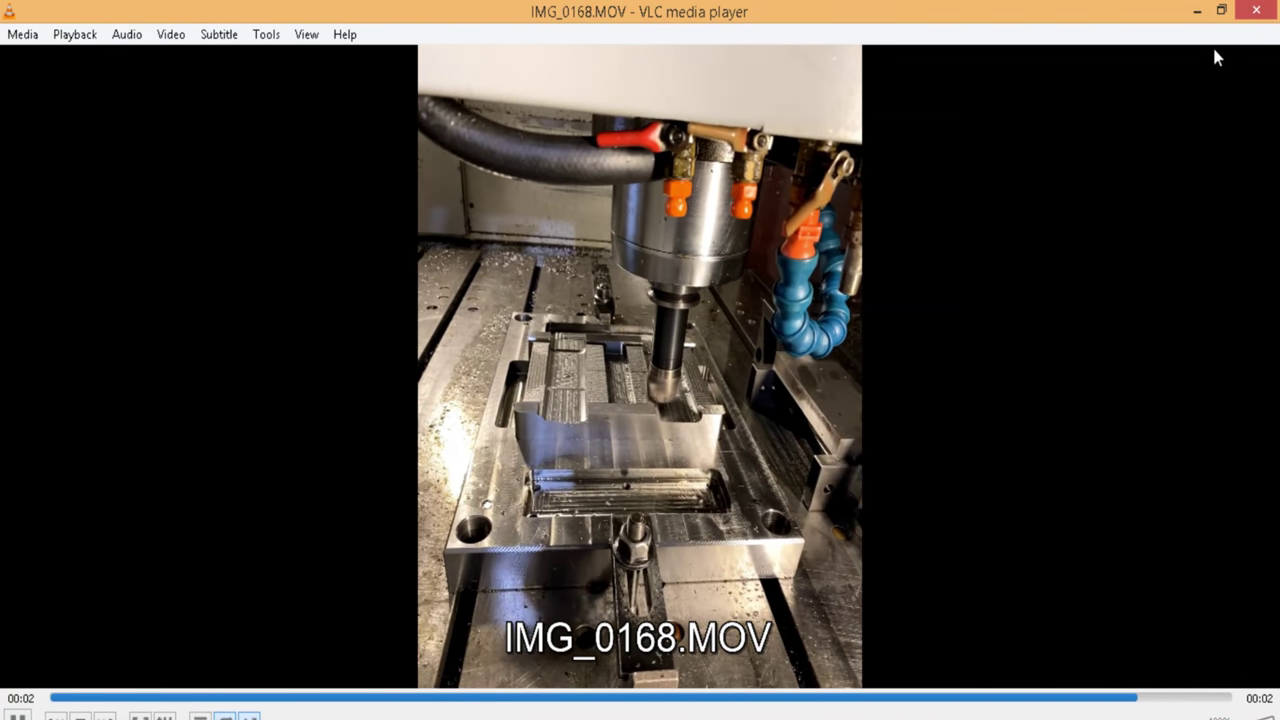
pyautogui.click(1255, 11)
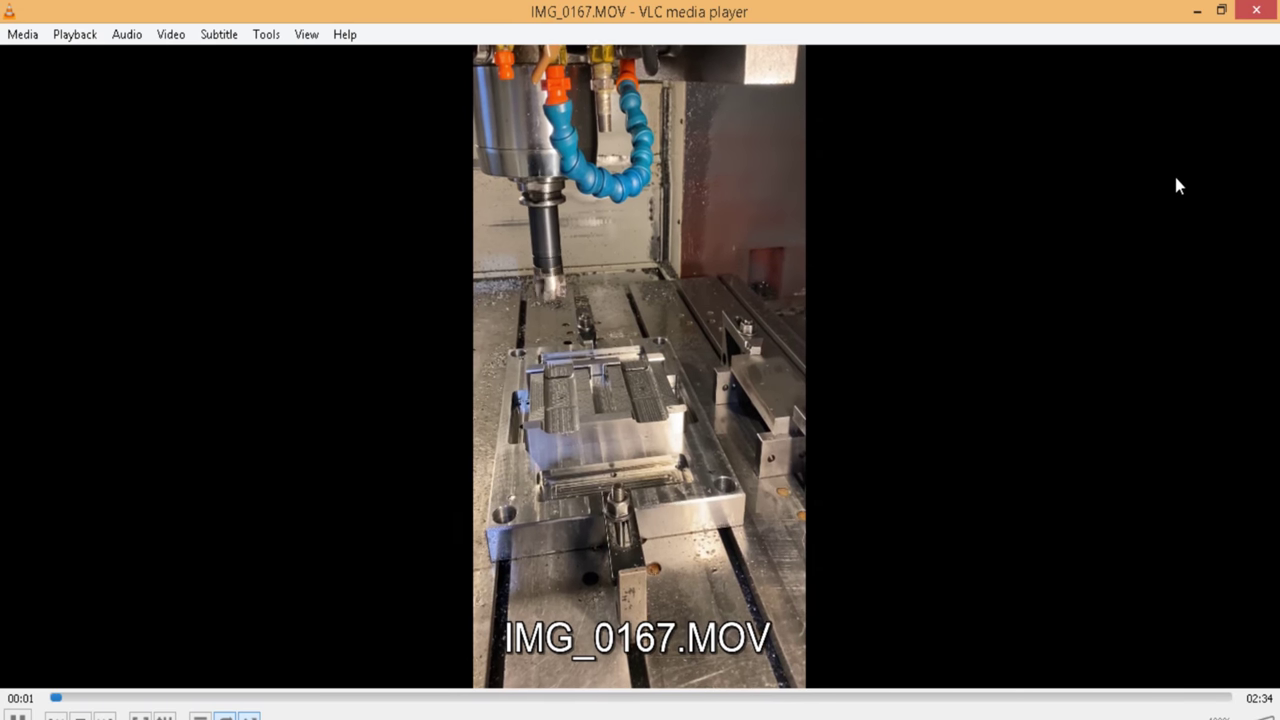
pyautogui.click(1257, 12)
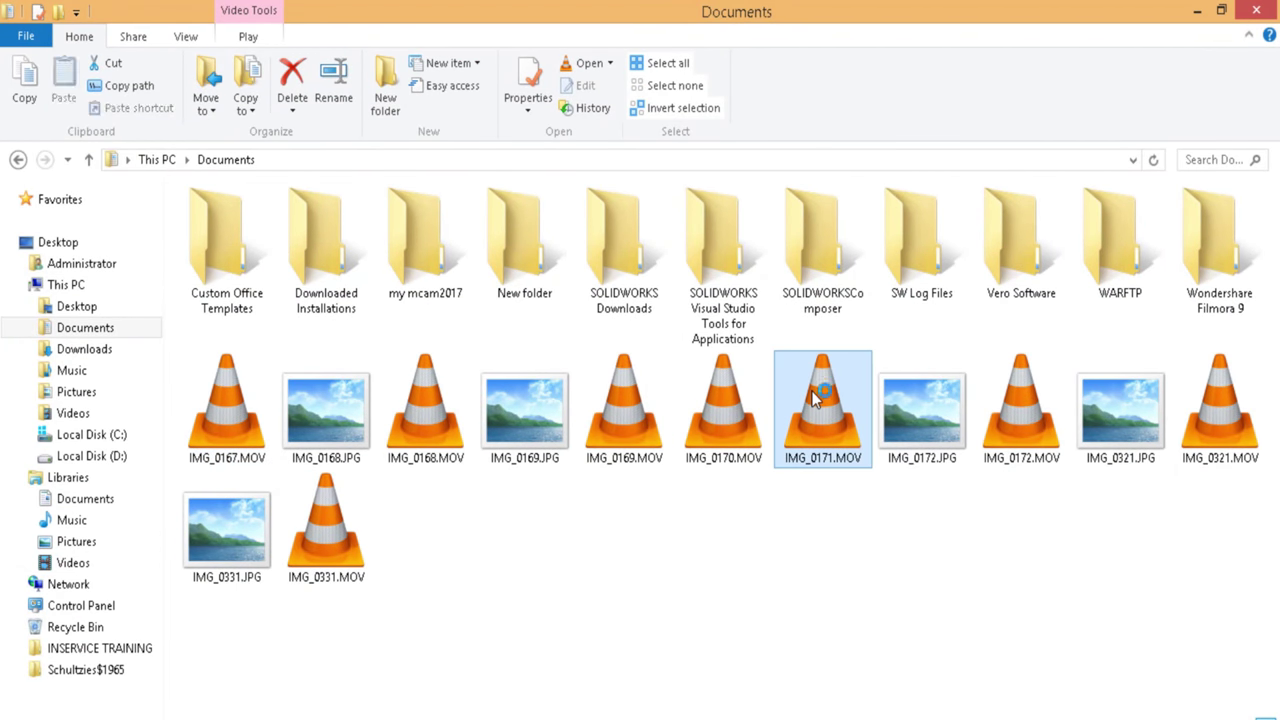
# - Play IMG_0171.MOV and drag the seek bar back to about 00:45
pyautogui.doubleClick(813, 398)
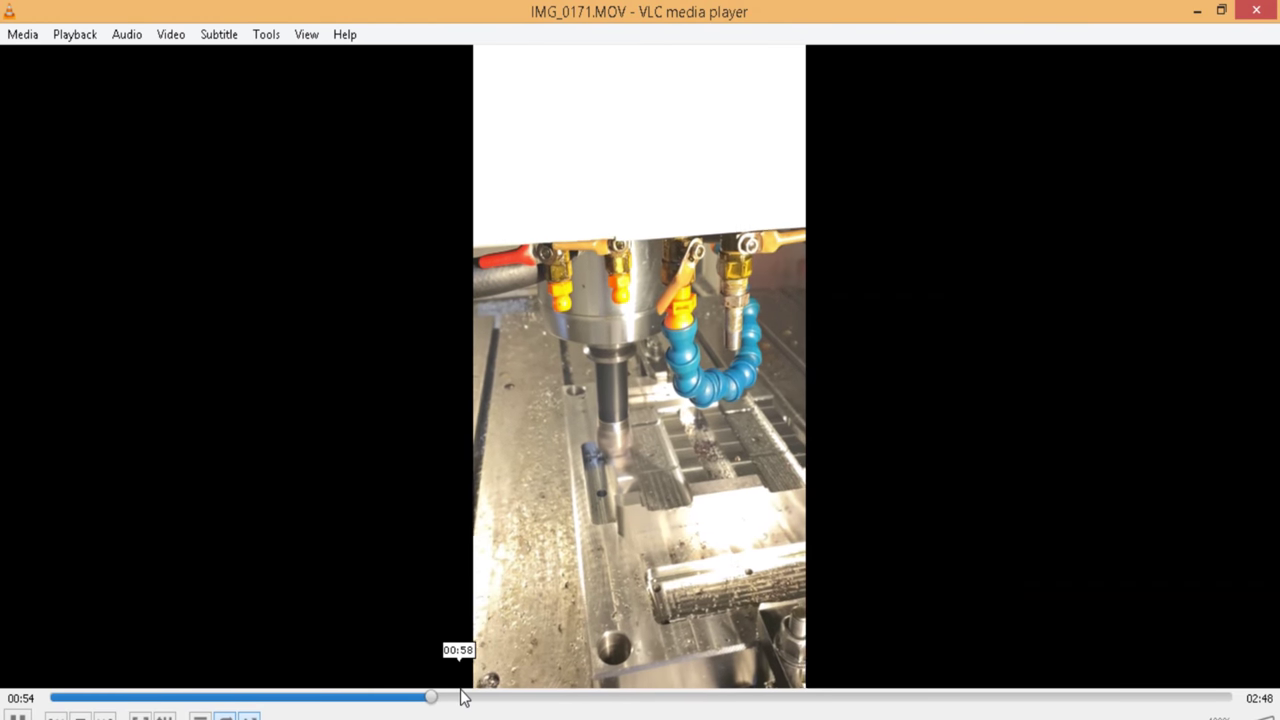
pyautogui.moveTo(462, 697); pyautogui.dragTo(367, 708)
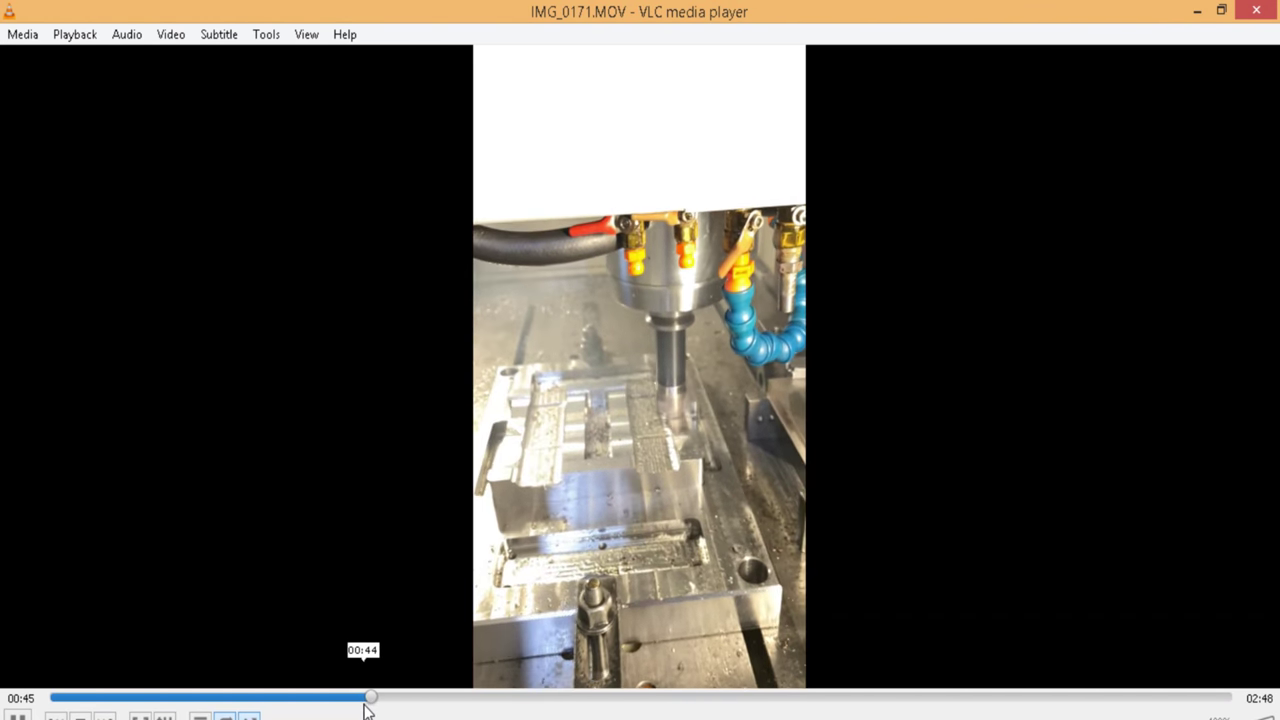
# - Rewind IMG_0171.MOV to 00:41, then 00:36, and watch the cutting to 02:04
pyautogui.click(343, 702)
pyautogui.click(309, 699)
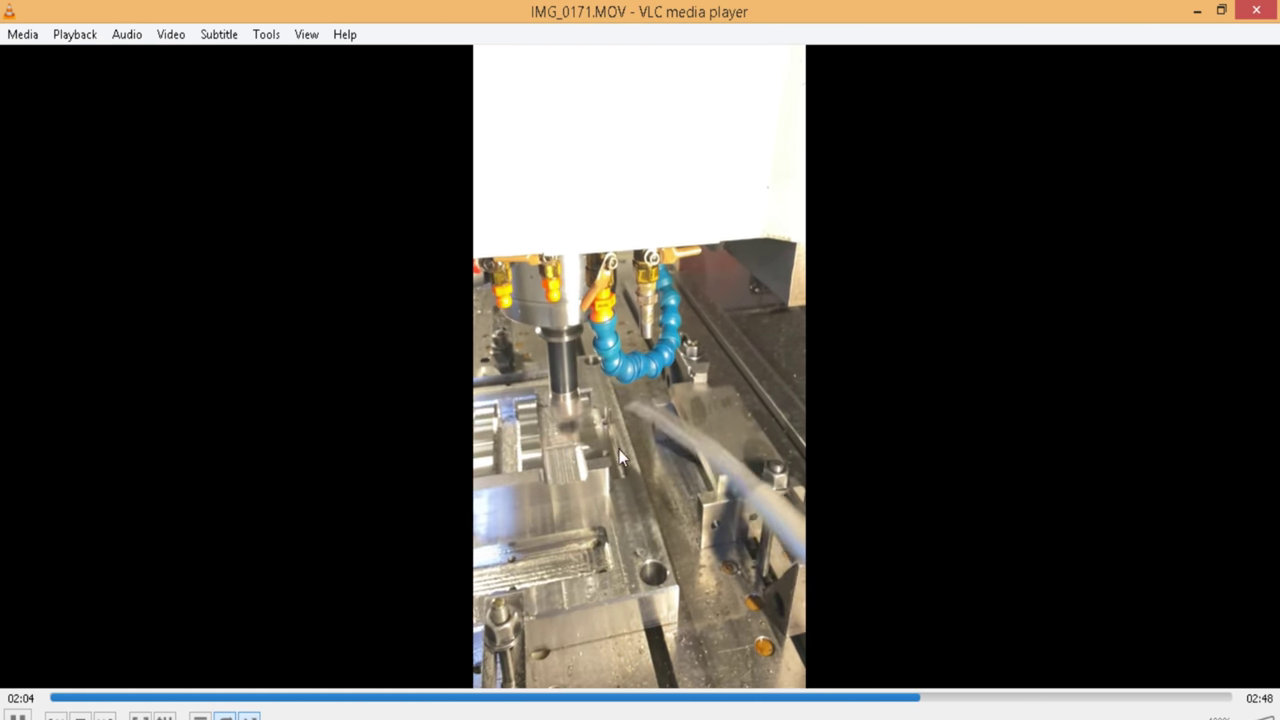
# - Watch IMG_0171.MOV full screen to its 02:48 end, then return to windowed playback
pyautogui.doubleClick(603, 396)
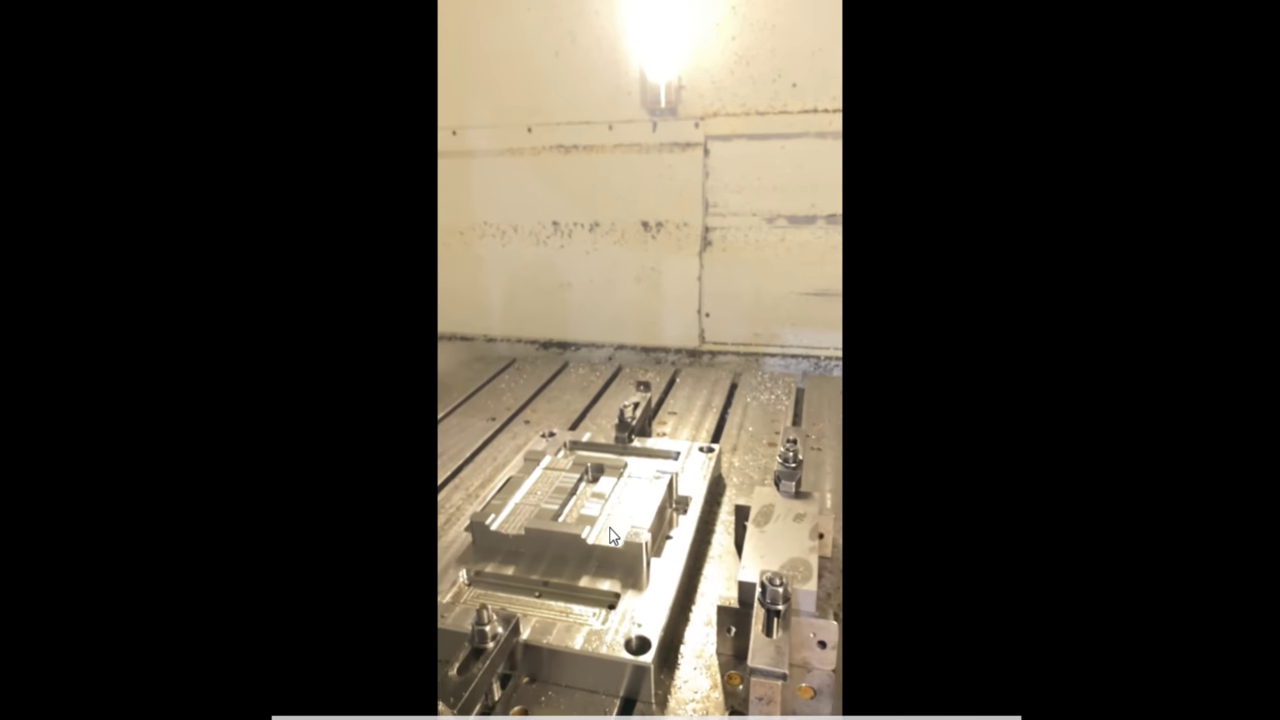
pyautogui.doubleClick(646, 468)
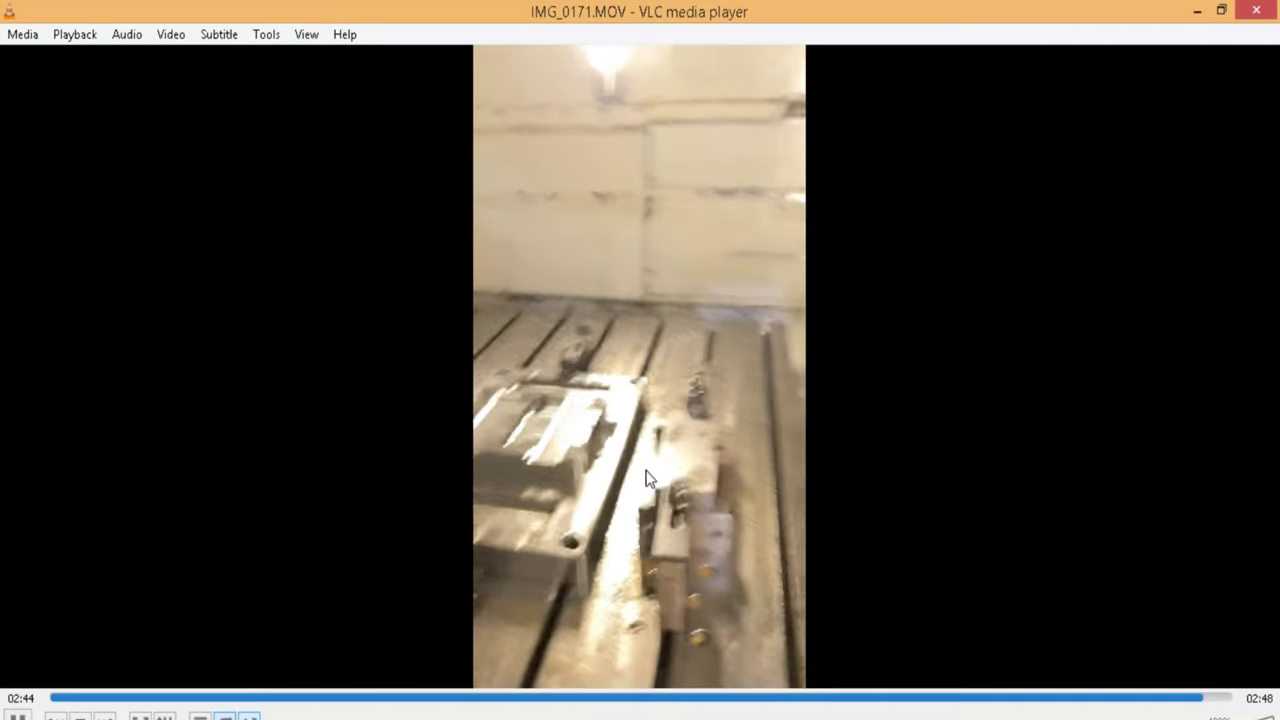
pyautogui.moveTo(438, 718)
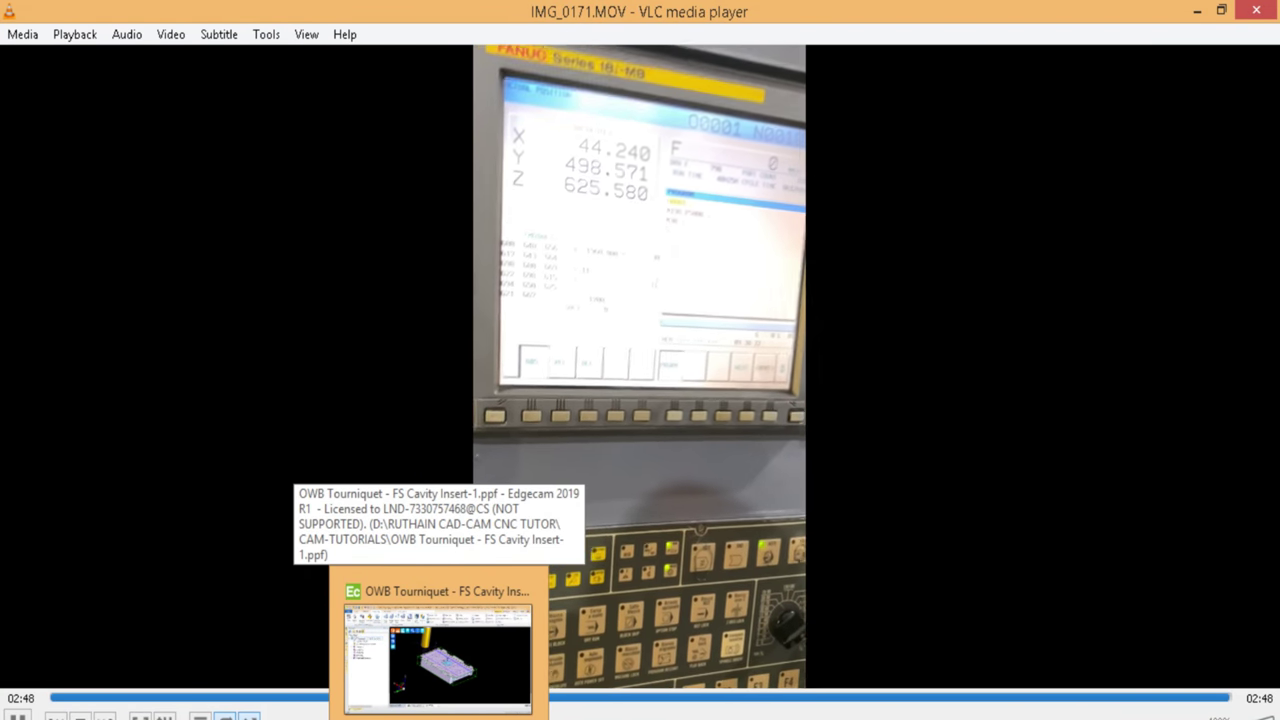
# - Bring Edgecam to the front and close the VLC window from the taskbar
pyautogui.click(438, 655)
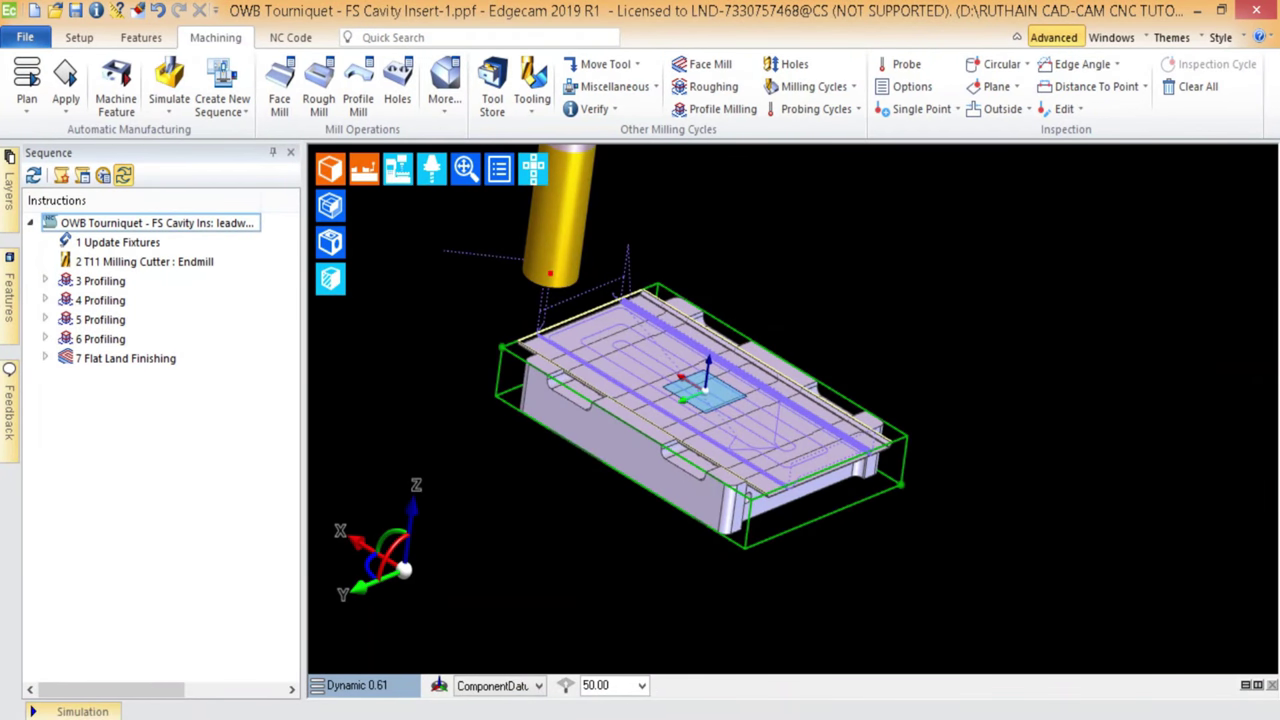
pyautogui.rightClick(205, 716)
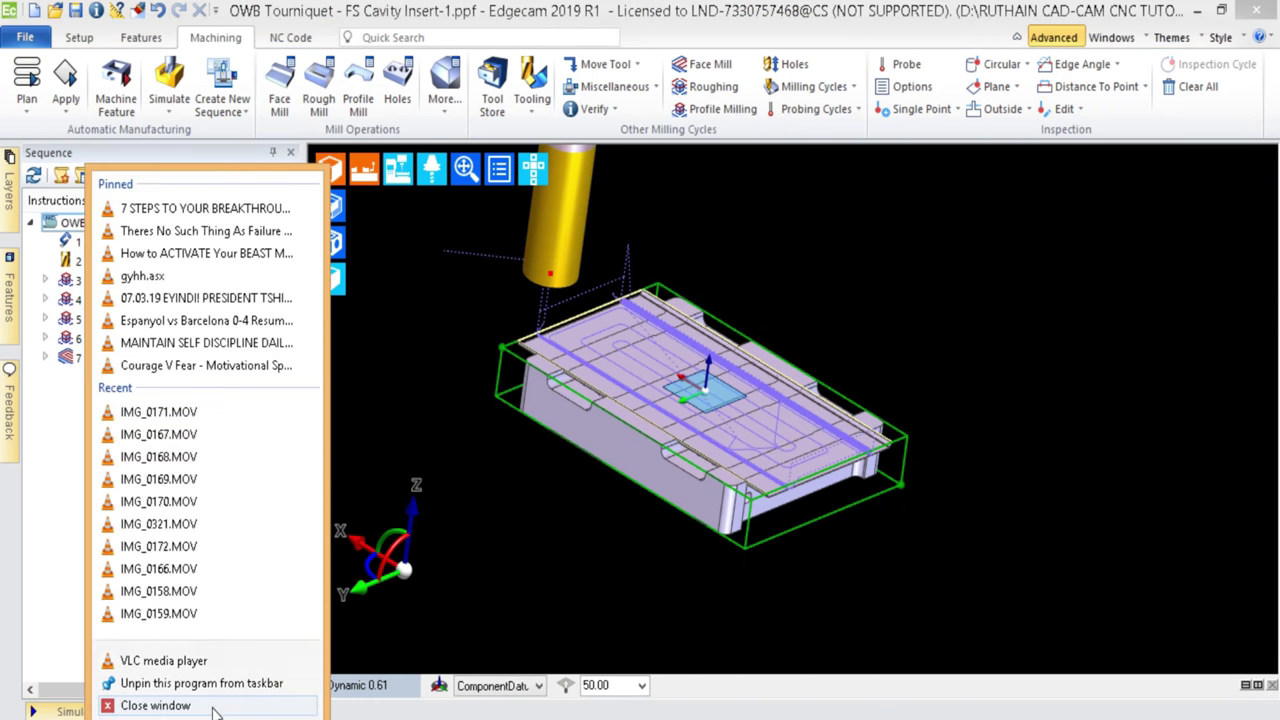
pyautogui.click(165, 697)
# - Select the 4 Profiling operation and orbit the insert through top, isometric and side views
pyautogui.click(775, 430)
pyautogui.scroll(-3, 775, 430)
pyautogui.moveTo(775, 430); pyautogui.dragTo(1050, 408, button='middle')
pyautogui.scroll(2, 655, 425)
pyautogui.moveTo(736, 523); pyautogui.dragTo(810, 376, button='middle')
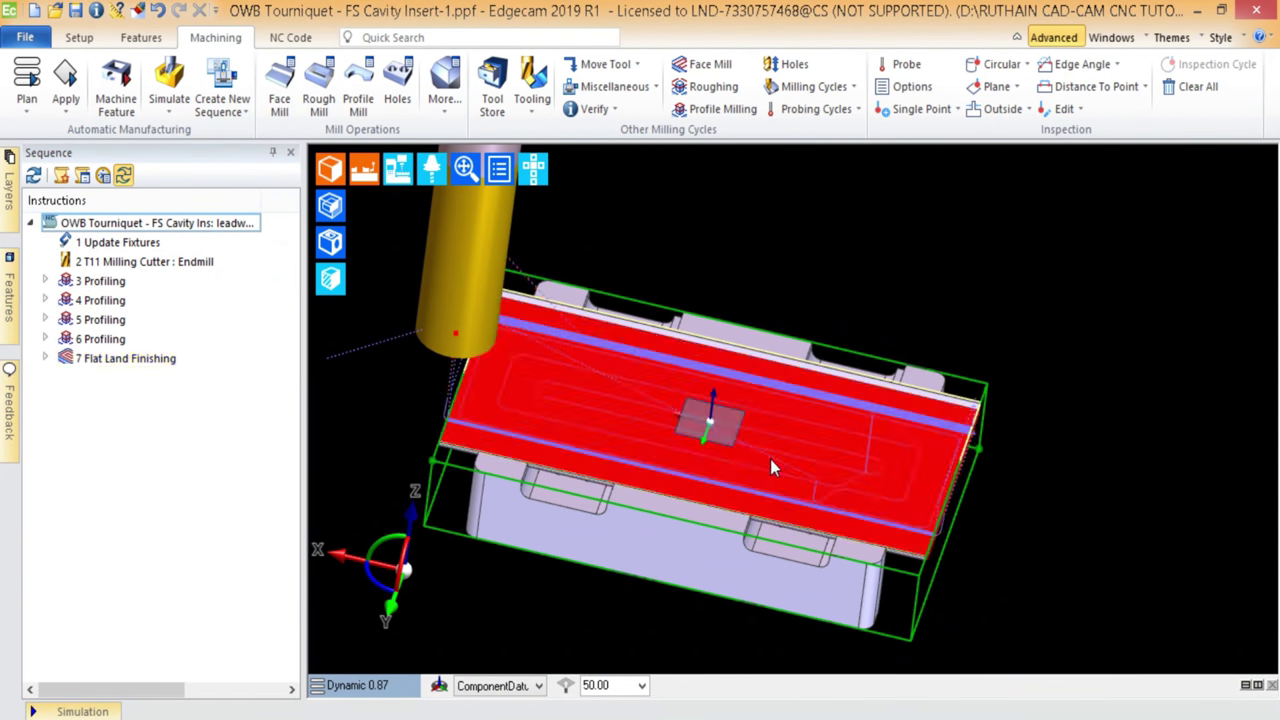
pyautogui.moveTo(770, 459); pyautogui.dragTo(981, 508, button='middle')
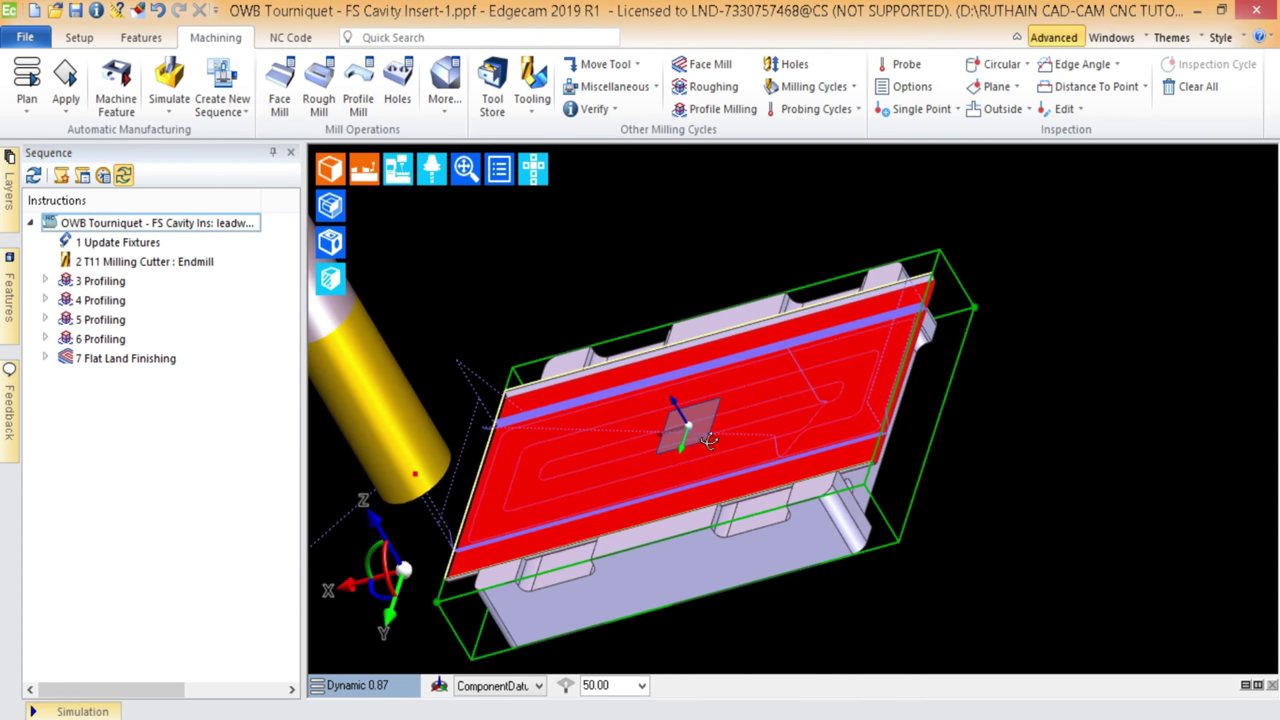
pyautogui.moveTo(708, 440); pyautogui.dragTo(970, 375, button='middle')
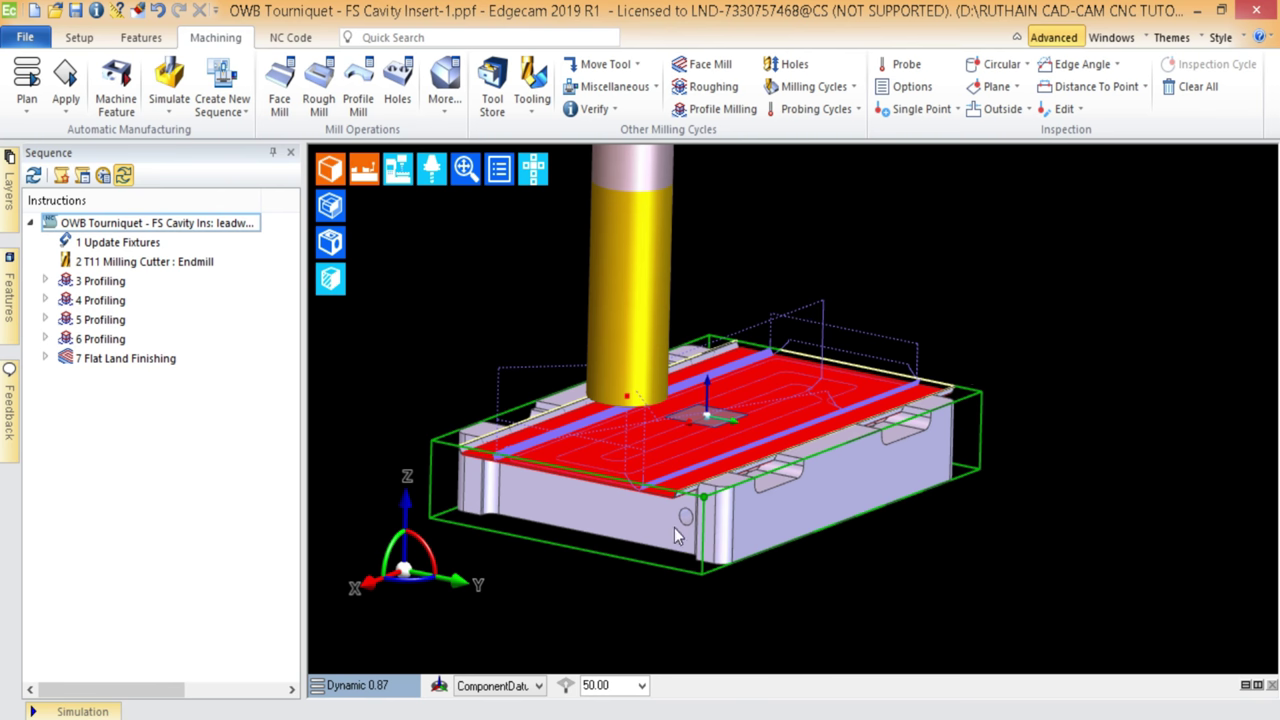
pyautogui.moveTo(674, 527); pyautogui.dragTo(748, 366, button='middle')
pyautogui.moveTo(636, 487); pyautogui.dragTo(903, 507, button='middle')
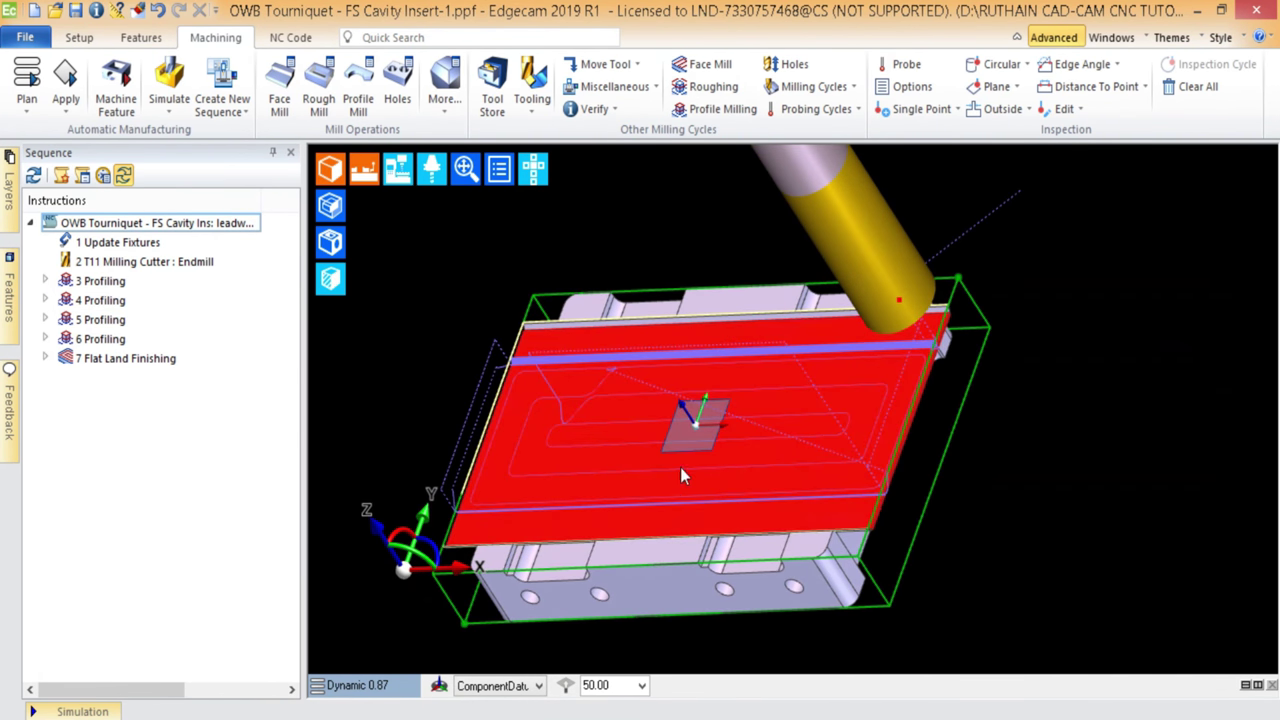
pyautogui.moveTo(680, 467); pyautogui.dragTo(537, 526, button='middle')
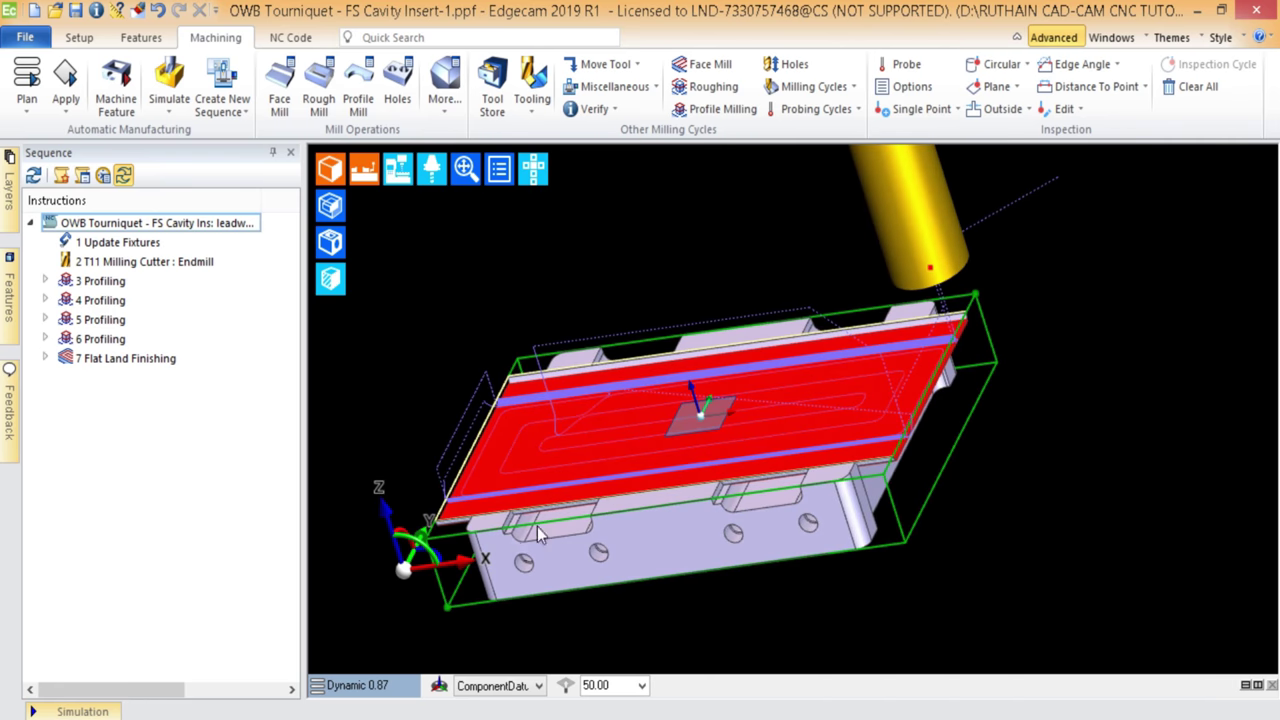
# - Snap the view to Top, tilt it, then return to Top
pyautogui.click(371, 686)
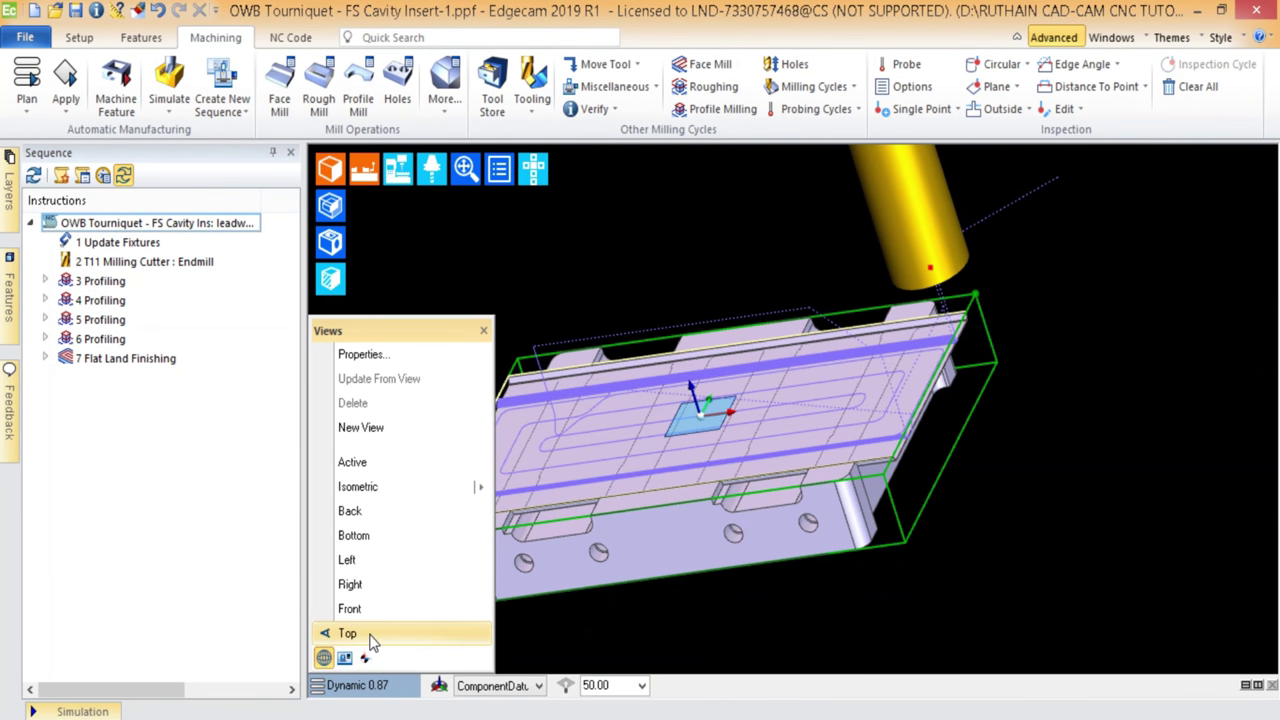
pyautogui.click(370, 638)
pyautogui.moveTo(614, 526); pyautogui.dragTo(549, 600, button='middle')
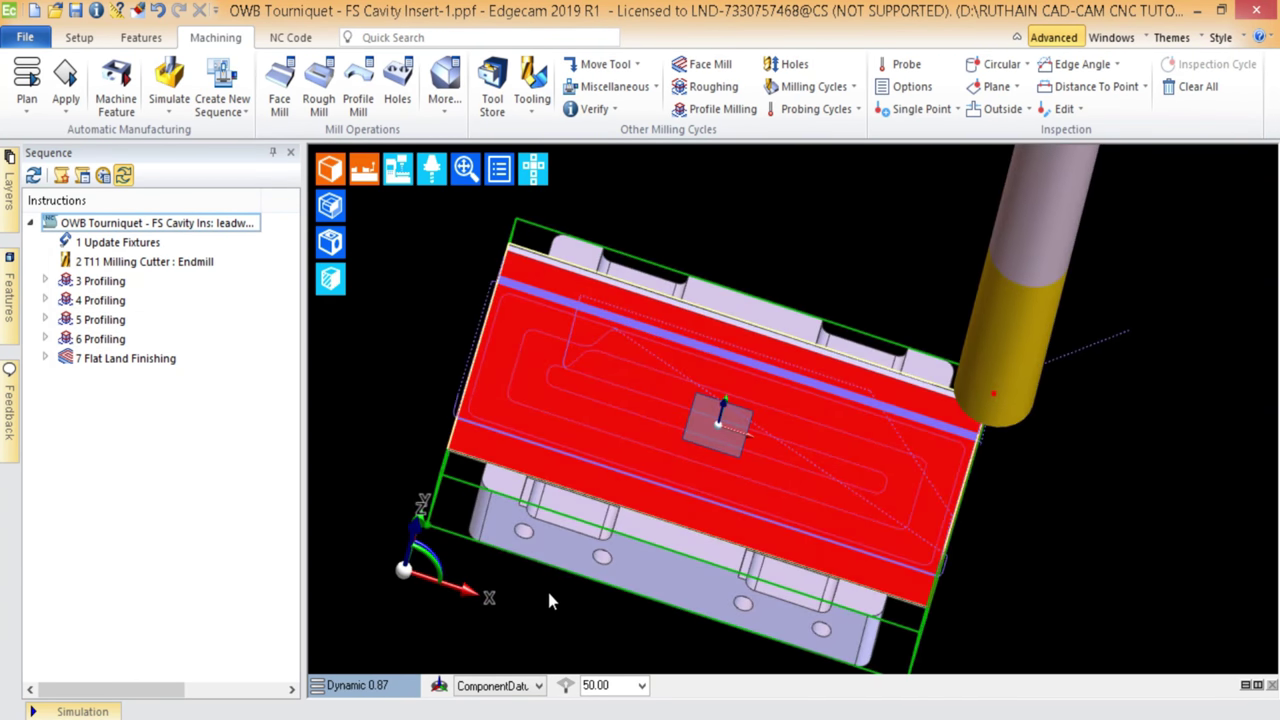
pyautogui.click(381, 687)
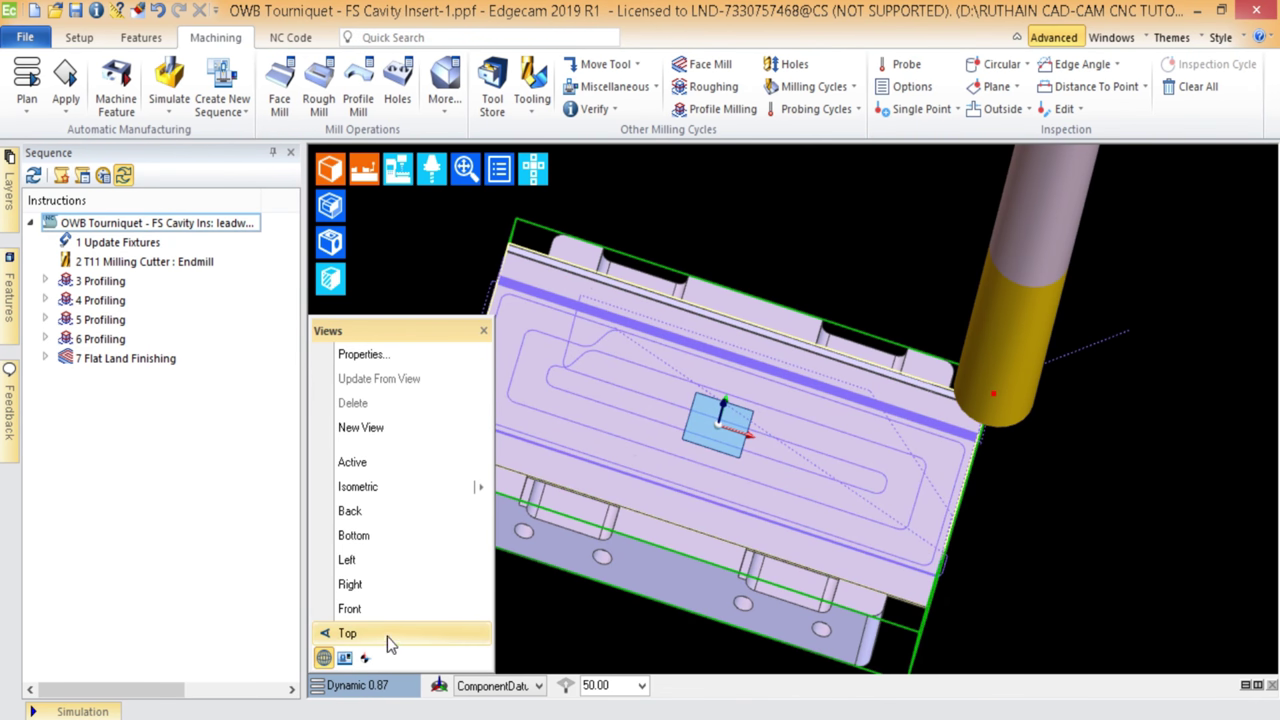
pyautogui.click(387, 635)
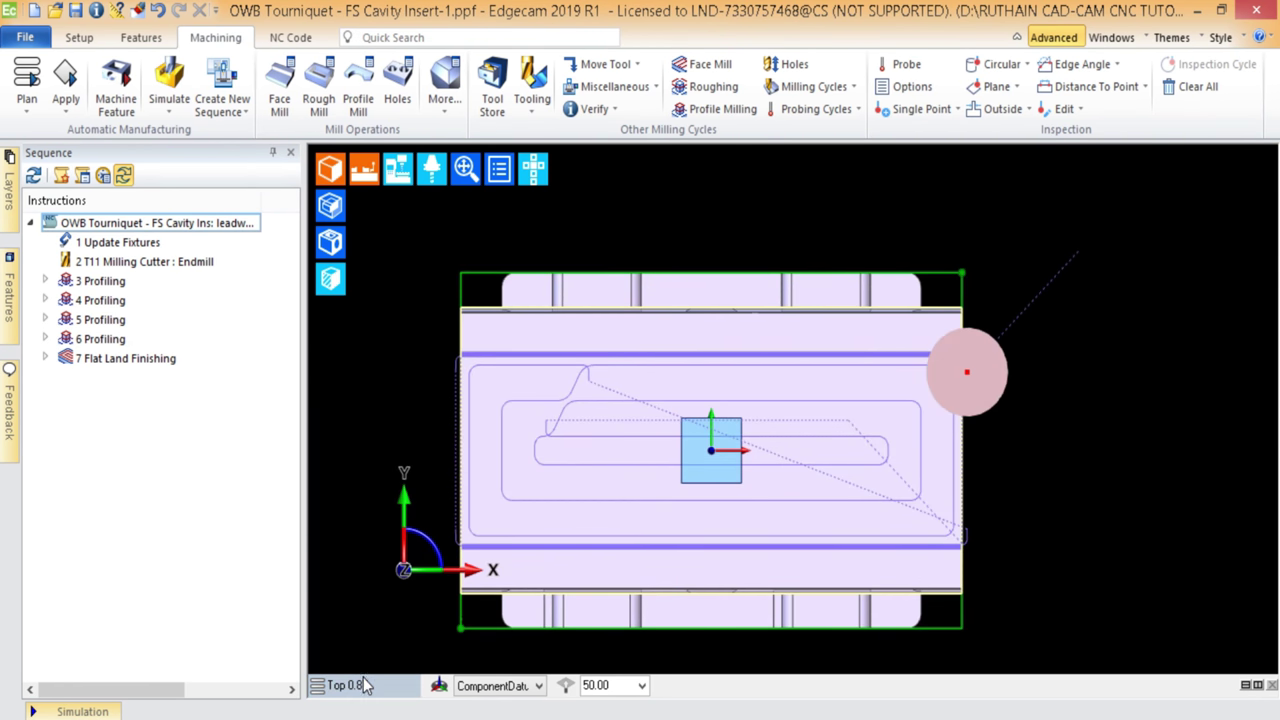
# - Switch to the Isometric view and orbit slightly from there
pyautogui.click(364, 686)
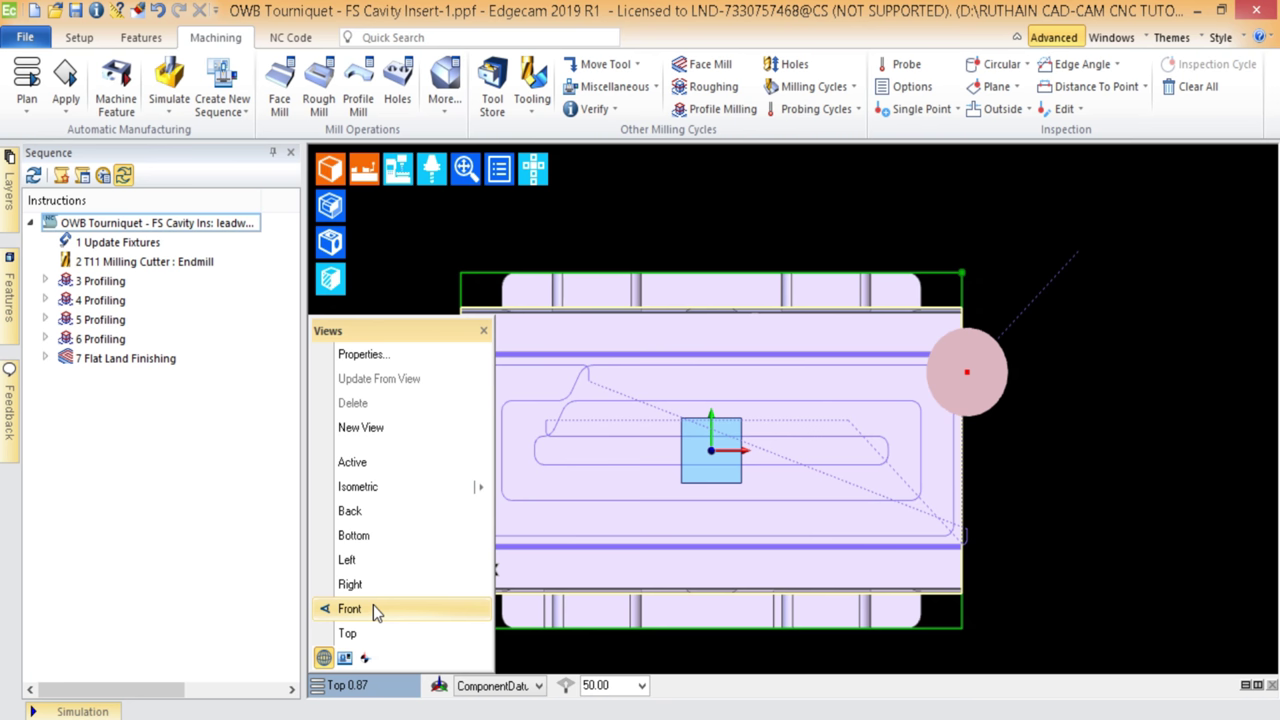
pyautogui.click(380, 487)
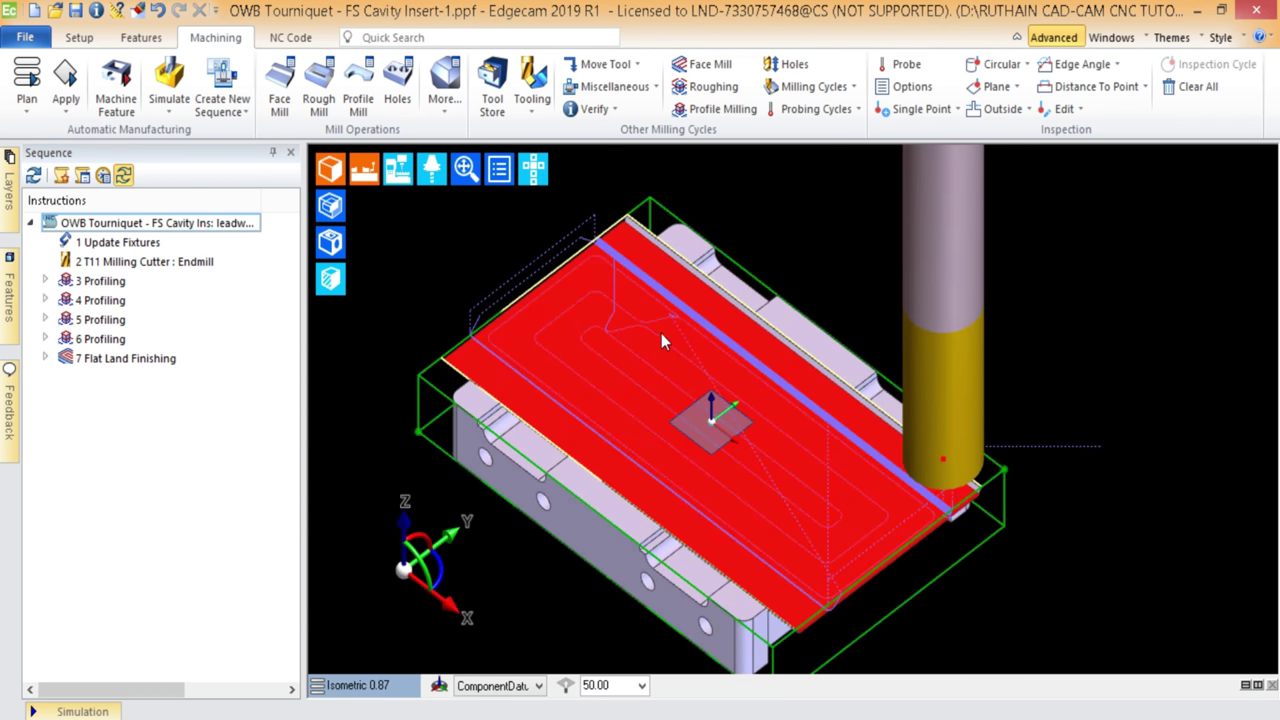
pyautogui.moveTo(661, 333); pyautogui.dragTo(766, 249, button='middle')
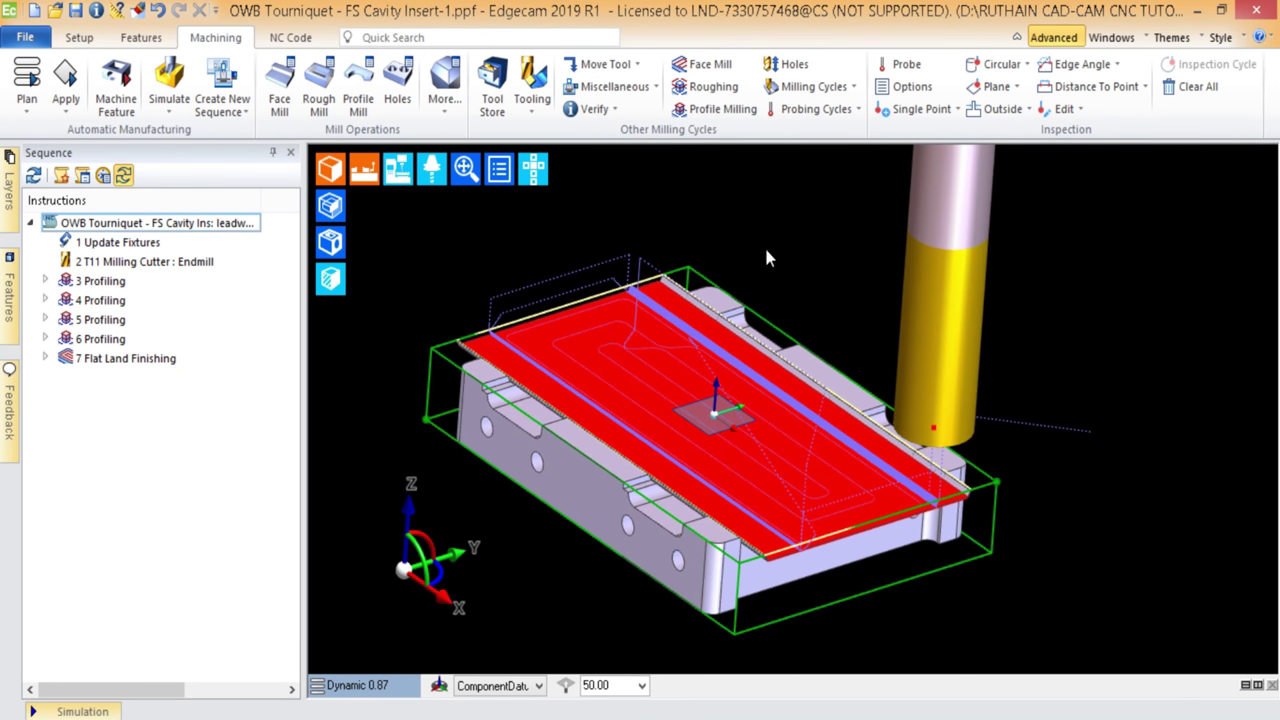
pyautogui.moveTo(740, 302); pyautogui.dragTo(751, 363, button='middle')
pyautogui.moveTo(757, 357)
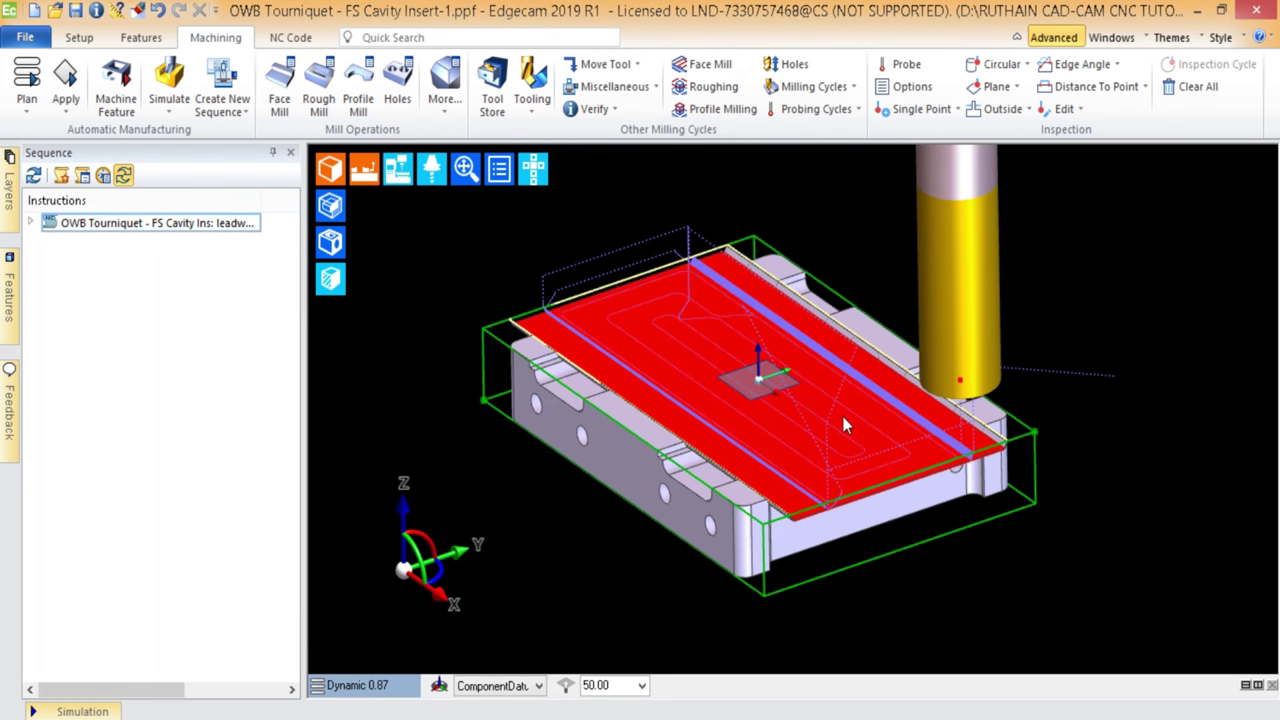
# - Orbit and zoom around the insert to review its profiling and flat land finishing toolpaths
pyautogui.moveTo(823, 450); pyautogui.dragTo(862, 373, button='middle')
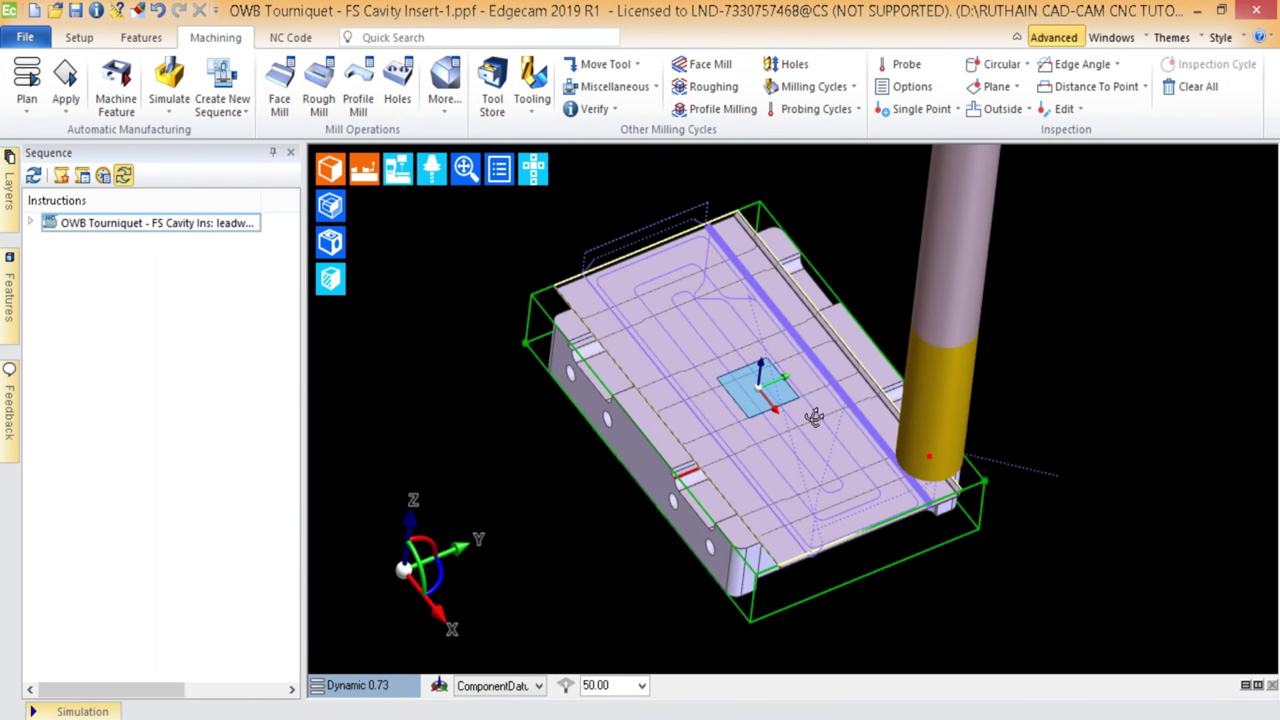
pyautogui.moveTo(775, 365); pyautogui.dragTo(794, 330, button='middle')
pyautogui.moveTo(762, 403); pyautogui.dragTo(789, 436, button='middle')
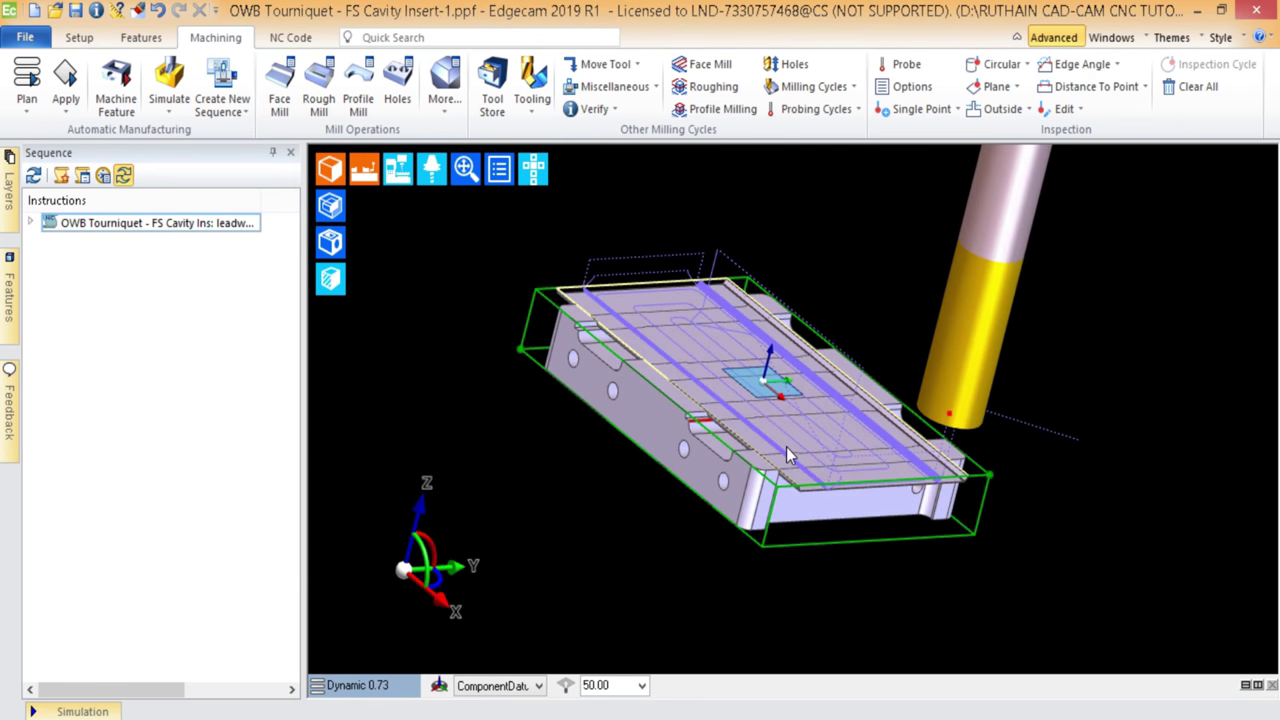
pyautogui.moveTo(709, 390); pyautogui.dragTo(783, 411, button='middle')
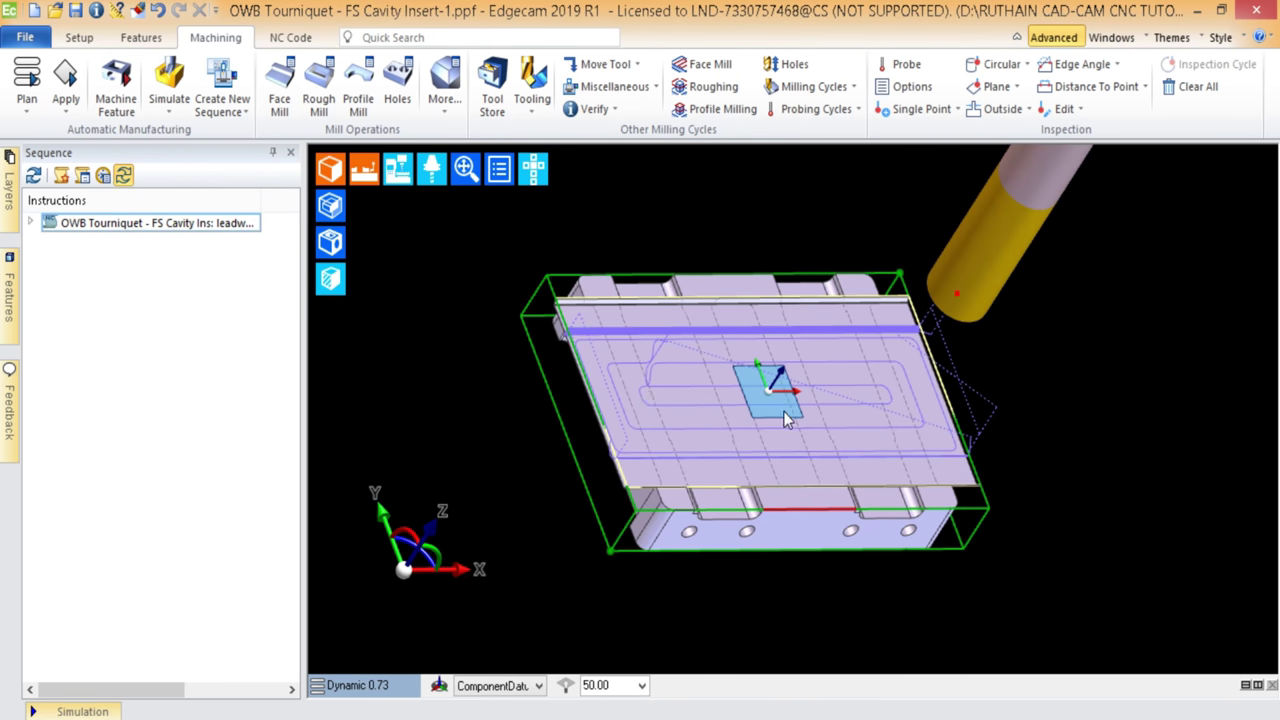
pyautogui.moveTo(829, 465); pyautogui.dragTo(731, 436, button='middle')
pyautogui.scroll(3, 757, 380)
pyautogui.scroll(-2, 790, 390)
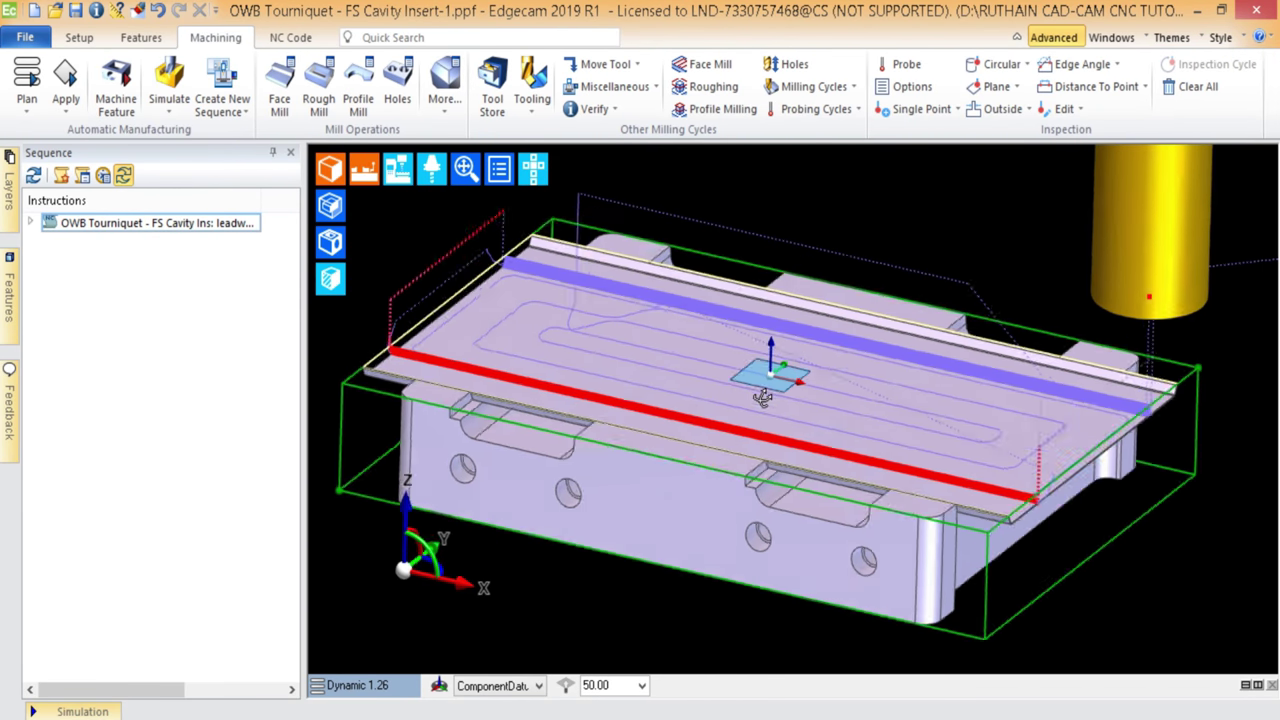
pyautogui.moveTo(763, 390)
pyautogui.mouseDown(button='middle')
pyautogui.moveTo(771, 360)
pyautogui.moveTo(760, 417)
pyautogui.moveTo(766, 371)
pyautogui.moveTo(780, 363)
pyautogui.moveTo(792, 385)
pyautogui.moveTo(775, 370)
pyautogui.moveTo(774, 400)
pyautogui.mouseUp(button='middle')
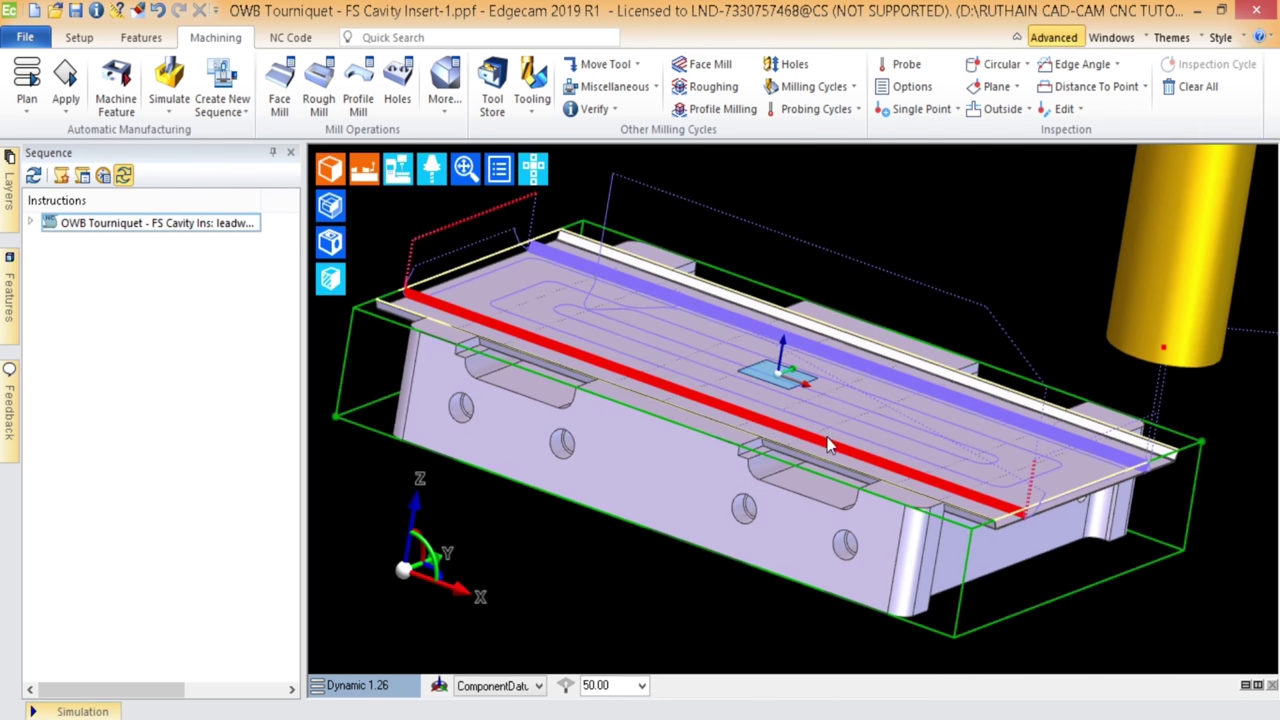
pyautogui.moveTo(794, 453); pyautogui.dragTo(689, 429, button='middle')
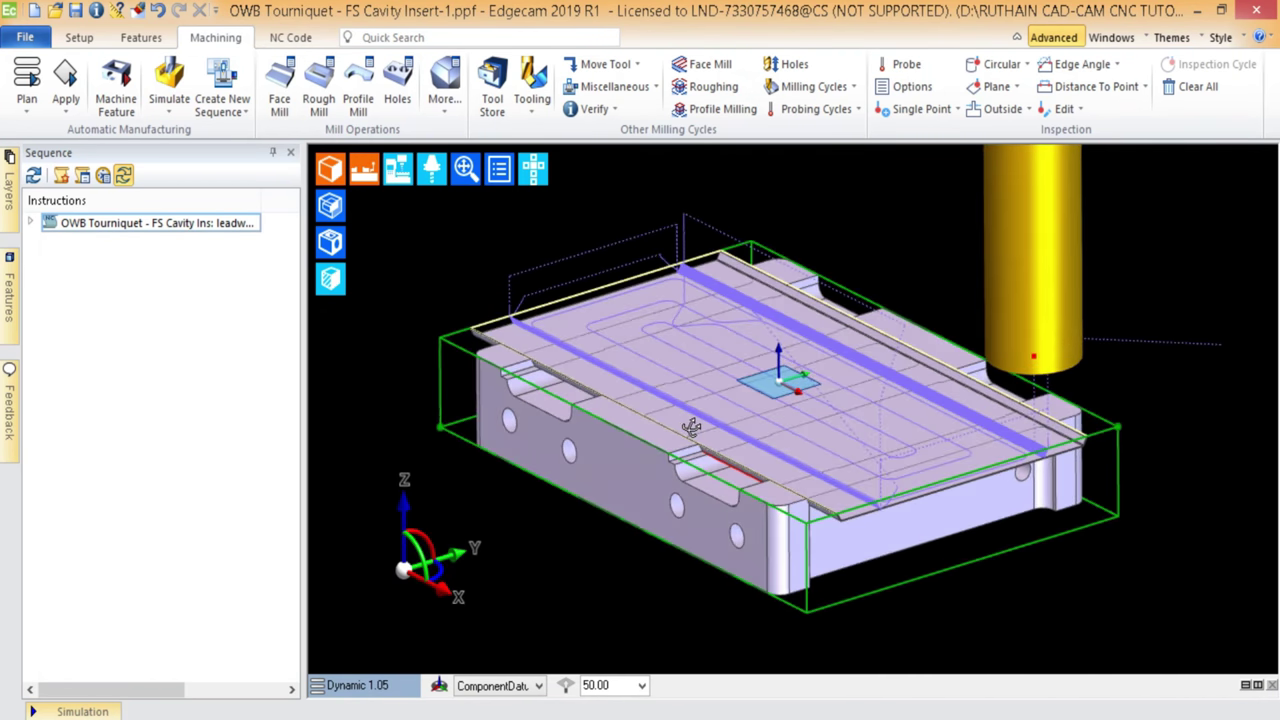